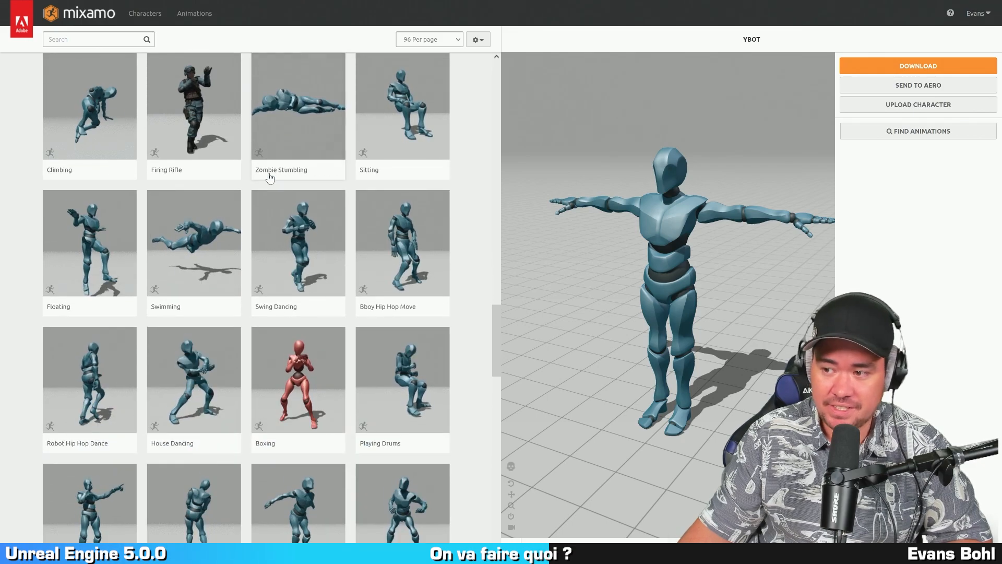
scroll(269, 178, "down", 1)
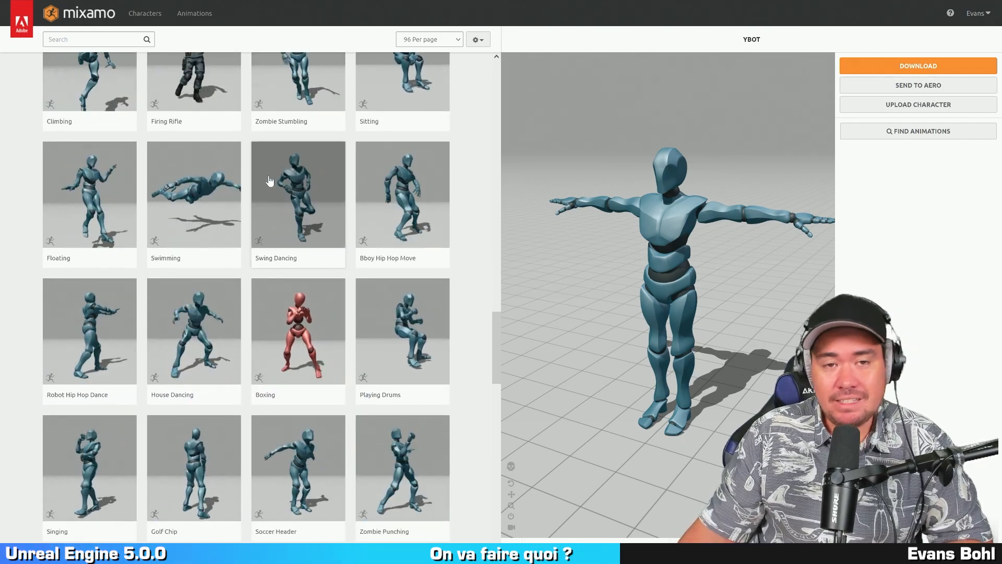
scroll(269, 180, "down", 5)
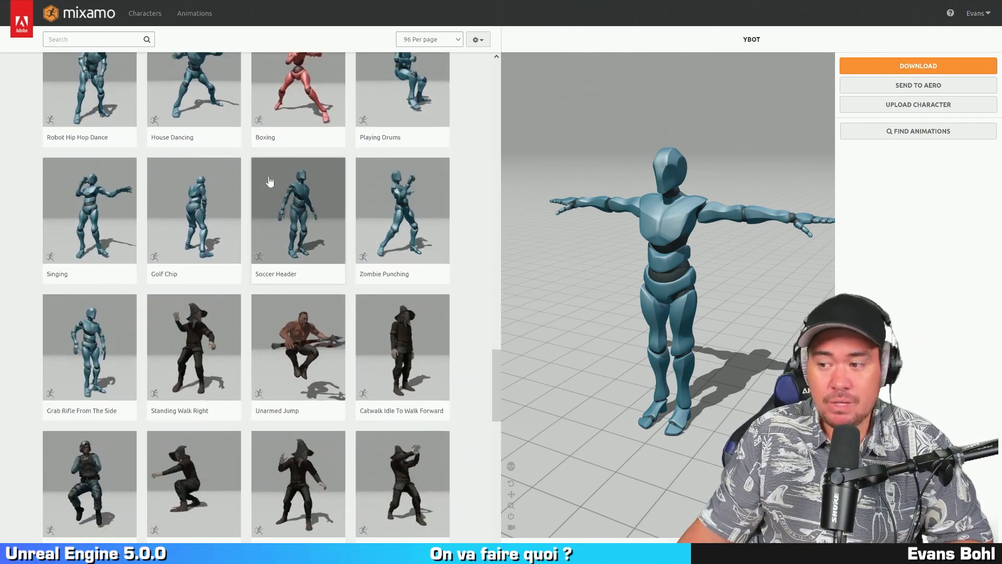
scroll(270, 180, "down", 1)
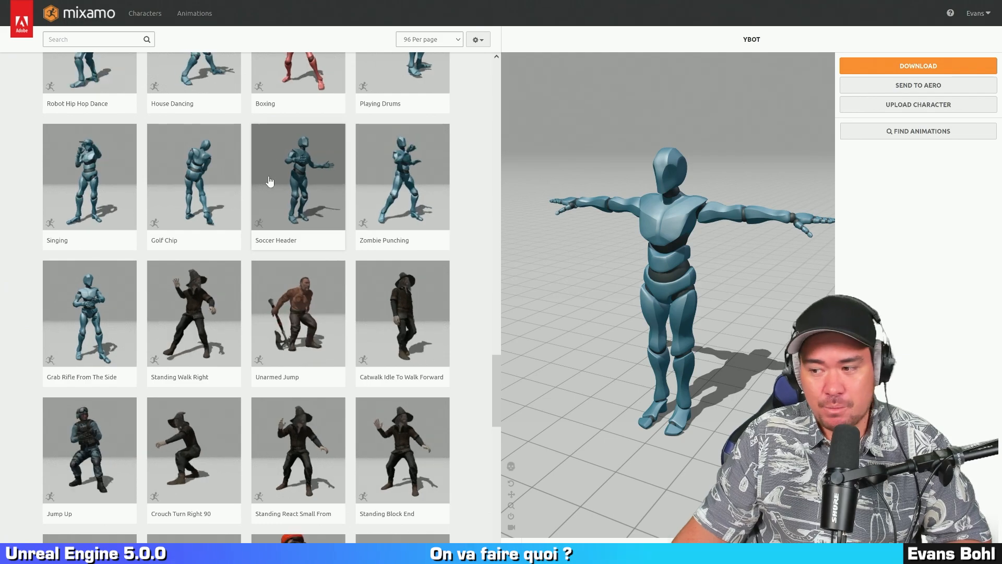
scroll(289, 162, "down", 5)
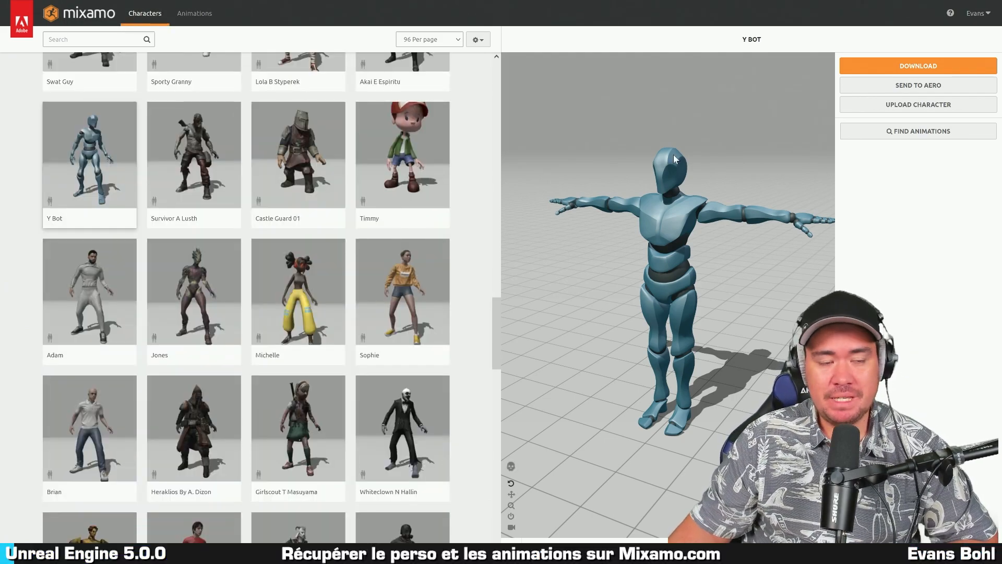
Download the Y Bot character in FBX Binary format with the T-pose
left_click(337, 81)
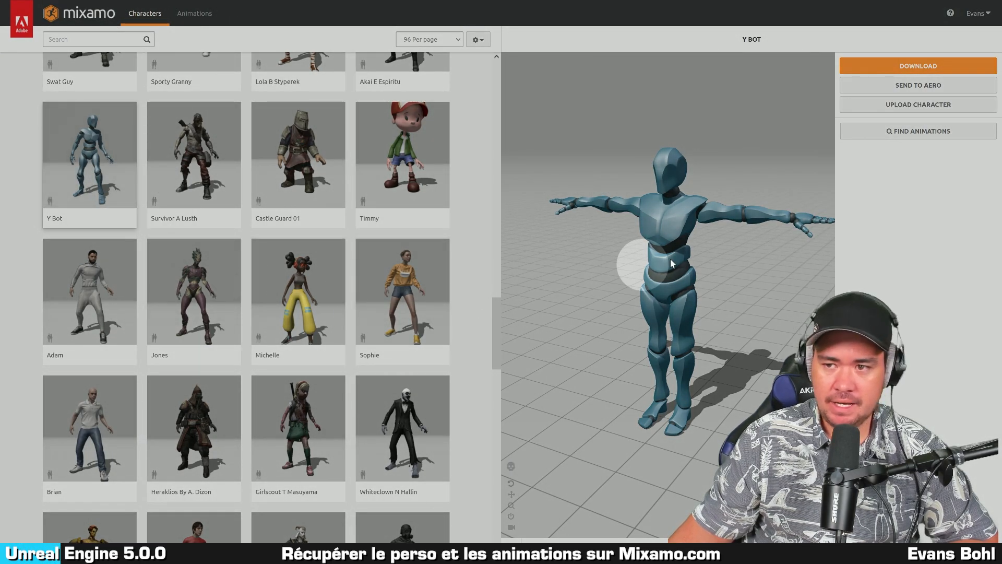
left_click(914, 67)
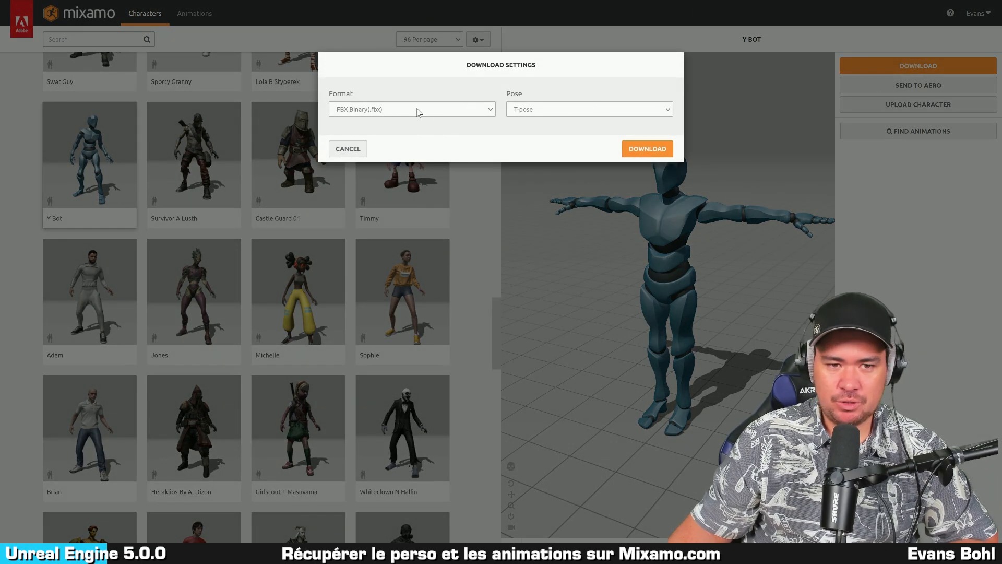
left_click(531, 118)
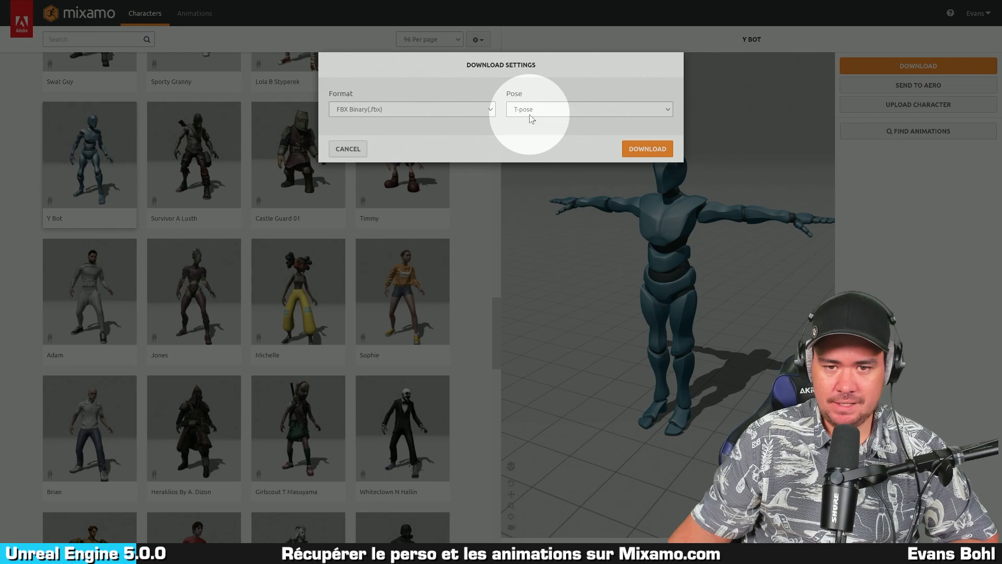
left_click(649, 150)
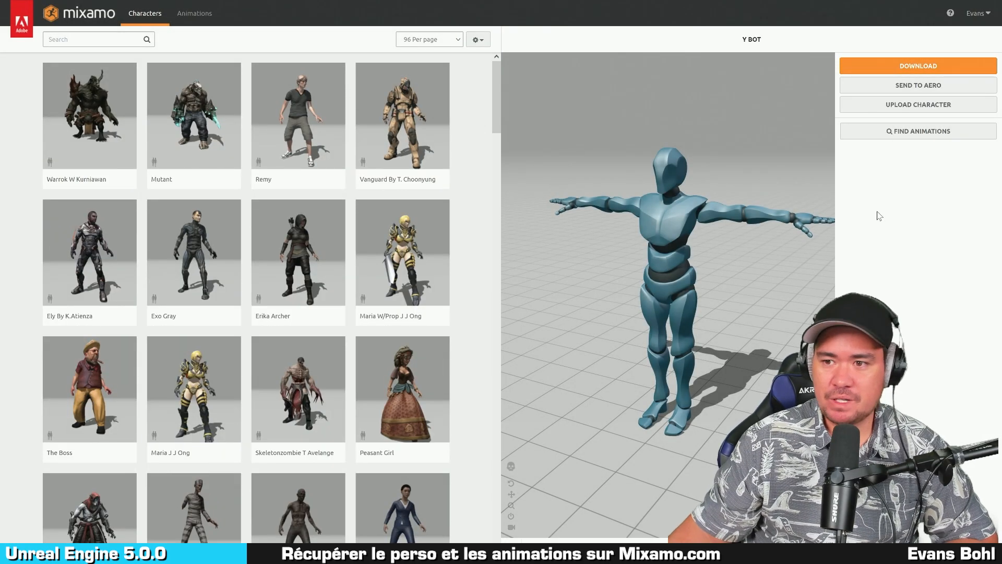
Search the animations for "happy walk", apply Happy Walk to the Y Bot and toggle the preview's camera follow
left_click(899, 137)
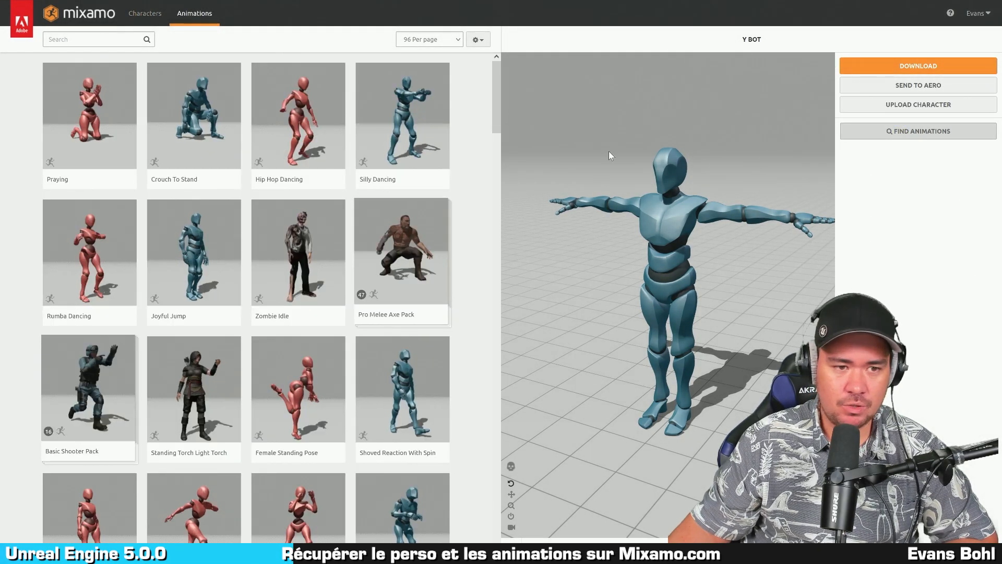
left_click(79, 39)
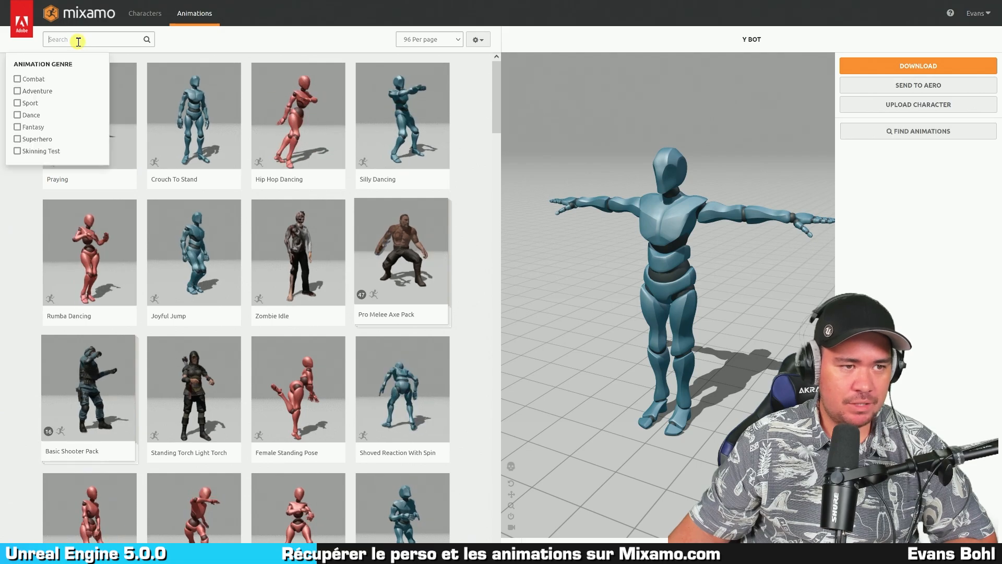
type("happy walk")
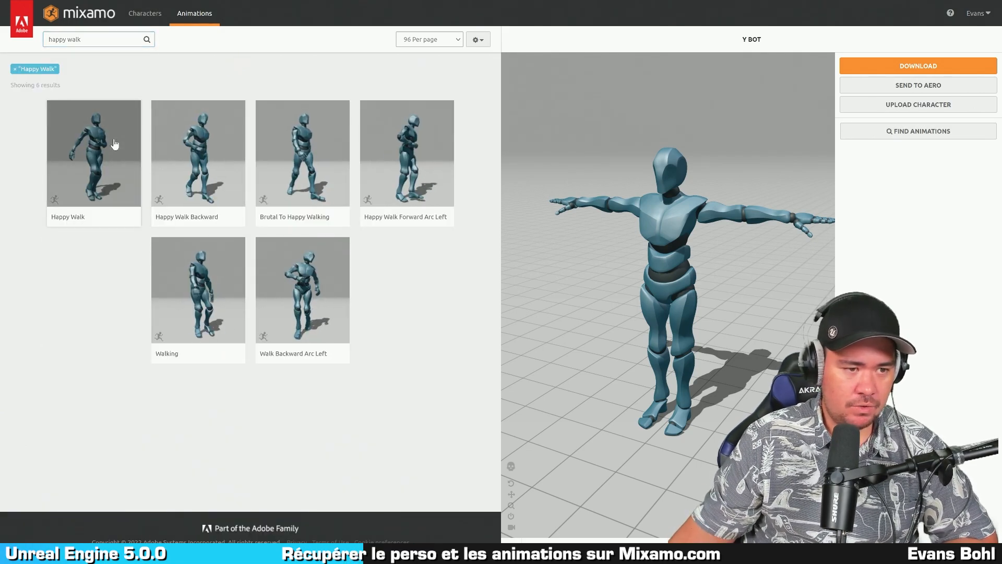
left_click(115, 144)
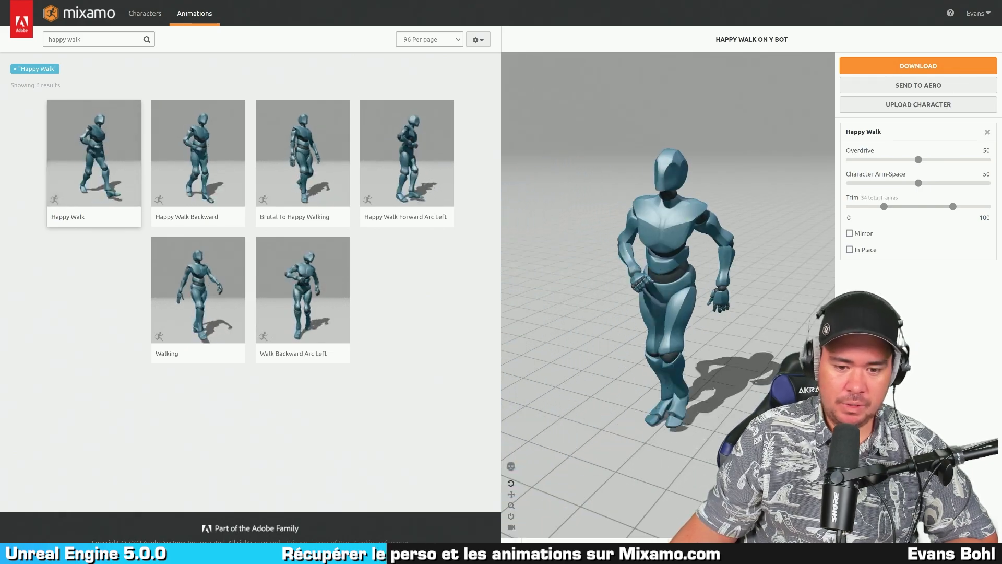
left_click(511, 526)
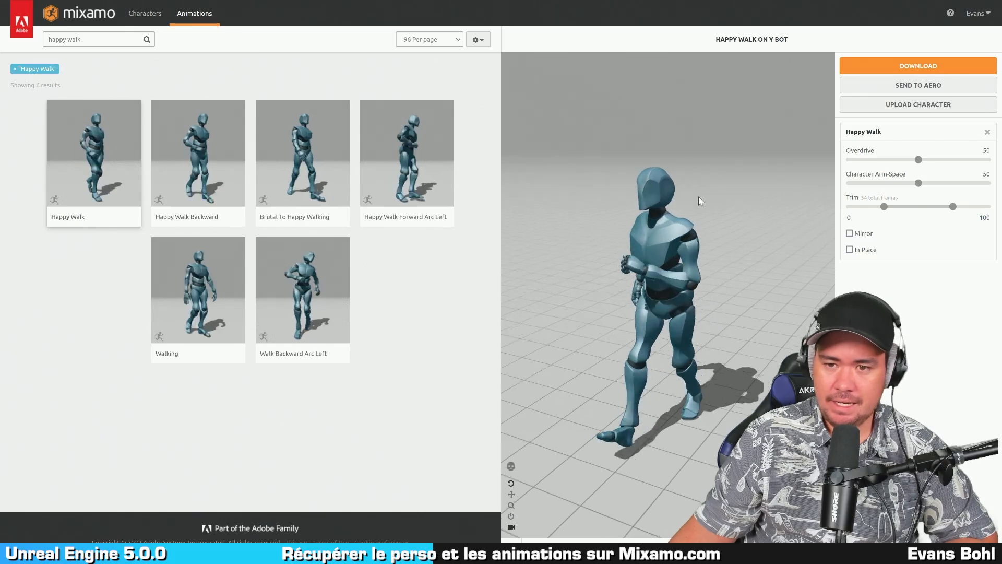
Download the Happy Walk animation as FBX Binary without skin, at 30 frames per second and with no keyframe reduction
left_click(914, 66)
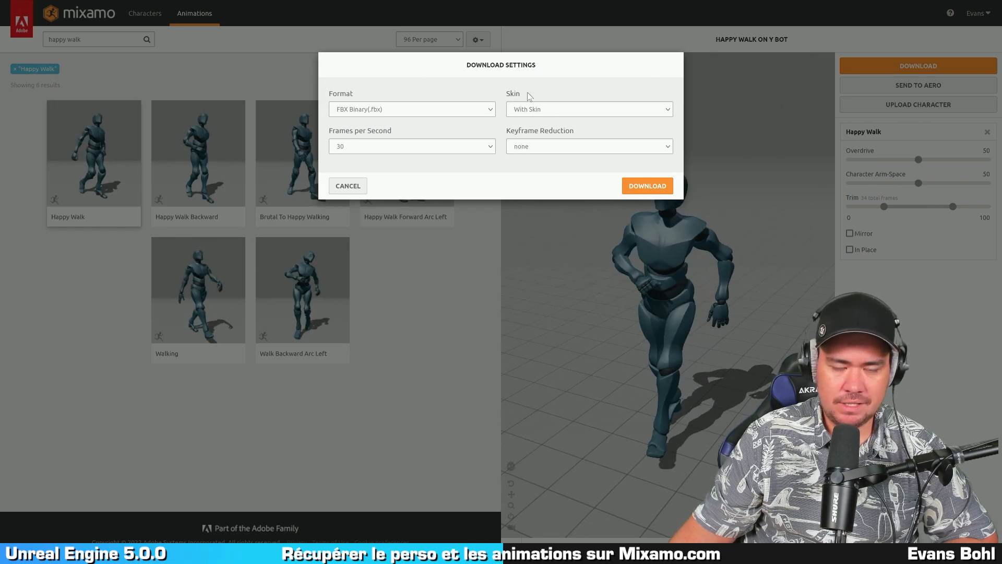
left_click(577, 109)
left_click(550, 136)
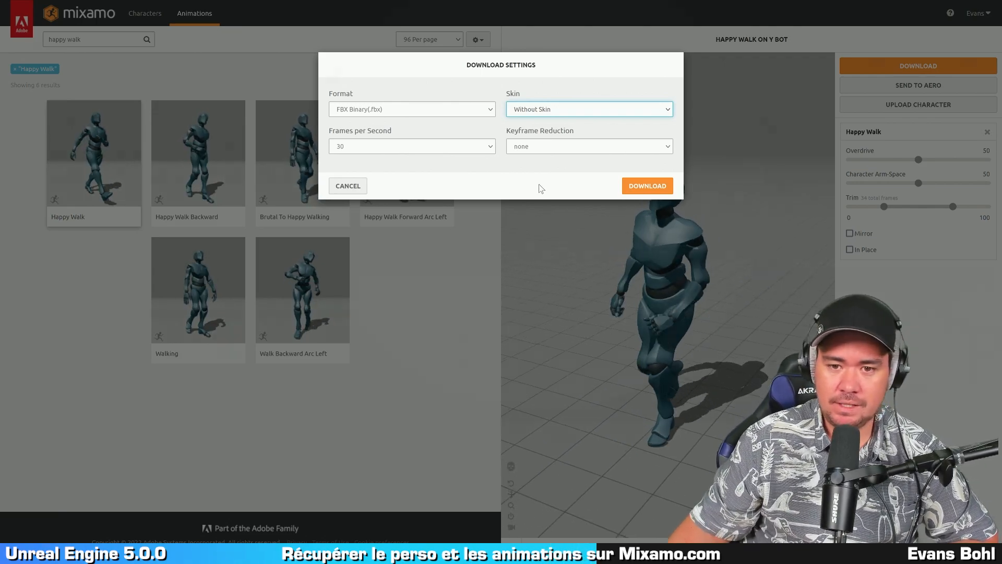
left_click(625, 192)
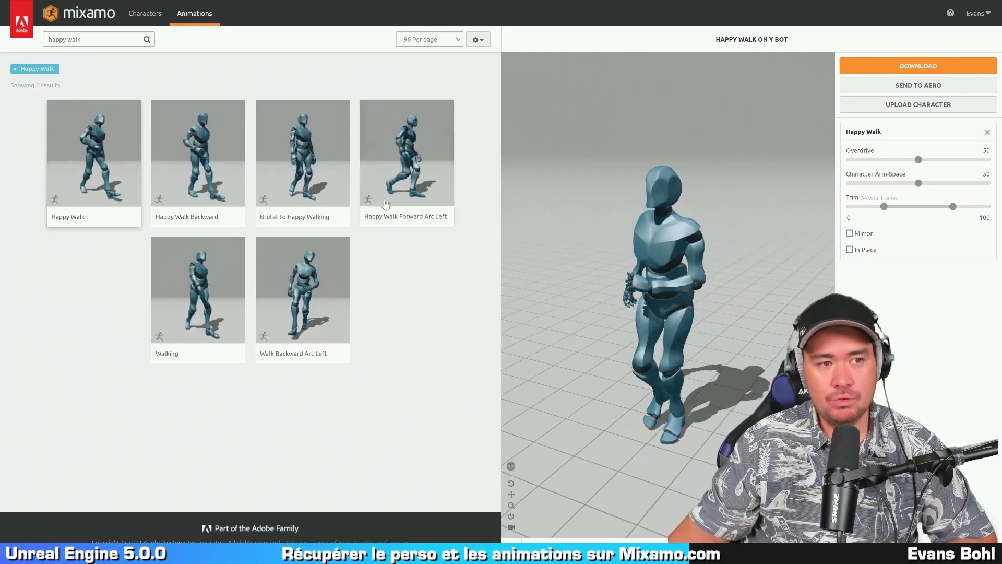
Search the animations for "Tut hip hop dance" and apply the second result to the Y Bot
left_click(125, 35)
left_click_drag(112, 39, 46, 39)
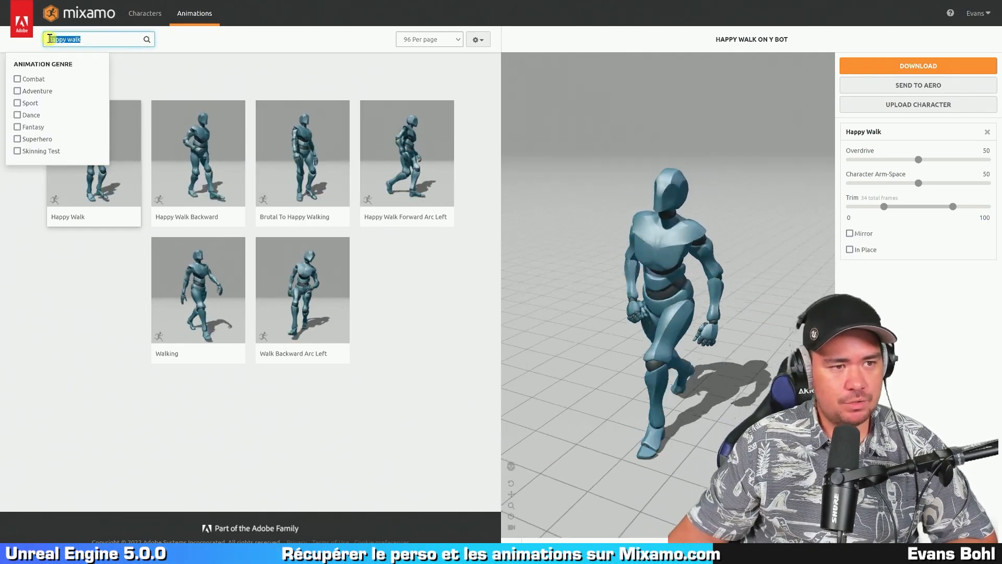
type("Tut hip hop dance")
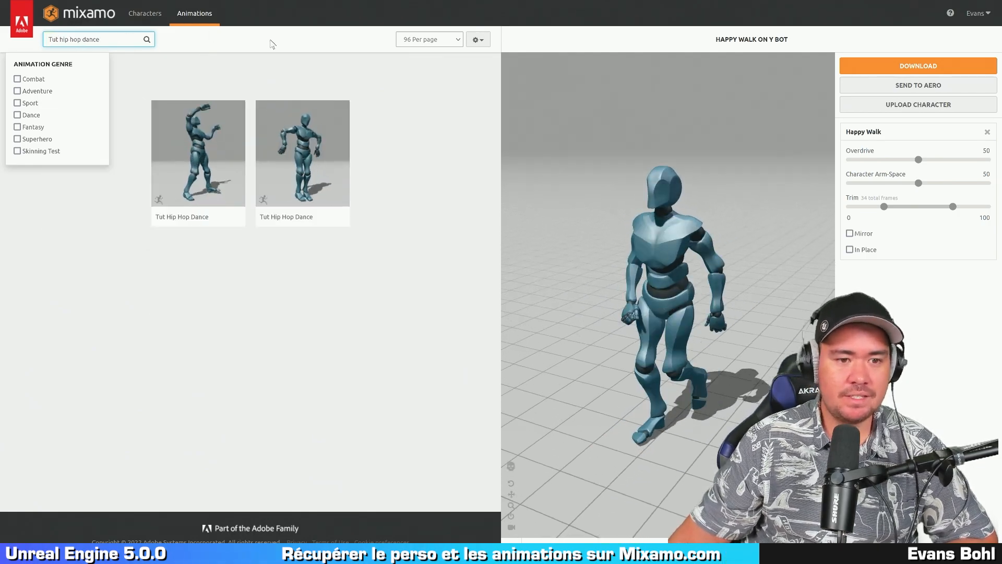
left_click(304, 174)
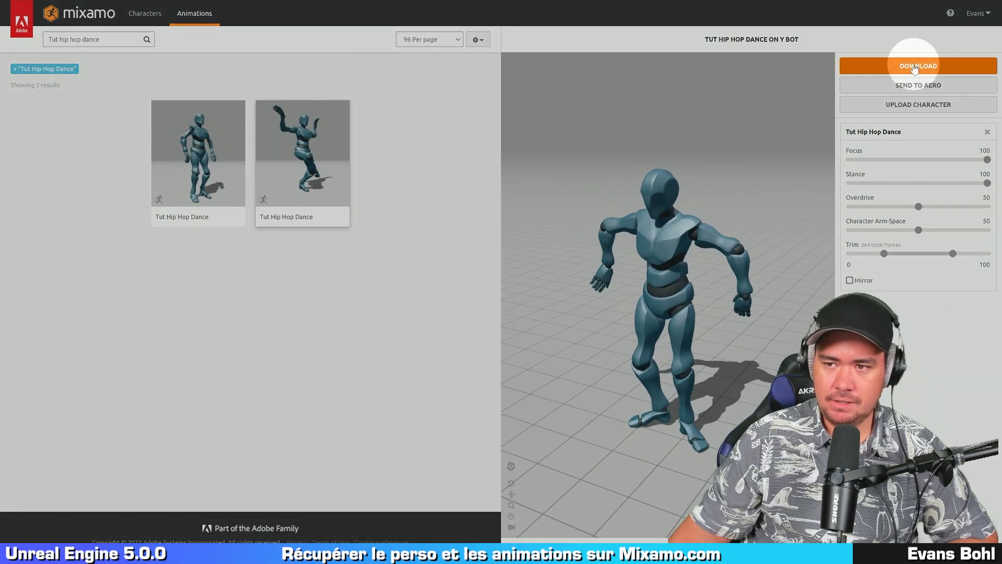
Download the Tut Hip Hop Dance animation as FBX Binary without skin, at 30 frames per second
left_click(915, 67)
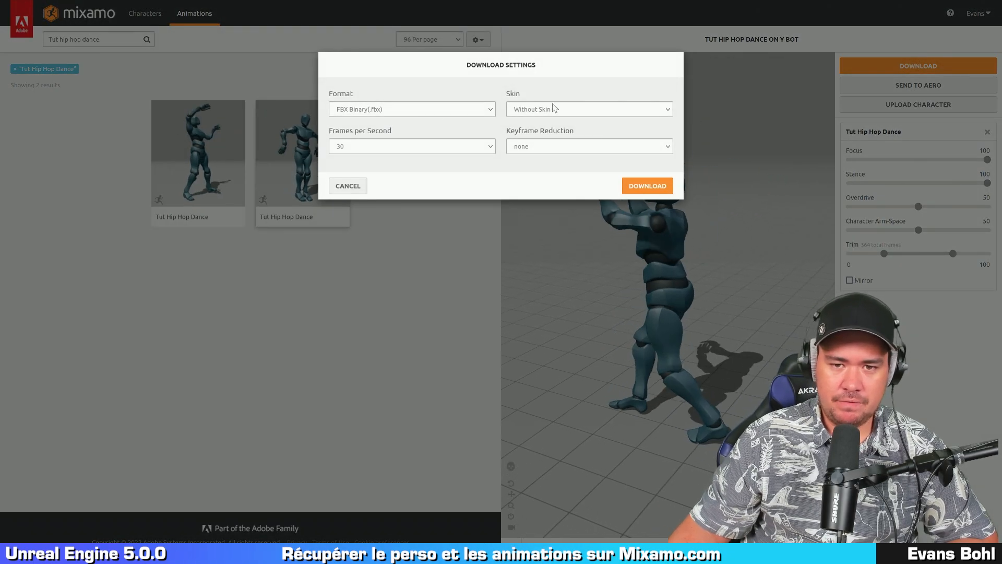
left_click(572, 111)
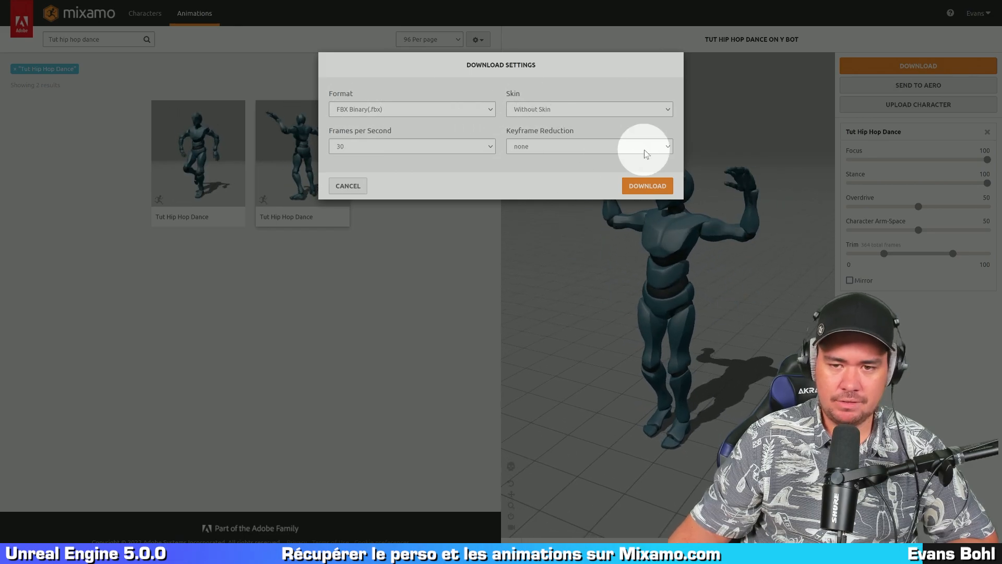
left_click(656, 189)
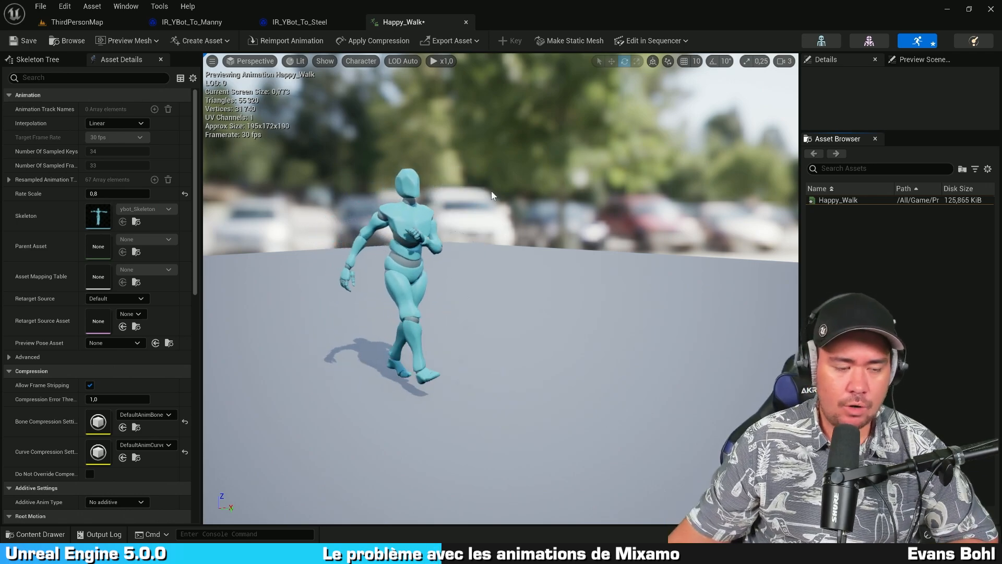
Switch to Unreal Engine, inspect the Hips root bone of the Happy_Walk animation's skeleton and enable root motion for the animation
scroll(55, 149, "down", 5)
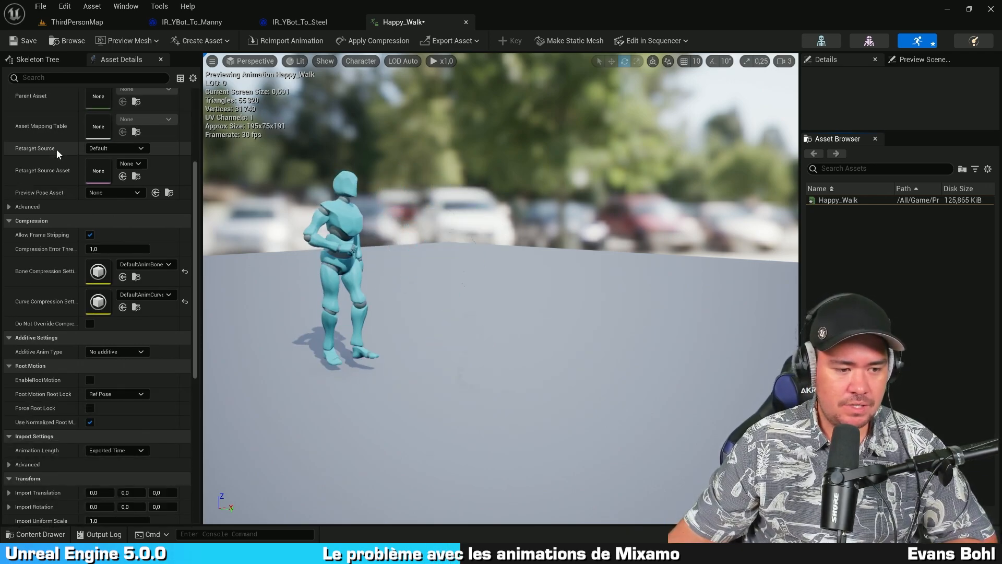
scroll(55, 149, "down", 4)
left_click(60, 260)
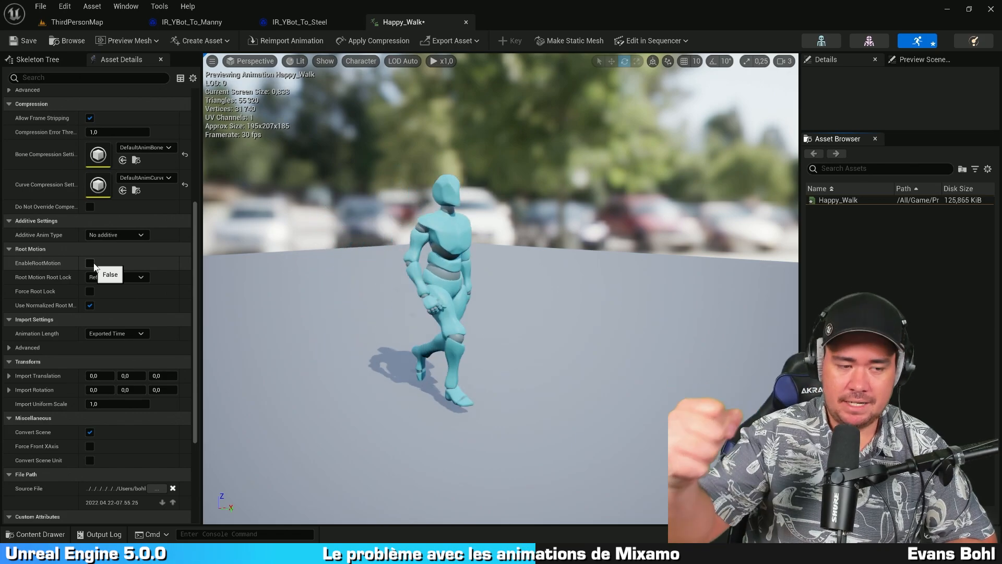
left_click(44, 59)
left_click(30, 105)
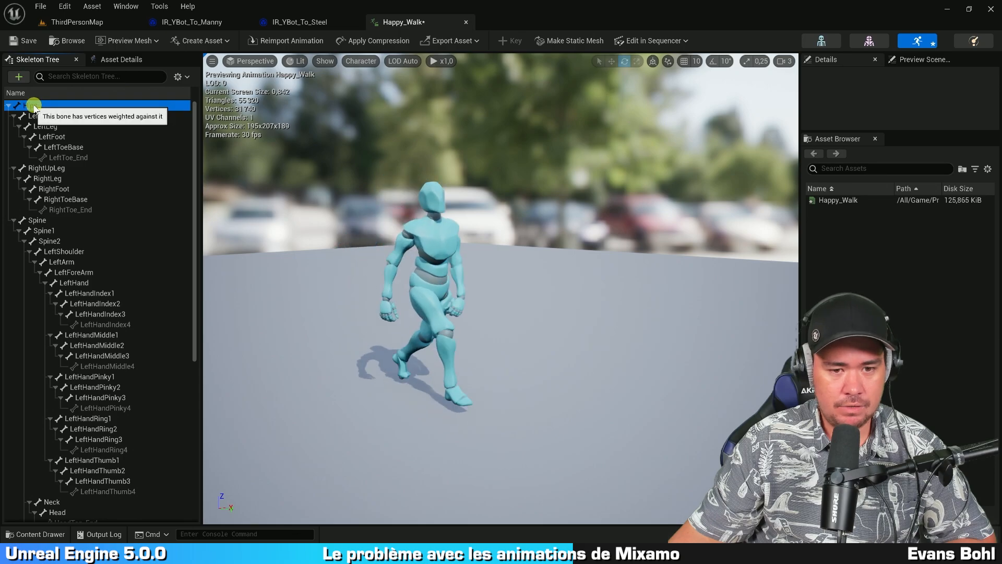
left_click(122, 60)
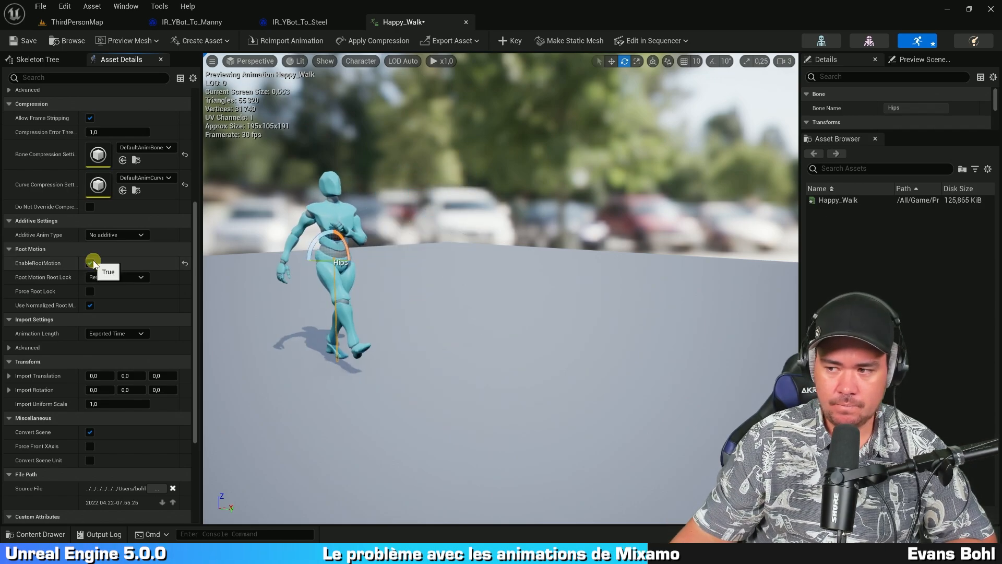
left_click(550, 255)
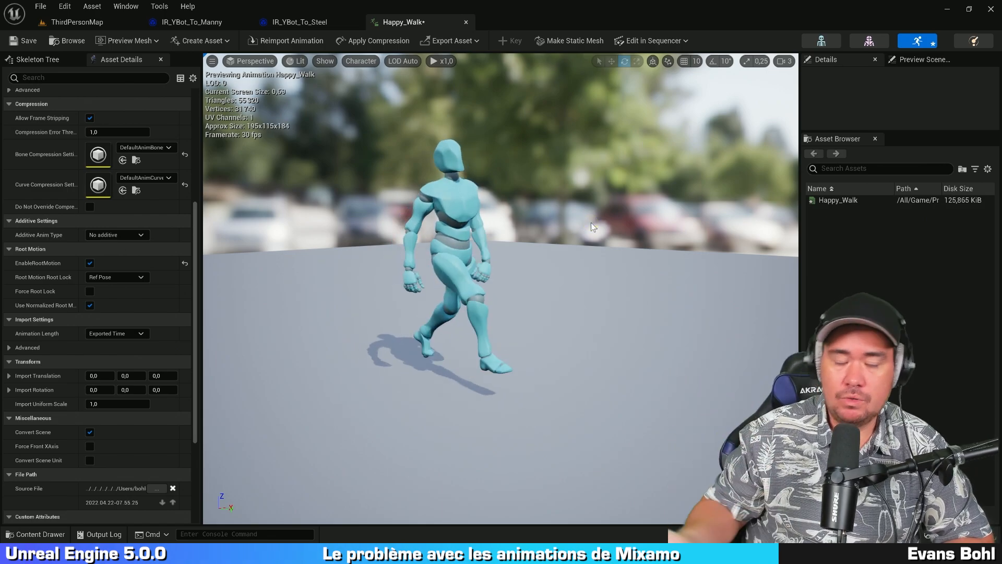
Show the full bone hierarchy in the Happy_Walk preview and examine the Hips bone at the skeleton's root
left_click(45, 60)
left_click(30, 106)
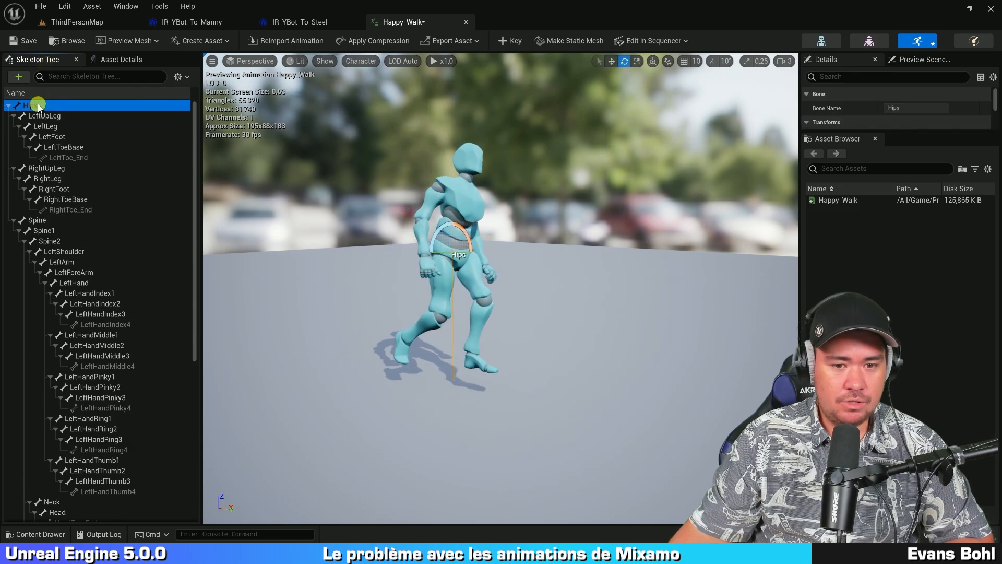
left_click(379, 167)
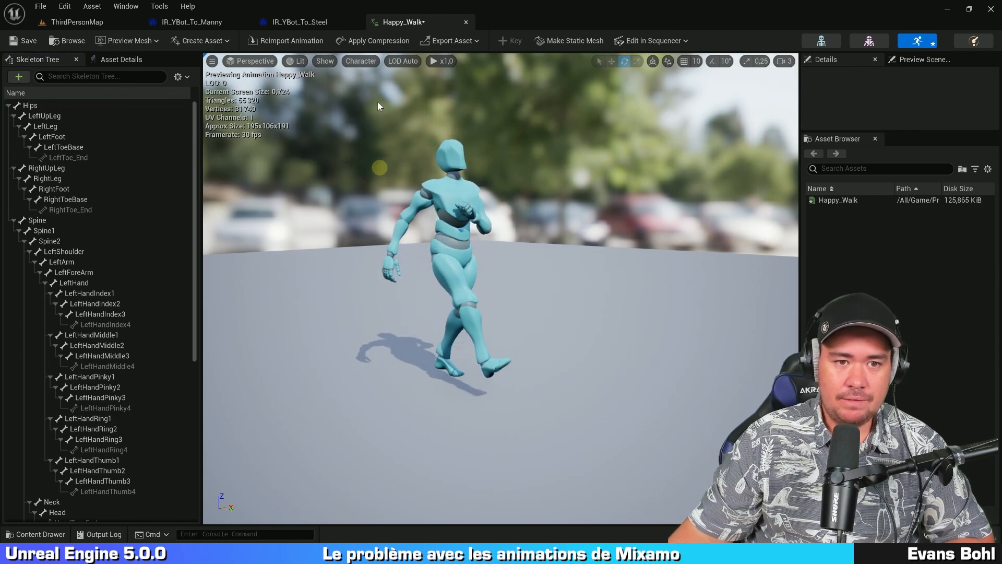
left_click(360, 61)
mouse_move(378, 113)
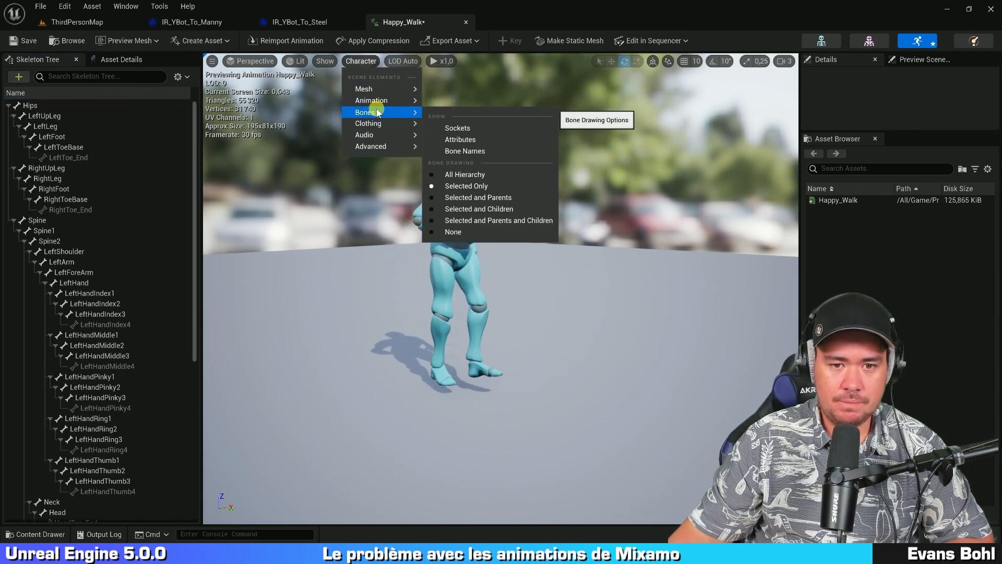
left_click(465, 175)
right_click_drag(586, 269, 557, 278)
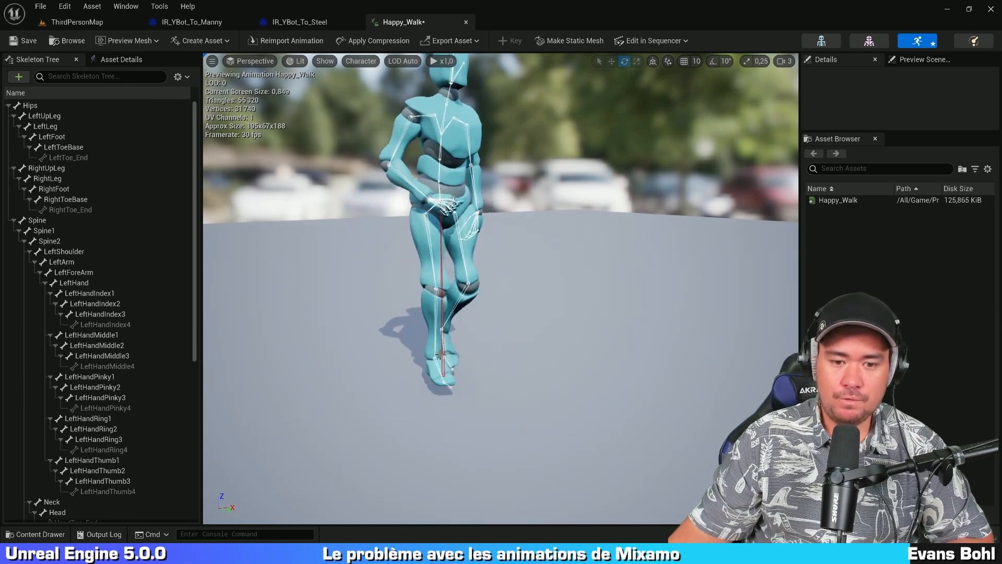
left_click(30, 106)
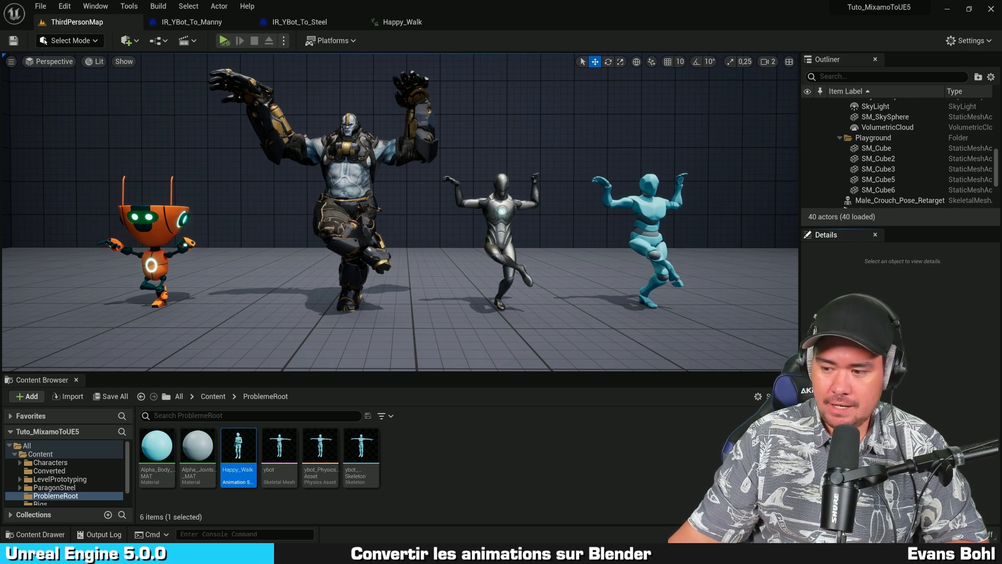
Switch to the Downloads folder in File Explorer and extract BlenderMixamo.zip into its own BlenderMixamo folder
key("alt+Tab")
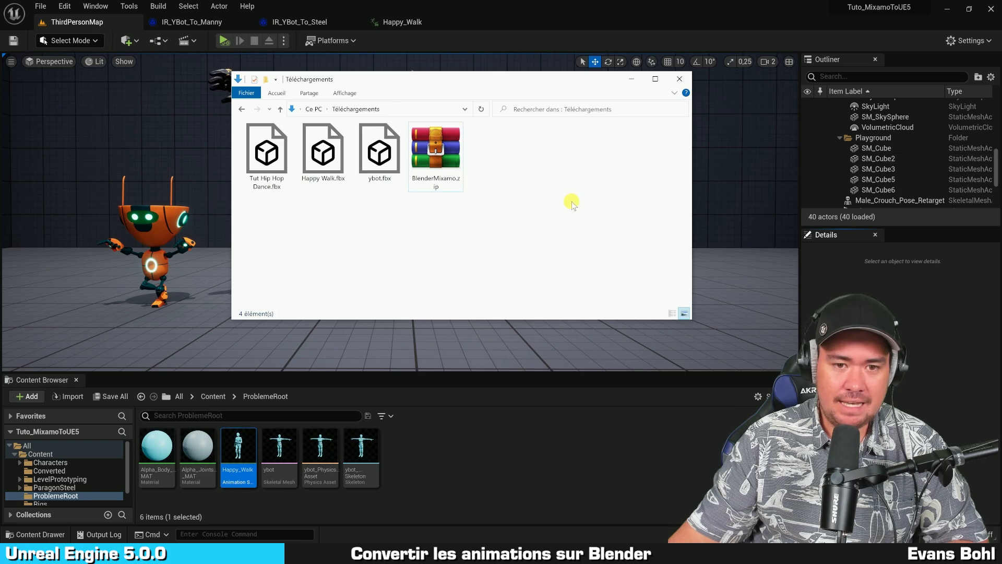
left_click(431, 140)
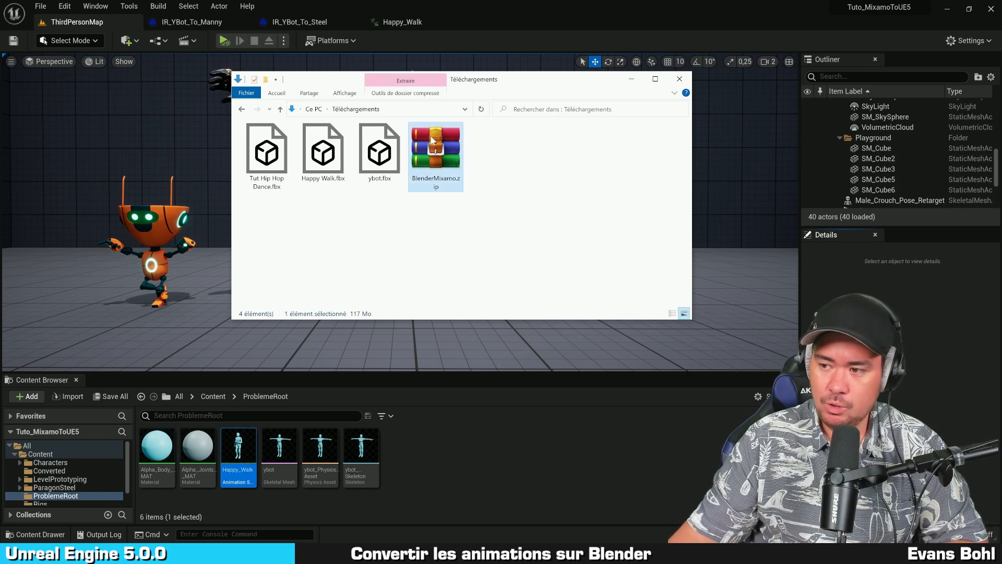
right_click(431, 140)
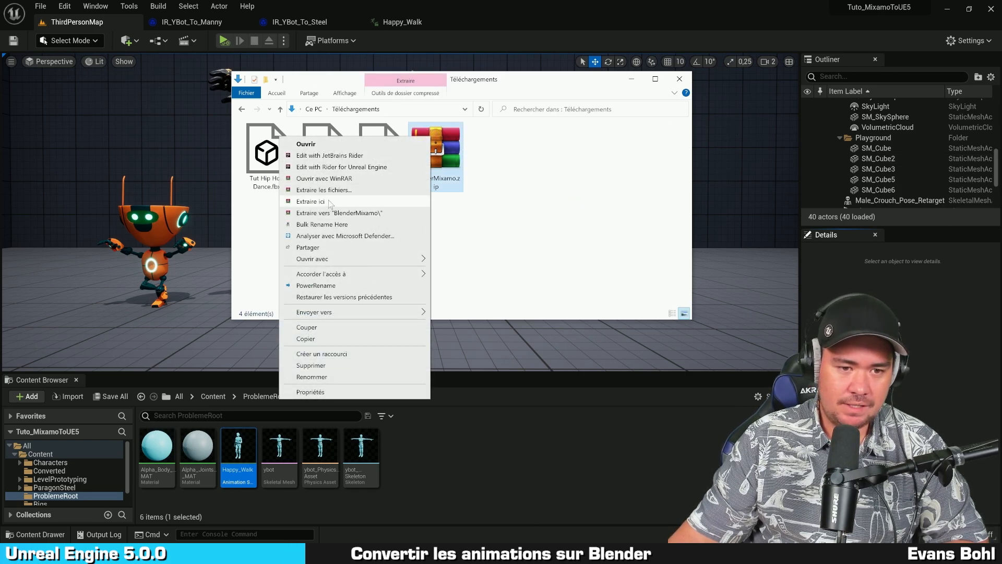
left_click(339, 213)
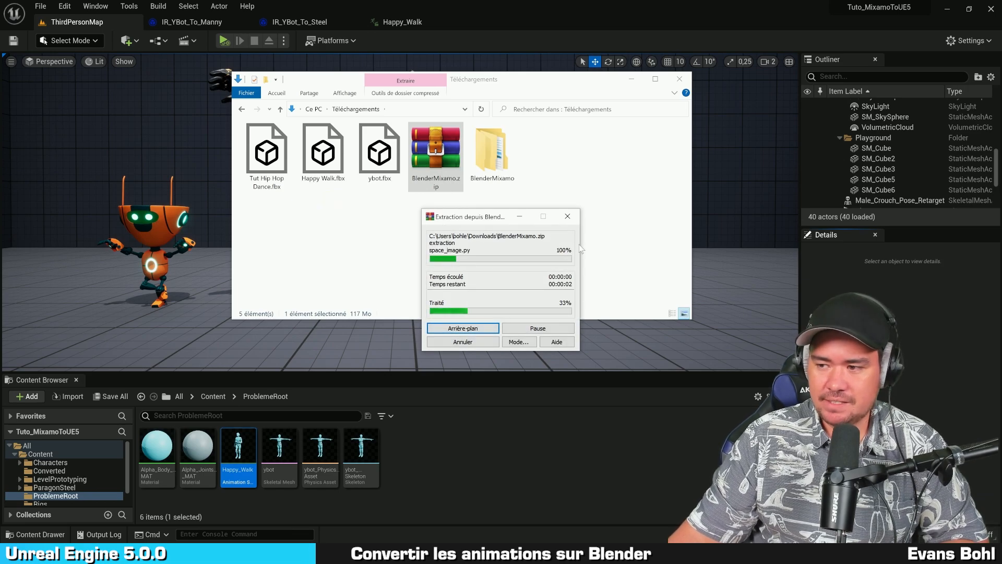
left_click(542, 219)
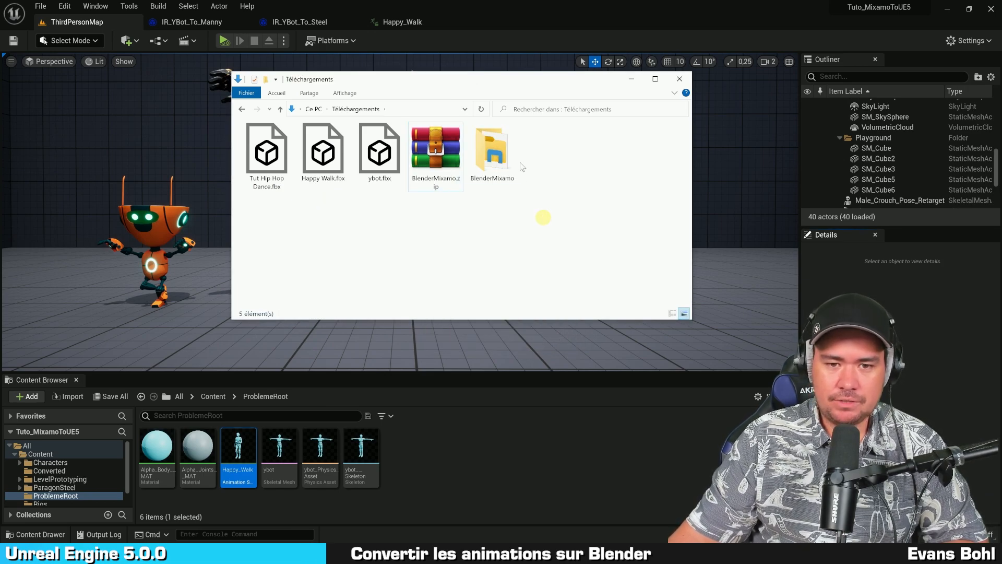
Examine the extracted BlenderMixamo folder: Anims_In, Anims_Out, the BlenderMixamo program files and the Lancer Blender shortcut
double_click(494, 151)
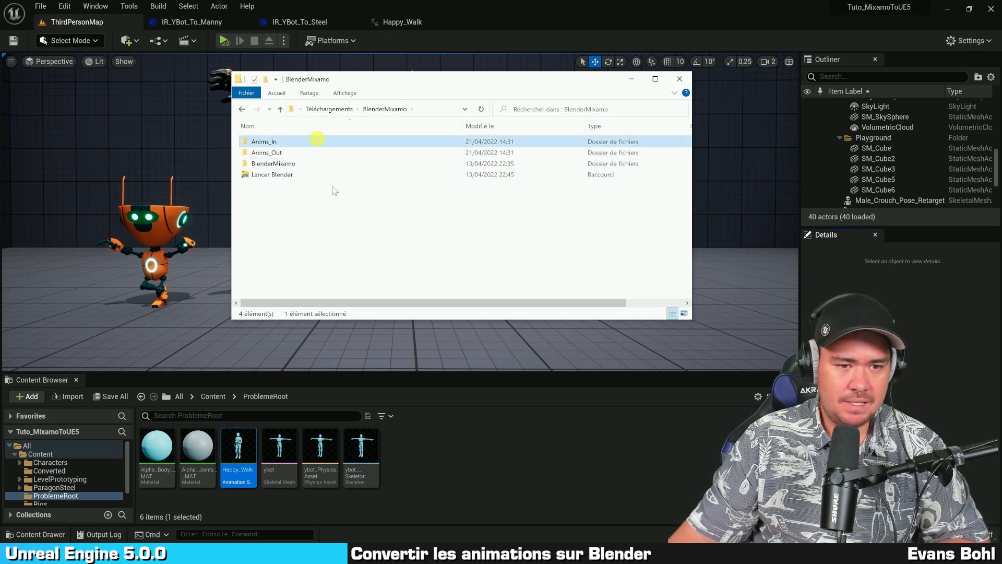
scroll(331, 144, "up", 3, "ctrl")
left_click(342, 167)
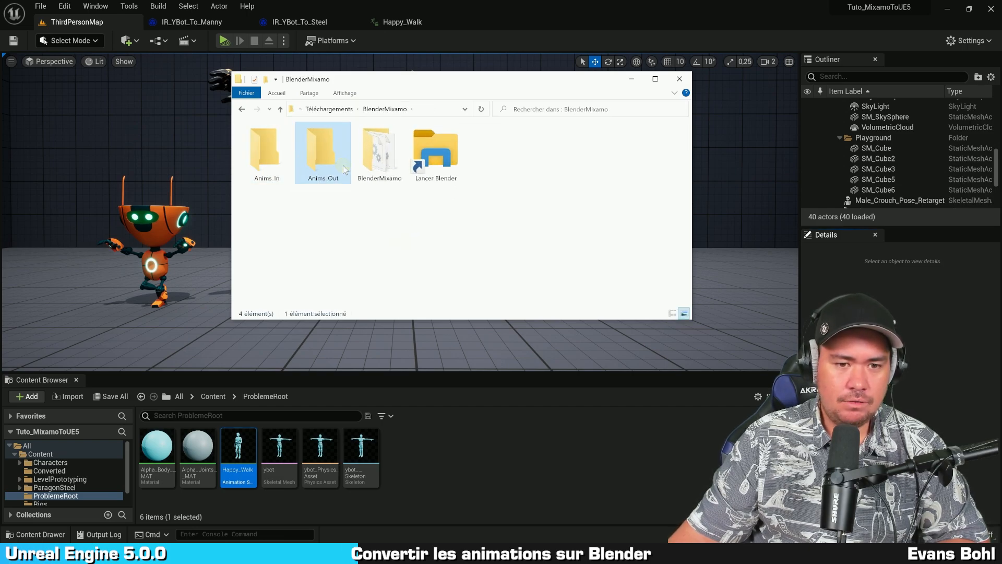
left_click(397, 155)
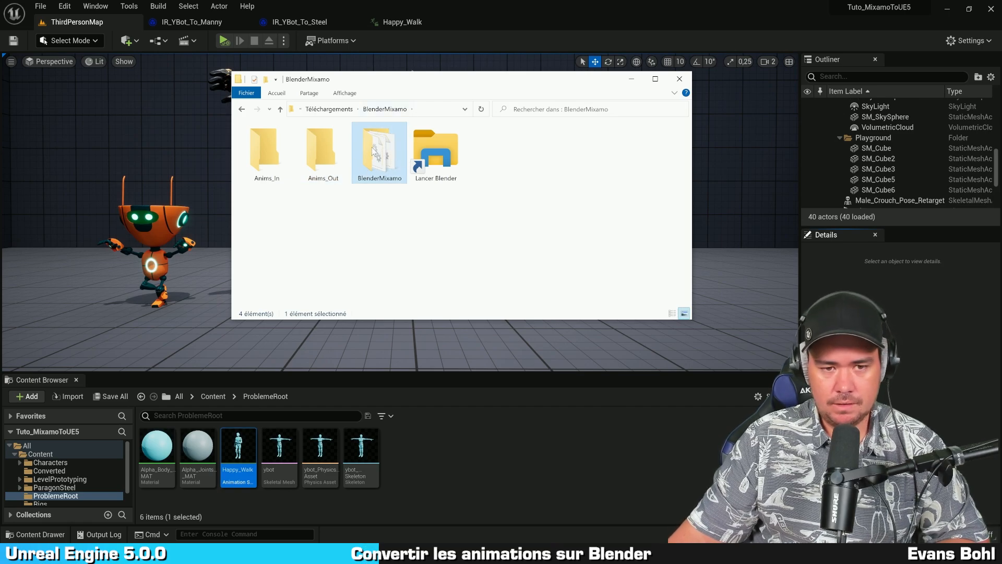
double_click(380, 153)
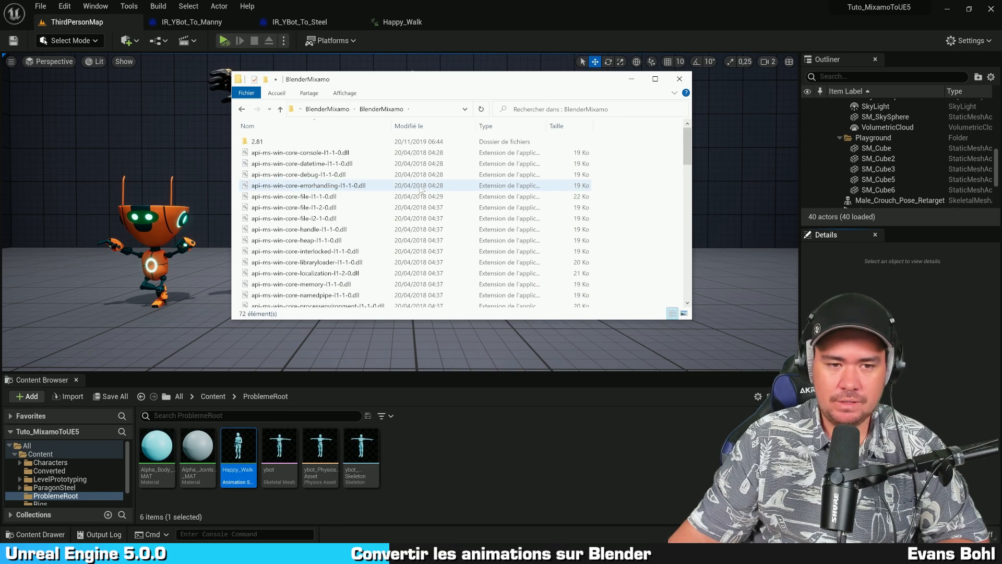
key("alt+Left")
left_click(408, 206)
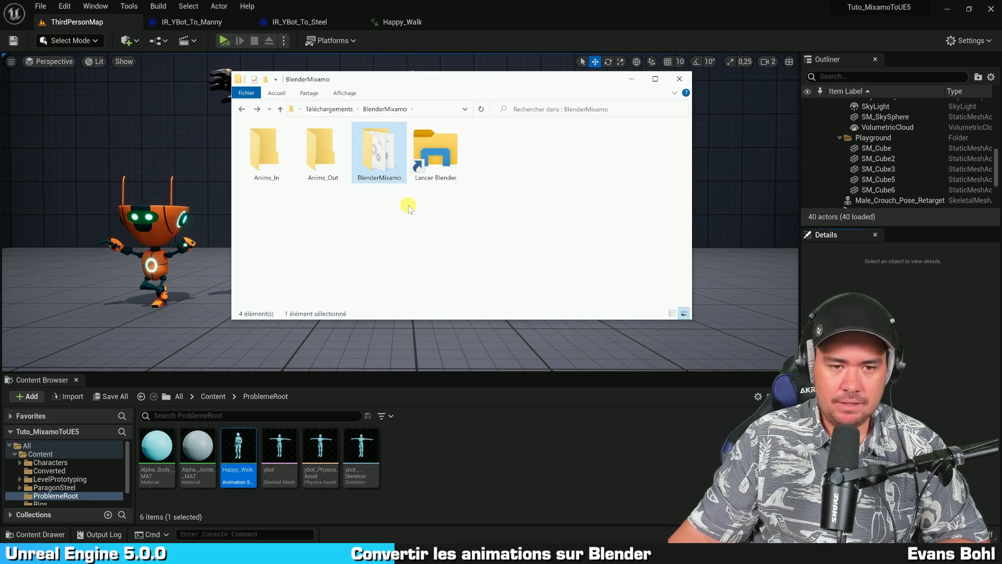
left_click(450, 145)
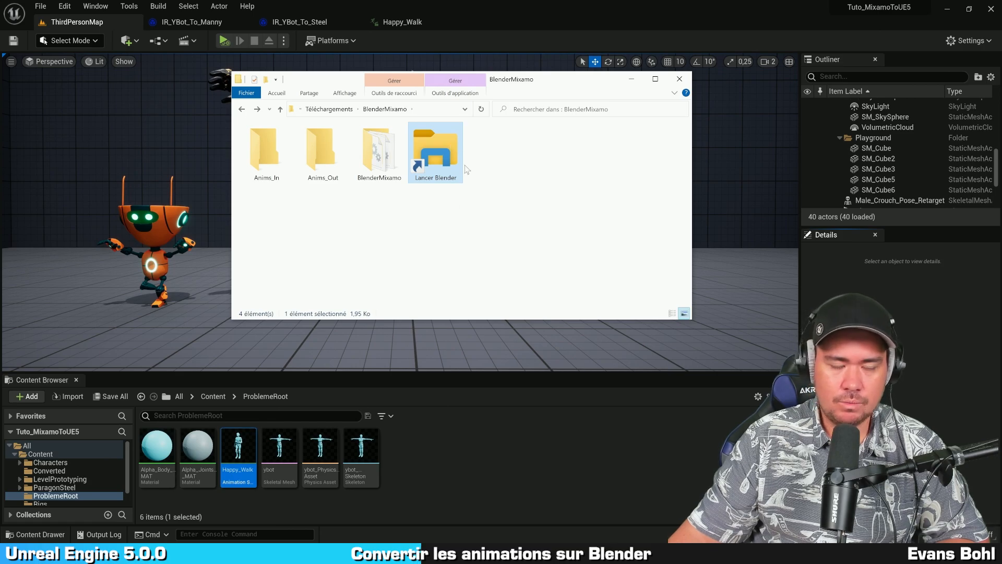
left_click(470, 232)
Copy Tut Hip Hop Dance.fbx, Happy Walk.fbx and ybot.fbx from Downloads into the Anims_In folder of BlenderMixamo
key("alt+Left")
left_click(387, 210)
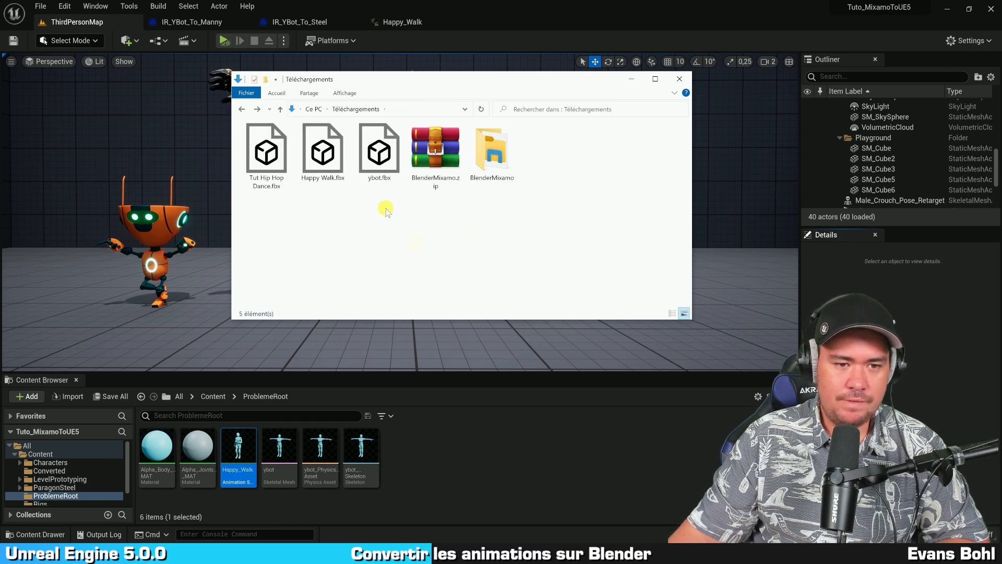
left_click_drag(386, 209, 258, 152)
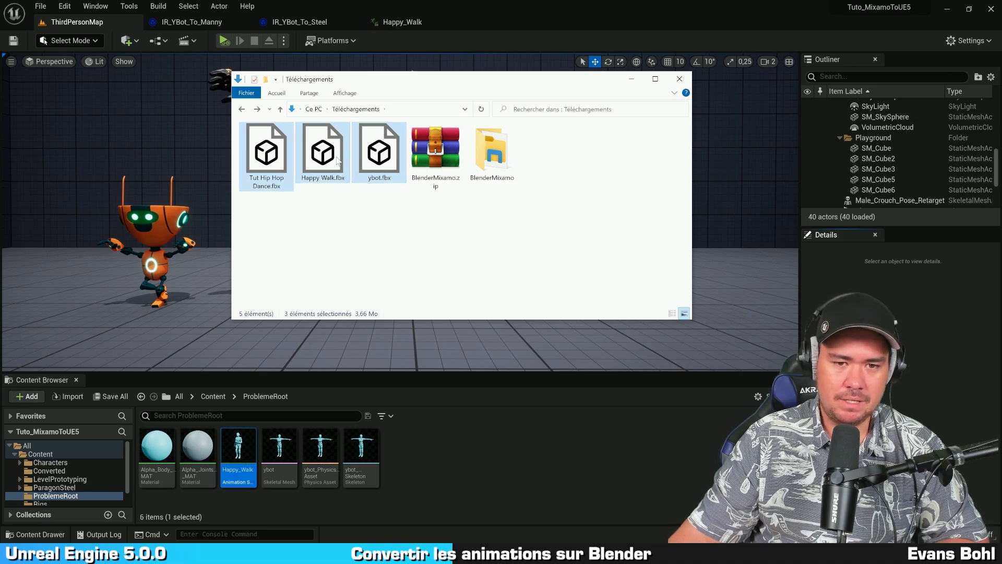
double_click(496, 152)
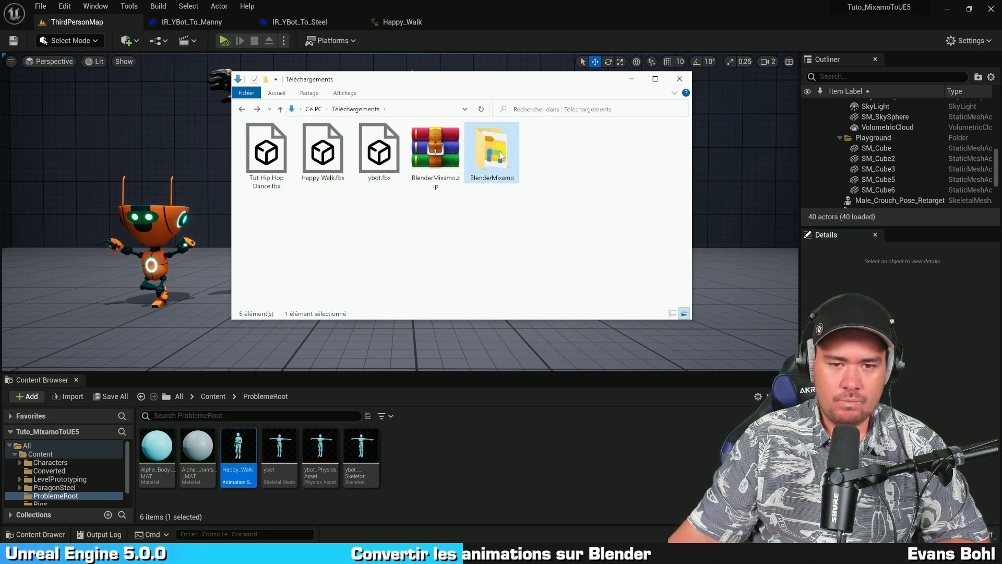
double_click(277, 149)
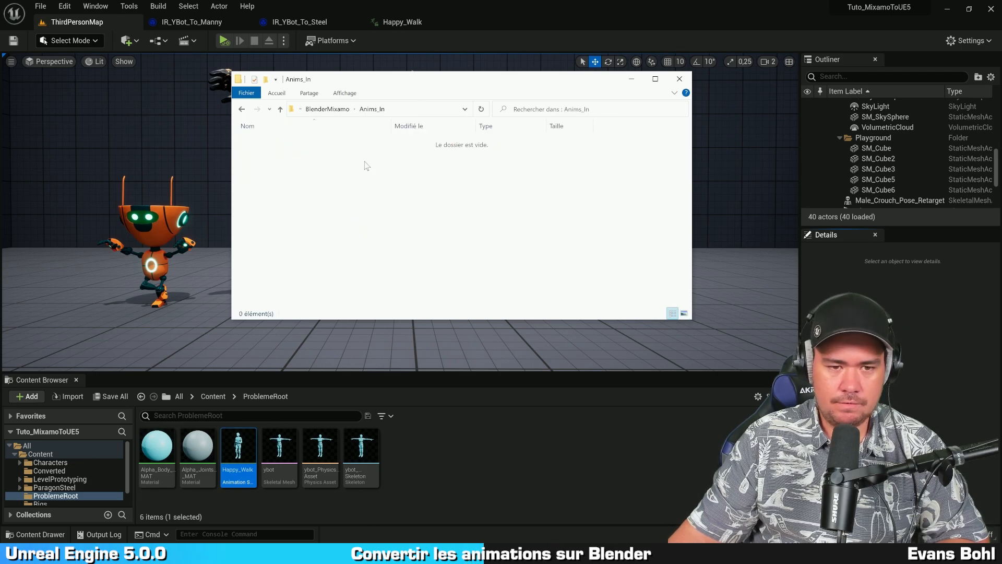
key("ctrl+v")
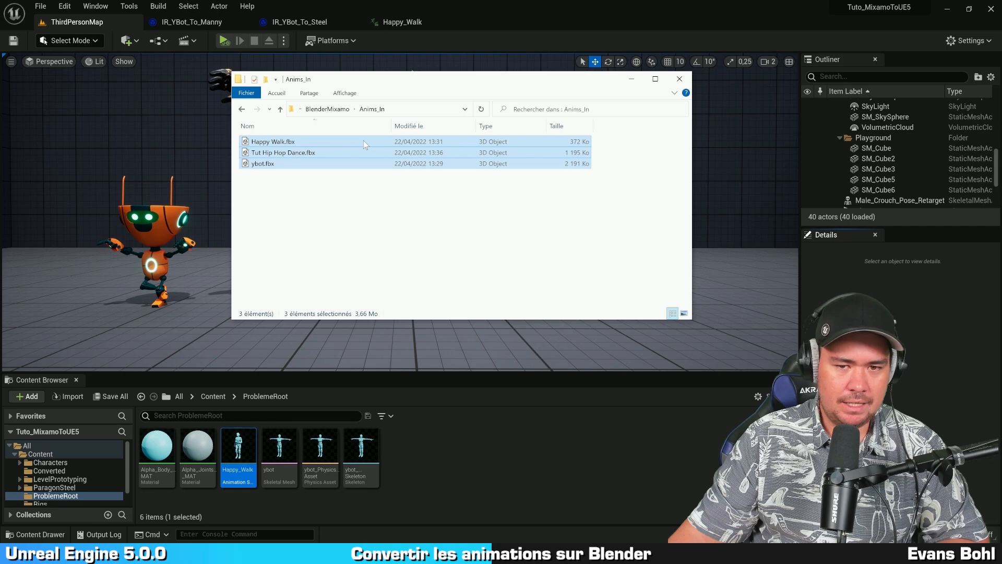
Start Blender with the Lancer Blender shortcut in the BlenderMixamo folder and dismiss the splash screen
left_click(382, 219)
key("alt+Left")
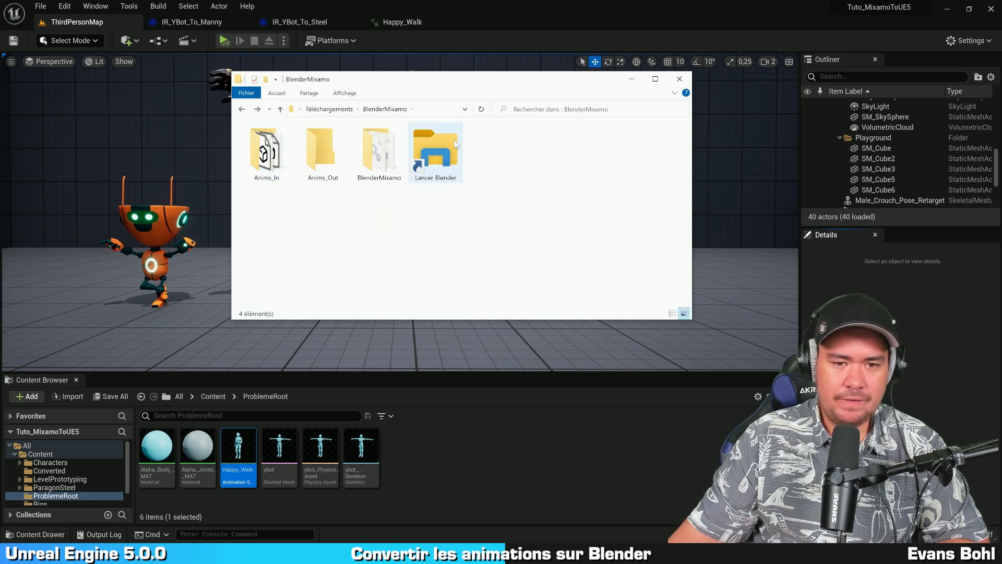
left_click(425, 155)
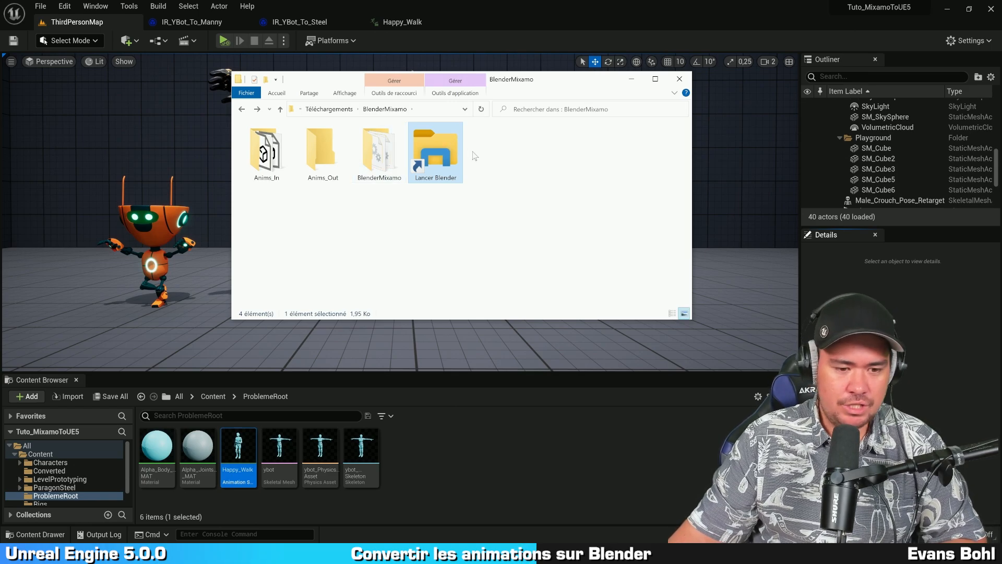
left_click(520, 165)
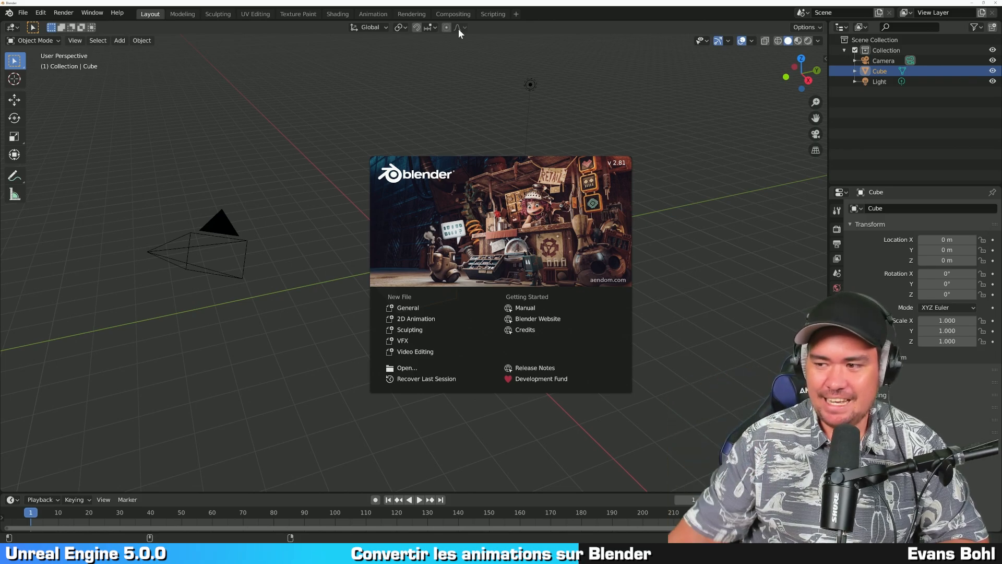
left_click(432, 87)
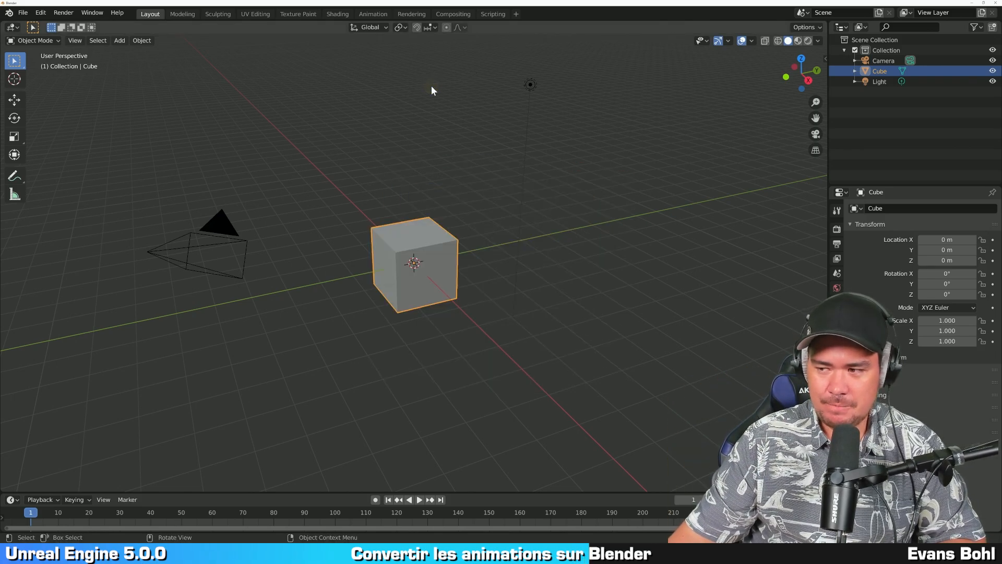
Check in the add-on preferences that the Animation: Mixamo Converter add-on is enabled, and close the preferences
left_click(40, 12)
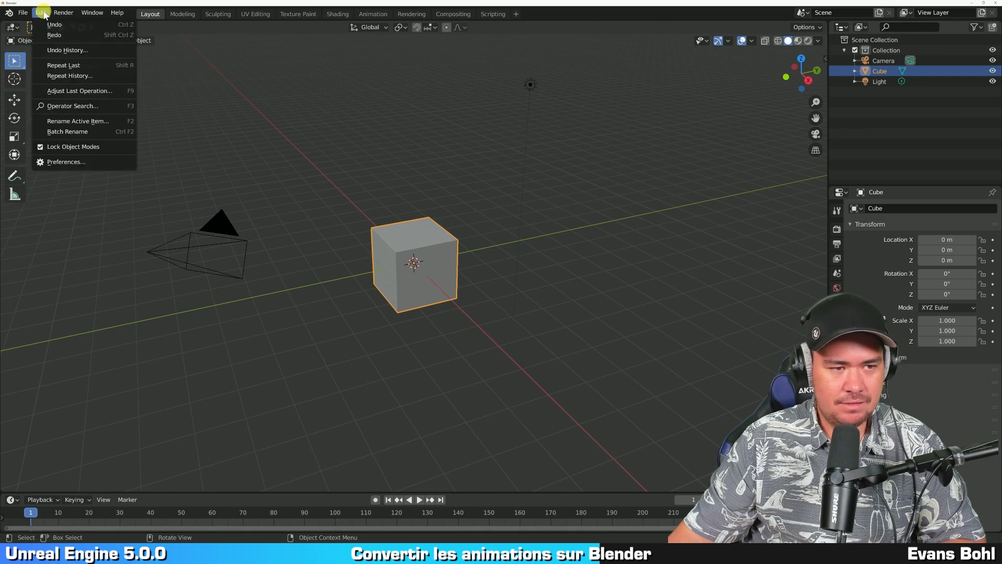
left_click(67, 162)
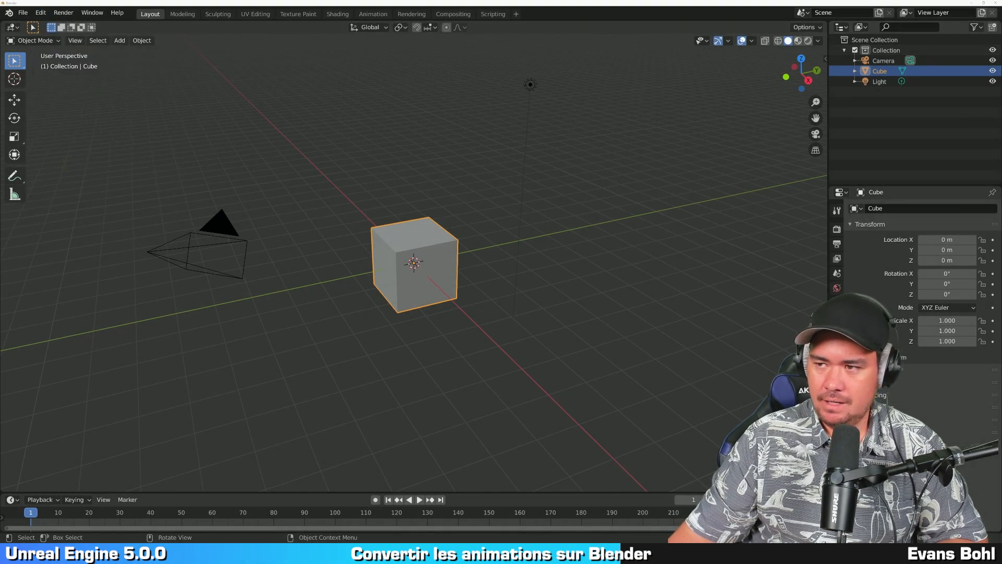
left_click_drag(1001, 8, 292, 61)
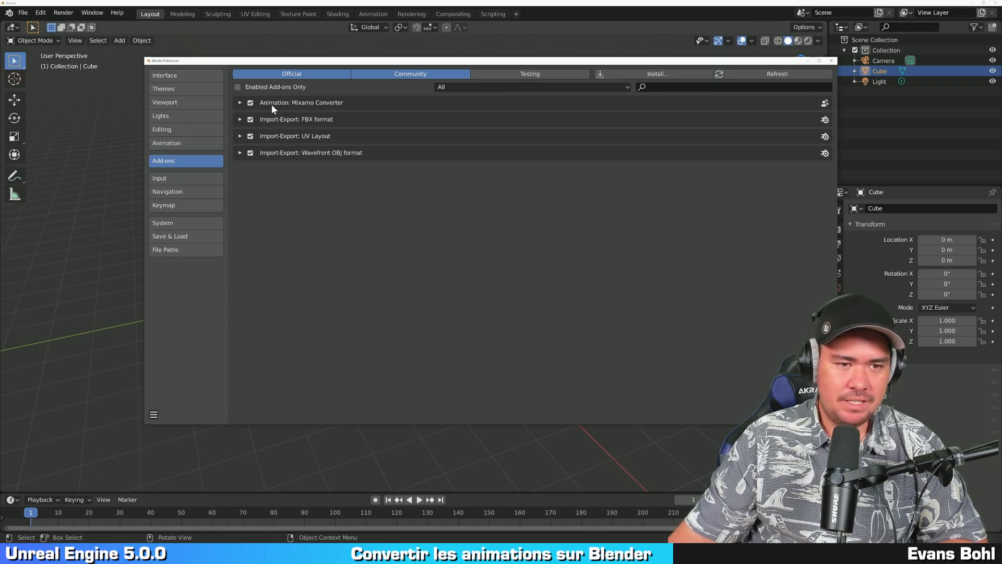
left_click(250, 103)
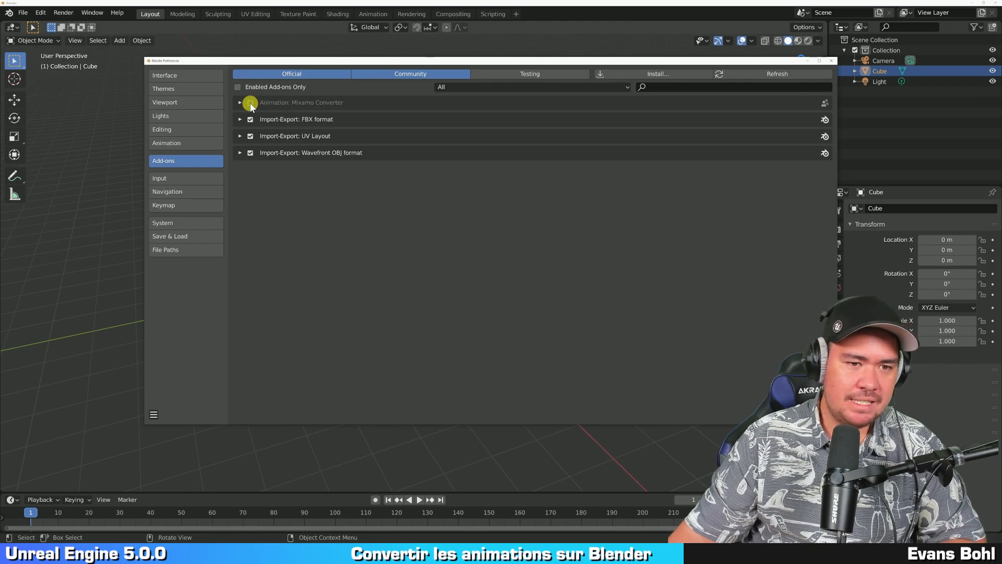
left_click(250, 102)
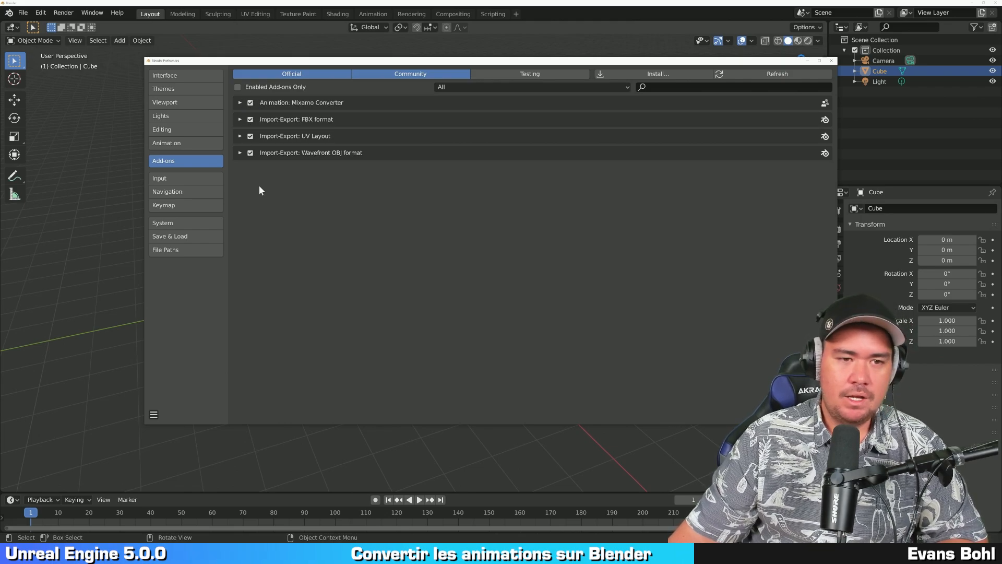
left_click(288, 228)
left_click(832, 60)
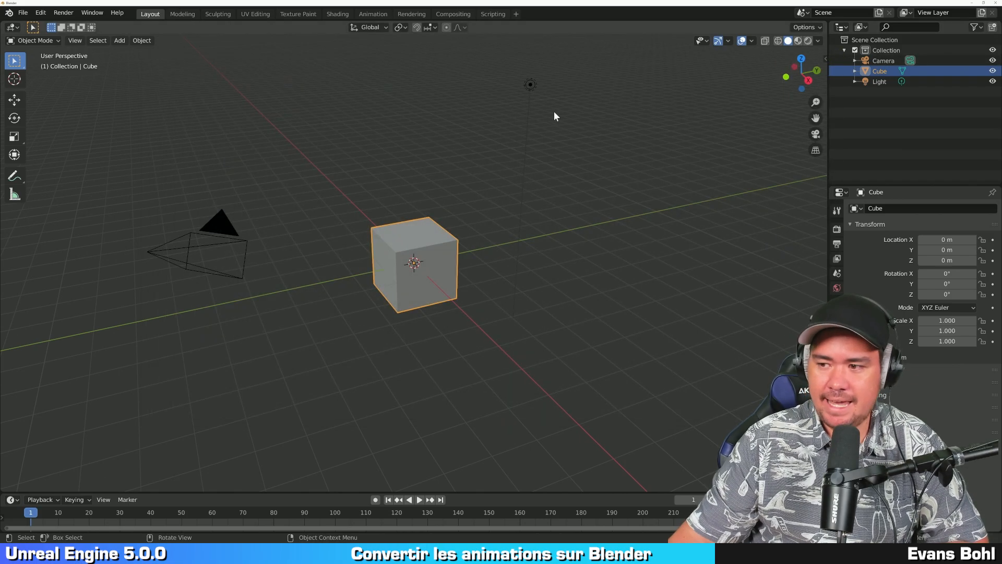
Batch convert the Anims_In files to Anims_Out with Mixamo Rootbaker, and close Blender without saving
key("n")
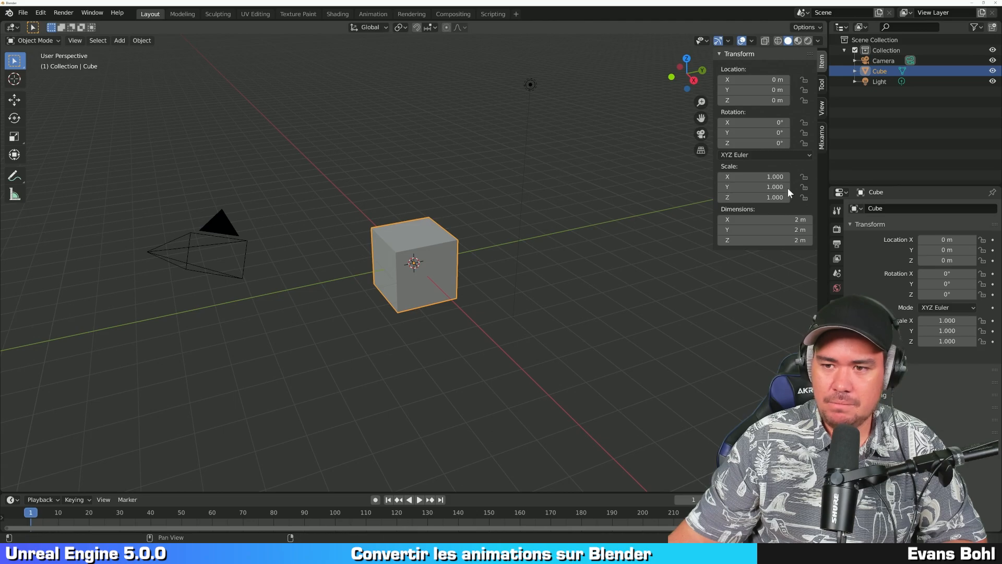
left_click(822, 137)
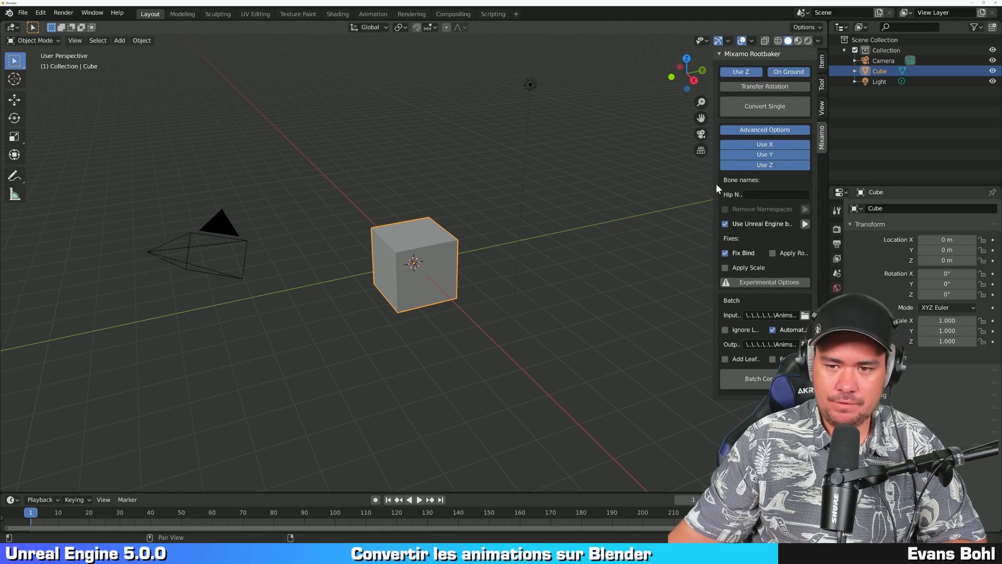
left_click_drag(716, 185, 486, 193)
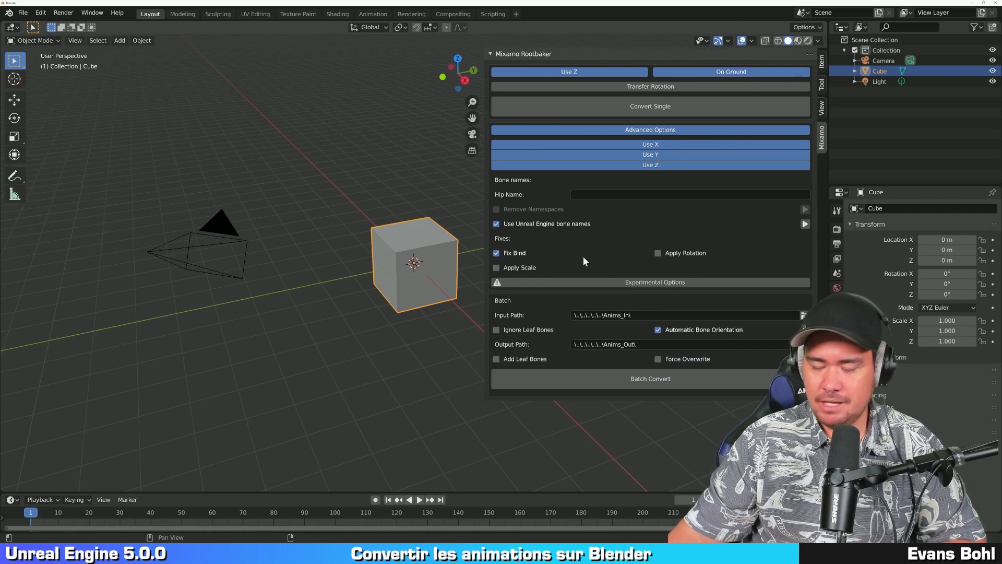
left_click(571, 383)
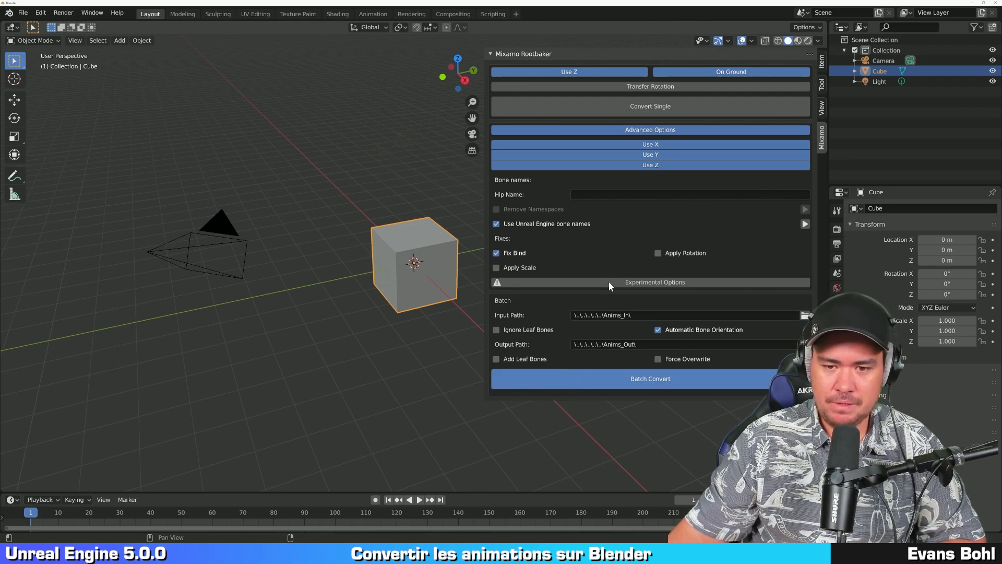
left_click(597, 383)
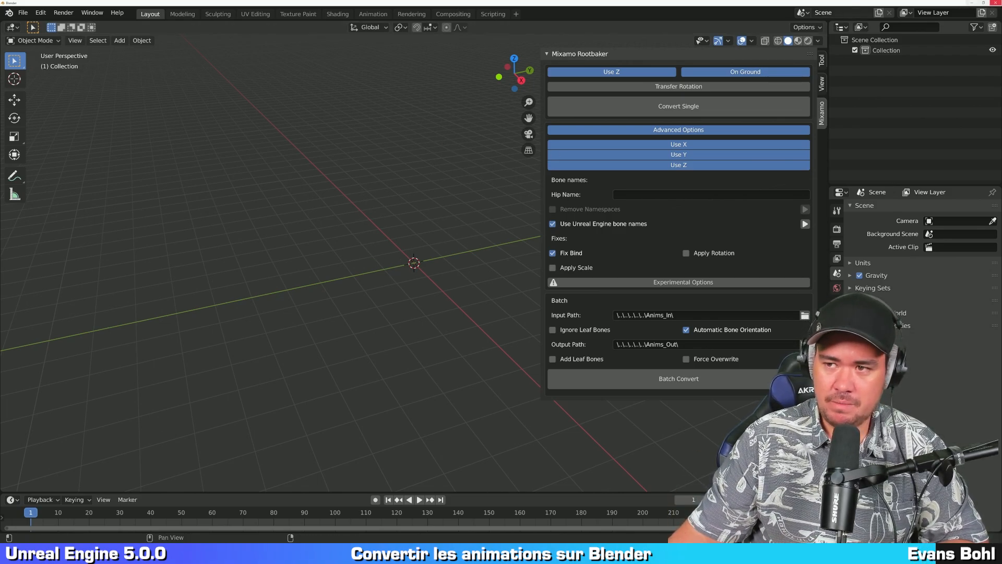
left_click(997, 3)
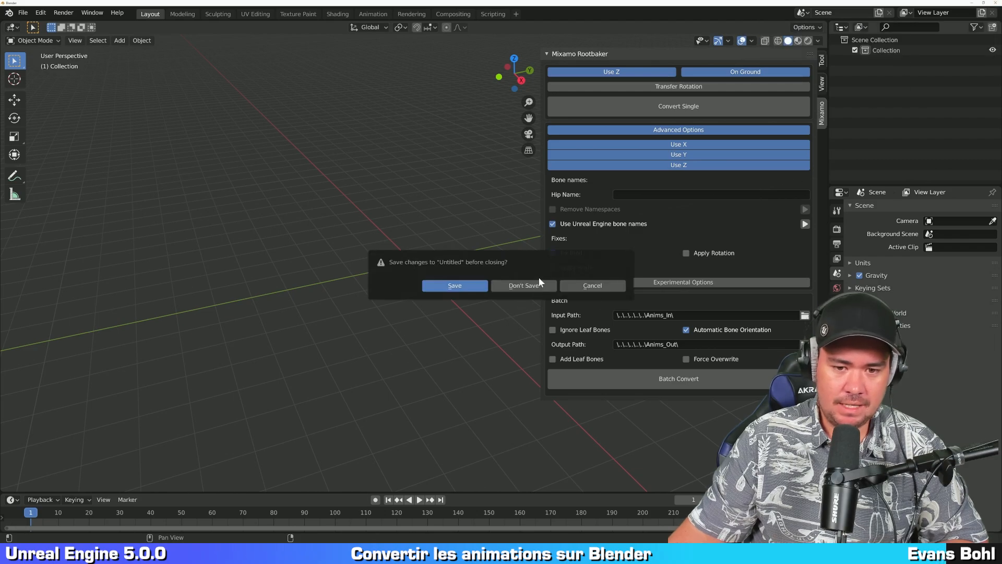
left_click(500, 286)
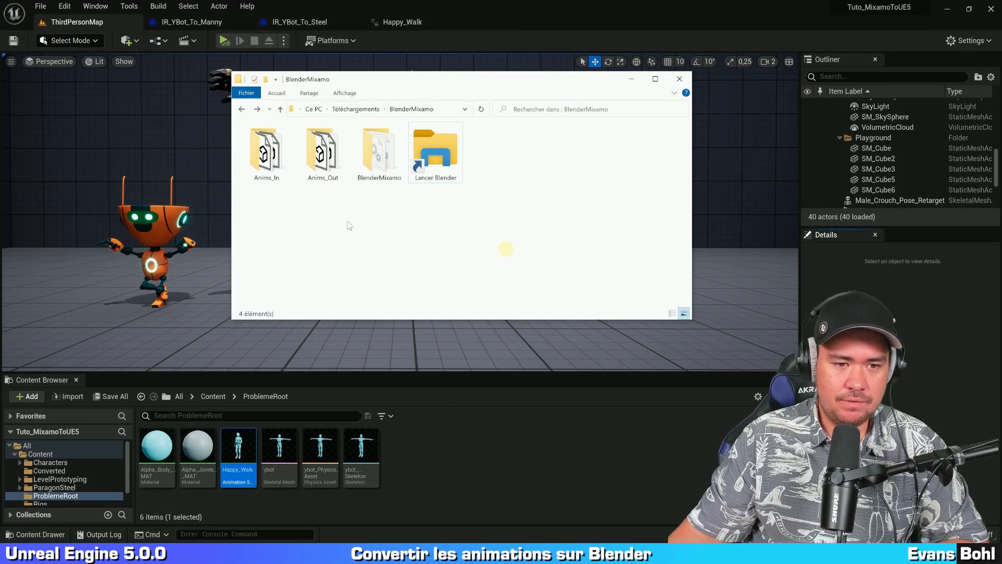
Open the Anims_Out folder of BlenderMixamo and check the converted FBX files
double_click(329, 162)
scroll(339, 226, "up", 4, "ctrl")
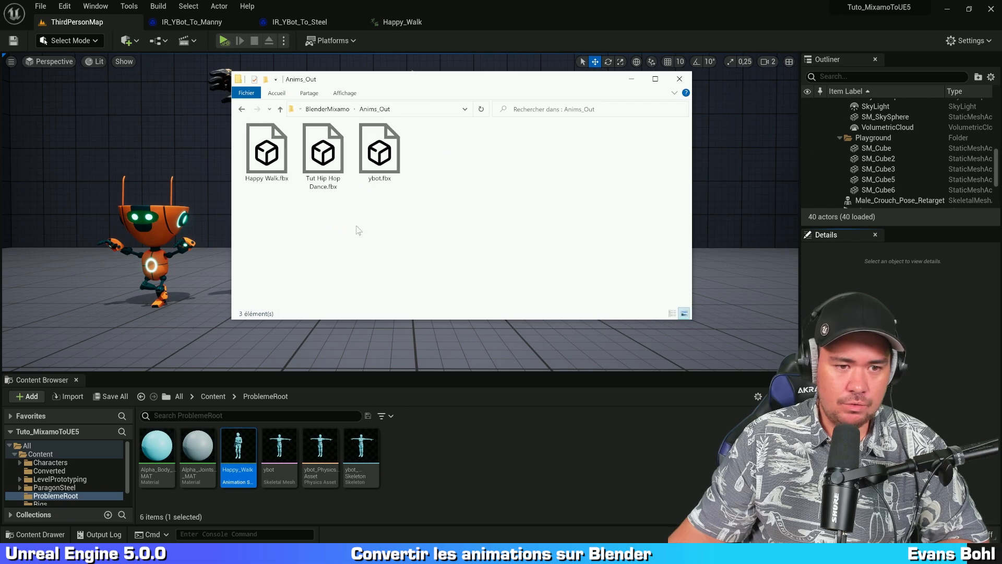
left_click_drag(264, 220, 459, 129)
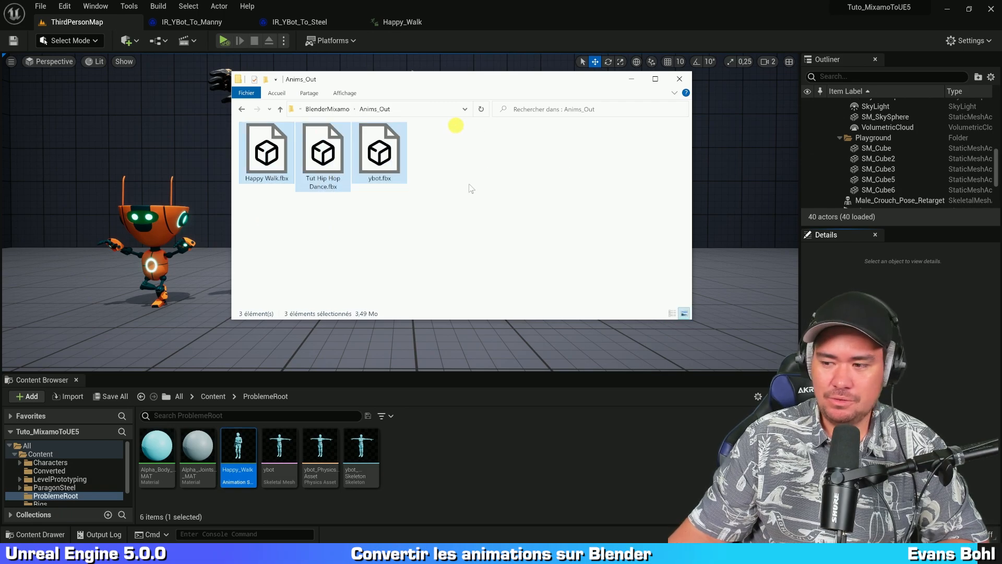
left_click(524, 222)
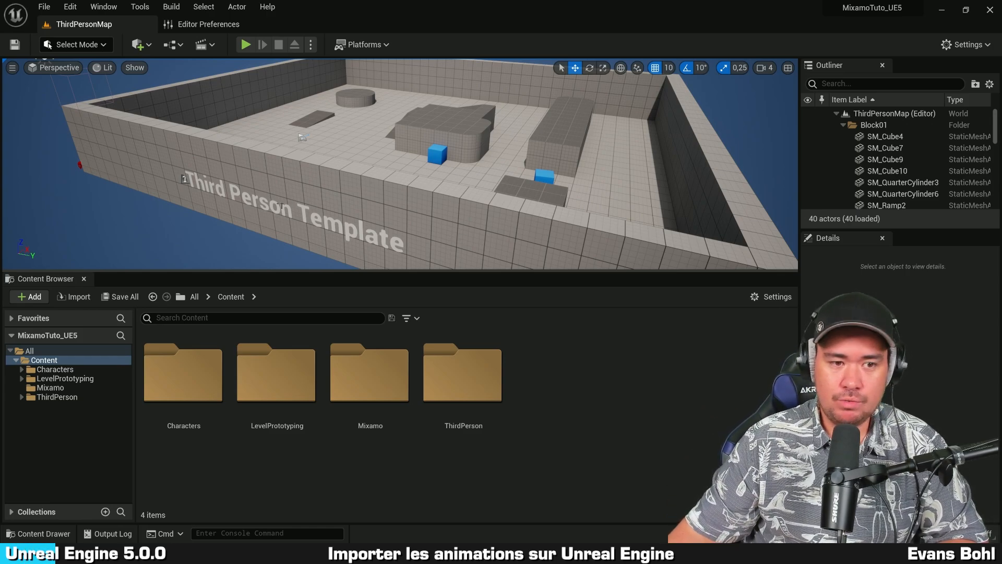
Open the empty Mixamo content folder and bring in ybot.fbx from the Anims_Out folder for import
double_click(372, 377)
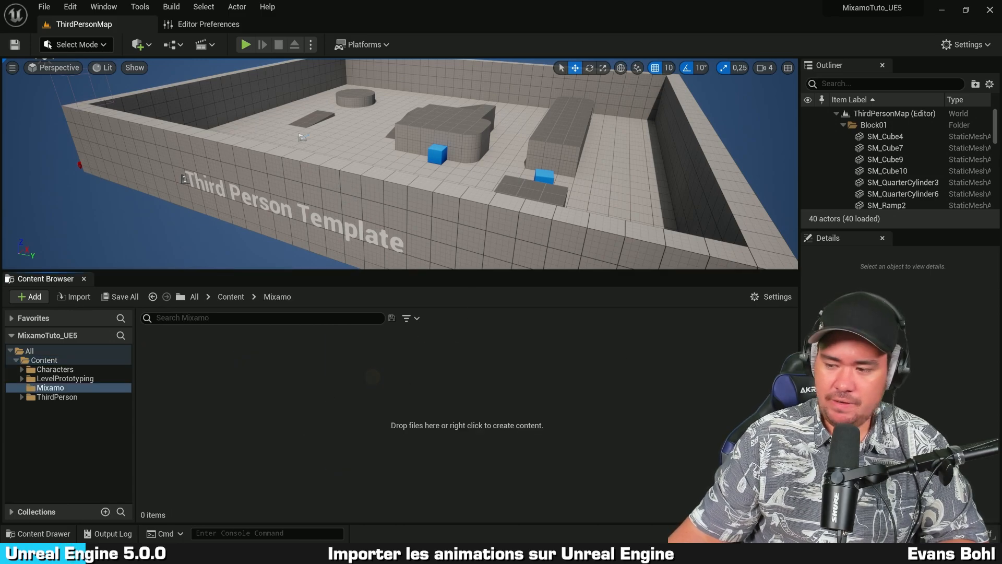
key("alt+Tab")
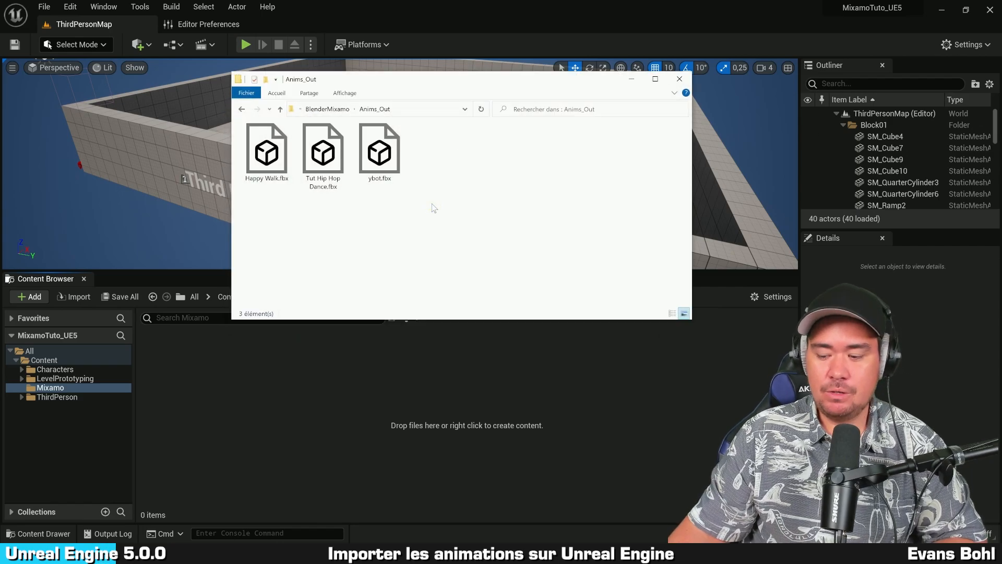
left_click(388, 156)
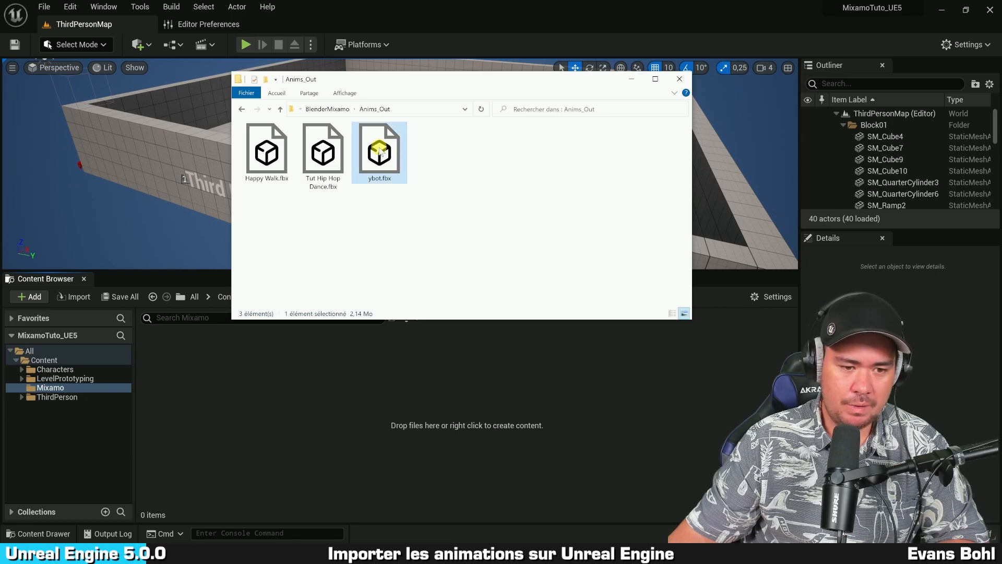
left_click_drag(379, 151, 556, 408)
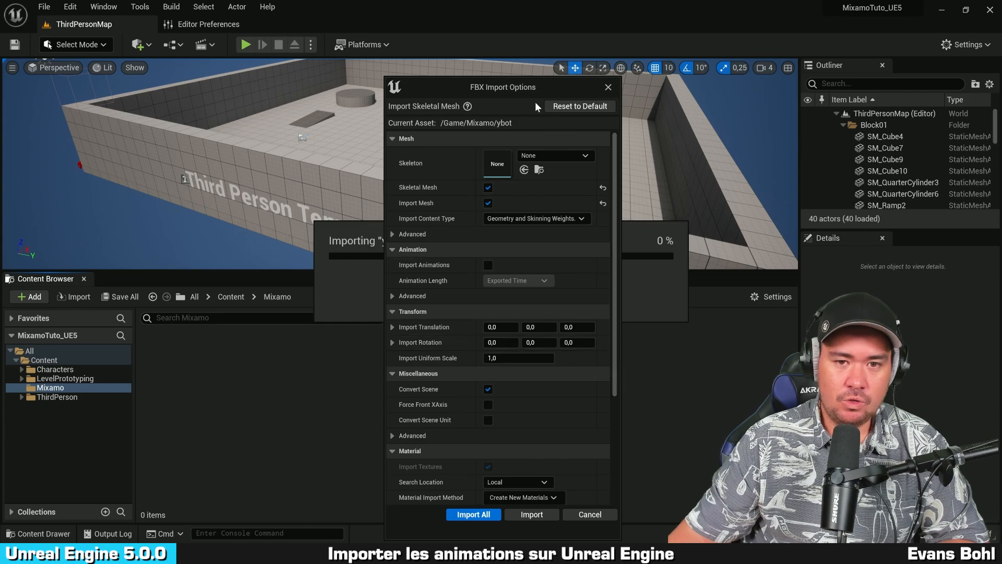
Import ybot as a skeletal mesh with no existing skeleton and Import Animations off, and open the imported mesh
left_click_drag(509, 91, 492, 56)
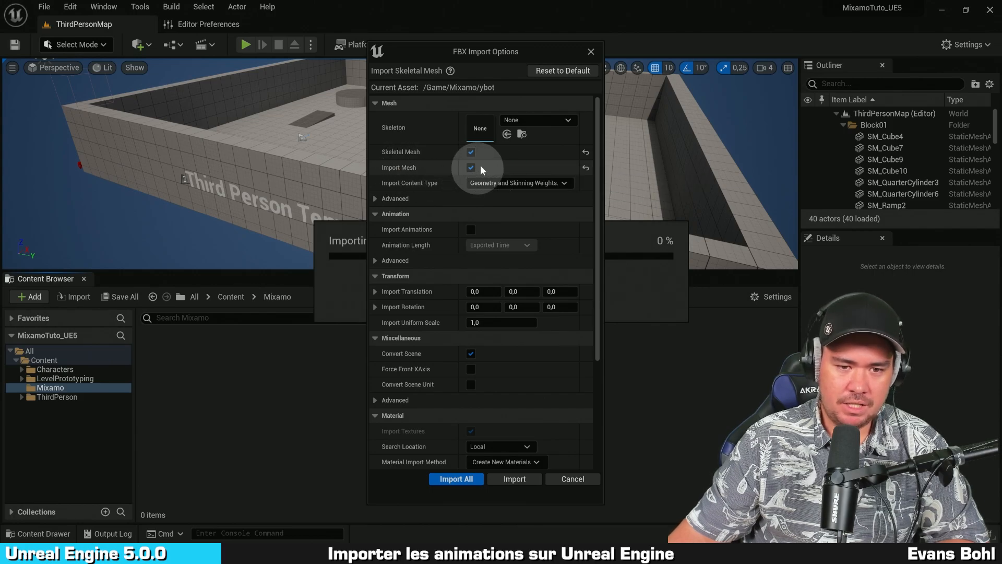
left_click(470, 229)
left_click(470, 230)
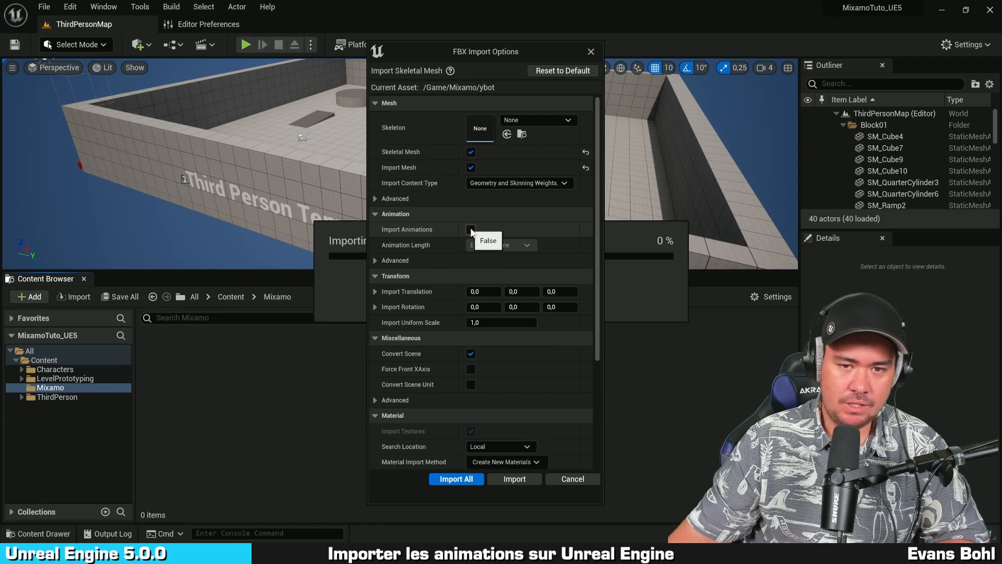
left_click(515, 479)
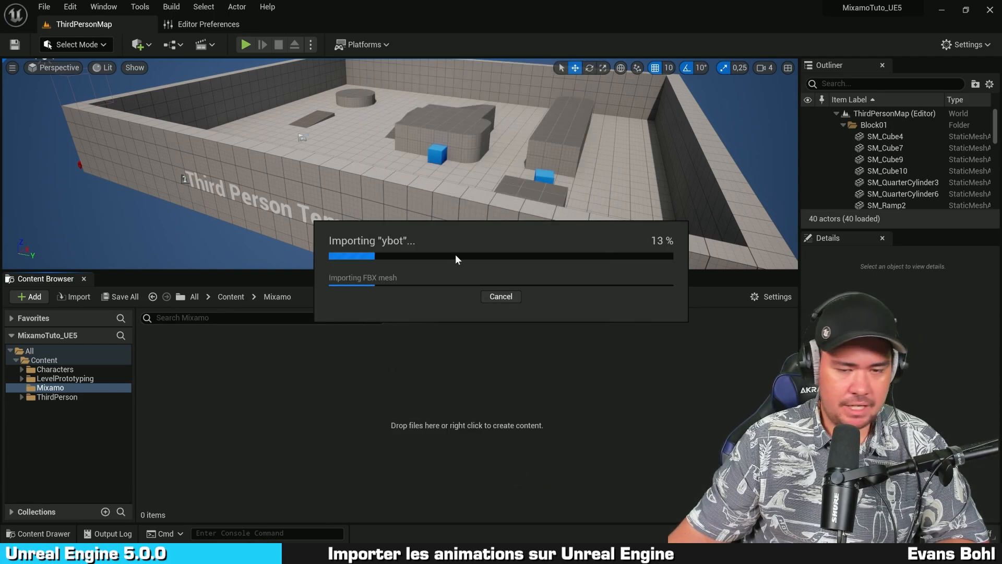
left_click(687, 401)
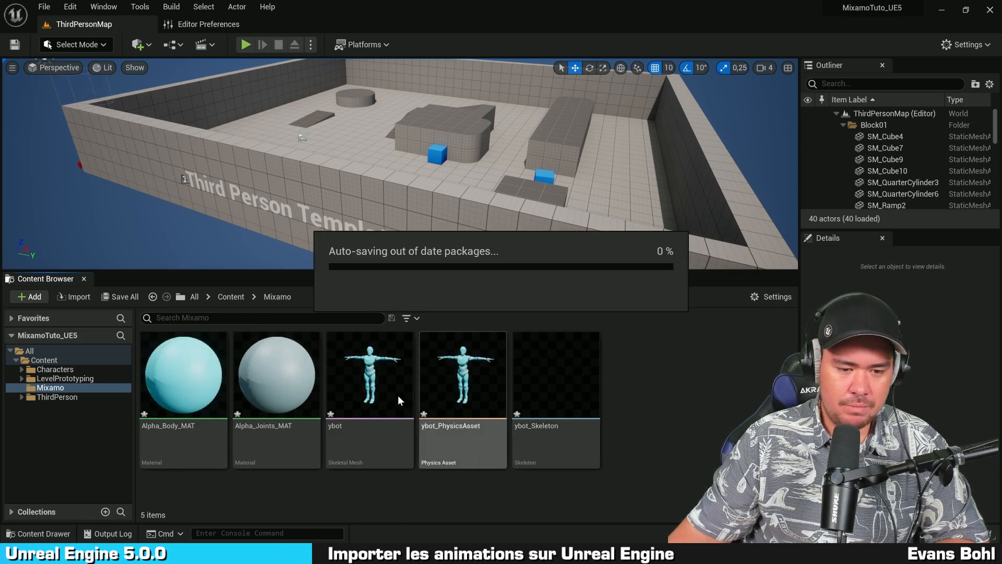
left_click(389, 381)
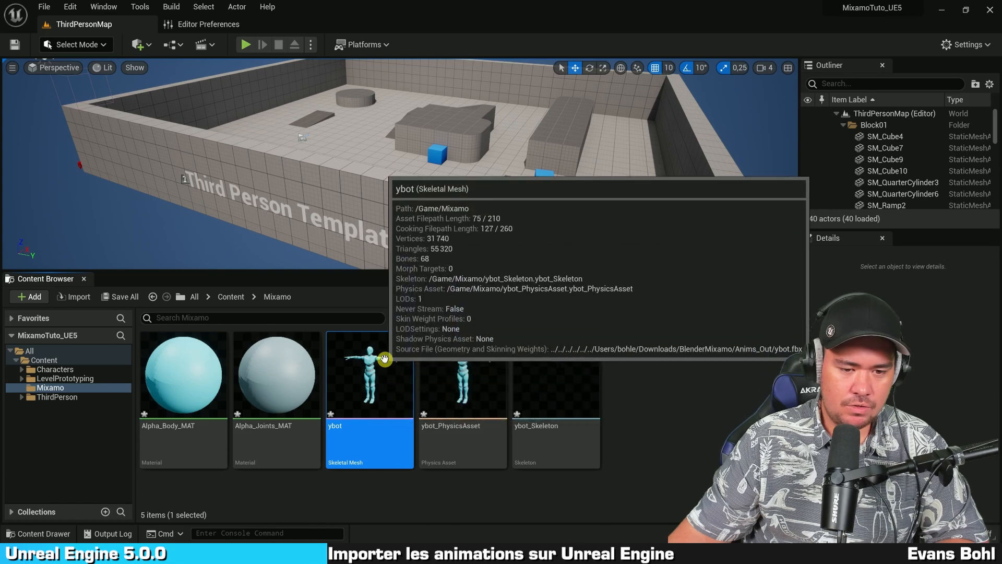
double_click(384, 359)
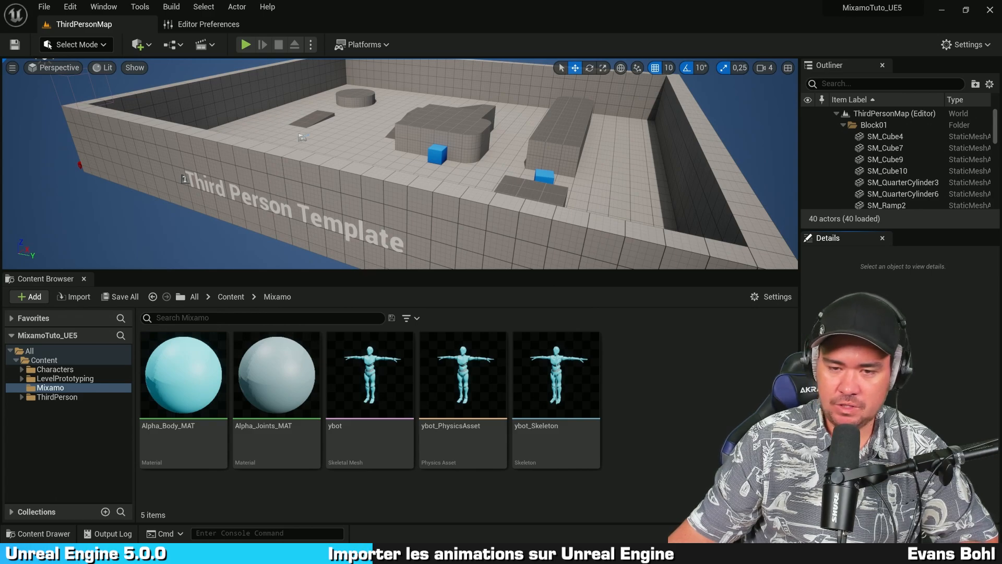
Bring Happy Walk.fbx and Tut Hip Hop Dance.fbx from Anims_Out into the Mixamo content folder, and minimize the file explorer
key("alt+Tab")
left_click(504, 217)
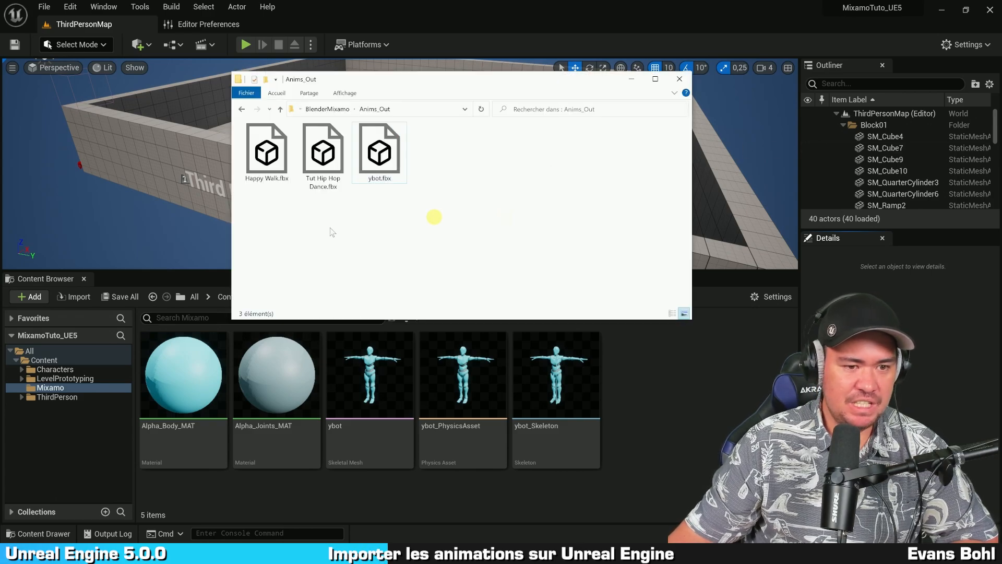
left_click(267, 151)
left_click(324, 152, "ctrl")
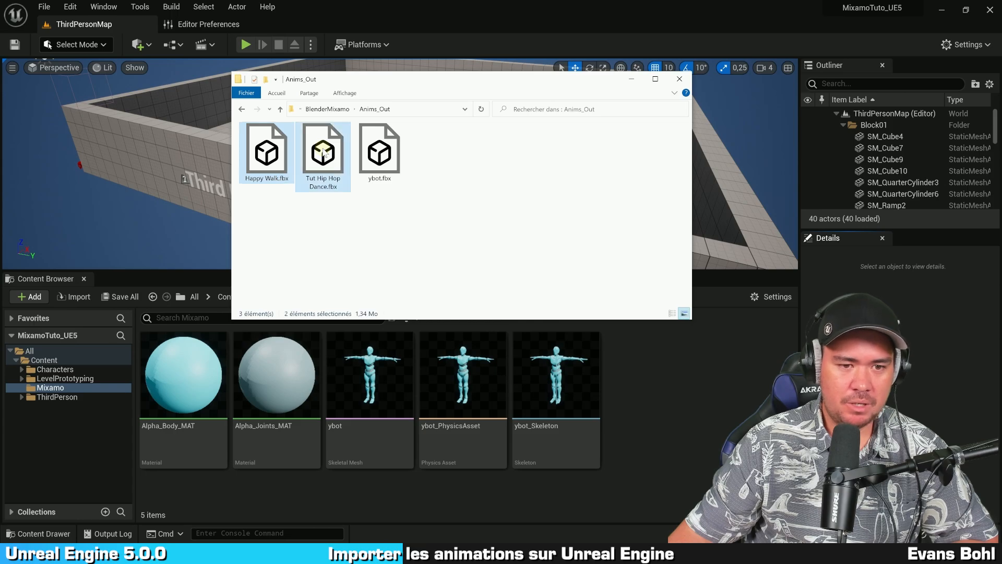
left_click_drag(327, 142, 682, 392)
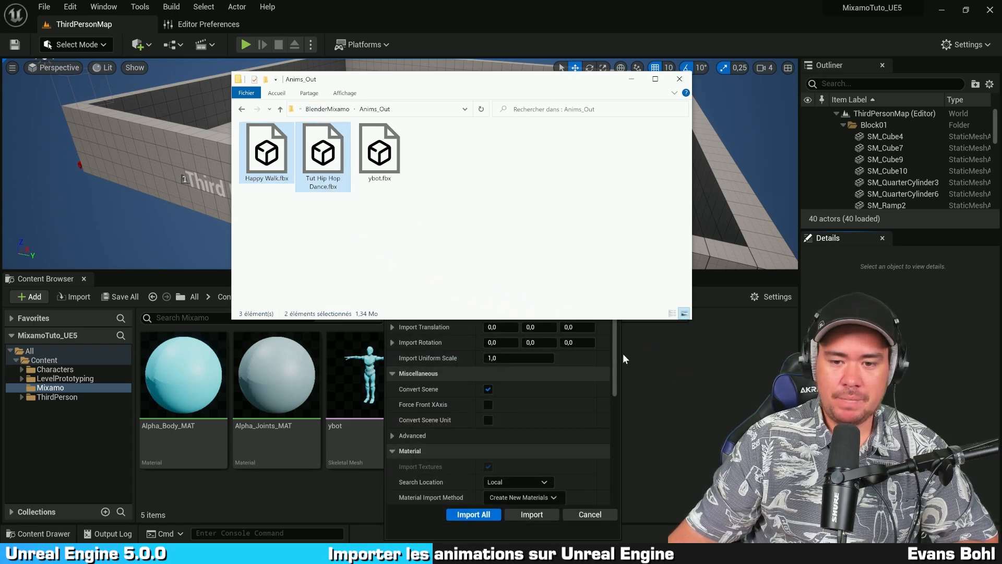
left_click(632, 79)
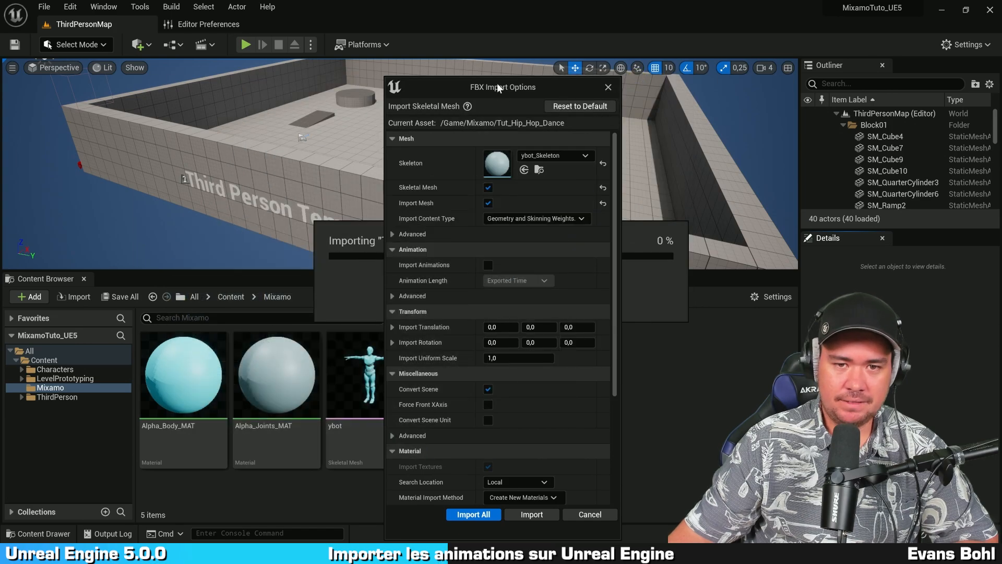
Import both FBX files as animations only, using ybot_Skeleton and with Import Mesh disabled
left_click_drag(497, 83, 476, 36)
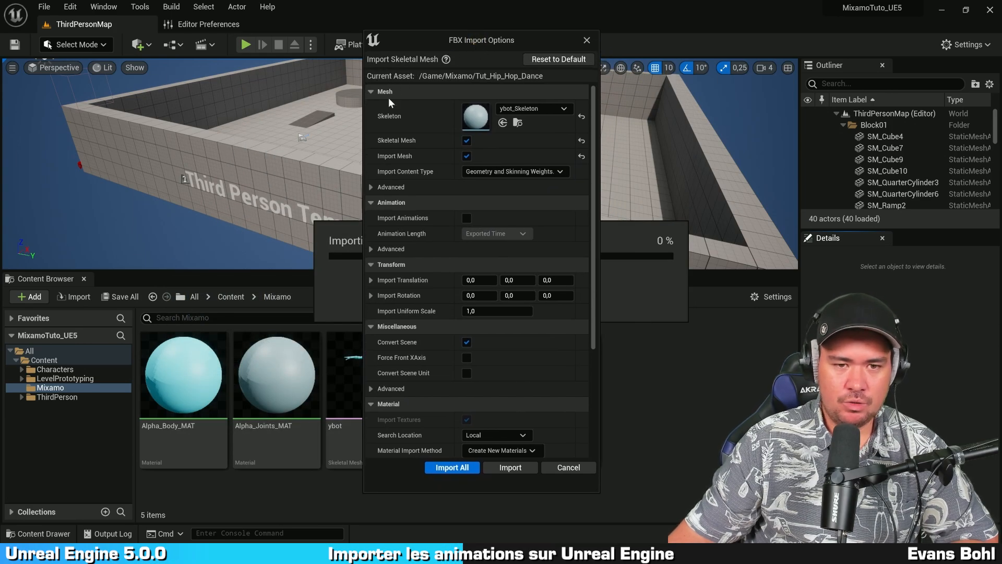
left_click(543, 108)
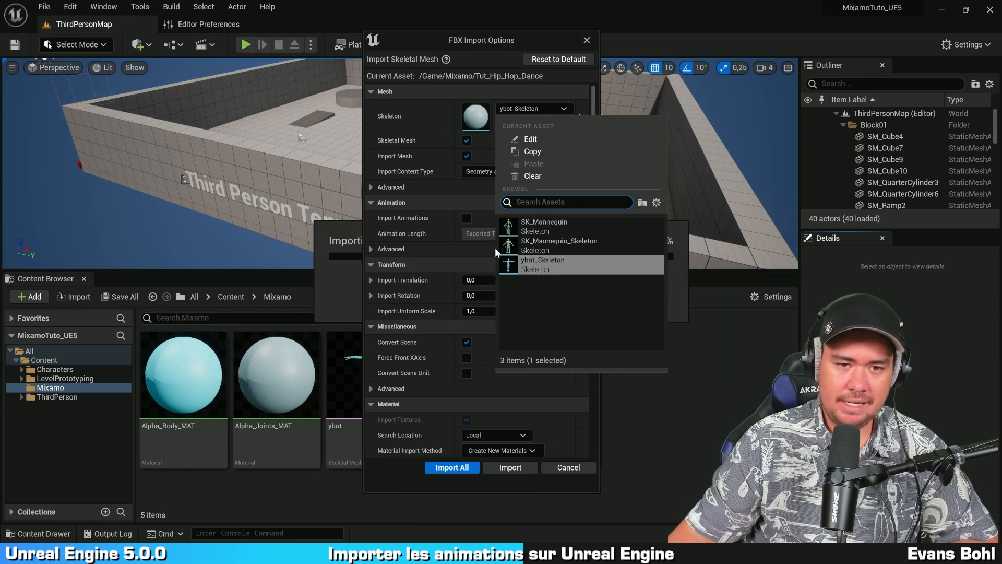
left_click(493, 140)
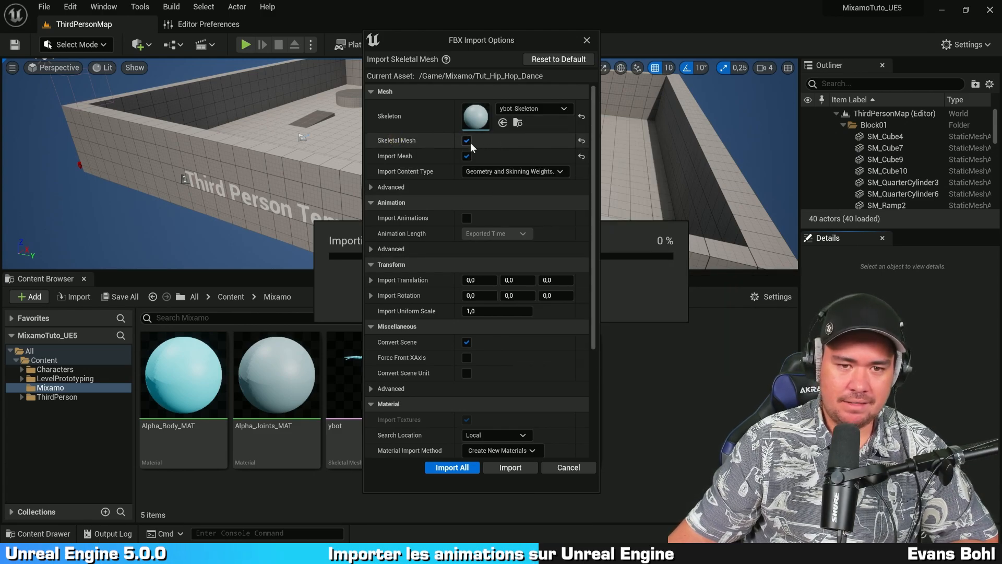
key("ctrl")
key("ctrl")
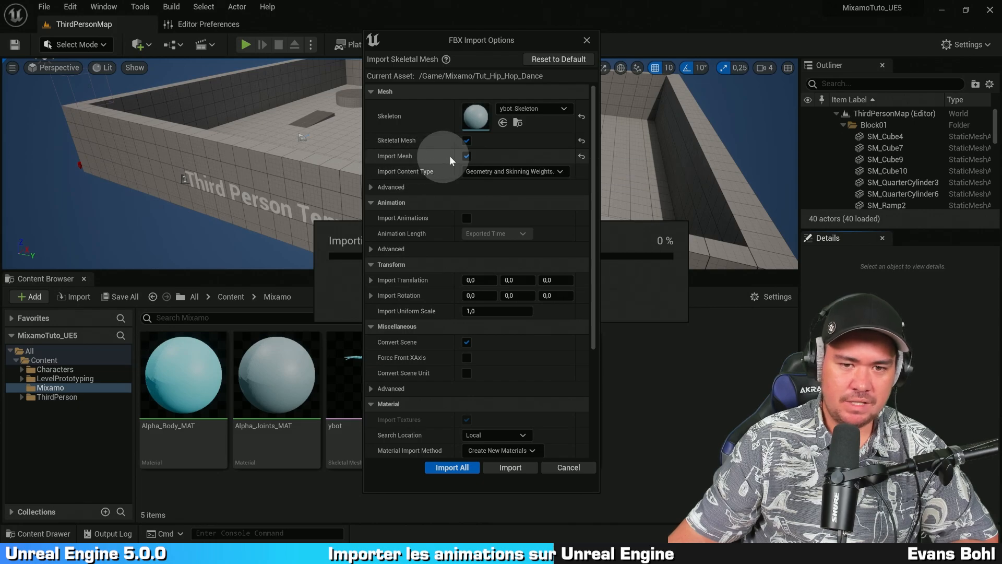
left_click(467, 155)
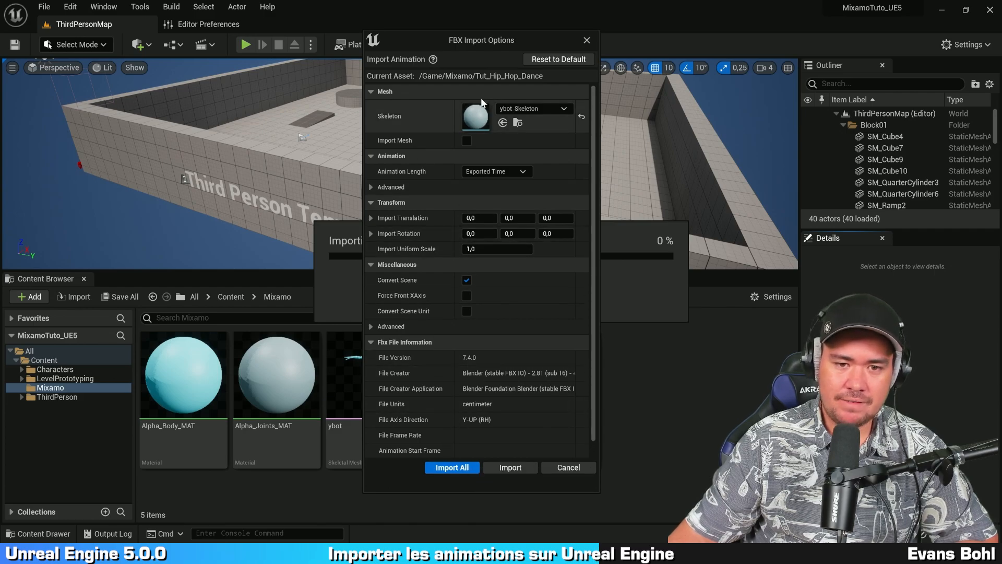
left_click(445, 468)
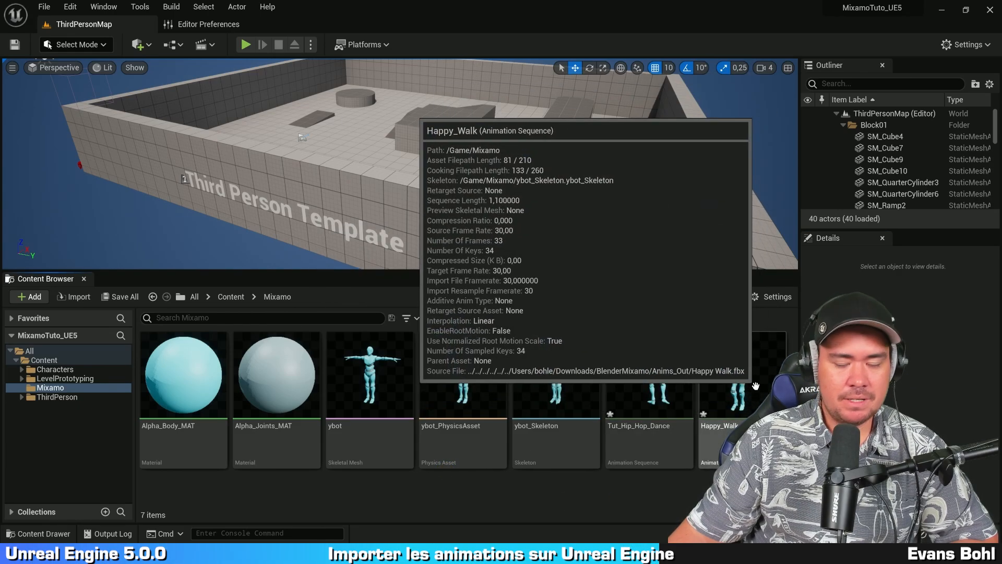
Open the Happy_Walk animation, examine its movement from several angles, and close its timeline to enlarge the preview
double_click(762, 365)
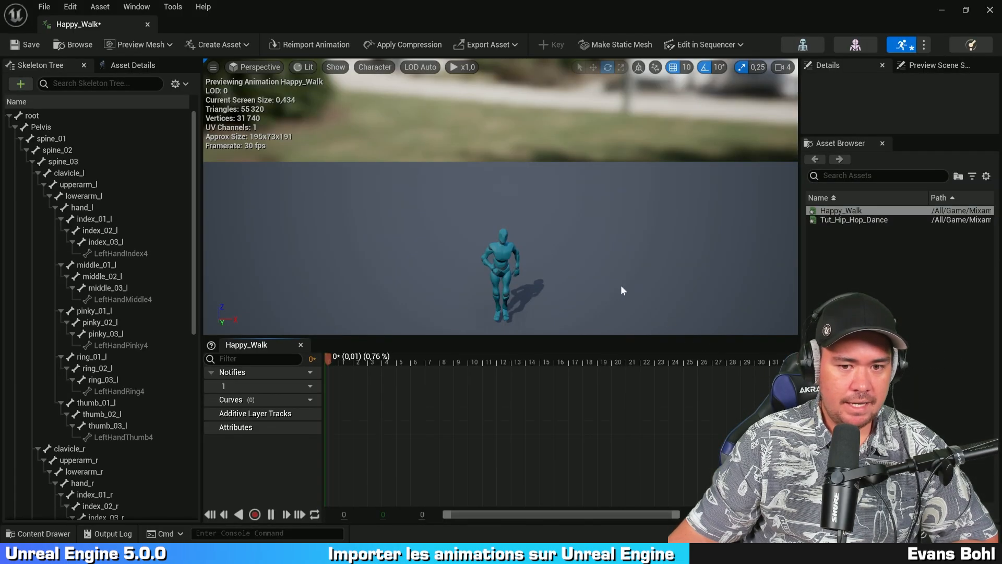
scroll(529, 253, "up", 5)
left_click_drag(452, 235, 518, 208)
scroll(461, 217, "down", 3)
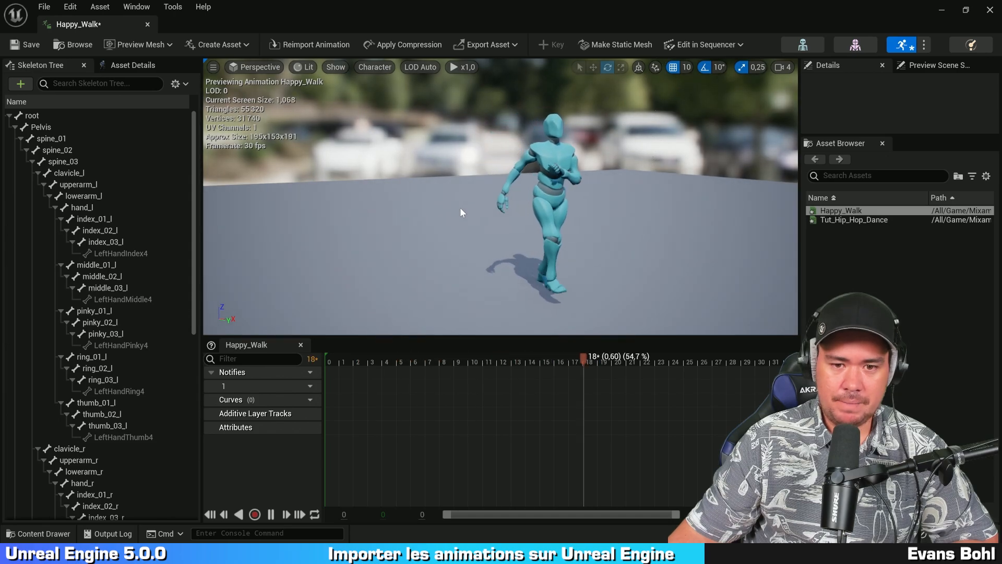
left_click_drag(365, 139, 380, 139)
mouse_move(379, 140)
right_mouse_down()
mouse_move(386, 132)
mouse_move(376, 141)
right_mouse_up()
key("s")
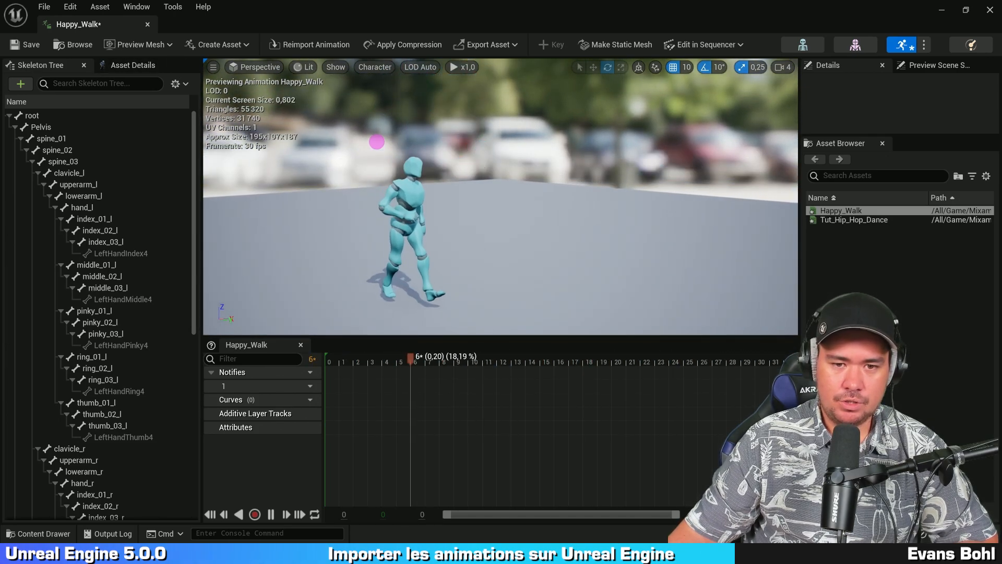
left_click(301, 345)
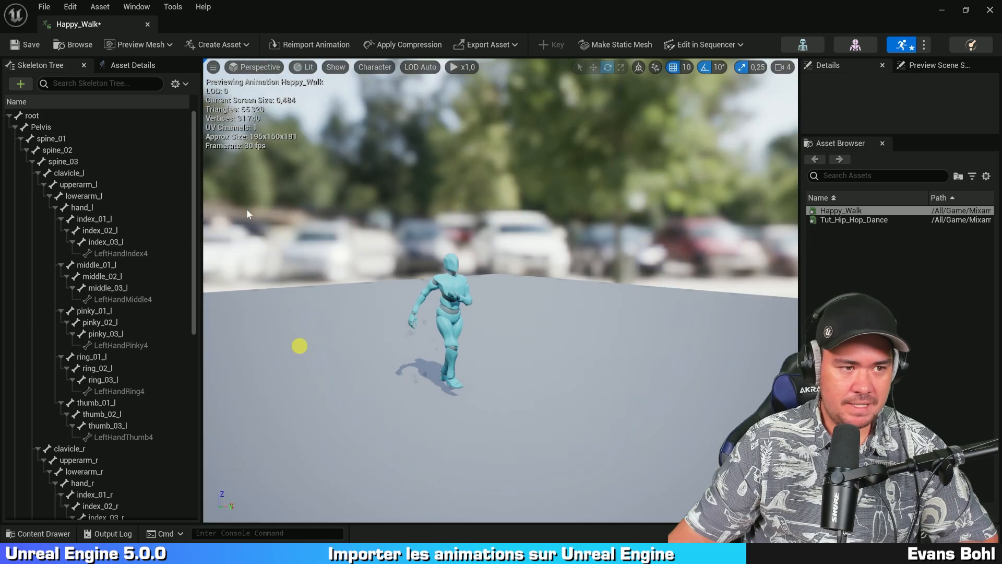
Turn on EnableRootMotion in the asset details of Happy_Walk
left_click(143, 69)
scroll(104, 197, "down", 8)
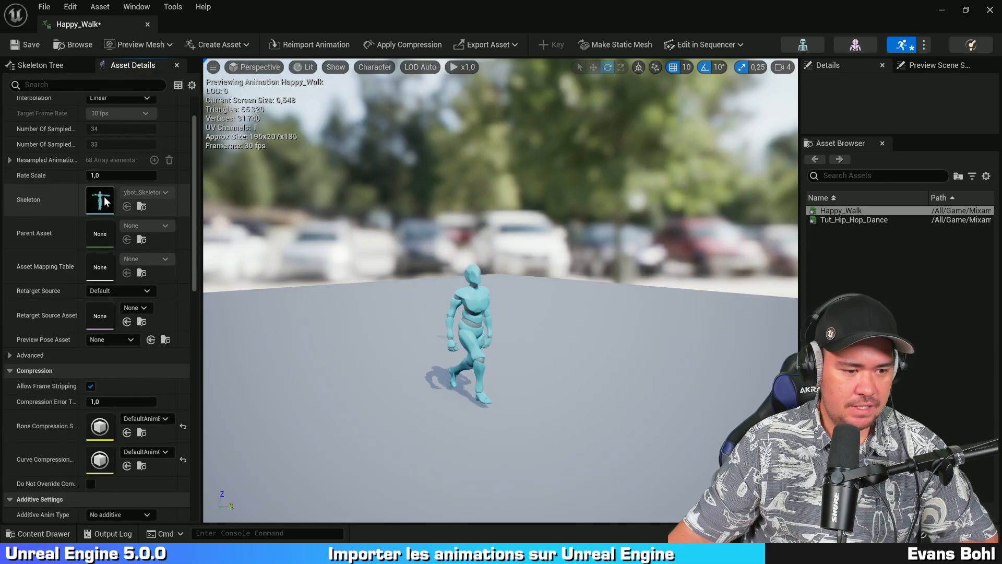
scroll(104, 197, "down", 5)
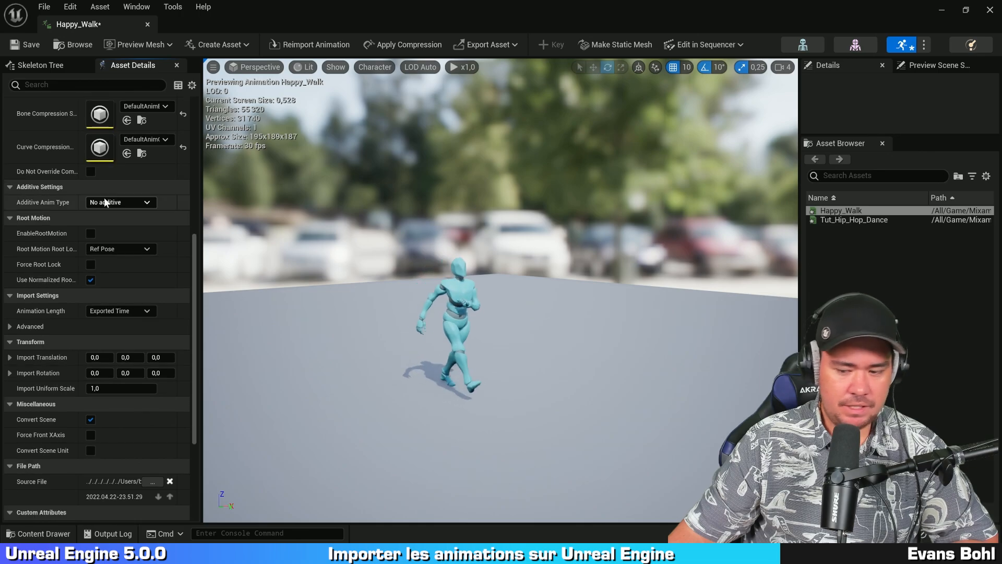
key("ctrl")
key("ctrl")
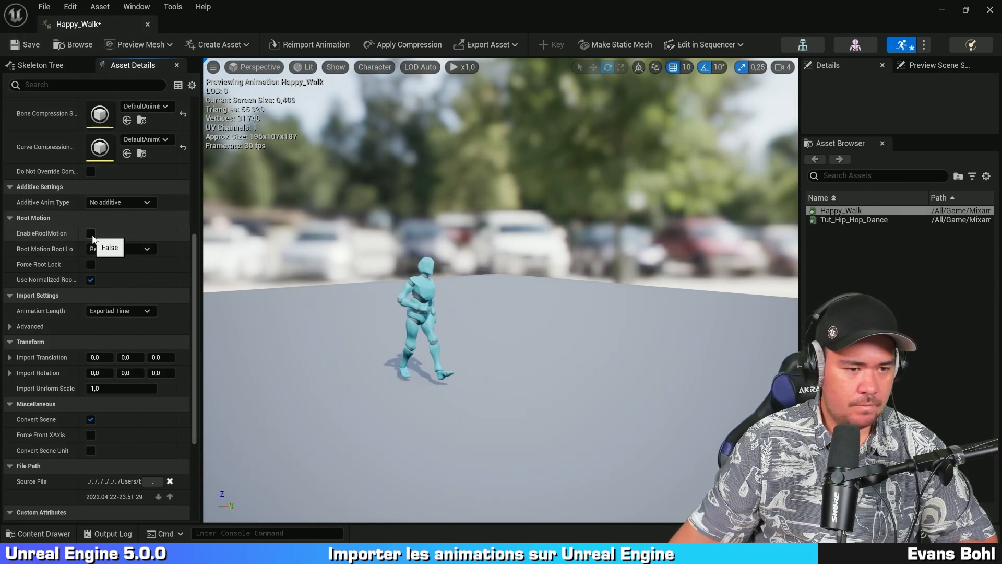
left_click(91, 233)
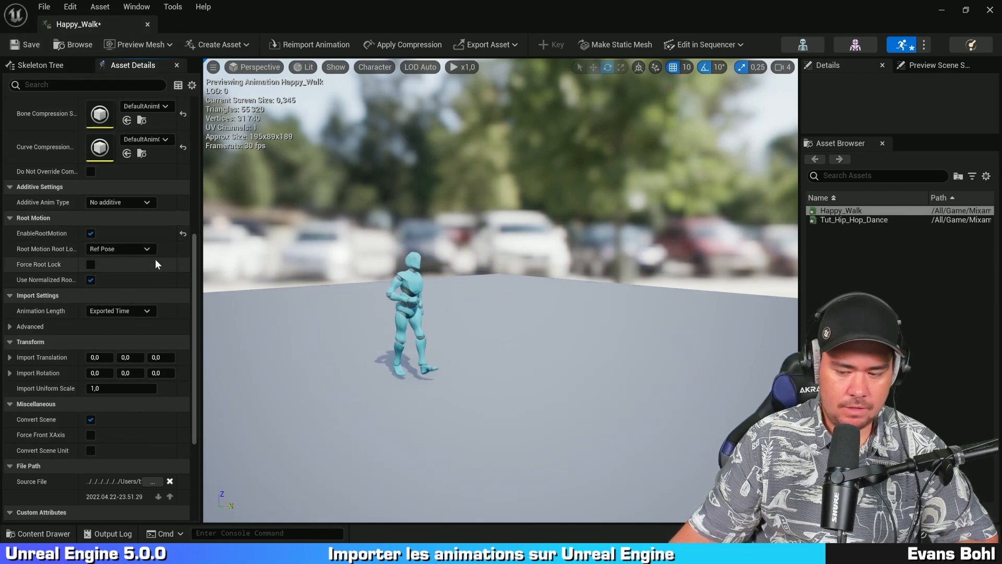
Examine the walking character's movement with root motion enabled, and select the root bone in the skeleton hierarchy
left_click(430, 313)
left_click_drag(431, 313, 449, 315)
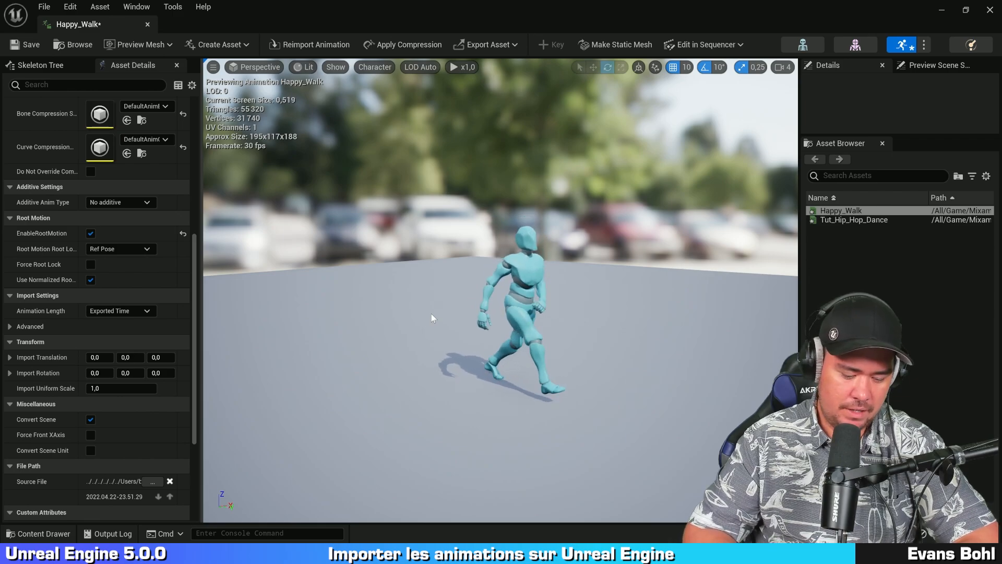
mouse_move(431, 315)
left_mouse_down()
mouse_move(425, 298)
mouse_move(421, 327)
left_mouse_up()
left_click_drag(387, 285, 434, 289)
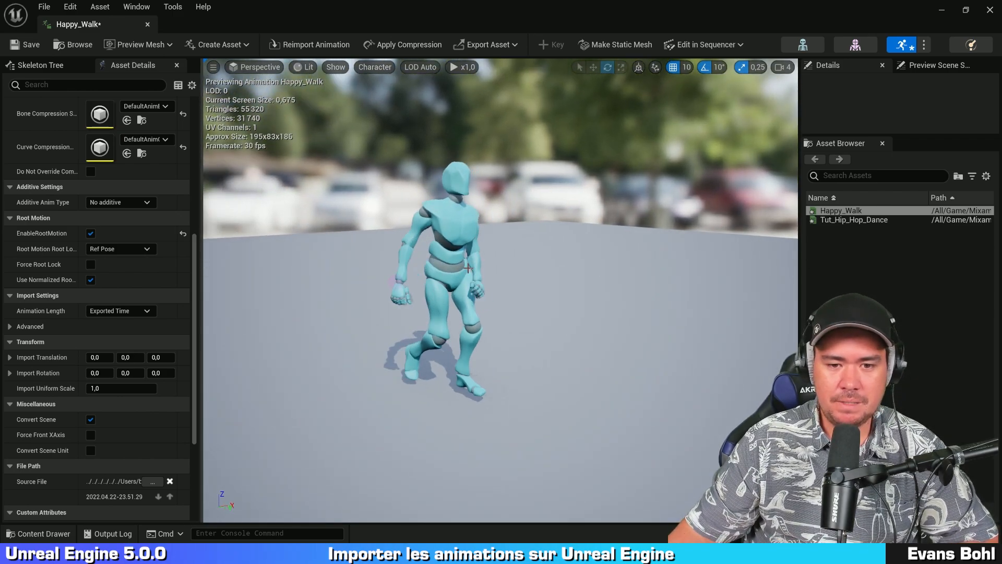
left_click_drag(557, 270, 557, 271)
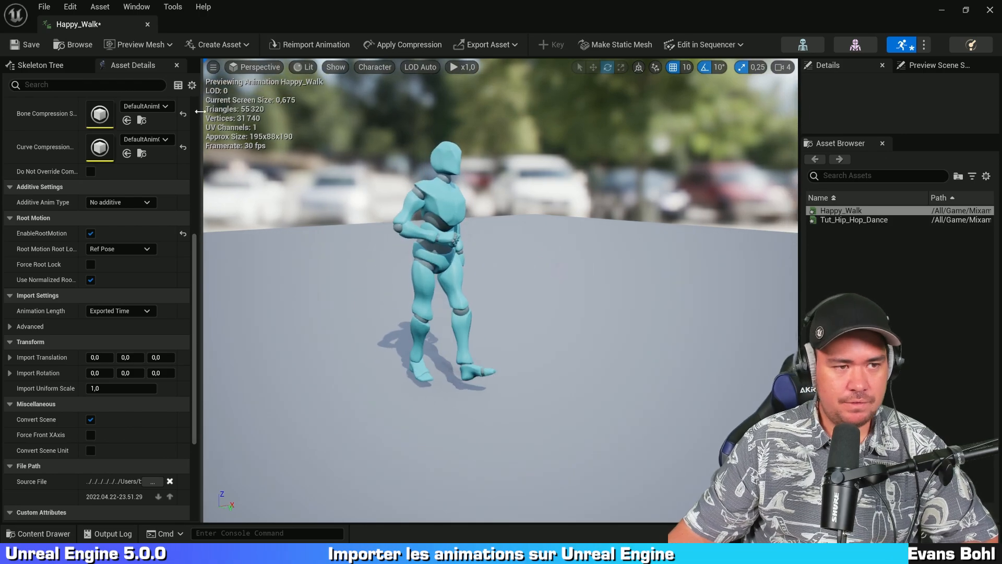
left_click(41, 65)
left_click(46, 114)
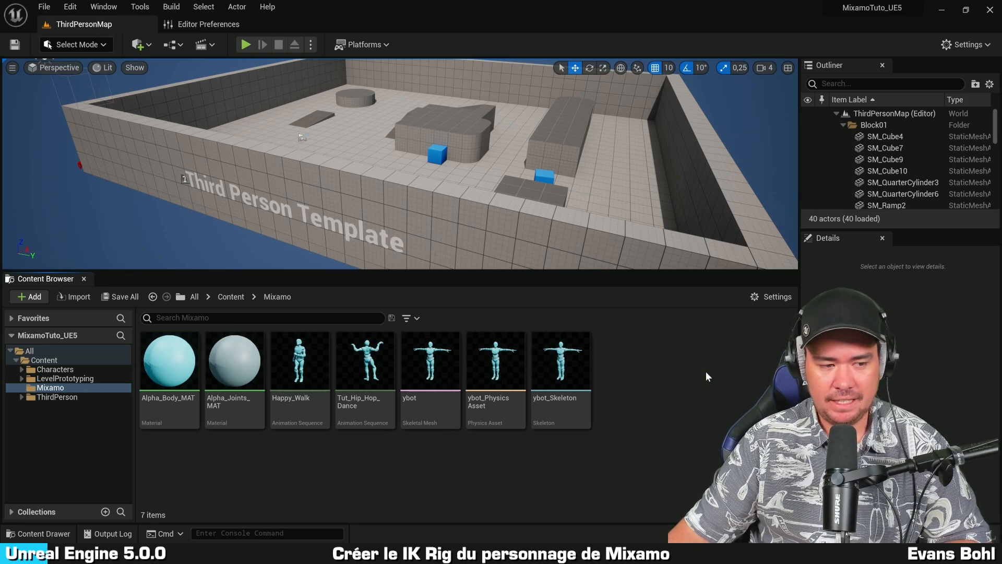
Create a folder named Rigs in the Content folder and open it
left_click(66, 361)
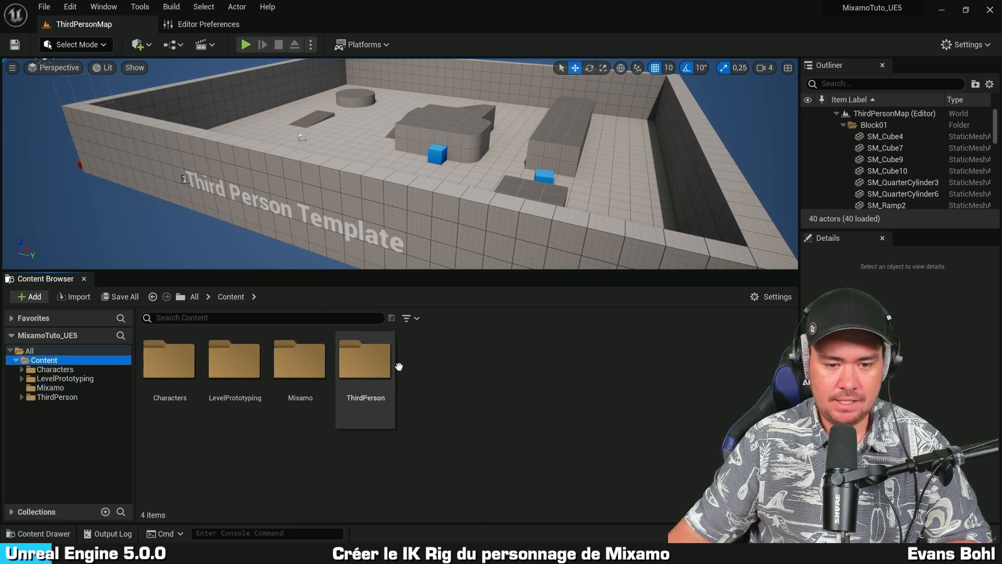
right_click(419, 366)
left_click(454, 206)
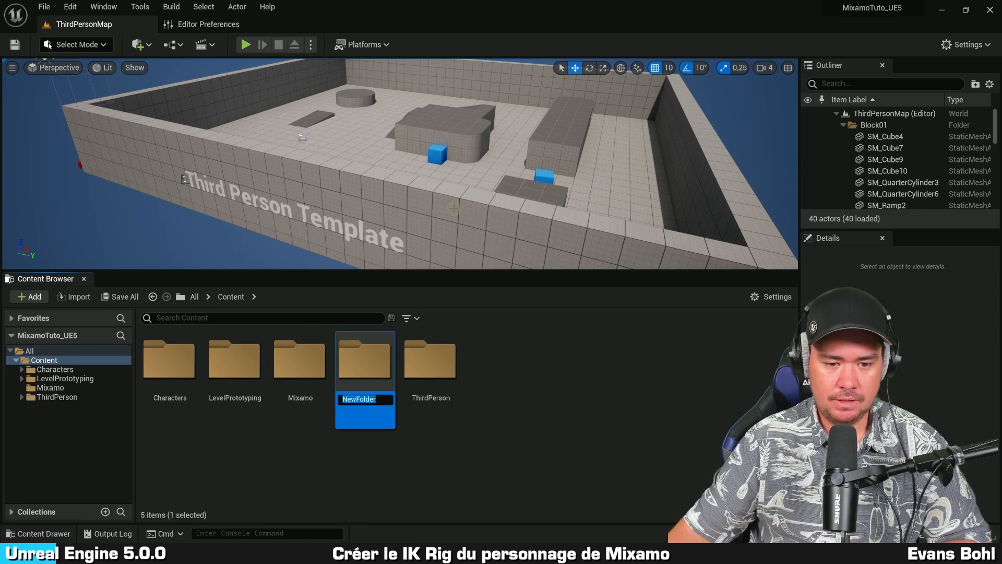
type("Rigs")
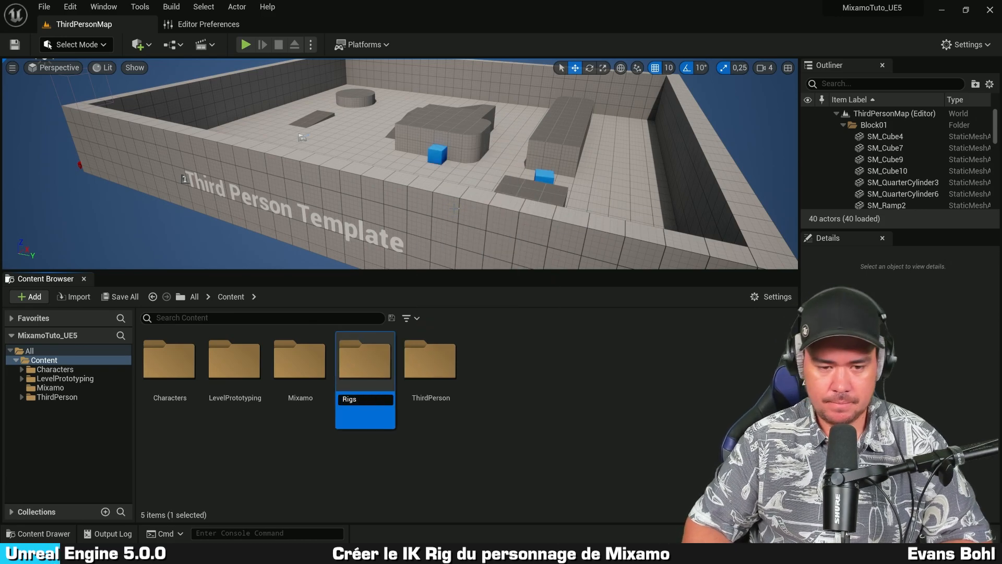
key("Return")
key("Return")
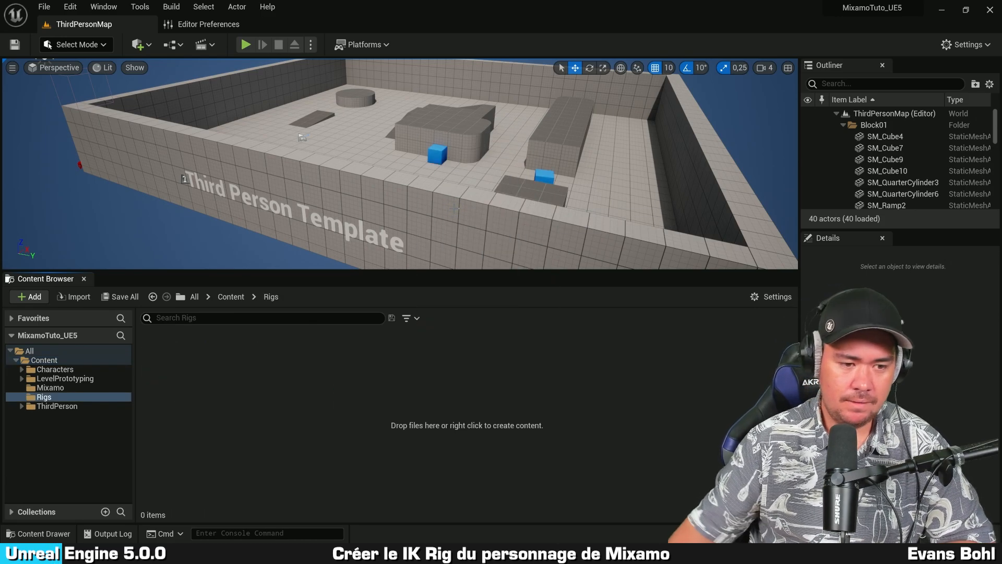
Create an IK Rig asset from the ybot skeletal mesh in the Rigs folder and name it IK_YBot
right_click(199, 341)
mouse_move(199, 342)
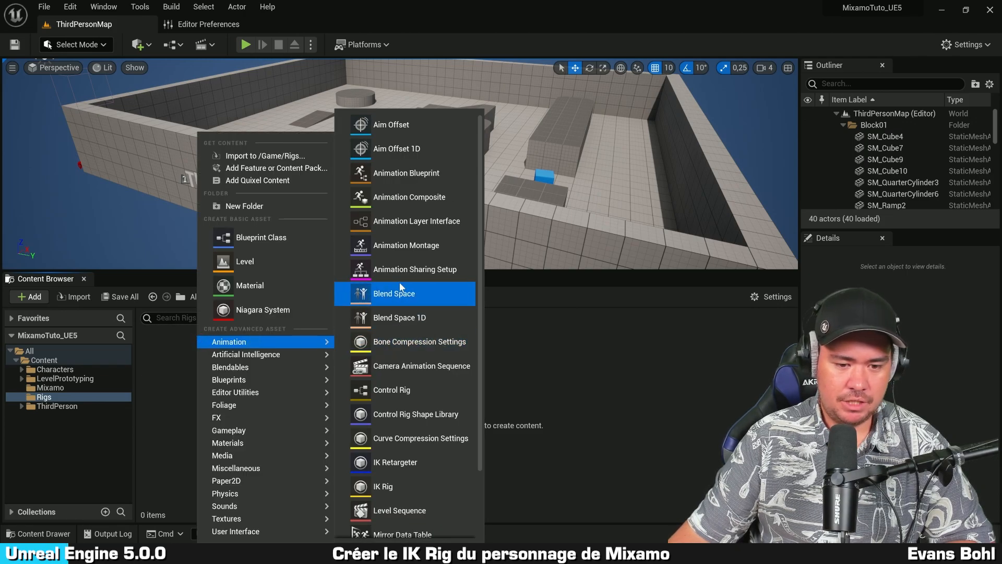
scroll(407, 229, "down", 3)
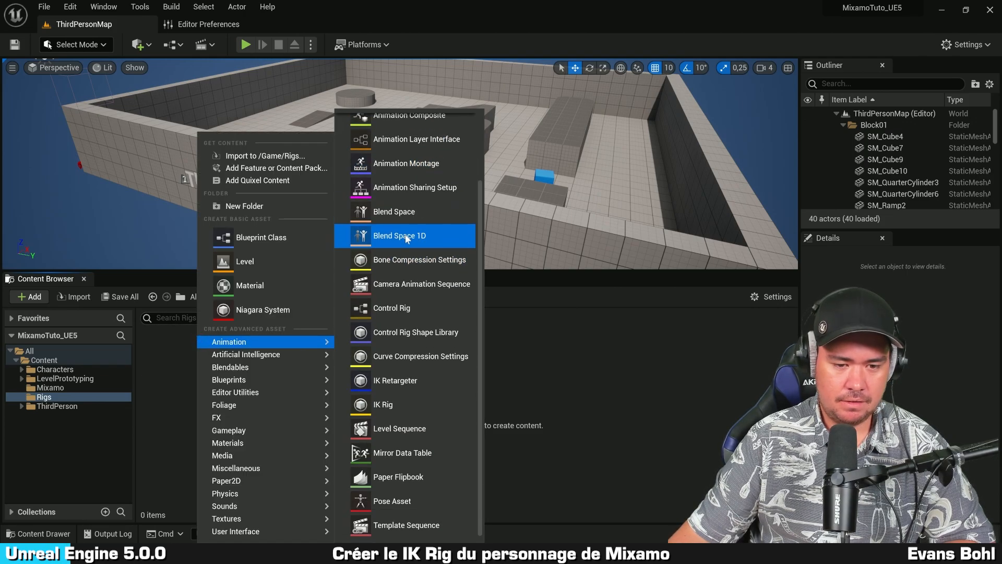
left_click(405, 403)
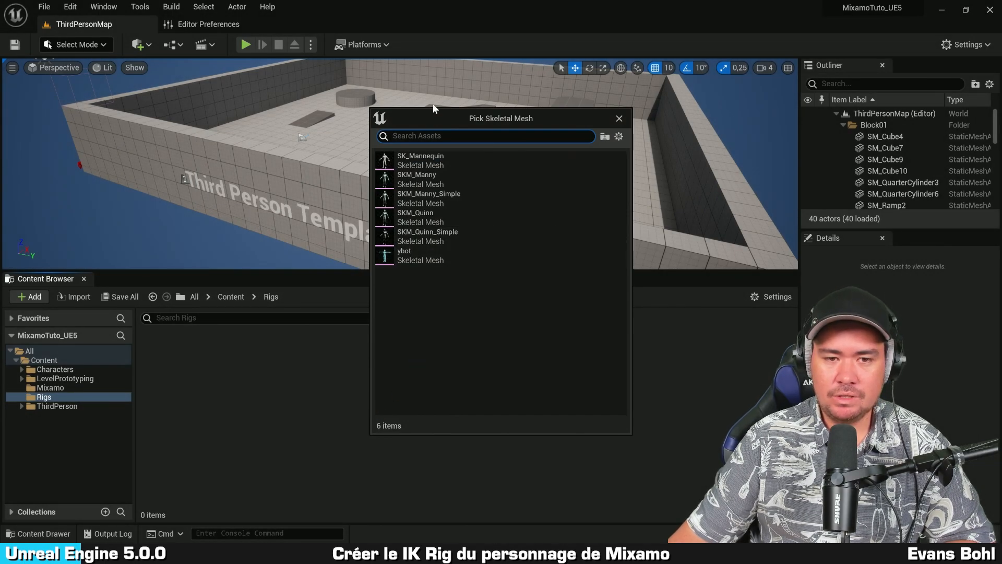
left_click_drag(456, 118, 432, 75)
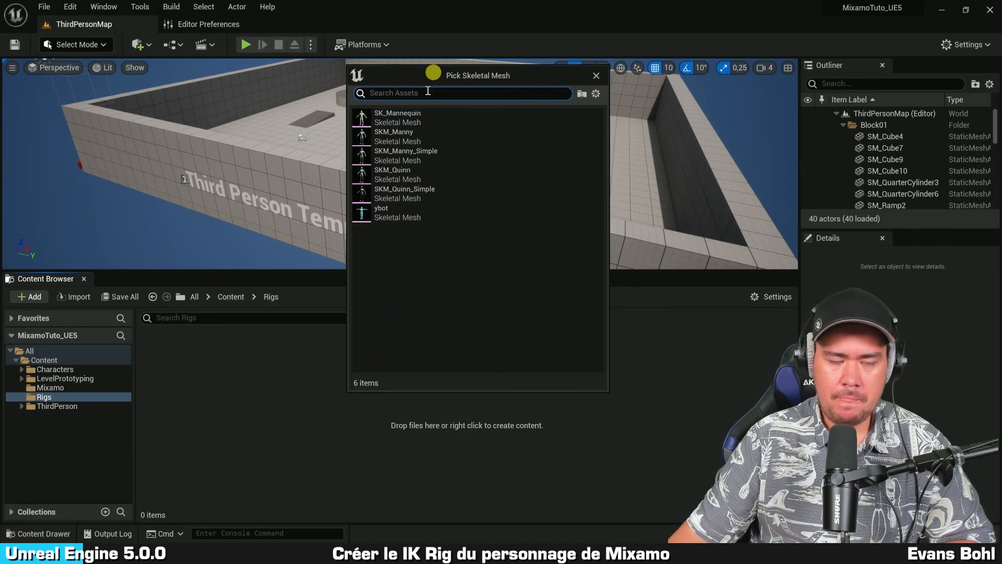
left_click(438, 253)
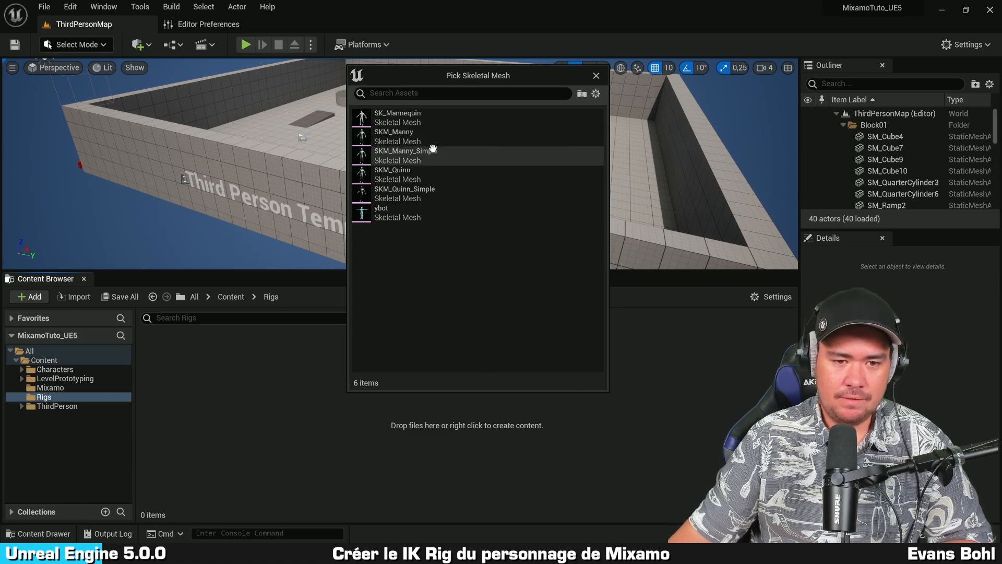
left_click(411, 216)
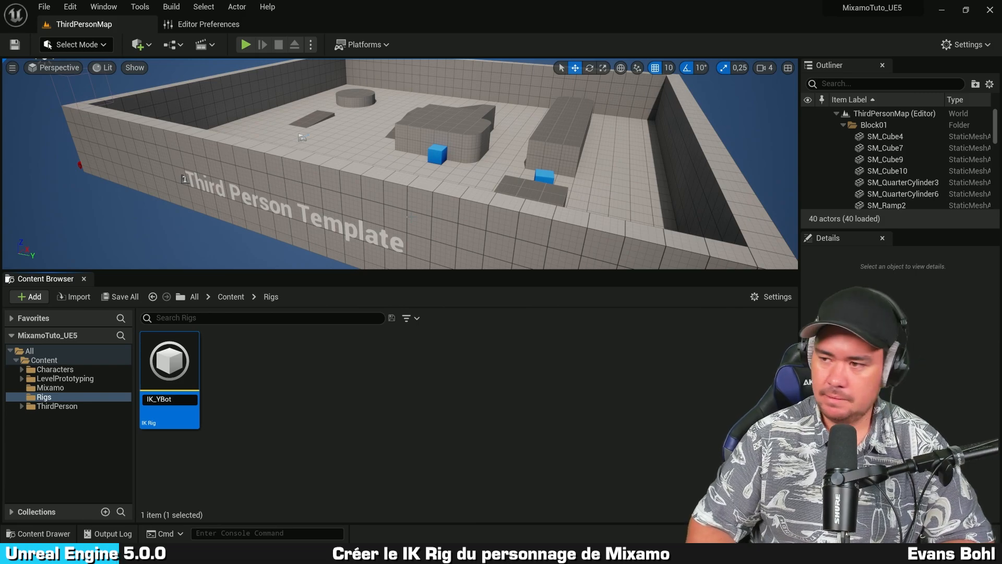
key("Return")
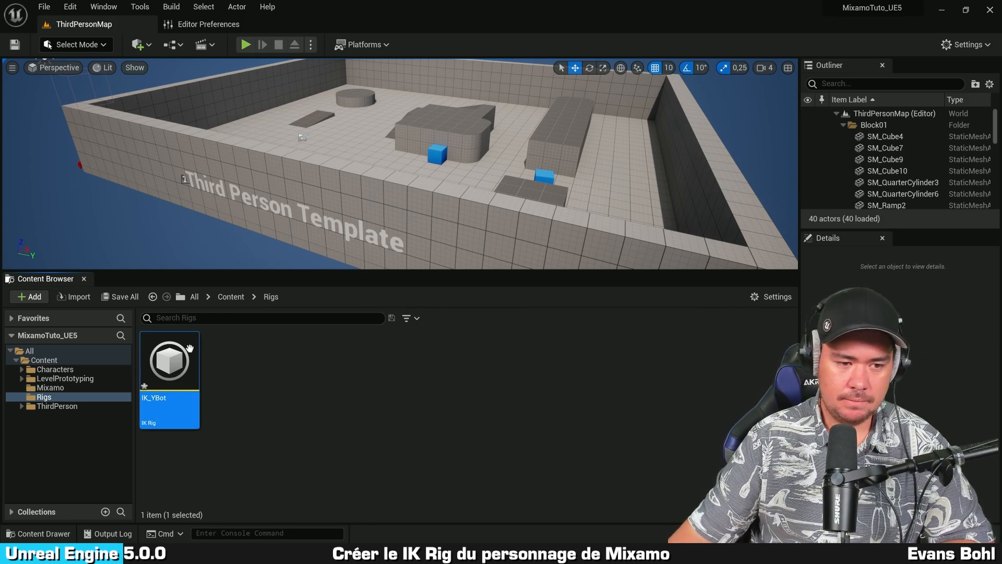
Open the IK_YBot rig, dock its editor alongside the other open editors, and enlarge the details area
double_click(172, 356)
left_click_drag(105, 26, 306, 28)
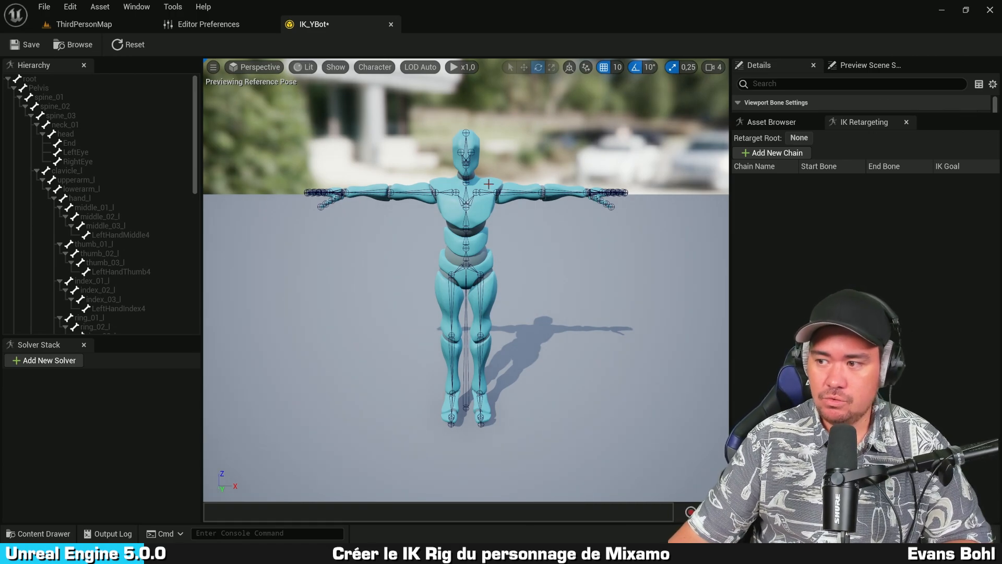
left_click(796, 258)
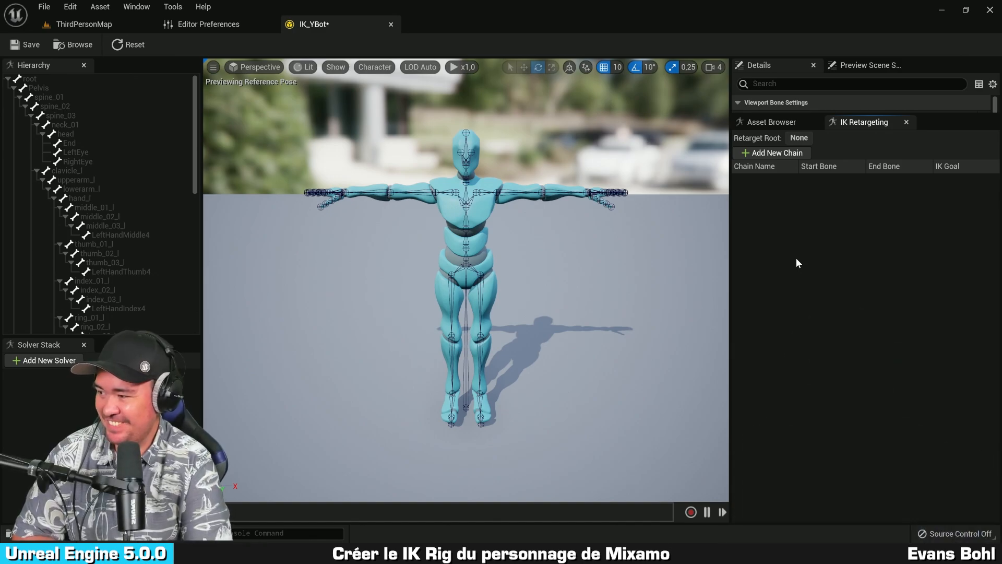
left_click(796, 258)
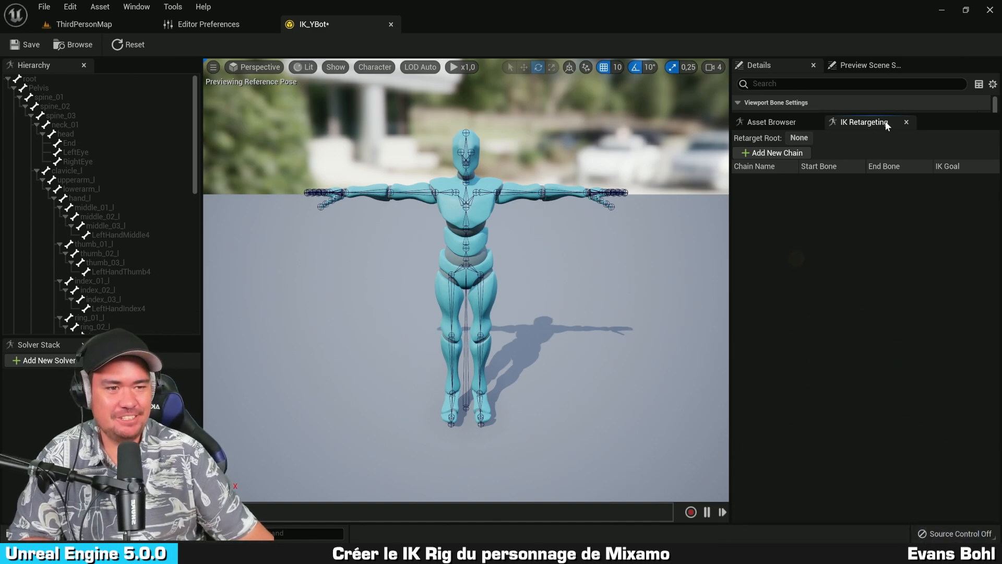
mouse_move(868, 112)
left_mouse_down()
mouse_move(859, 293)
mouse_move(871, 284)
mouse_move(867, 261)
left_mouse_up()
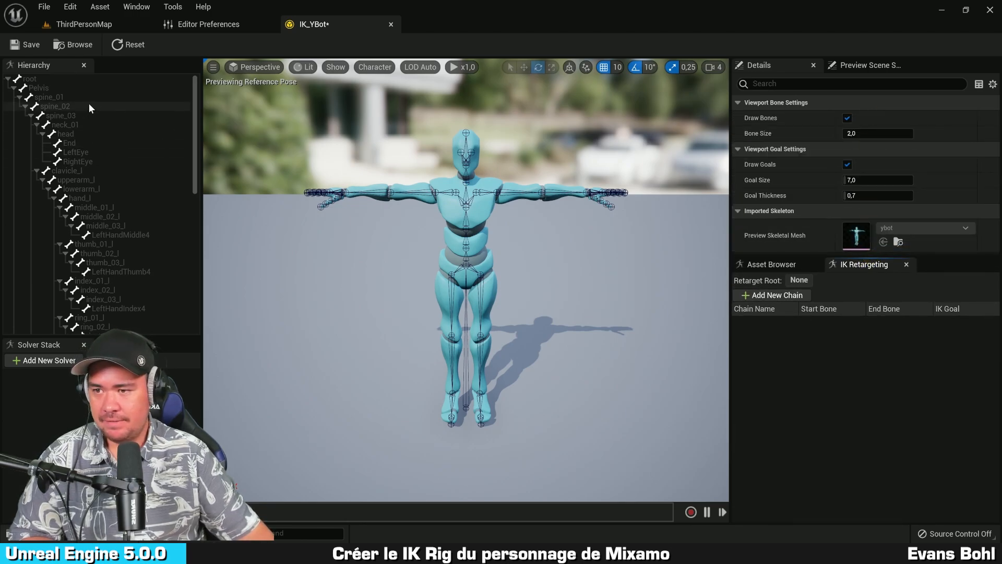
Set the Pelvis bone as the retarget root of the IK rig
left_click(84, 87)
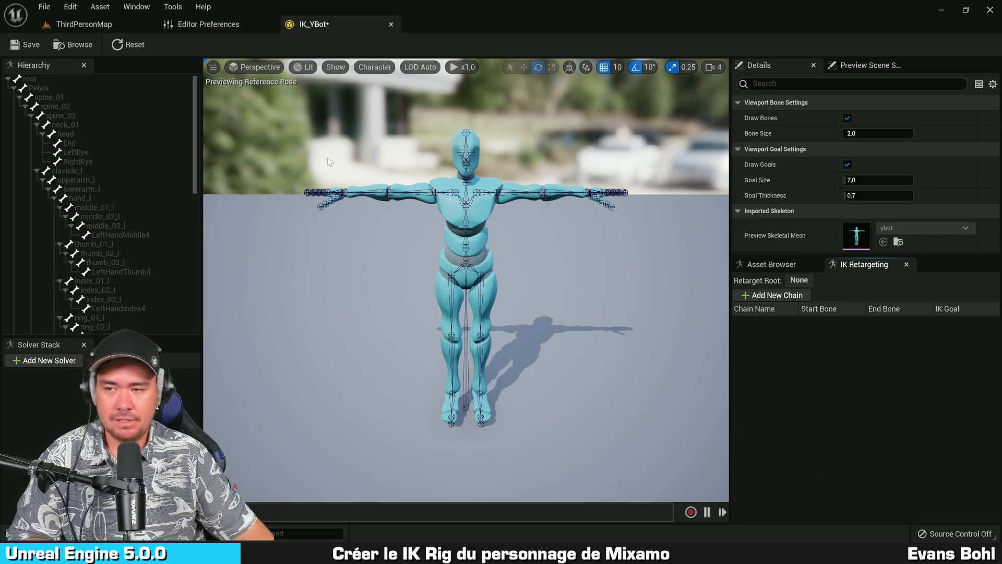
left_click(31, 78)
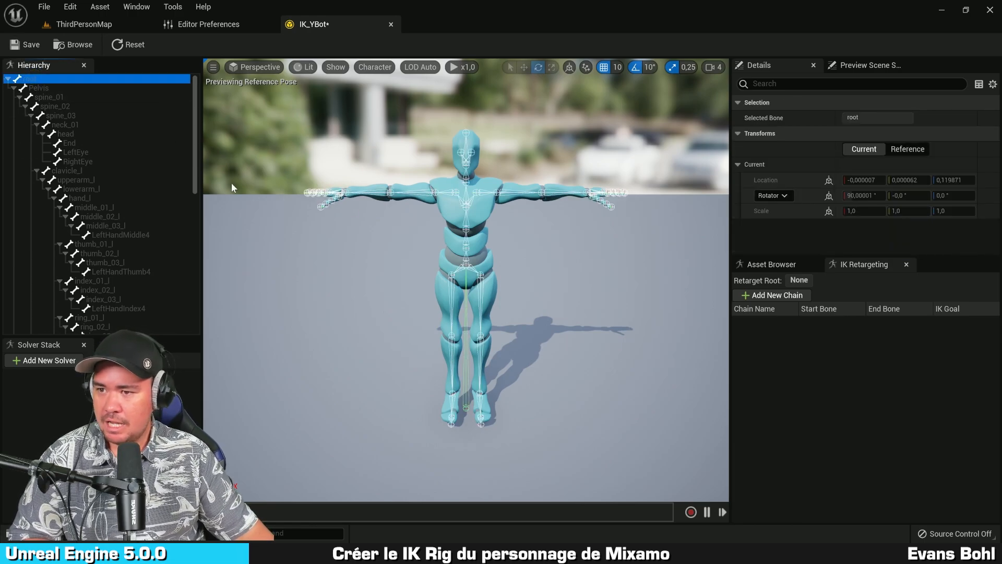
left_click(49, 87)
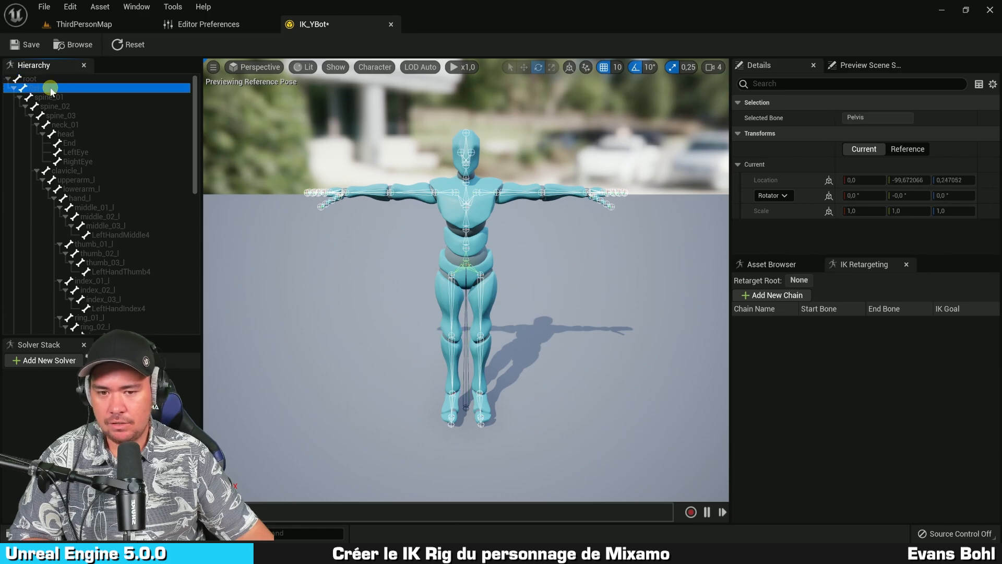
right_click(38, 91)
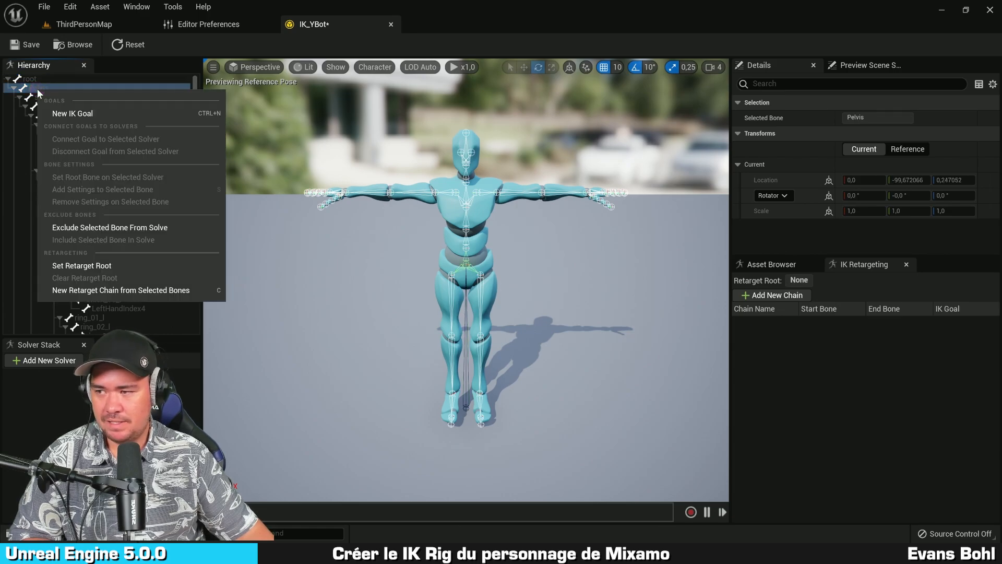
key("ctrl")
key("ctrl")
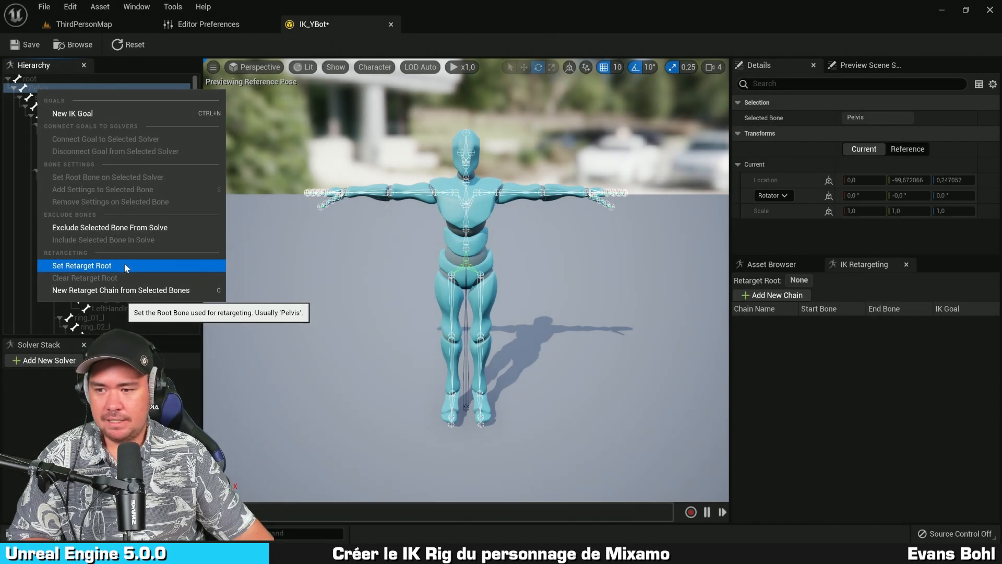
left_click(125, 266)
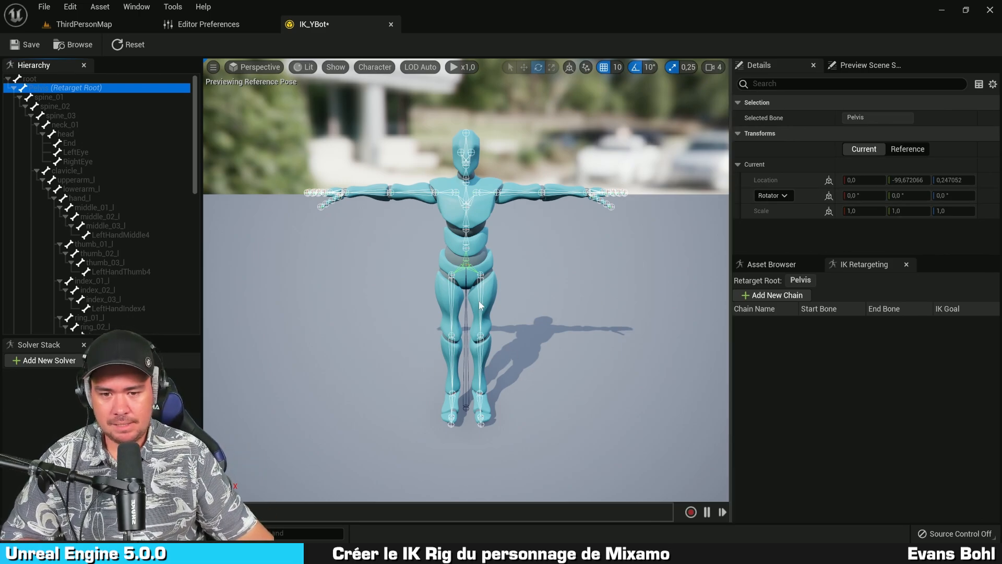
Select the thigh_l and foot_l bones on the character to examine the extent of the left leg chain
left_click(479, 282)
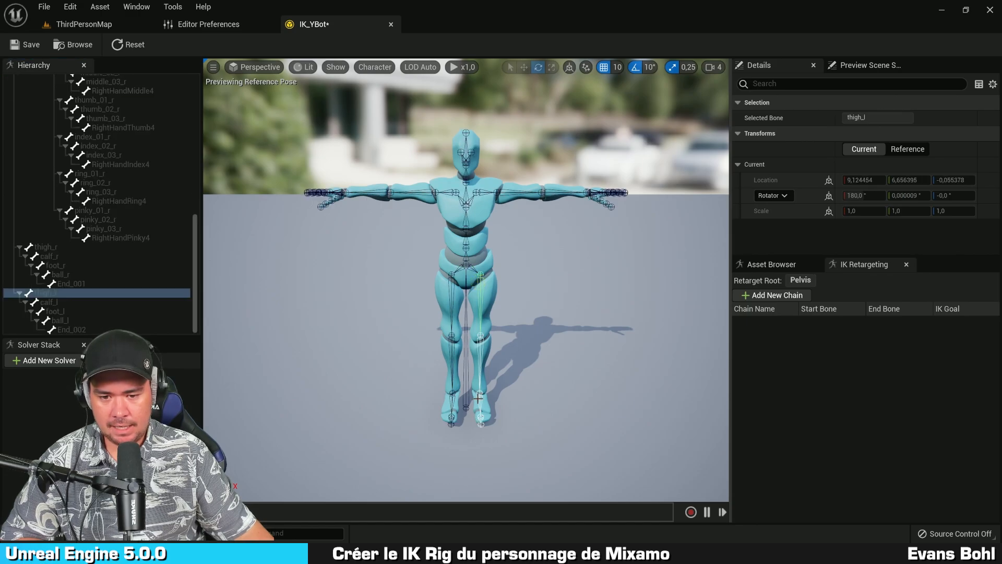
left_click(479, 396, "ctrl")
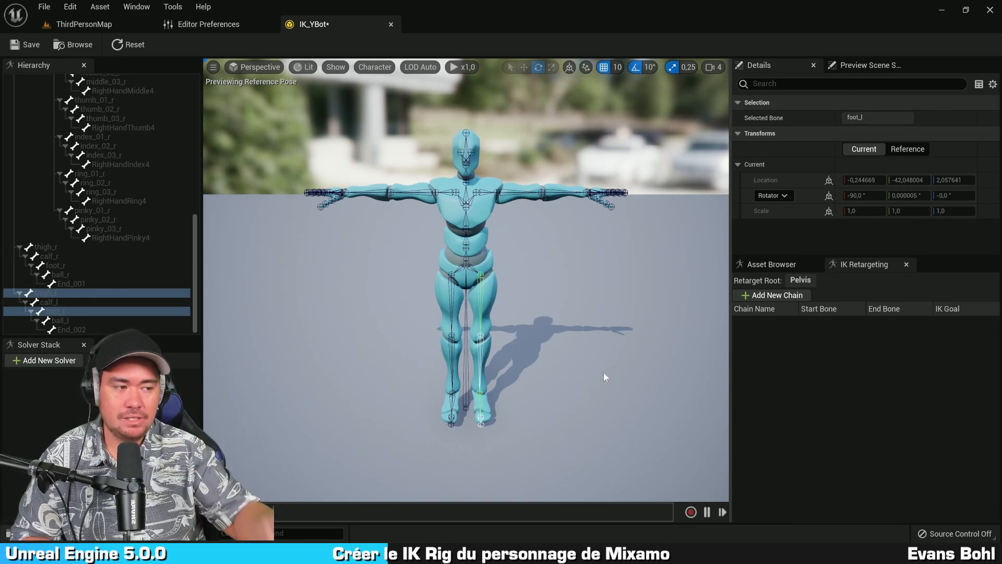
left_click(779, 364)
left_click(813, 367)
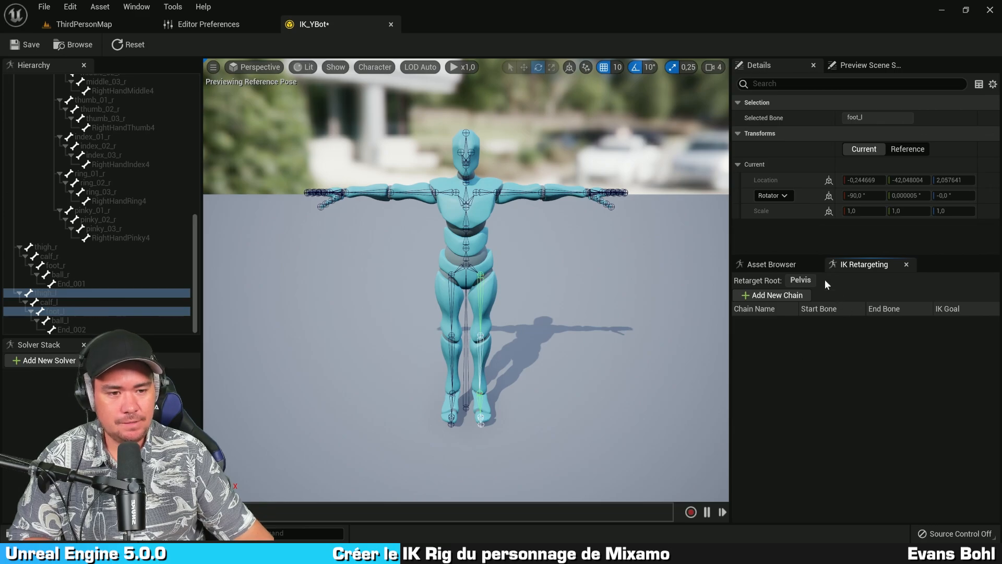
Enlarge the retarget chain list and add a retarget chain named root from the root bone
left_click_drag(840, 257, 844, 111)
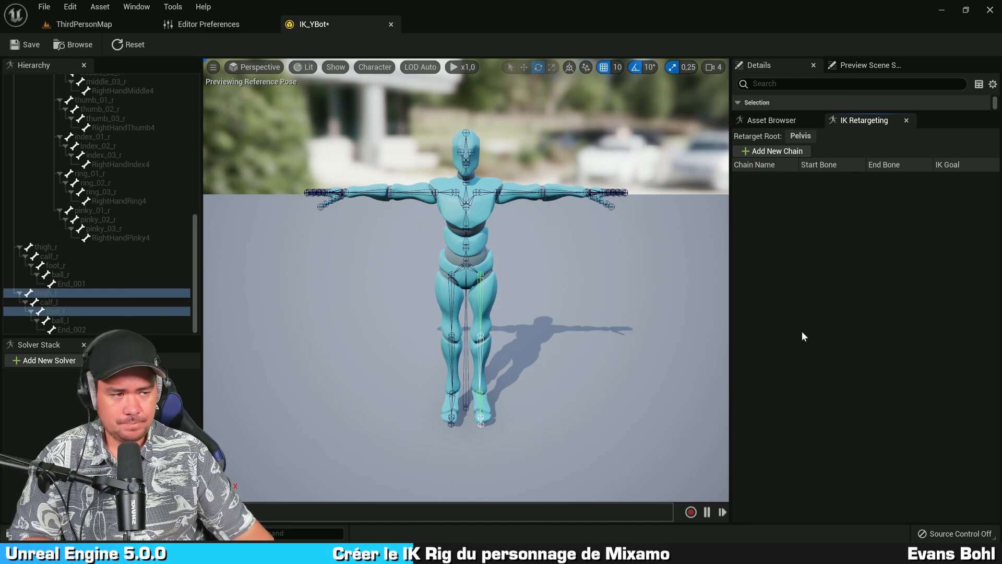
scroll(118, 201, "up", 8)
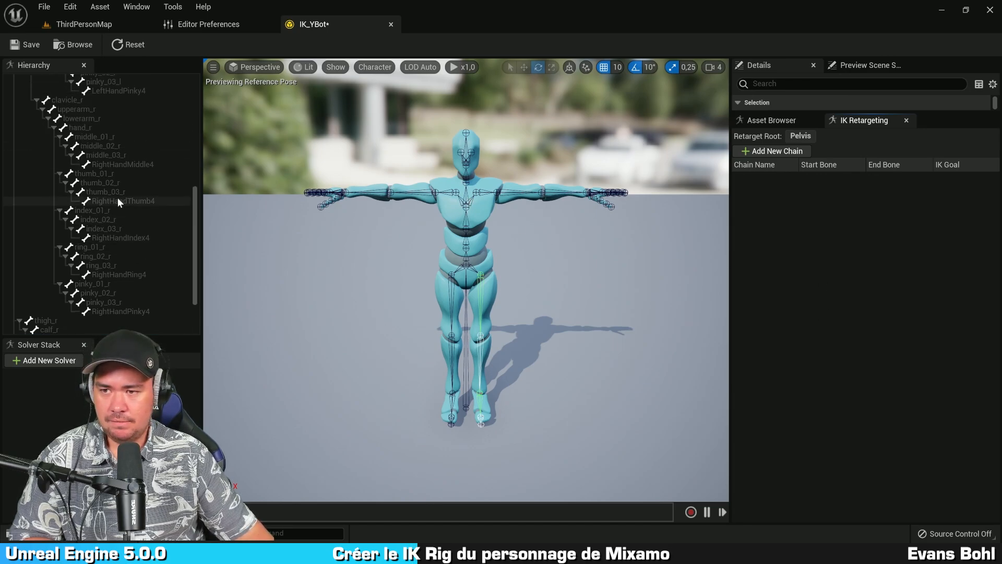
scroll(118, 201, "up", 4)
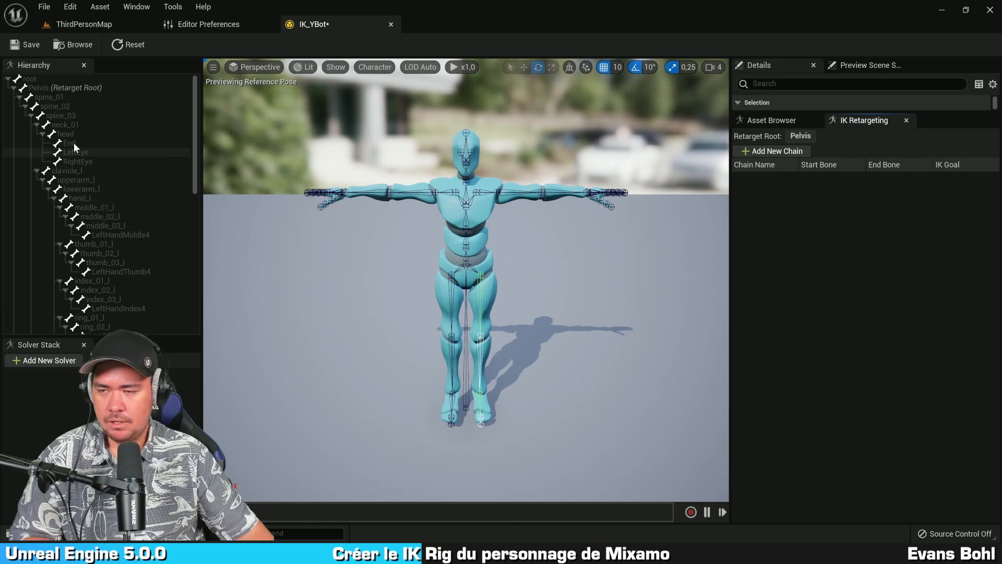
left_click(54, 79)
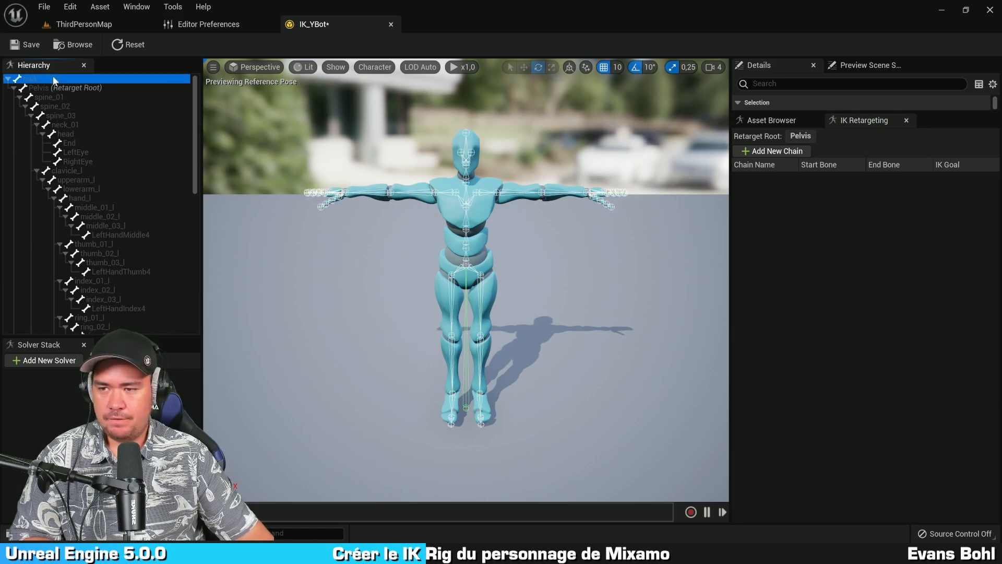
right_click(53, 78)
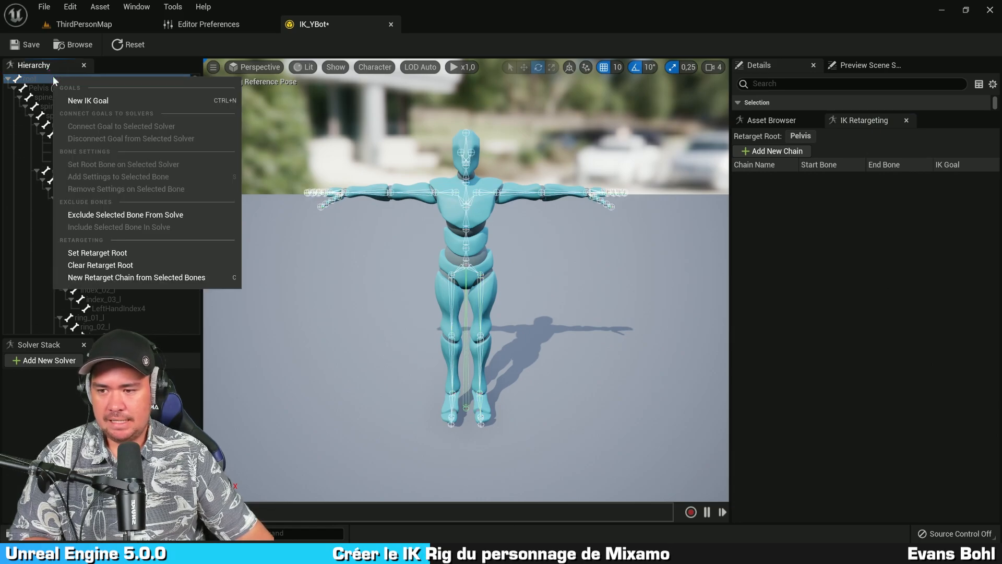
left_click(169, 277)
left_click_drag(453, 257, 448, 190)
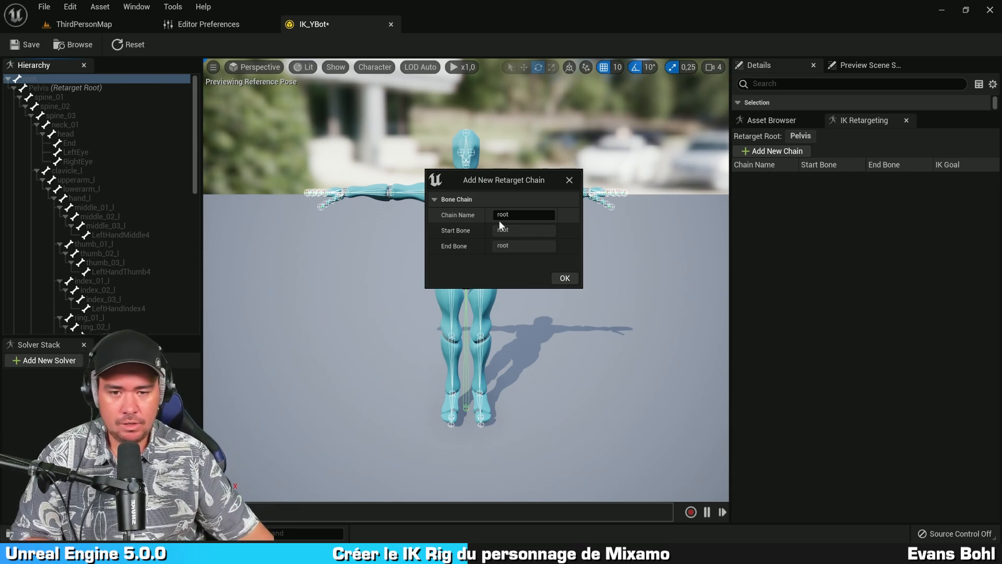
left_click(564, 278)
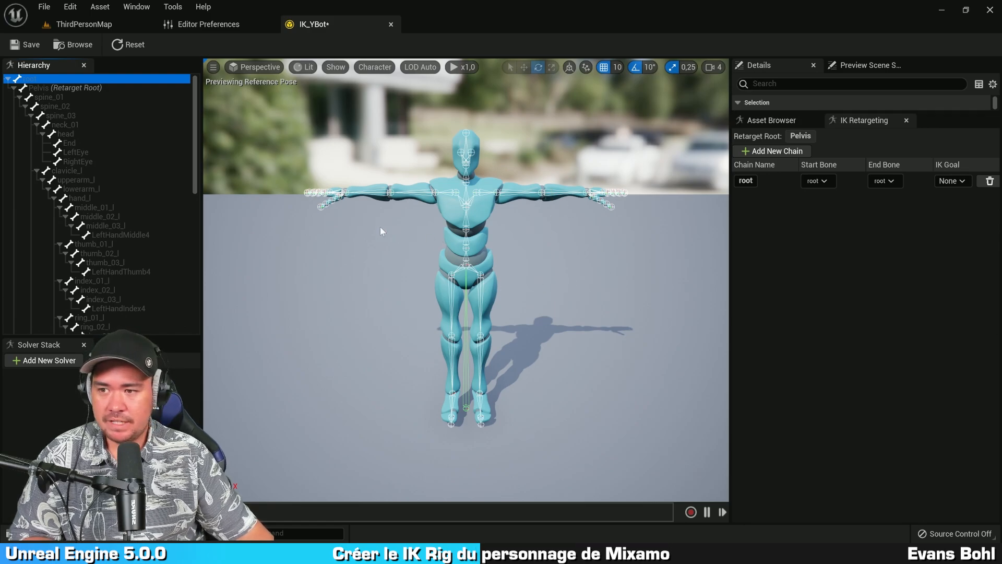
Add a retarget chain named spine covering the bones spine_01 through spine_03
left_click(111, 97)
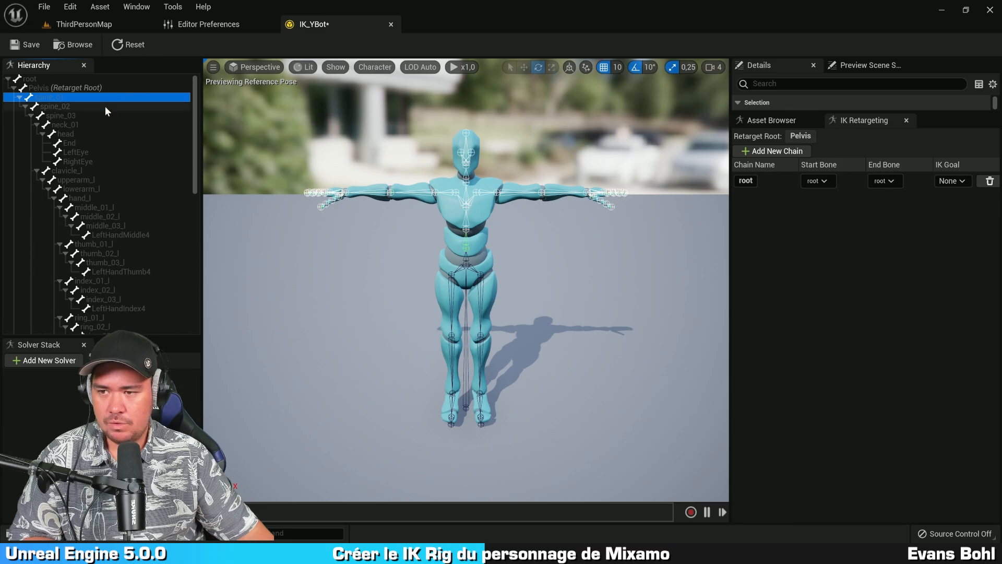
left_click(105, 106, "shift")
left_click(103, 114, "shift")
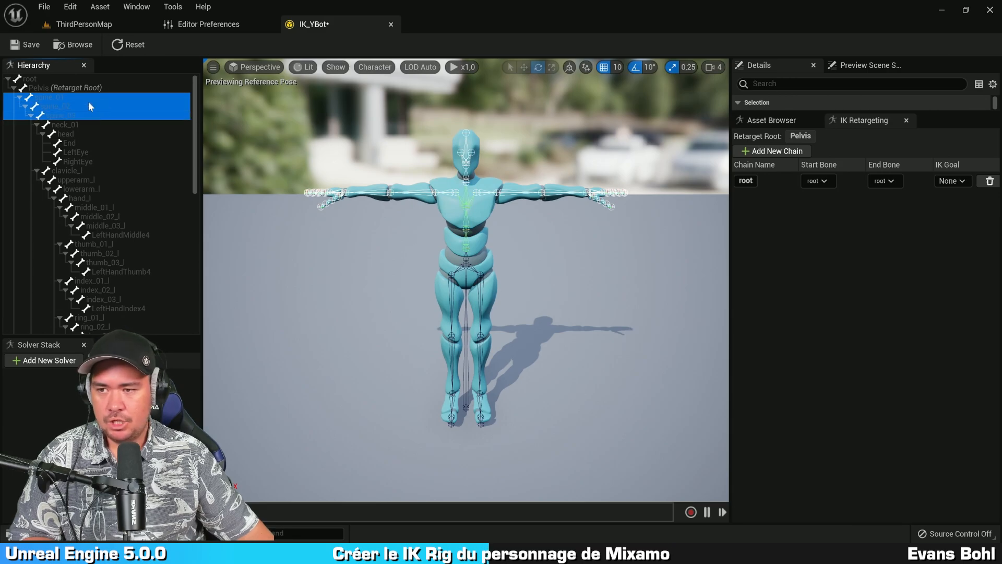
right_click(86, 97)
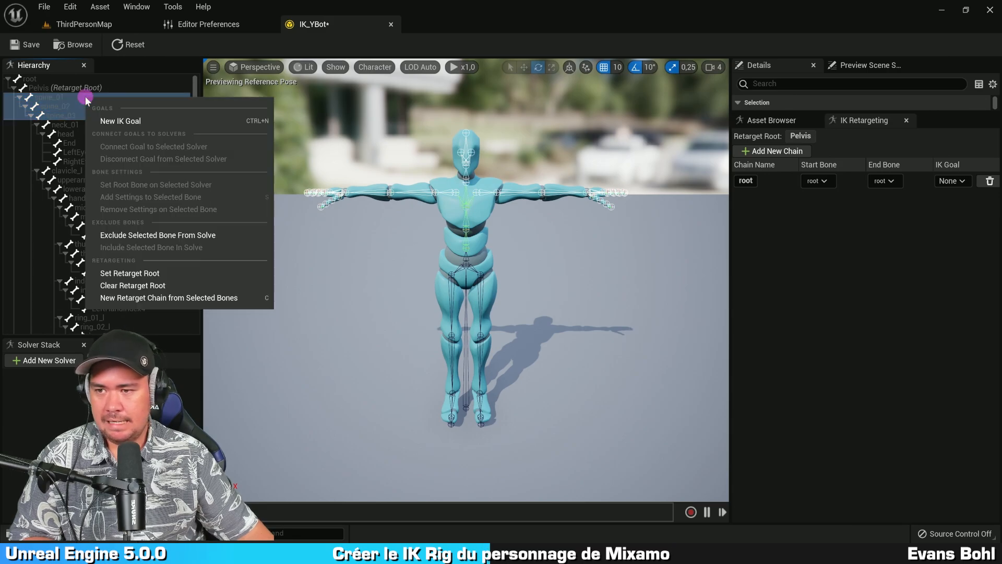
left_click(188, 297)
left_click(521, 281)
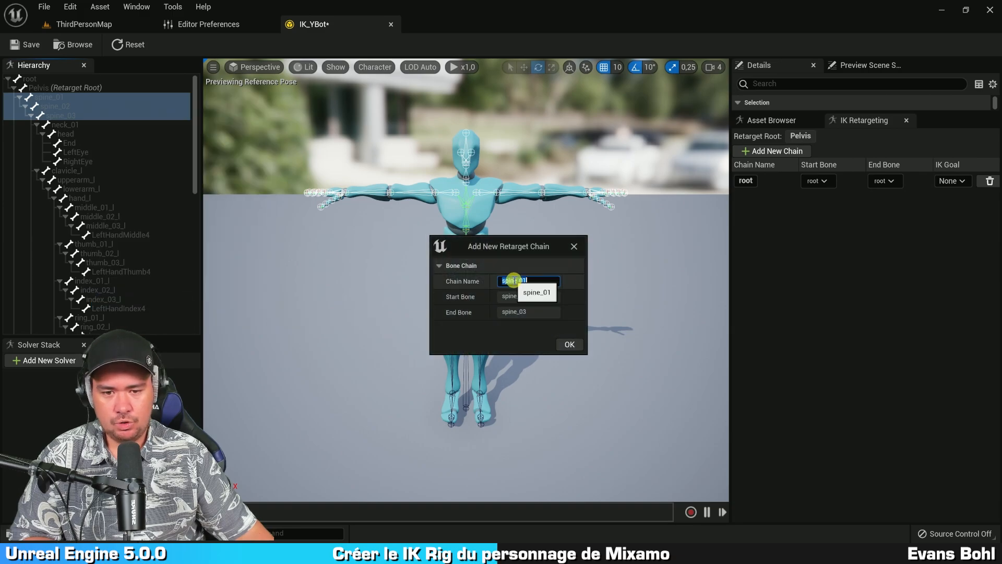
key("BackSpace")
key("BackSpace")
key("BackSpace")
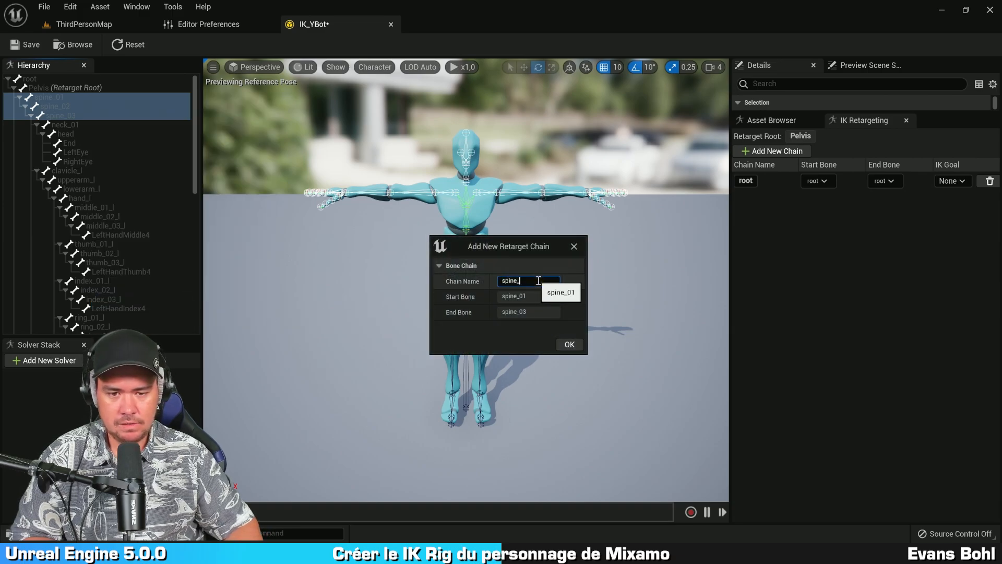
left_click(570, 343)
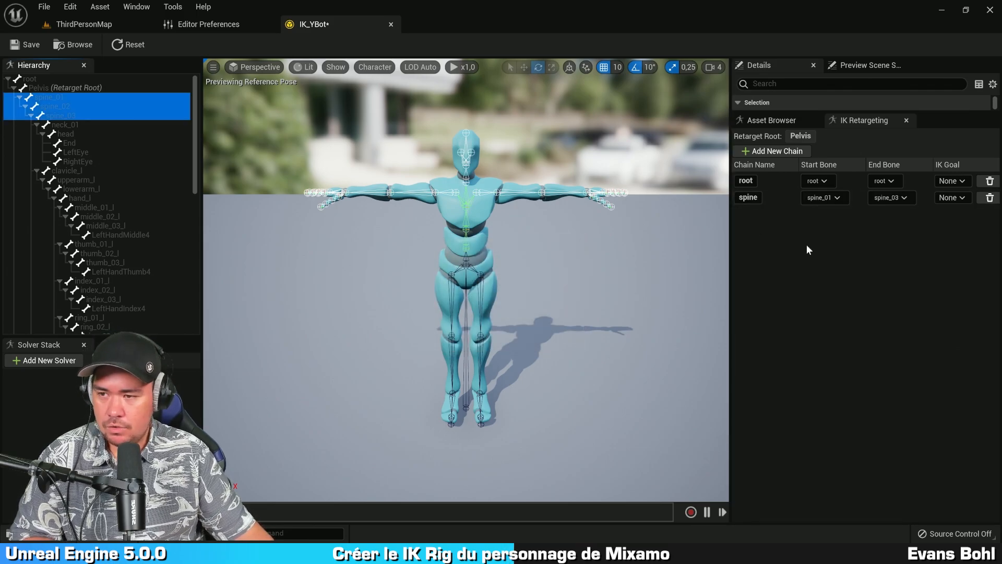
Add a retarget chain named neck from the neck_01 bone
left_click(77, 125)
right_click(77, 125)
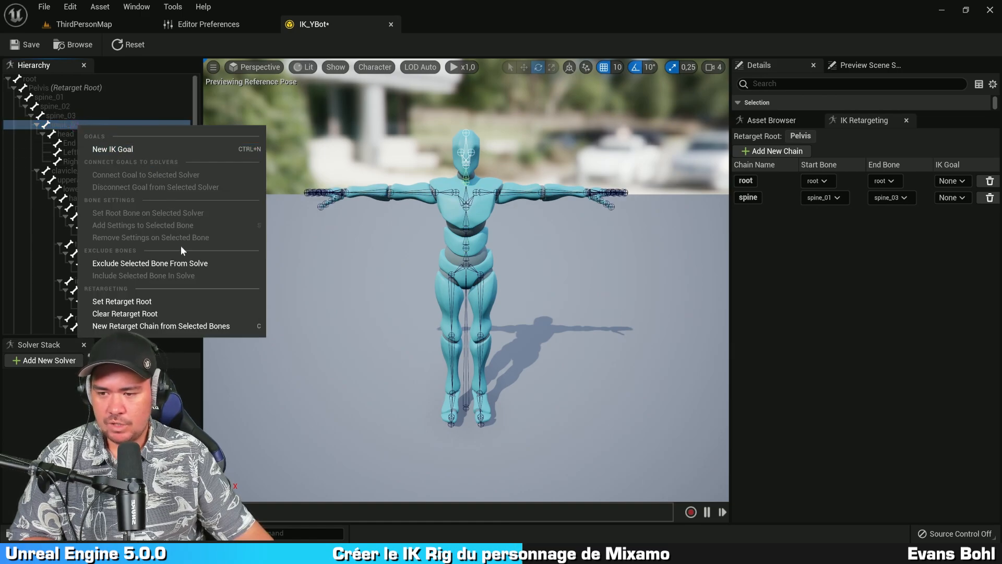
left_click(208, 327)
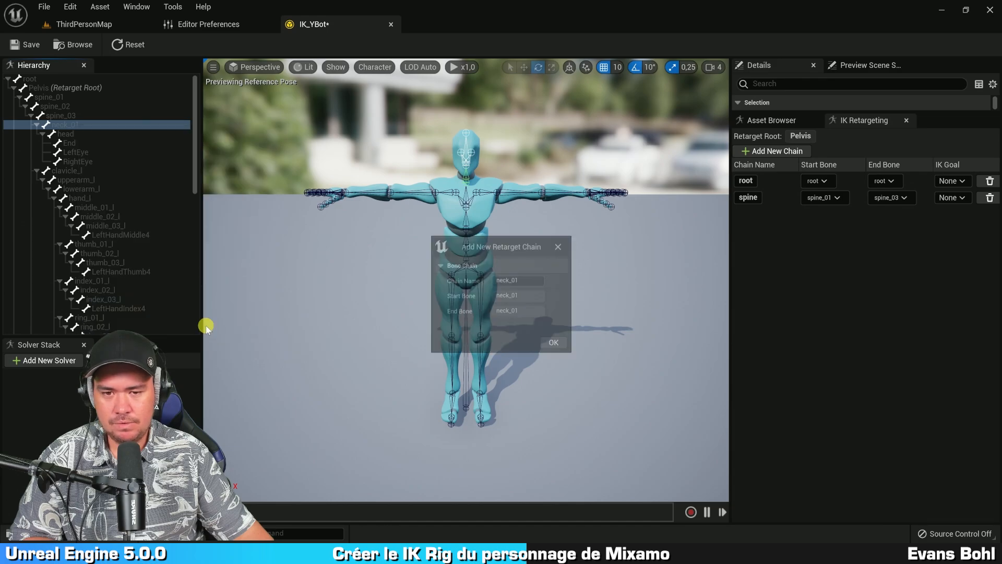
left_click(535, 279)
left_click(538, 281)
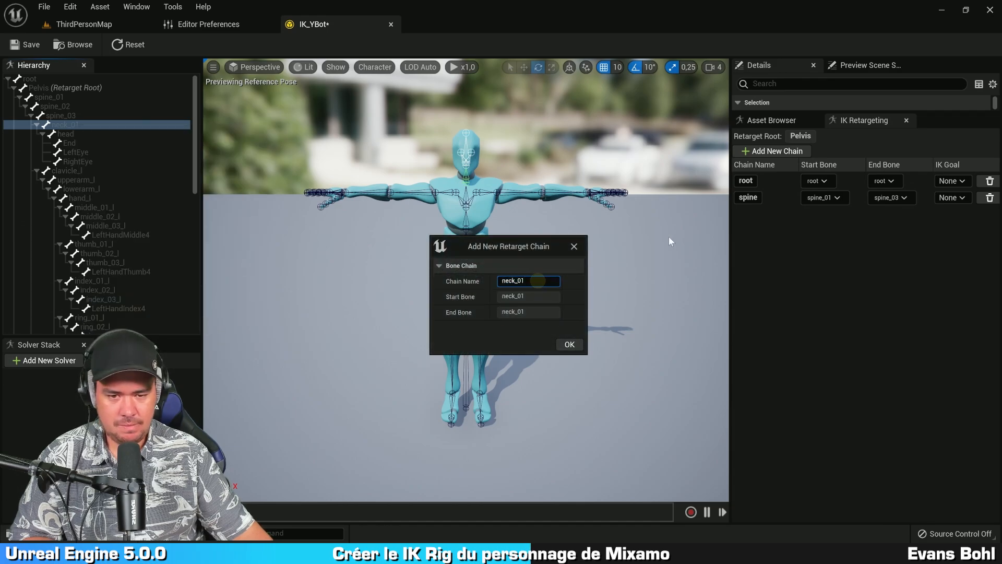
key("BackSpace")
key("BackSpace")
key("BackSpace")
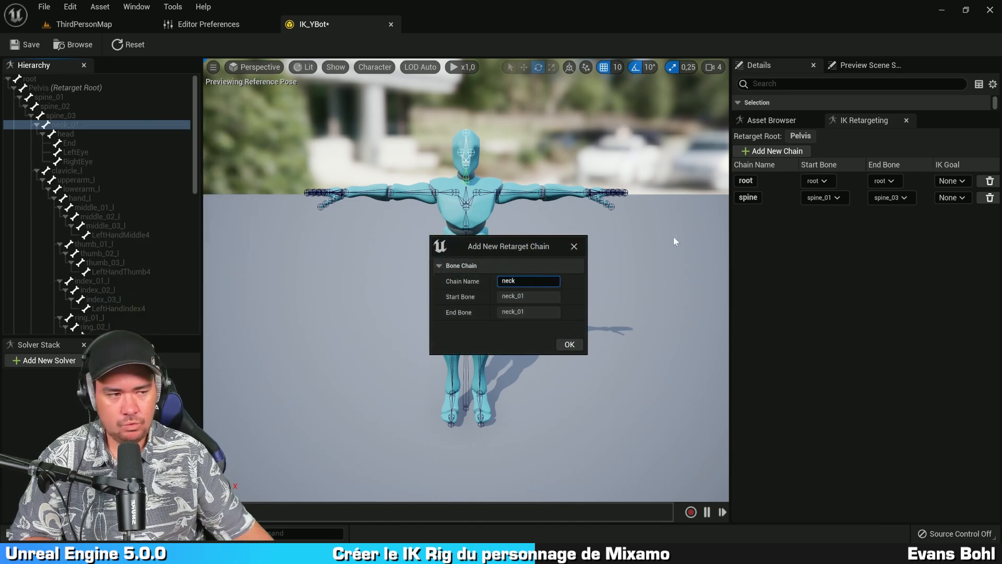
left_click(576, 347)
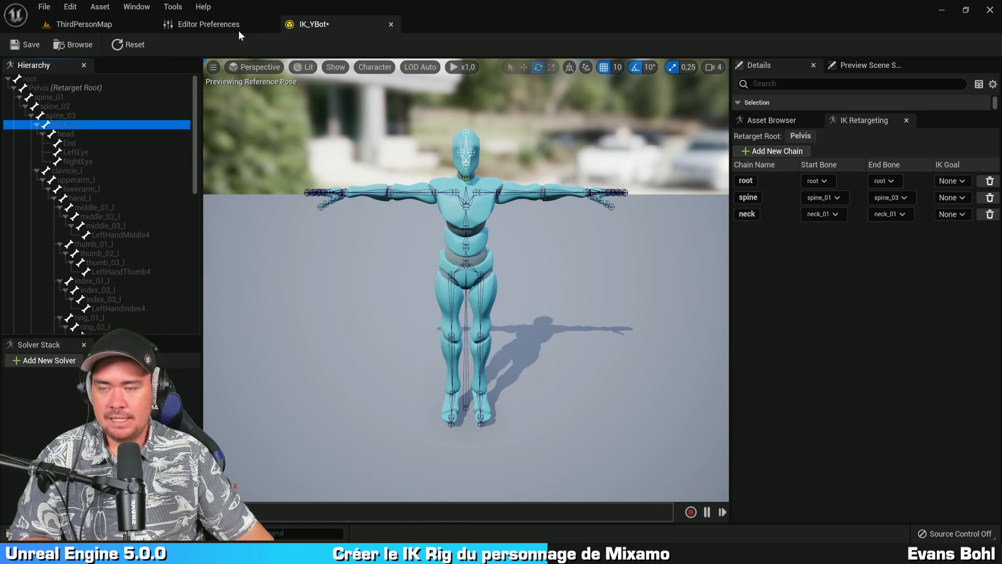
Search the editor preferences for chain, clear the New Retarget Chain from Selected Bones shortcut and assign it to C
left_click(170, 23)
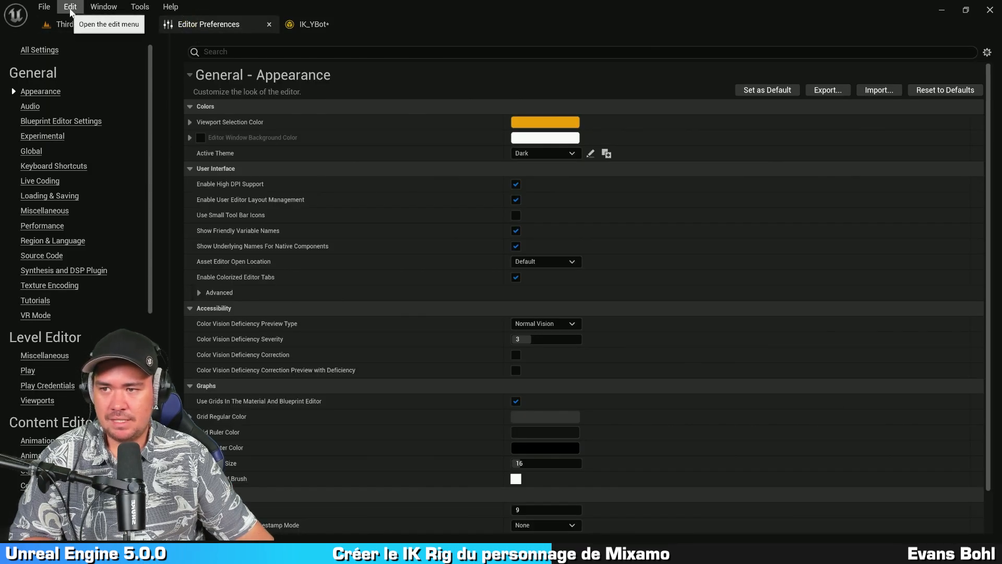
left_click(70, 6)
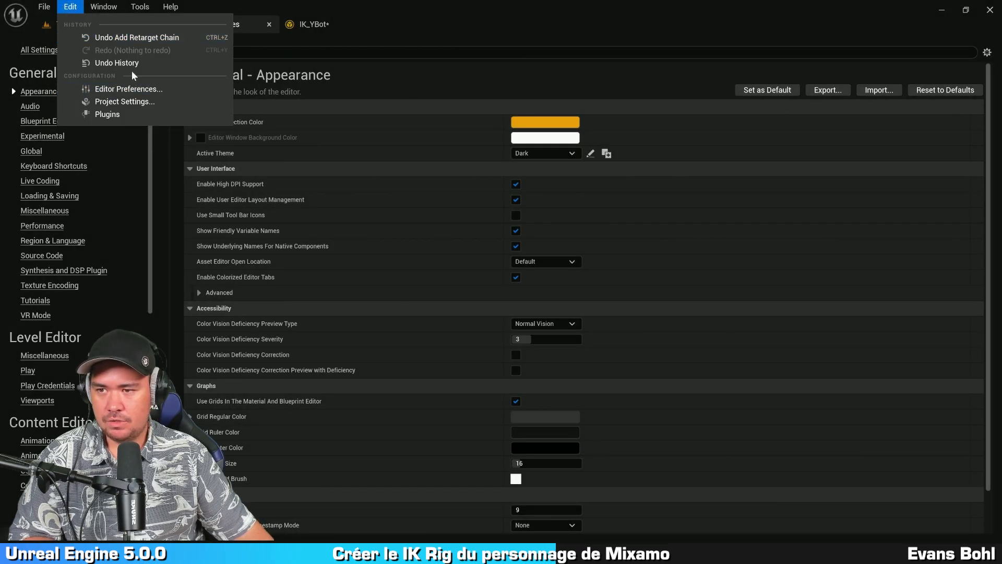
left_click(144, 95)
left_click(363, 52)
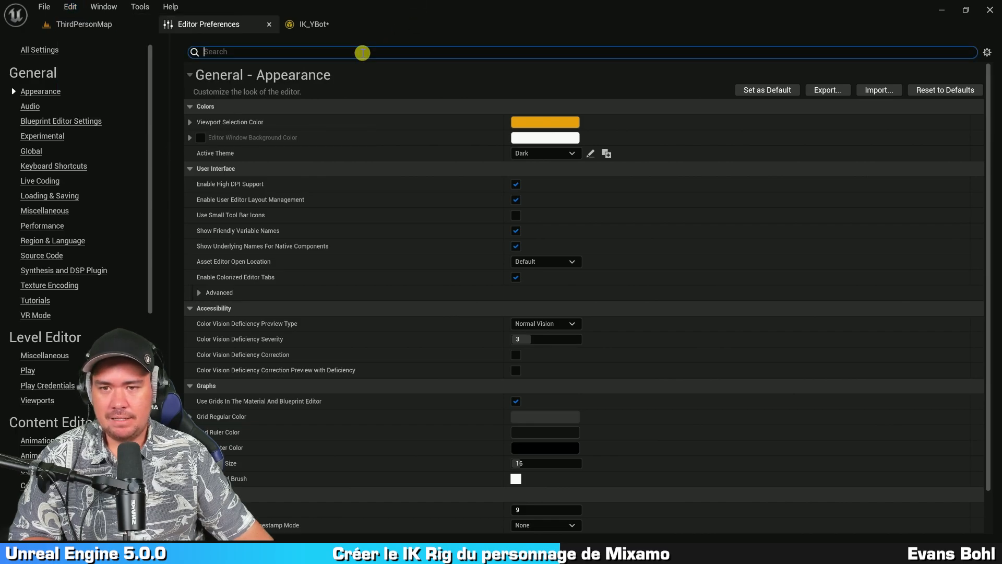
type("chain")
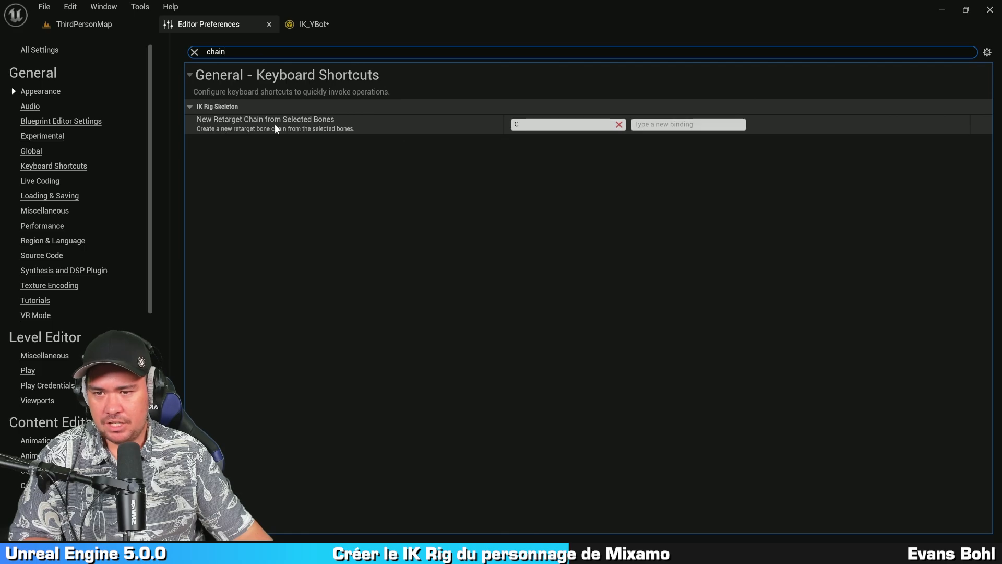
left_click(619, 125)
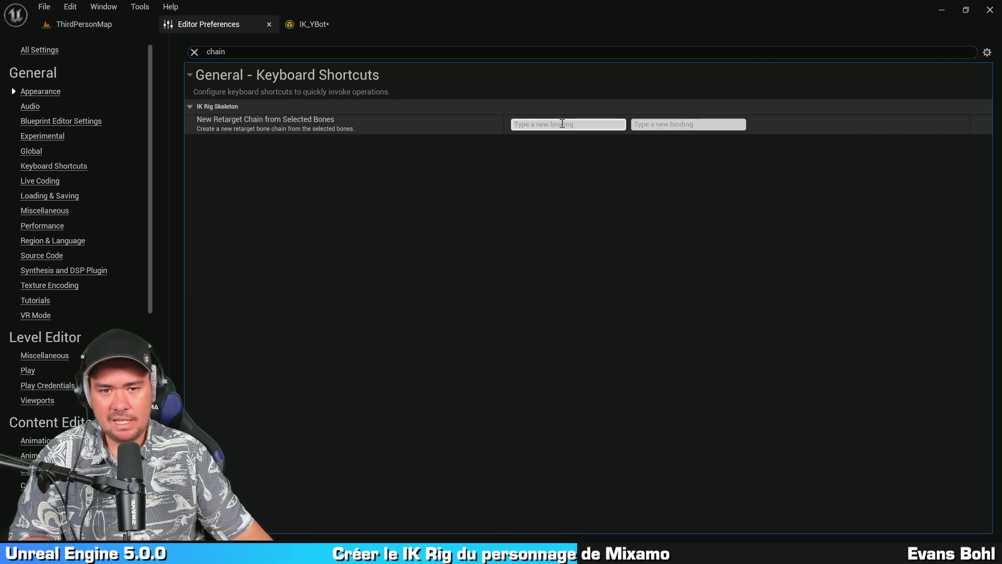
left_click(562, 124)
key("c")
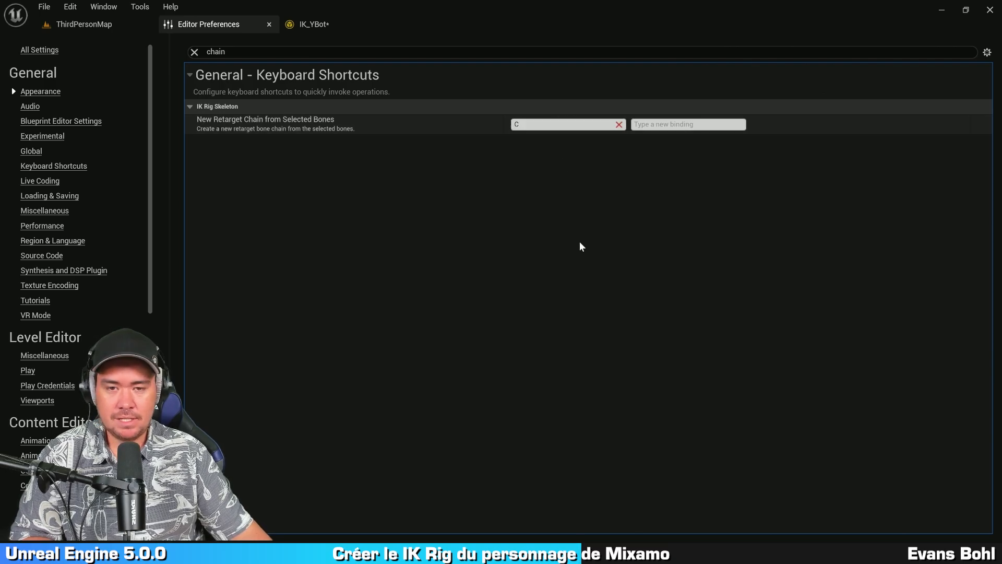
left_click(490, 217)
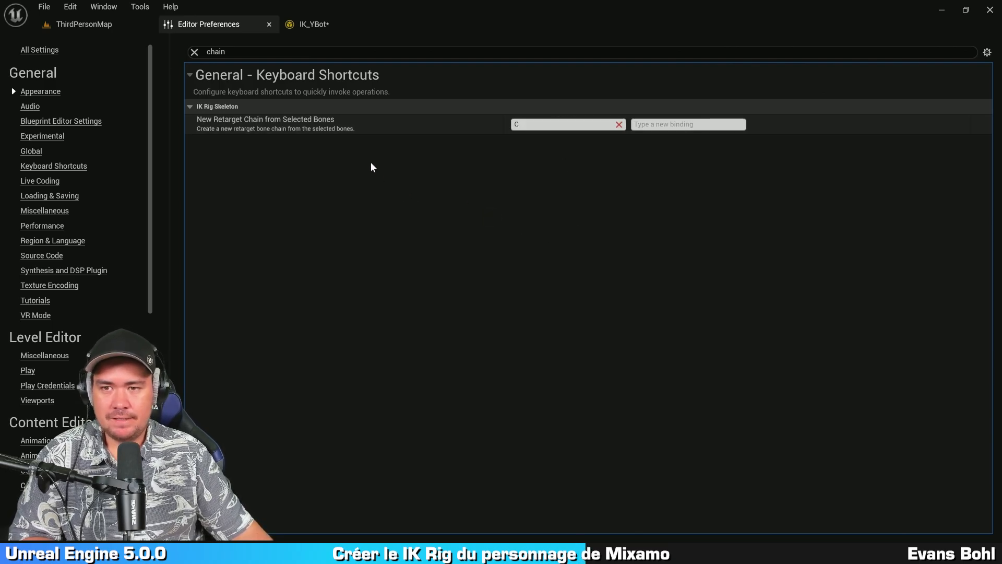
Return to the IK_YBot rig and add a retarget chain named head from the head bone
left_click(314, 23)
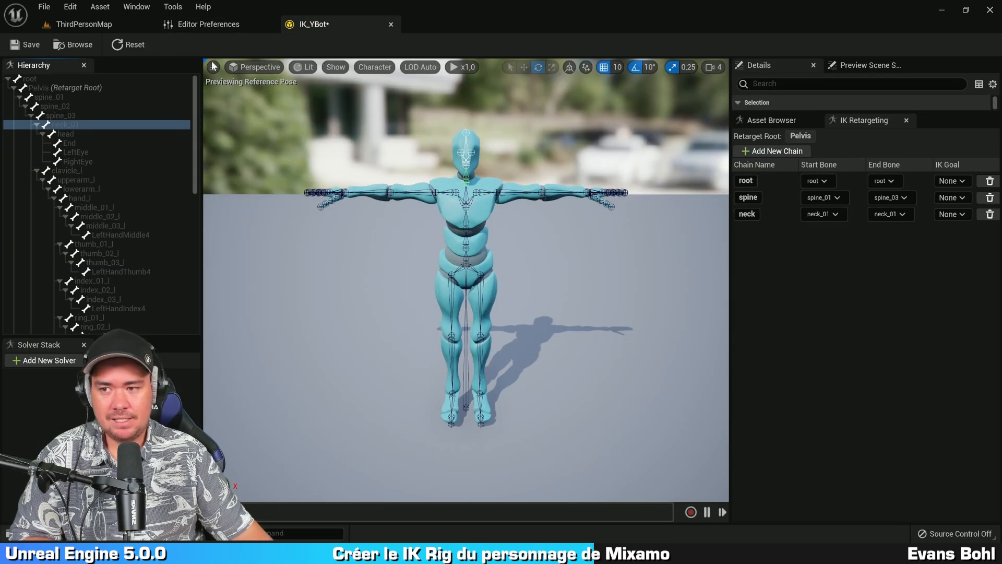
left_click(81, 135)
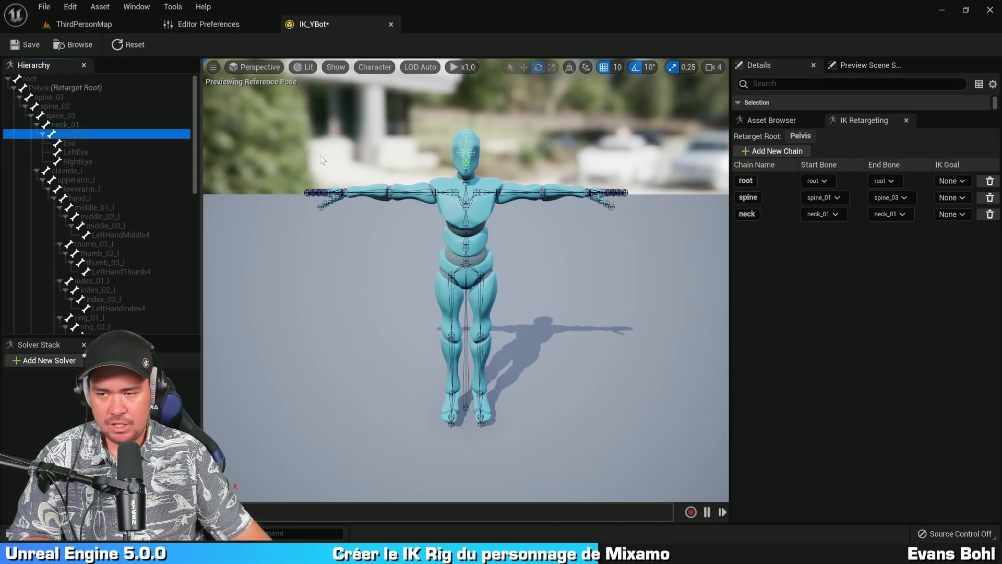
key("shift+r")
left_click_drag(527, 241, 493, 148)
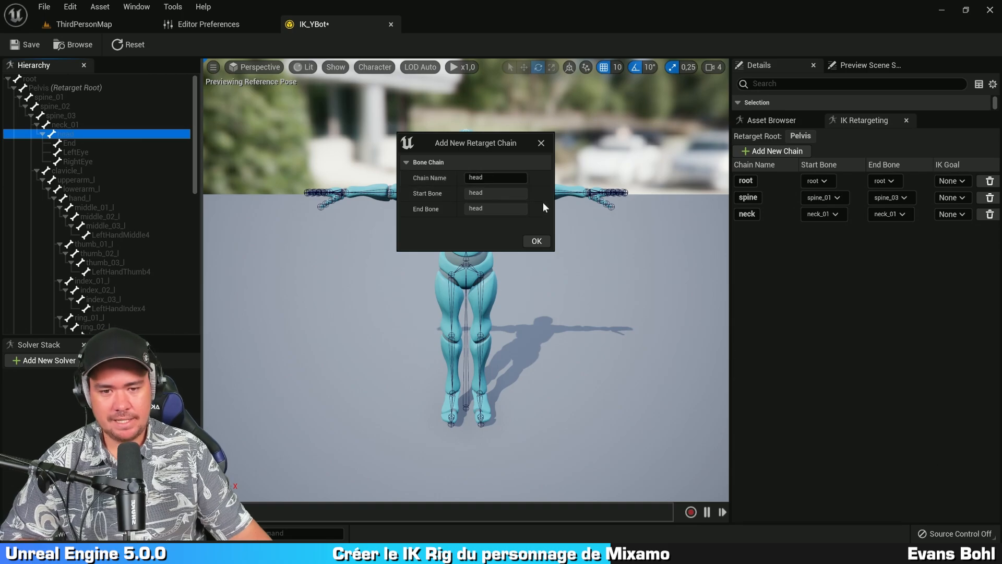
left_click(536, 241)
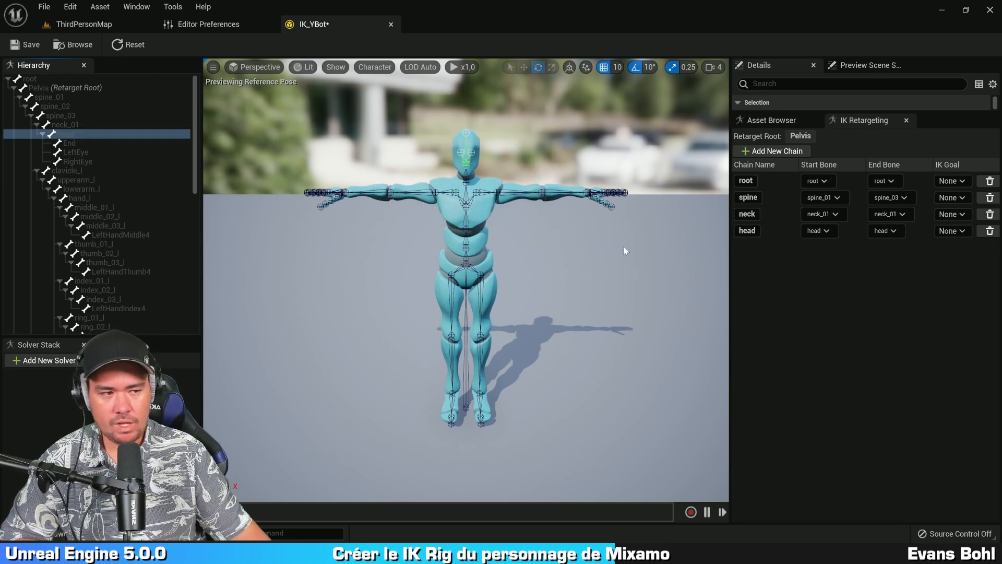
Add a retarget chain named clavicle_l from the left clavicle bone
left_click(102, 170)
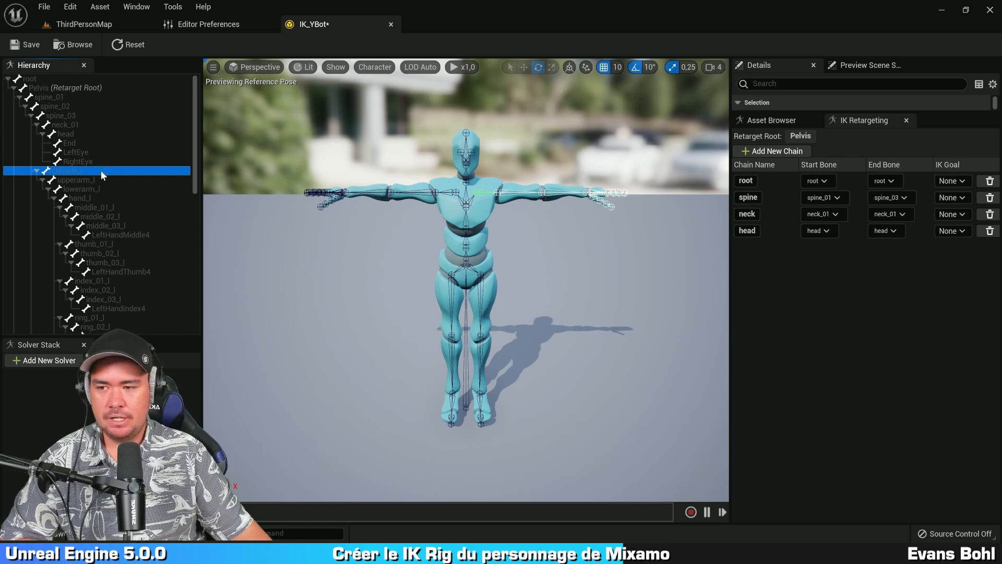
key("alt+c")
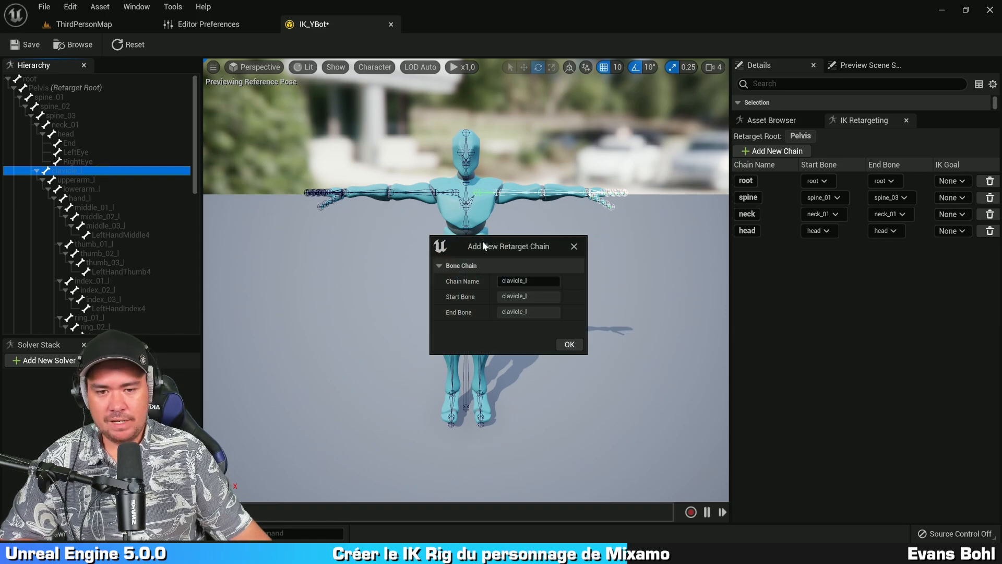
left_click_drag(484, 245, 471, 154)
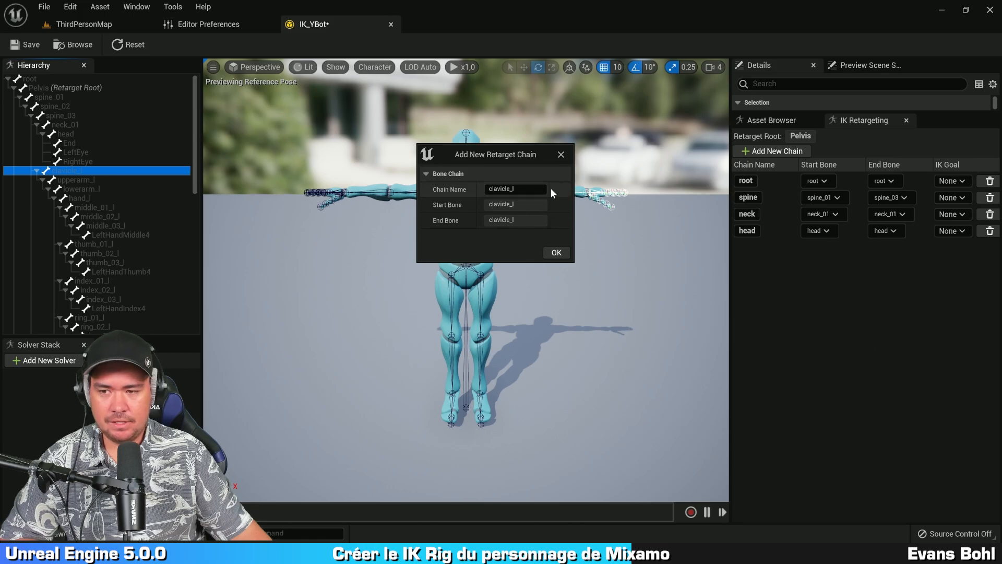
left_click(556, 252)
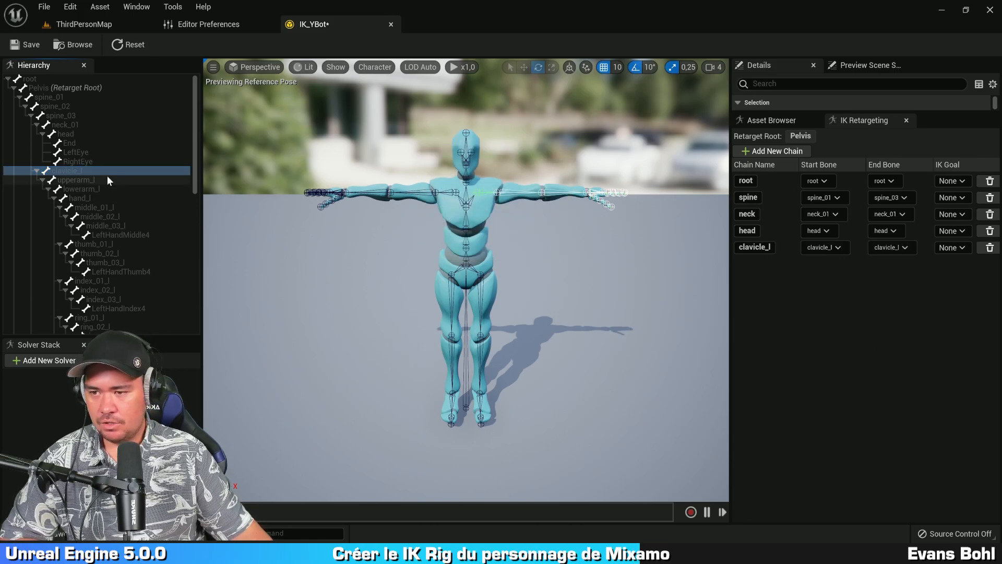
Check the left arm bones on the character and add a retarget chain named arm_l from upperarm_l to hand_l
scroll(130, 166, "down", 1)
left_click(96, 168)
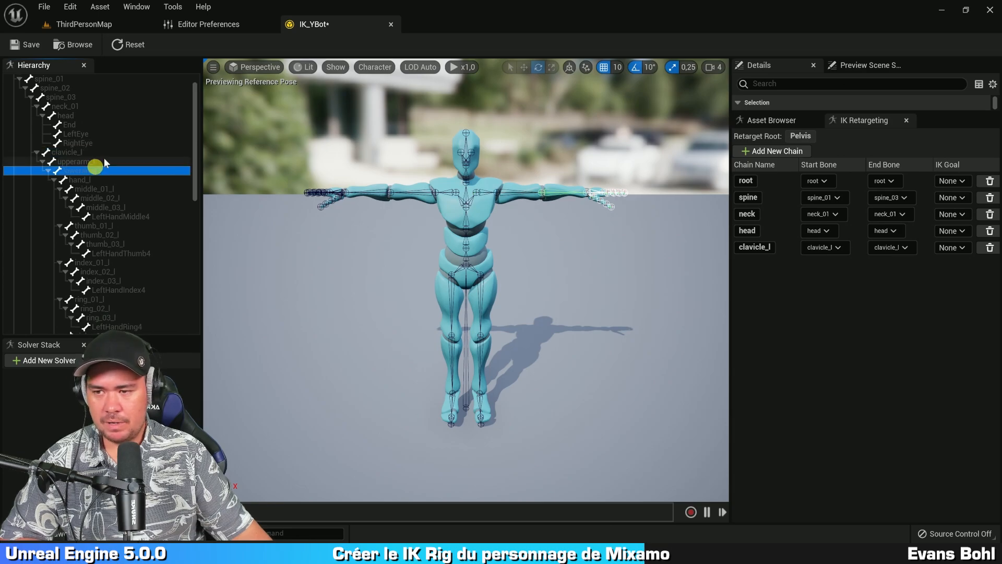
left_click(96, 162)
scroll(530, 189, "up", 2)
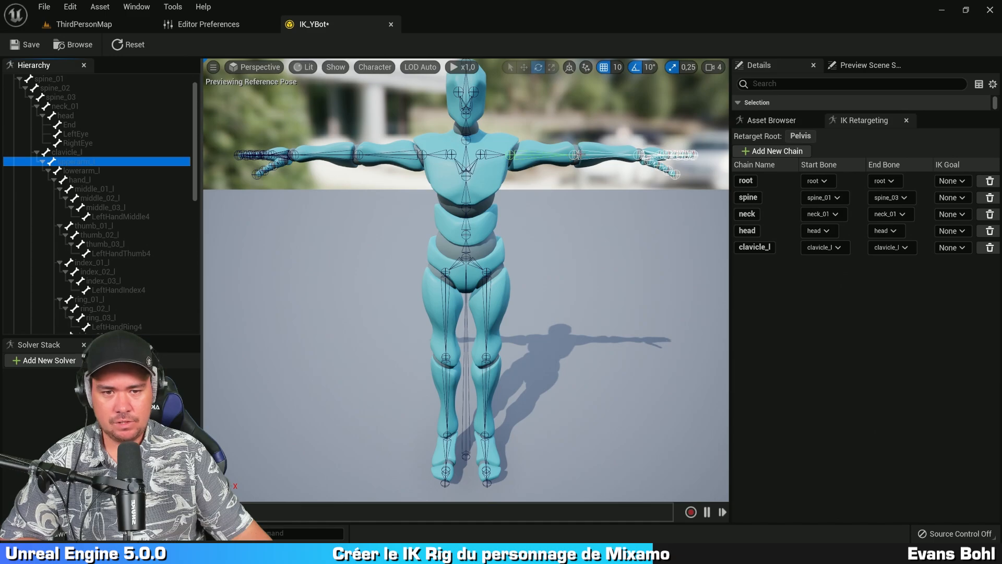
left_click(575, 155)
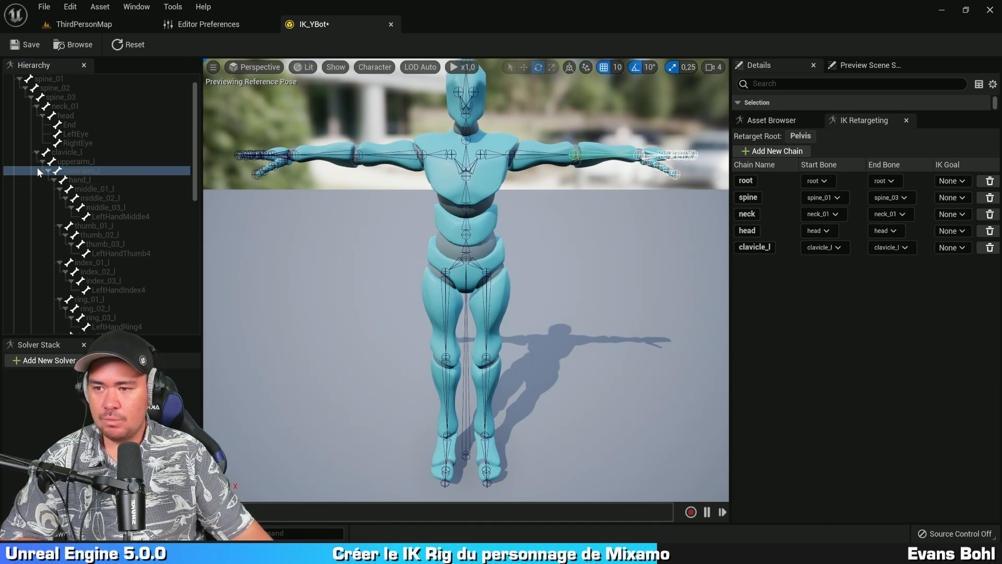
left_click(97, 162)
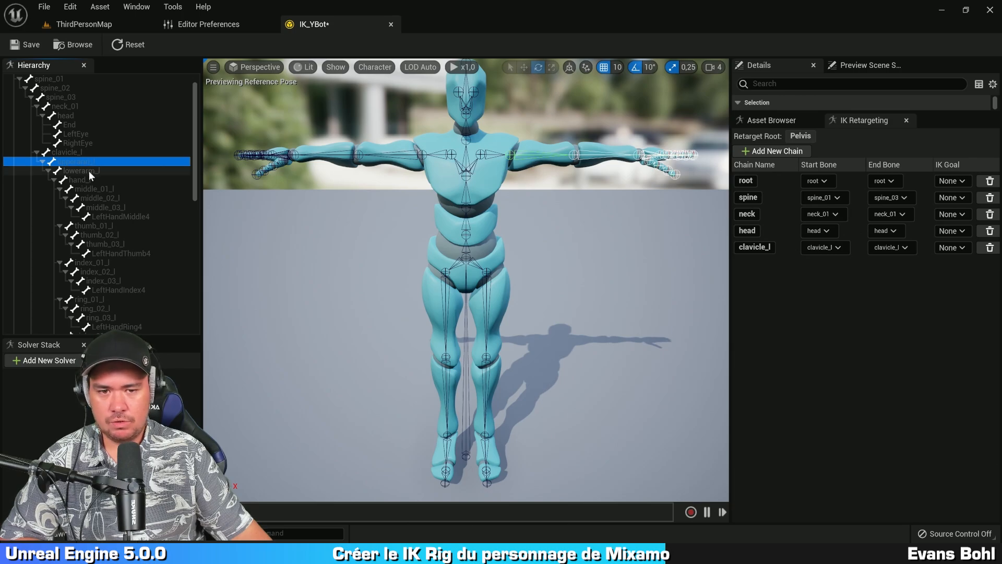
left_click(89, 171, "shift")
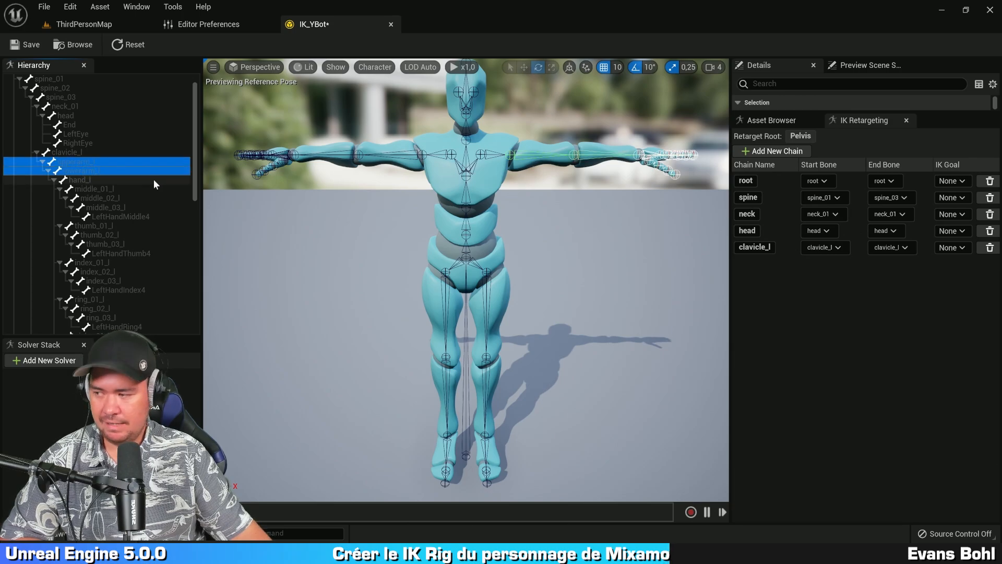
left_click(132, 179, "shift")
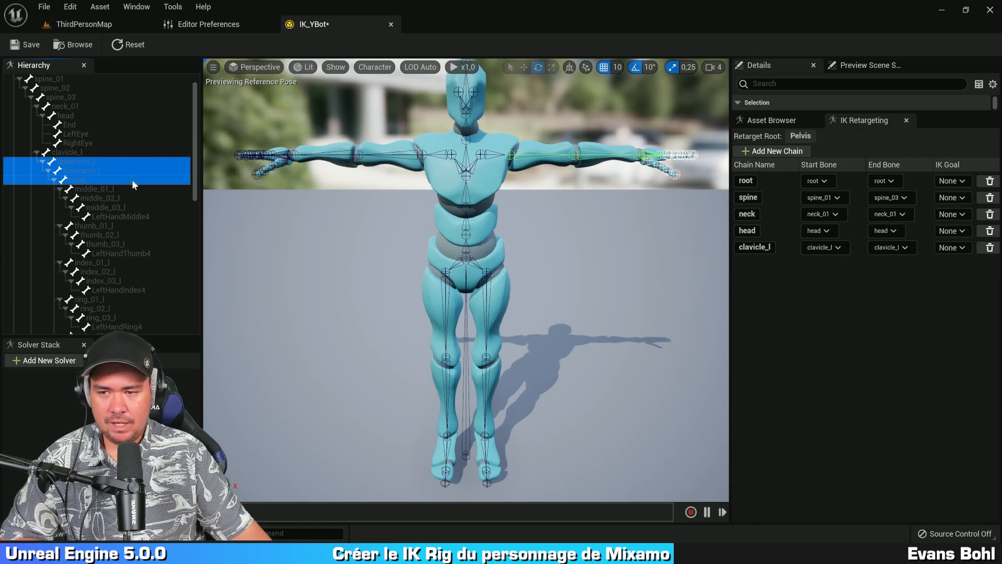
left_click(772, 151)
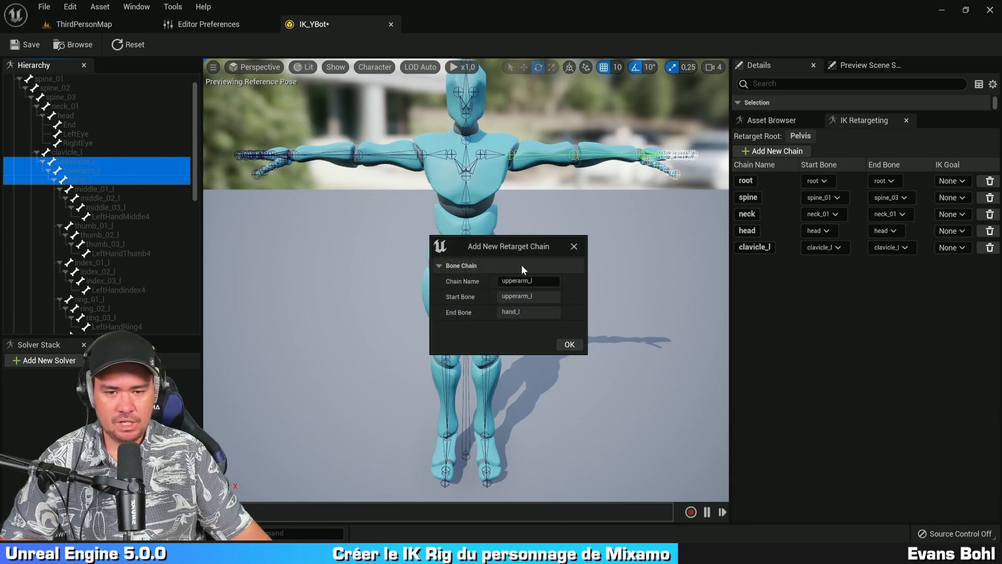
left_click(527, 282)
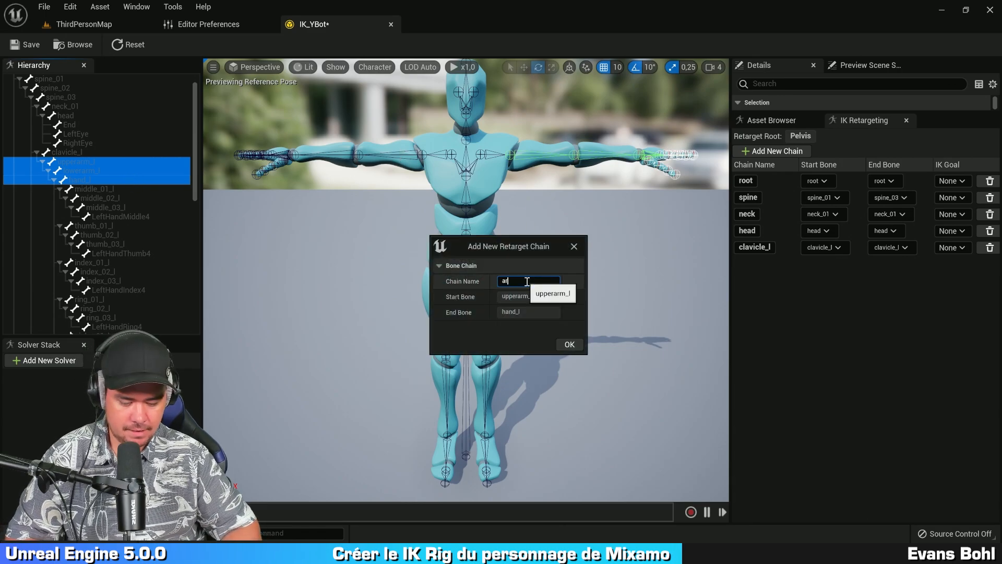
left_click(569, 345)
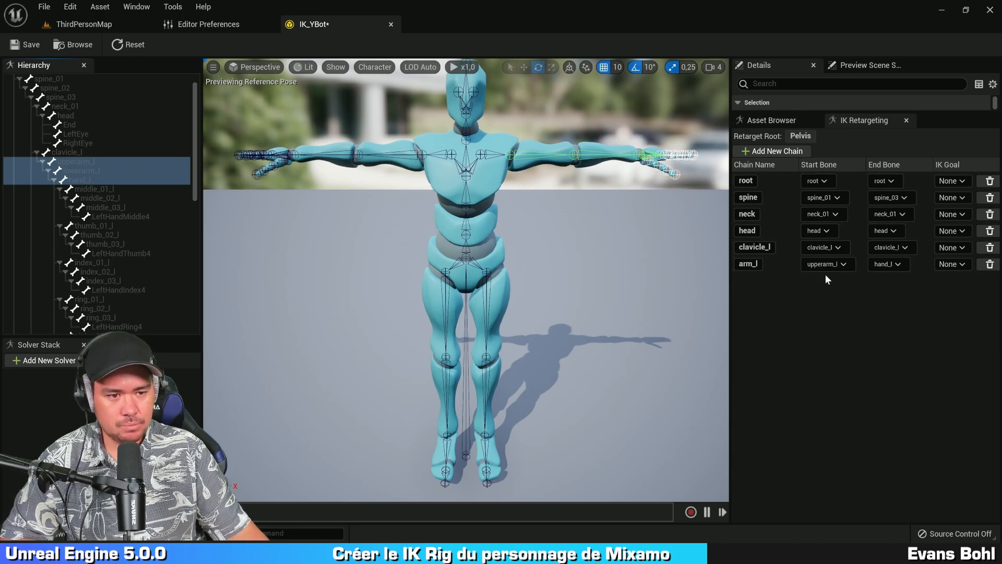
Add a retarget chain named middle_l from middle_01_l to middle_03_l
left_click(524, 154)
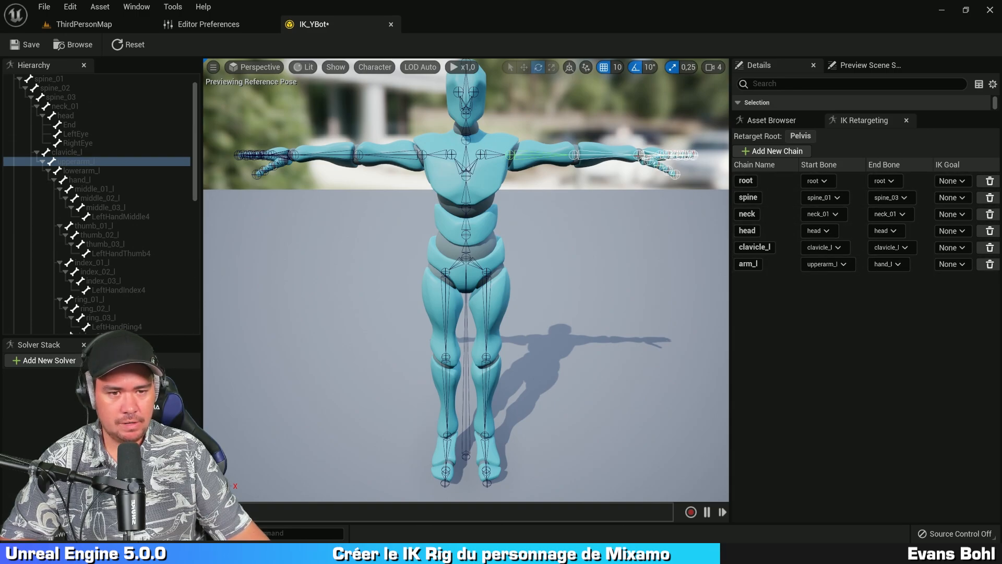
left_click(640, 154)
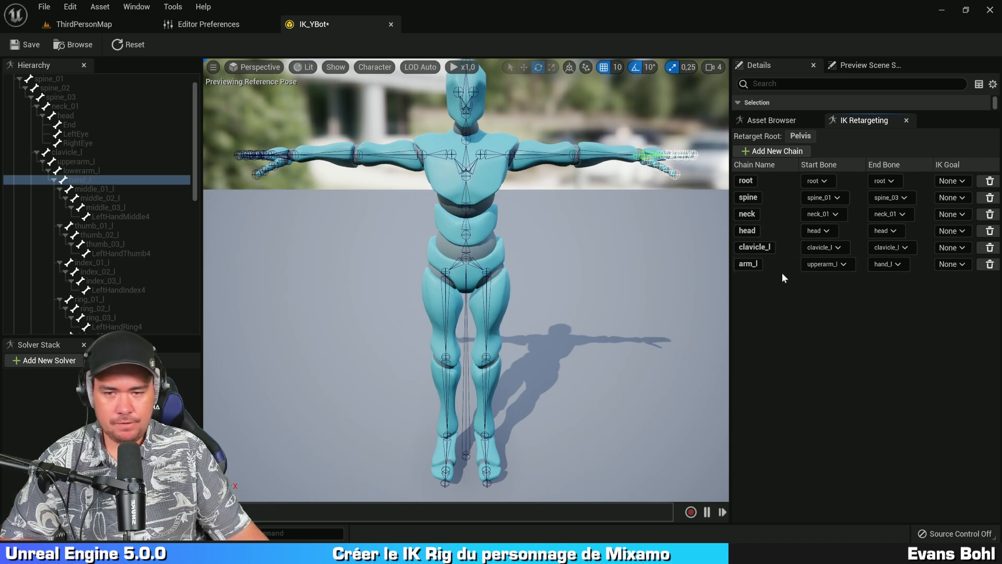
scroll(131, 179, "down", 2)
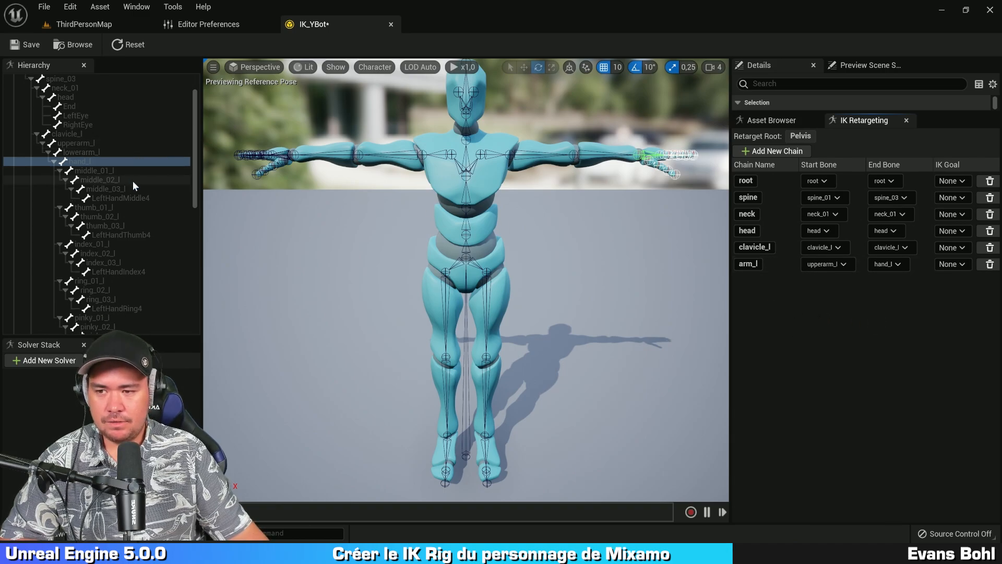
left_click(128, 152)
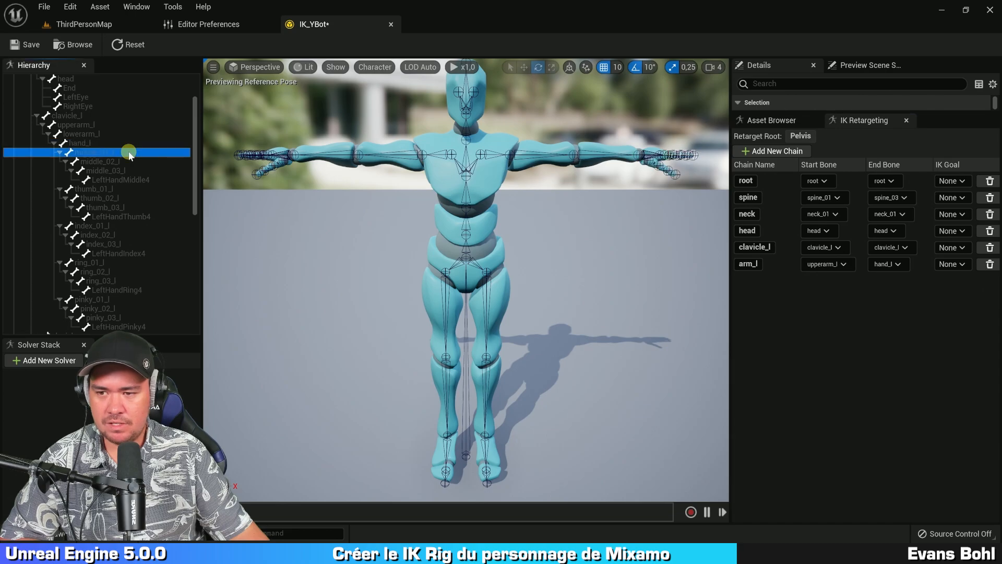
left_click(130, 170, "shift")
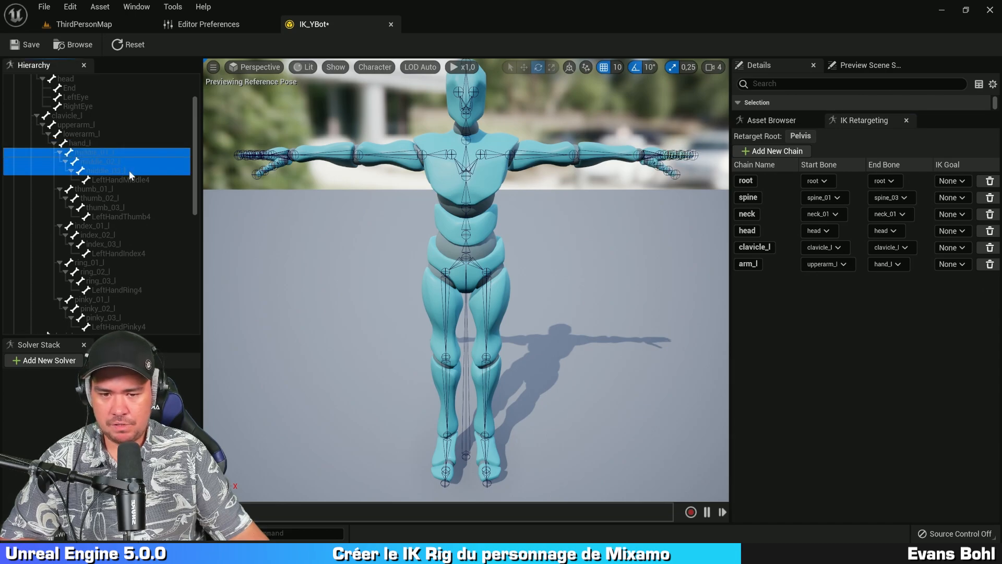
key("c")
left_click(530, 280)
left_click(529, 279)
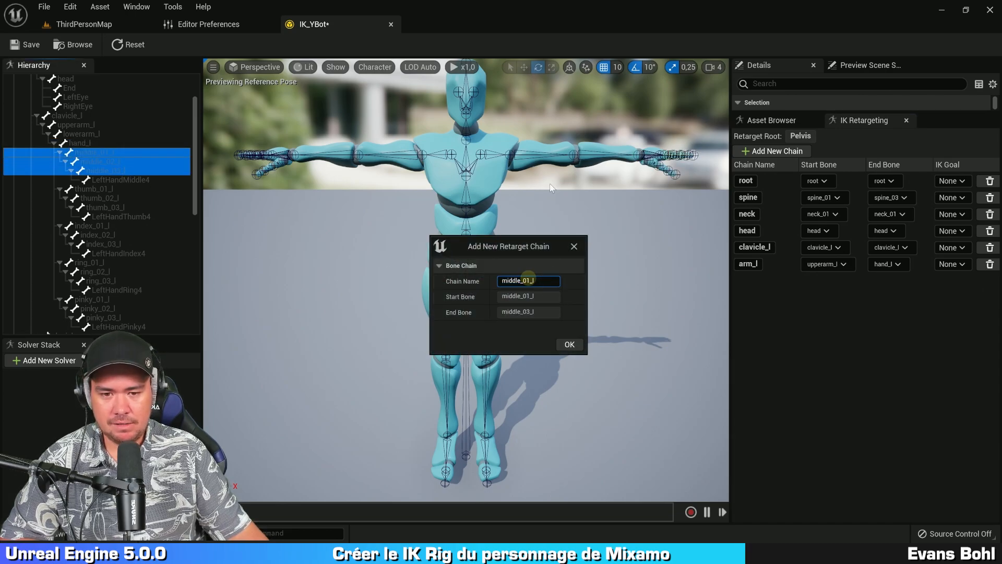
key("BackSpace")
key("BackSpace")
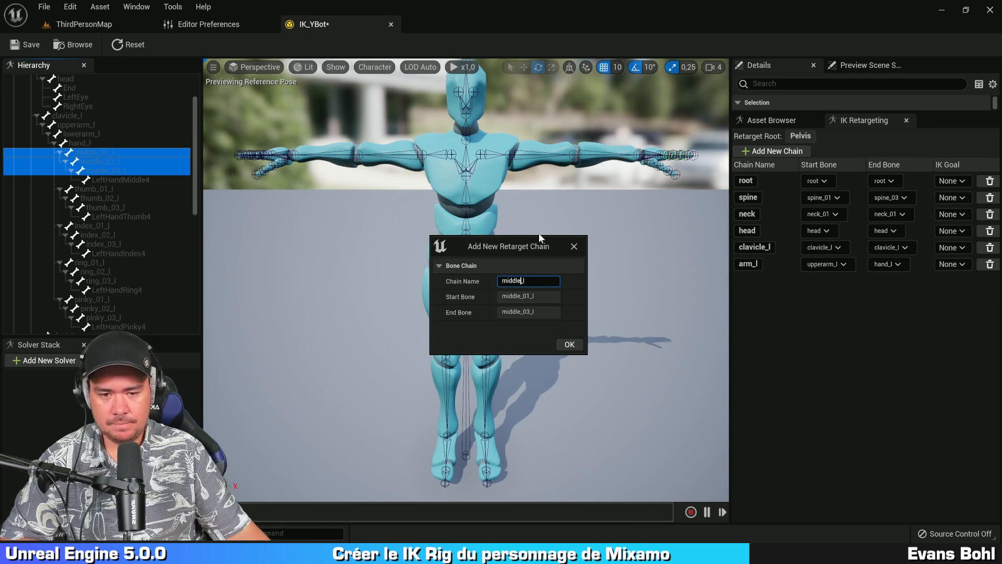
left_click(575, 349)
Add a retarget chain named thumb_l from thumb_01_l to thumb_03_l
left_click(105, 188)
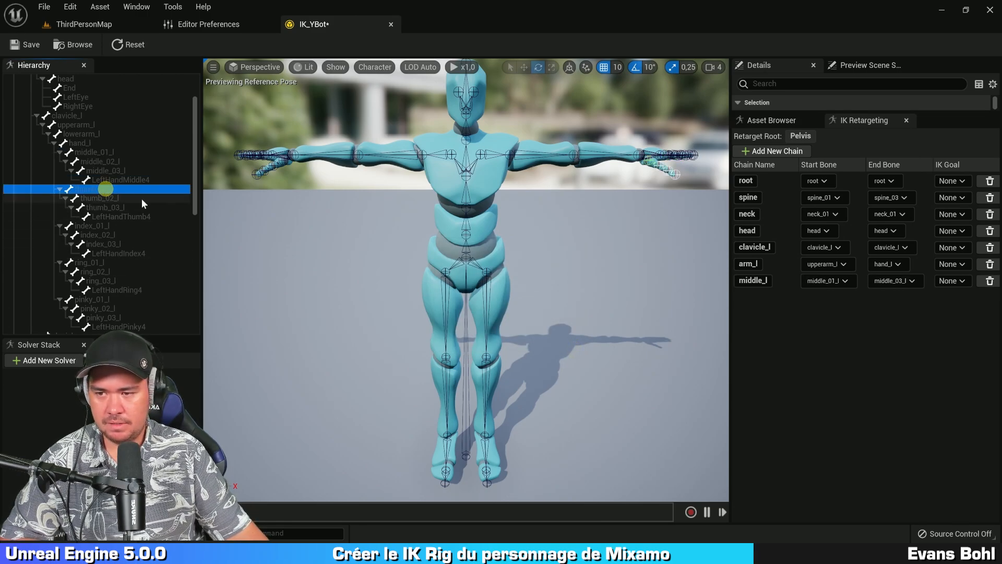
left_click(133, 207, "shift")
left_click(773, 151)
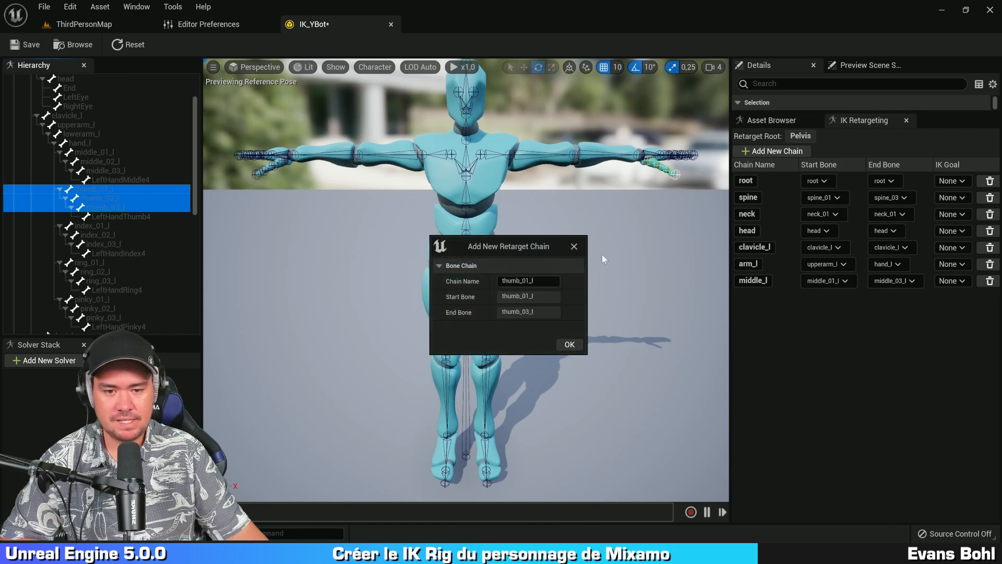
left_click(533, 280)
left_click(526, 281)
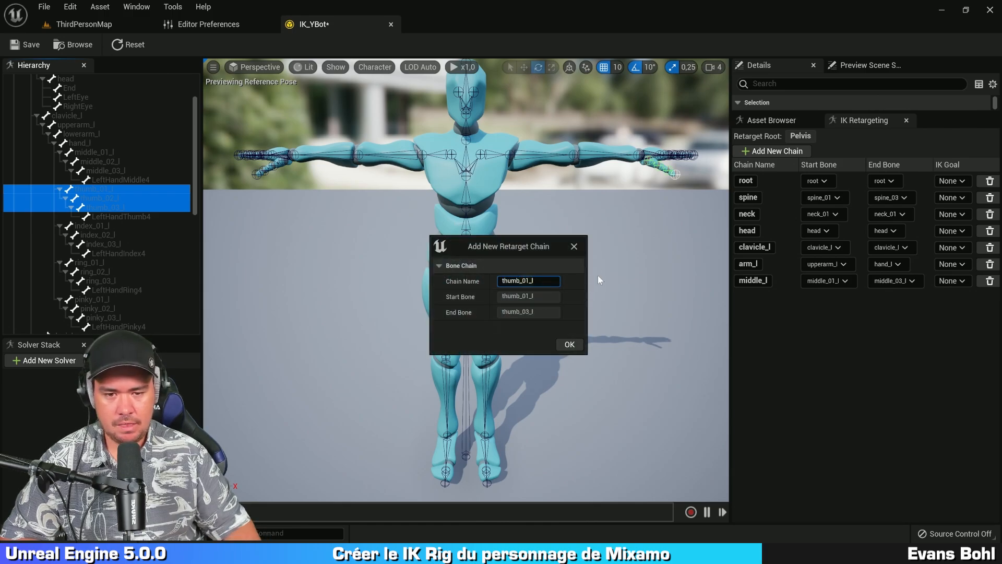
key("BackSpace")
key("BackSpace")
key("BackSpace")
key("Tab")
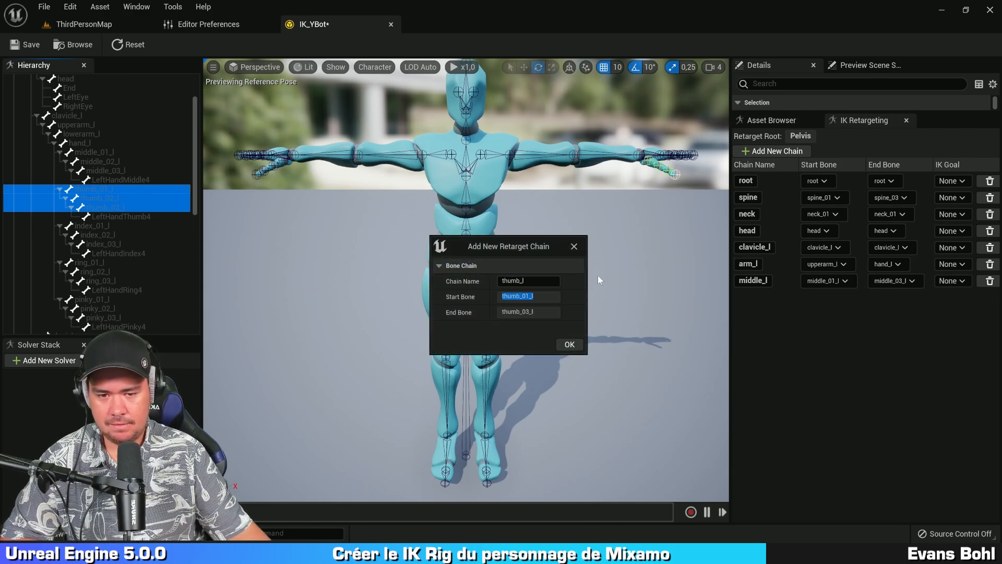
left_click(570, 344)
Add a retarget chain named index_l from index_01_l to index_03_l
left_click(108, 226)
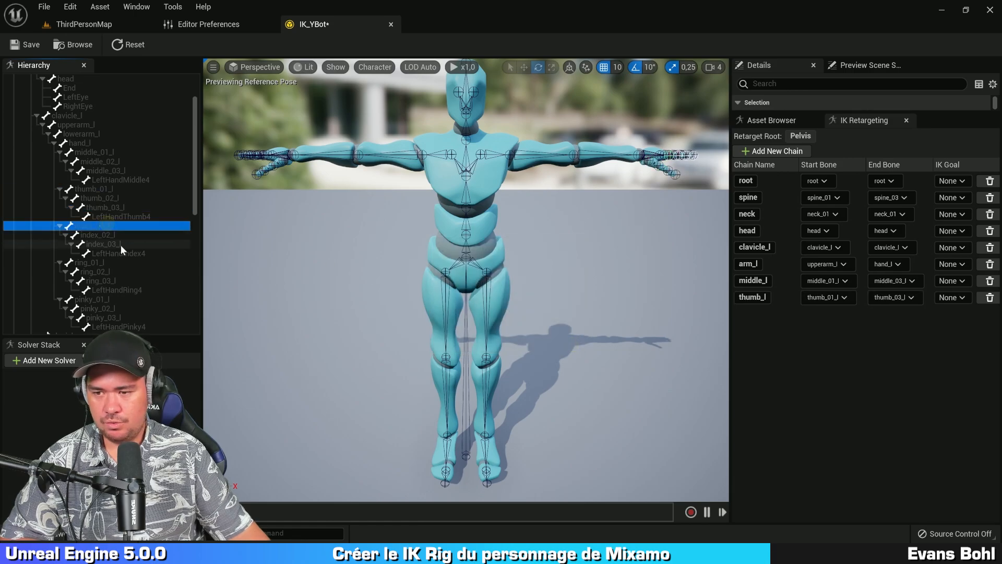
left_click(120, 246, "shift")
left_click(772, 151)
left_click(526, 282)
left_click(526, 282)
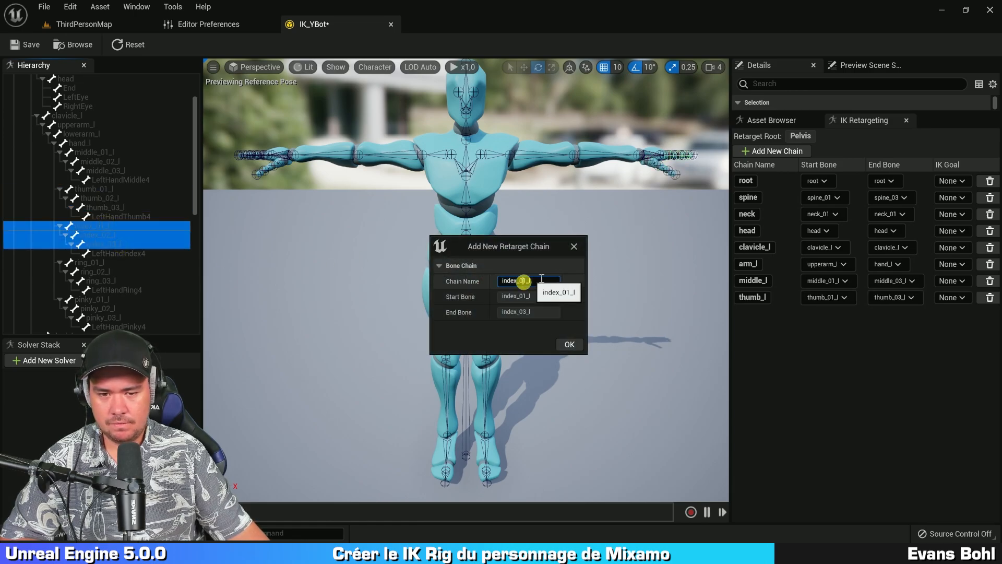
key("BackSpace")
key("BackSpace")
key("BackSpace")
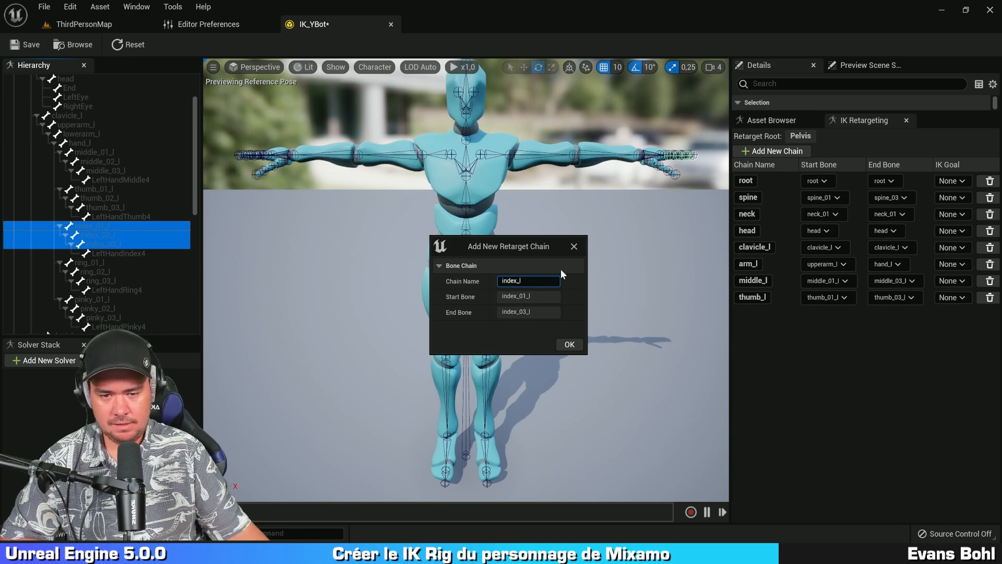
left_click(570, 344)
Add a retarget chain named ring_l from ring_01_l to ring_03_l
scroll(124, 219, "down", 3)
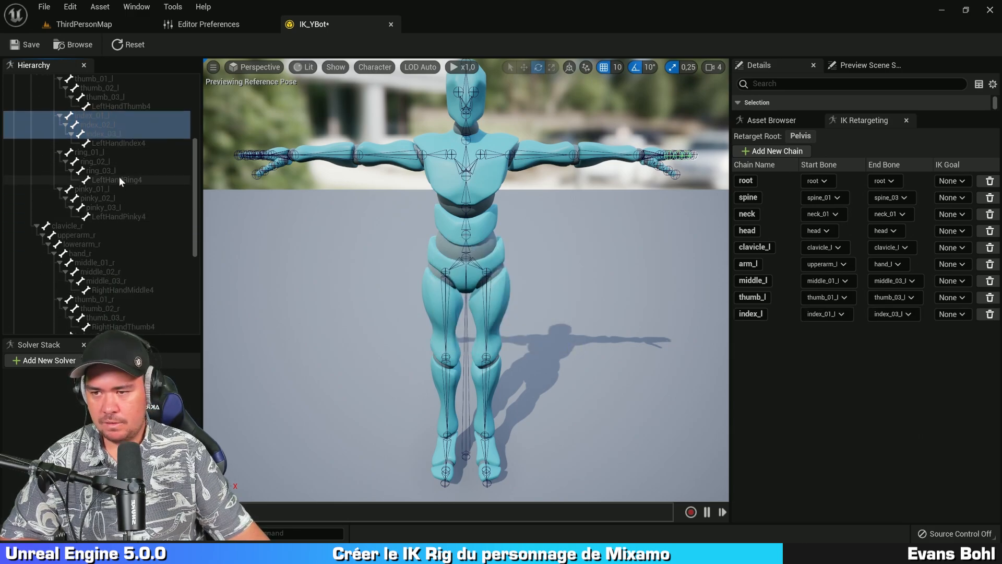
scroll(119, 176, "down", 1)
left_click(117, 134)
left_click(116, 153, "shift")
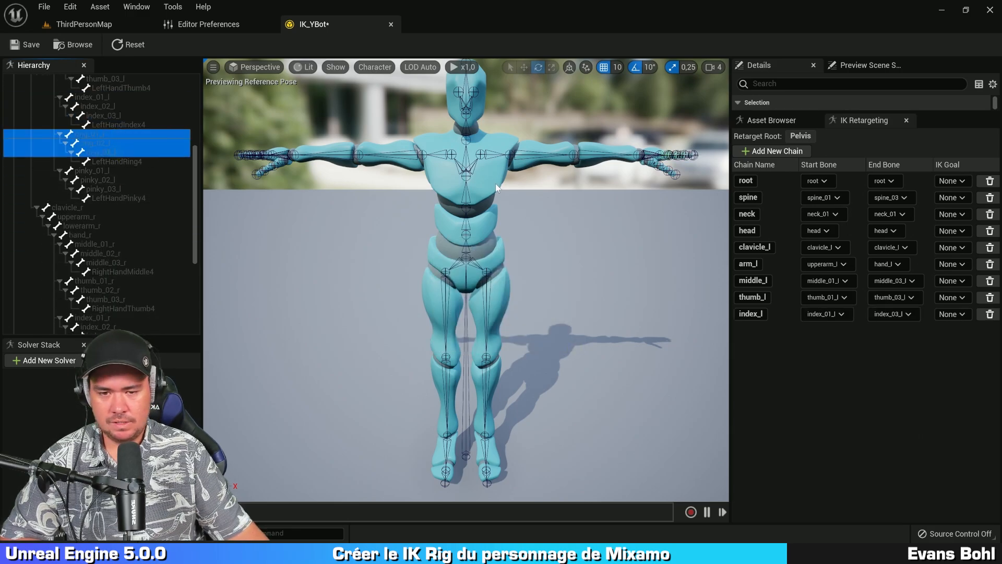
left_click(777, 151)
left_click(520, 280)
left_click(521, 281)
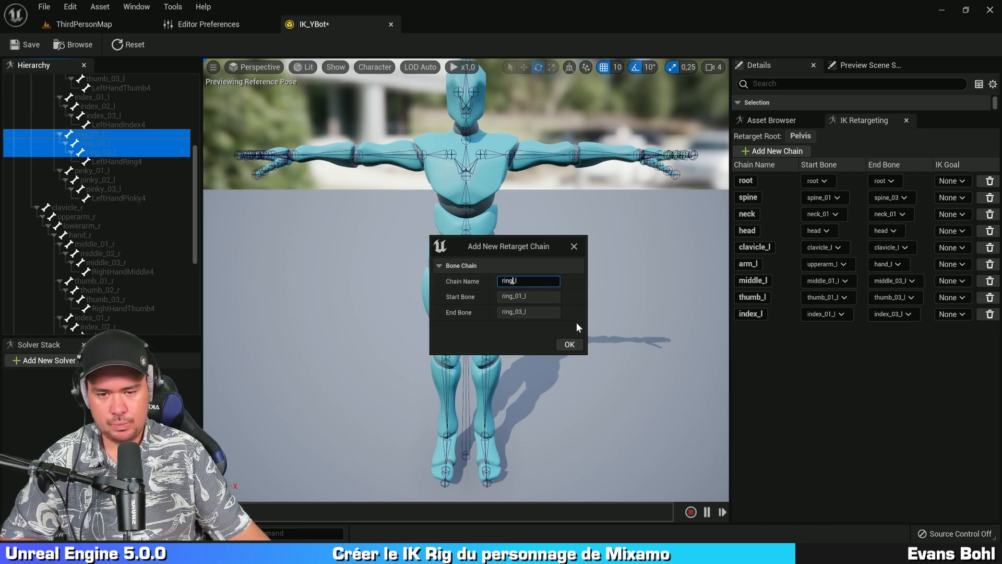
left_click(570, 344)
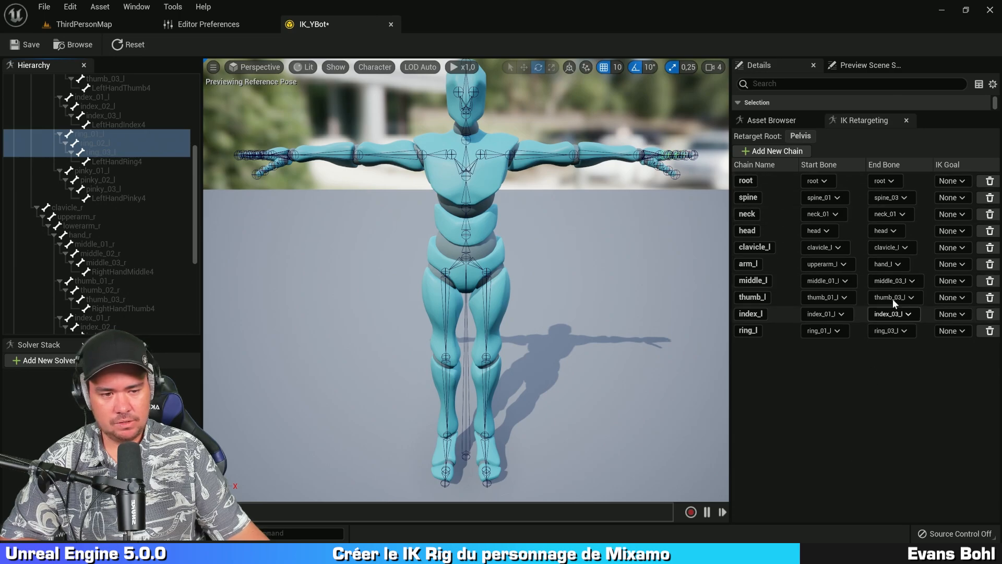
Add a retarget chain named pinky_l from pinky_01_l to pinky_03_l
left_click(127, 171)
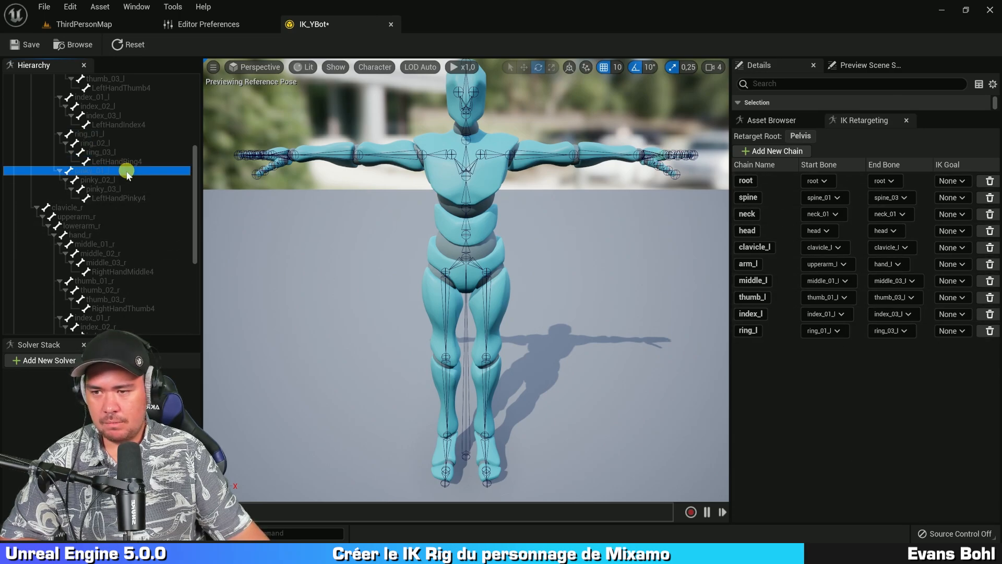
left_click(123, 187, "shift")
key("c")
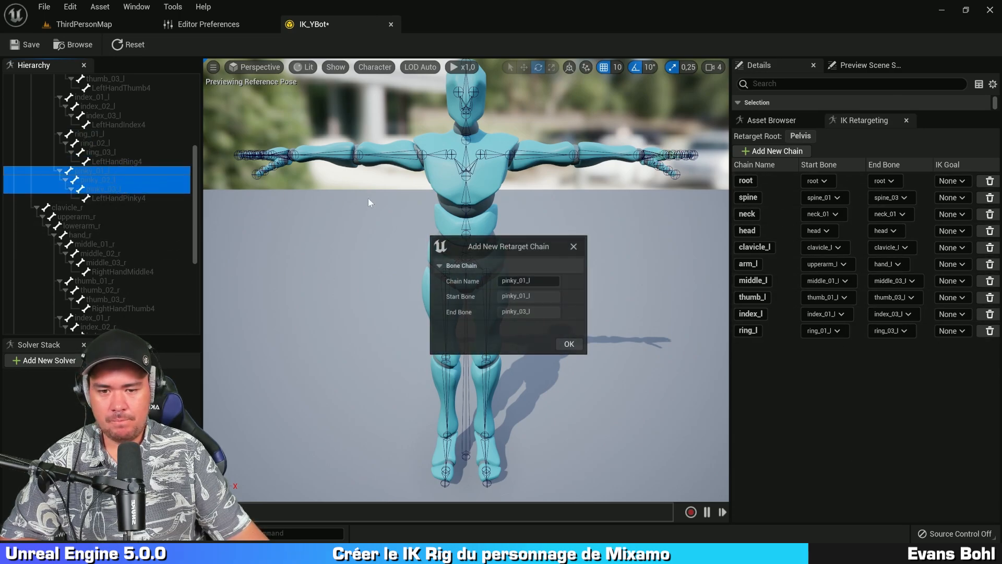
left_click(527, 281)
left_click(523, 281)
key("BackSpace")
key("BackSpace")
key("BackSpace")
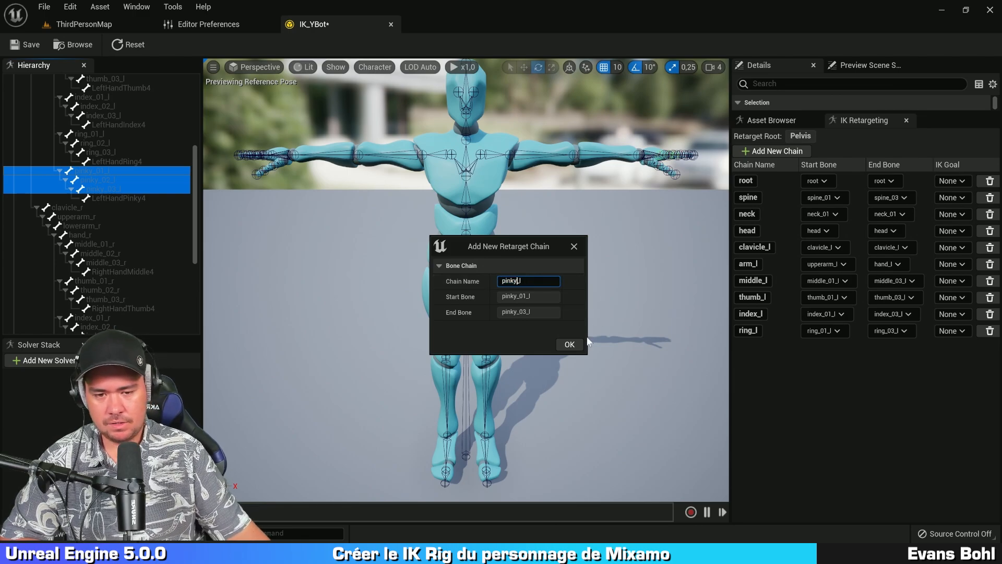
left_click(573, 345)
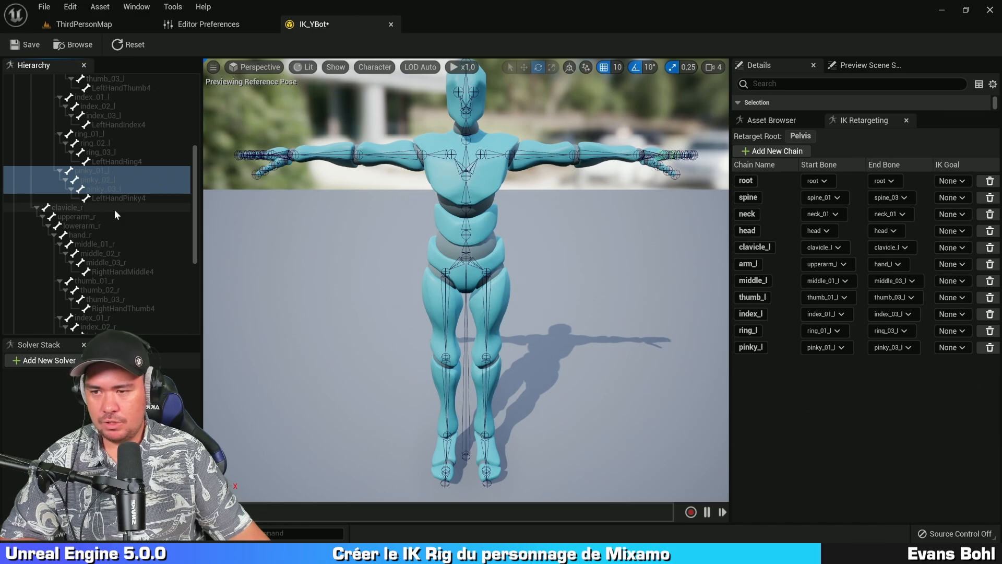
Add a retarget chain named clavicle_r from the right clavicle bone
left_click(96, 208)
scroll(120, 167, "down", 3)
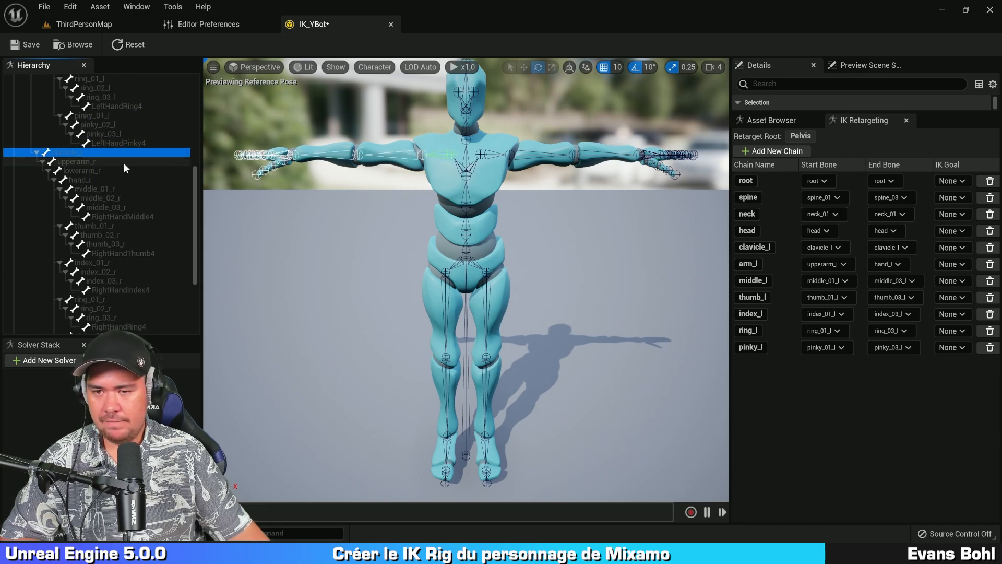
key("c")
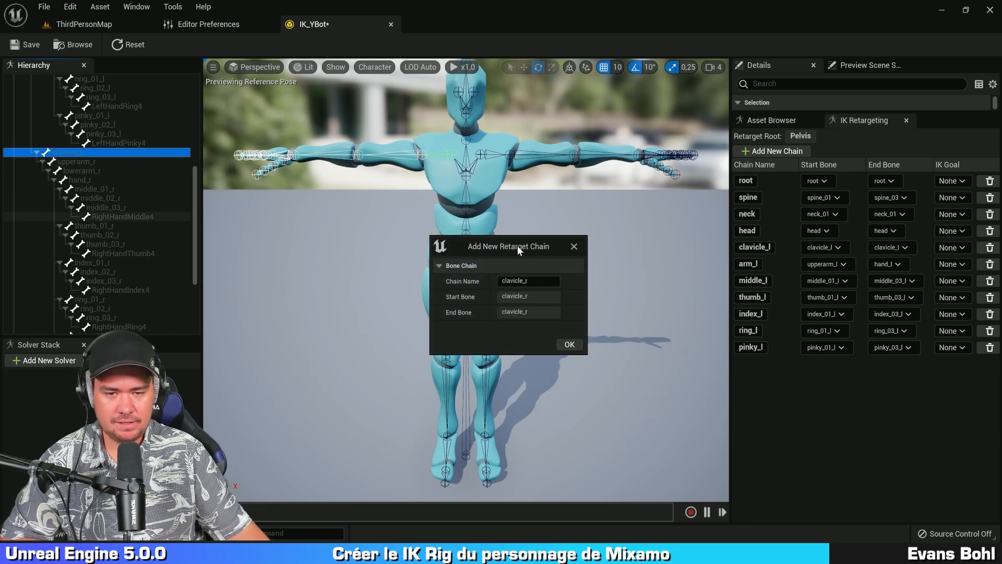
left_click_drag(519, 243, 512, 175)
left_click(562, 276)
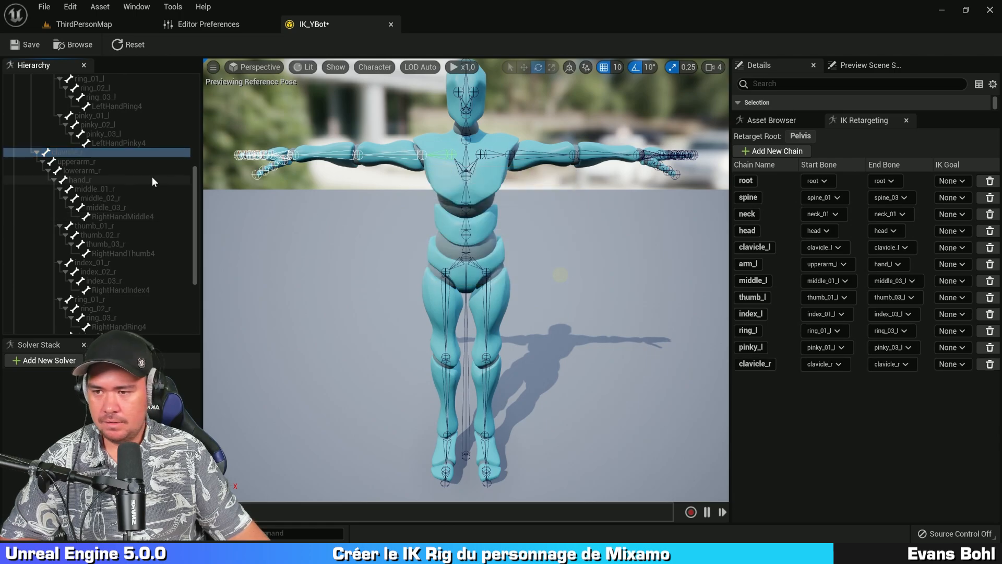
Add a retarget chain named arm_r from upperarm_r to hand_r
left_click(107, 162)
left_click(102, 180, "ctrl")
left_click(102, 180, "shift")
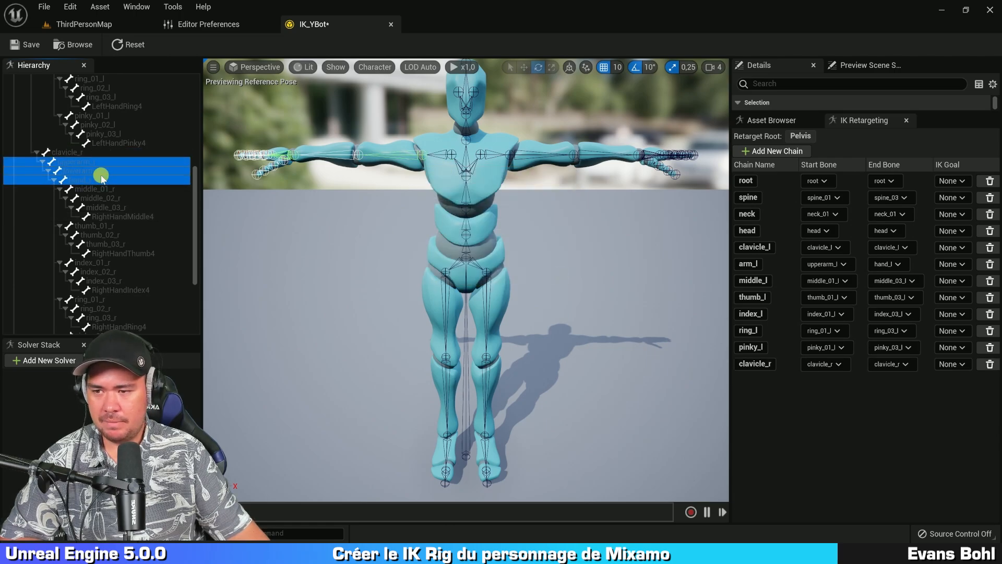
key("c")
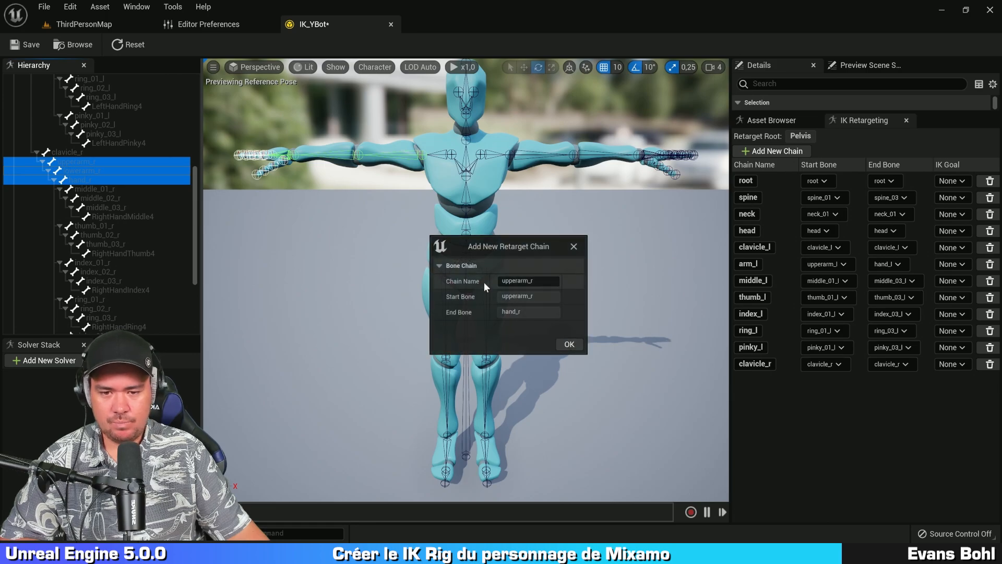
left_click(519, 280)
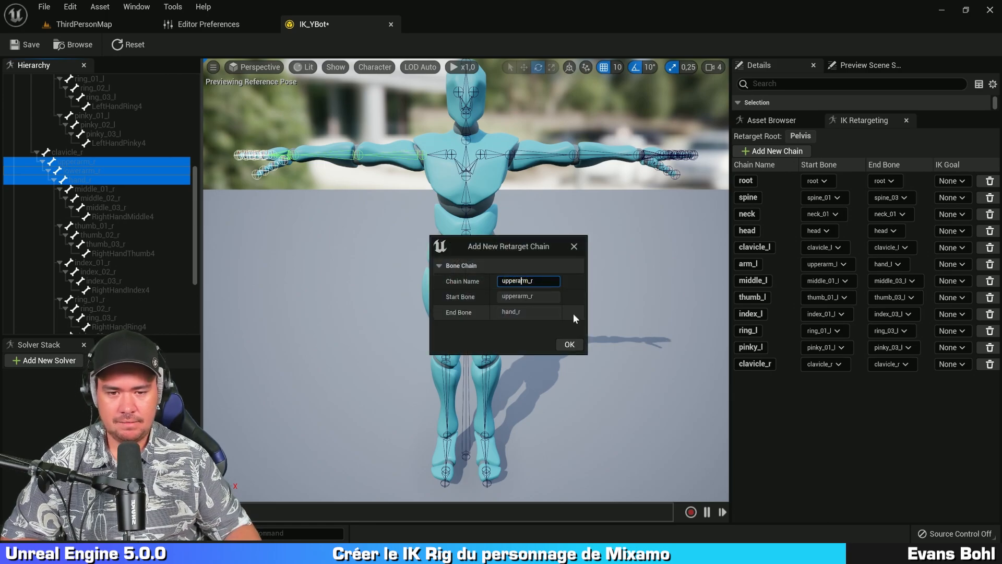
key("shift+Home")
key("BackSpace")
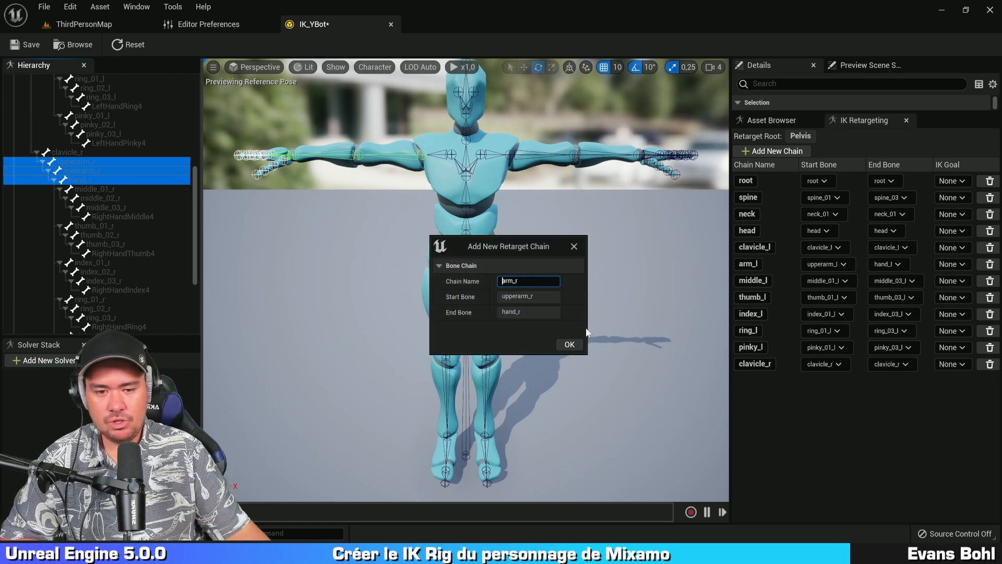
left_click(578, 344)
Add a retarget chain named middle_r from middle_01_r to middle_03_r
left_click(110, 188)
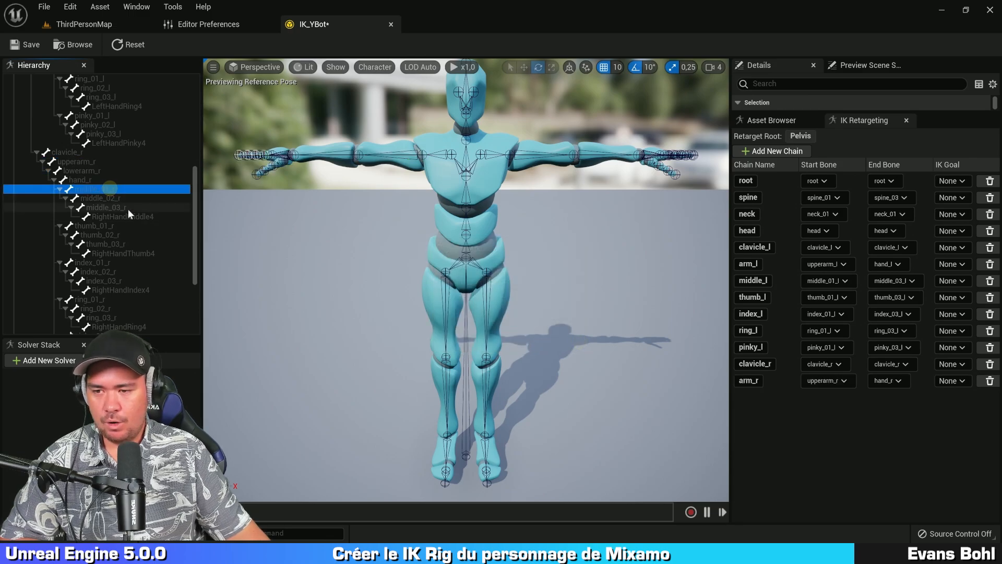
left_click(128, 208, "shift")
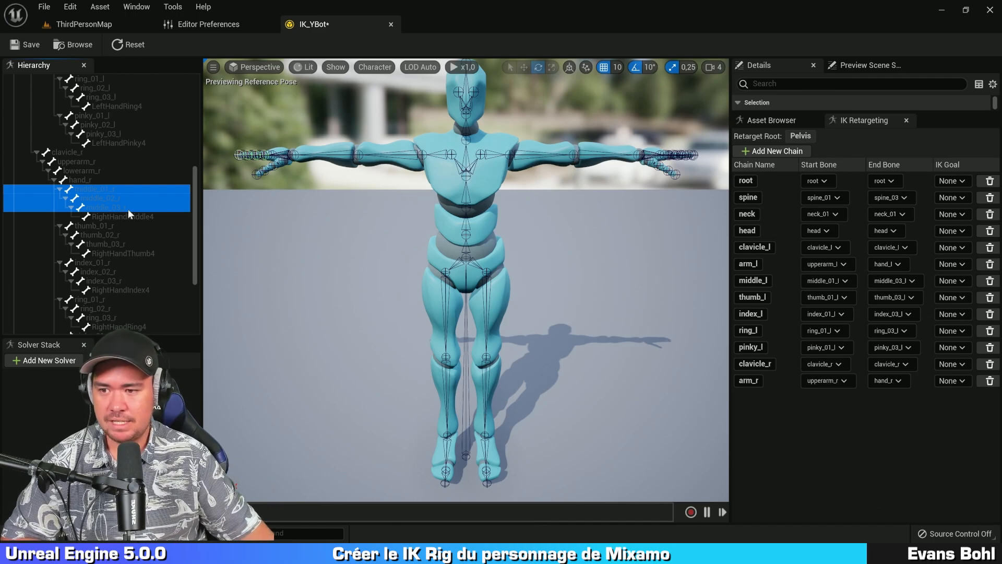
left_click(127, 189)
left_click(137, 209, "shift")
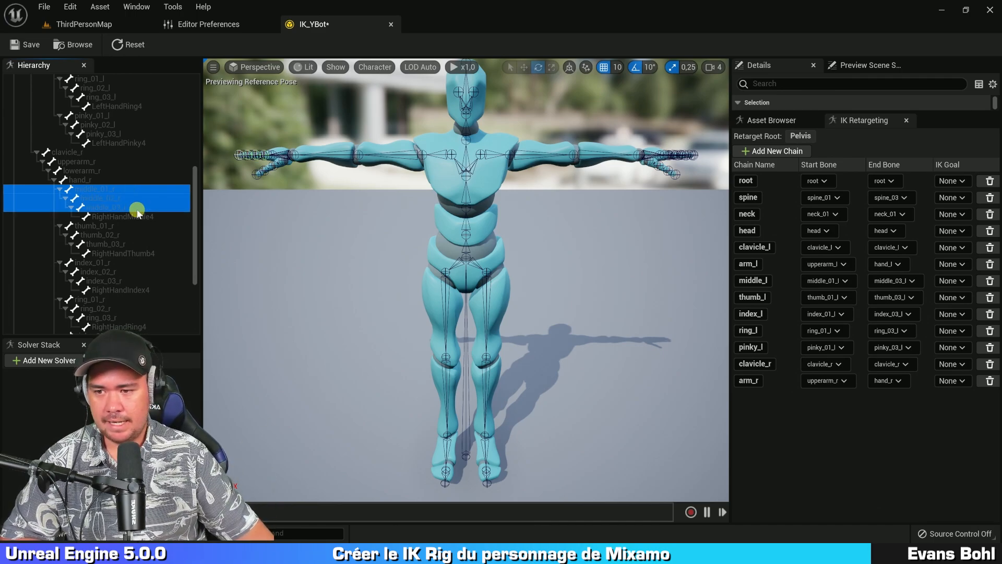
key("c")
left_click(528, 279)
left_click(529, 279)
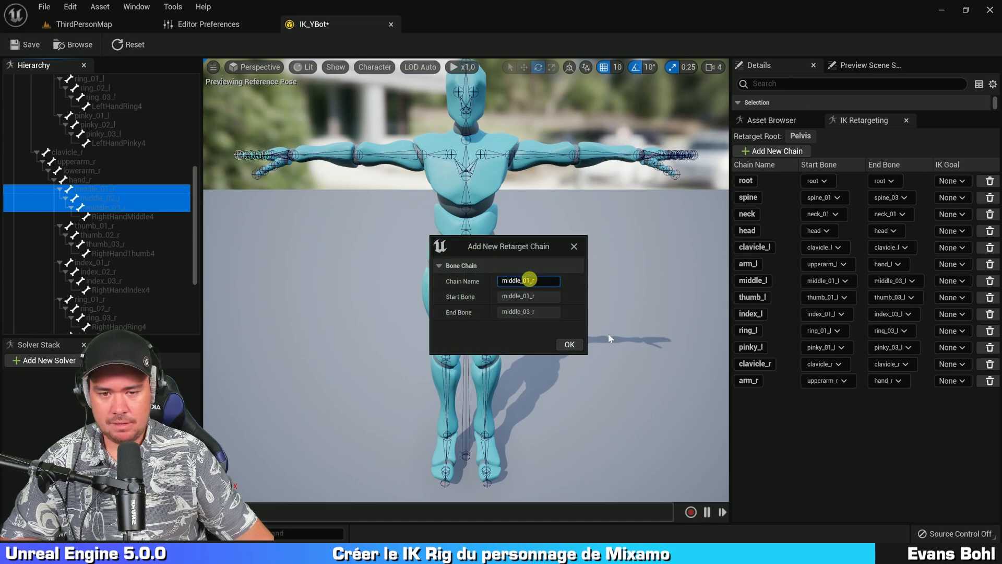
key("BackSpace")
key("BackSpace")
key("BackSpace")
key("Tab")
key("Tab")
key("Tab")
key("Return")
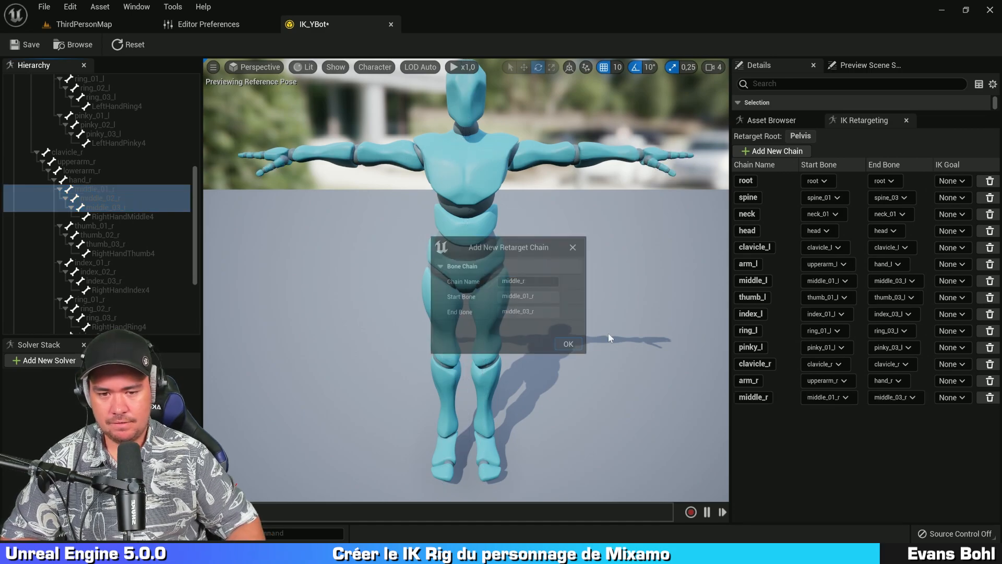
Add a retarget chain named thumb_r from thumb_01_r to thumb_03_r
left_click(161, 226)
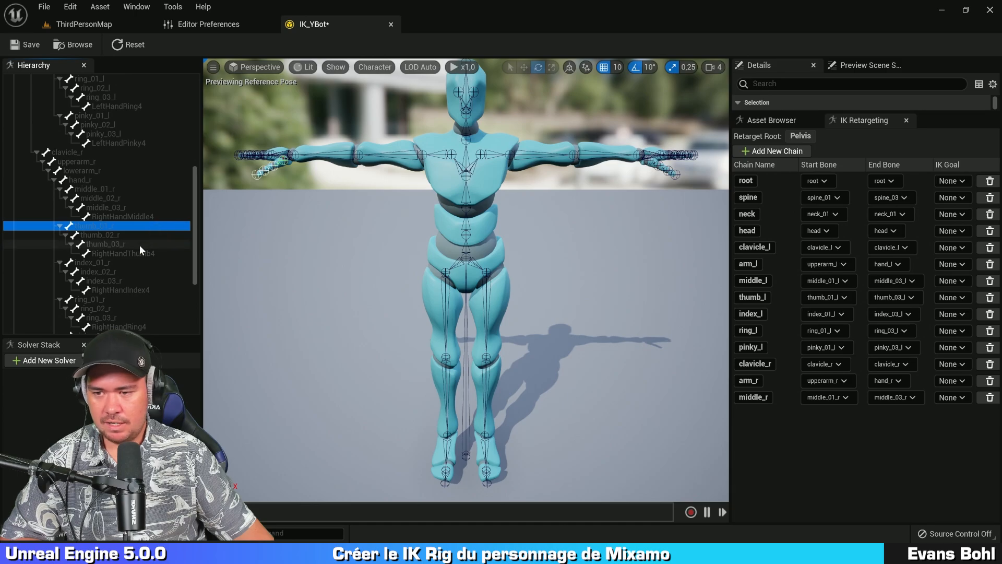
left_click(139, 245, "shift")
key("c")
left_click(526, 280)
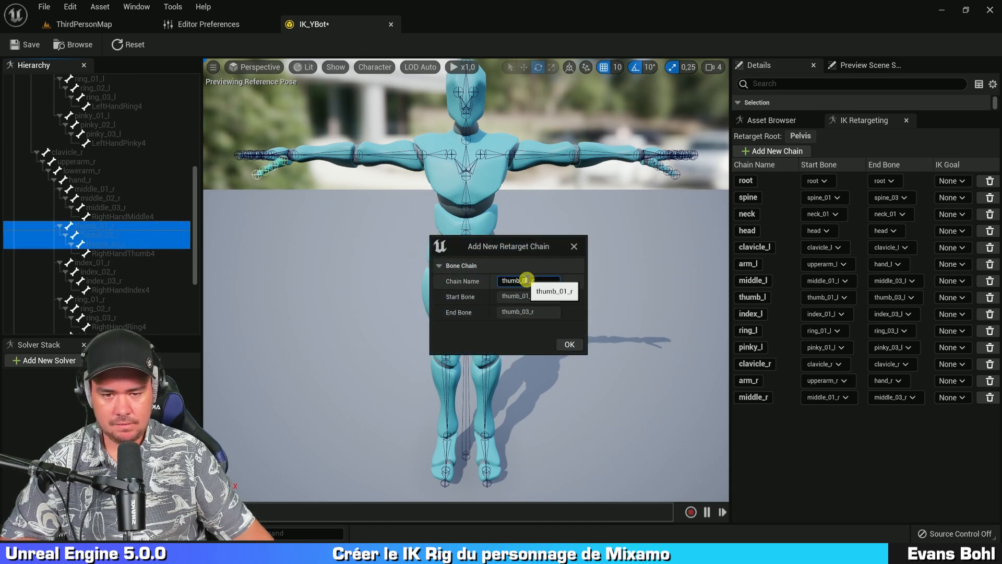
key("BackSpace")
key("BackSpace")
key("BackSpace")
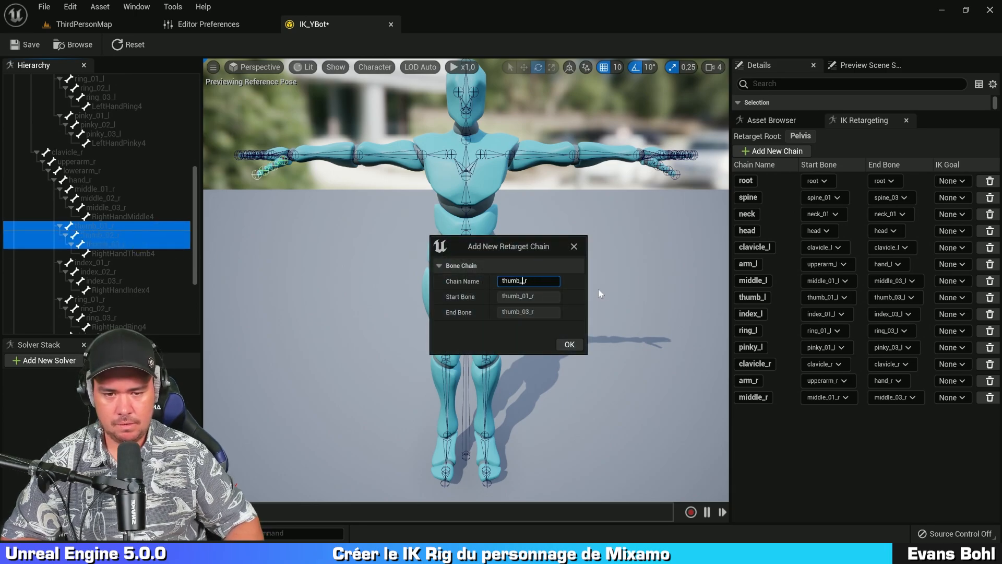
key("BackSpace")
key("Tab")
key("Tab")
key("Tab")
key("Return")
Add a retarget chain named index_r from index_01_r to index_03_r
scroll(75, 193, "down", 2)
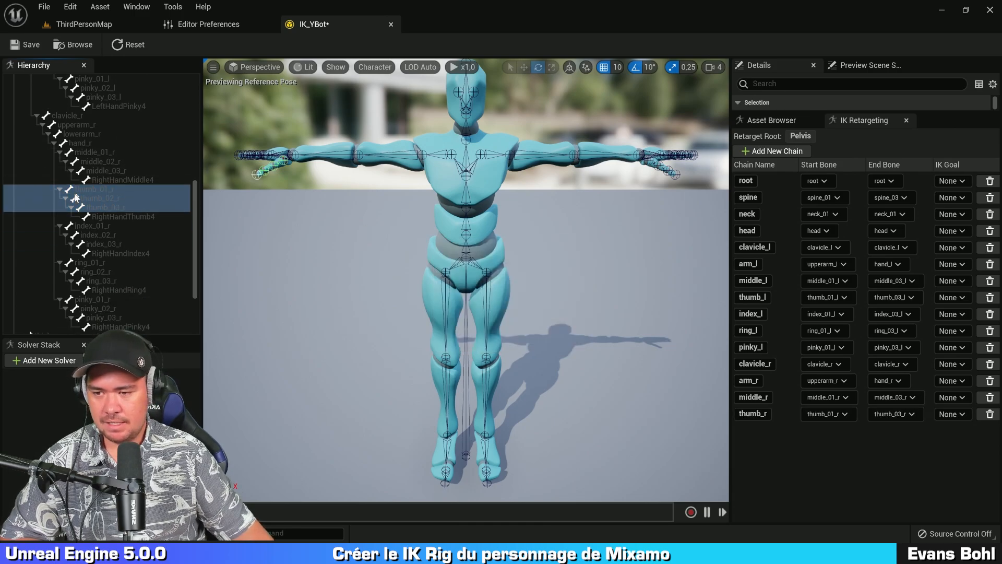
scroll(75, 197, "down", 2)
left_click(94, 152)
left_click(105, 171, "shift")
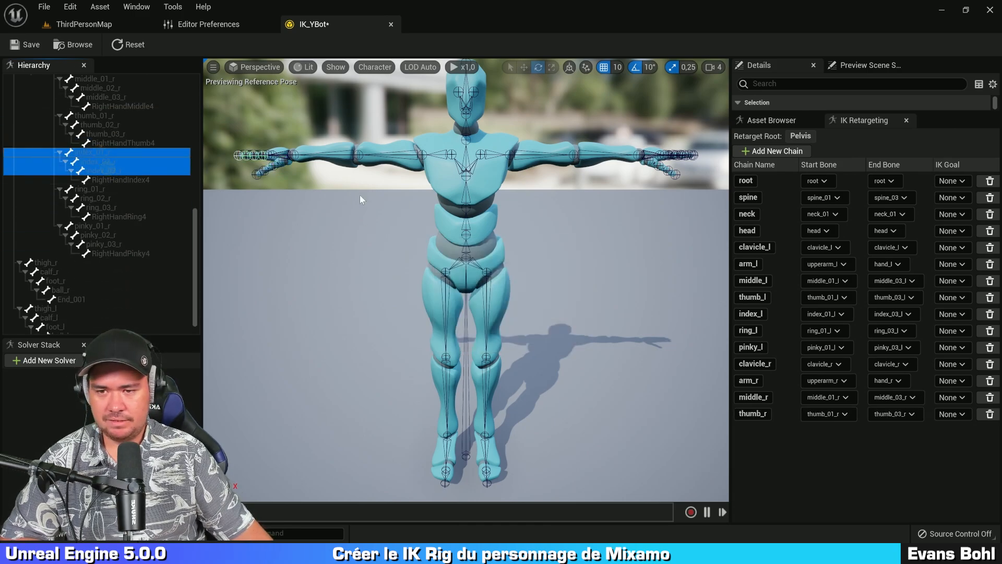
key("c")
left_click(526, 282)
left_click(526, 280)
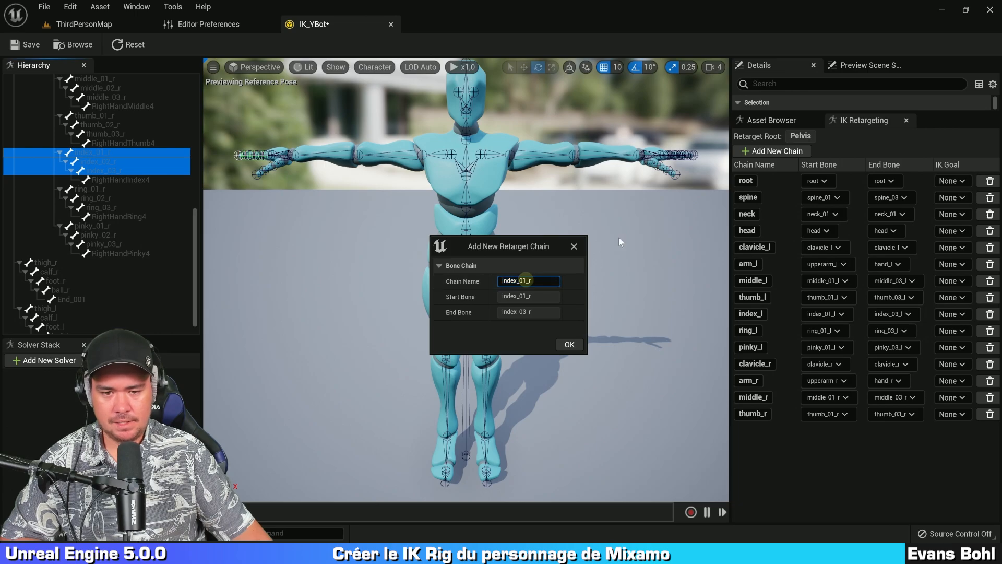
key("BackSpace")
key("BackSpace")
key("BackSpace")
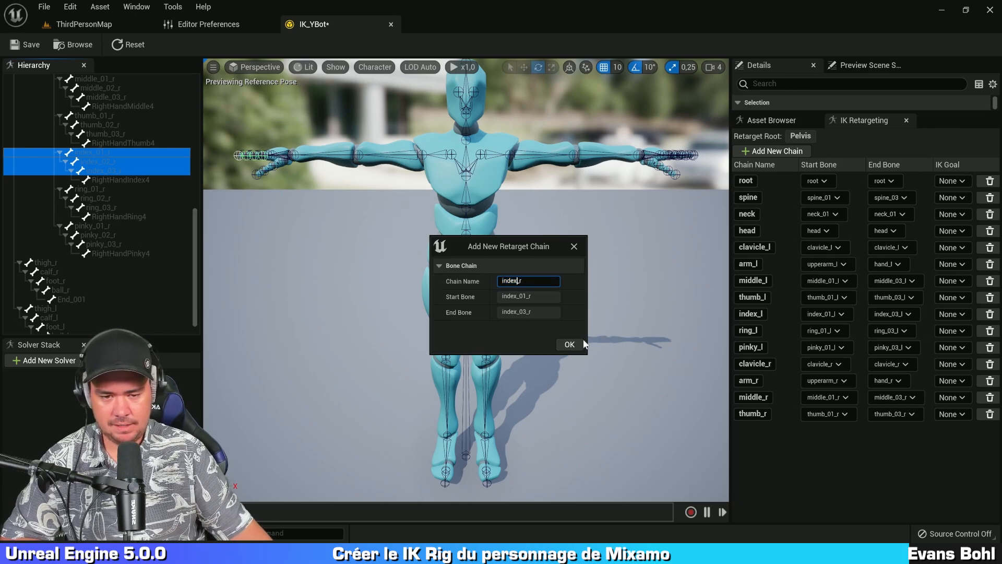
left_click(569, 344)
Add a retarget chain named ring_r from ring_01_r to ring_03_r
left_click(112, 191)
left_click(114, 209, "shift")
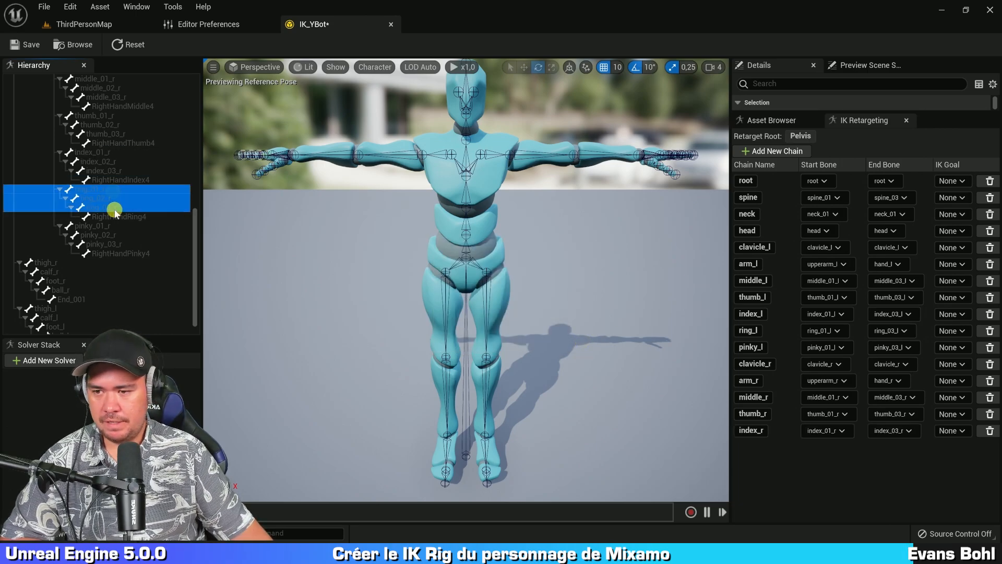
key("c")
left_click(526, 281)
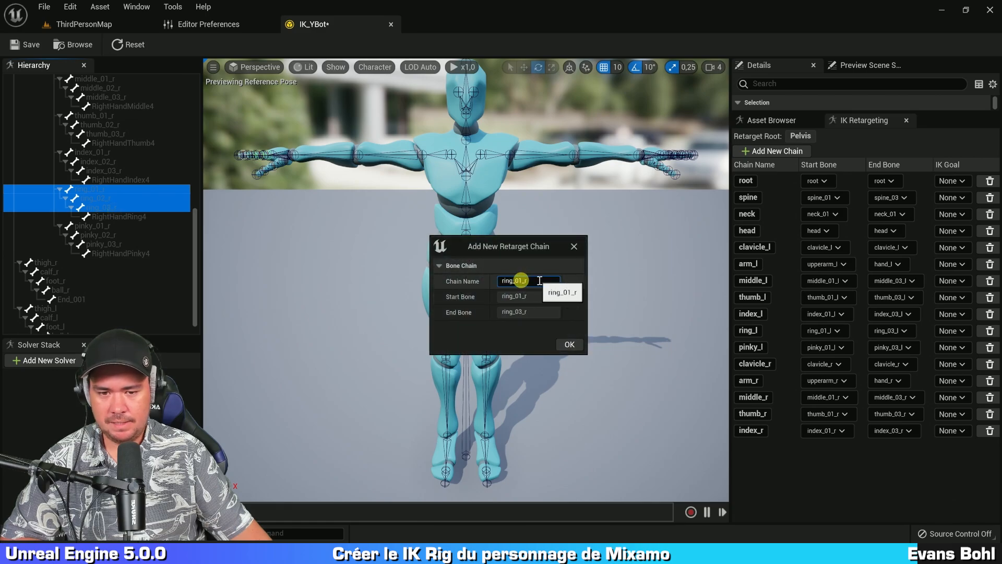
left_click(517, 281)
key("BackSpace")
key("BackSpace")
key("BackSpace")
key("Tab")
key("Tab")
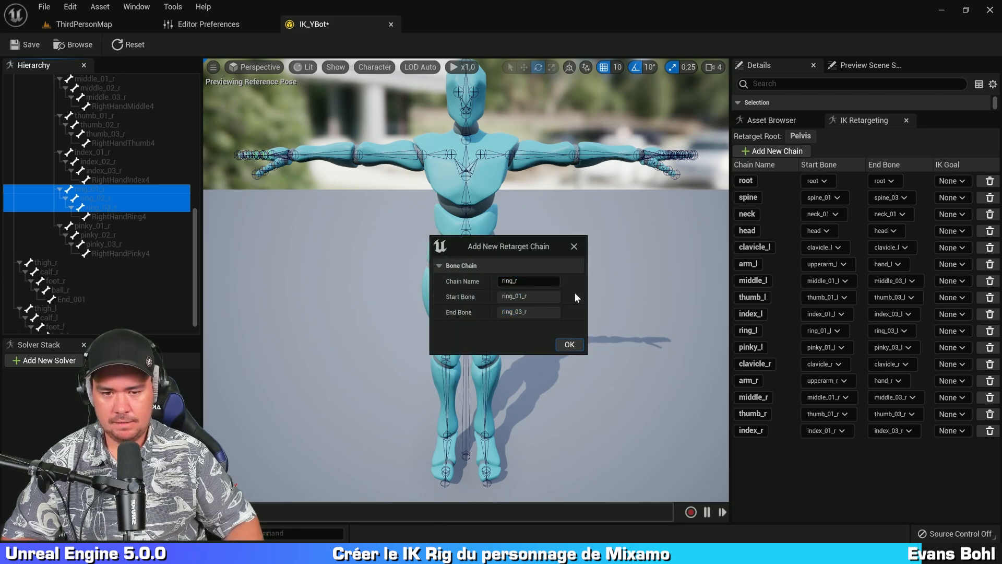
key("Return")
Add a retarget chain named pinky_r from pinky_01_r to pinky_03_r
left_click(96, 225)
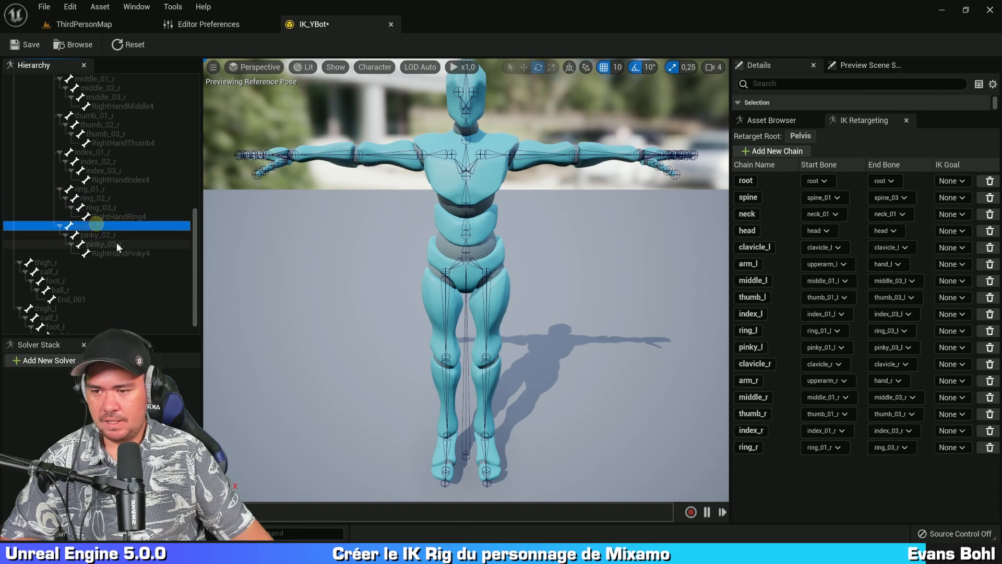
left_click(116, 243, "shift")
key("c")
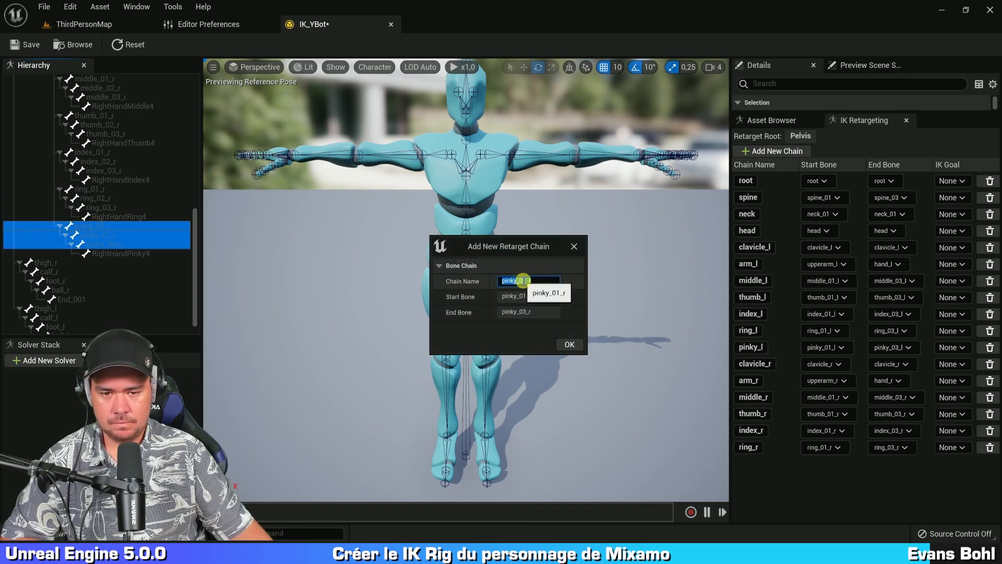
left_click(523, 281)
key("BackSpace")
key("BackSpace")
key("BackSpace")
key("Tab")
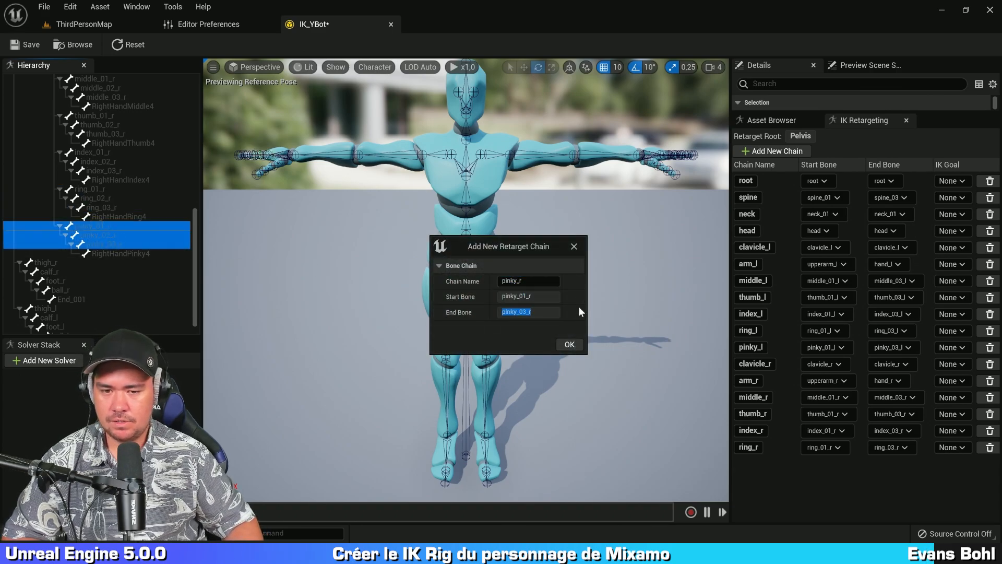
key("Tab")
key("Return")
Add a retarget chain named leg_r from thigh_r to ball_r
scroll(79, 226, "down", 1)
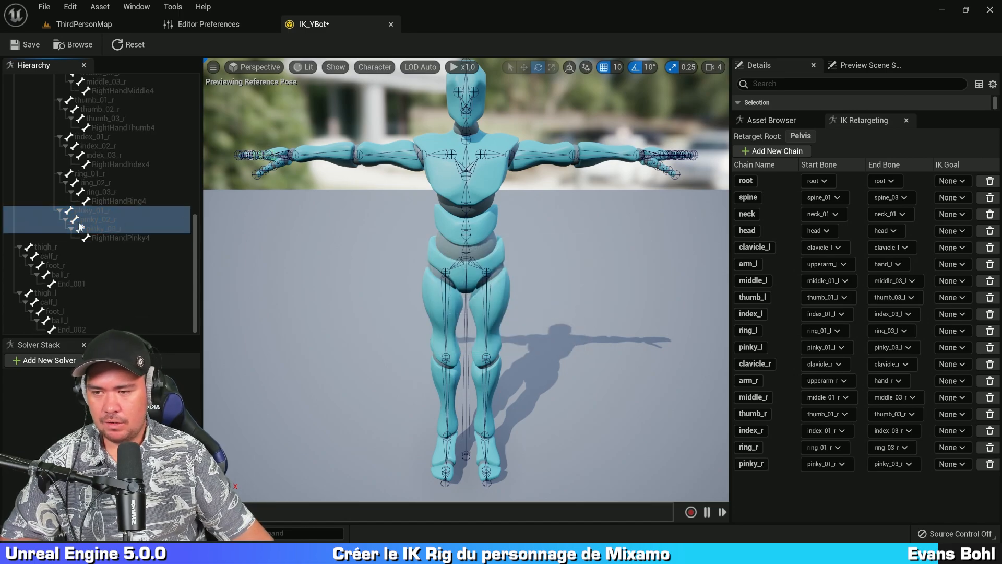
left_click(73, 245)
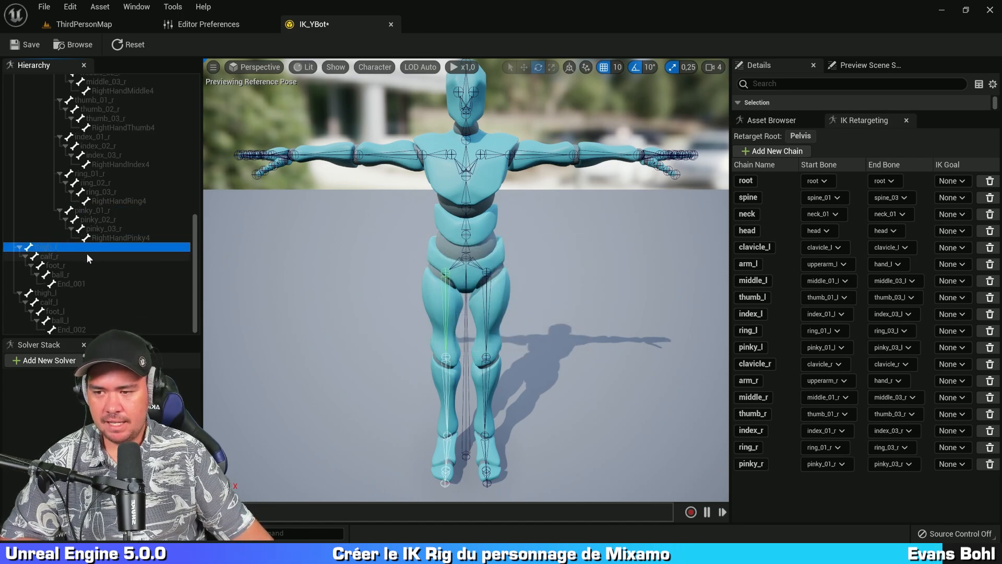
left_click(82, 256, "shift")
left_click(99, 265, "shift")
left_click(102, 275, "shift")
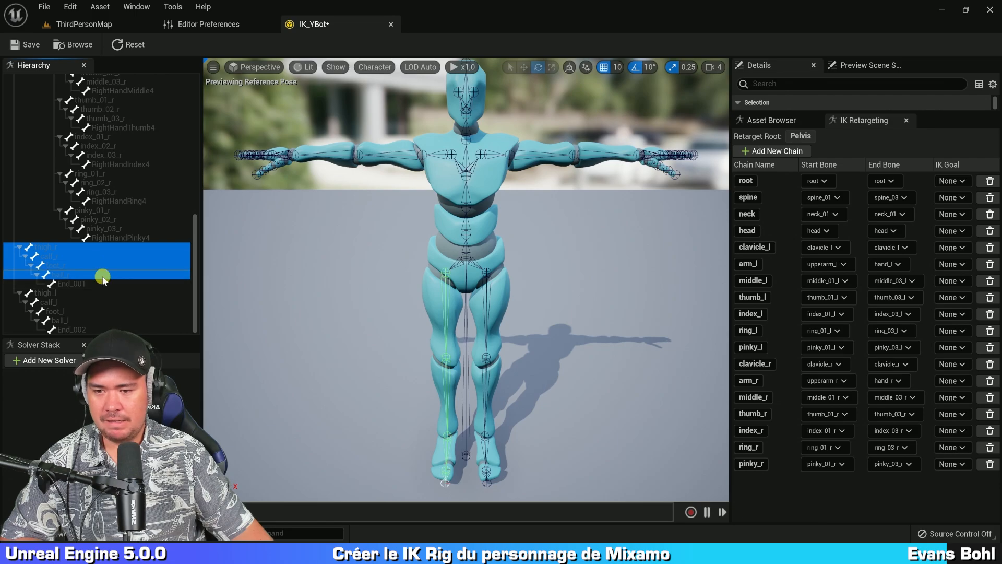
key("alt+c")
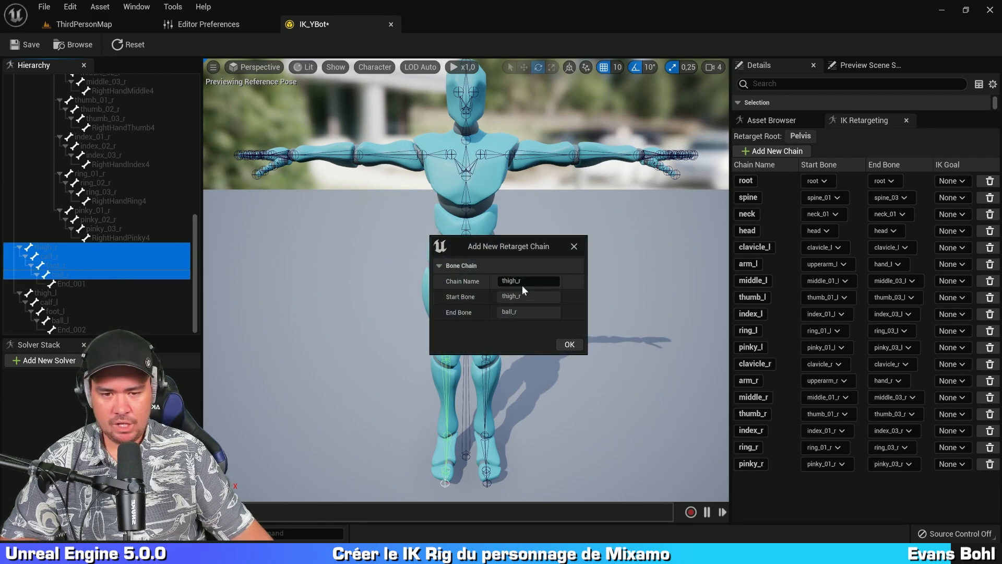
left_click(524, 282)
type("leg_r")
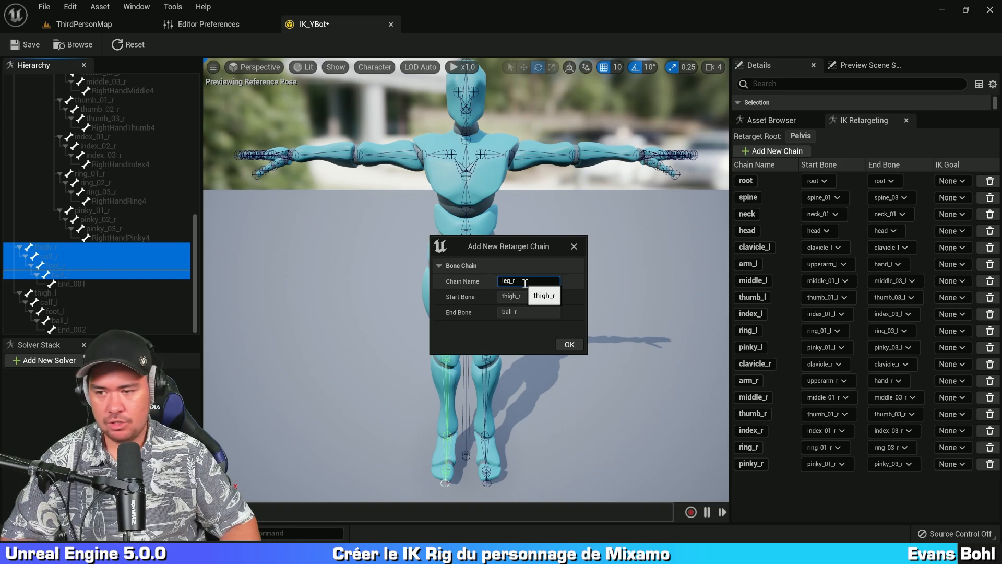
key("Return")
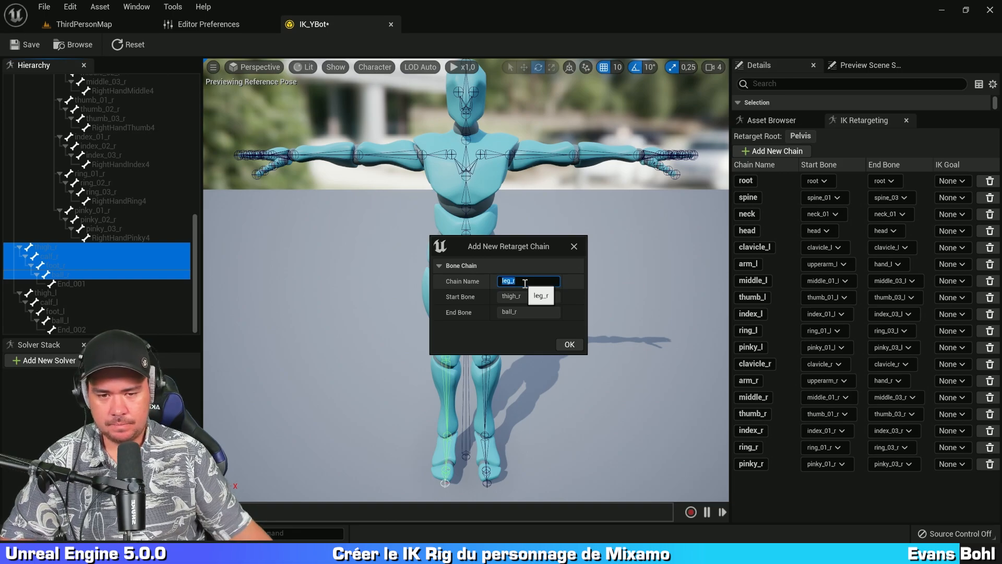
left_click(570, 344)
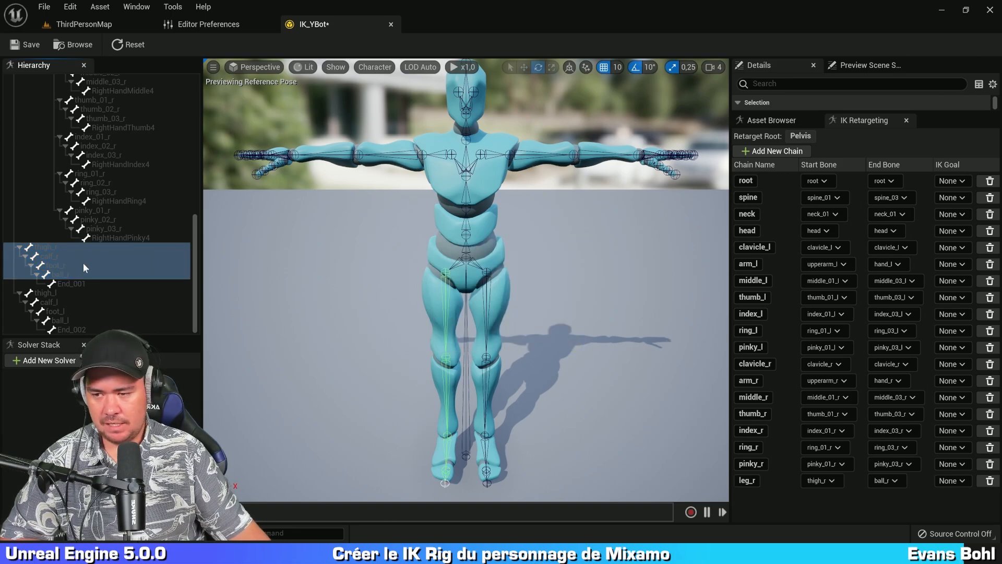
Add a retarget chain named leg_l from thigh_l to ball_l
left_click(55, 295)
left_click(72, 301, "ctrl")
left_click(76, 312, "ctrl")
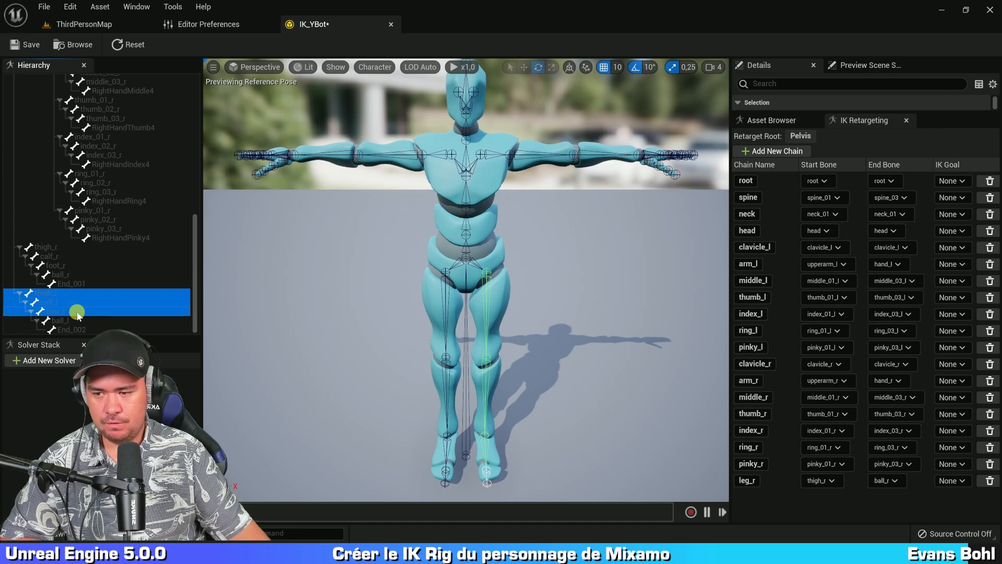
left_click(81, 320, "ctrl")
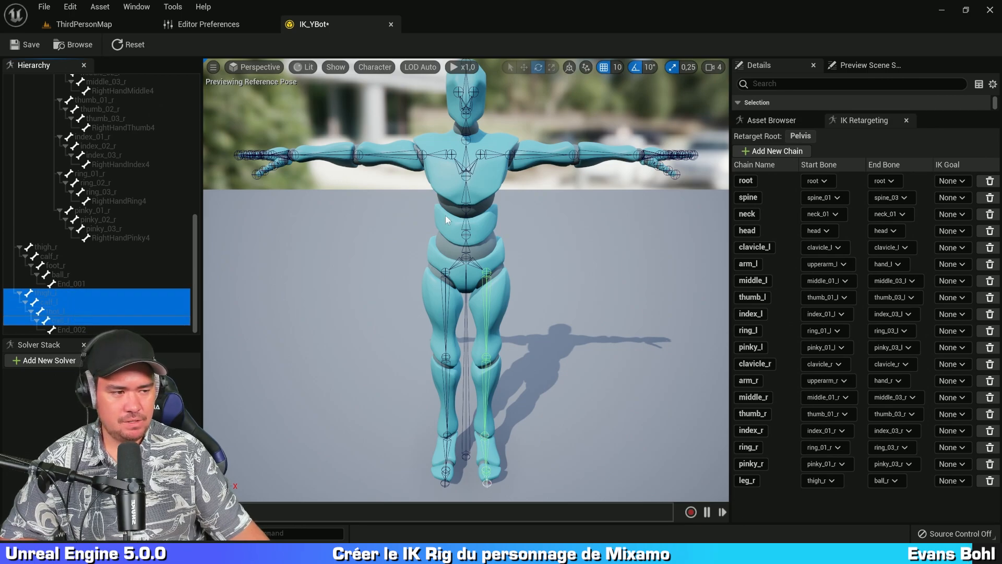
key("c")
left_click(518, 281)
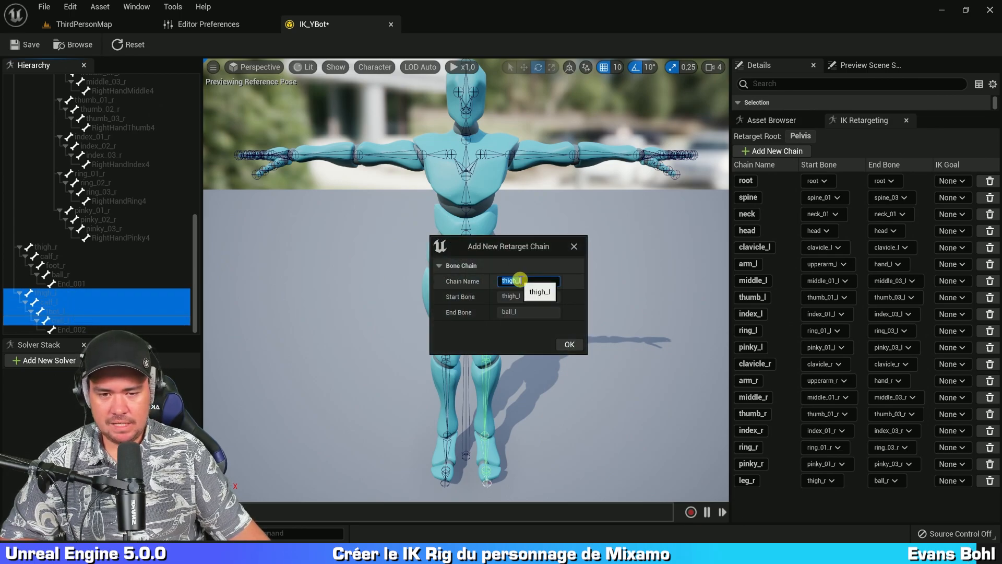
type("leg_l")
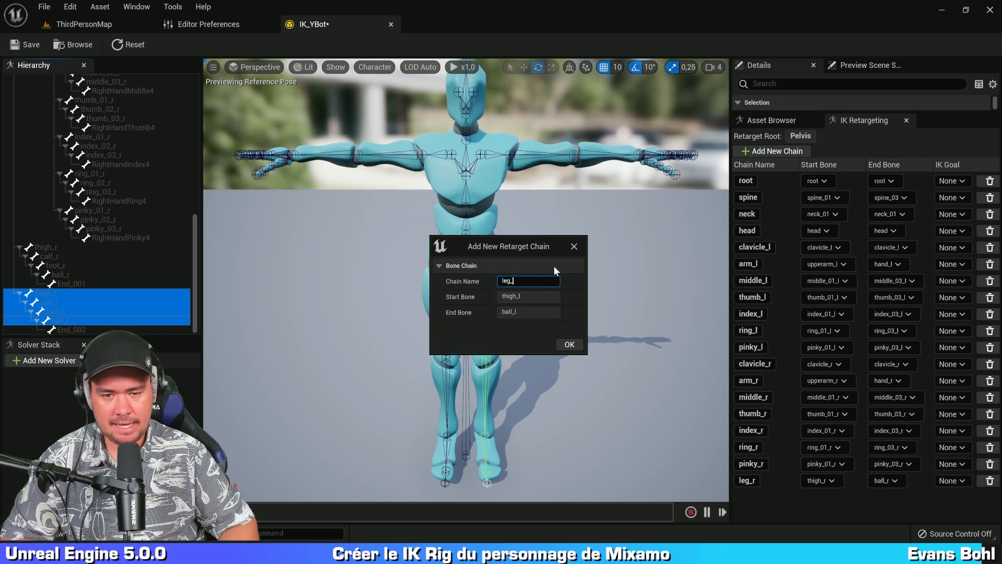
left_click(567, 344)
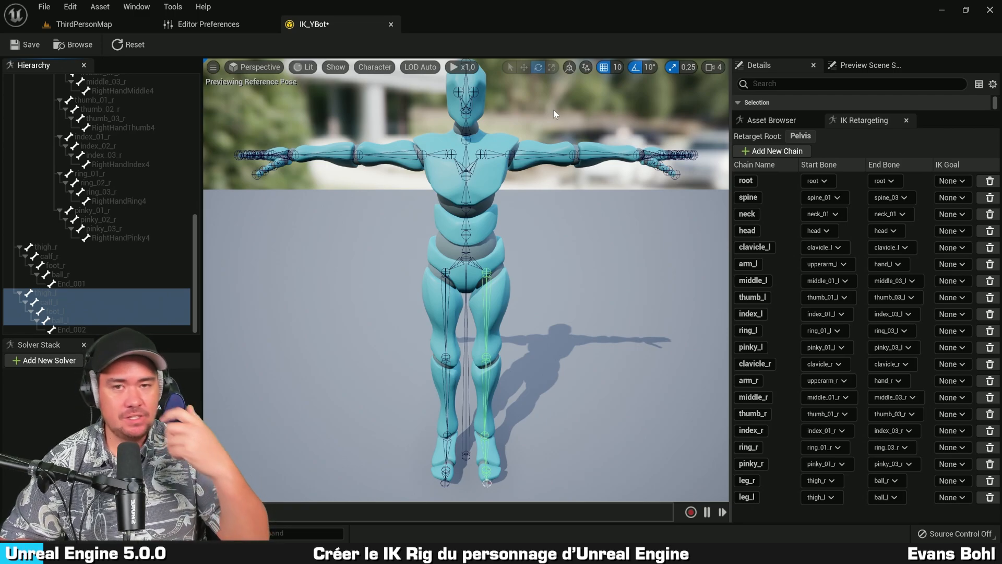
Clear the bone selection and open the Rigs folder in the project content
scroll(553, 109, "down", 4)
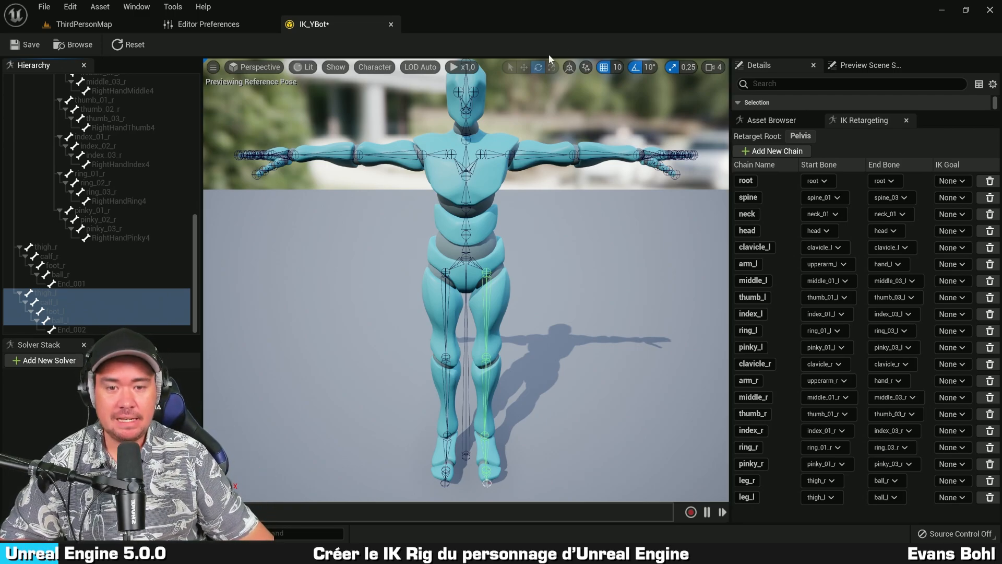
left_click(565, 252)
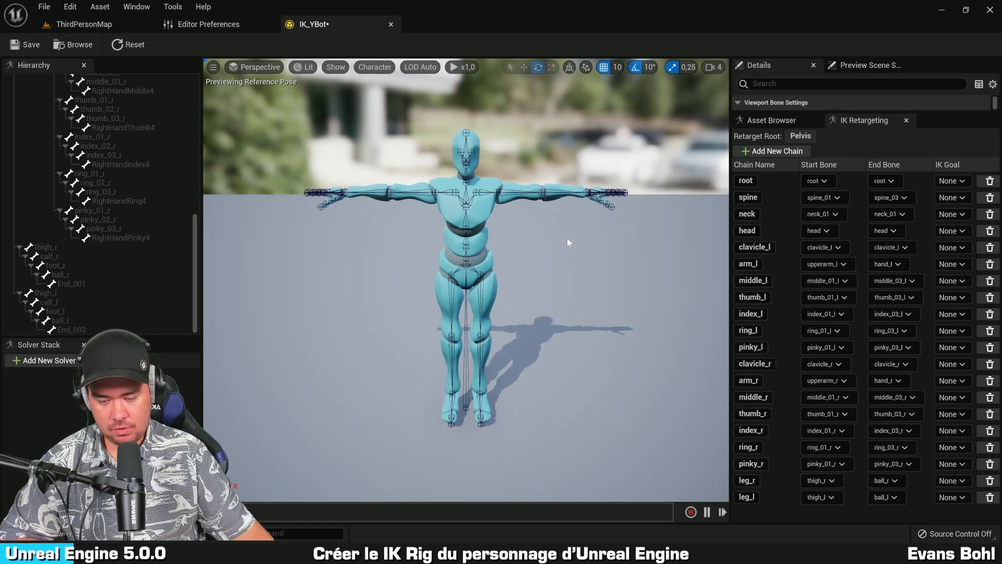
key("ctrl+space")
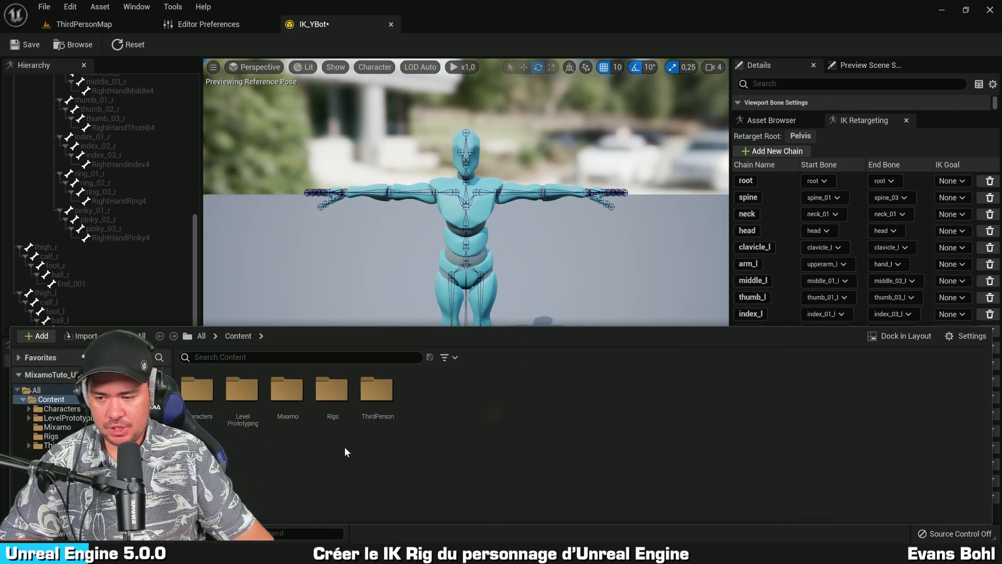
double_click(331, 396)
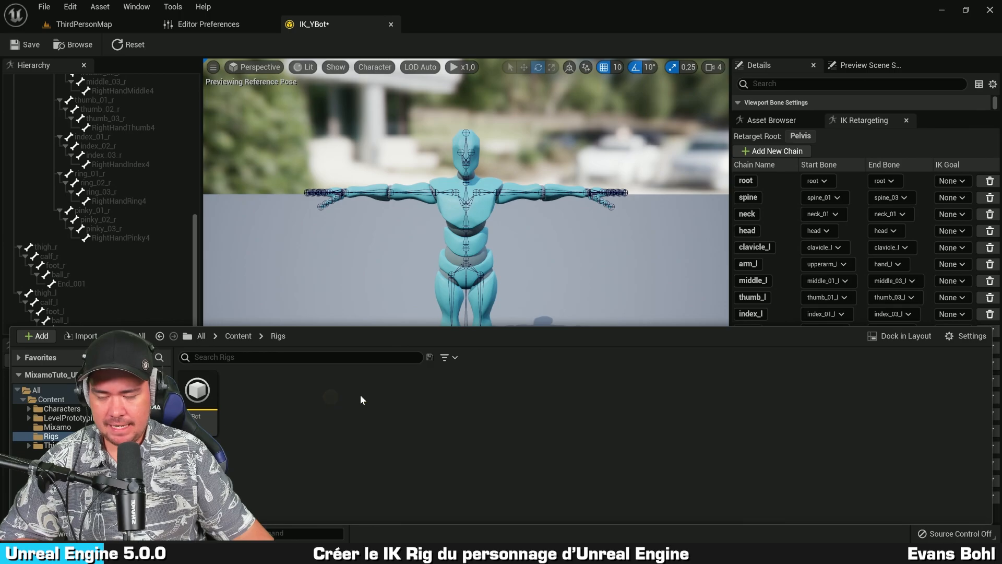
Create an IK Rig from the SKM_Manny_Simple skeletal mesh in the Rigs folder, name it IK_Manny, and open it
right_click(342, 391)
mouse_move(343, 392)
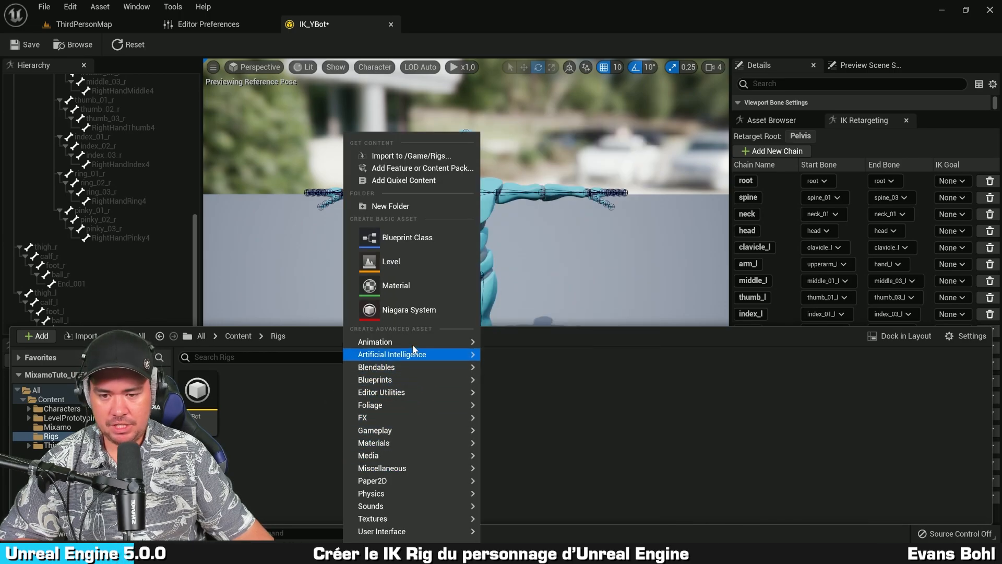
mouse_move(381, 342)
scroll(537, 344, "down", 3)
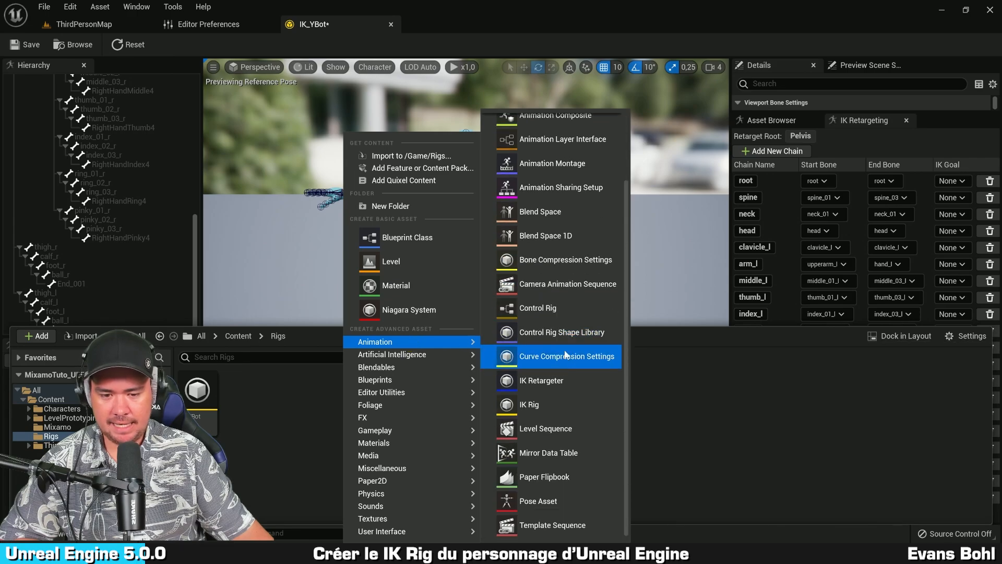
left_click(550, 405)
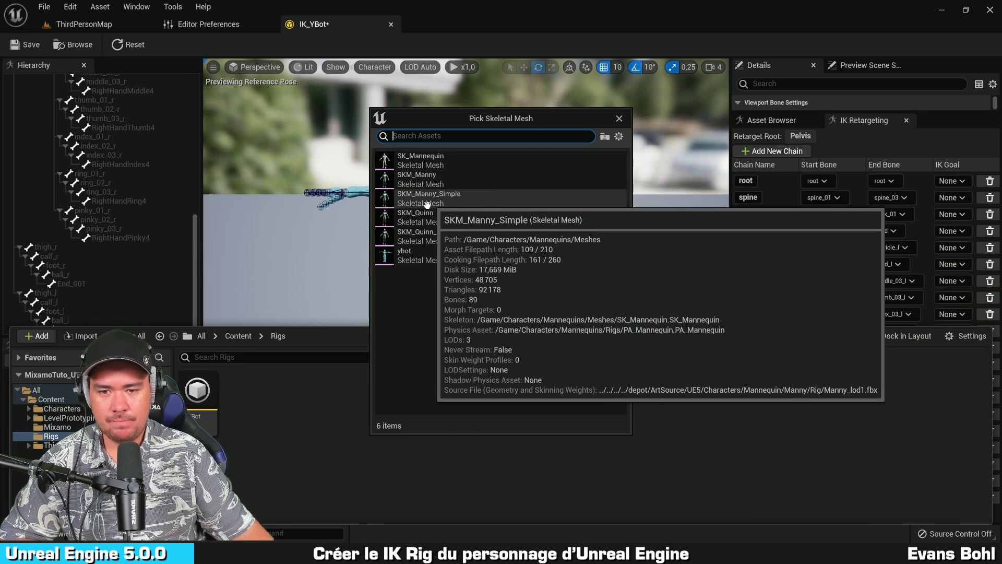
left_click(408, 201)
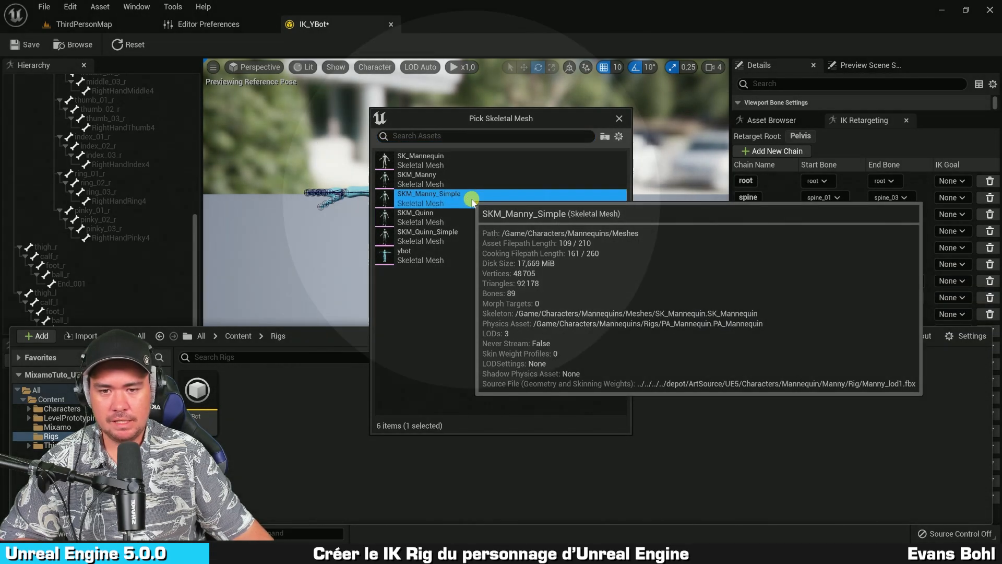
type("I")
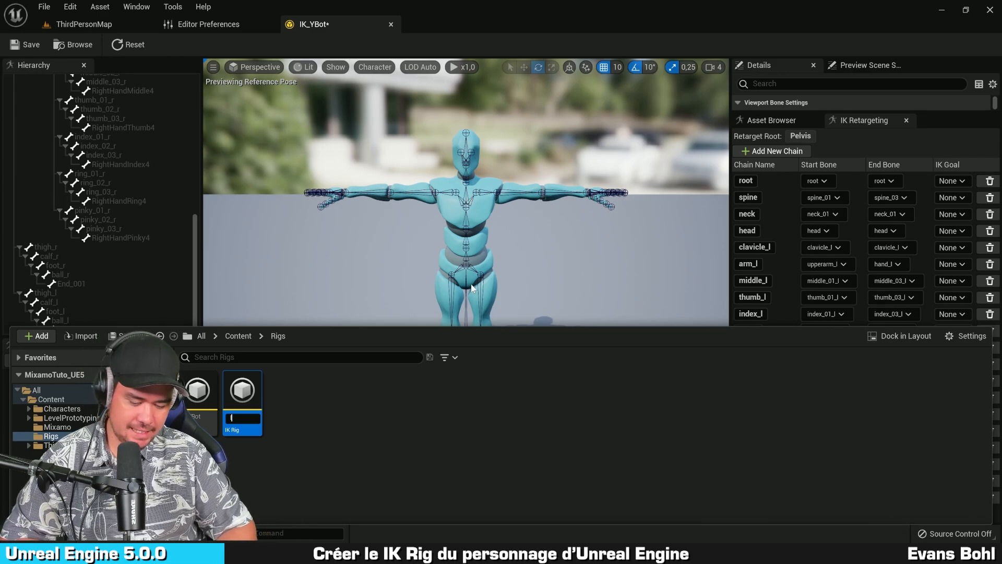
type("K_Manny")
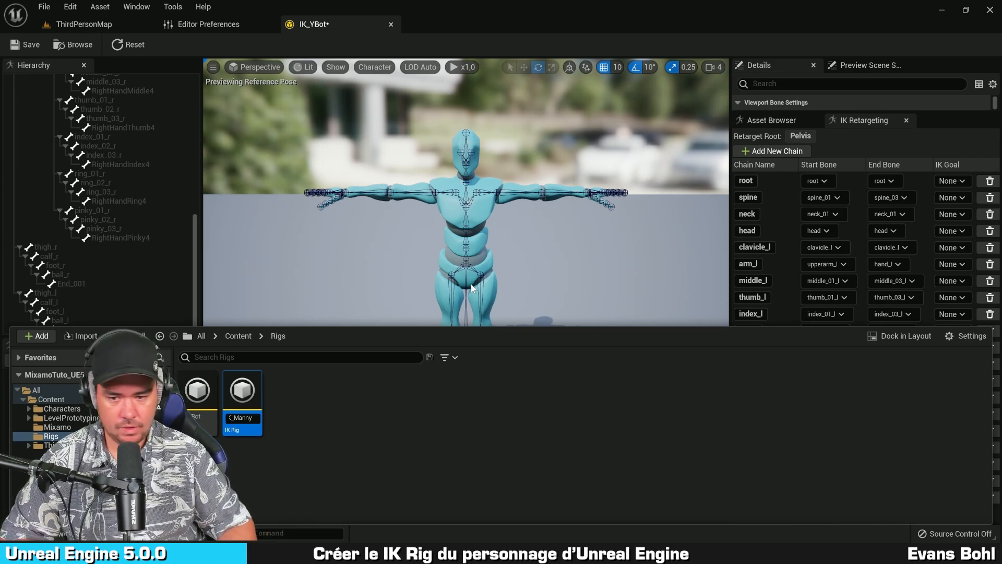
key("Return")
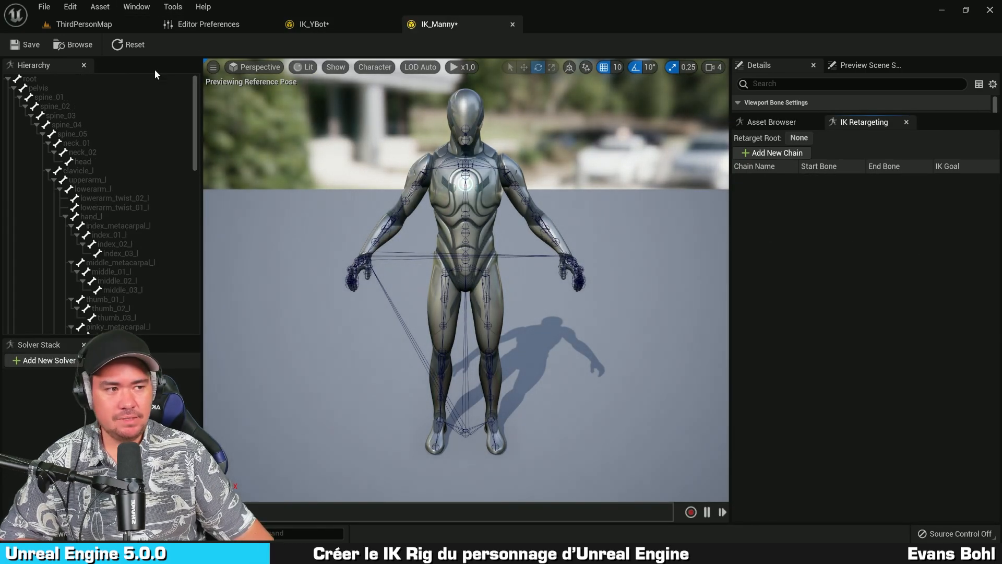
Set the pelvis bone as the retarget root of IK_Manny
left_click(38, 87)
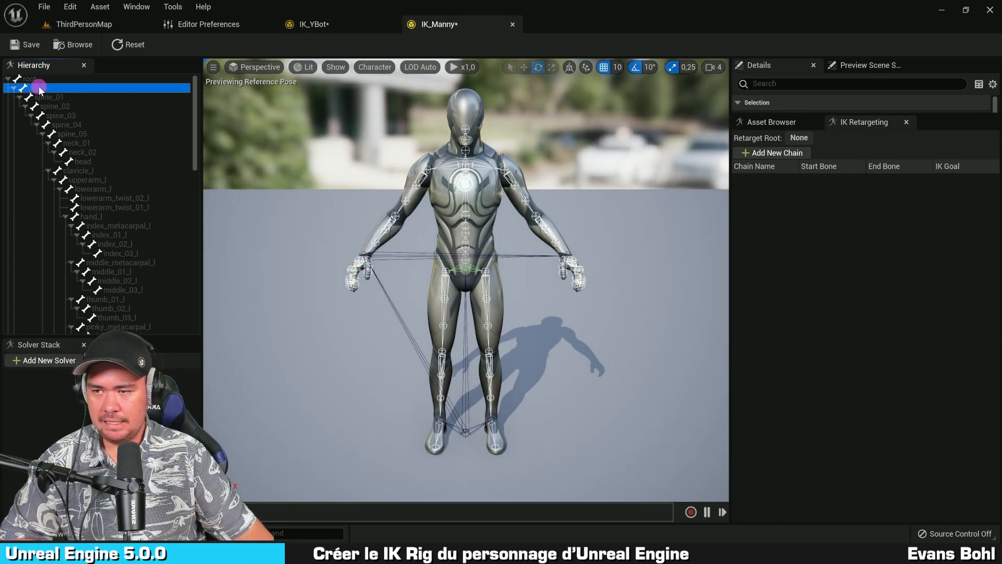
right_click(38, 87)
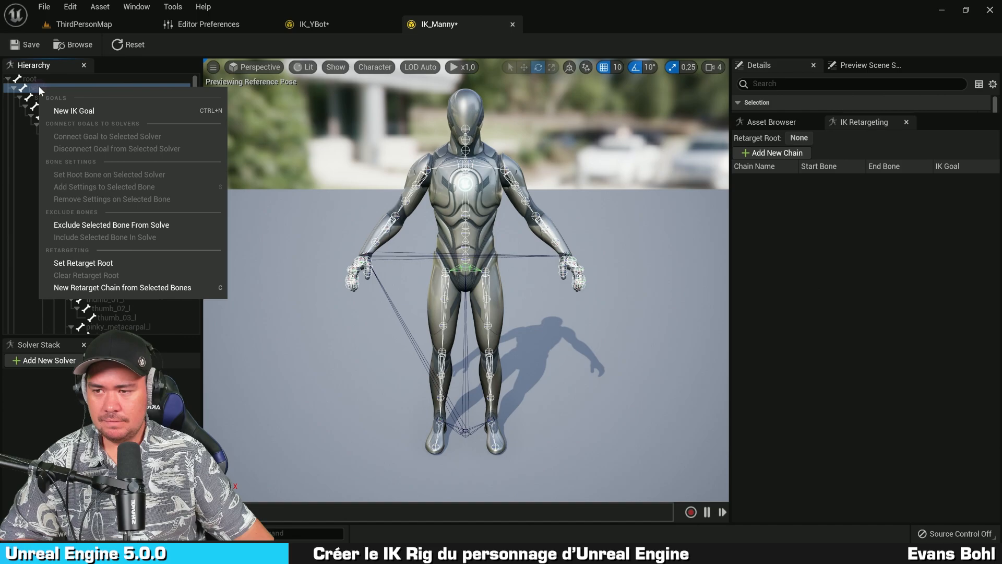
left_click(117, 263)
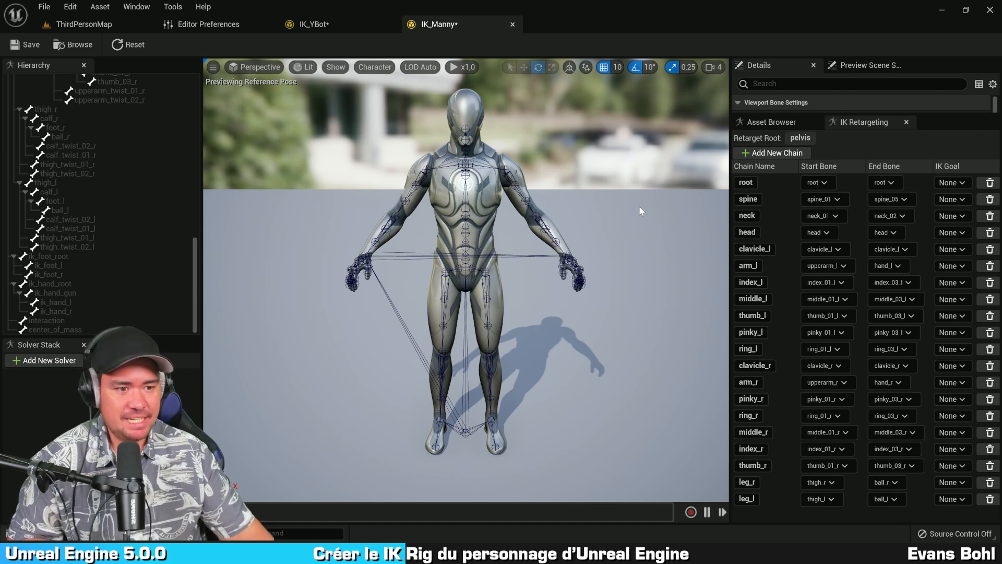
Adjust the width of the IK_Manny viewport and set its camera speed to 2
left_click_drag(730, 138, 649, 138)
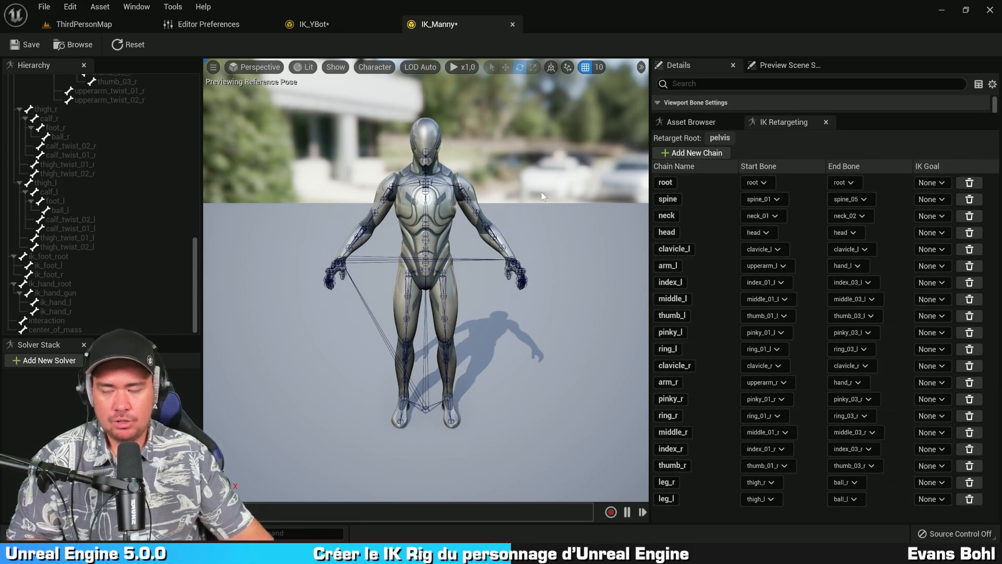
right_click_drag(540, 161, 486, 150)
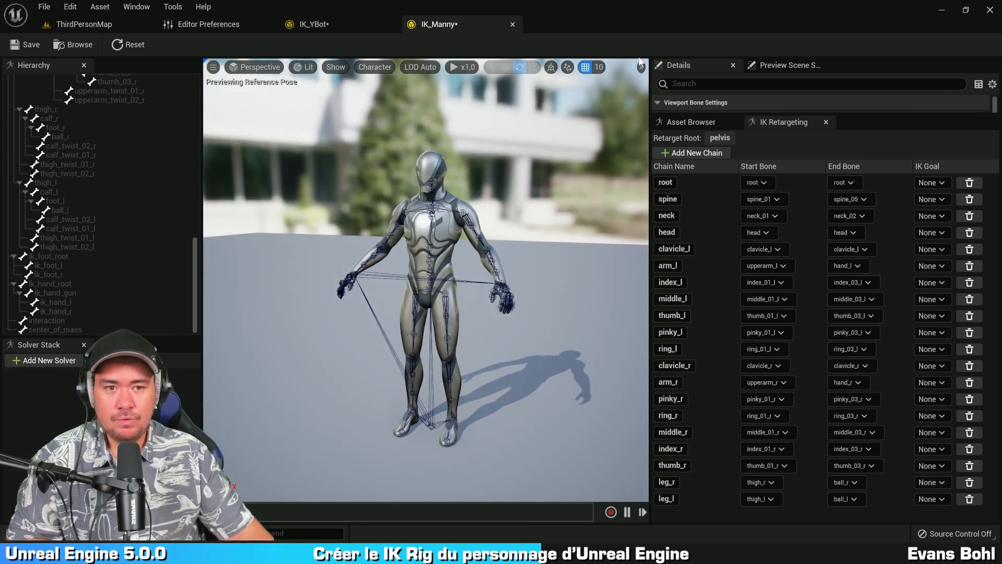
left_click(653, 93)
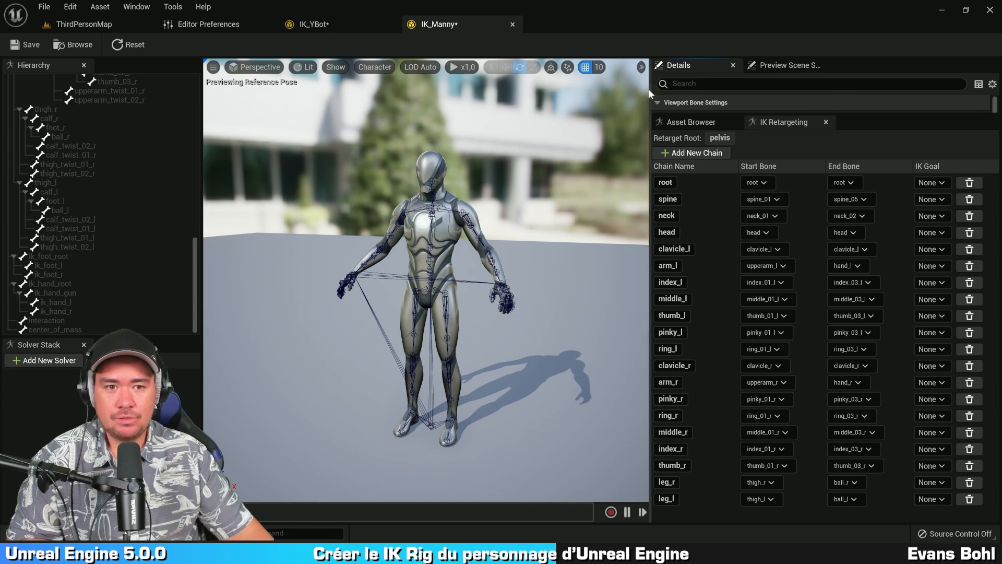
left_click_drag(653, 92, 742, 92)
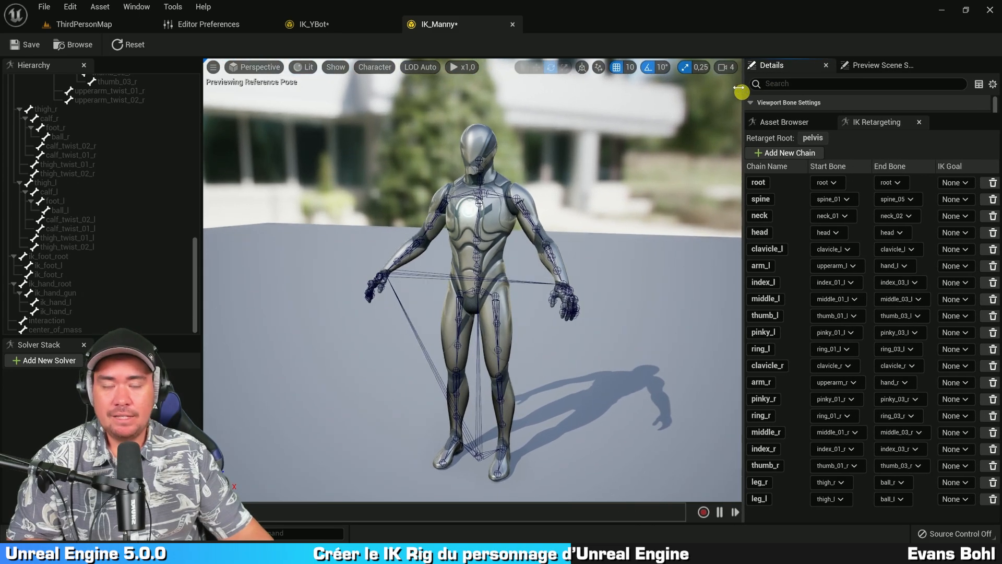
left_click(725, 67)
left_click(741, 94)
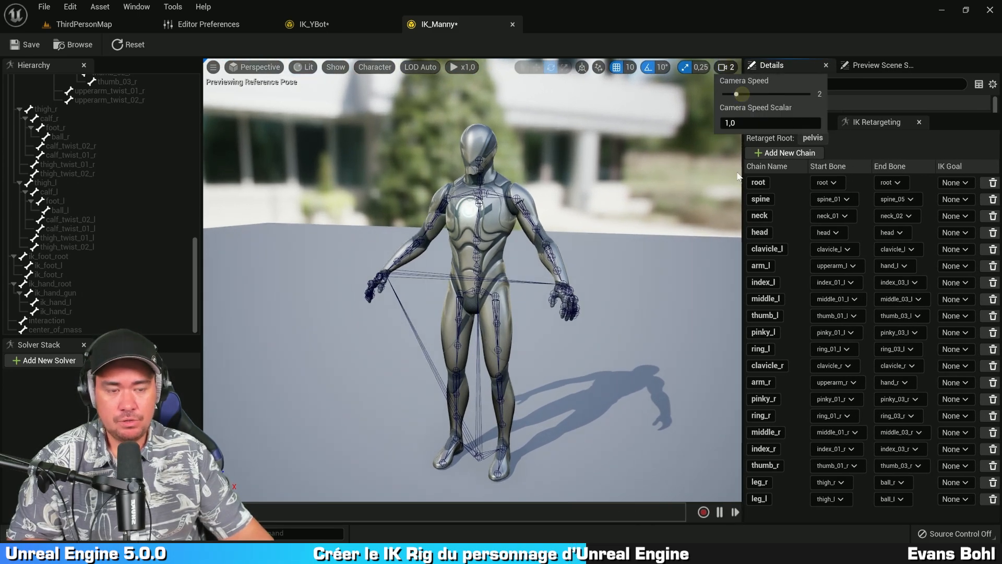
Inspect the arm_l and spine retarget chains on the Manny mesh
left_click(794, 265)
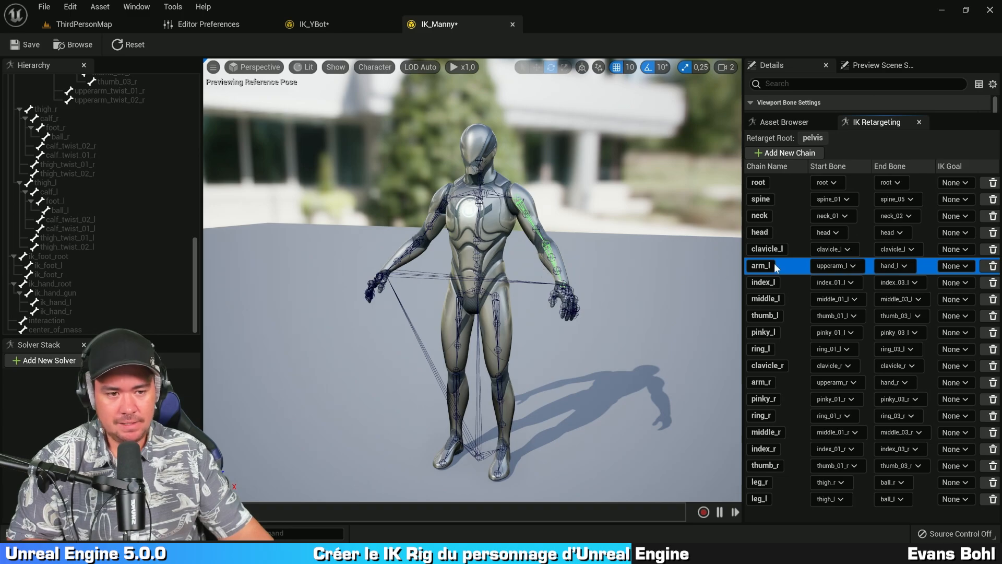
left_click(787, 197)
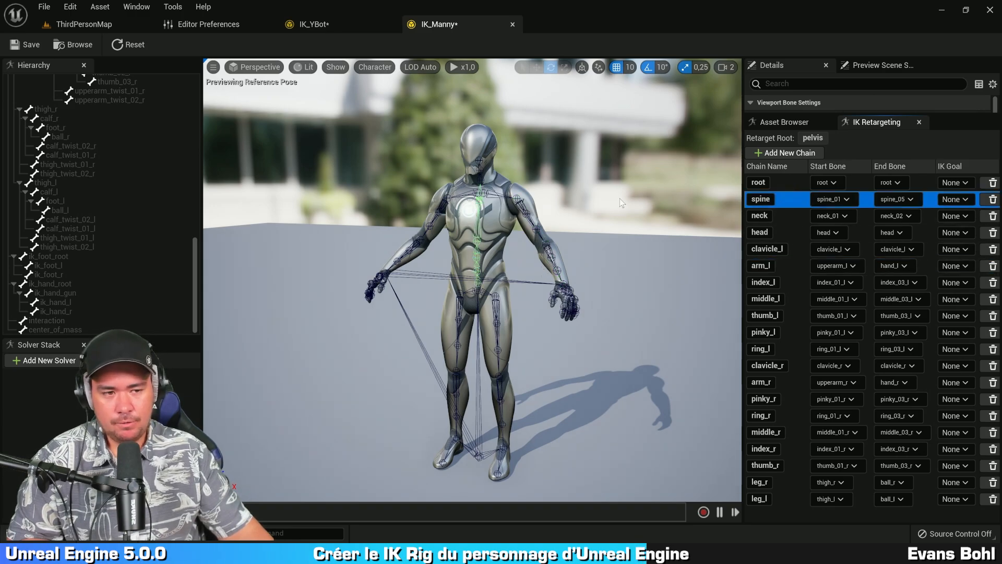
right_click_drag(600, 197, 596, 197)
key("w")
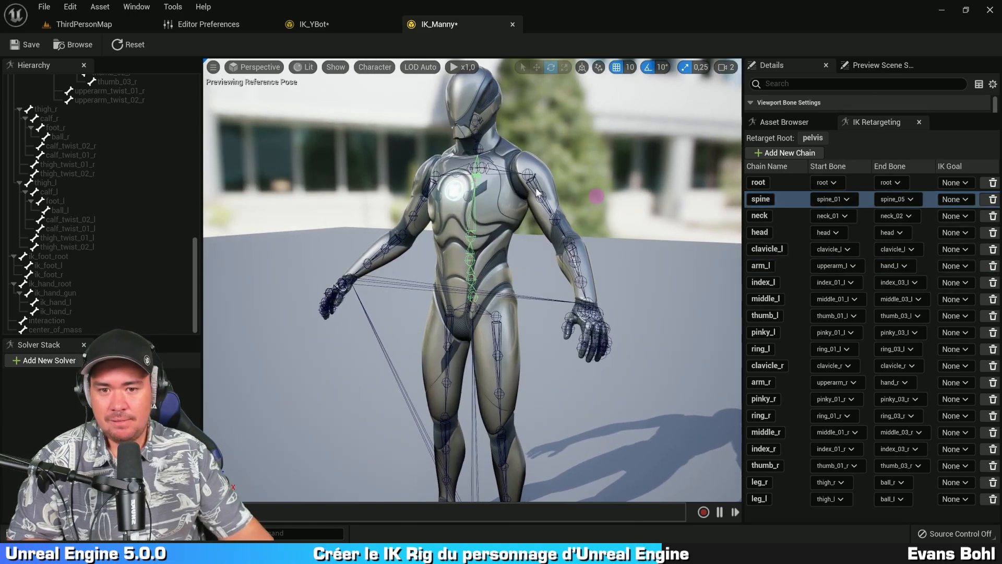
Compare the spine chain and spine bones of IK_YBot with those of IK_Manny
left_click(313, 24)
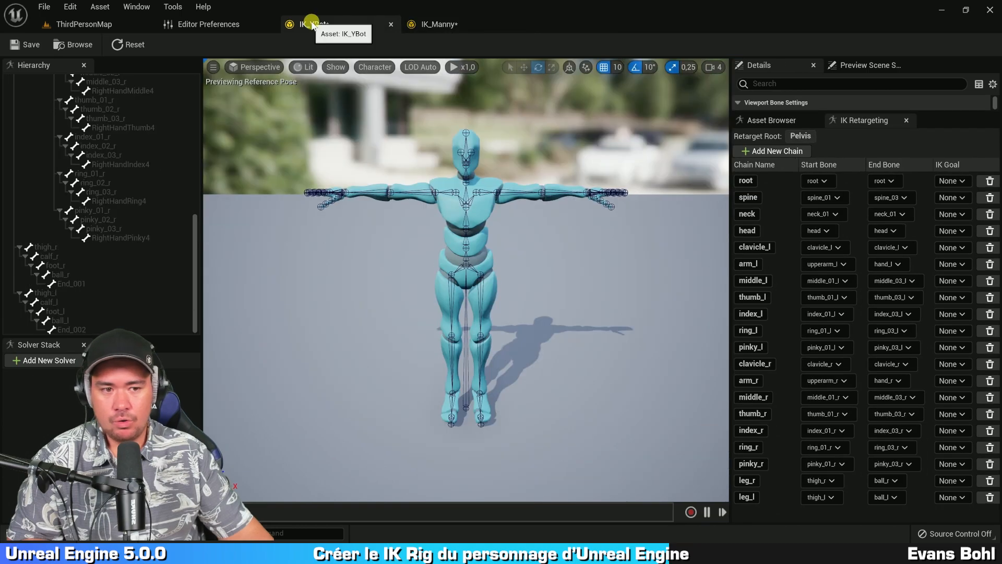
left_click(787, 198)
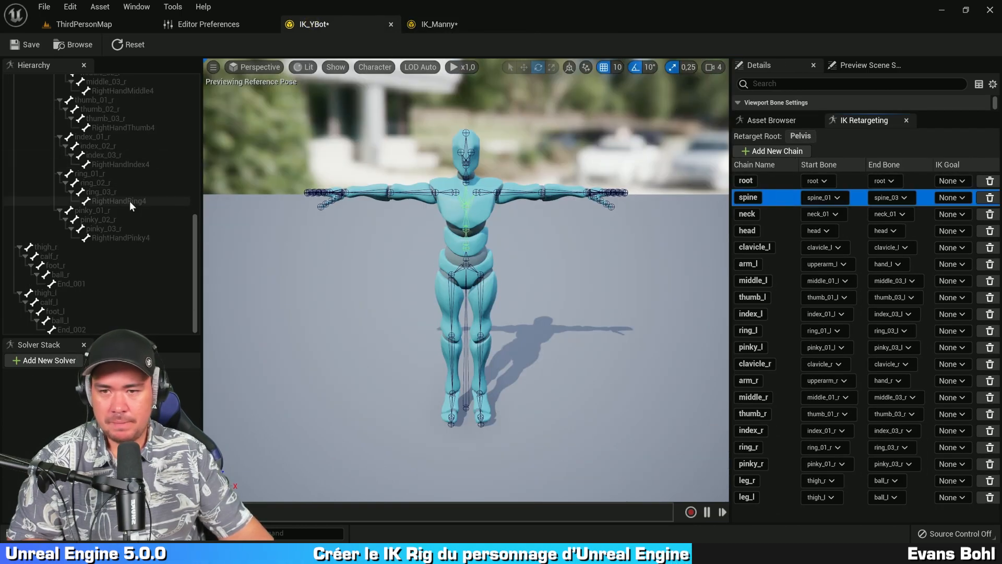
scroll(129, 202, "up", 15)
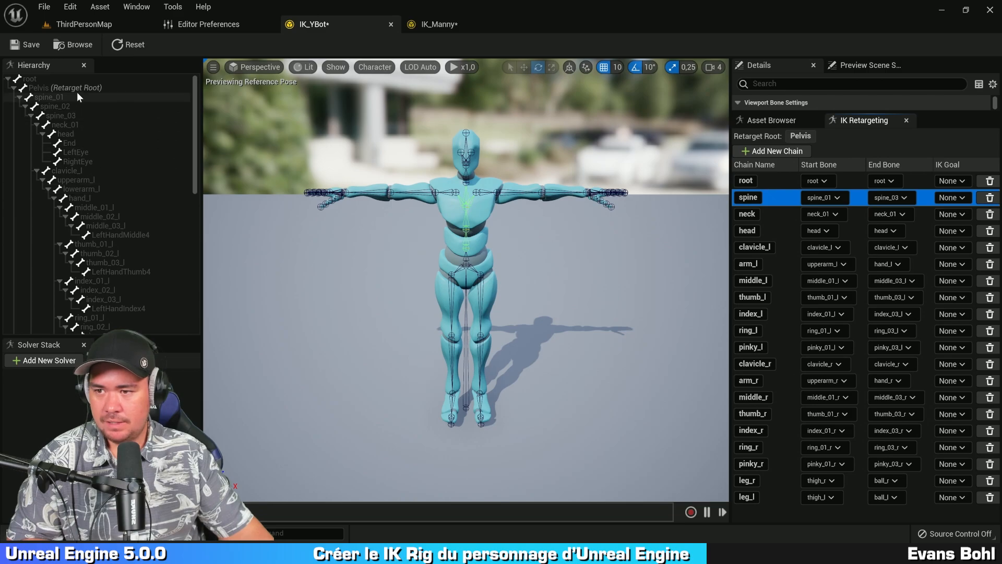
left_click(77, 97)
left_click(77, 113, "shift")
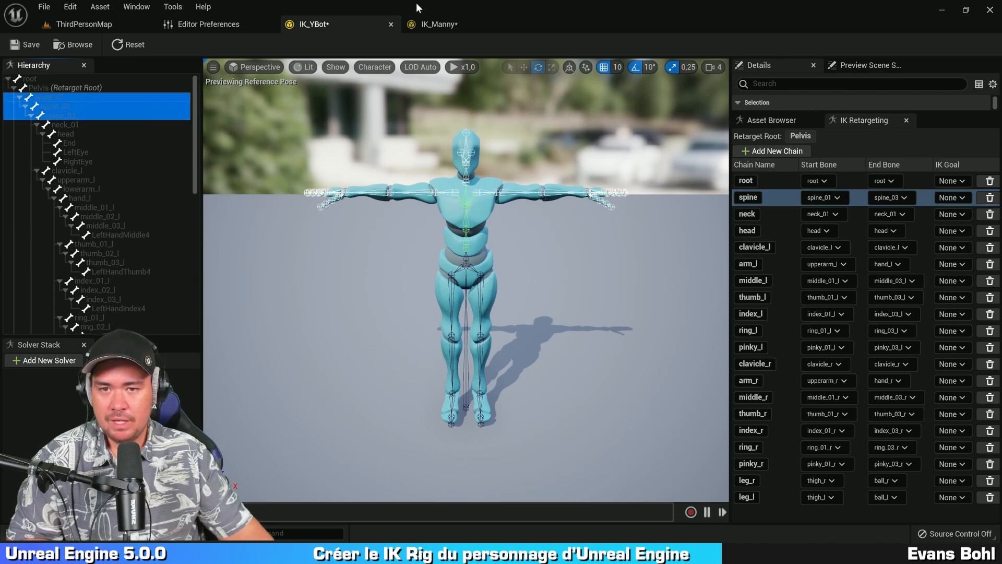
left_click(439, 24)
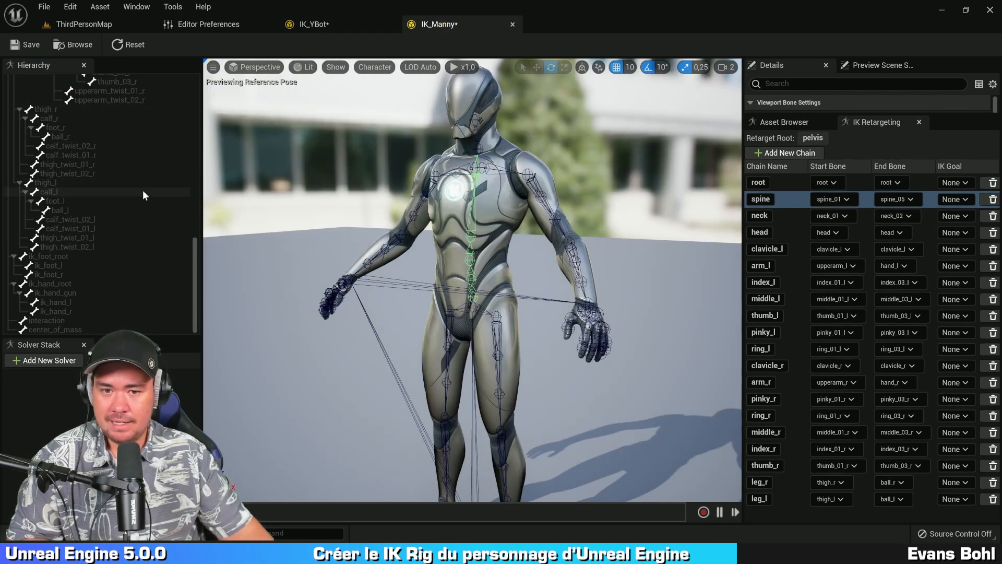
scroll(144, 188, "up", 10)
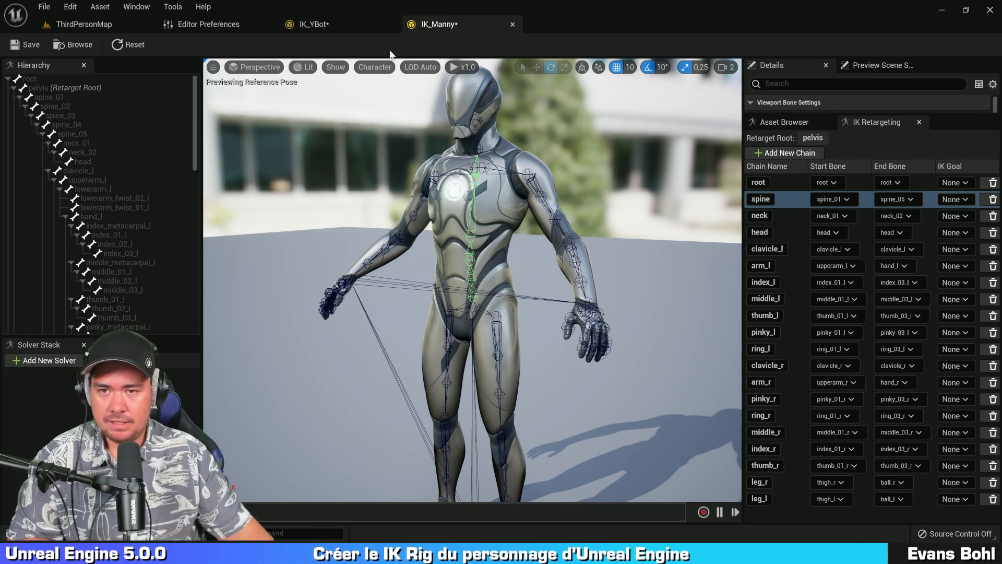
left_click(360, 24)
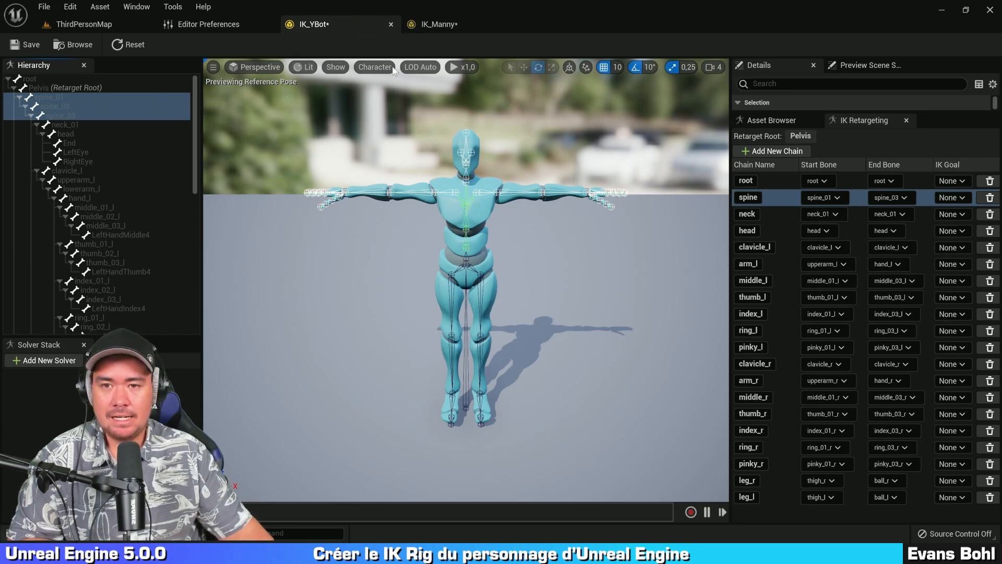
left_click(441, 24)
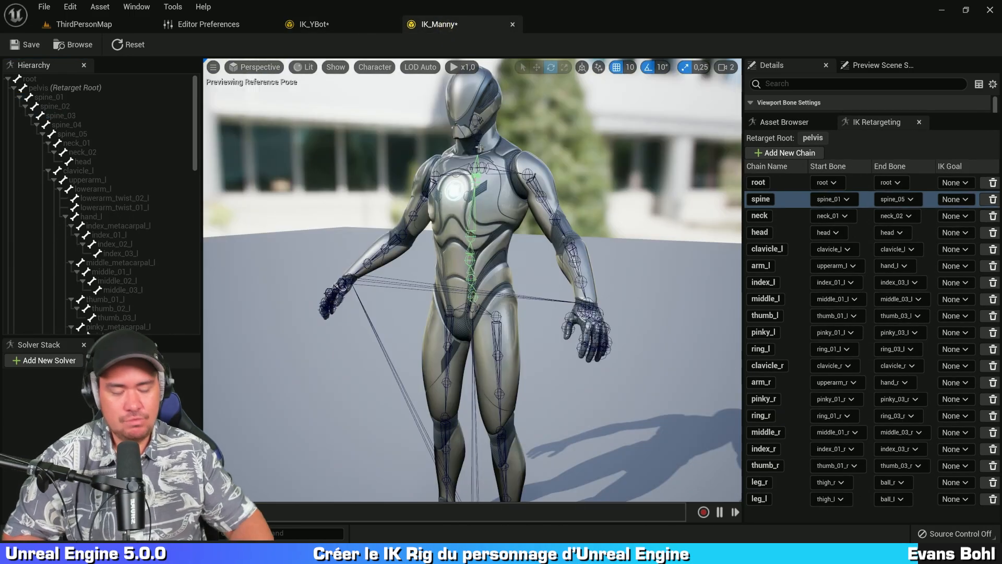
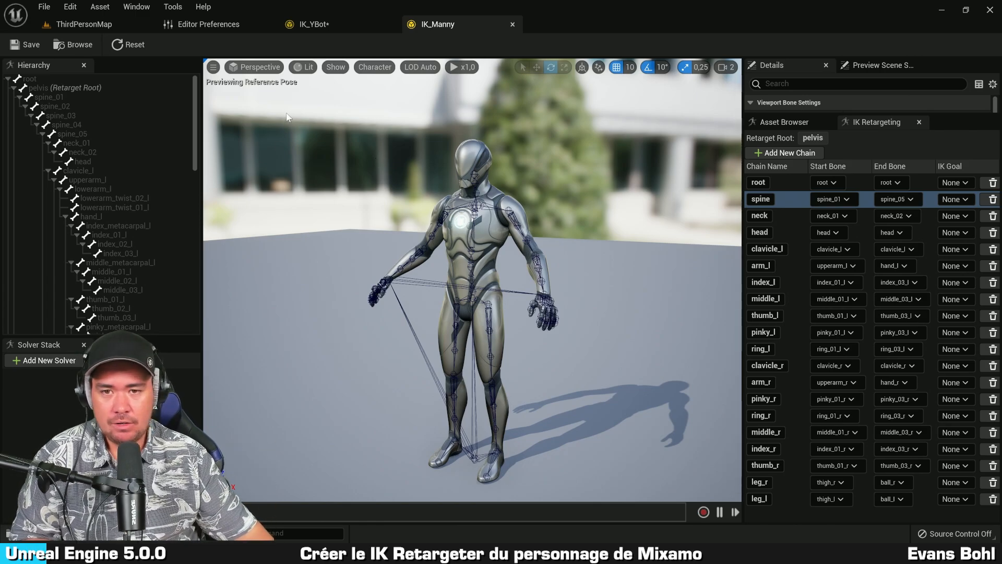
Create an IK Retargeter in the Rigs folder with IK_YBot as the rig to copy animation from
left_click(289, 177)
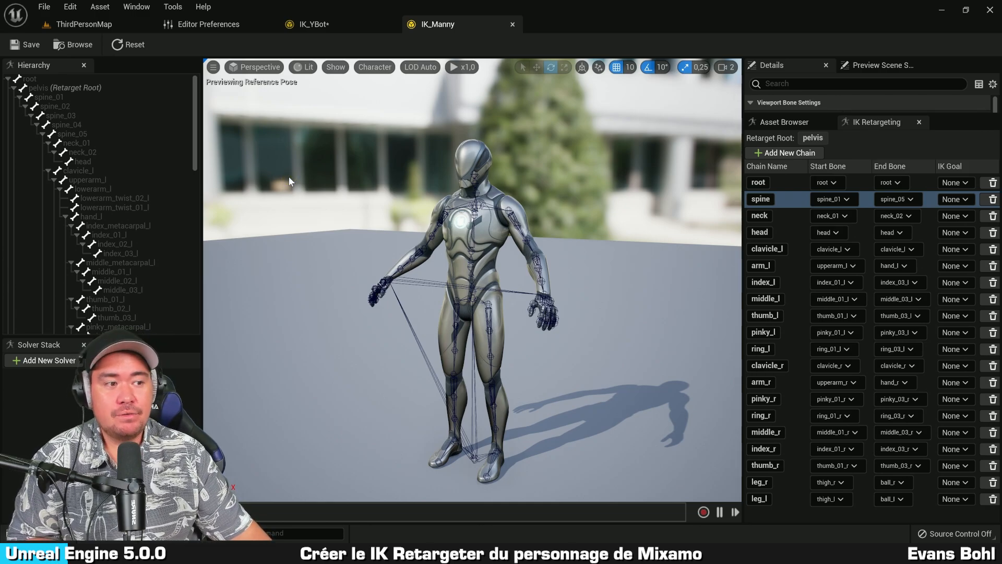
key("ctrl+space")
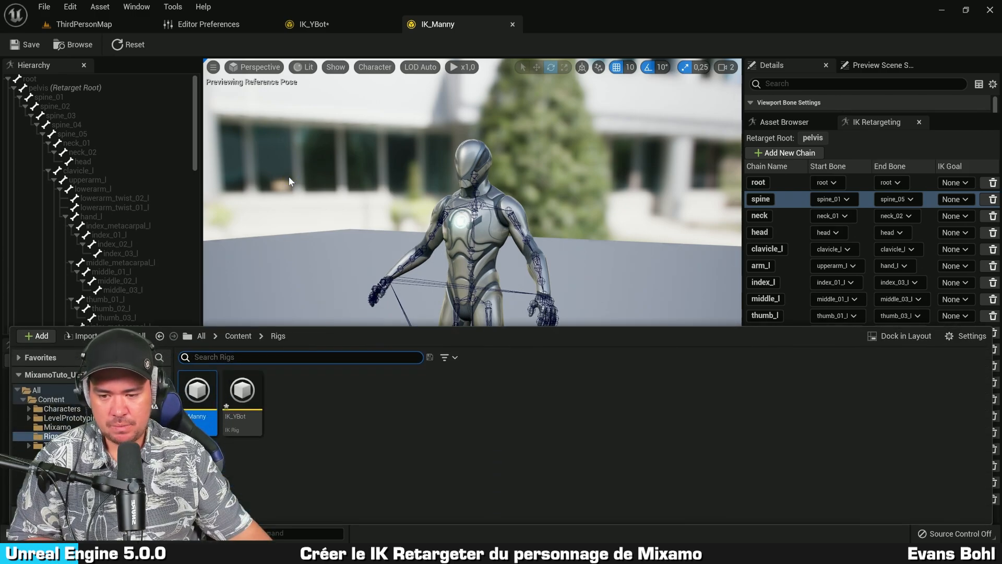
left_click(304, 432)
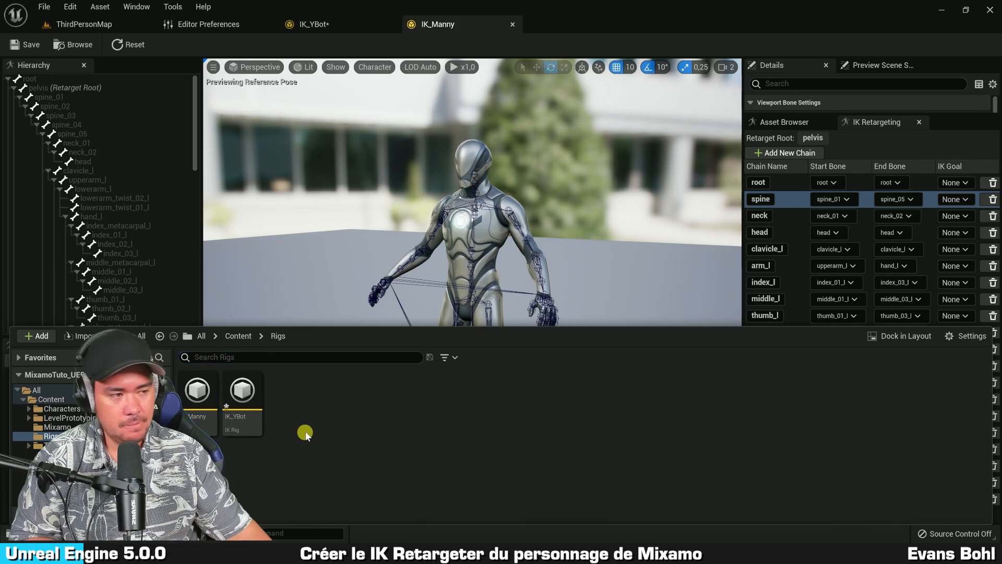
right_click(307, 403)
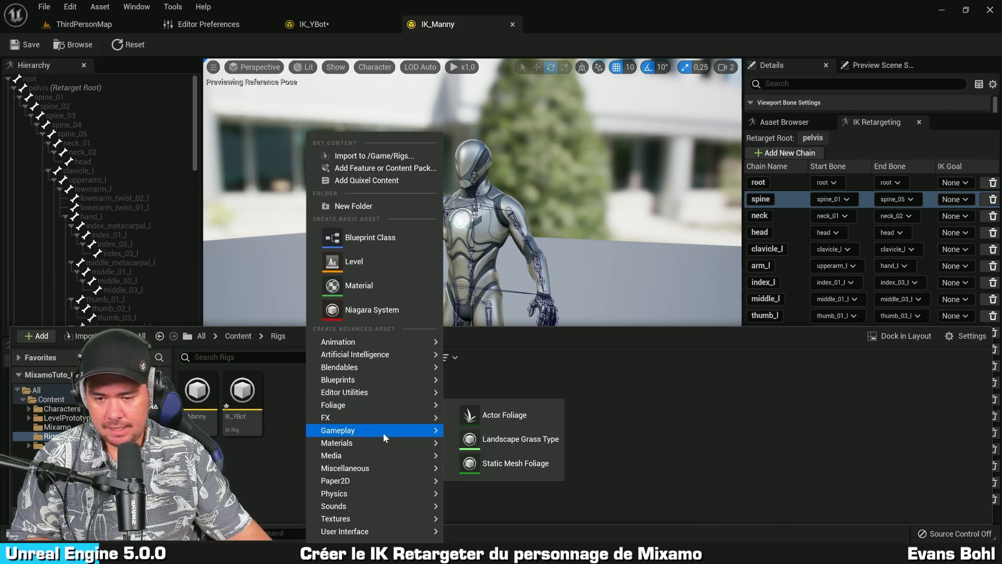
mouse_move(383, 347)
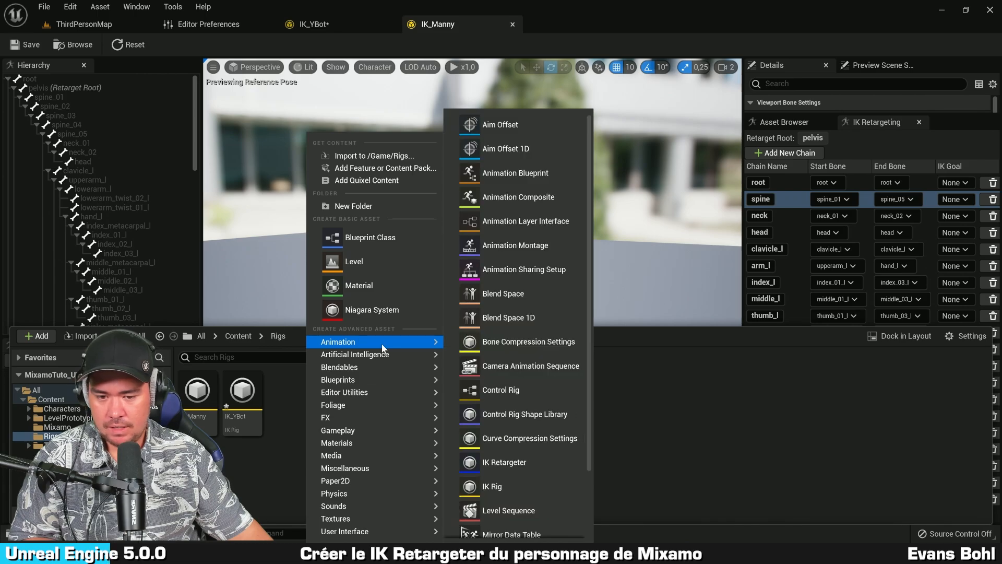
scroll(543, 338, "down", 3)
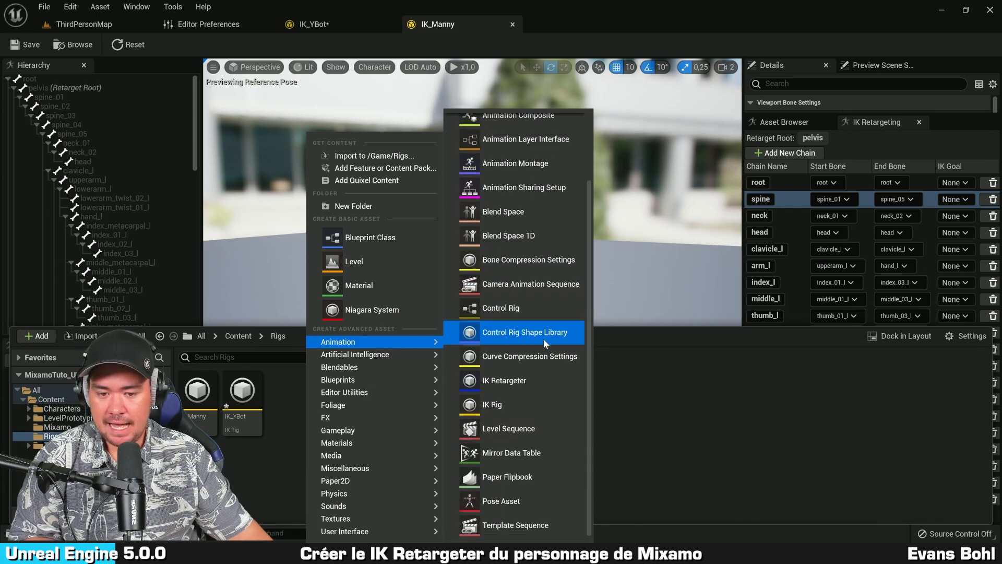
left_click(543, 385)
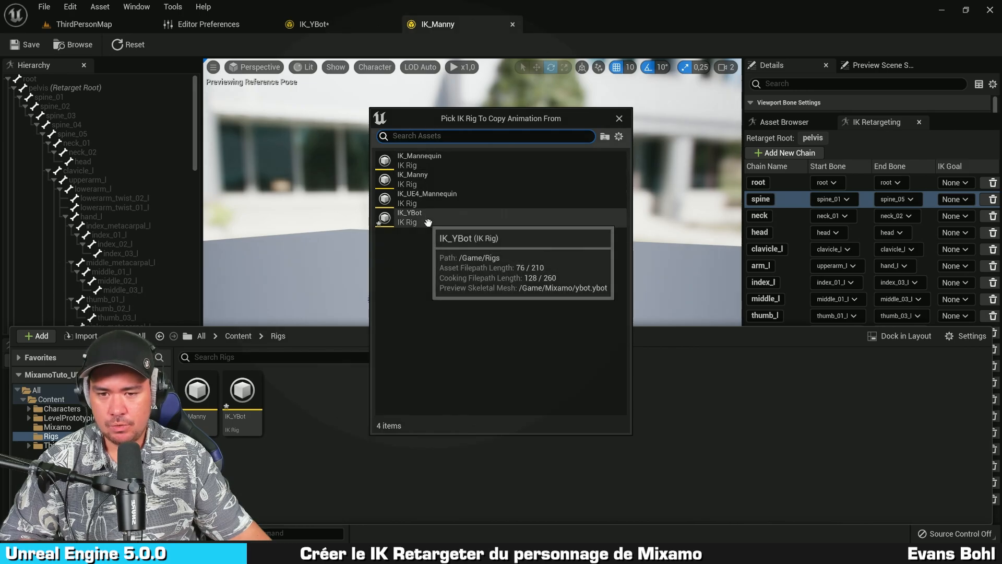
left_click(411, 220)
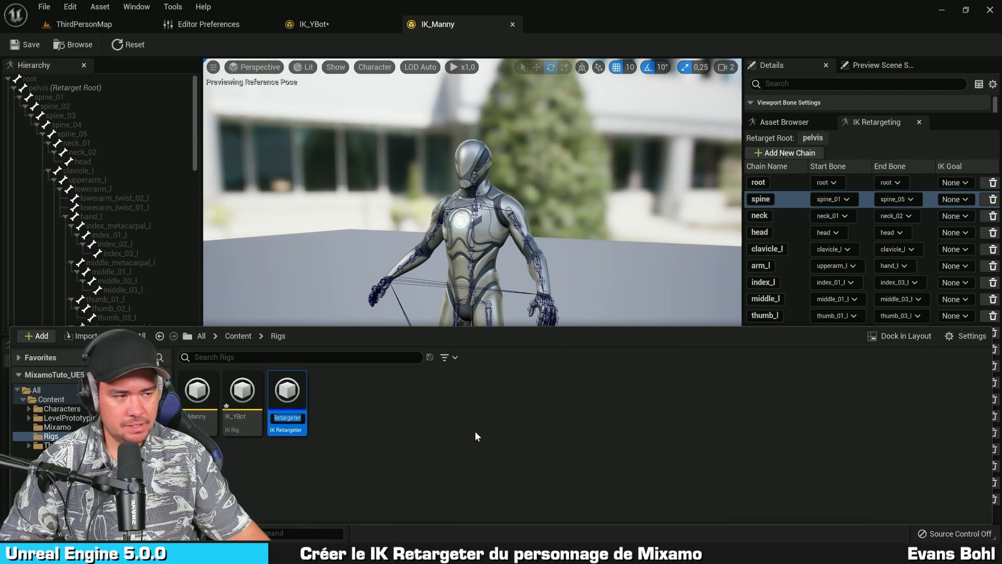
Name the new IK Retargeter RTG_YBot_to_Manny and open it for editing
type("RTG")
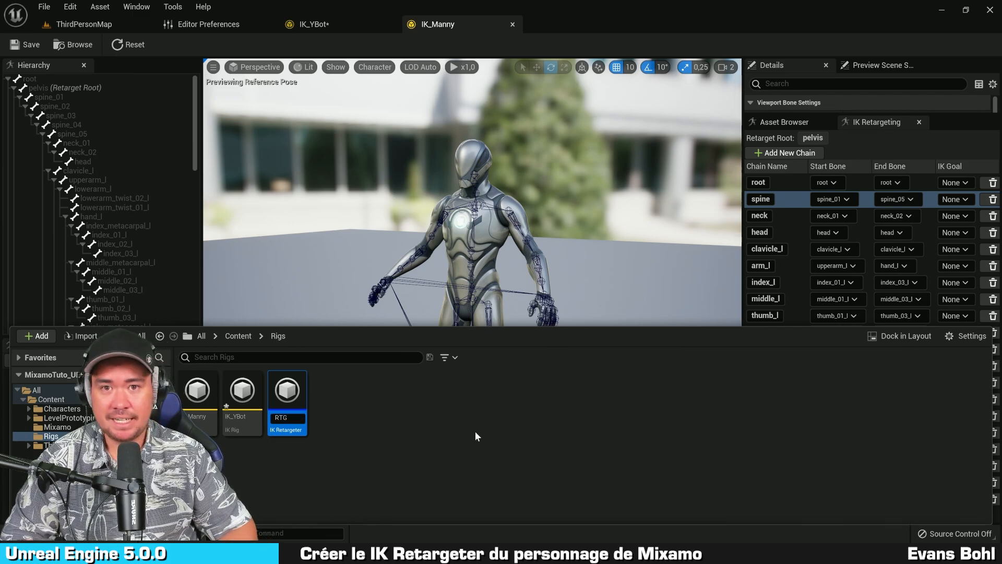
type("_Y")
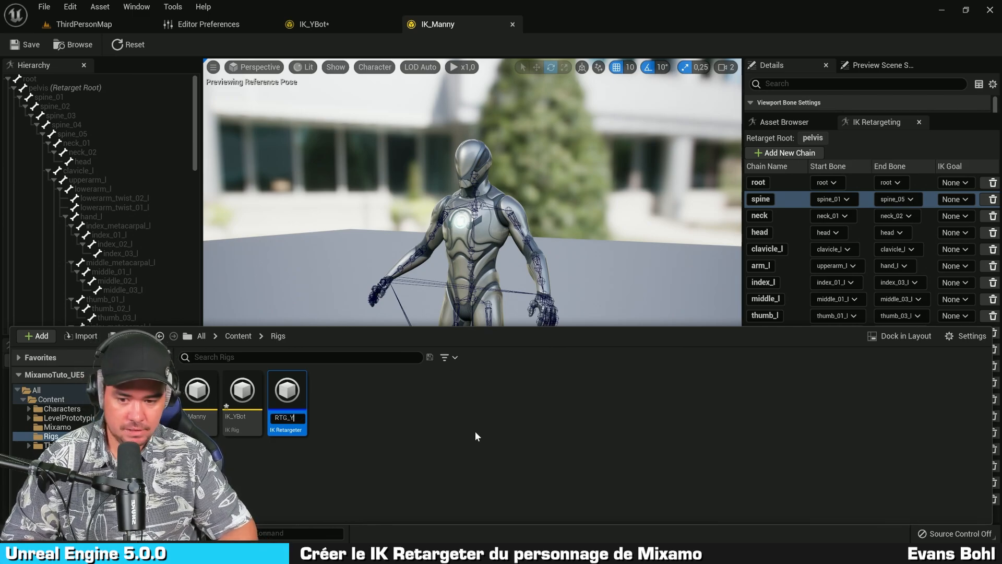
type("Bot_")
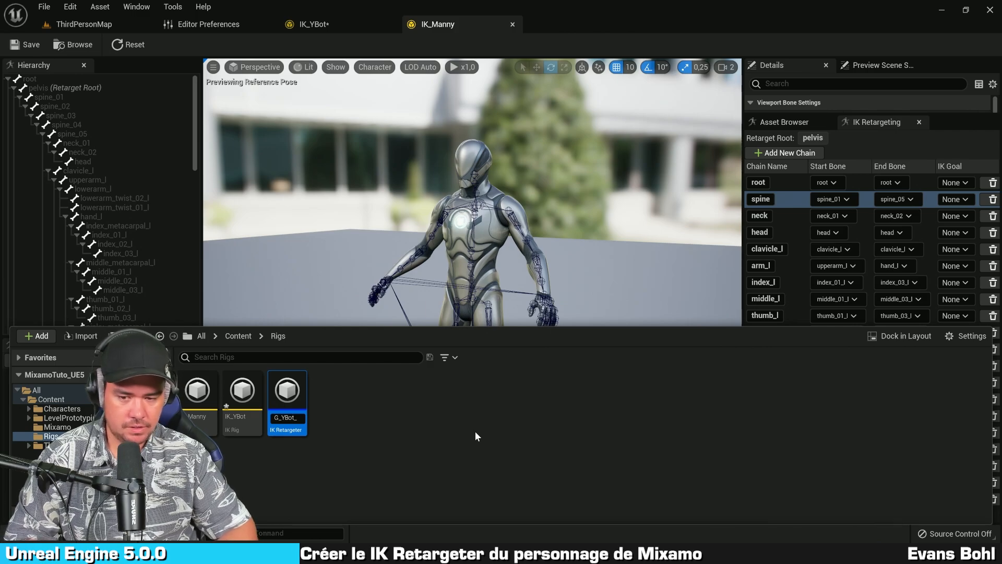
type("to_Manny")
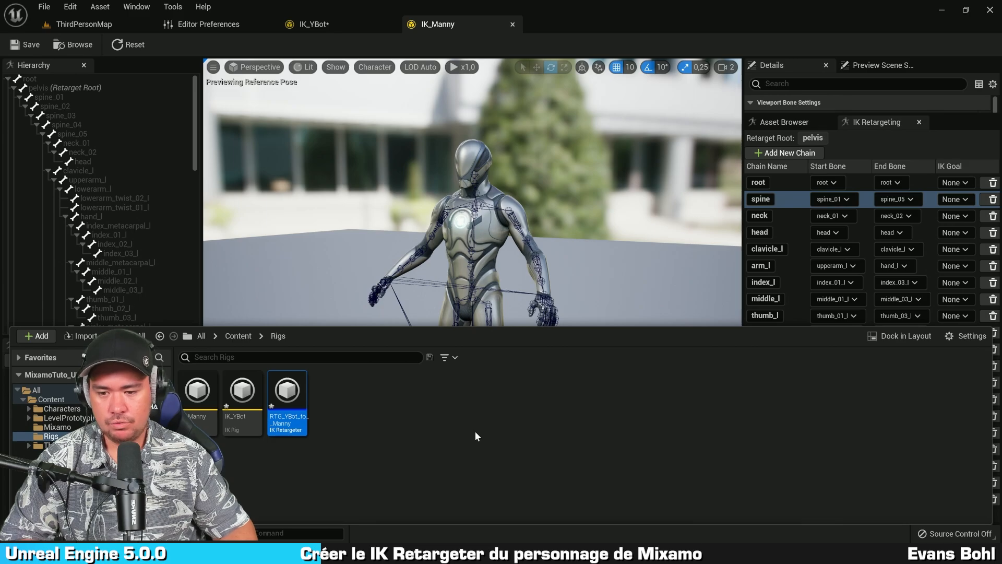
key("Return")
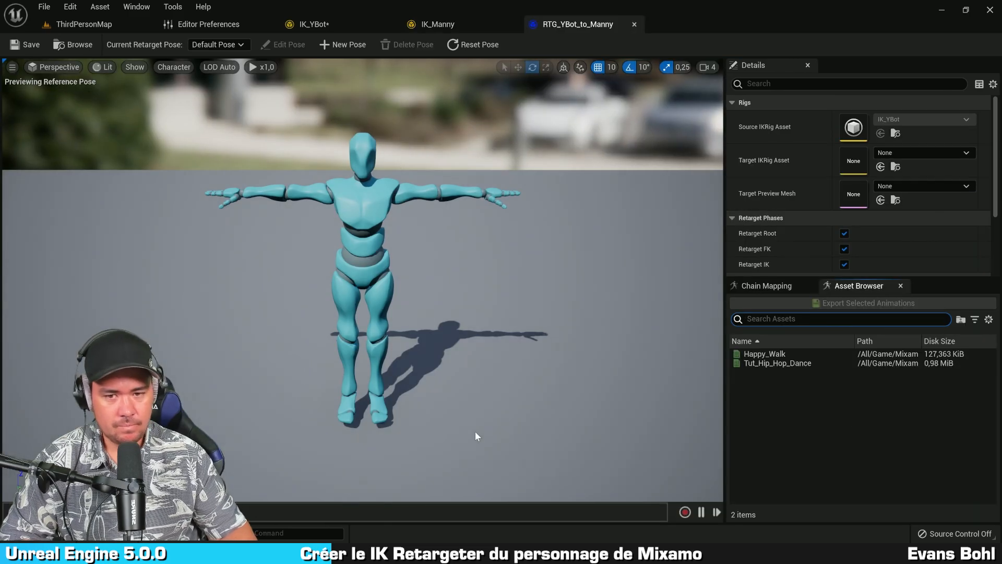
Assign IK_Manny as the retargeter's target IK Rig asset
left_click_drag(455, 339, 446, 324)
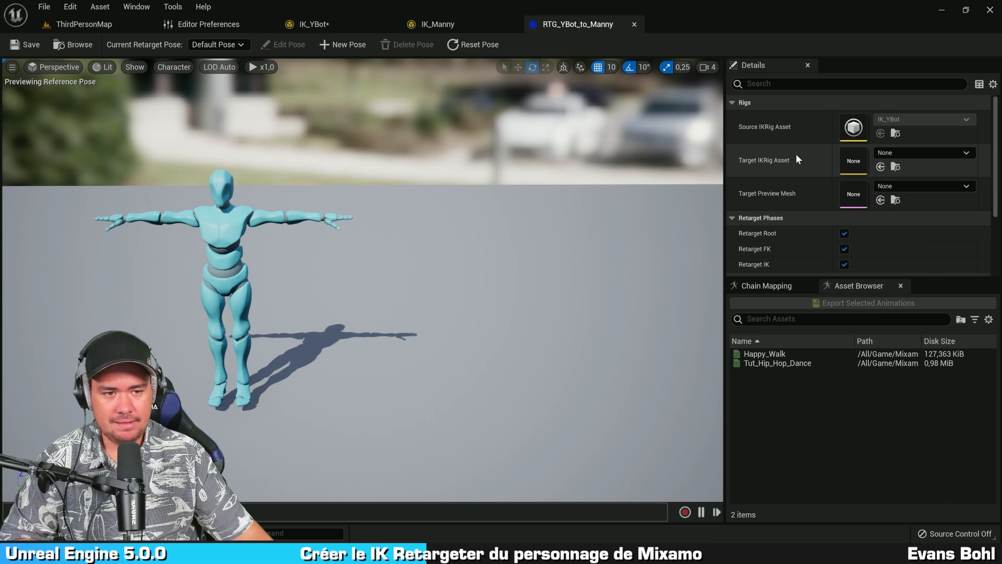
left_click(747, 157)
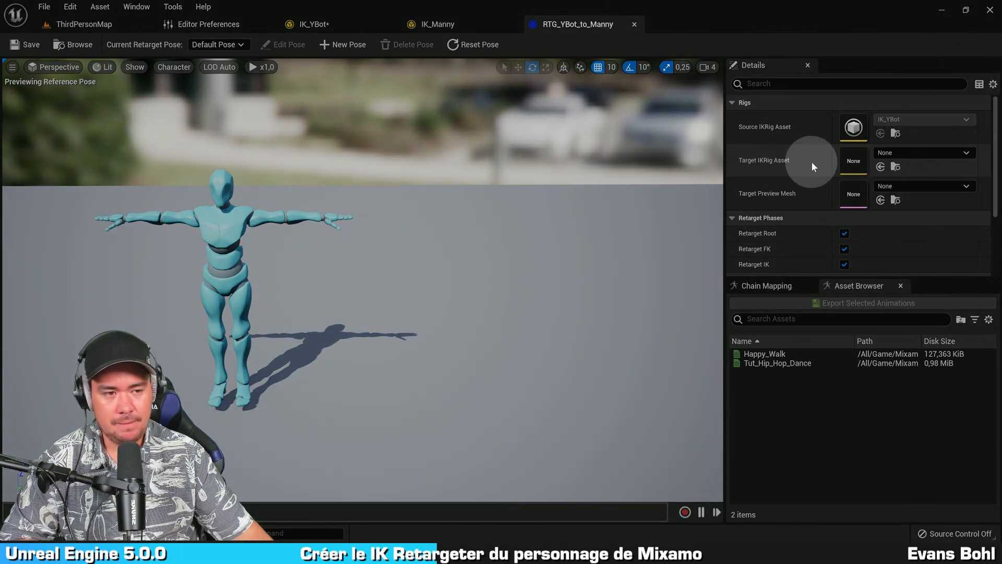
left_click(915, 153)
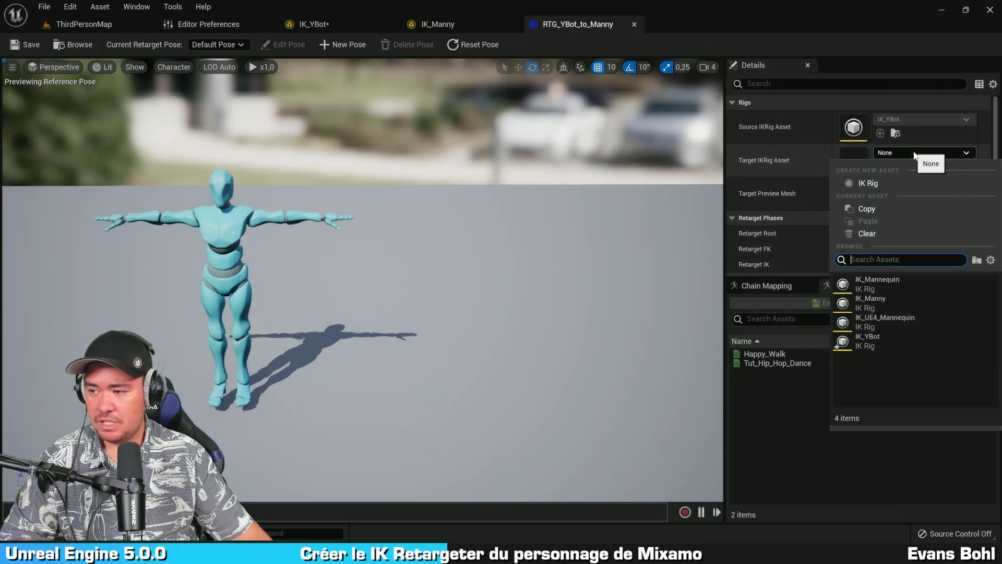
left_click(896, 301)
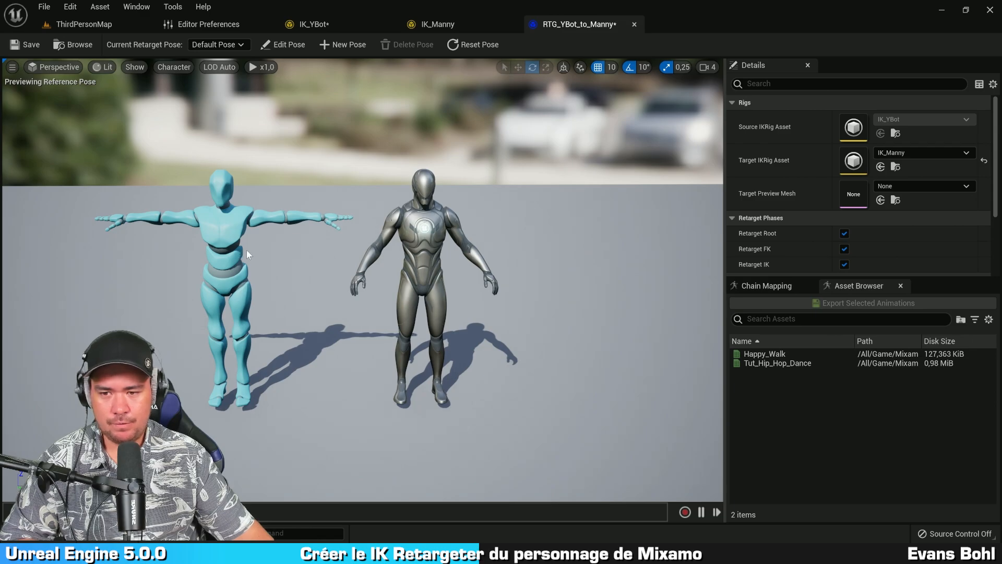
Frame both characters in the retargeter viewport, set its camera speed to 2, and save the asset
mouse_move(544, 217)
left_mouse_down()
mouse_move(482, 218)
mouse_move(544, 226)
left_mouse_up()
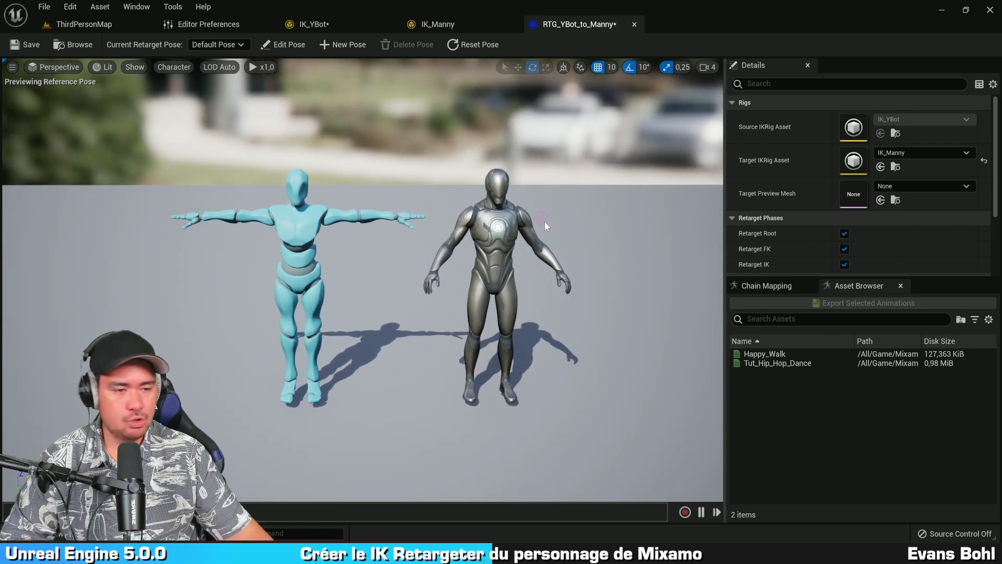
left_click(708, 67)
left_click(730, 93)
right_click(551, 172)
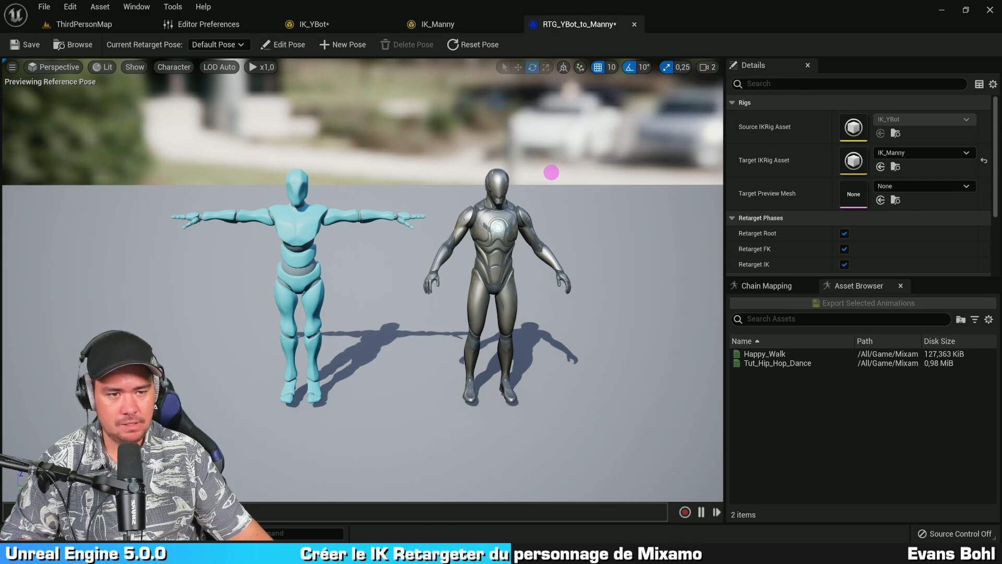
key("q")
key("ctrl+s")
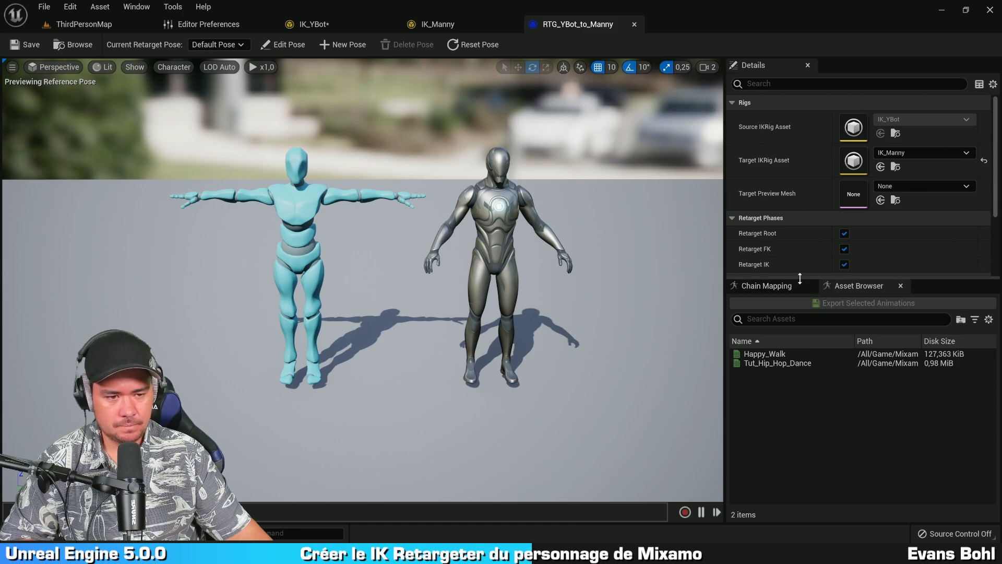
Enlarge the chain mapping list and check the source-to-target pairing of the root, spine, neck, head and finger chains
left_click_drag(798, 276, 809, 119)
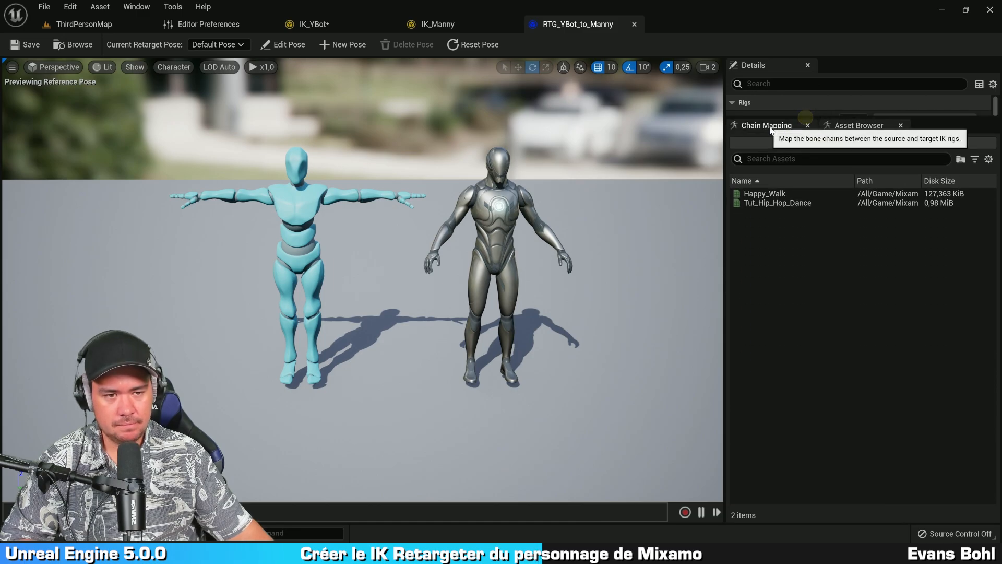
left_click(152, 6)
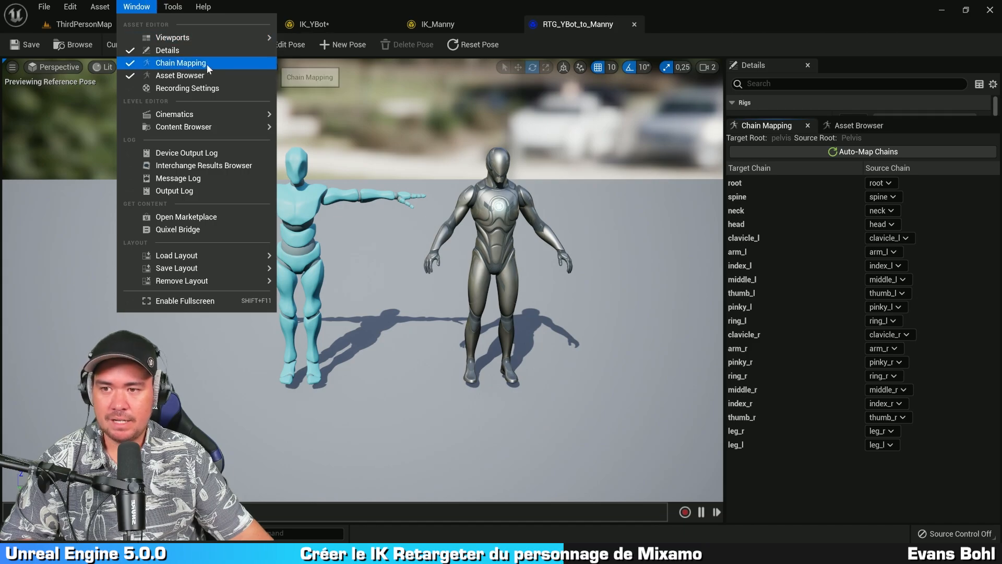
left_click(788, 265)
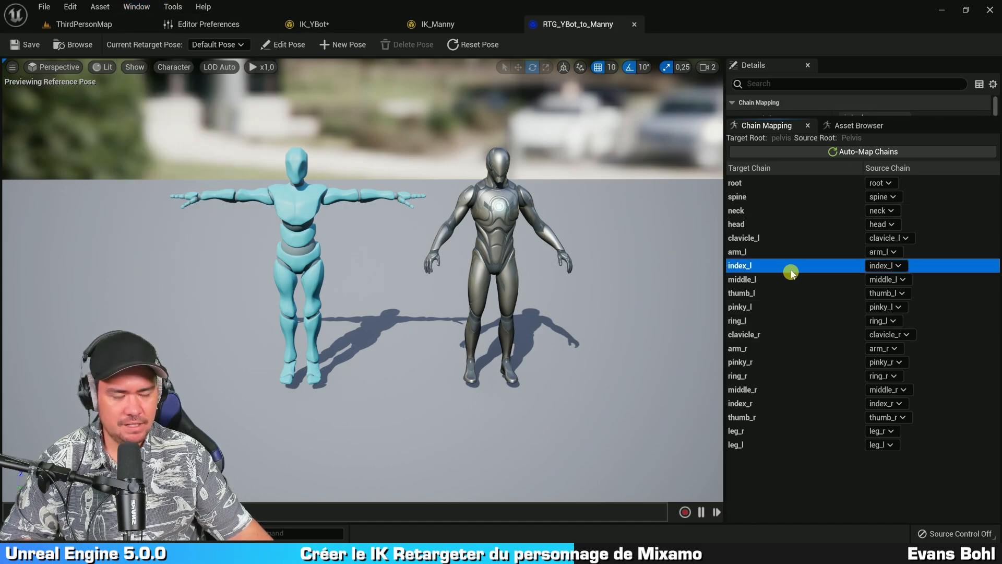
left_click(752, 183)
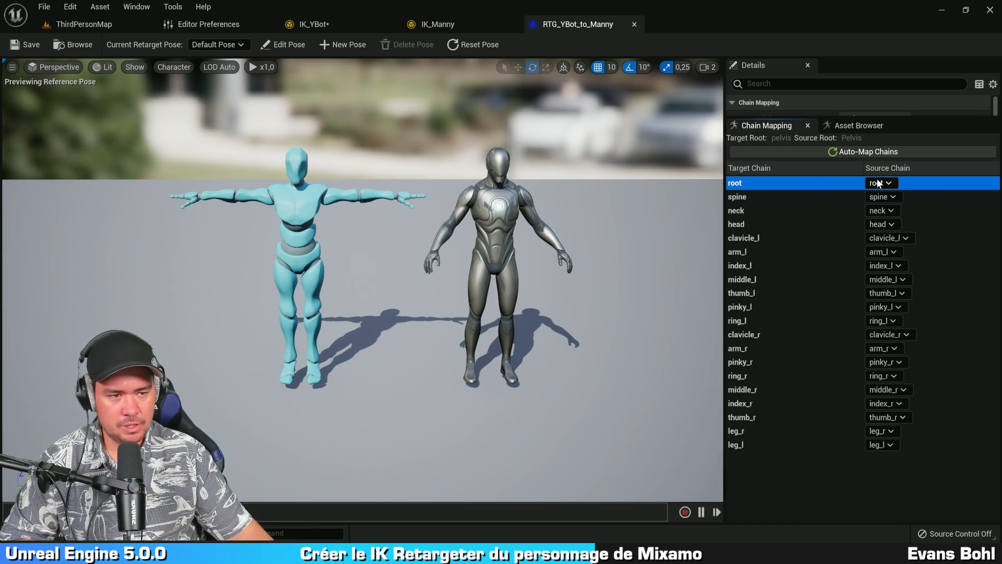
left_click(746, 198)
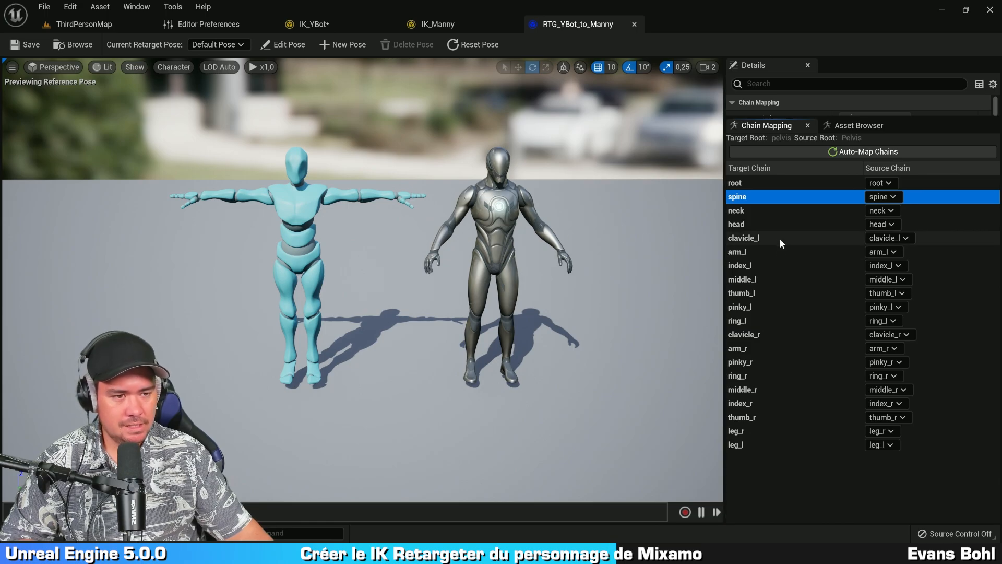
left_click(746, 211)
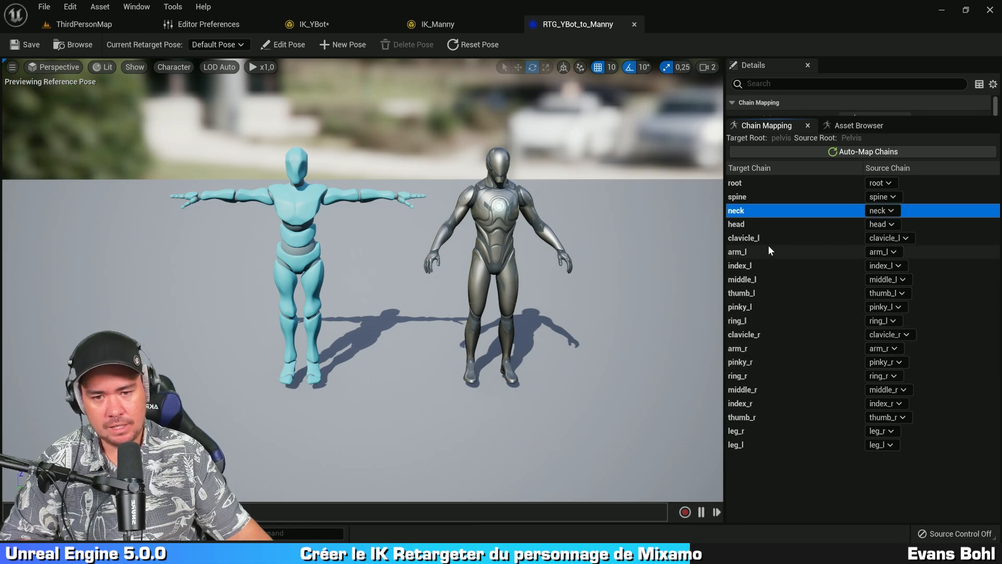
left_click(748, 197)
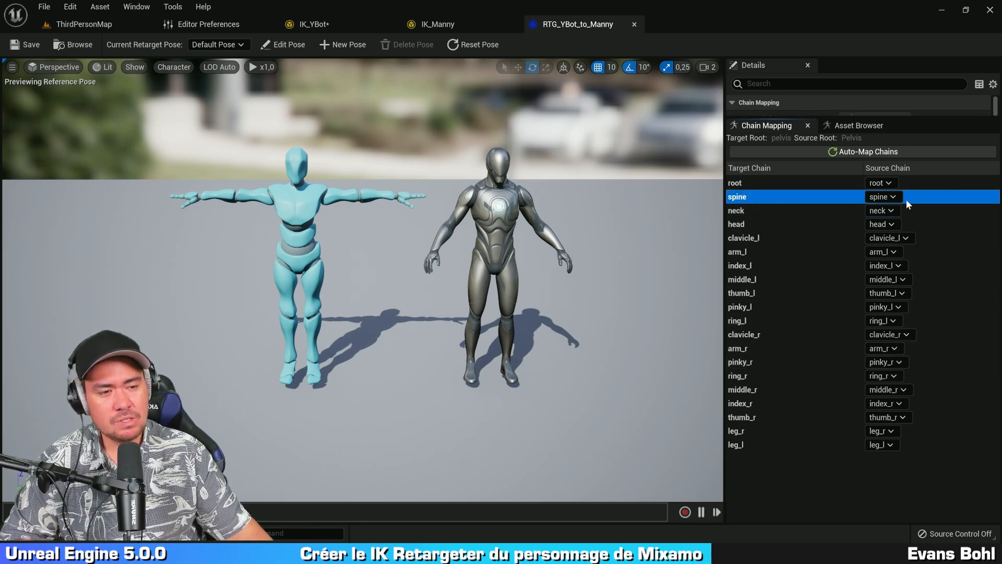
left_click(802, 253)
left_click(763, 224)
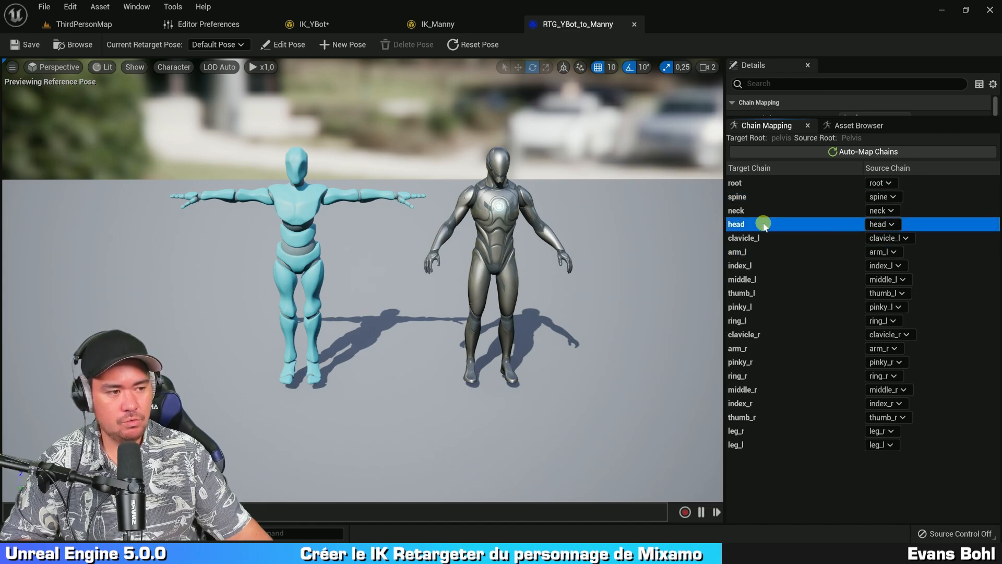
left_click(770, 293)
left_click(775, 390)
left_click(771, 418)
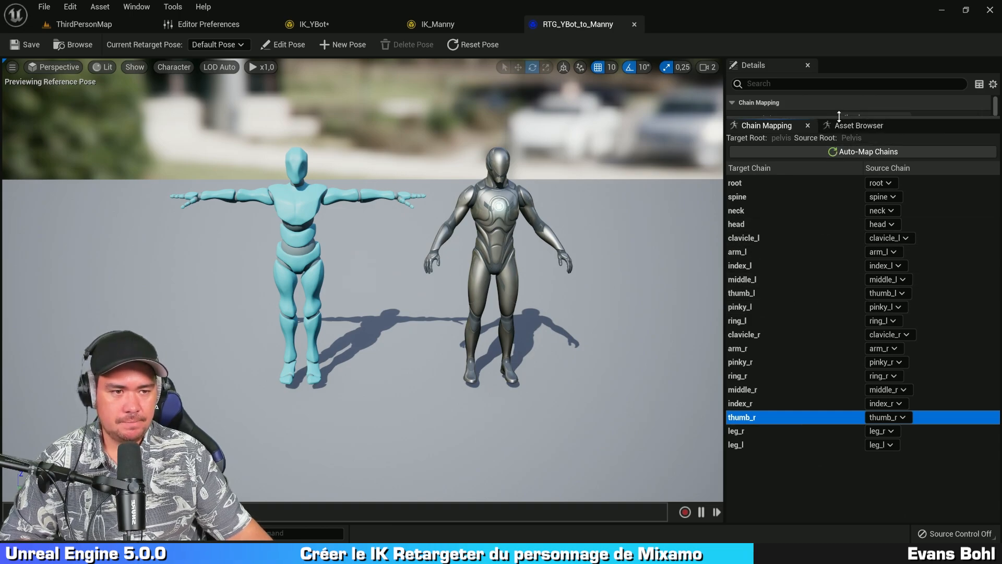
Enlarge the retargeter's details area and examine its global settings down to the target actor offset
left_click_drag(834, 120, 839, 305)
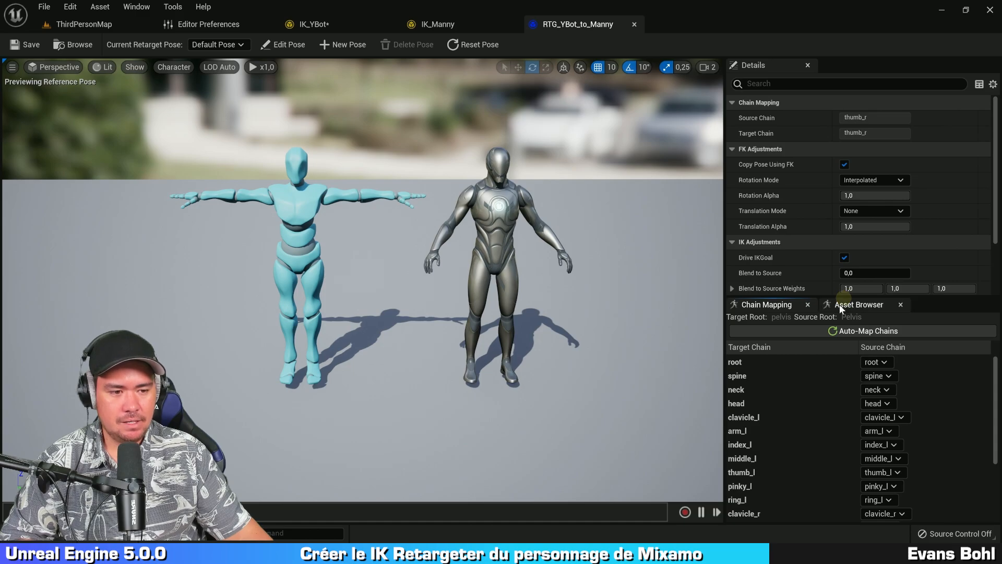
left_click(778, 347)
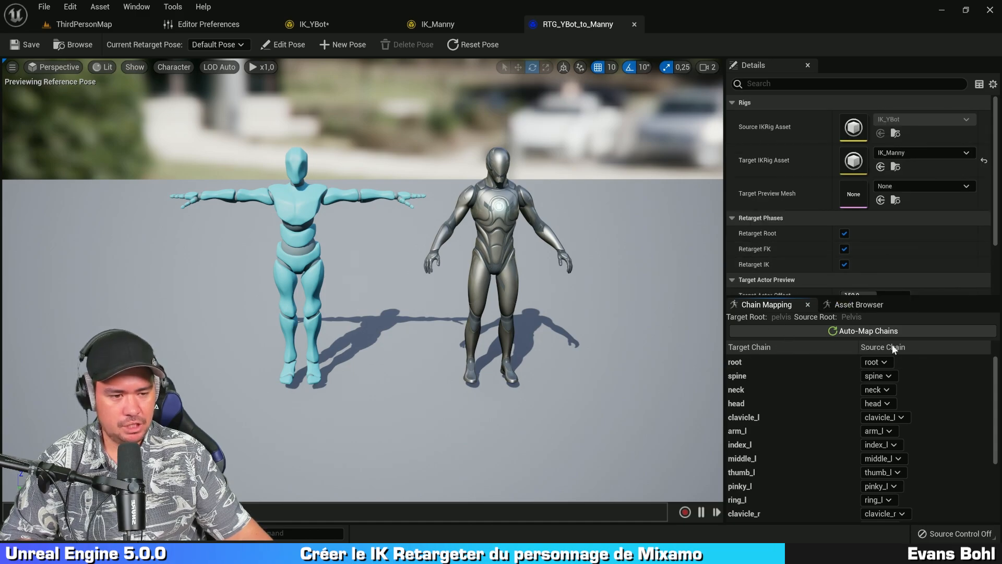
left_click(772, 342)
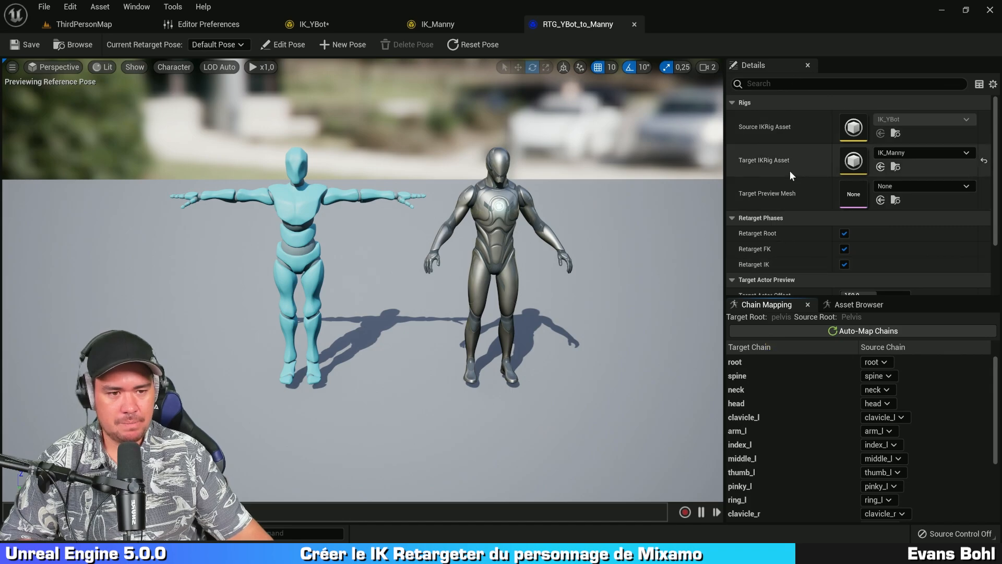
scroll(797, 134, "down", 1)
scroll(797, 135, "down", 2)
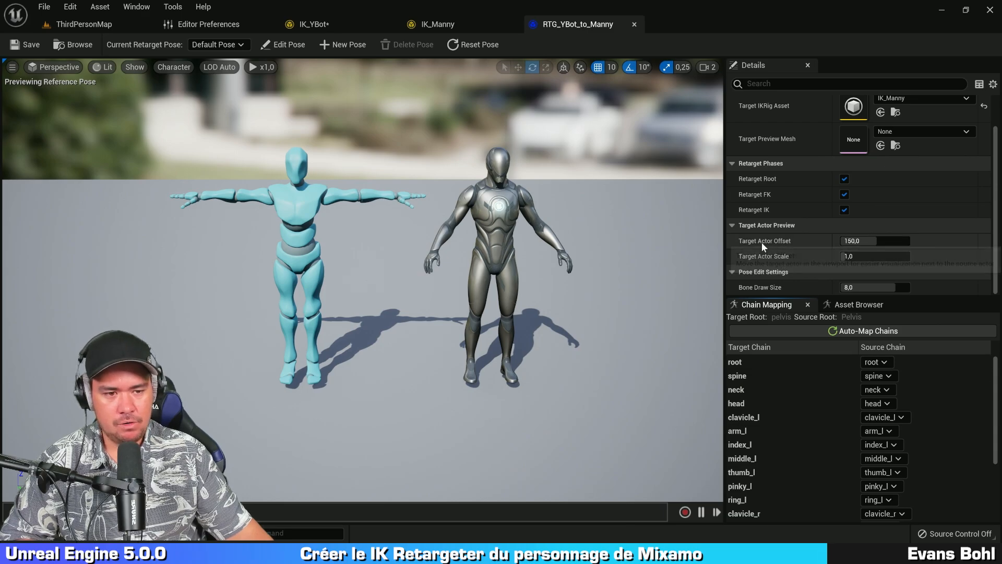
left_click(854, 241)
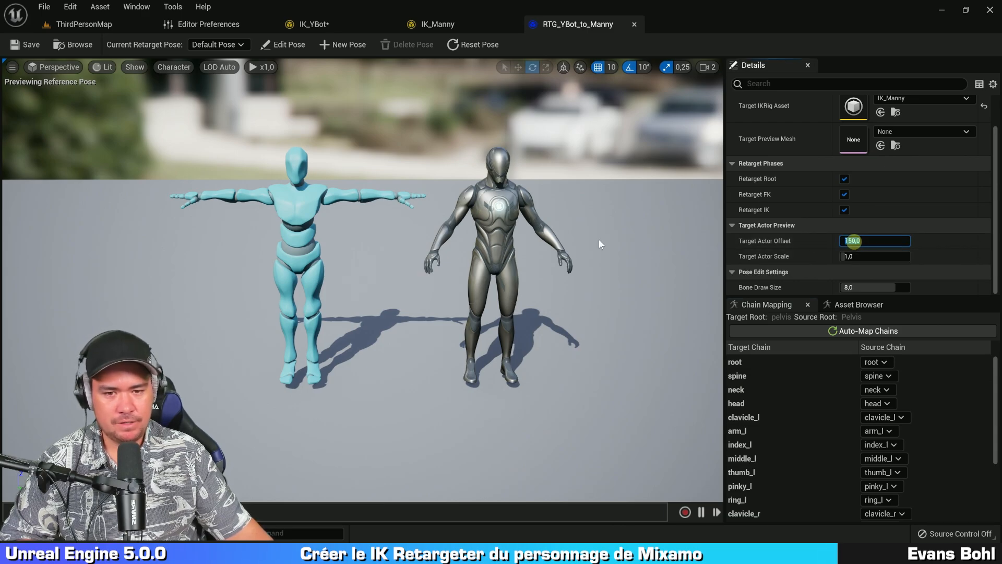
left_click(510, 222)
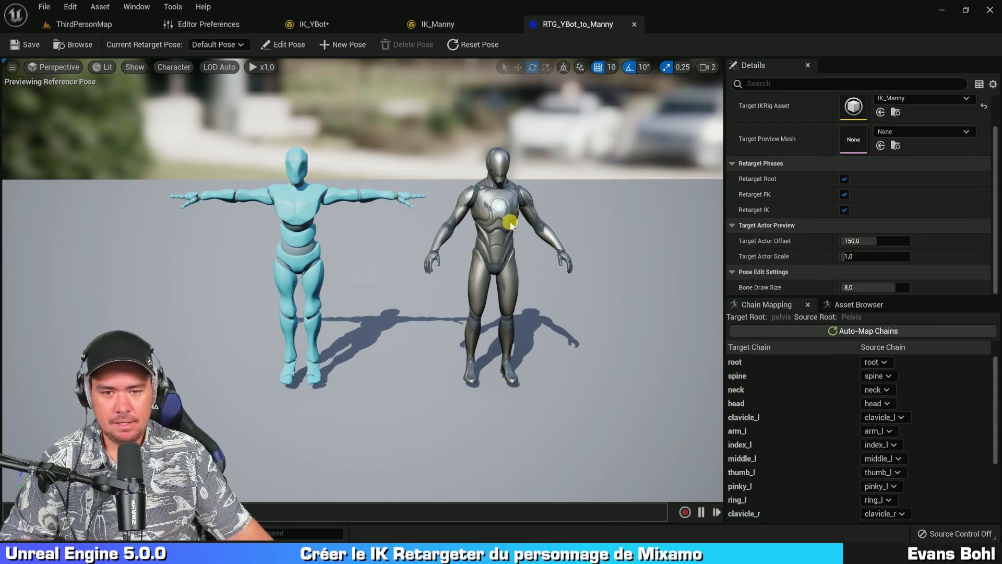
Set the target actor offset to 200 to space Manny farther from Y Bot
left_click(880, 240)
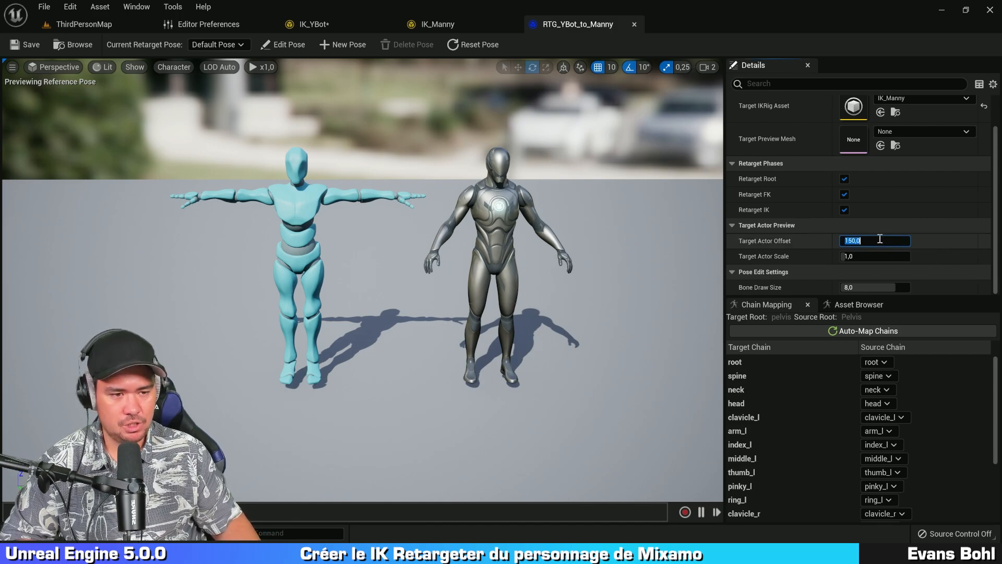
type("200")
key("Return")
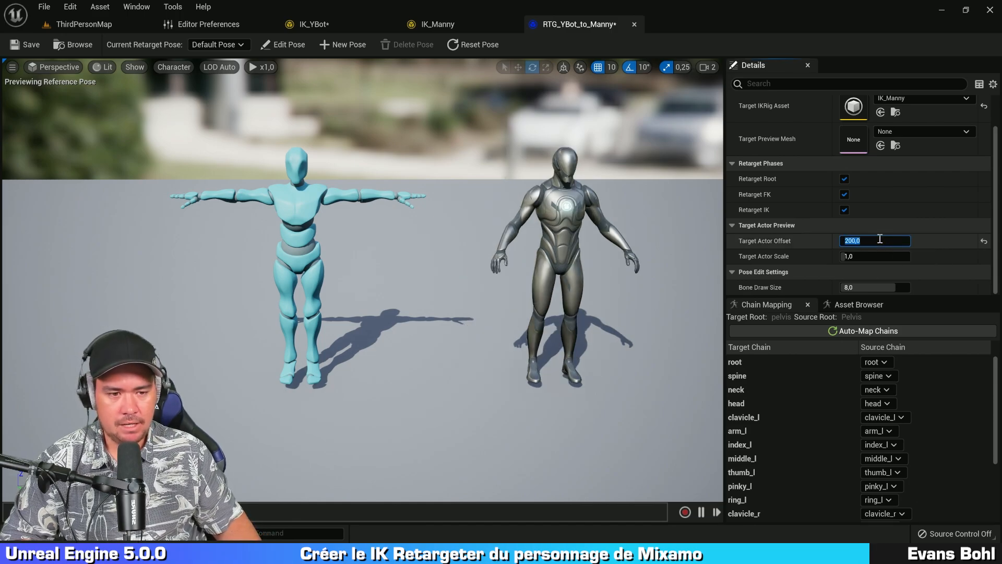
Try a target actor scale of 1.5 on Manny, and restore the scale to 1
key("Tab")
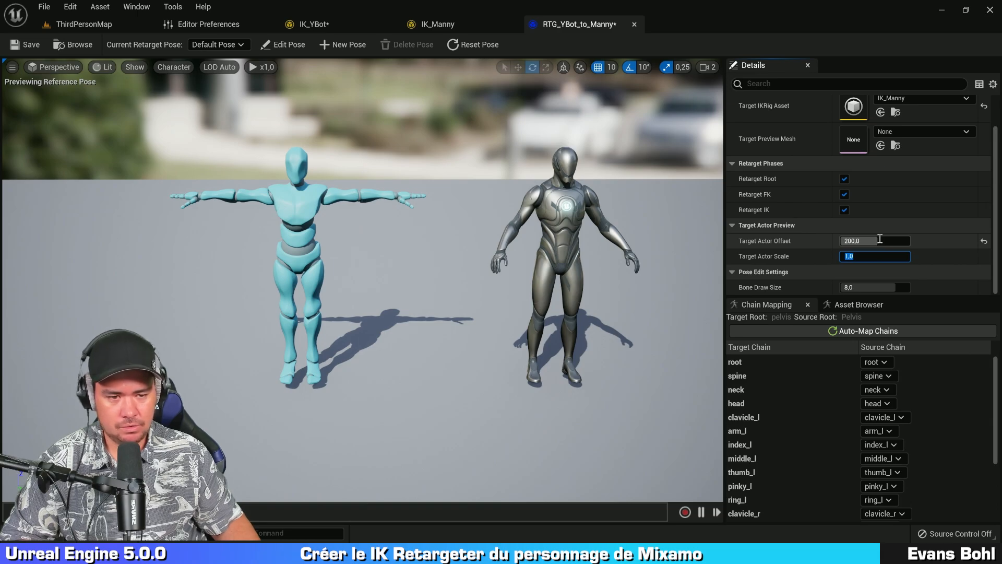
type("1,5")
key("Return")
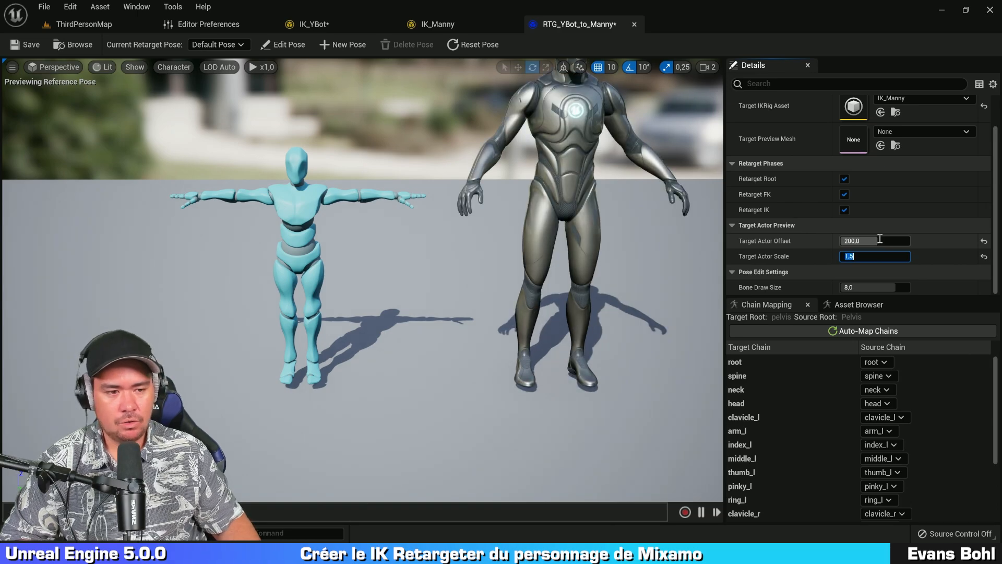
type("1")
key("Return")
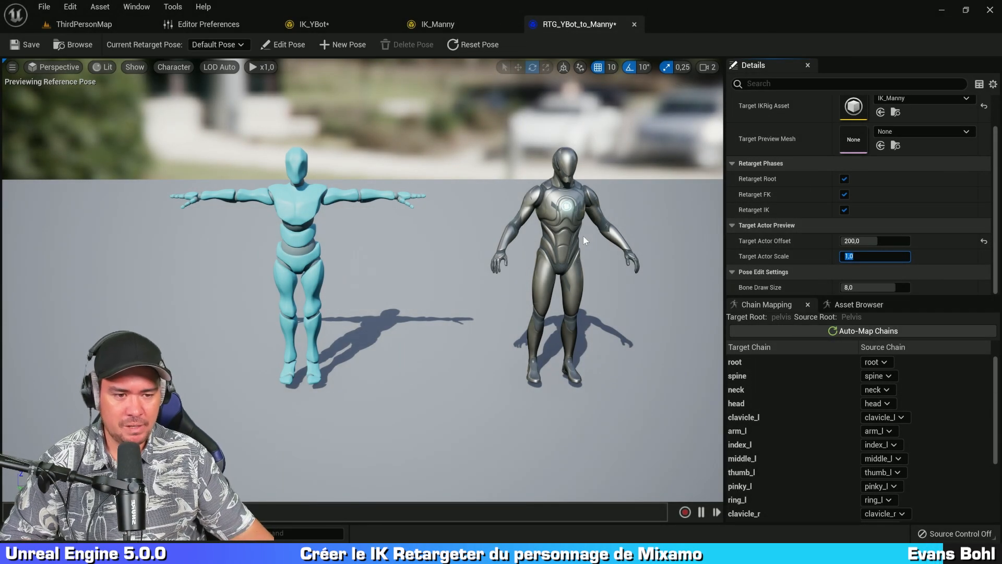
right_click_drag(548, 239, 566, 235)
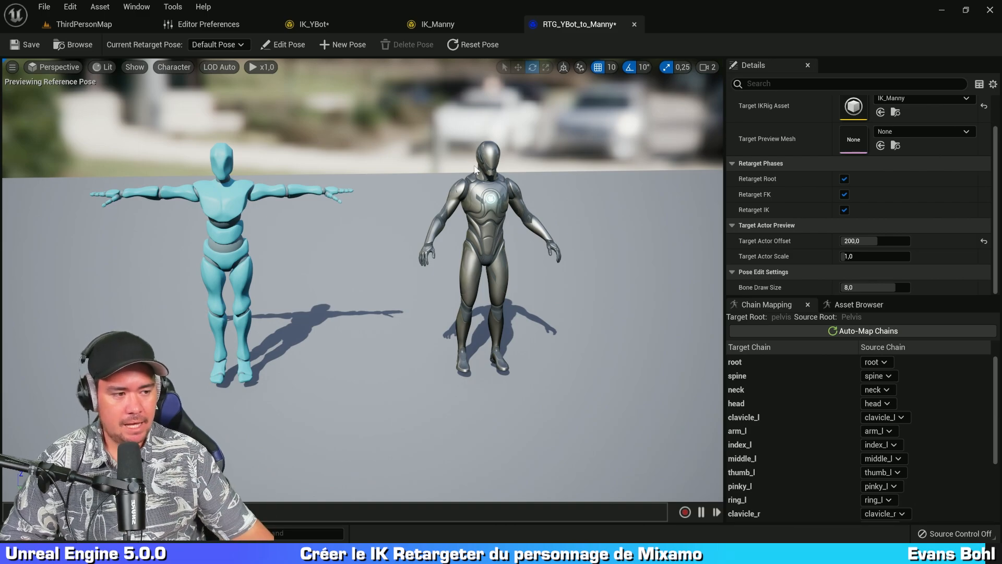
right_click_drag(472, 177, 475, 142)
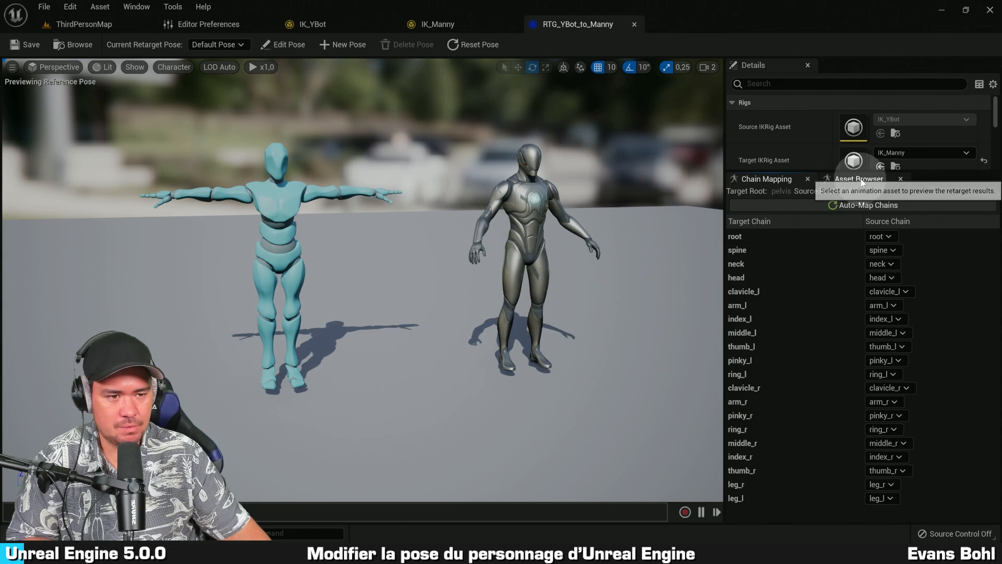
Preview the Happy_Walk animation on both characters from the retargeter's animation assets
left_click(860, 179)
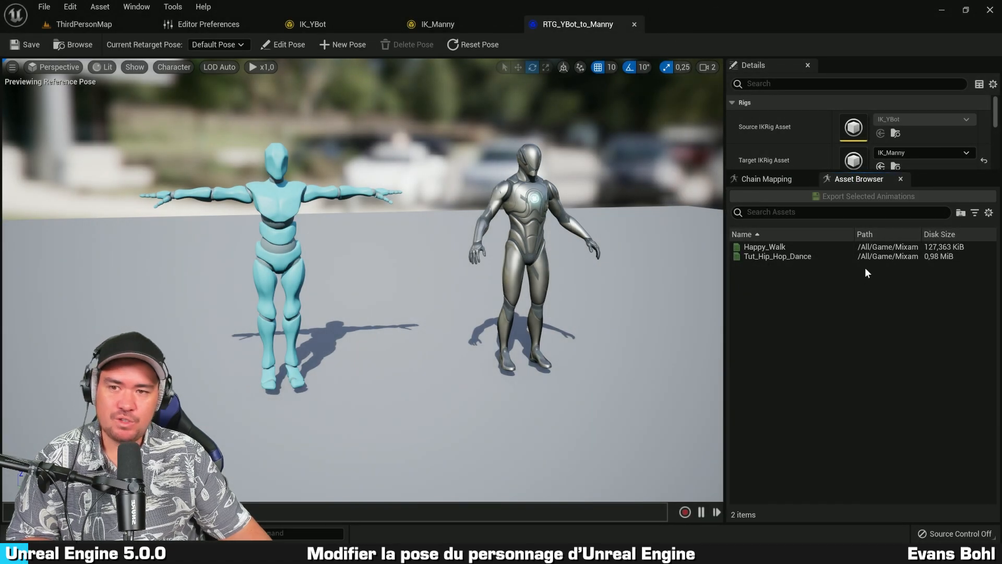
left_click(137, 7)
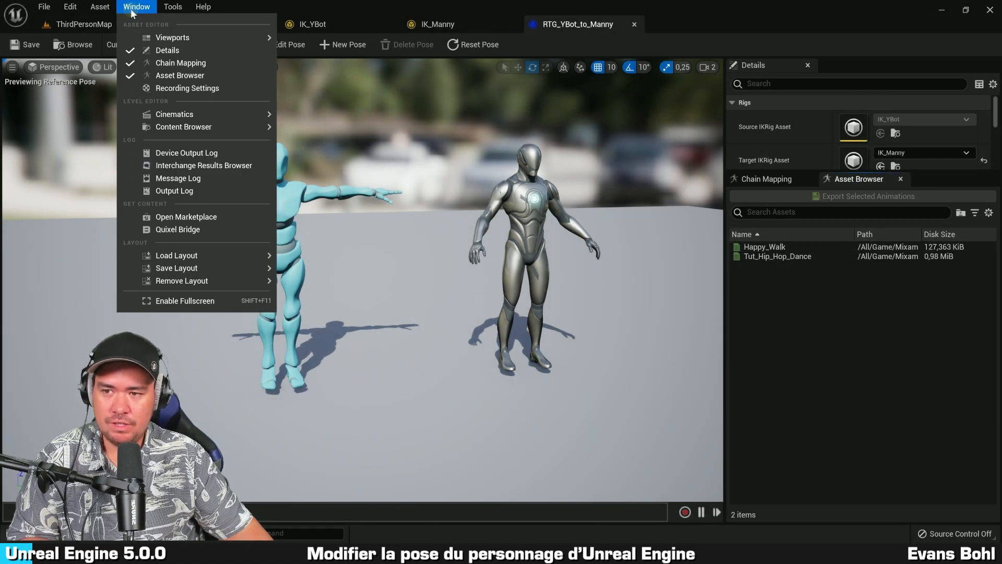
left_click(876, 310)
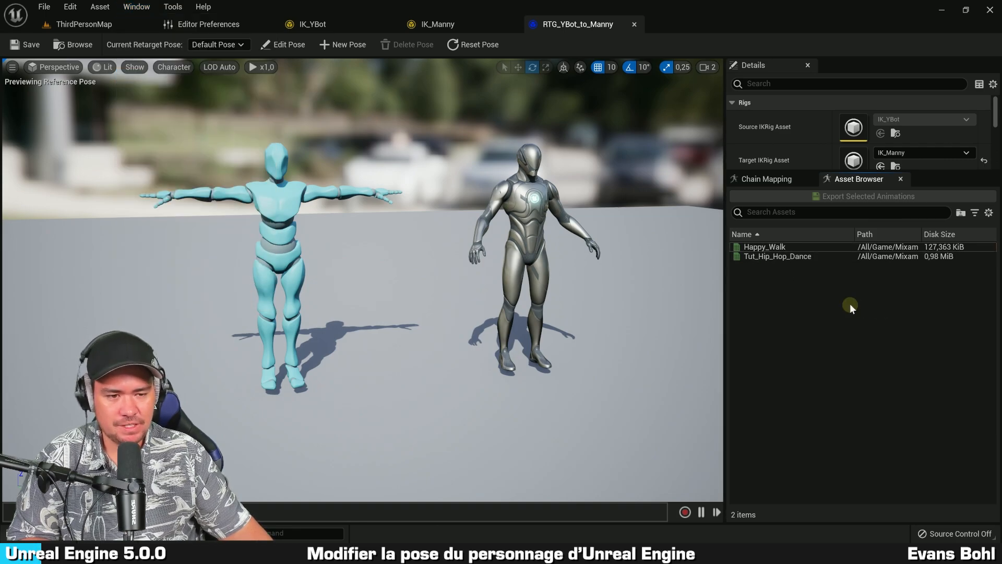
left_click(798, 247)
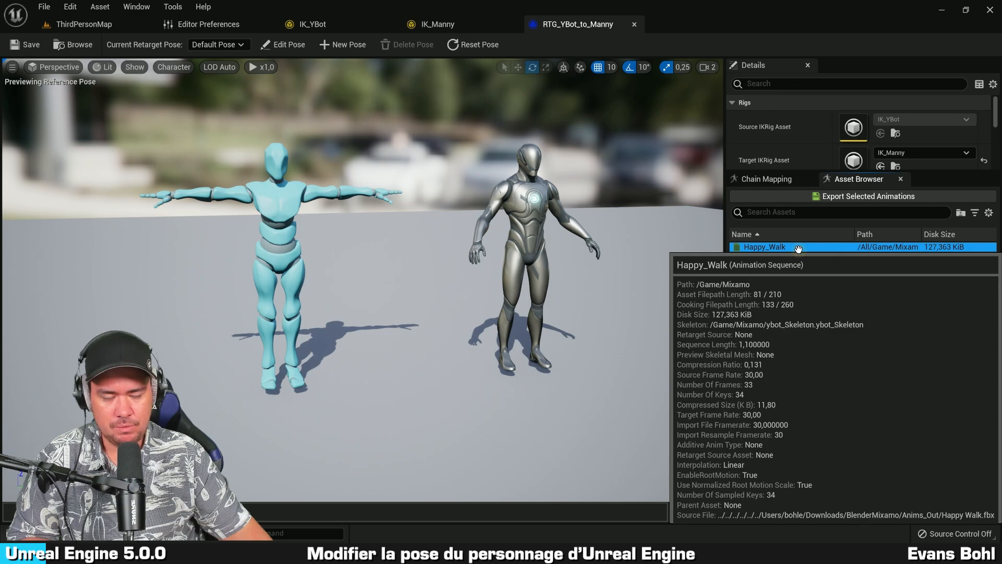
double_click(814, 247)
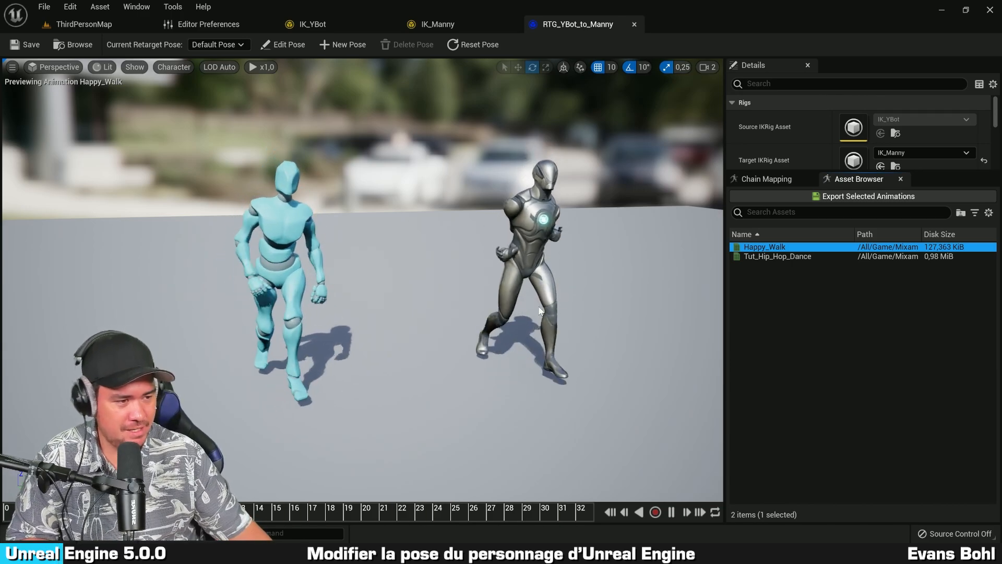
left_click(640, 230)
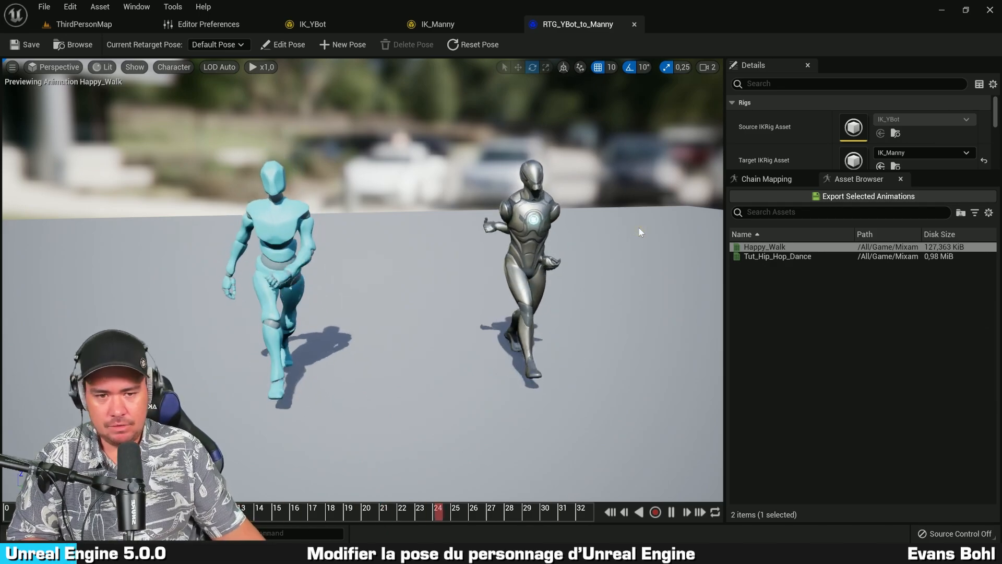
left_click(833, 339)
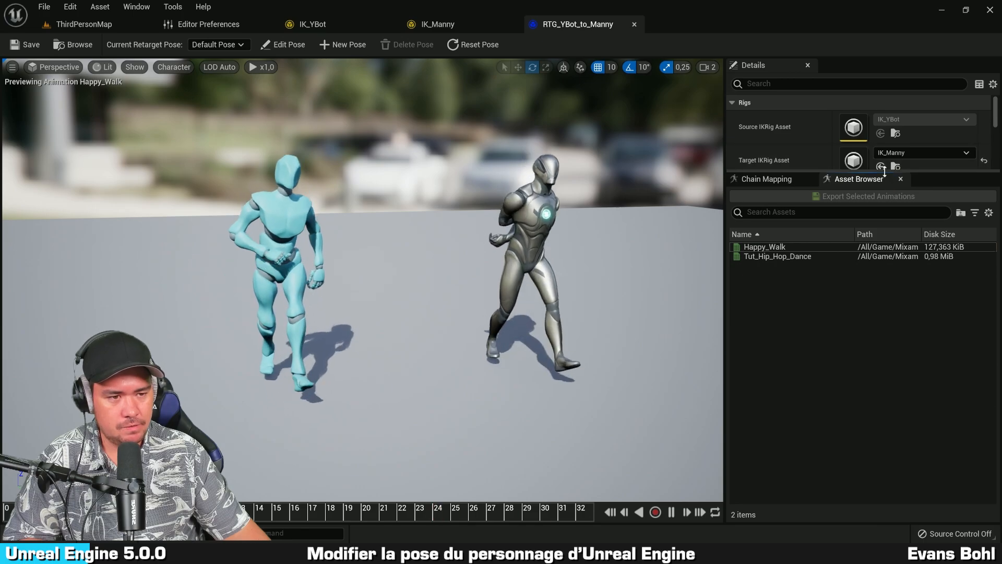
Enlarge the details area and reassign IK_Manny as the target IK Rig to return both characters to the reference pose
left_click_drag(884, 172, 887, 257)
left_click(928, 153)
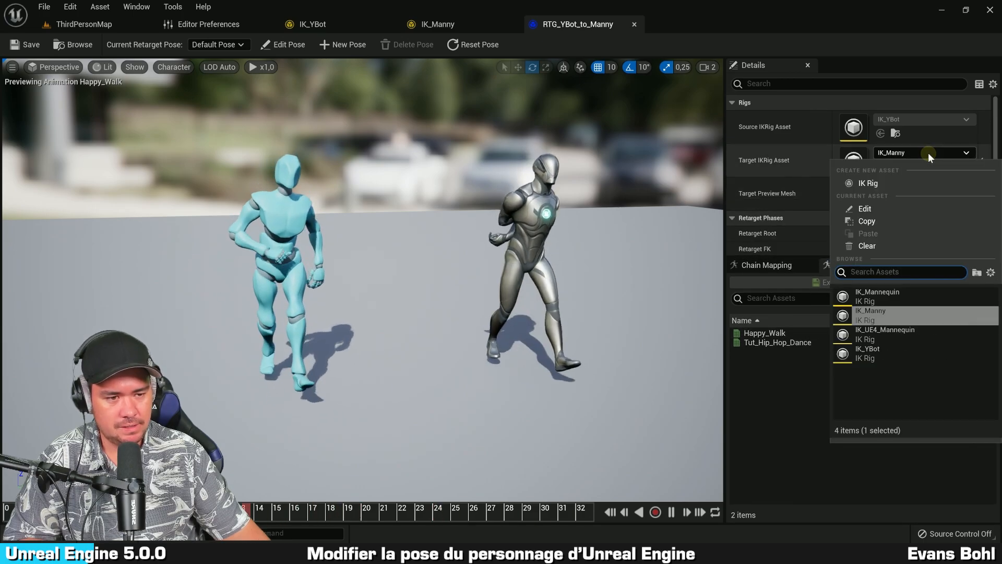
left_click(882, 246)
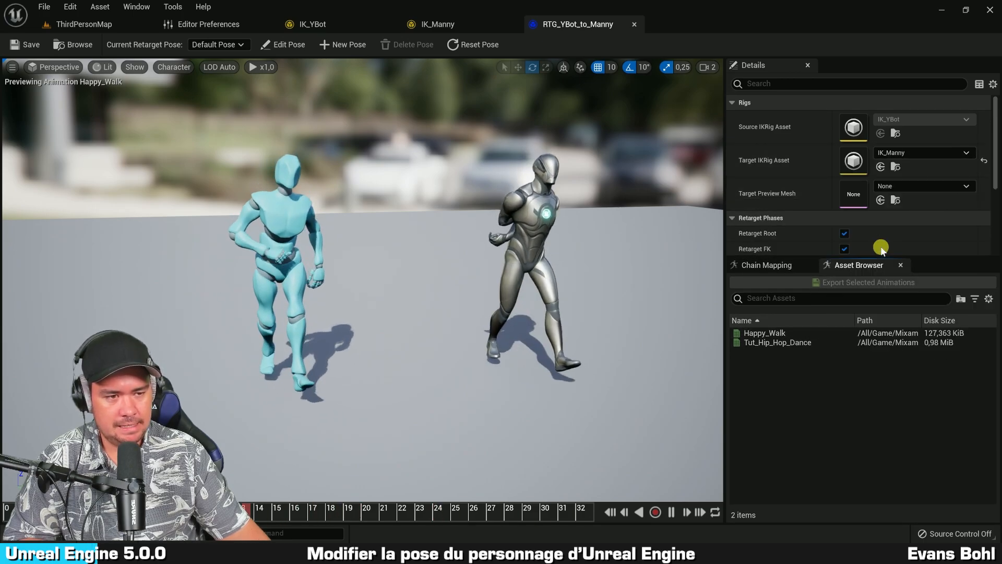
left_click(908, 152)
left_click(895, 305)
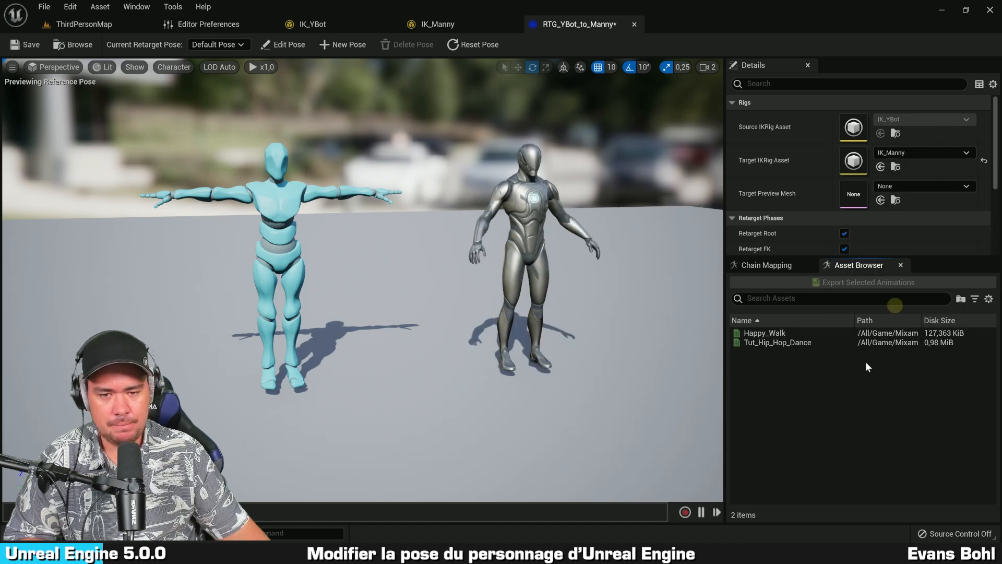
Create a new retarget pose named YBot
mouse_move(617, 293)
right_mouse_down()
mouse_move(631, 285)
mouse_move(609, 294)
right_mouse_up()
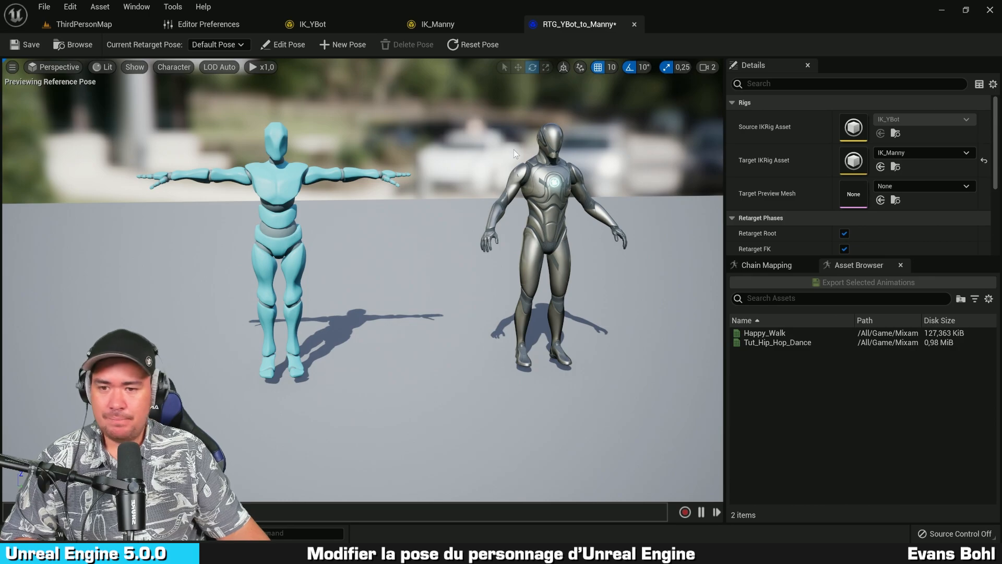
mouse_move(488, 233)
right_mouse_down()
mouse_move(479, 233)
mouse_move(488, 233)
right_mouse_up()
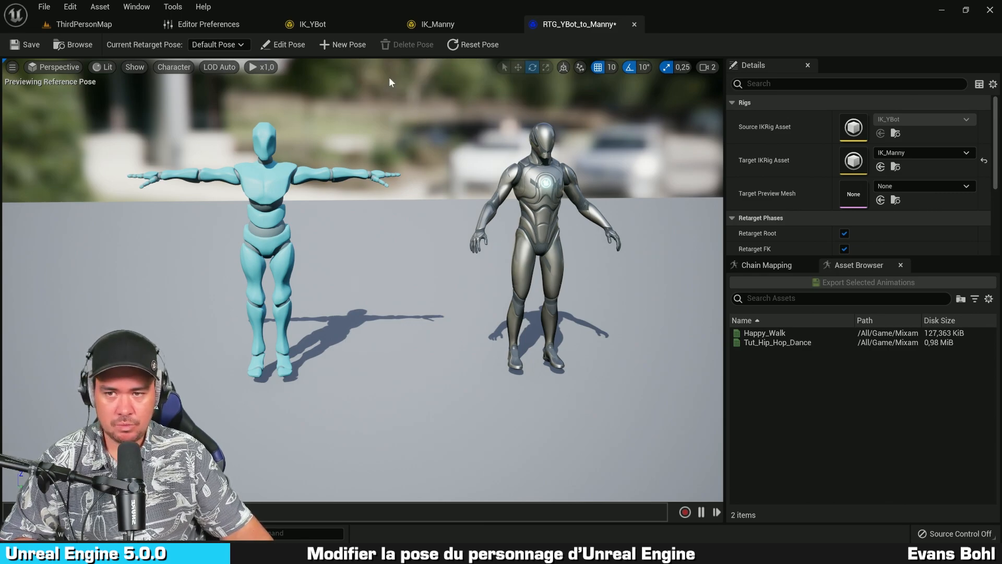
left_click(209, 46)
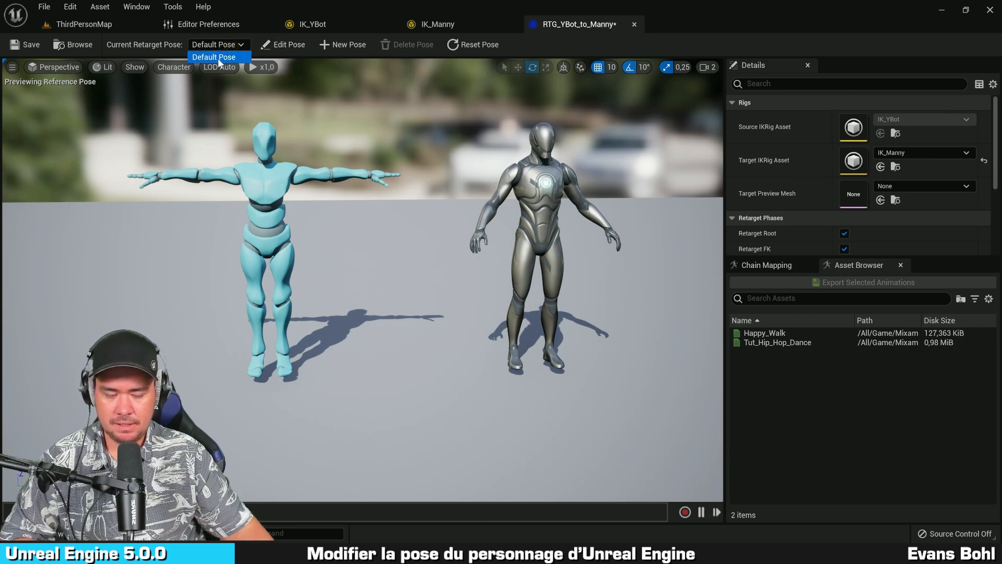
left_click(346, 46)
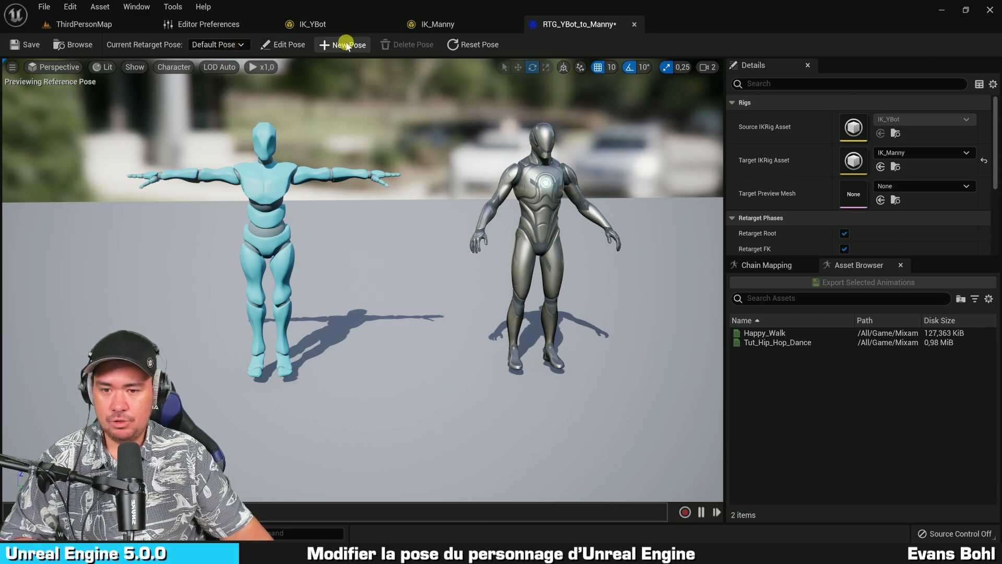
left_click(418, 269)
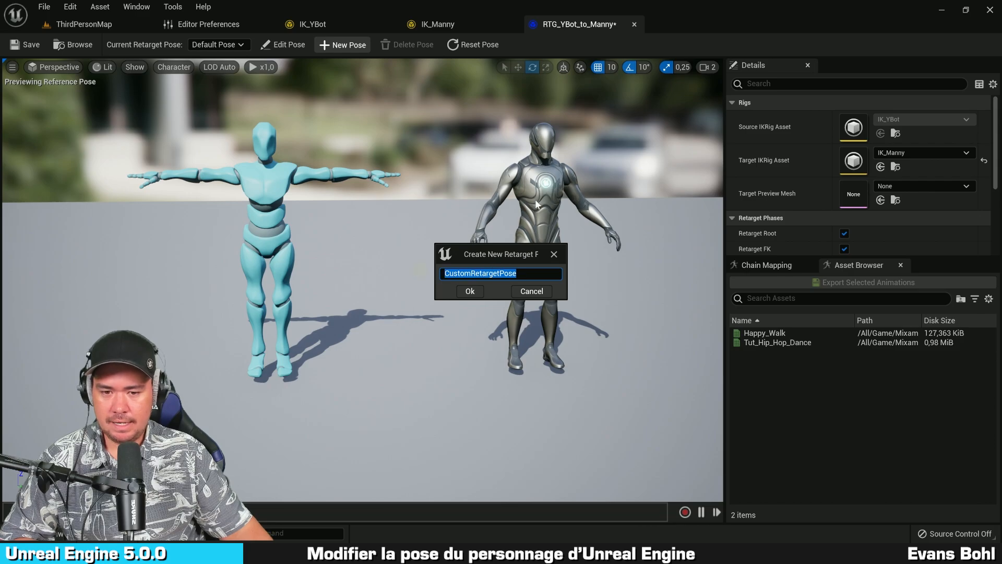
type("YBot")
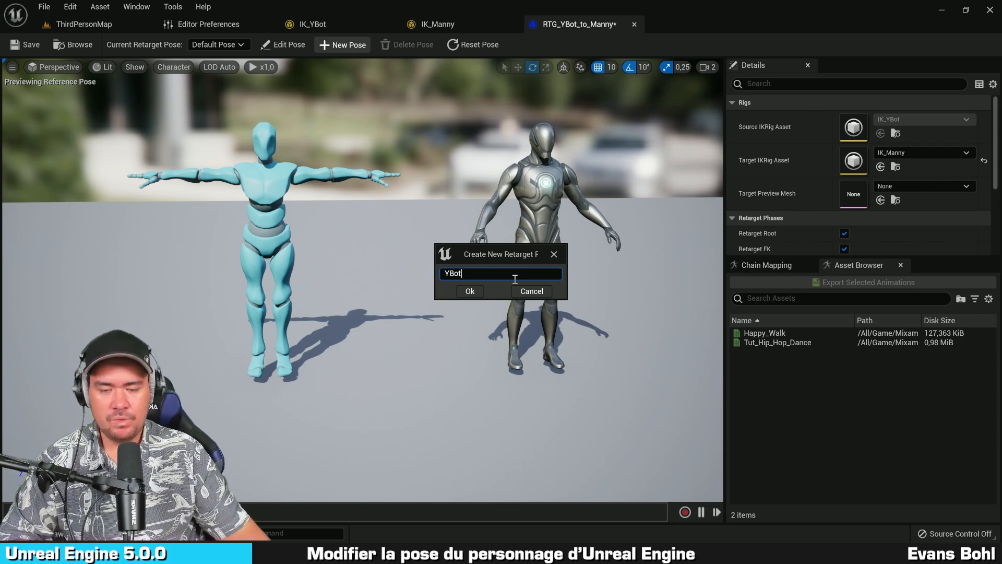
left_click(482, 292)
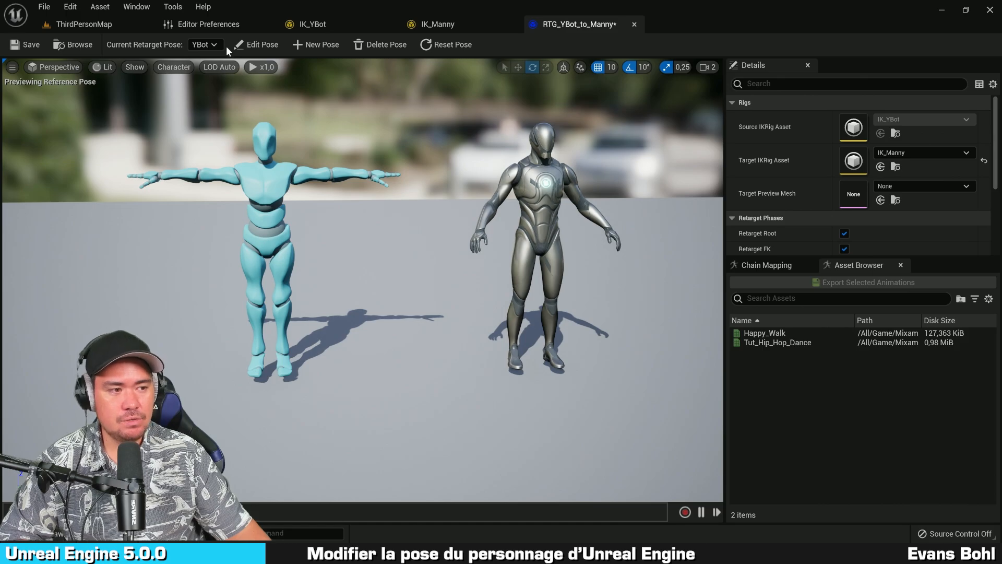
Enable pose editing for the YBot retarget pose and get a closer look at Manny's bones
left_click(264, 45)
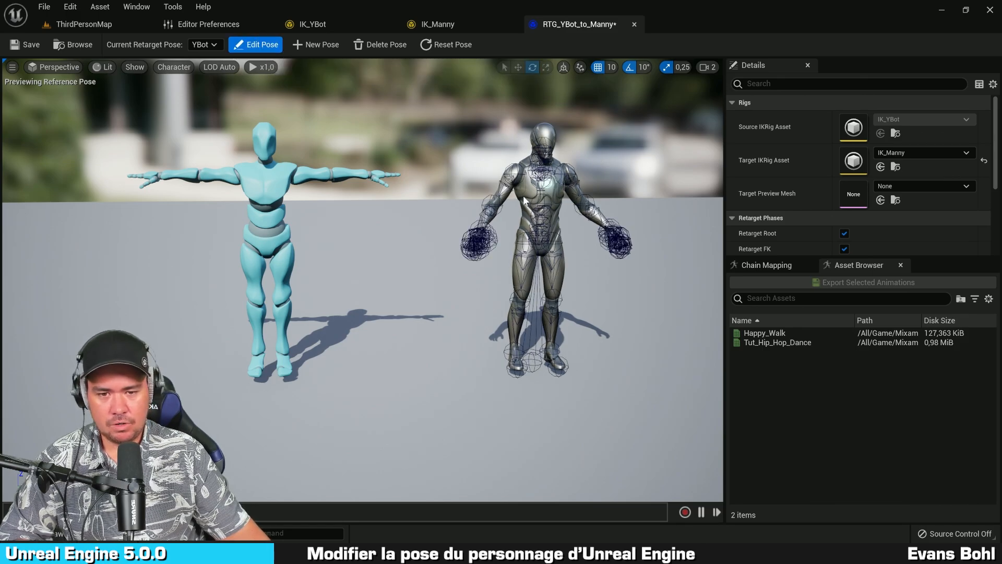
scroll(527, 199, "up", 5)
key("d")
right_click_drag(531, 184, 531, 183)
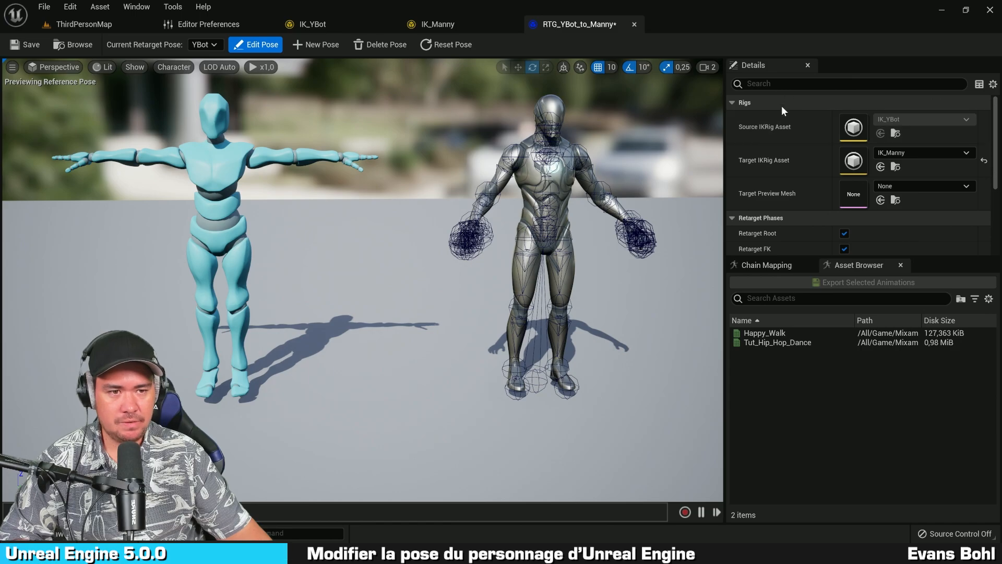
Set the bone draw size to 1.5 after trying 1 and 2, and save the retargeter asset
scroll(781, 117, "down", 4)
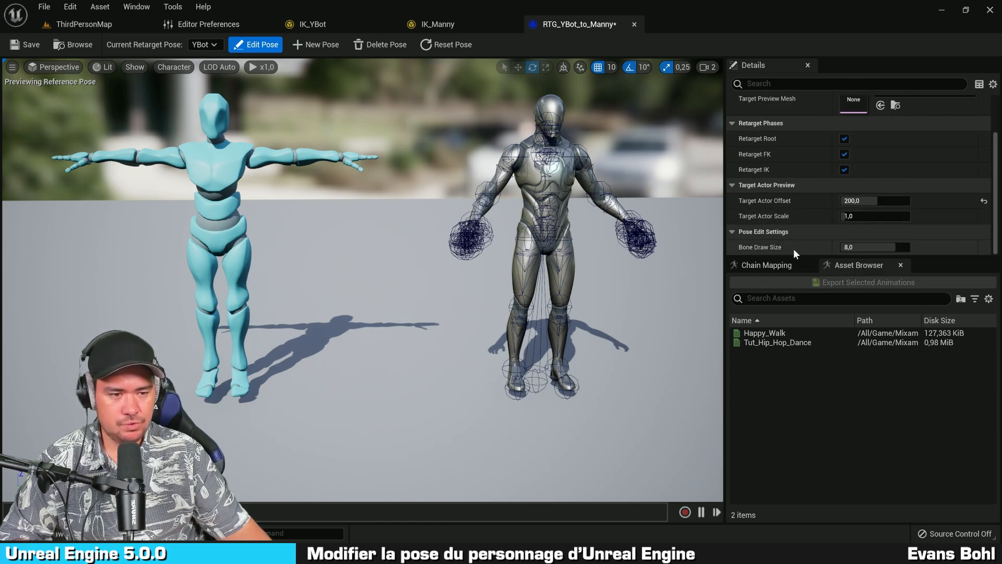
left_click(905, 245)
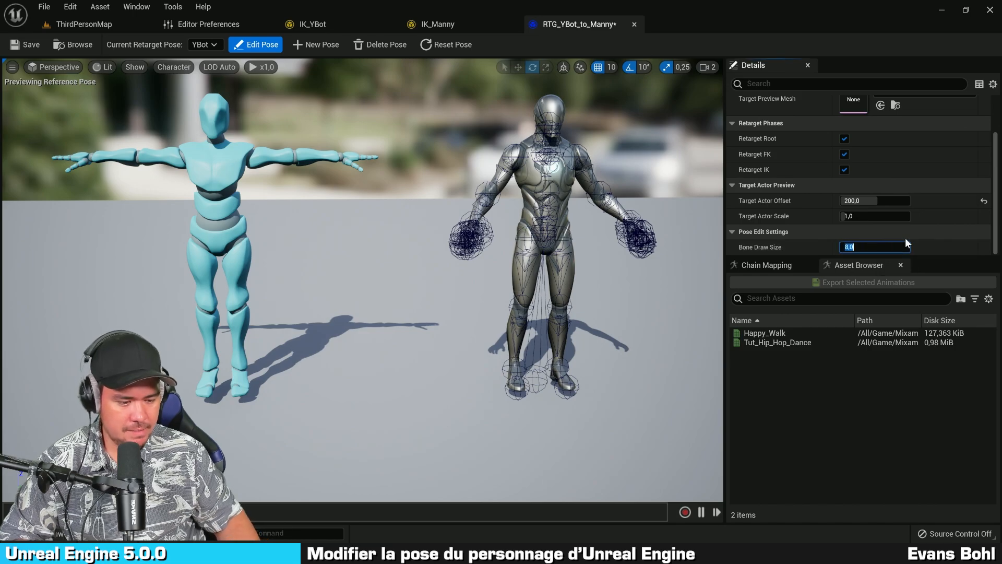
type("1")
key("Return")
type("2")
key("Return")
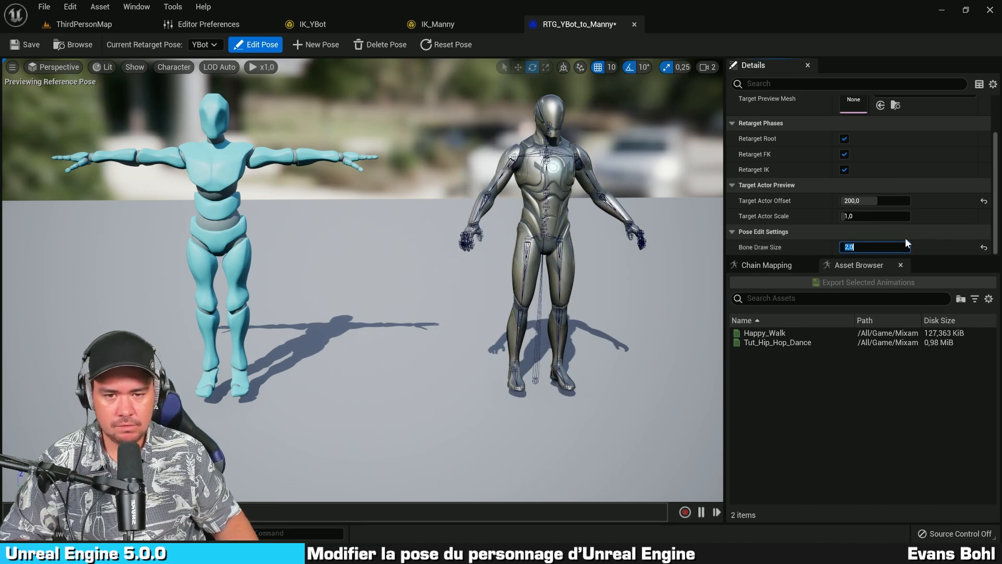
type("1,5")
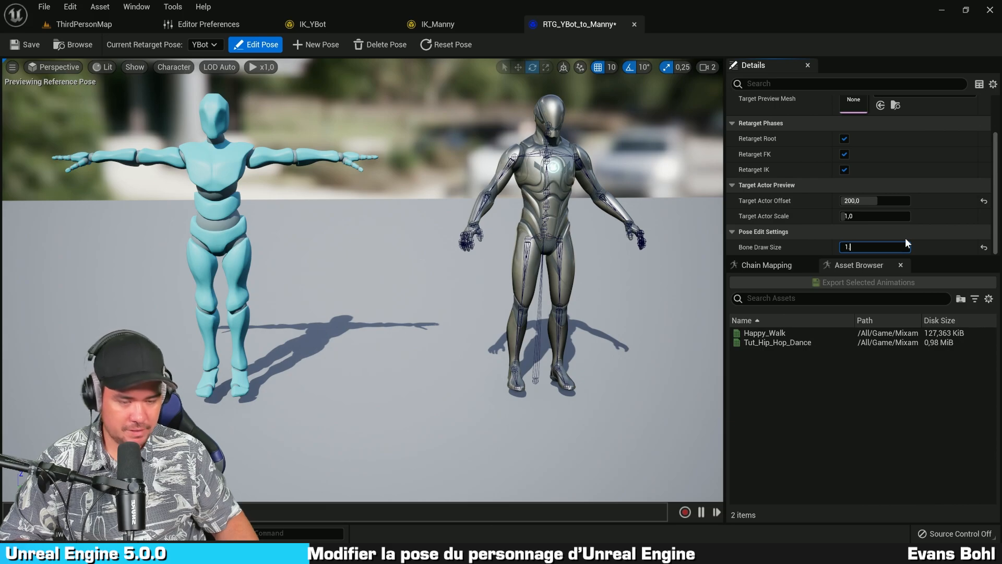
key("Return")
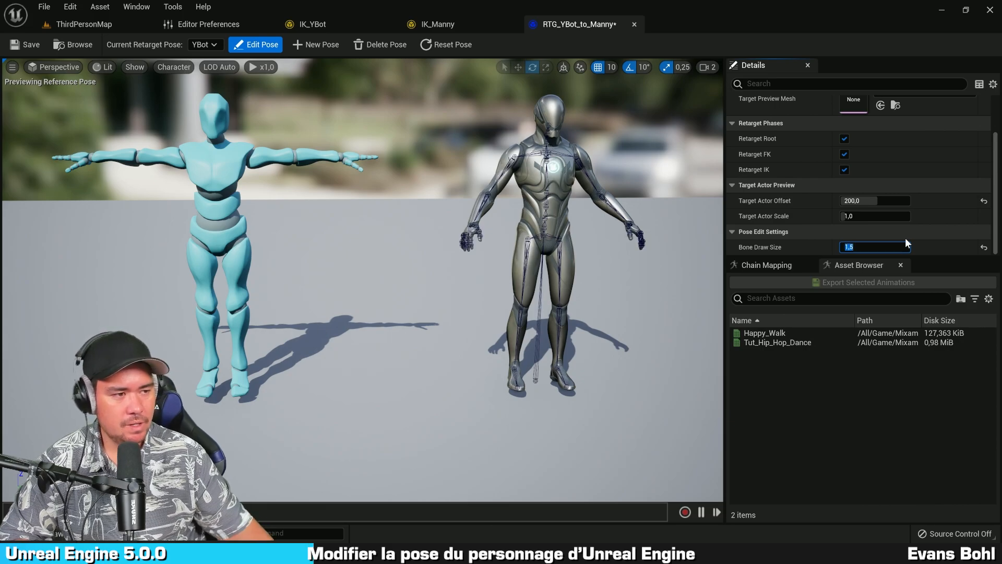
key("ctrl+s")
left_click(794, 436)
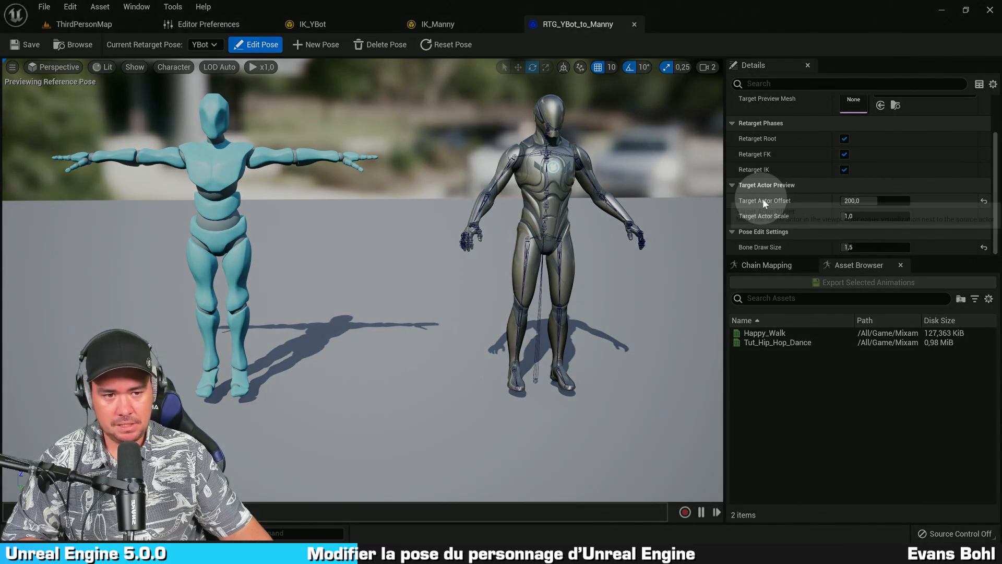
Set the target actor offset to 0 so Manny overlaps Y Bot, and centre the overlapping characters in view
left_click(853, 201)
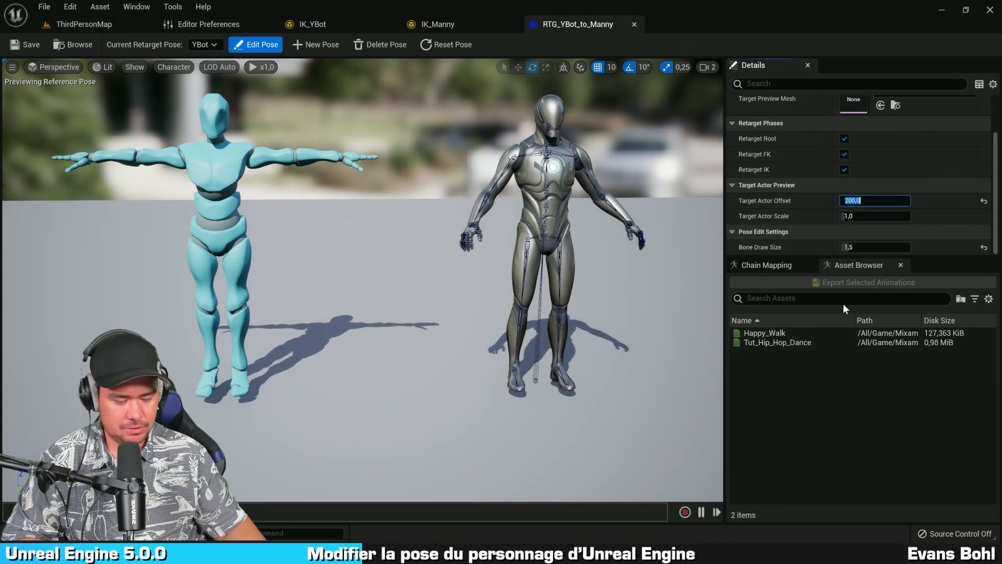
type("0")
key("Return")
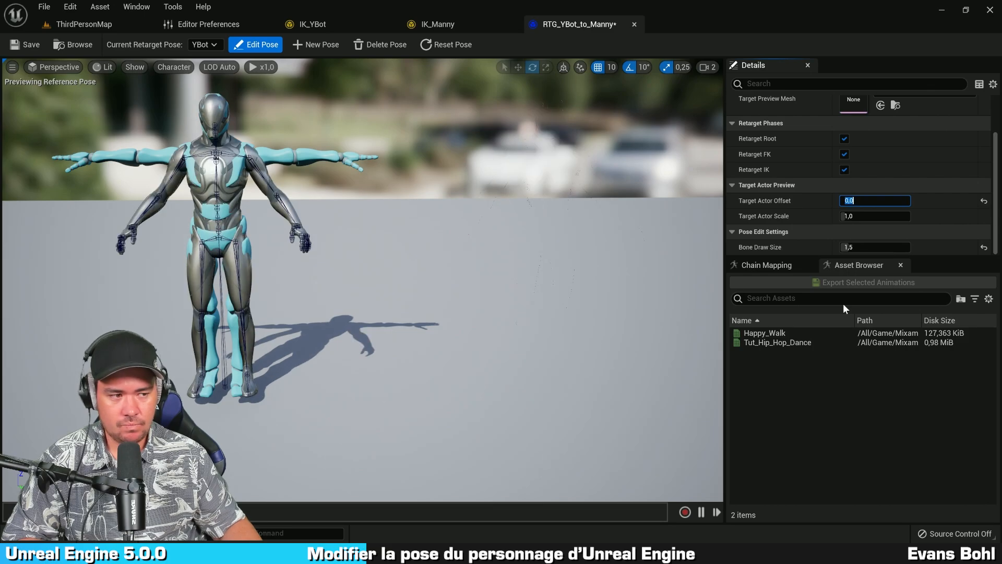
middle_click_drag(486, 242, 632, 244)
right_click_drag(487, 242, 488, 242)
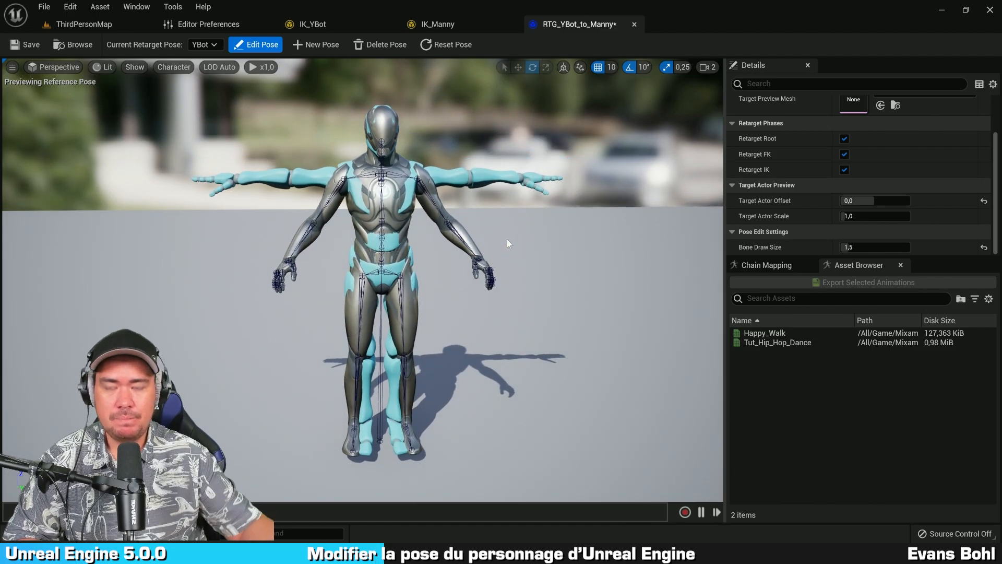
Set bone drawing to All Hierarchy so both characters' complete skeletons are shown
left_click(188, 67)
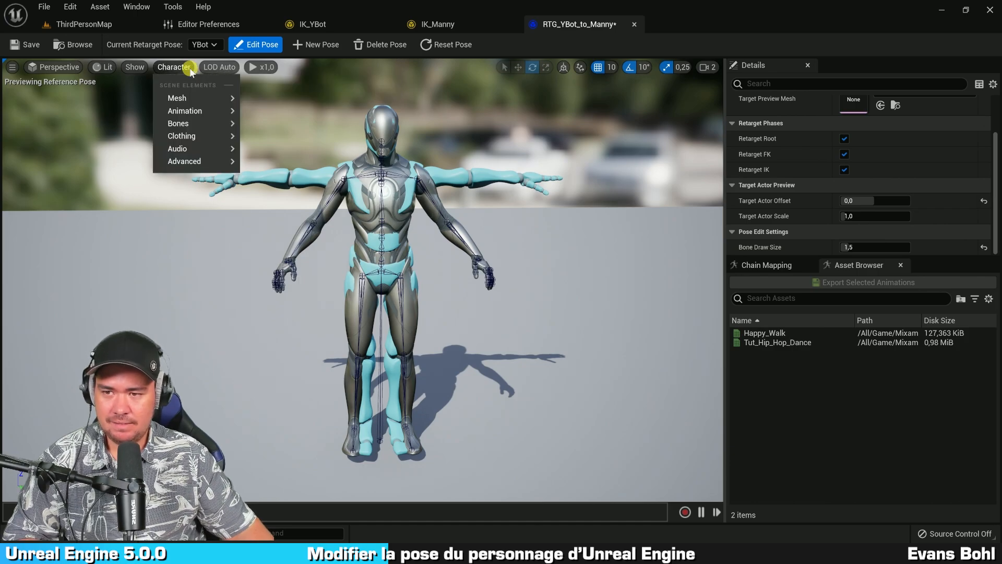
mouse_move(192, 126)
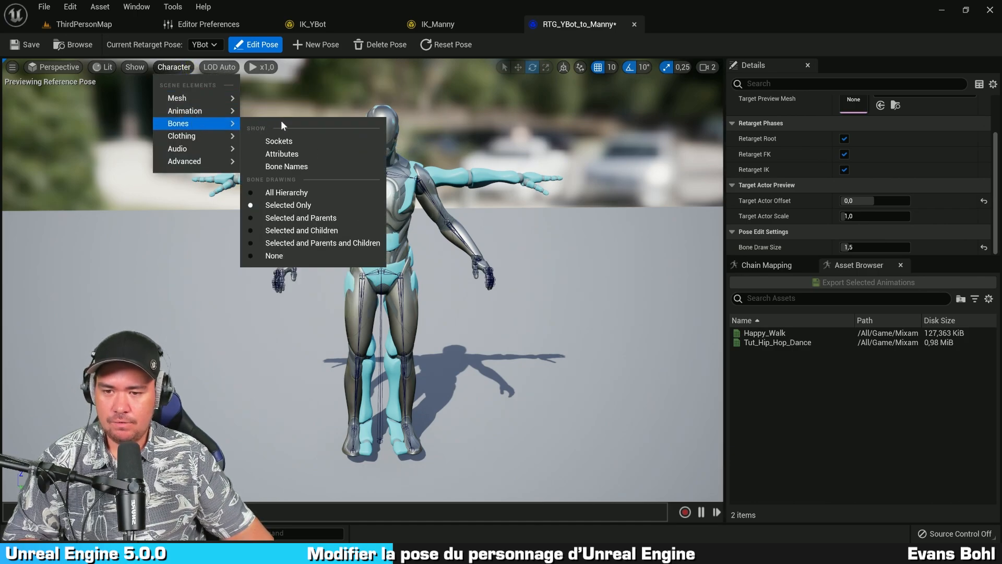
left_click(328, 192)
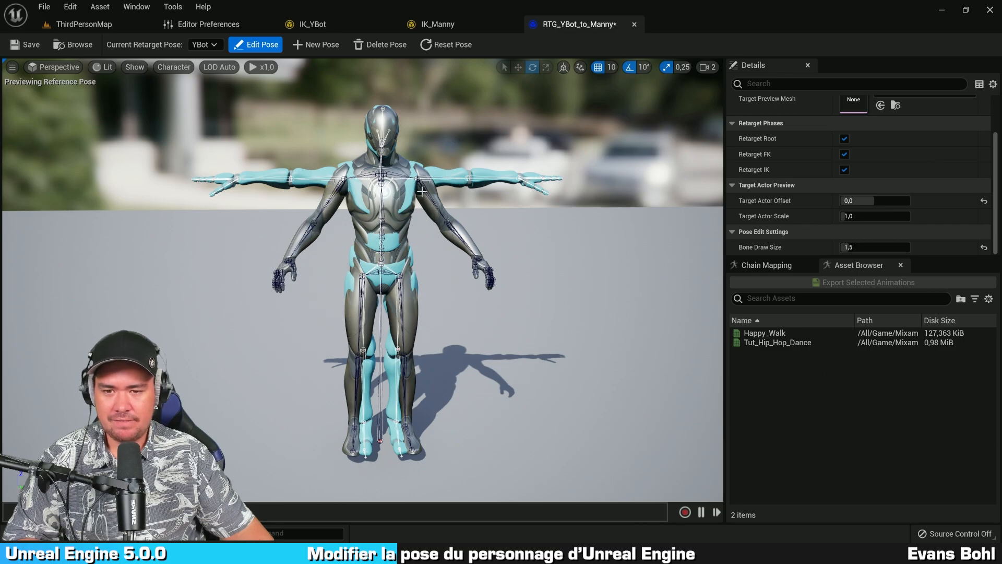
scroll(494, 225, "up", 8)
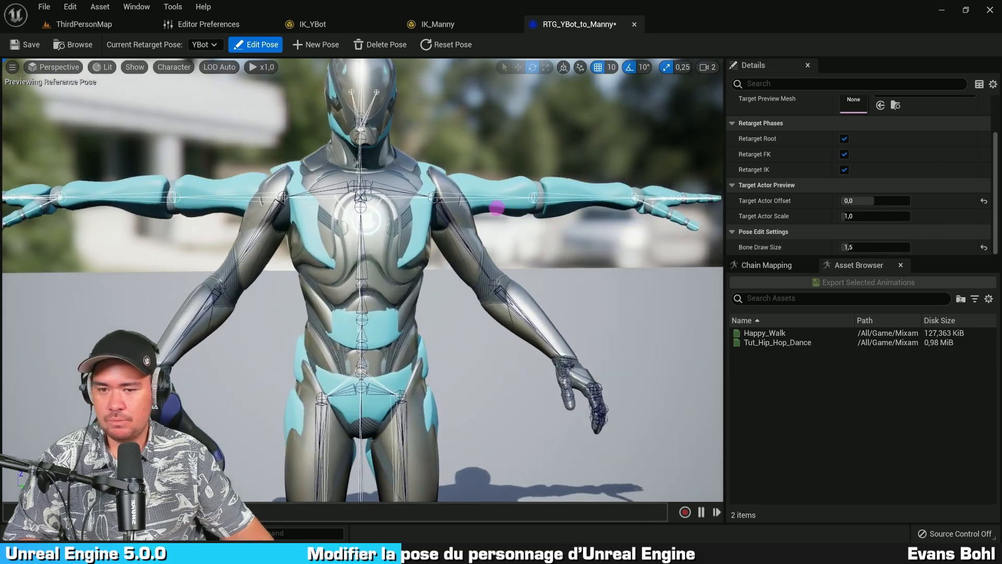
scroll(558, 266, "down", 8)
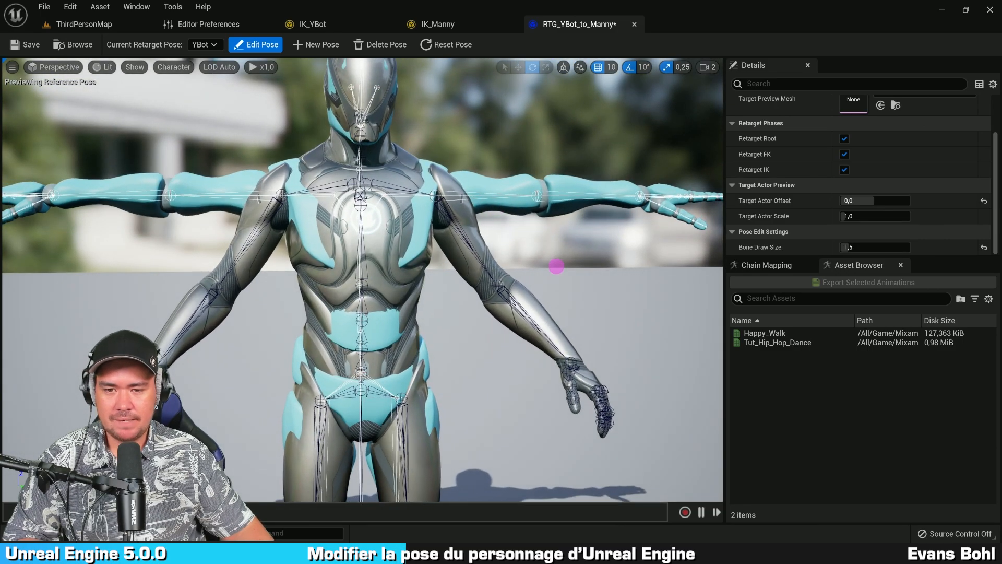
scroll(558, 266, "down", 2)
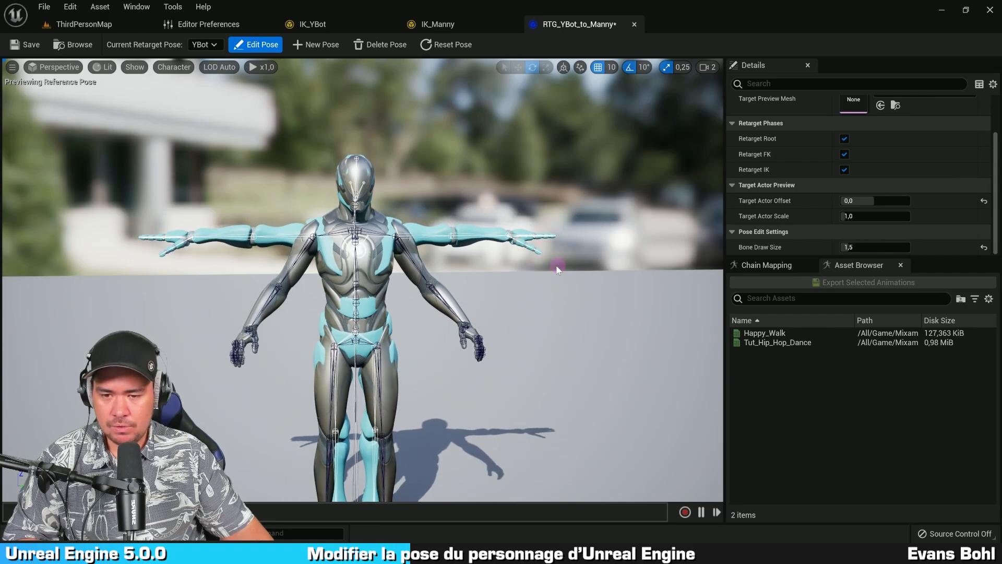
Rotate Manny's left clavicle bone slightly upward to raise the arm towards Y Bot's, and deselect the bone
left_click_drag(545, 281, 545, 281)
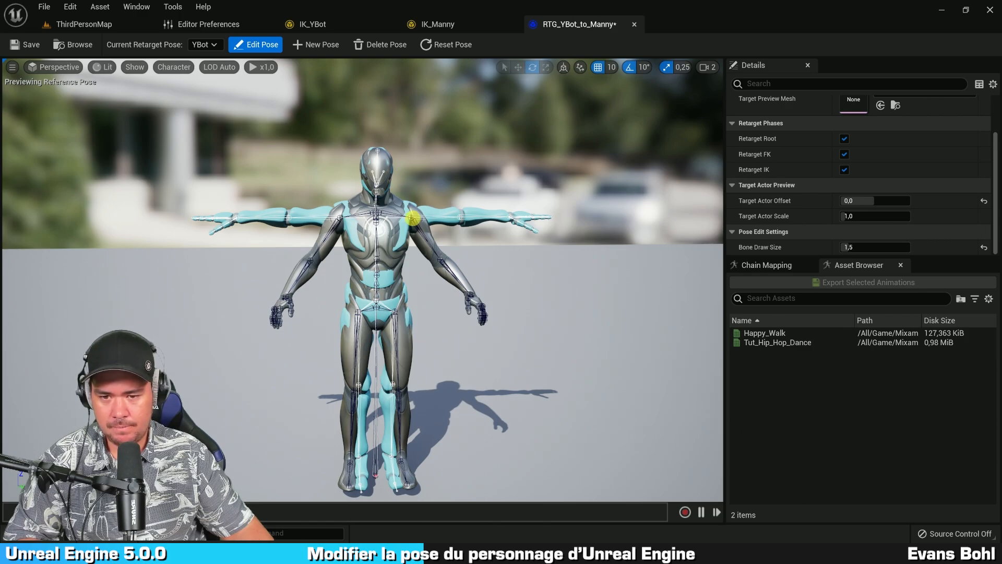
scroll(412, 216, "up", 5)
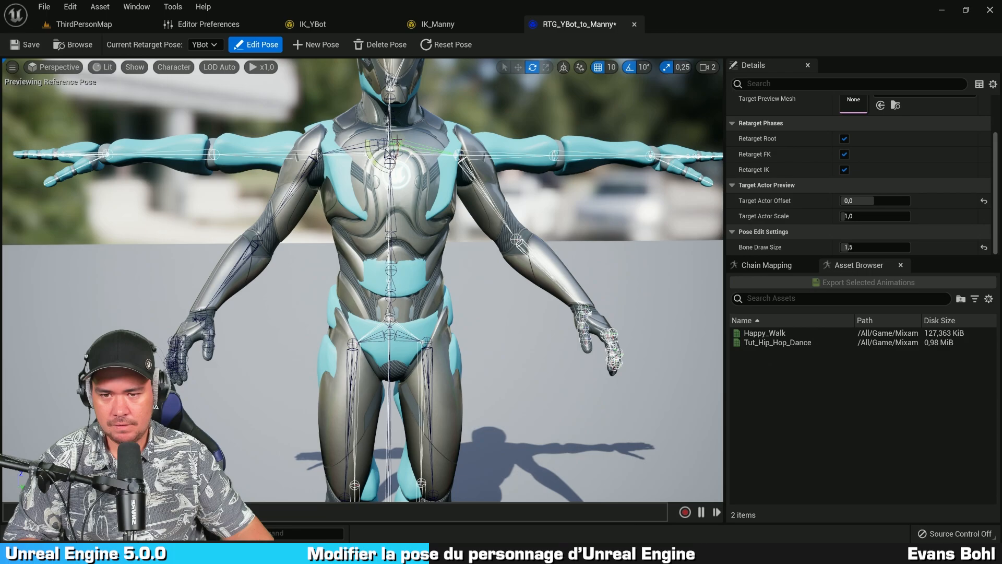
scroll(378, 162, "down", 5)
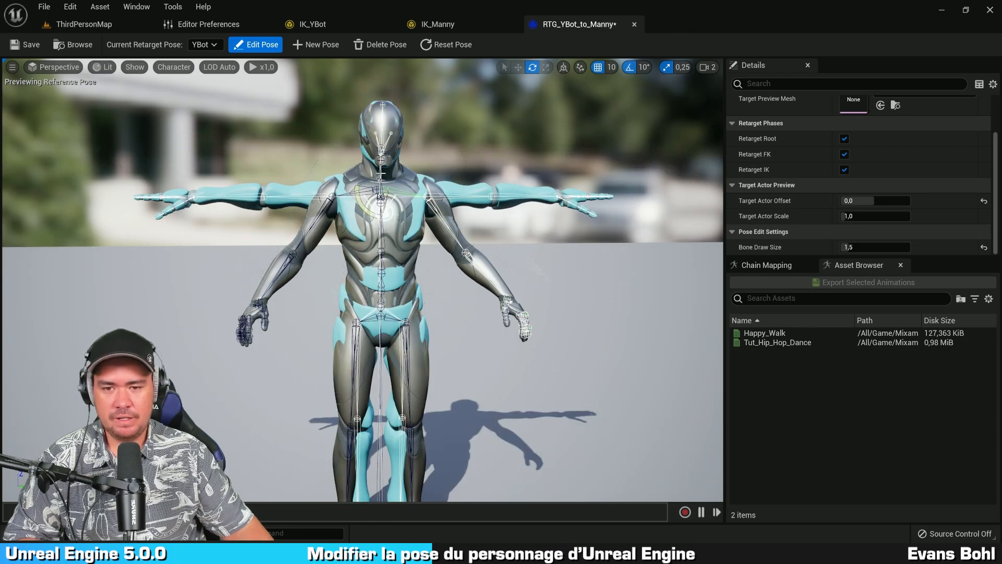
left_click_drag(364, 197, 349, 159)
left_click(524, 142)
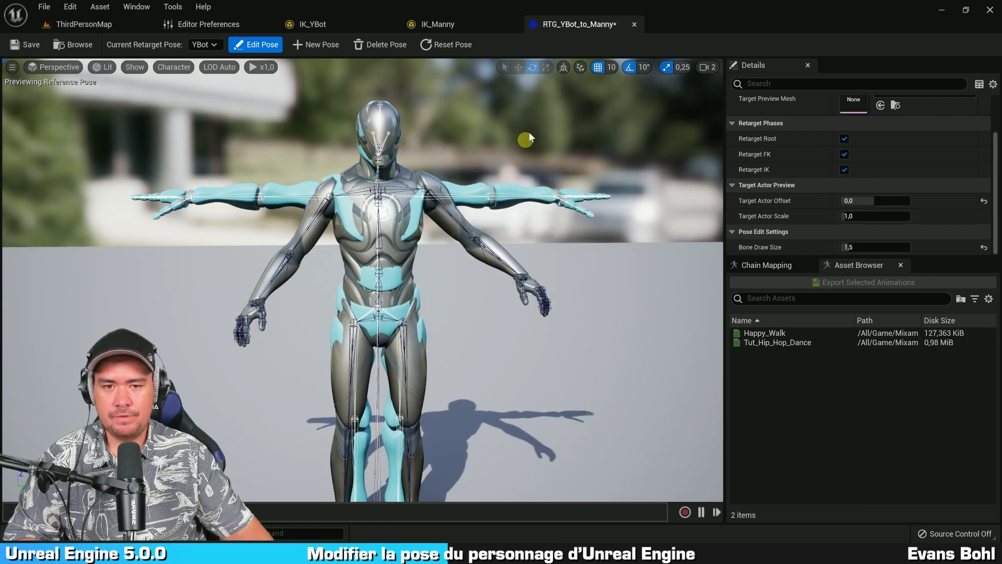
Switch the viewport to the Left orthographic view and frame the overlapping characters' upper bodies and arm bones
left_click(63, 69)
left_click(80, 136)
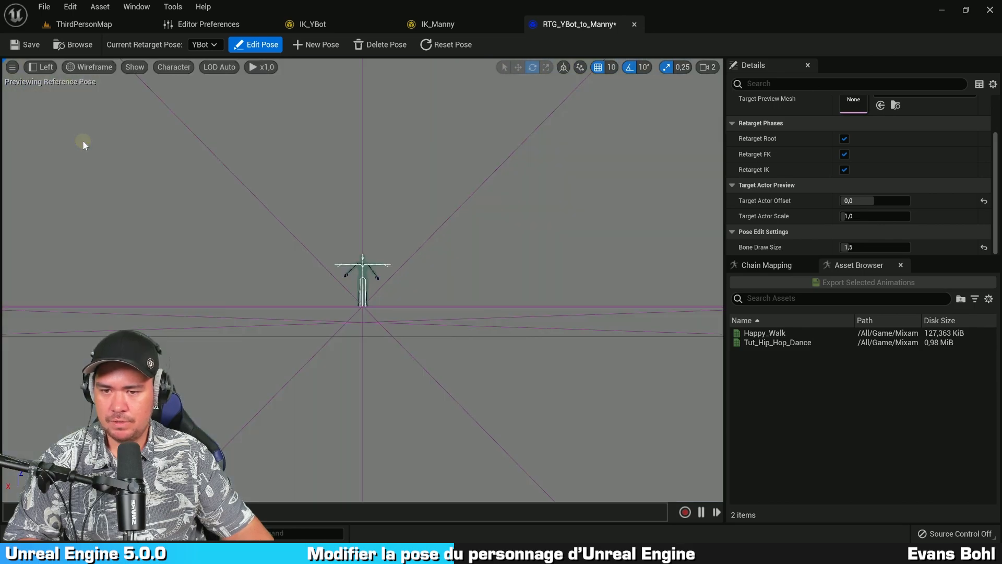
scroll(372, 239, "up", 10)
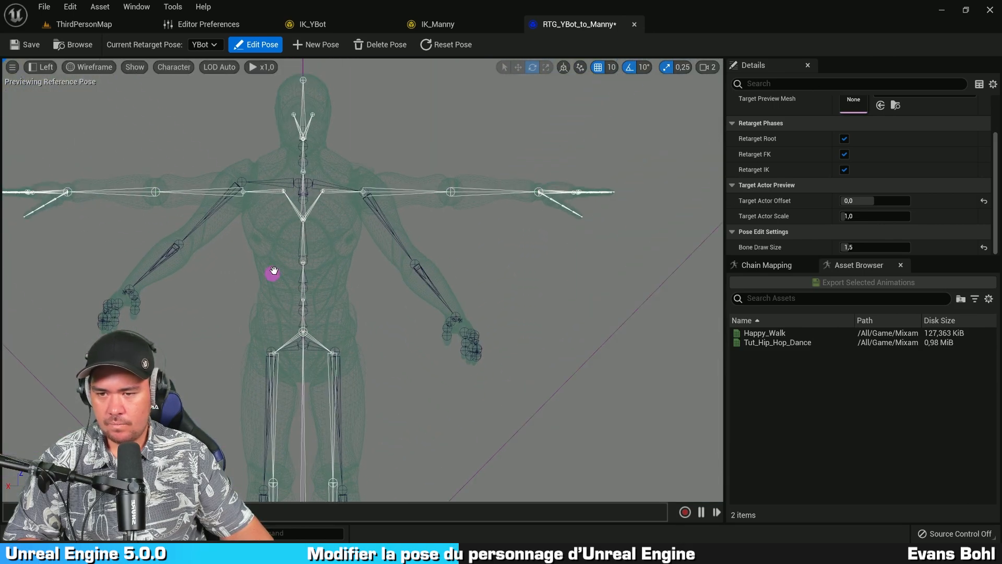
scroll(293, 239, "down", 2)
scroll(304, 170, "up", 3)
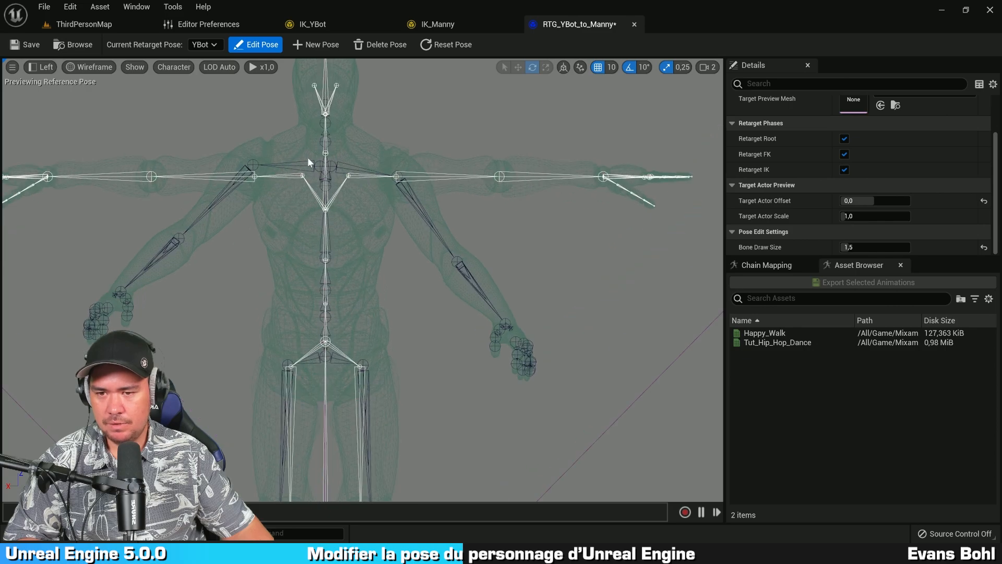
Select the left clavicle bone and compare its rotation gizmo in world and local space
right_click_drag(317, 232, 408, 240)
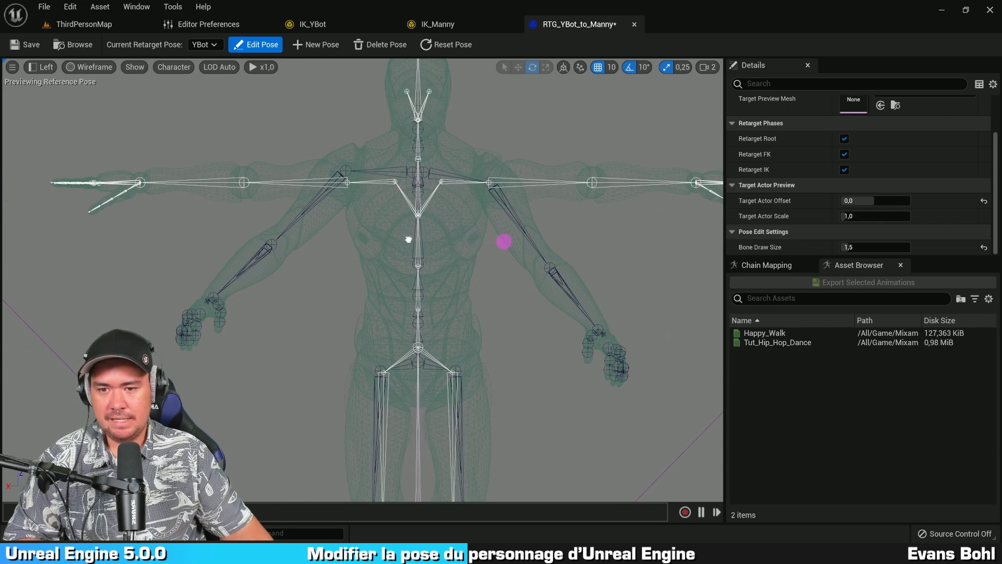
left_click(407, 171)
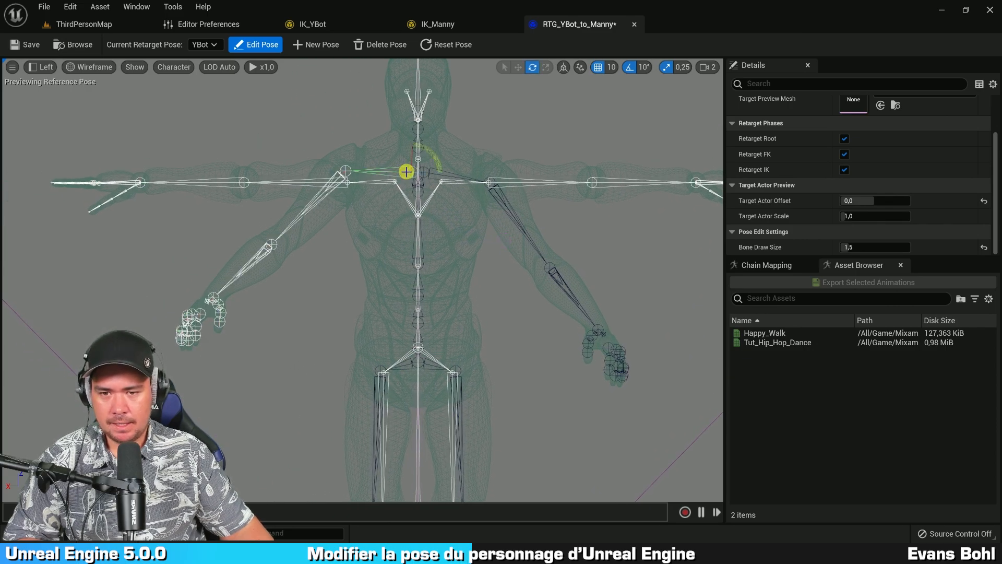
left_click(564, 69)
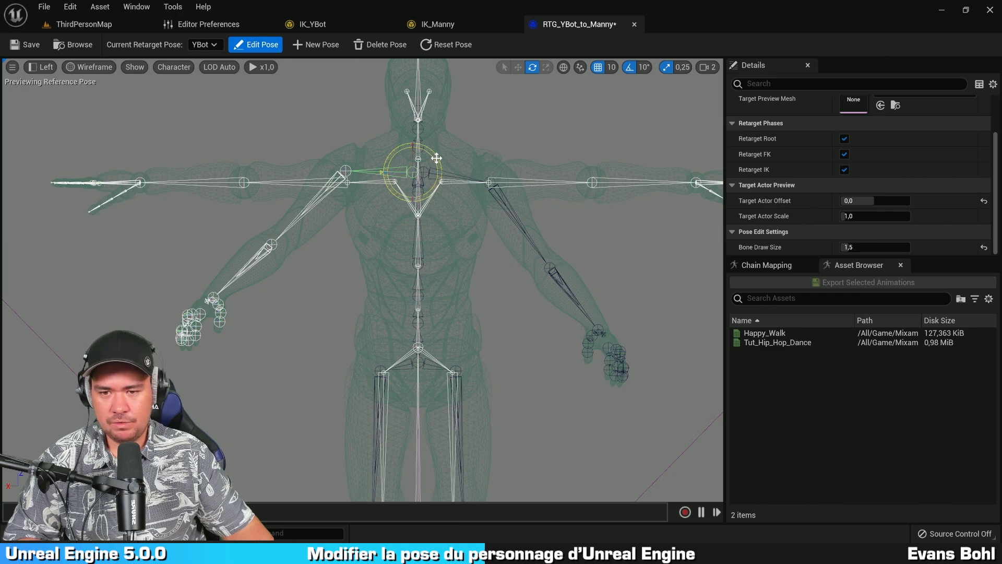
mouse_move(437, 158)
left_mouse_down()
mouse_move(433, 143)
mouse_move(439, 157)
left_mouse_up()
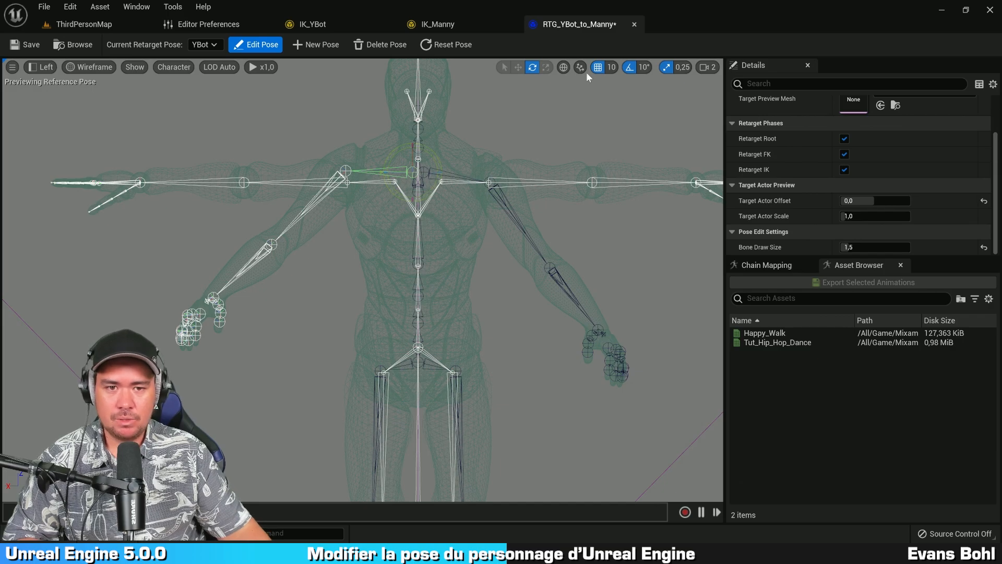
left_click(563, 67)
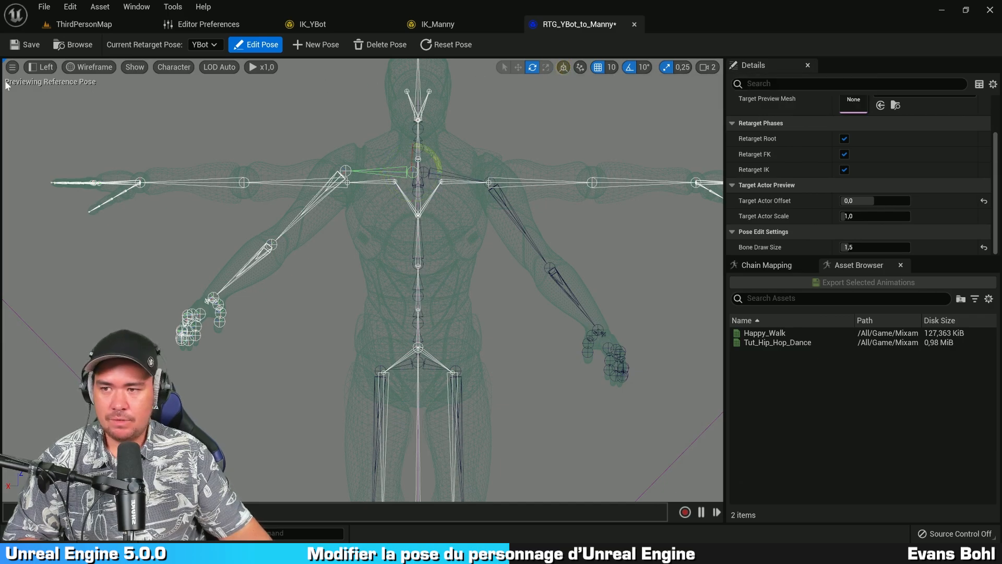
Switch to the perspective view, select the left thumb's base bone and set the transform gizmo to world space
left_click(48, 67)
left_click(55, 89)
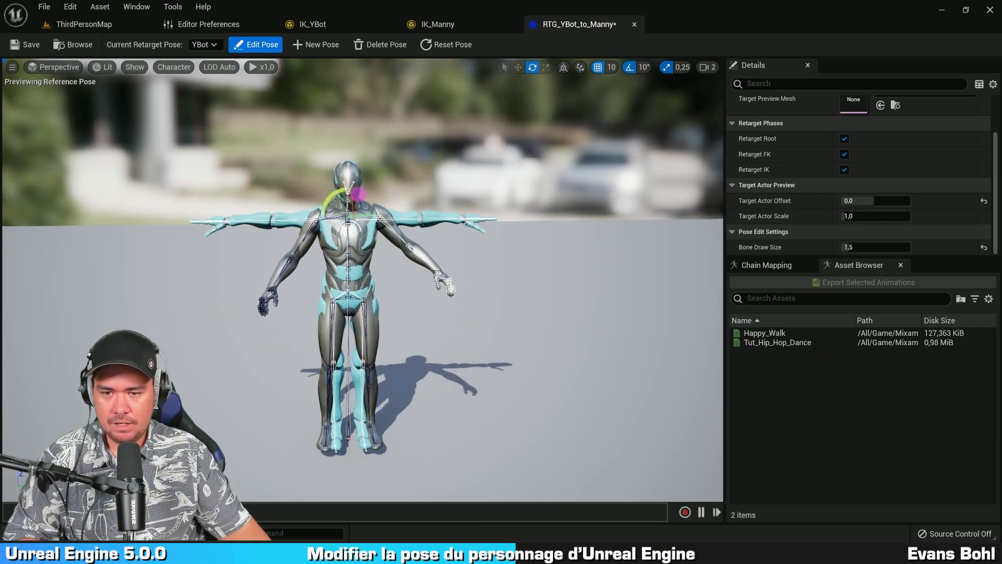
key("w")
mouse_move(359, 195)
right_mouse_down()
mouse_move(393, 190)
mouse_move(470, 217)
mouse_move(299, 197)
mouse_move(359, 194)
right_mouse_up()
key("a")
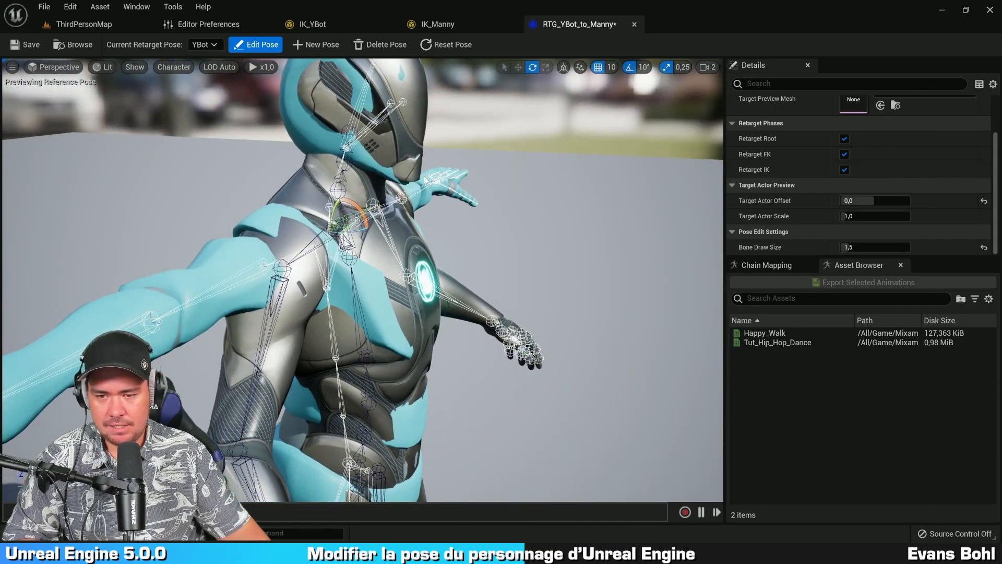
right_click_drag(426, 180, 258, 176)
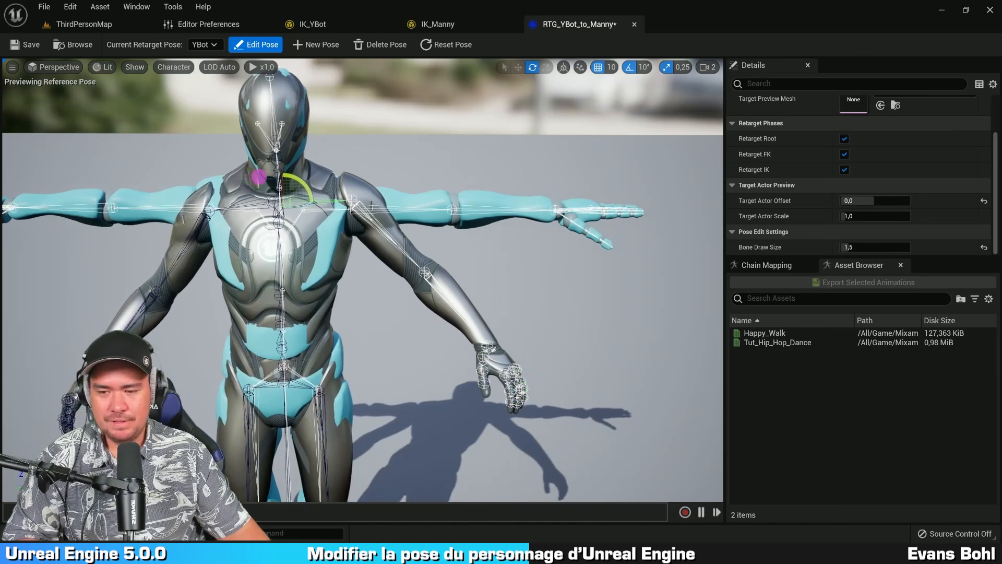
key("d")
right_click_drag(616, 270, 594, 273)
left_click(327, 343)
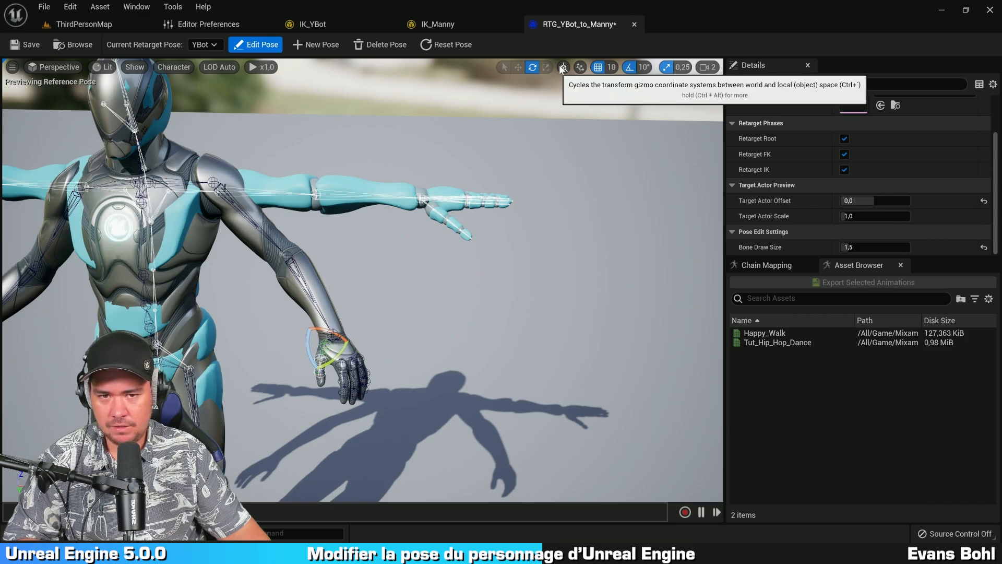
left_click(562, 68)
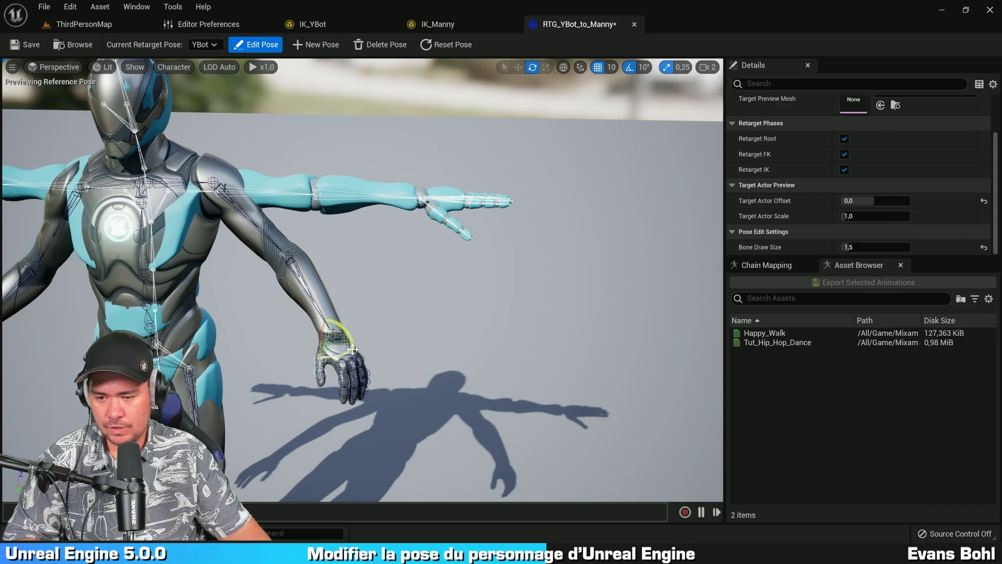
In the Left orthographic view, rotate the left upper arm bone upward toward the reference T-pose
left_click(55, 66)
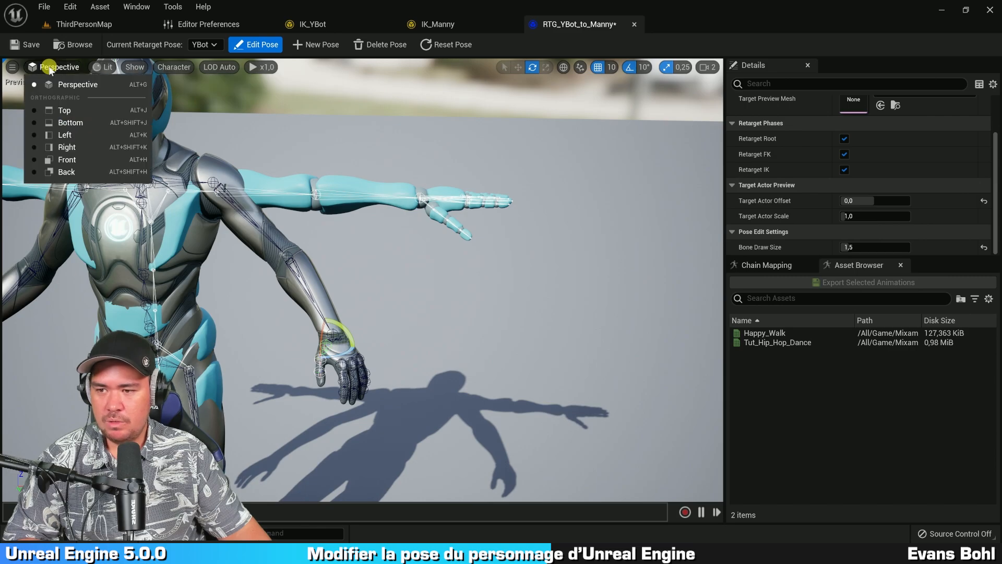
left_click(80, 136)
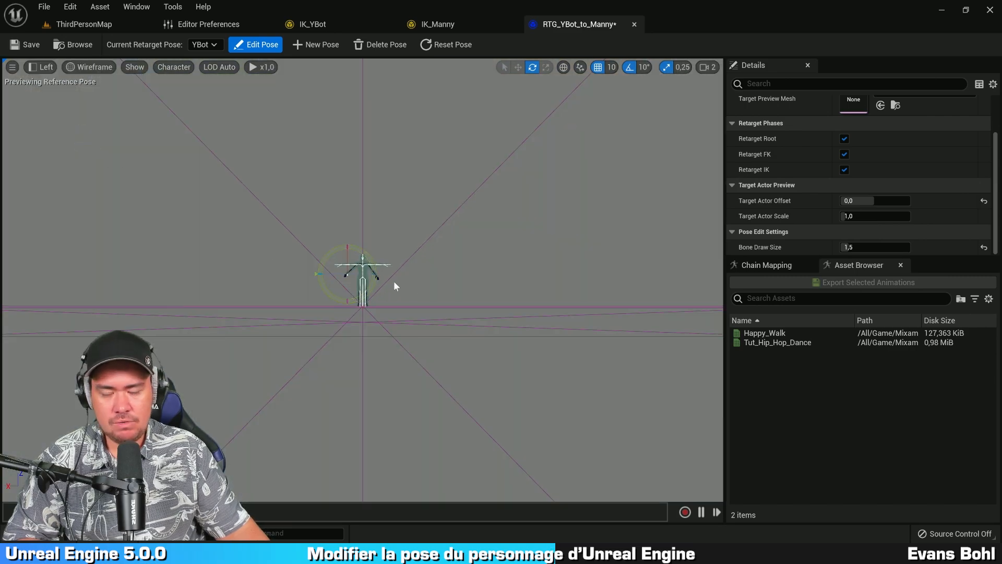
scroll(365, 272, "up", 10)
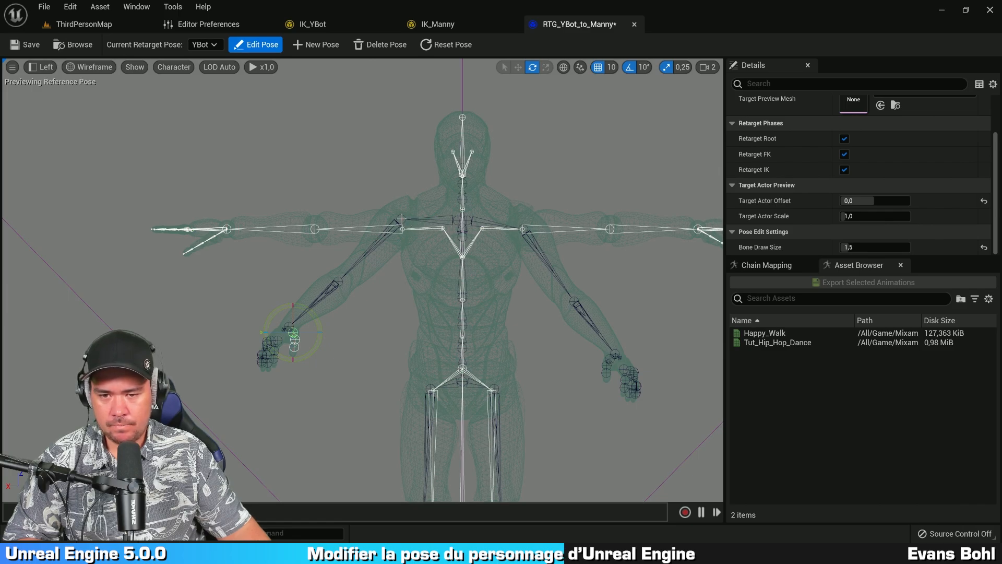
left_click(401, 218)
left_click_drag(411, 199, 366, 212)
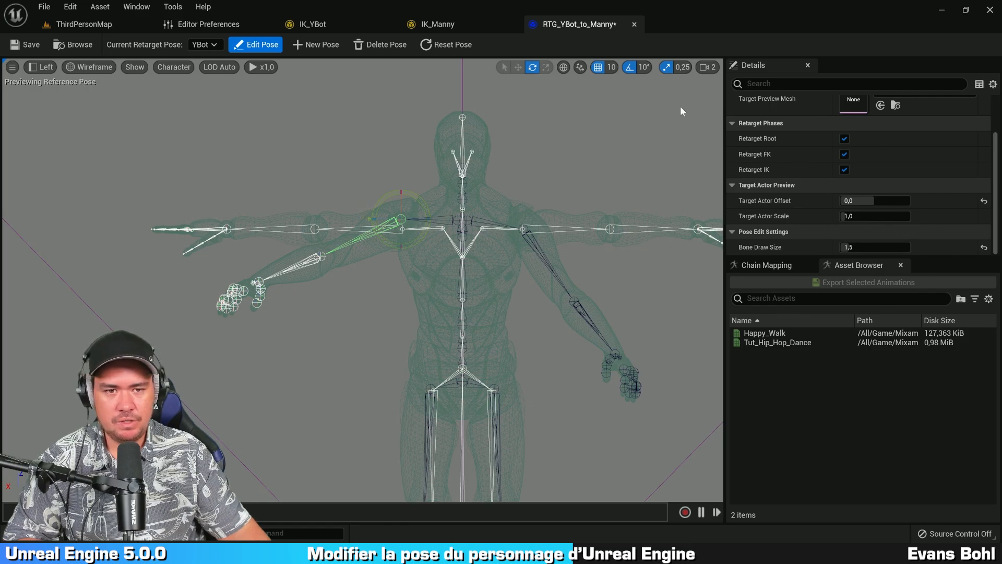
Turn off rotation snapping, level the left upper arm horizontally and fine-tune the forearm rotation to align with it
key("ctrl")
key("ctrl")
left_click(630, 72)
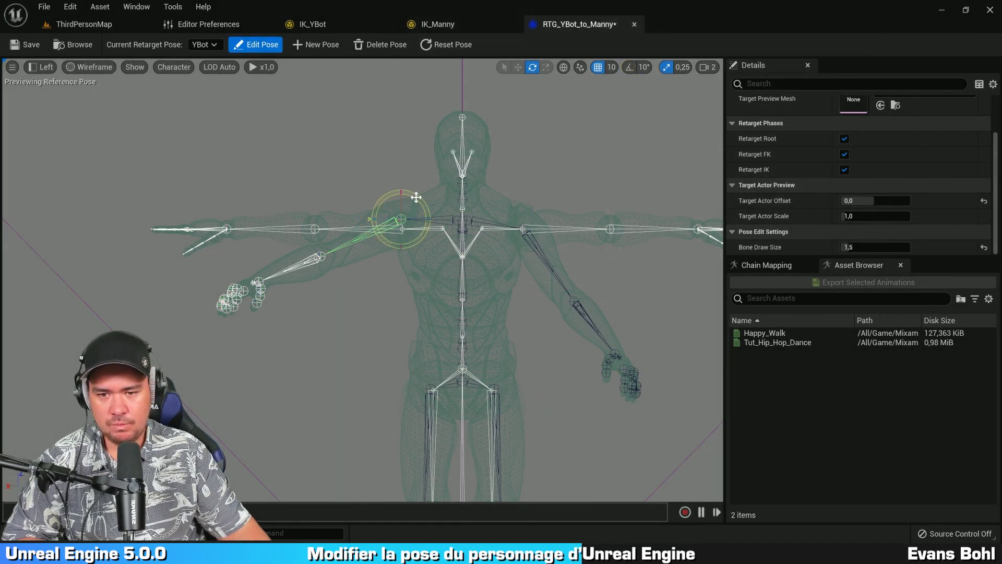
left_click_drag(414, 197, 370, 175)
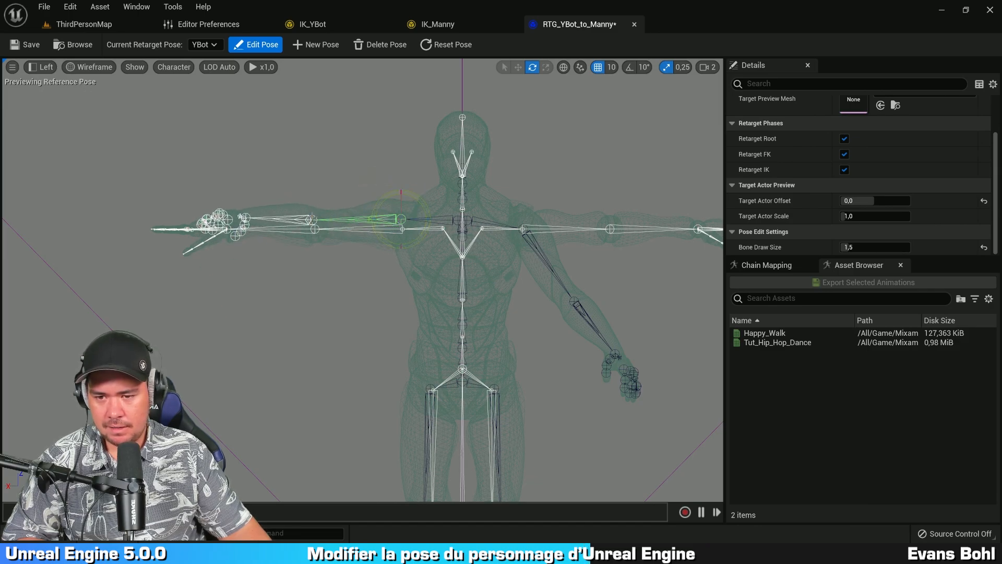
left_click(303, 219)
left_click_drag(328, 196, 339, 196)
left_click(352, 165)
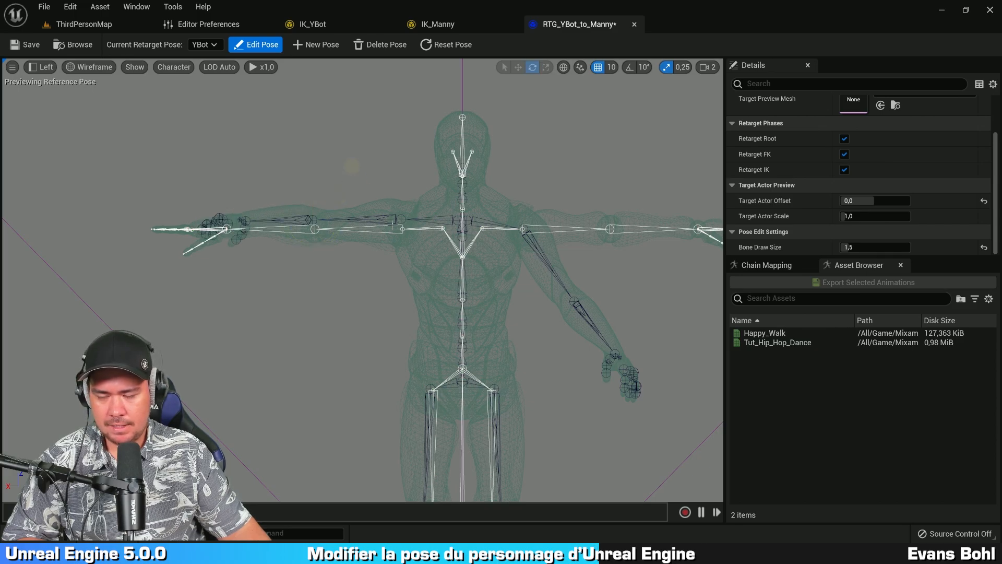
In the Top orthographic view, rotate the left forearm bone until the arm is straight along the reference arm
left_click(40, 67)
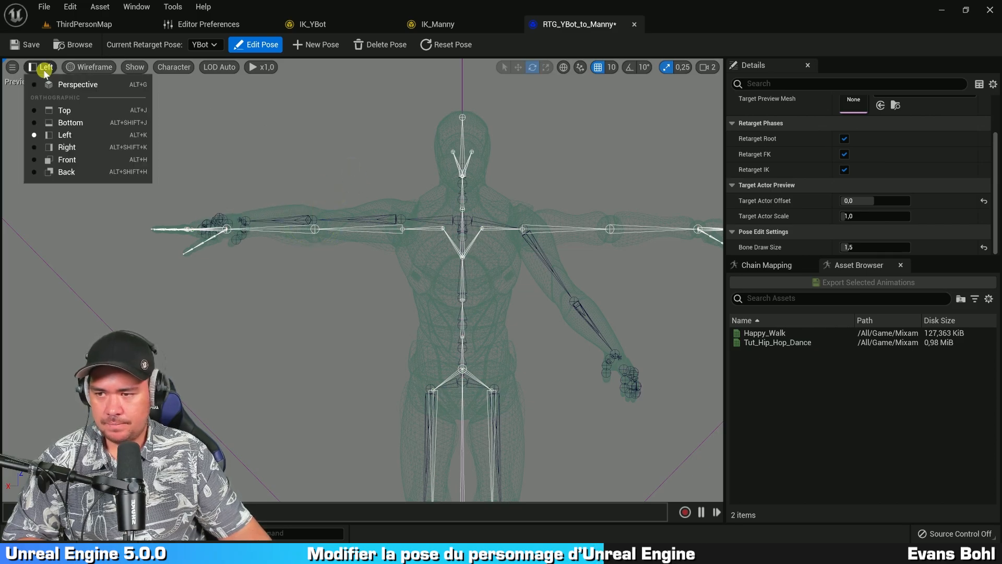
left_click(60, 107)
scroll(389, 294, "up", 8)
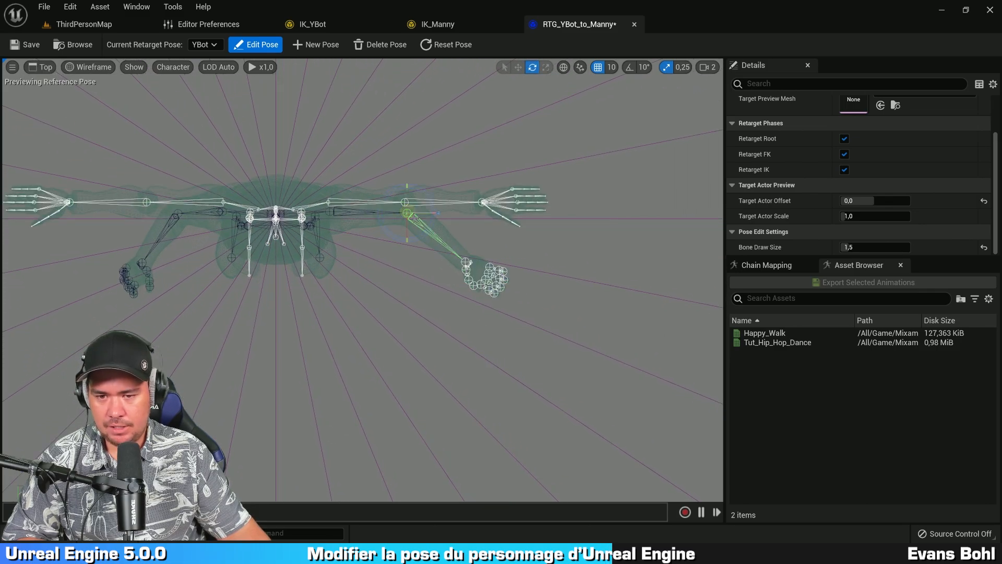
left_click(407, 211)
left_click_drag(407, 240, 474, 261)
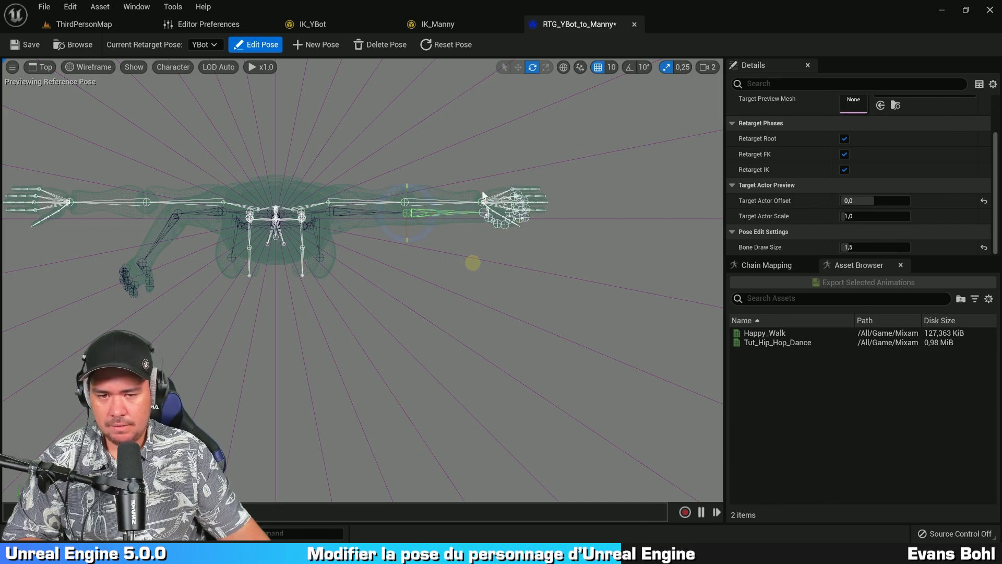
scroll(522, 245, "up", 4)
scroll(406, 285, "down", 5)
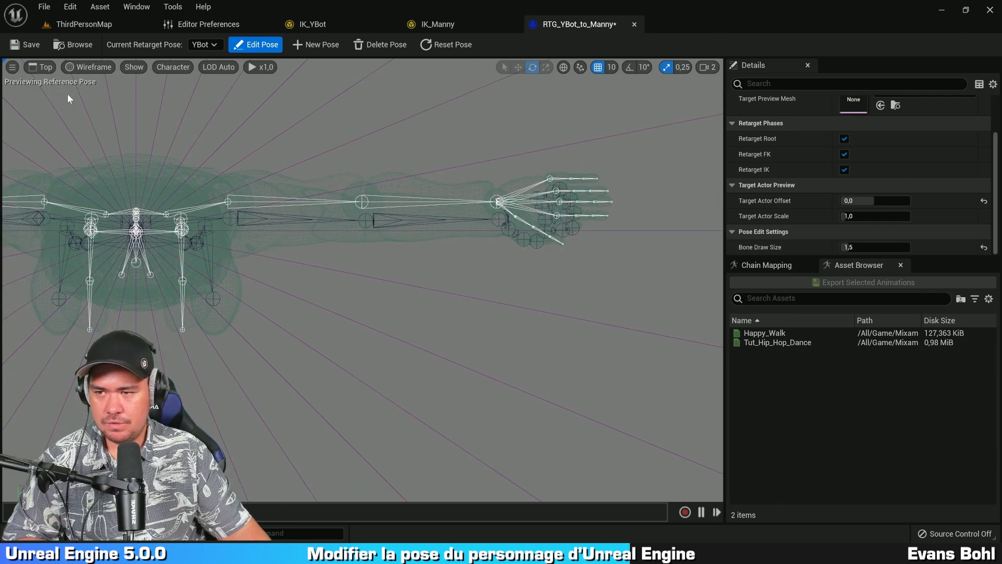
Return to the perspective view and rotate the left thumb's base bone in local space toward the reference thumb
left_click(46, 68)
left_click(51, 81)
right_click_drag(462, 164, 564, 166)
scroll(462, 164, "up", 6)
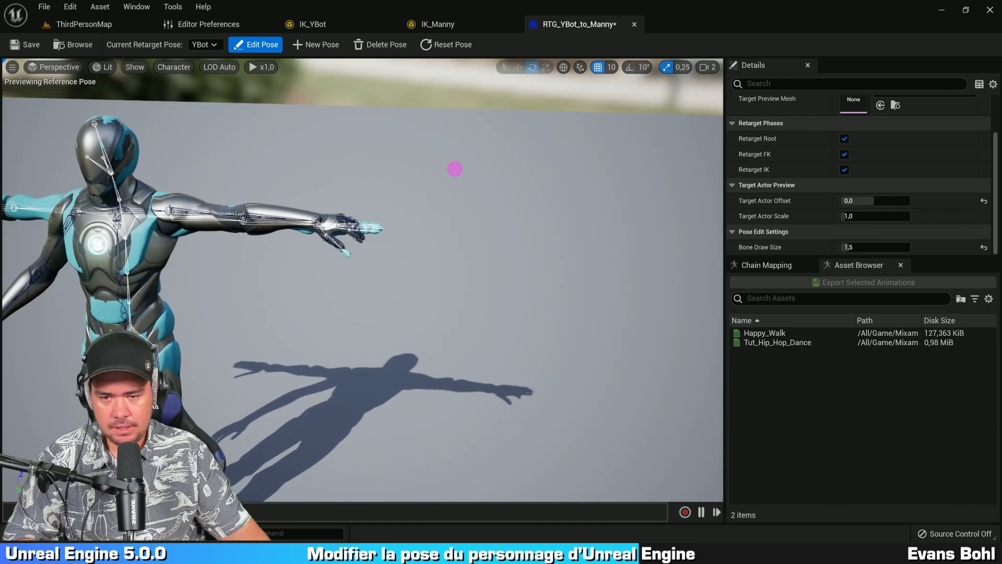
scroll(454, 169, "up", 6)
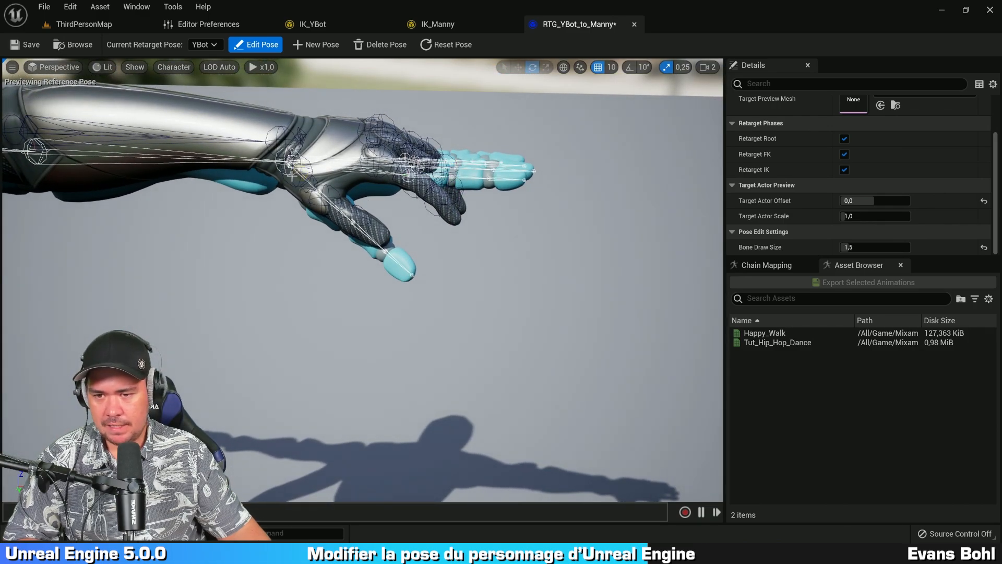
left_click(293, 172)
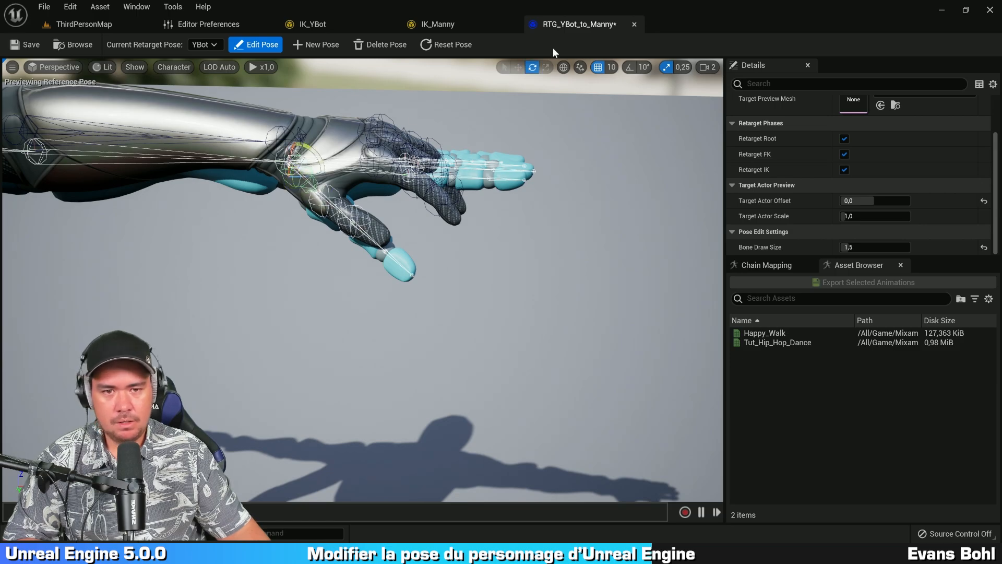
left_click(567, 68)
left_click_drag(316, 166, 321, 180)
left_click(381, 169)
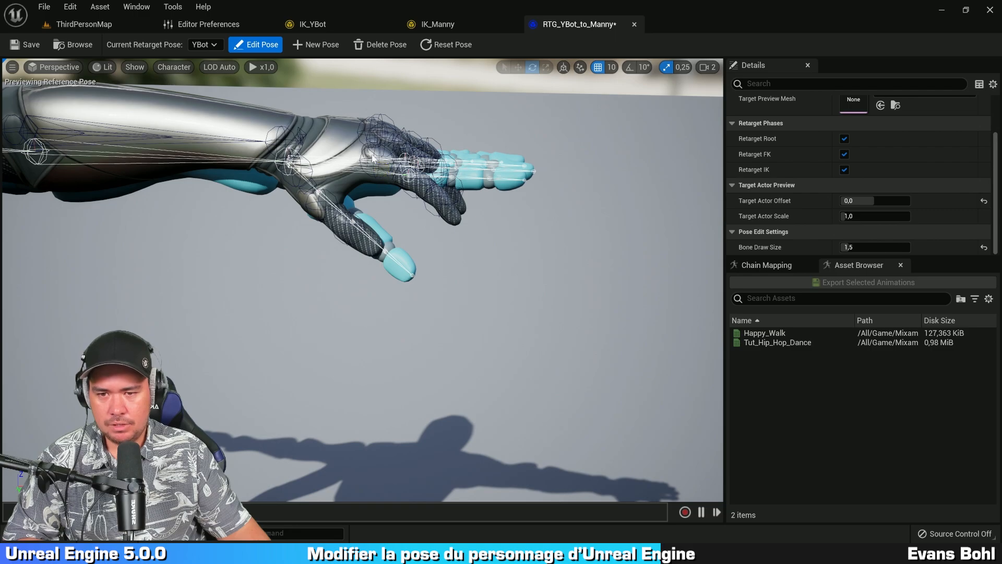
Set bone drawing to Selected Only and rotate the left index finger's base bone upward to extend the finger
left_click(379, 152)
right_click_drag(446, 121, 446, 124)
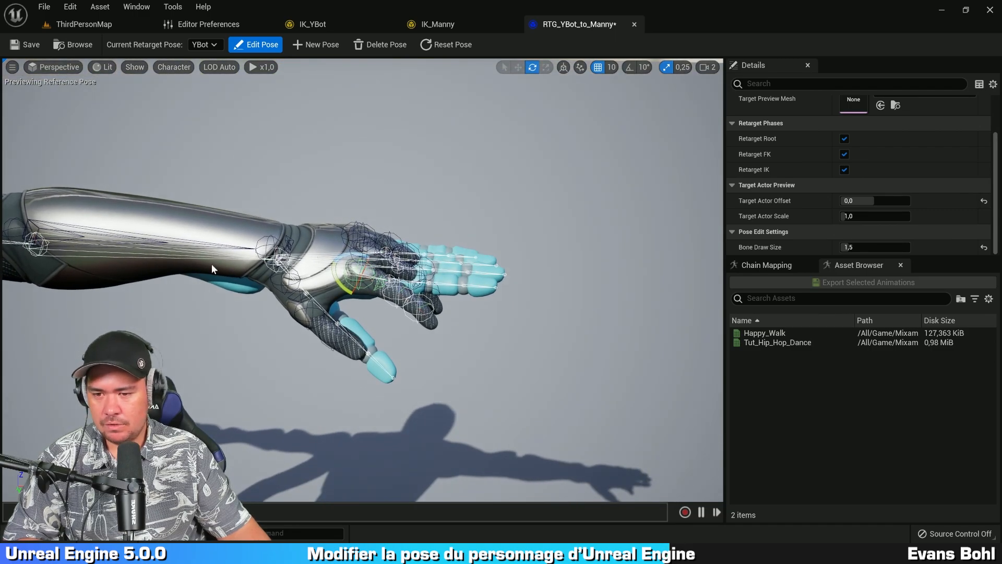
left_click(174, 67)
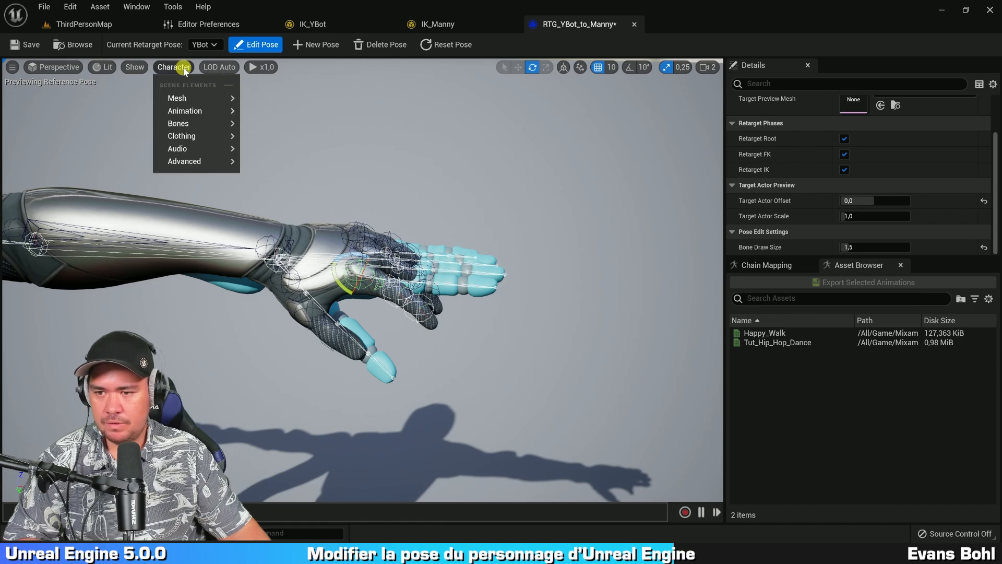
mouse_move(191, 124)
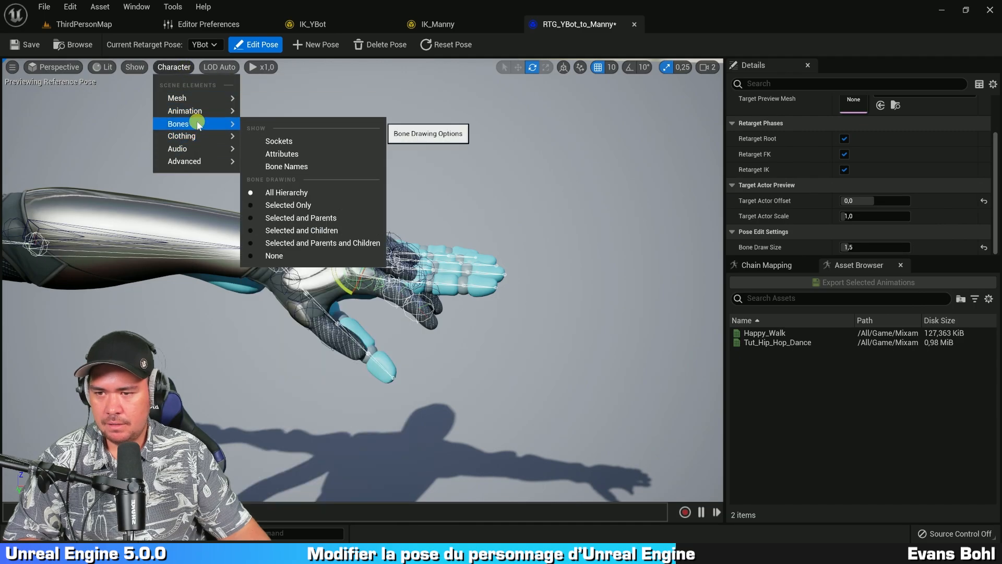
left_click(320, 204)
left_click_drag(359, 258, 250, 237)
right_click_drag(417, 174, 189, 190)
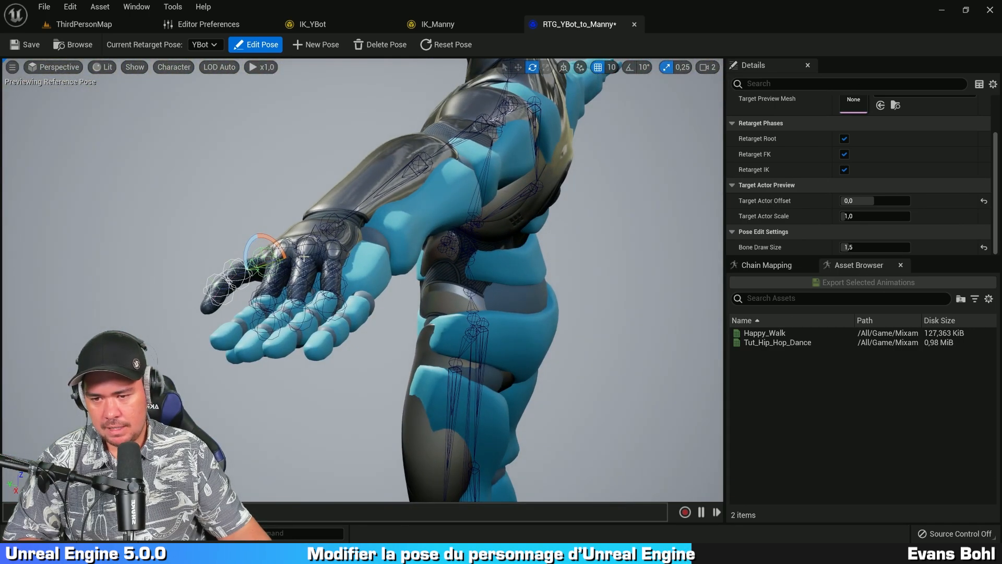
Set the bone draw size to 1.0
left_click(860, 249)
type("1")
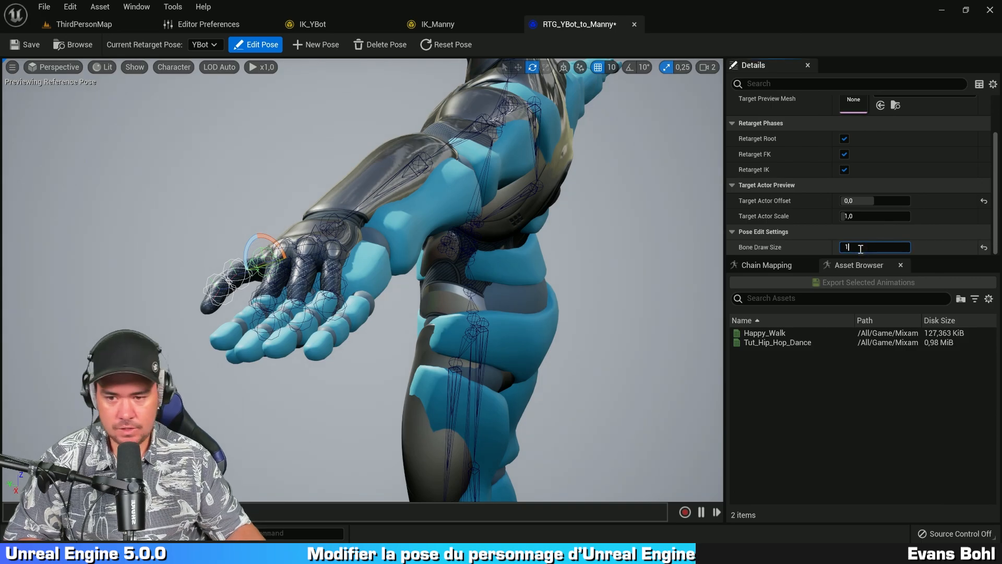
key("Return")
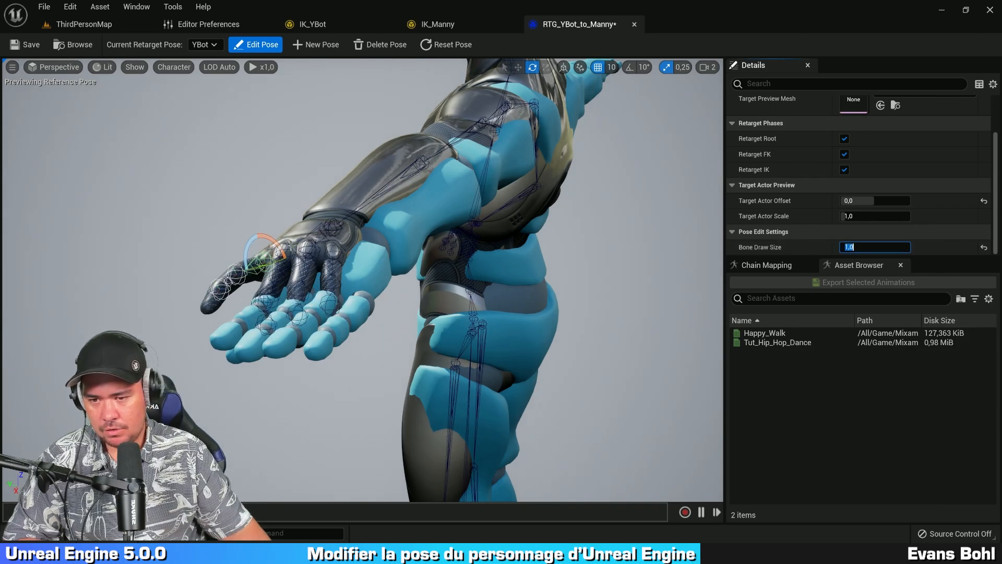
Rotate the base bones of the left middle, ring and little fingers upward to line up with the index finger
left_click(291, 245)
left_click_drag(272, 251, 288, 176)
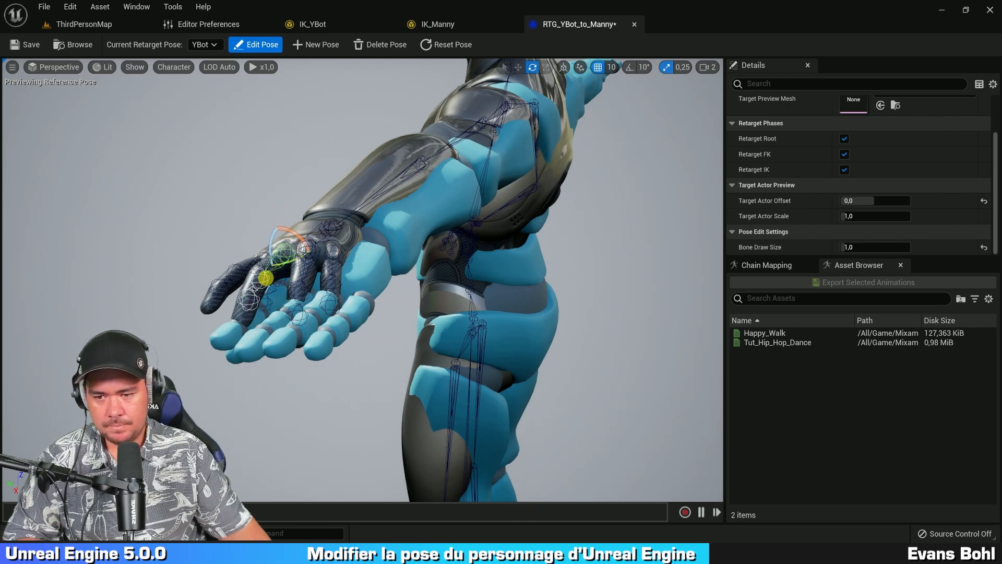
left_click(265, 277)
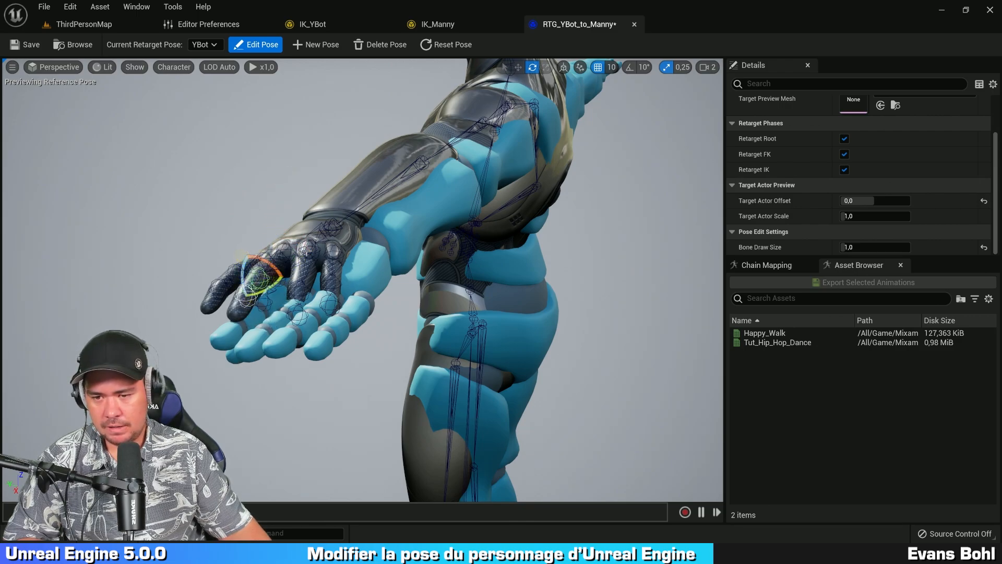
left_click(306, 250)
mouse_move(301, 255)
left_mouse_down()
mouse_move(320, 184)
mouse_move(319, 193)
left_mouse_up()
left_click(290, 278)
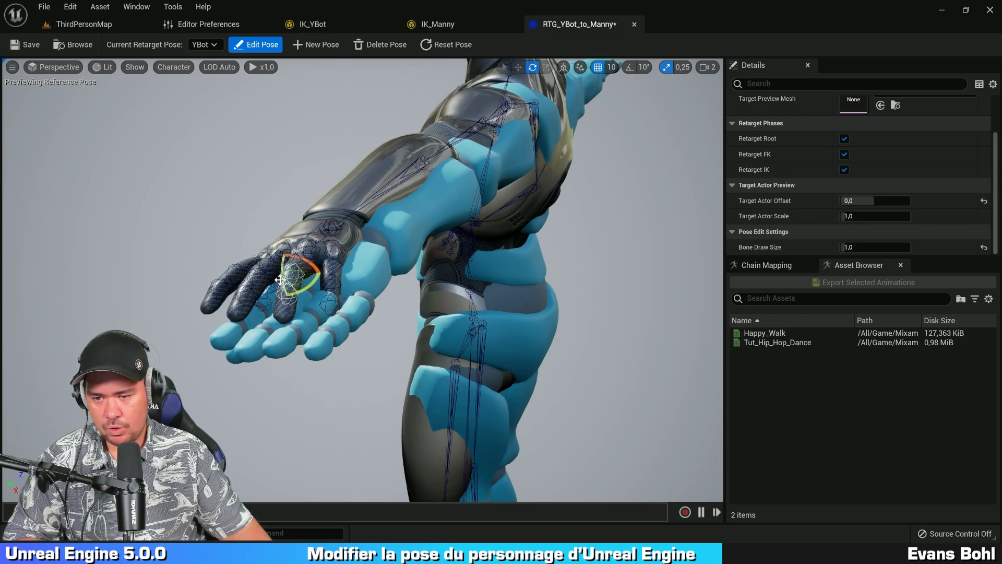
left_click(337, 257)
left_click_drag(330, 263, 338, 197)
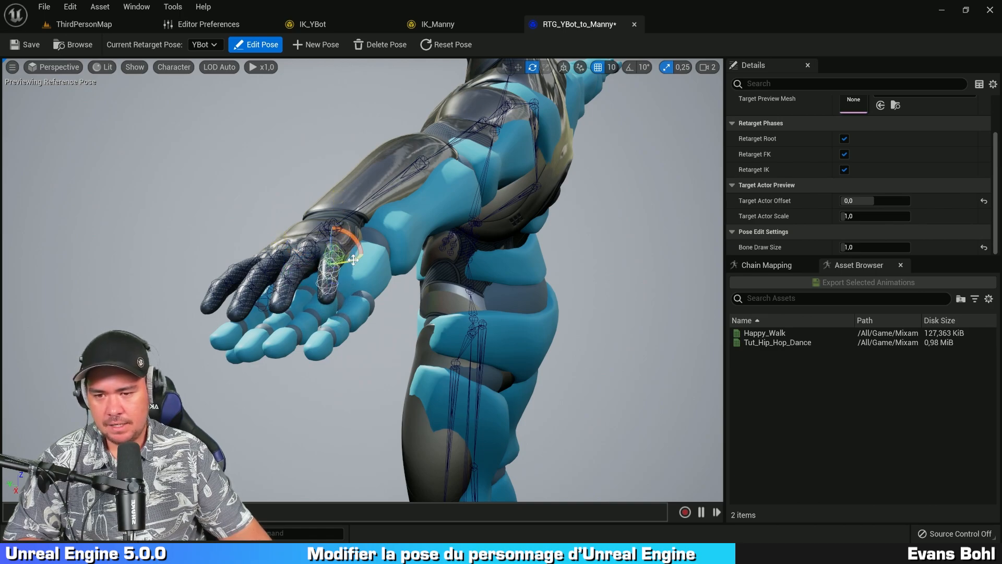
Fine-tune the rotation of the left little finger's base bone to align it with the neighbouring fingers, and deselect it
left_click_drag(354, 259, 307, 276)
mouse_move(441, 287)
right_mouse_down()
mouse_move(508, 284)
mouse_move(354, 271)
right_mouse_up()
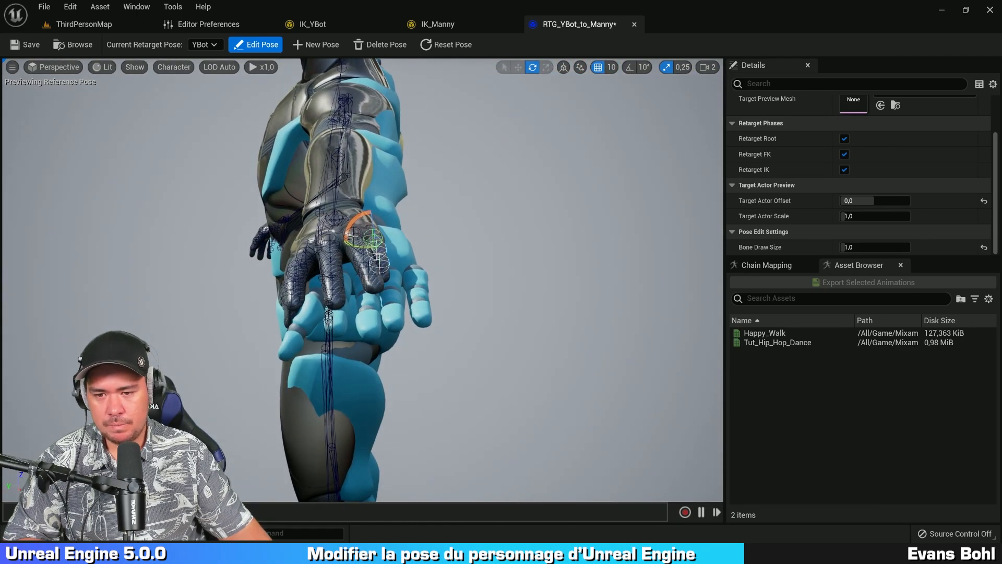
left_click(354, 239)
left_click_drag(339, 249, 324, 244)
left_click(324, 244)
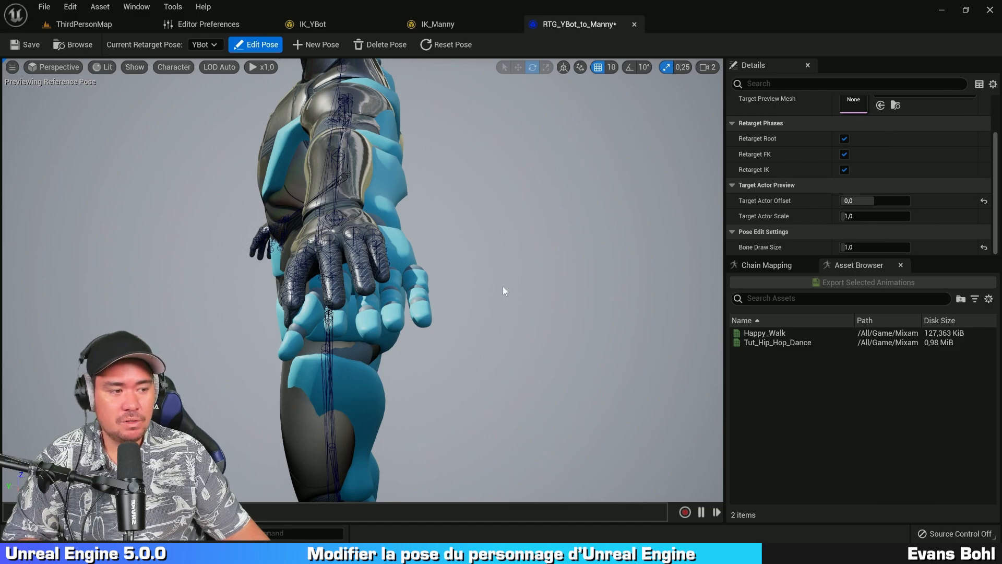
Check the full-body retarget pose from the front and leave pose editing mode
mouse_move(497, 249)
right_mouse_down()
mouse_move(657, 233)
mouse_move(669, 217)
mouse_move(740, 225)
mouse_move(720, 216)
right_mouse_up()
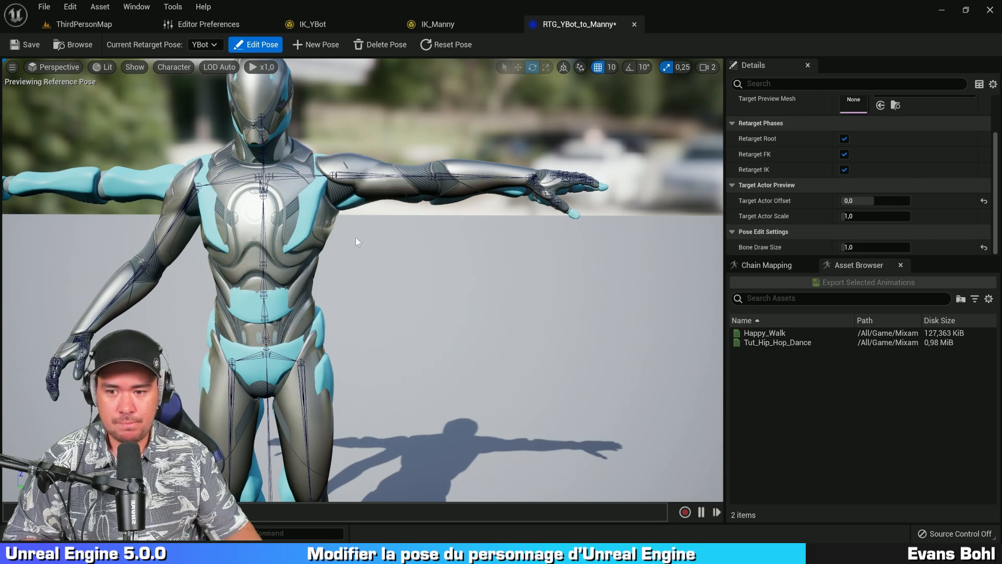
left_click_drag(356, 237, 357, 241)
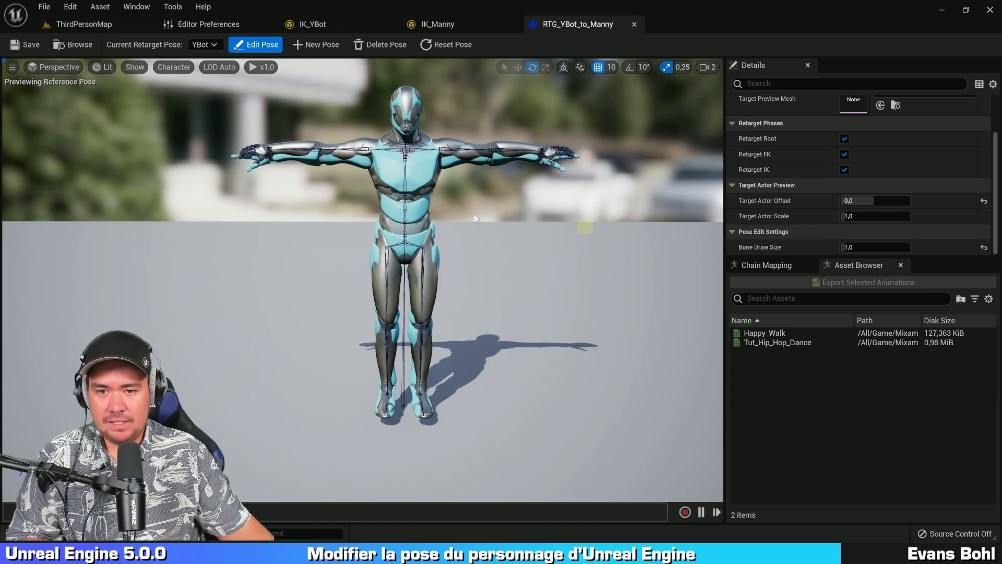
scroll(426, 98, "down", 2)
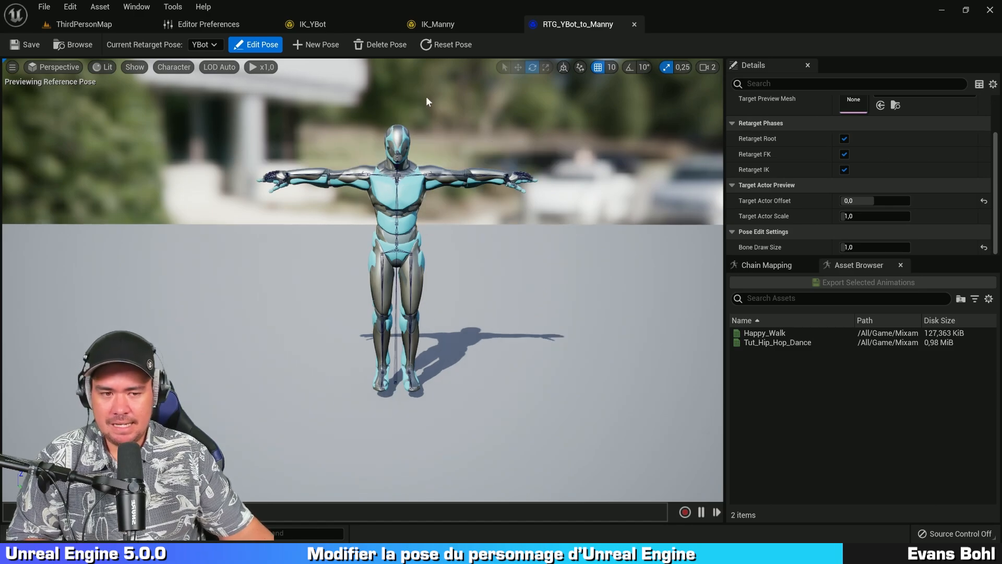
left_click(254, 46)
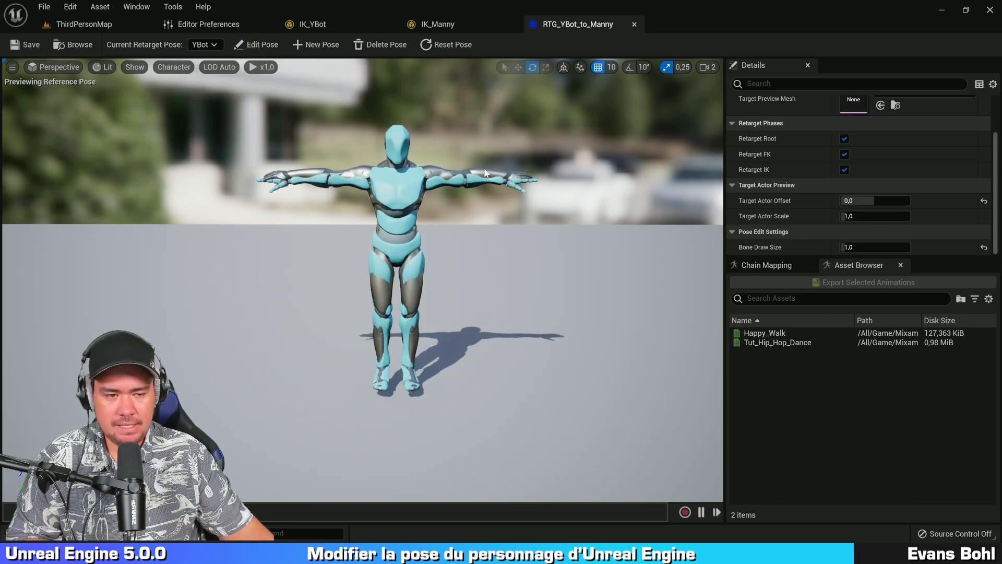
Set the Target Actor Offset to 200 so Manny stands beside YBot, with both characters framed in view
key("d")
right_click_drag(496, 170, 495, 172)
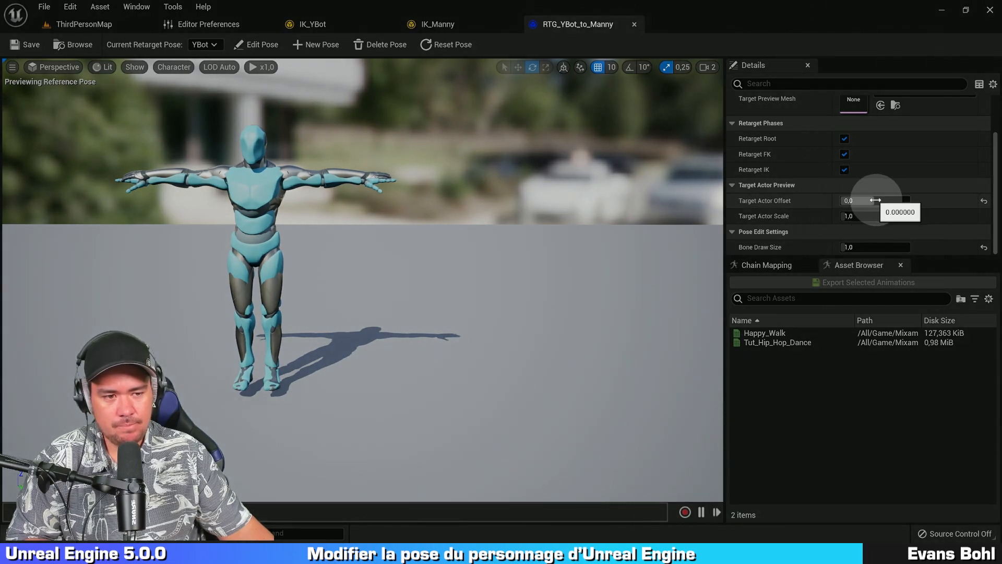
left_click(874, 200)
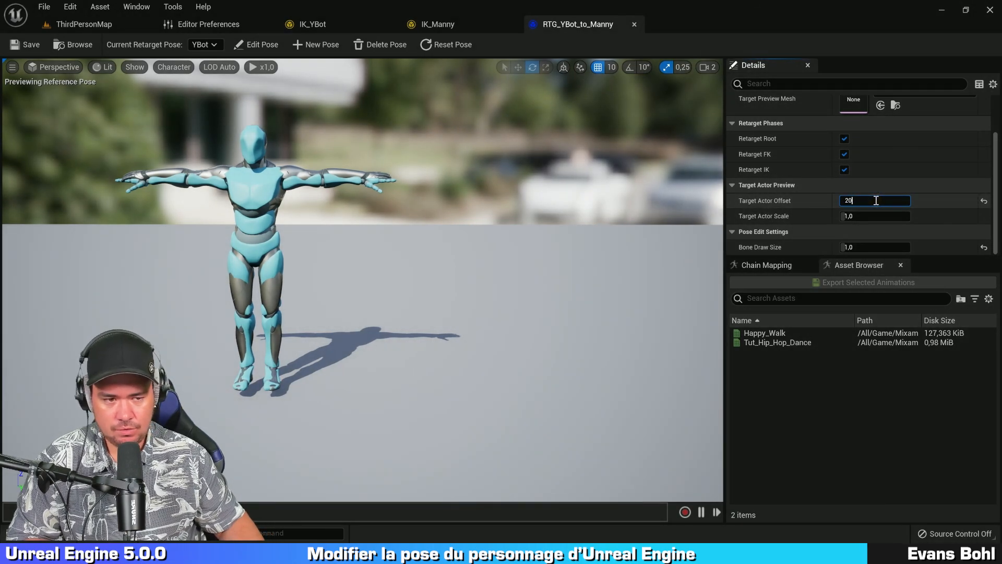
key("Return")
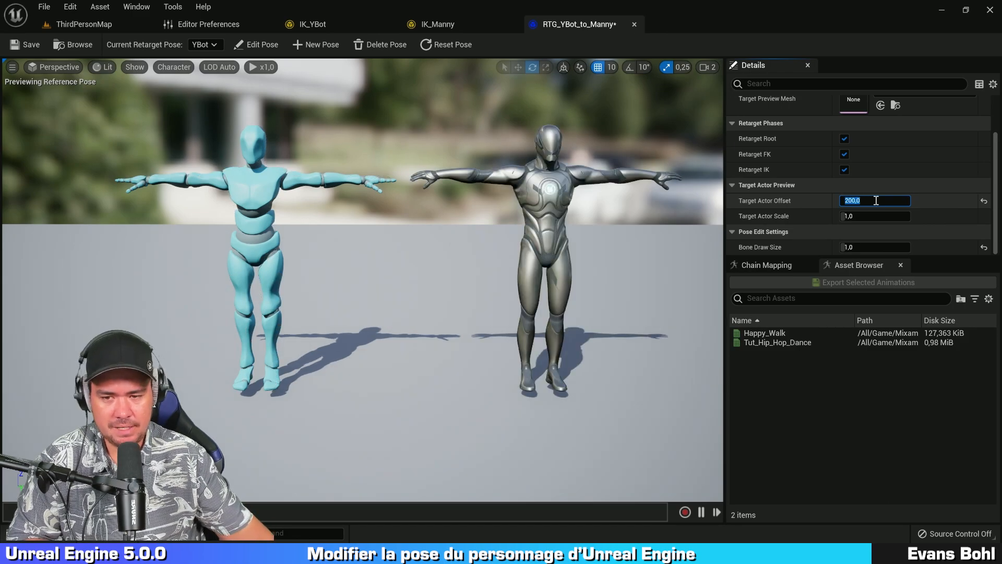
middle_click_drag(447, 217, 447, 167)
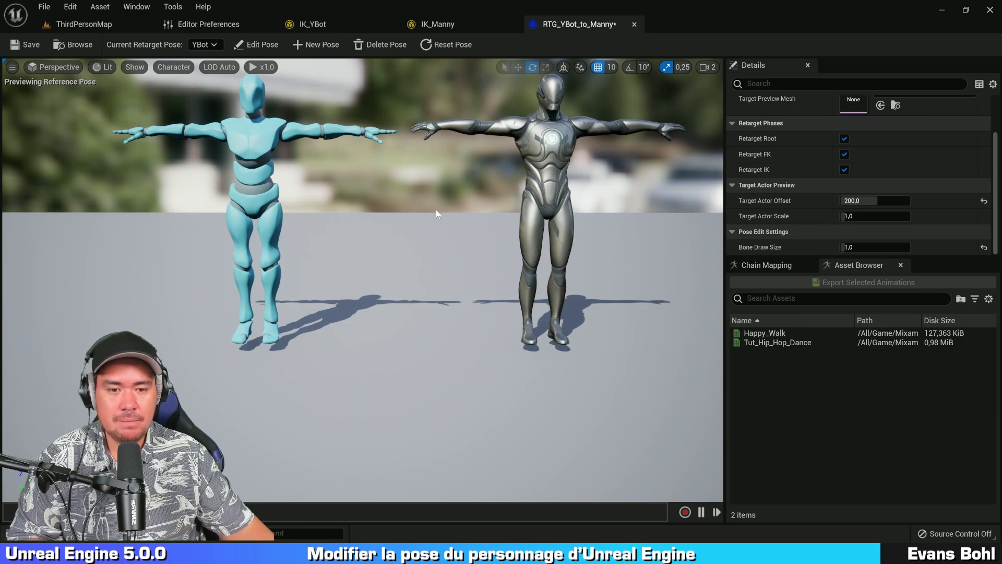
key("e")
right_click_drag(436, 210, 439, 209)
key("d")
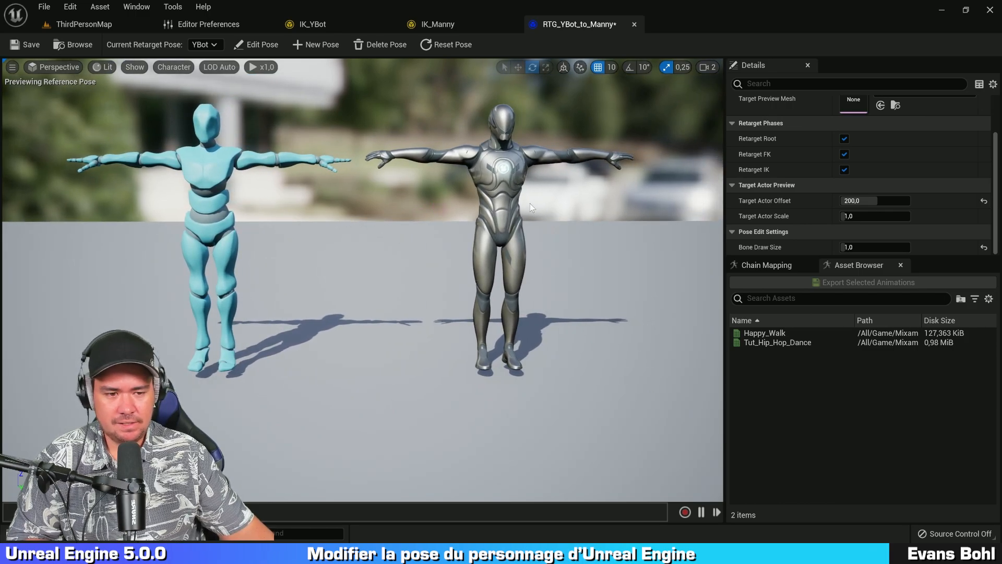
Set the root chain's FK Translation Mode to Globally Scaled in the chain mapping
left_click(783, 265)
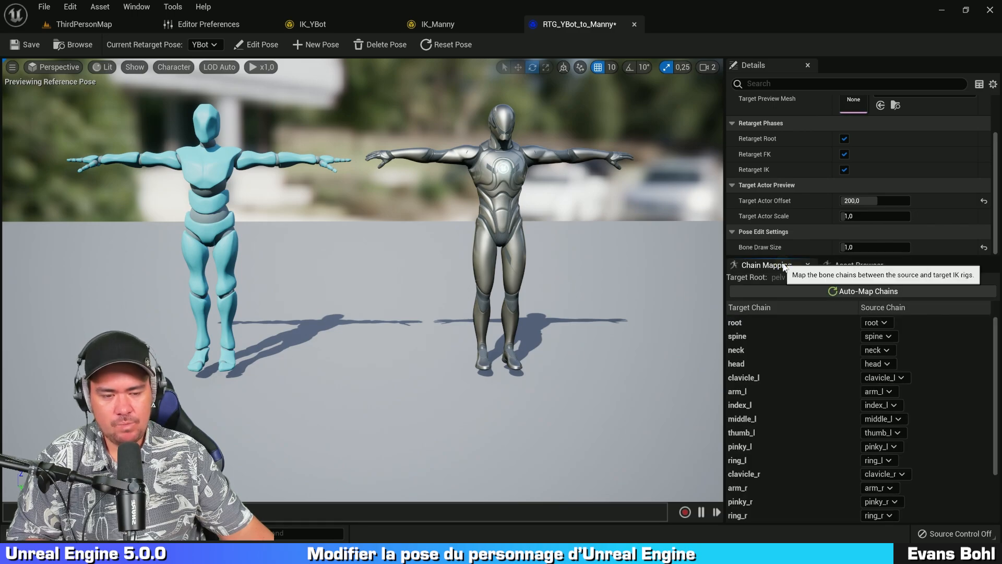
left_click(755, 323)
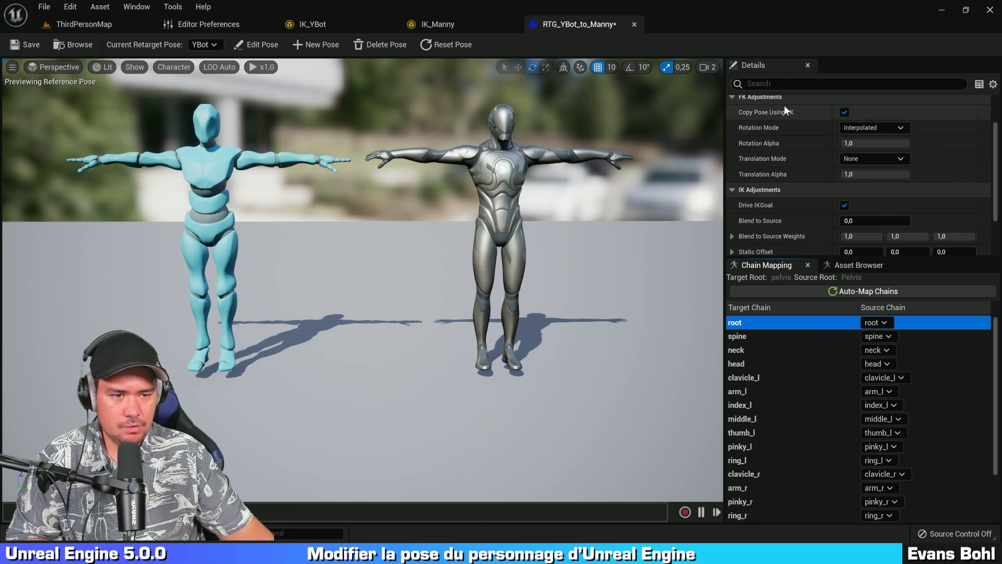
scroll(774, 137, "up", 3)
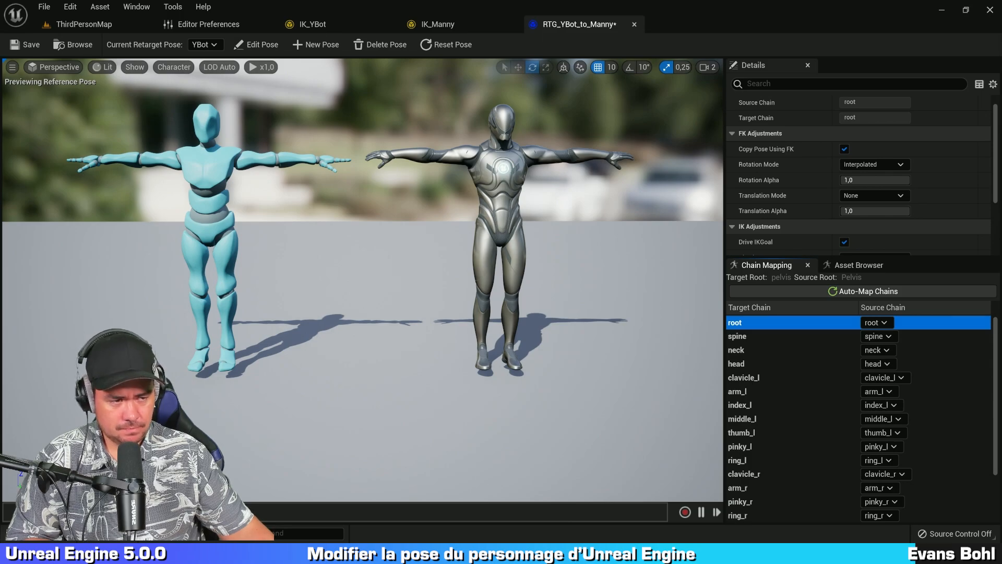
left_click(765, 197)
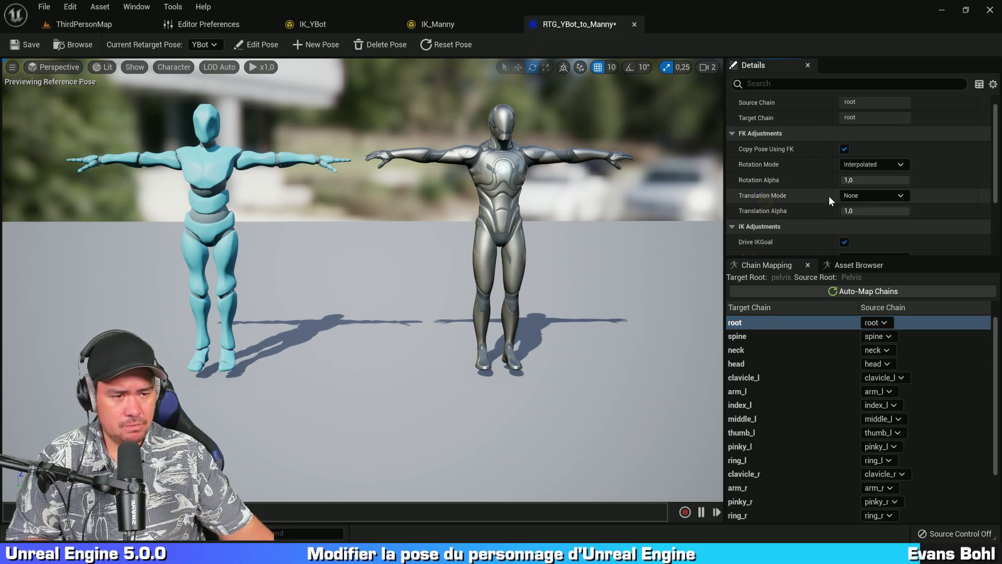
left_click(870, 196)
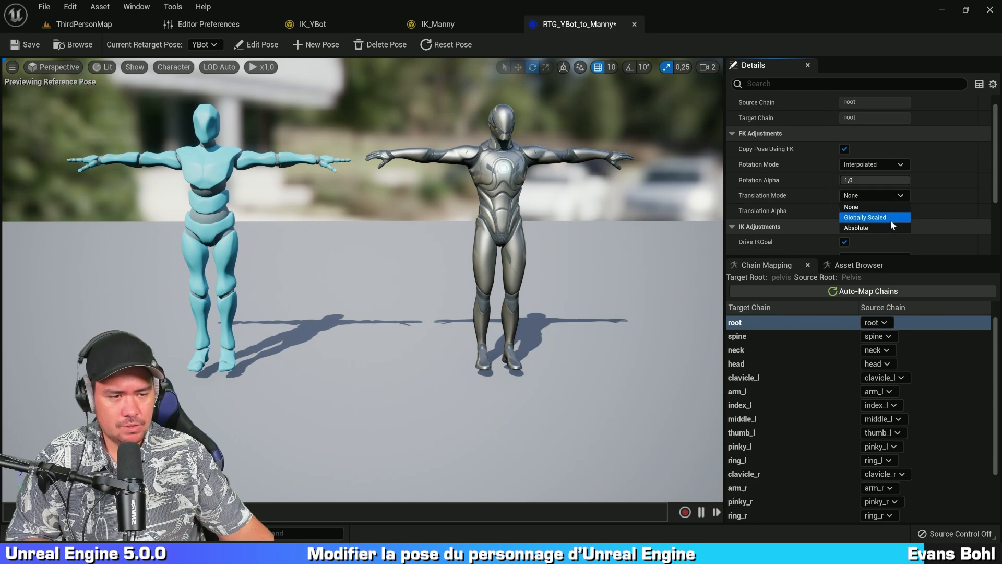
left_click(891, 218)
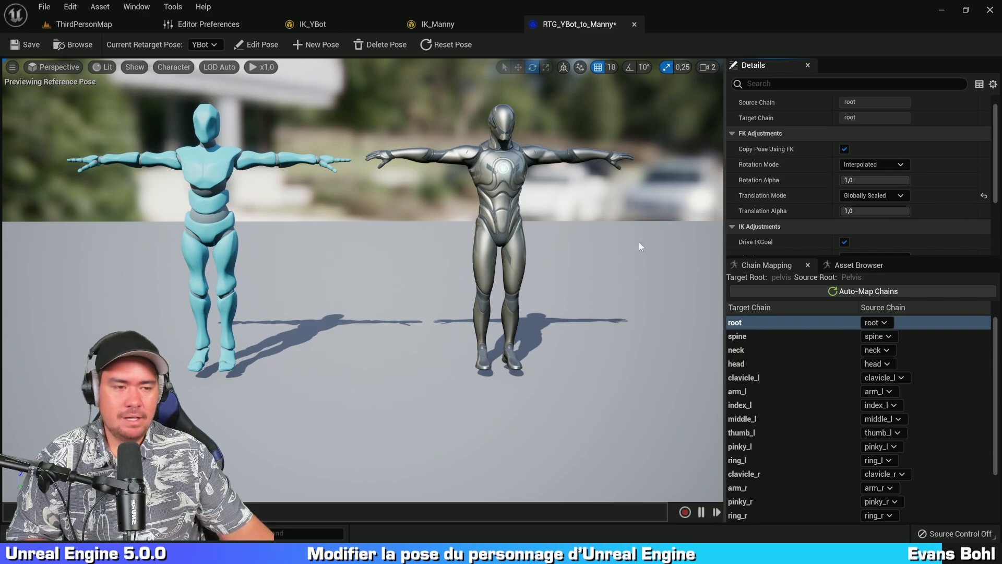
left_click(816, 323)
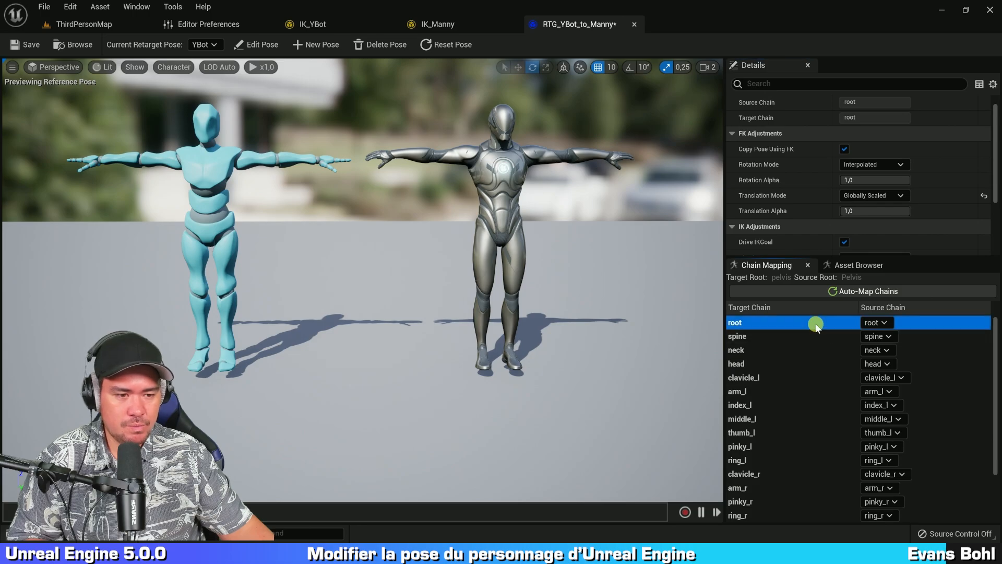
left_click(646, 214)
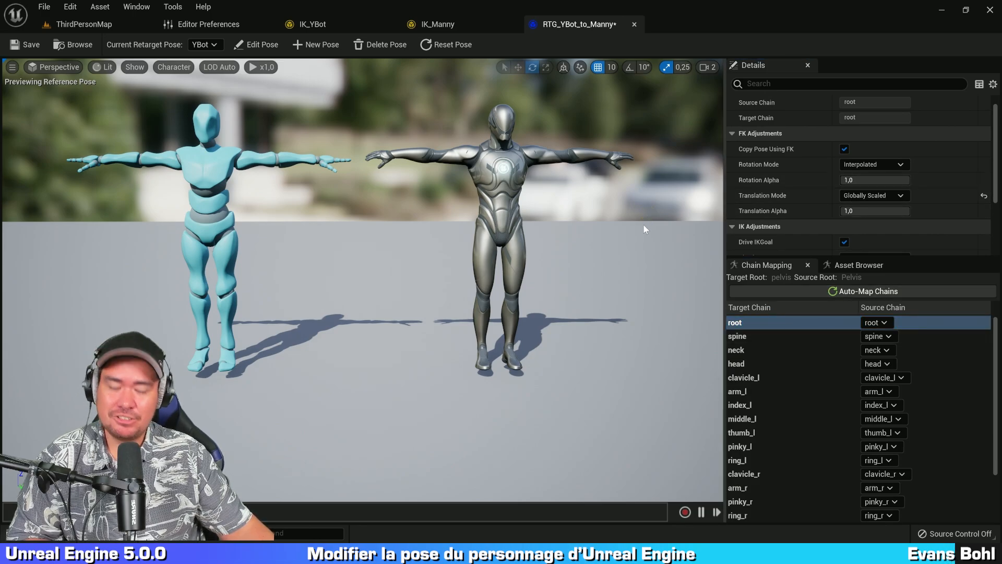
Preview the Happy_Walk animation on both characters and inspect the retargeted walk from several angles
left_click(858, 265)
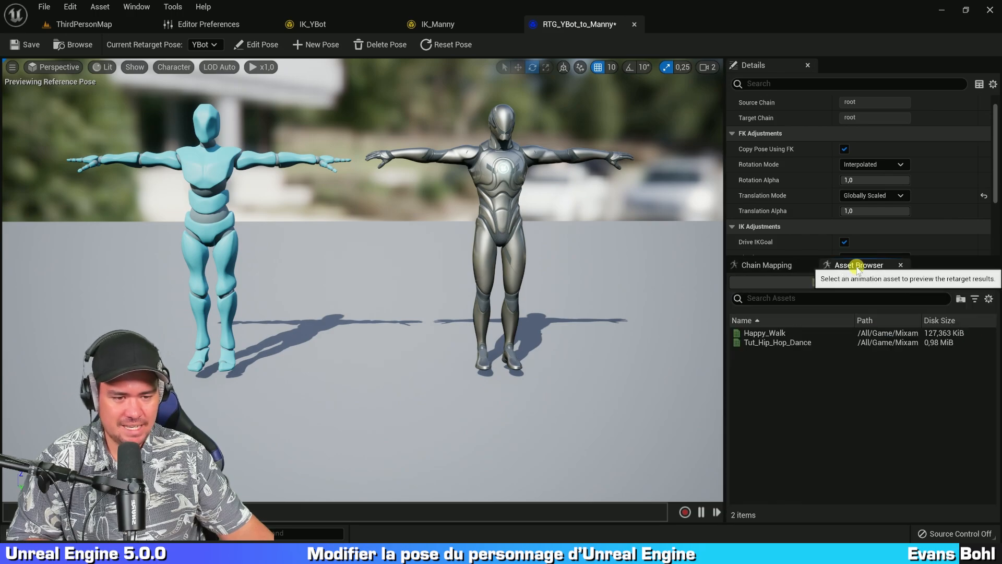
left_click(778, 332)
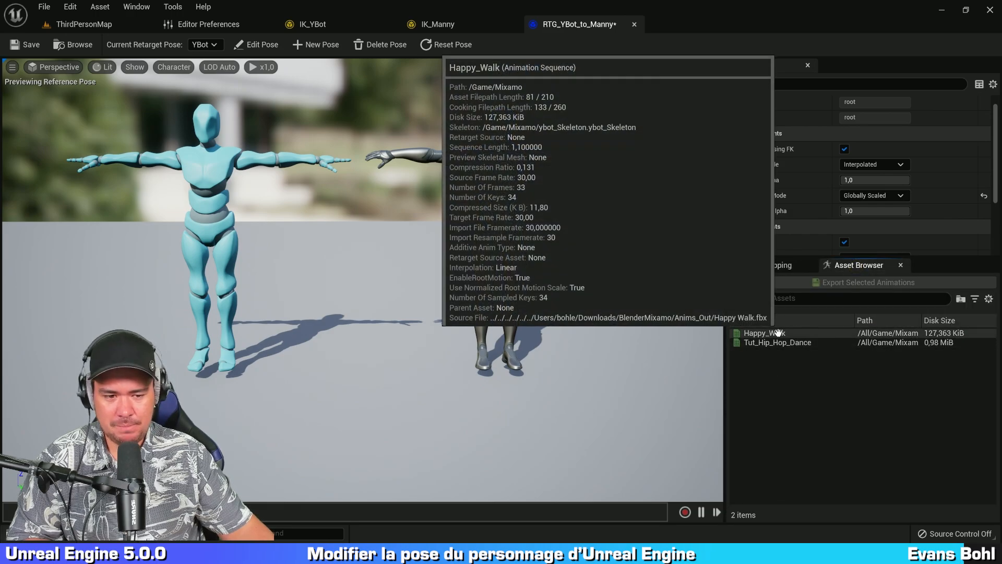
mouse_move(523, 395)
right_mouse_down()
mouse_move(551, 384)
mouse_move(604, 394)
mouse_move(579, 403)
mouse_move(566, 384)
right_mouse_up()
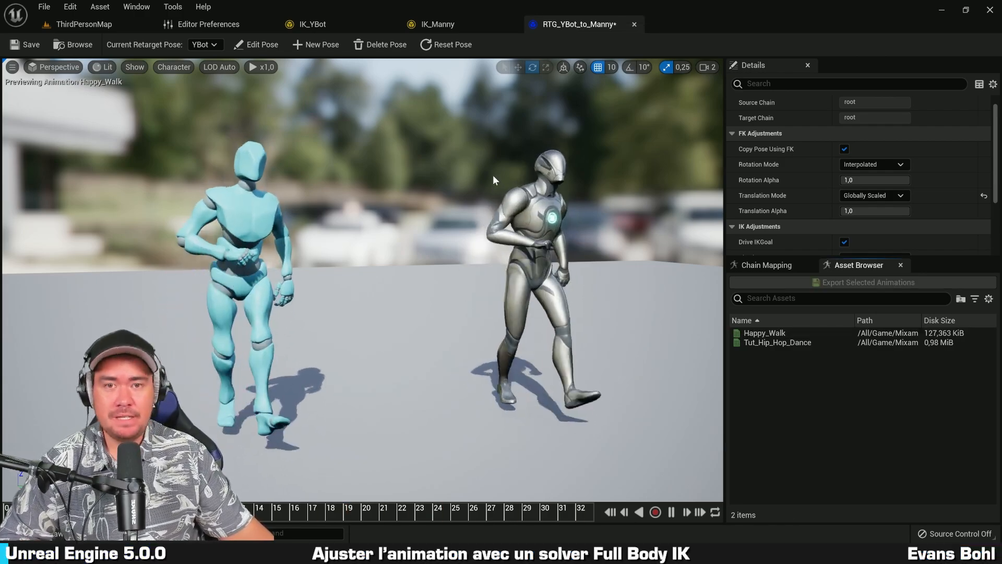
mouse_move(453, 175)
left_mouse_down("alt")
mouse_move(474, 190)
mouse_move(507, 188)
mouse_move(416, 154)
mouse_move(424, 155)
left_mouse_up("alt")
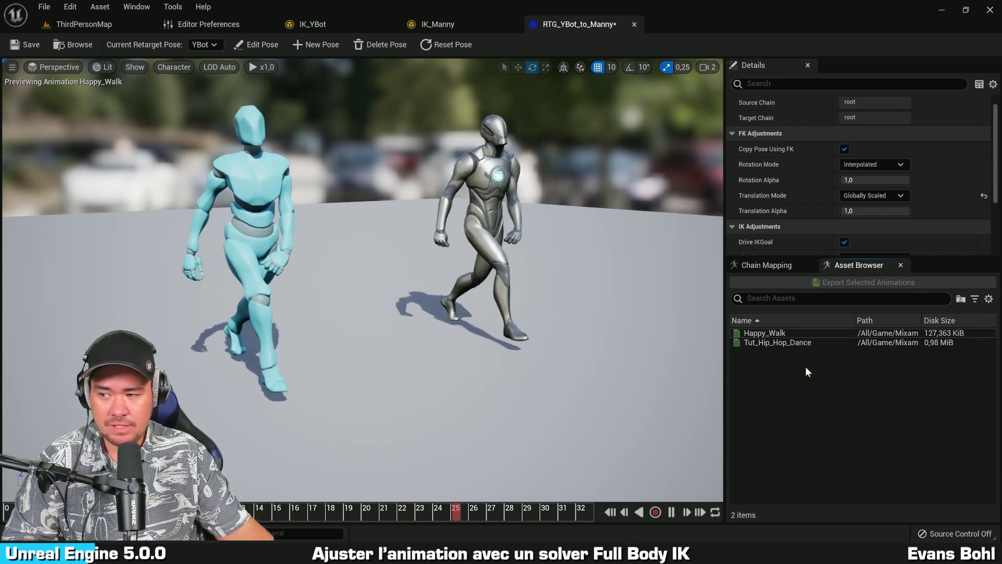
Preview the Tut_Hip_Hop_Dance animation, return it to the first frame and compare both characters' poses
left_click(800, 344)
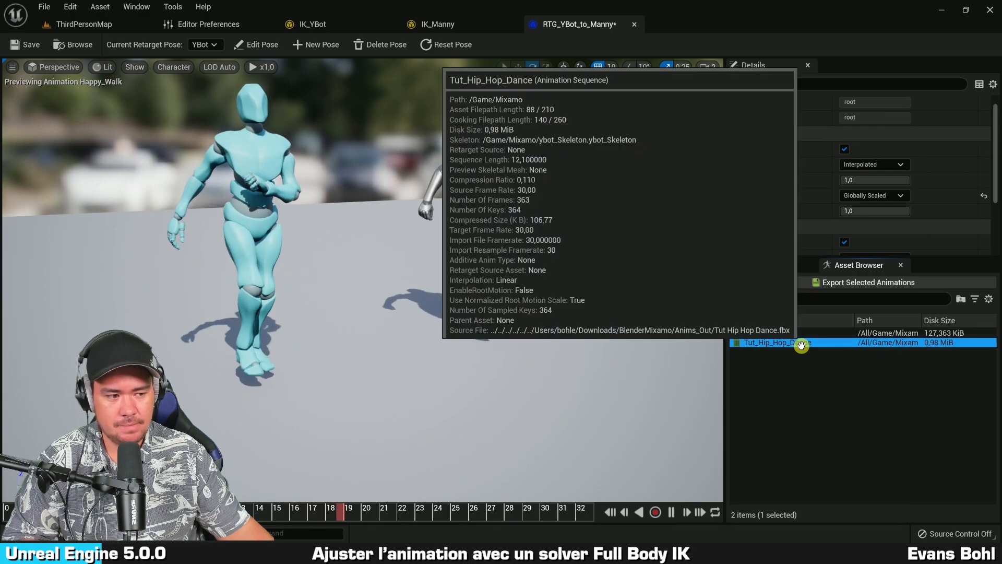
left_click_drag(526, 349, 498, 339)
left_click(611, 513)
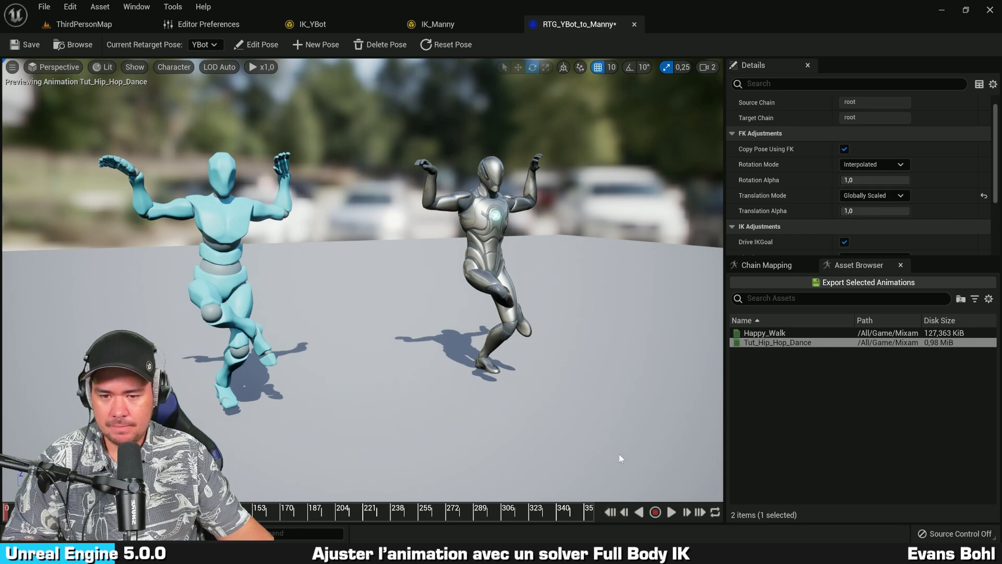
left_click_drag(509, 379, 291, 365)
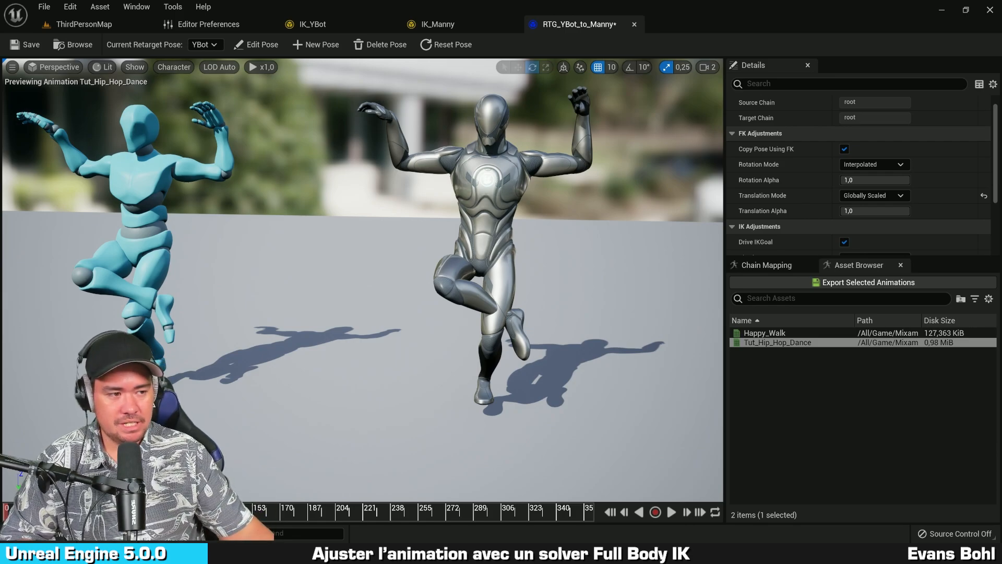
left_click(787, 433)
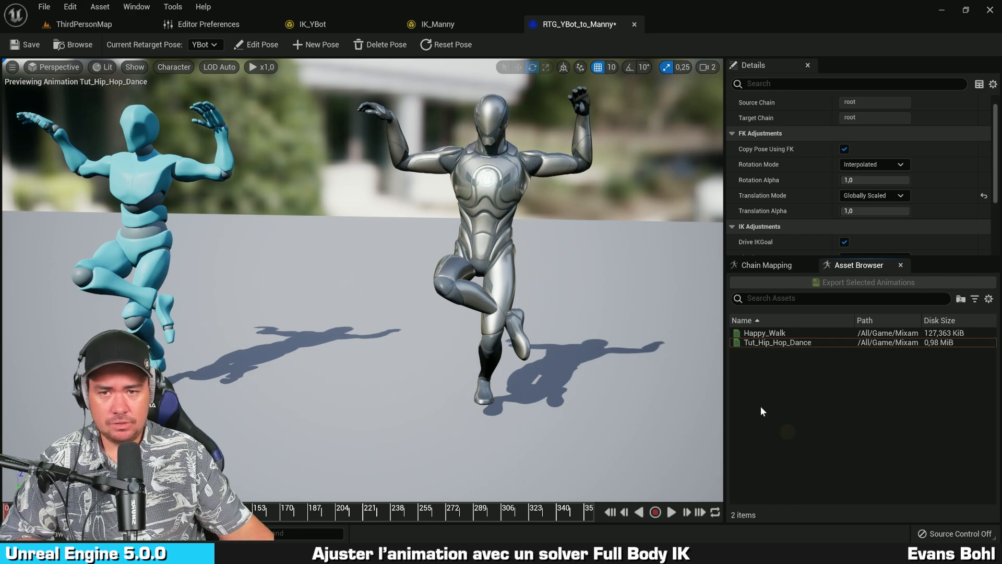
Switch to the IK_YBot rig and add a Full Body IK solver to its solver stack
left_click(327, 24)
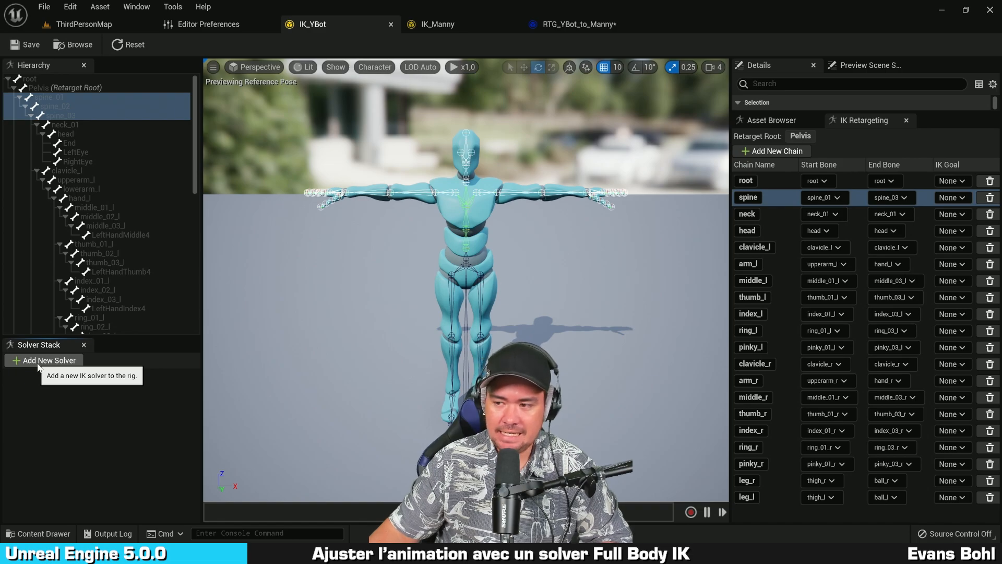
left_click(38, 363)
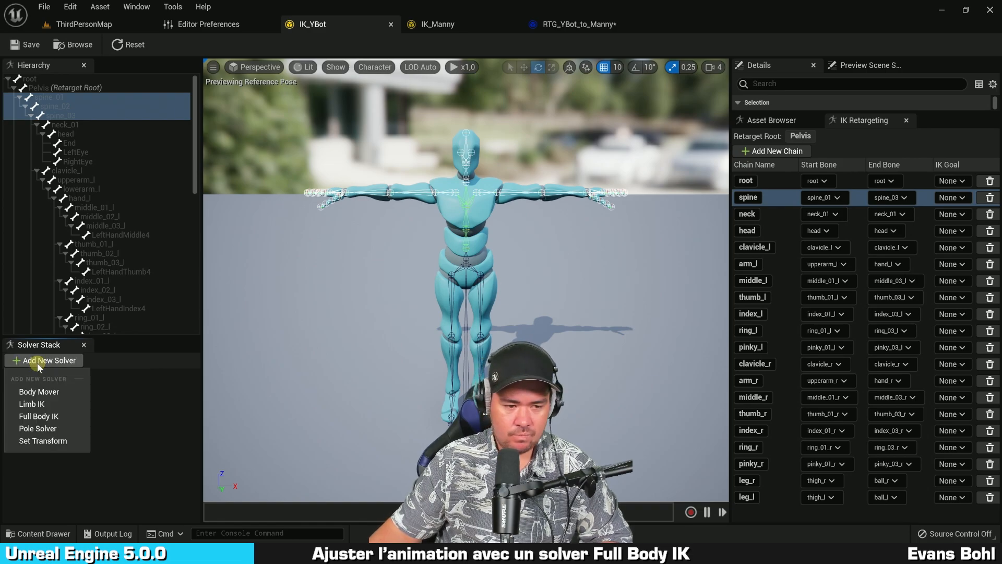
left_click(58, 416)
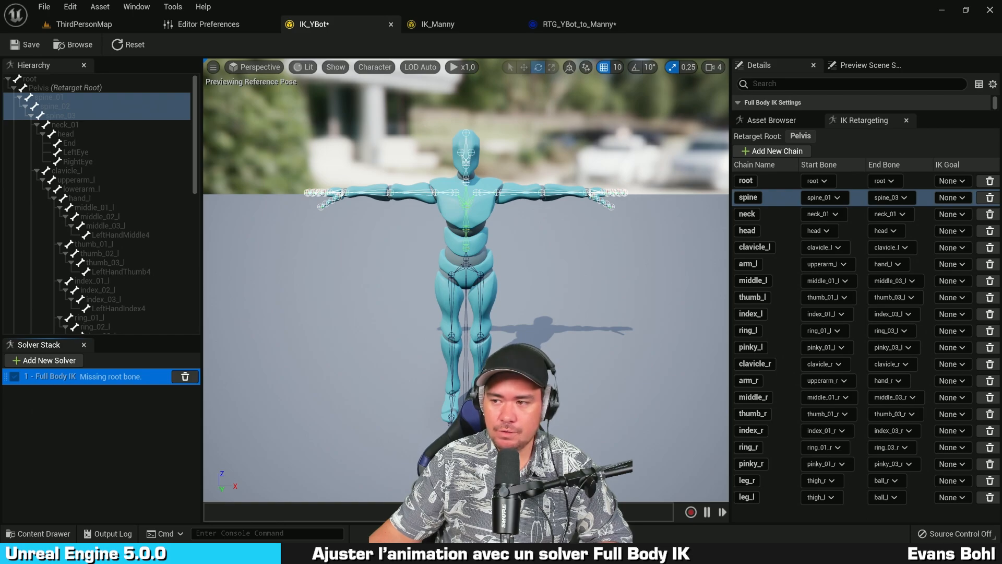
left_click(85, 427)
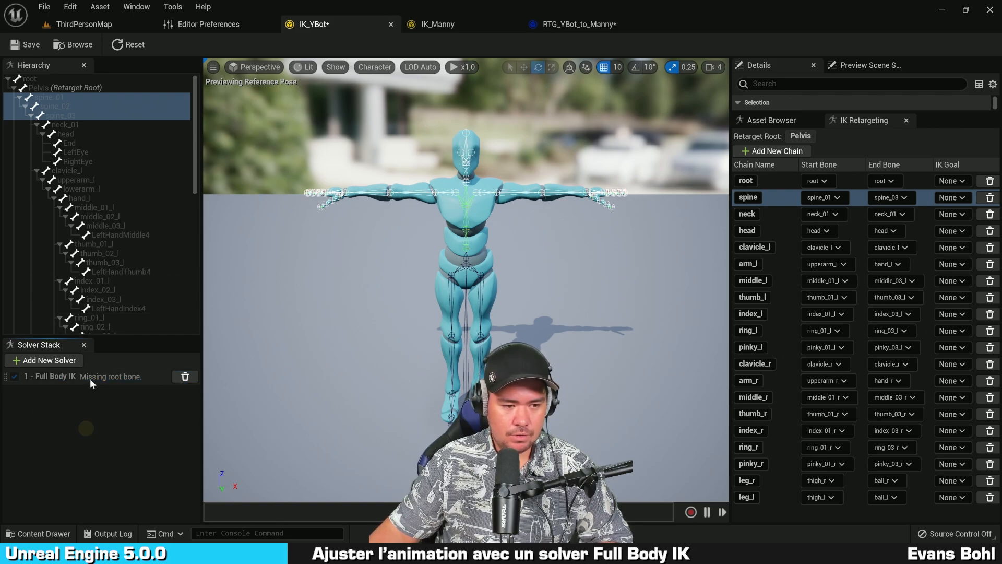
Set the Pelvis bone as the root bone of the Full Body IK solver in IK_YBot
left_click(89, 378)
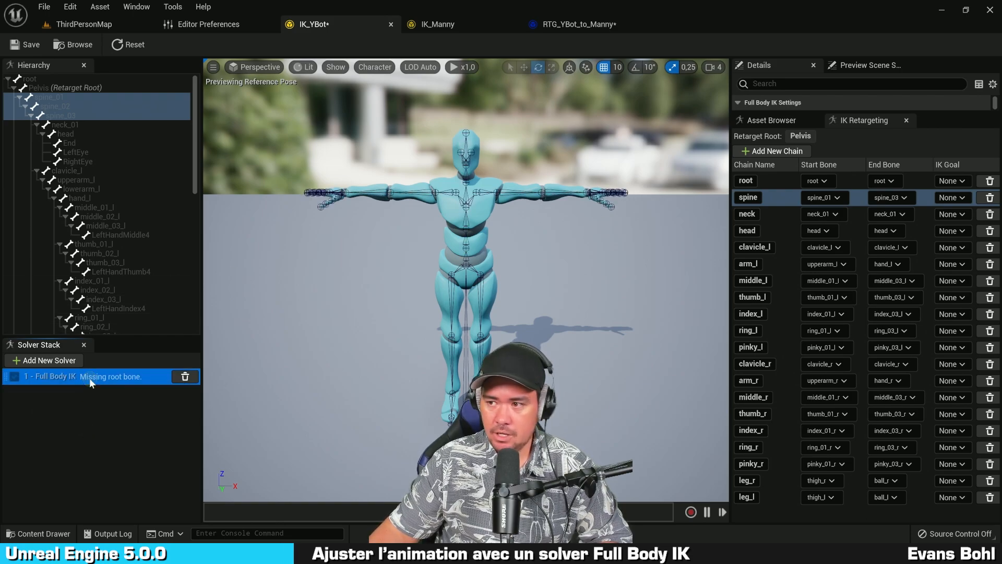
left_click(86, 87)
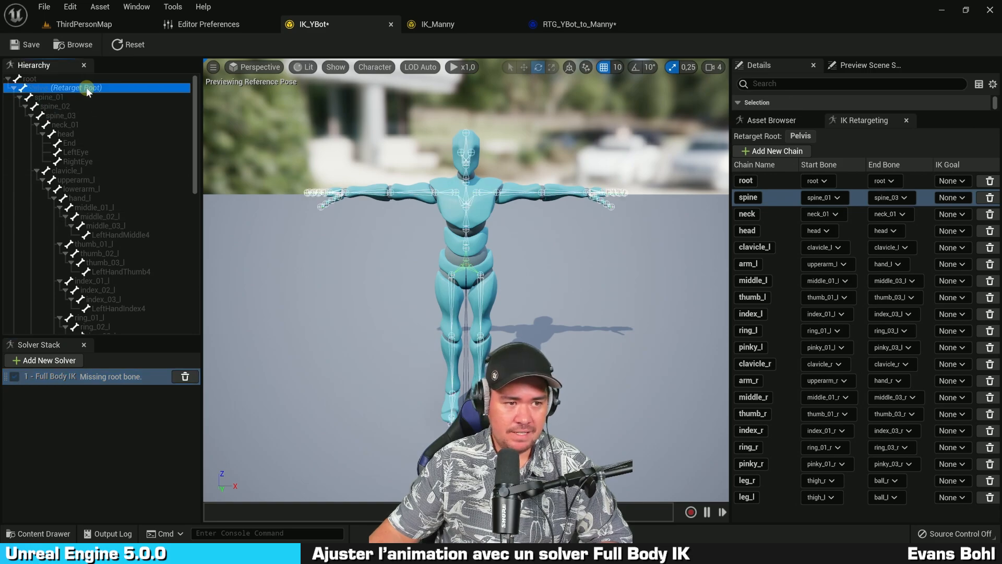
right_click(86, 86)
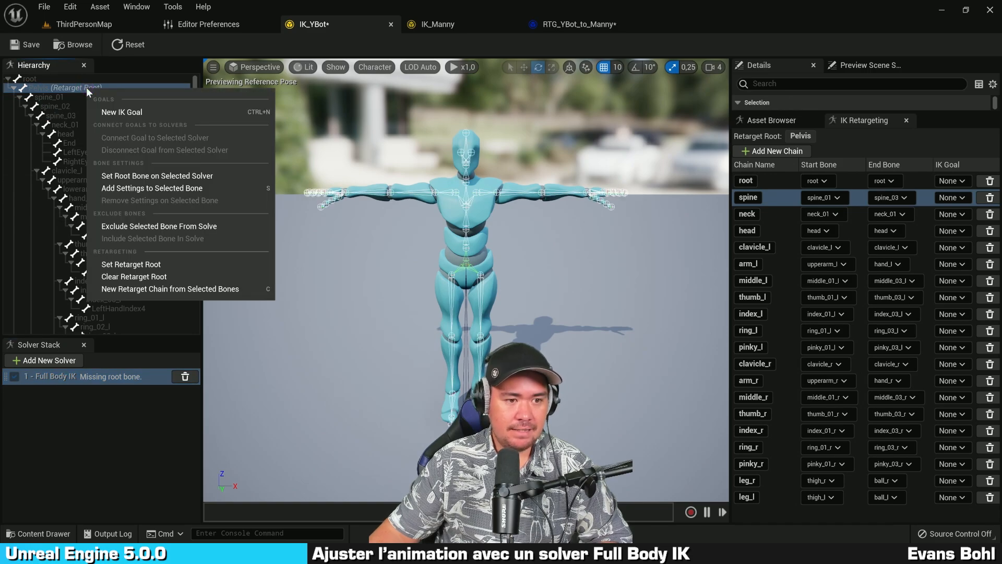
left_click(211, 176)
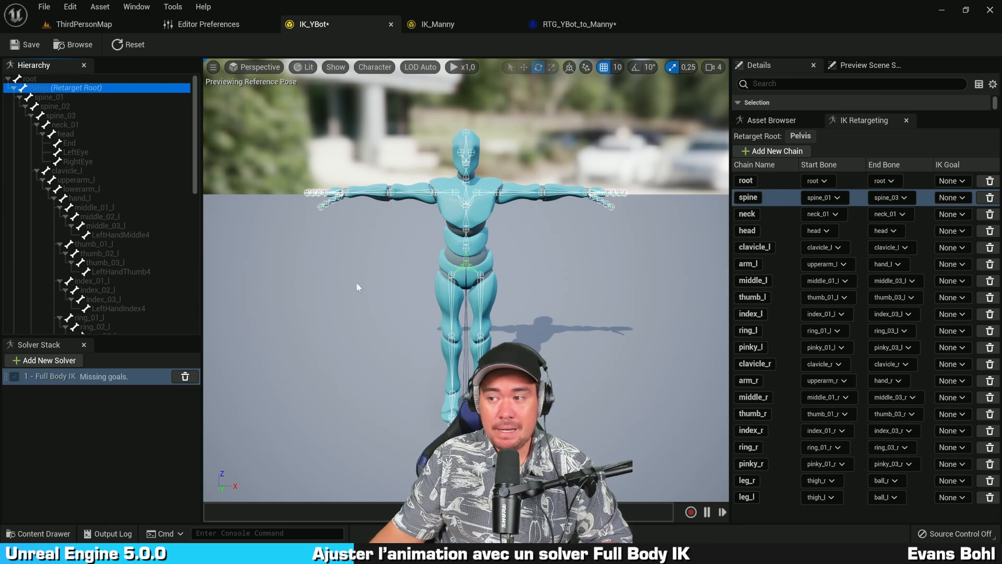
Create a new IK goal on the hand_l bone, connected to the Full Body IK solver
left_click(84, 377)
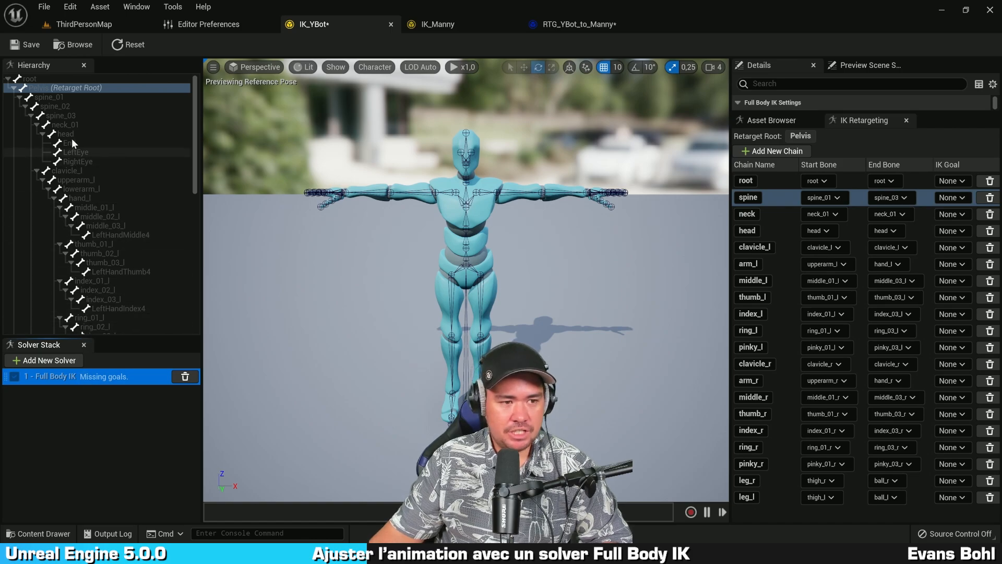
left_click(90, 200)
right_click(89, 199)
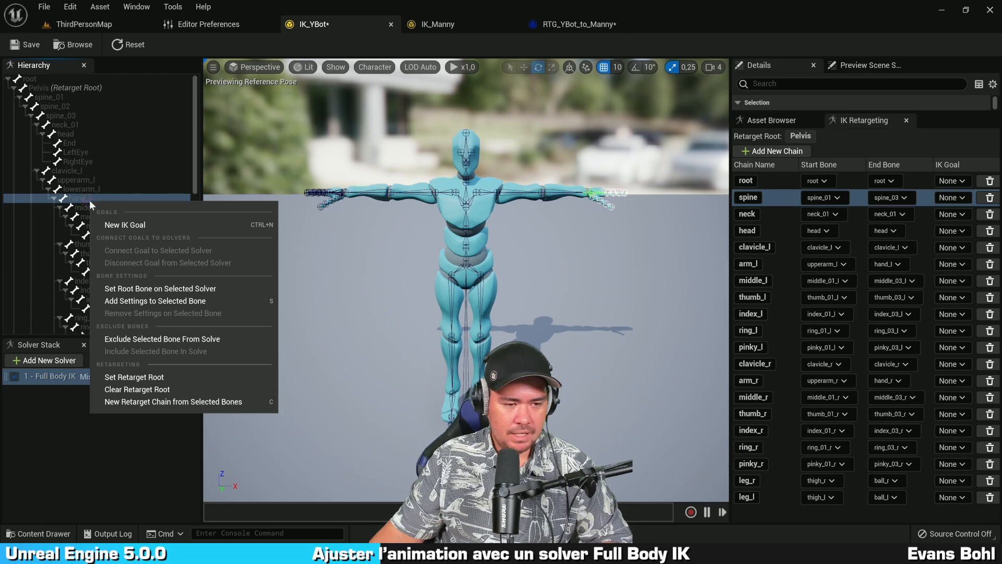
left_click(159, 223)
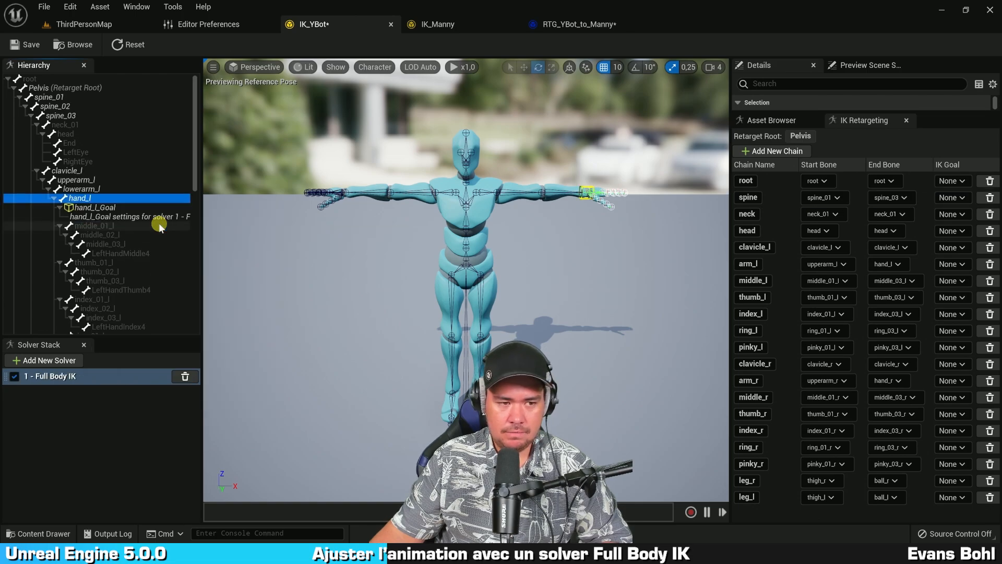
Create a new IK goal on the hand_r bone for the Full Body IK solver
scroll(139, 168, "down", 5)
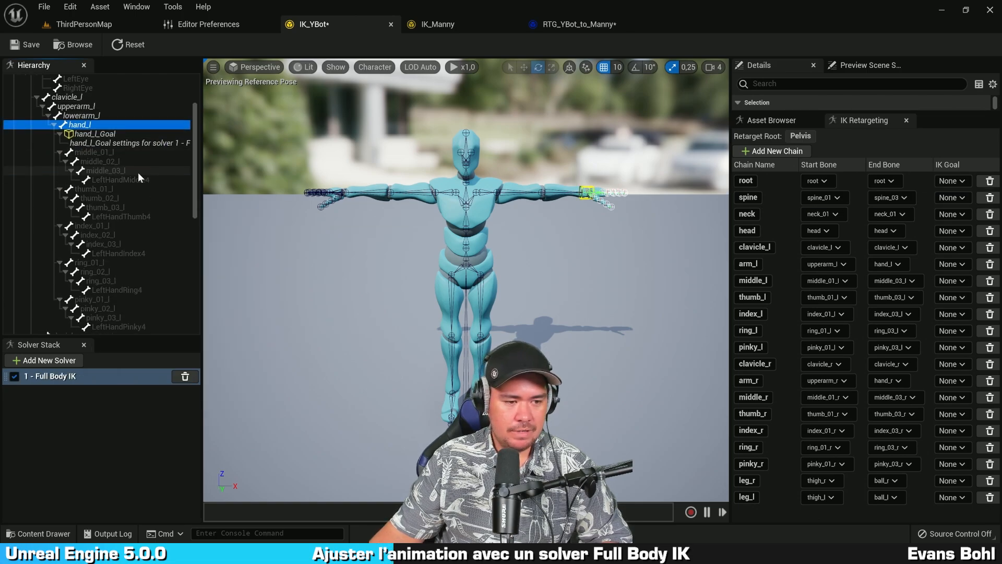
scroll(138, 172, "down", 6)
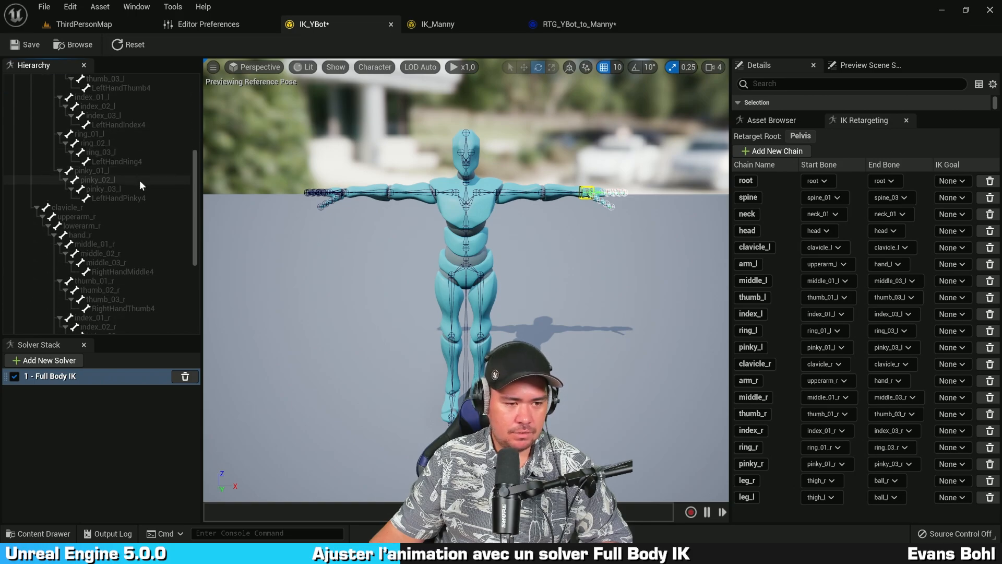
scroll(138, 193, "down", 3)
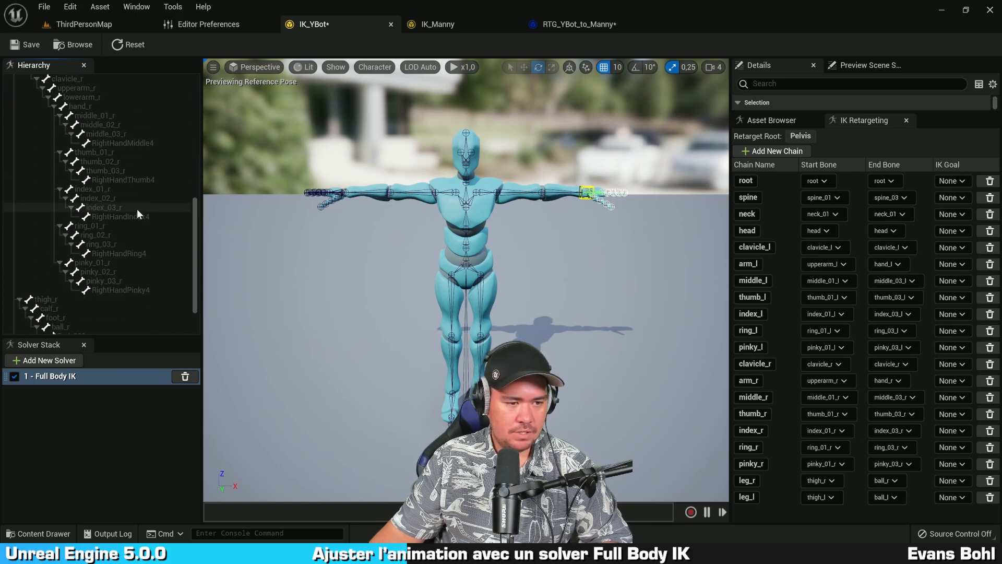
left_click(84, 180)
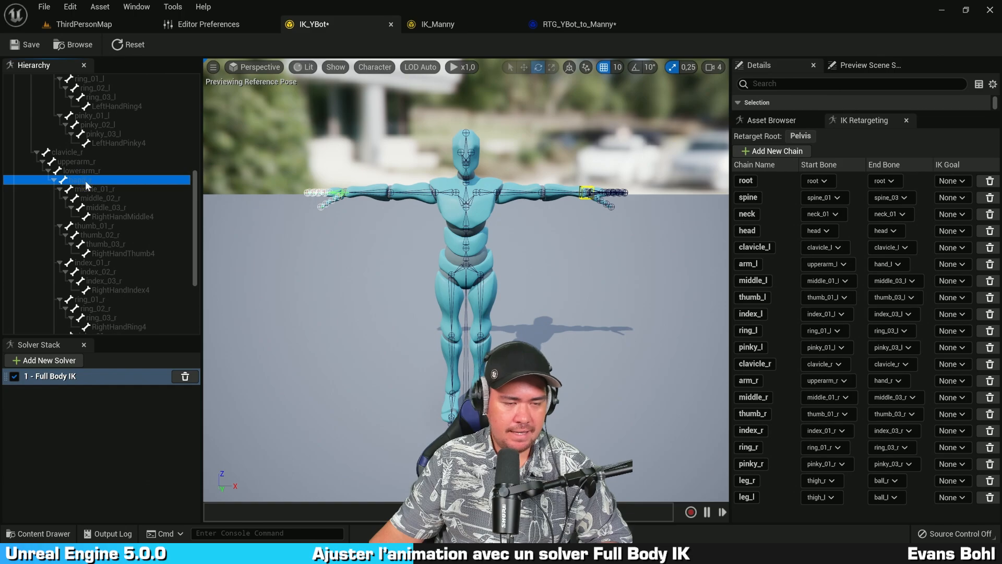
scroll(343, 183, "up", 6)
scroll(343, 183, "down", 4)
key("e")
right_click_drag(343, 183, 353, 251)
key("w")
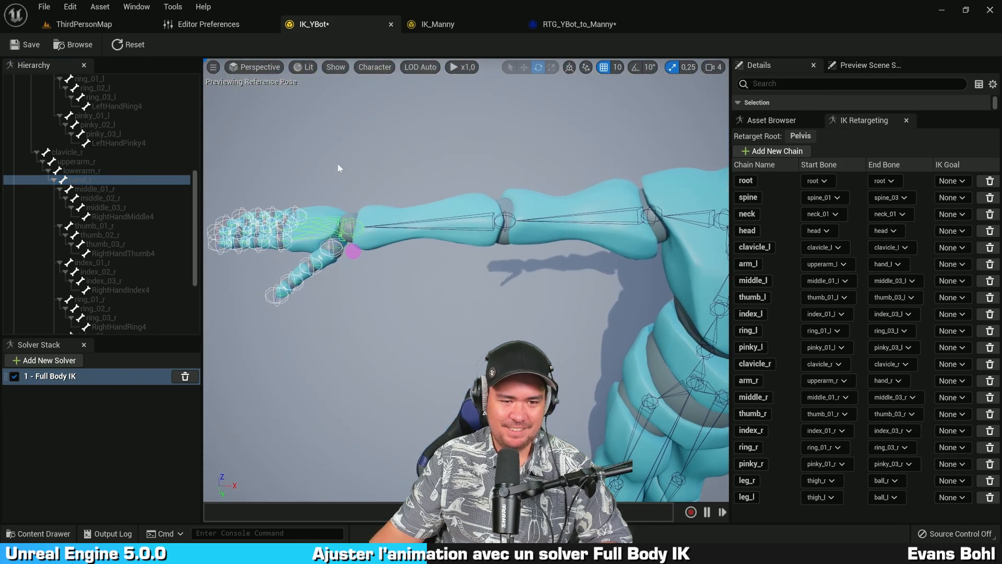
right_click(92, 179)
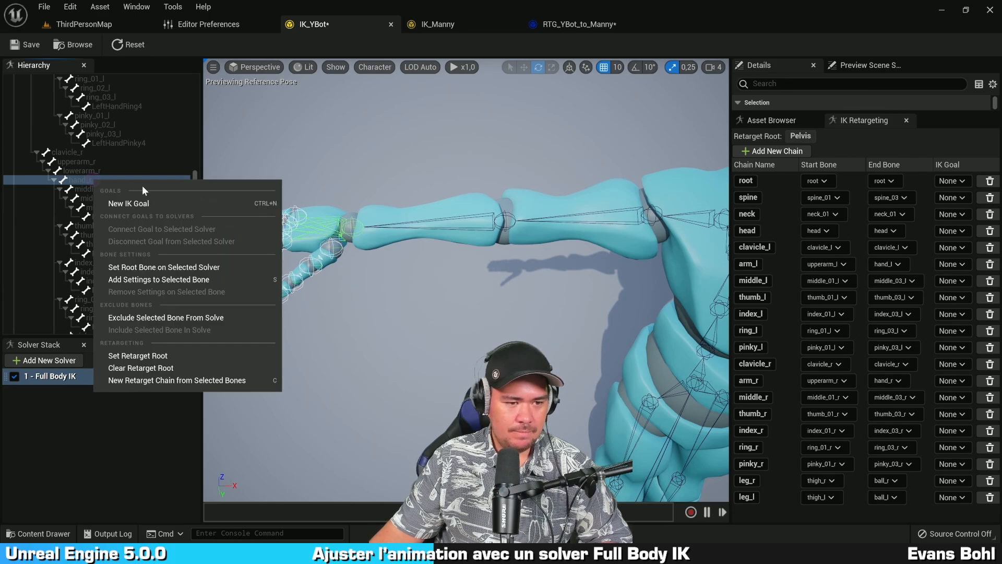
left_click(153, 199)
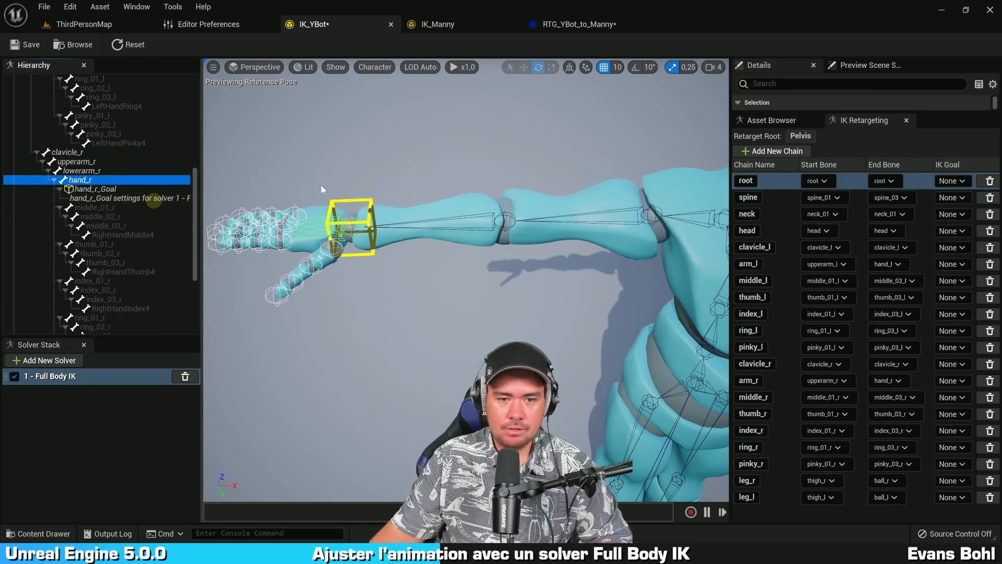
Set the viewport camera speed to 2 and frame the whole YBot character with both hand goals from the front
key("s")
right_click_drag(320, 183, 339, 138)
key("d")
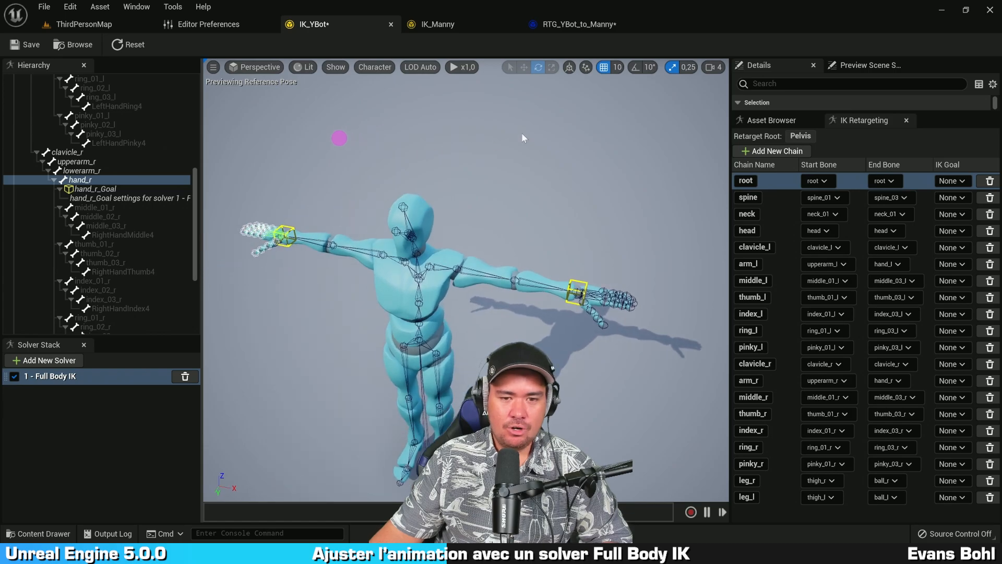
left_click(710, 68)
key("a")
right_click_drag(537, 158, 576, 132)
key("q")
key("s")
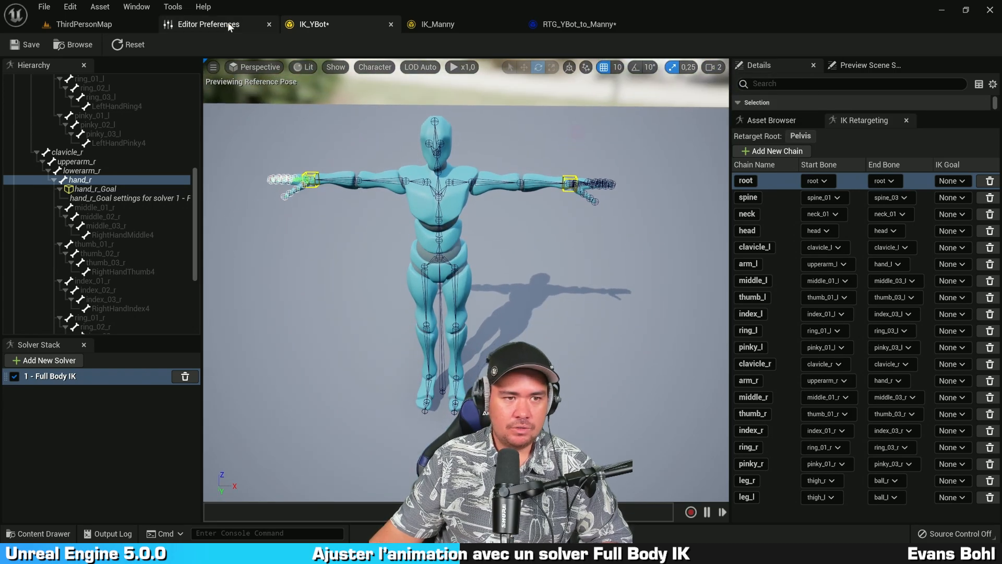
In the Editor Preferences, search the keyboard shortcuts for "goal" and bind New IK Goal to G
left_click(225, 24)
left_click(72, 6)
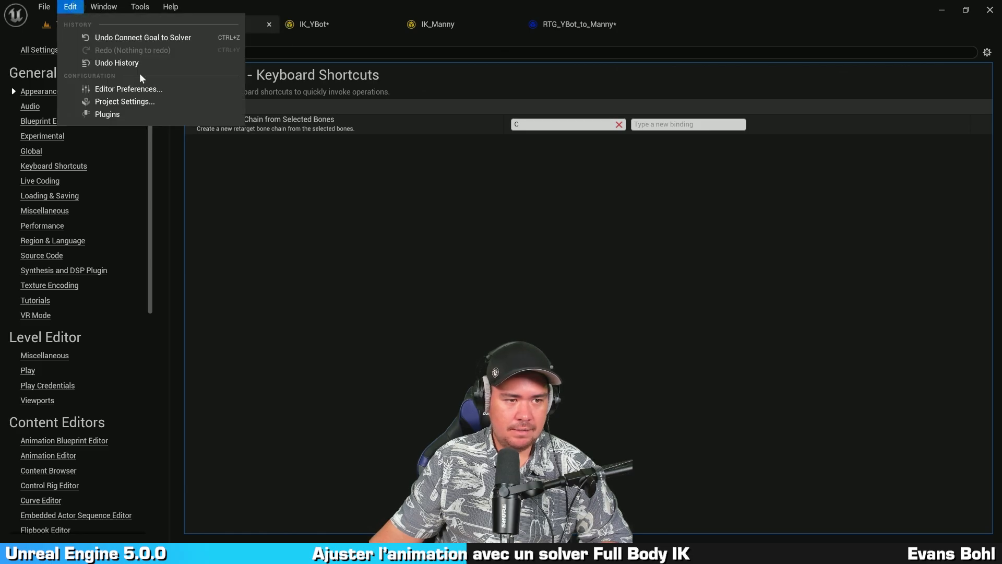
left_click(140, 89)
left_click(244, 51)
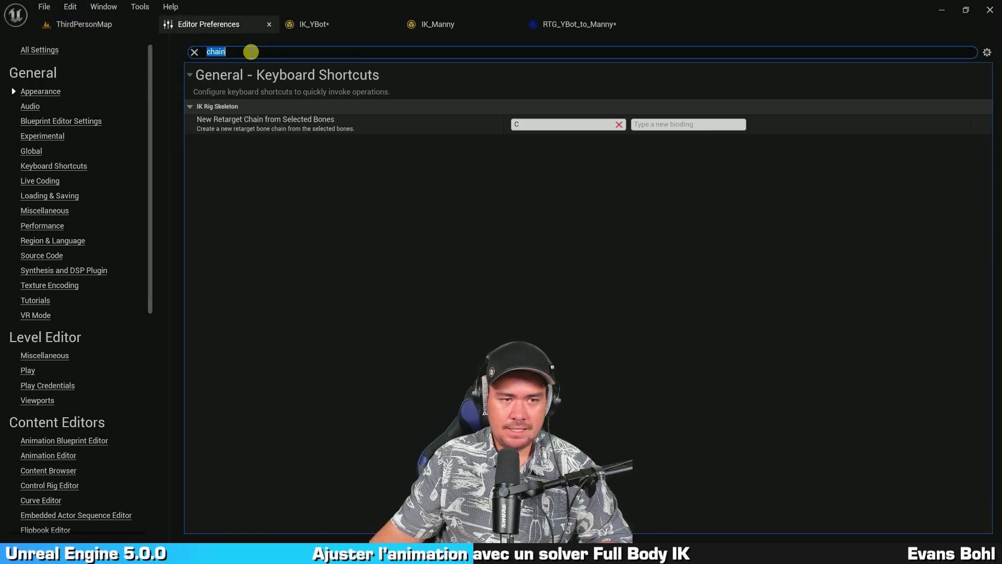
type("goal")
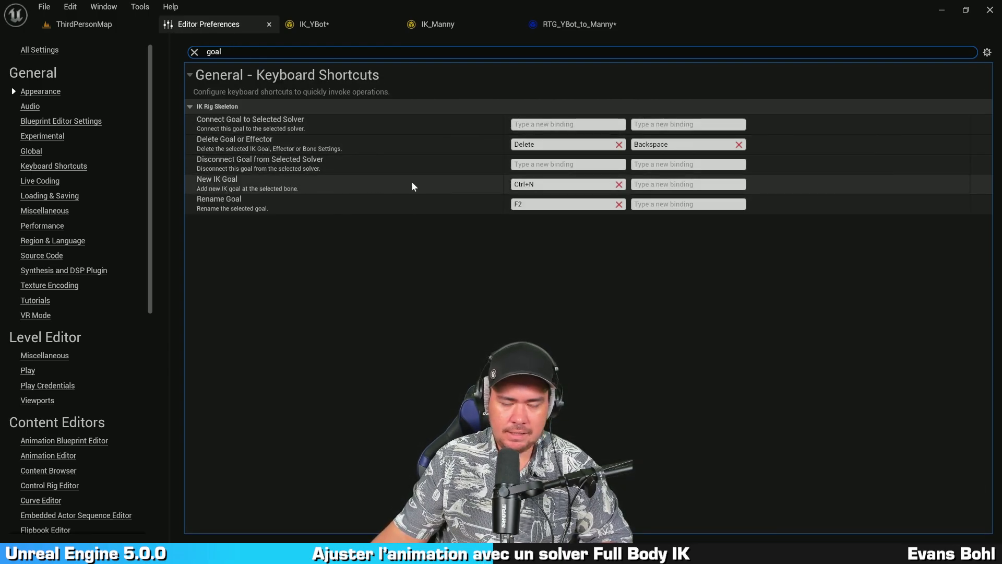
left_click(549, 184)
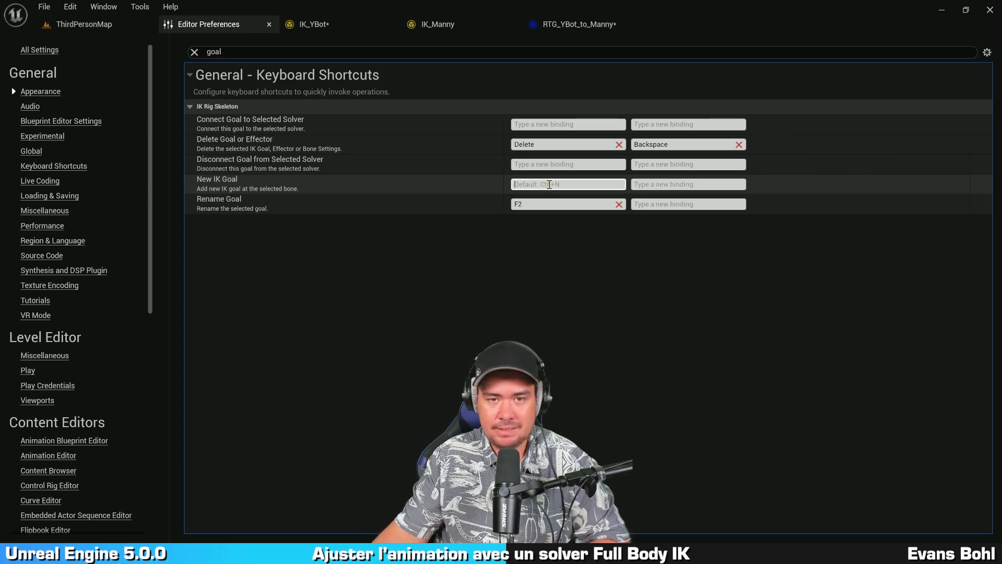
key("g")
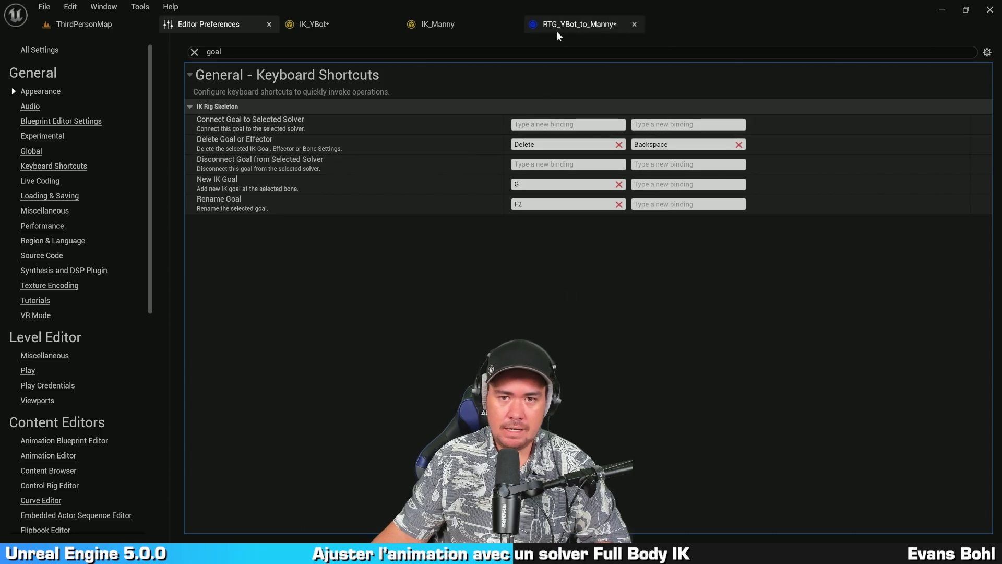
Return to the IK_YBot rig and create a new IK goal on the ball_r bone
left_click(573, 29)
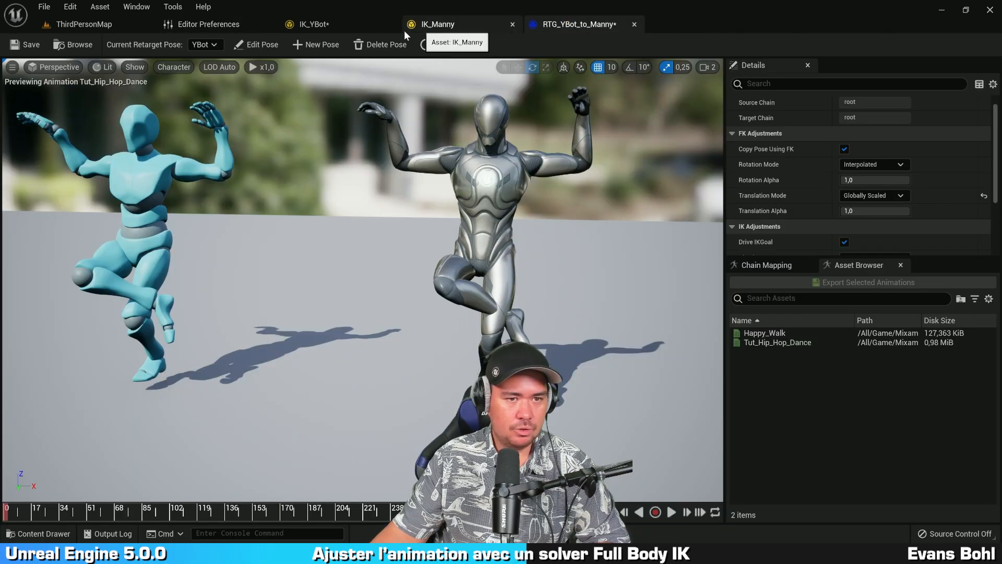
left_click(316, 29)
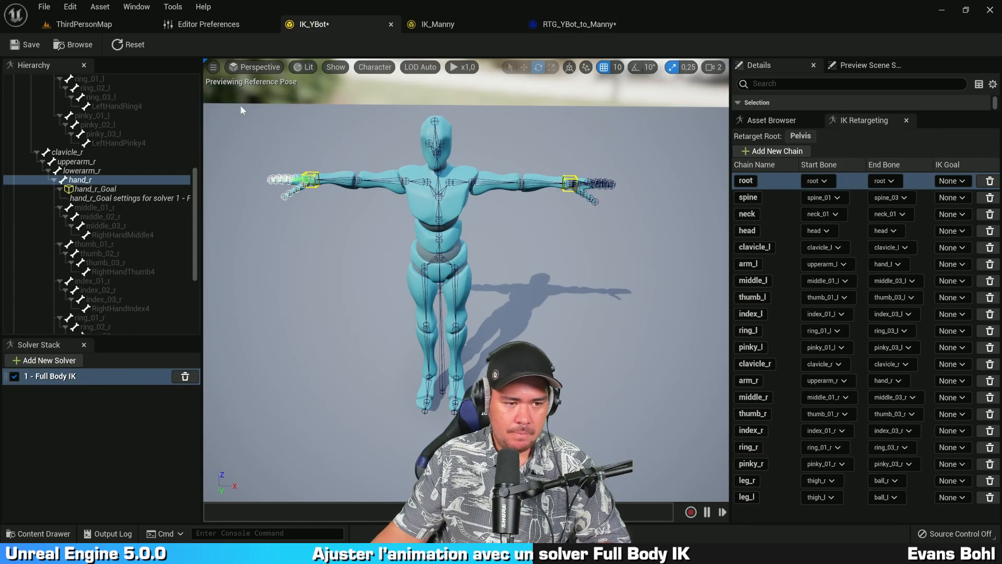
scroll(127, 146, "down", 1)
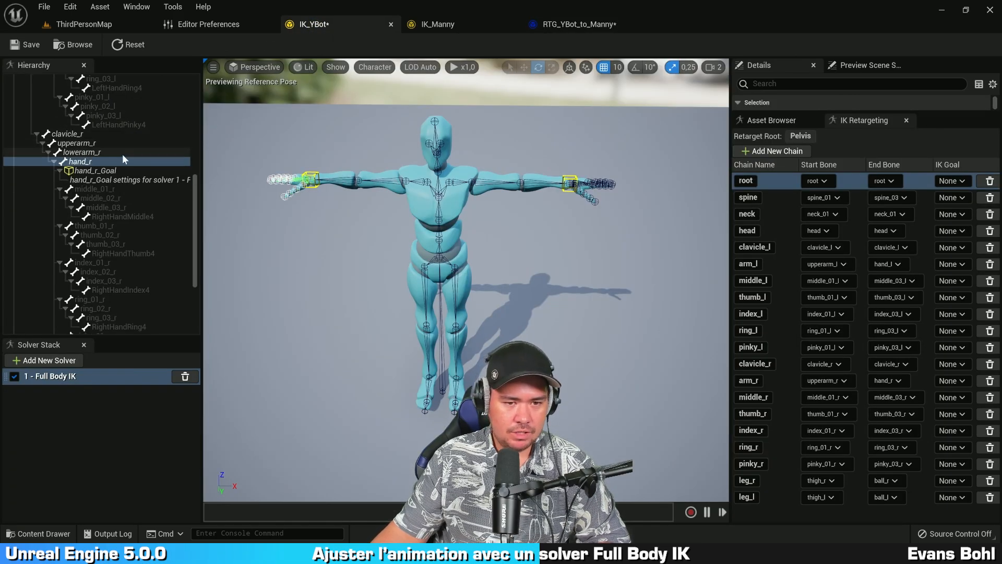
scroll(108, 192, "down", 7)
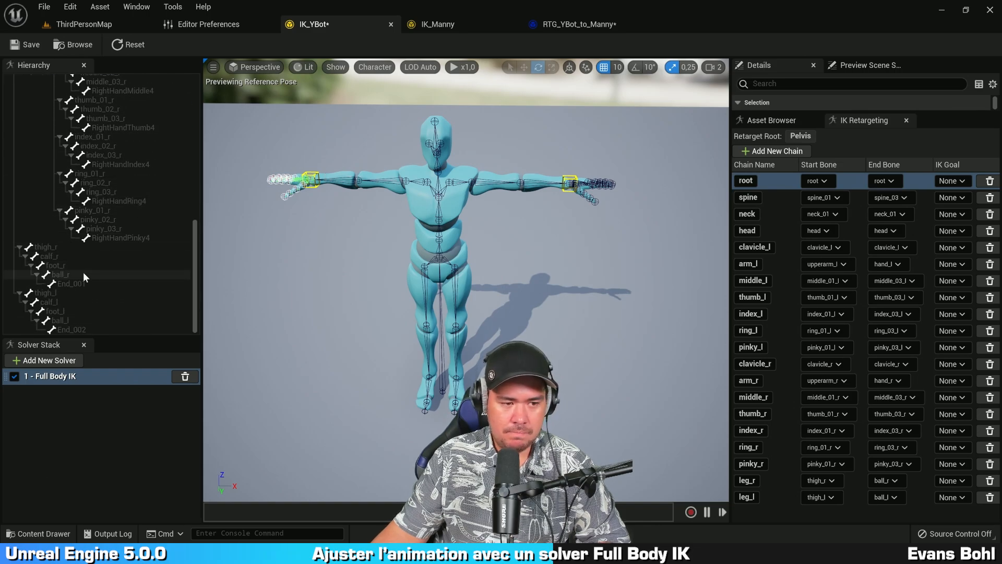
left_click(83, 273)
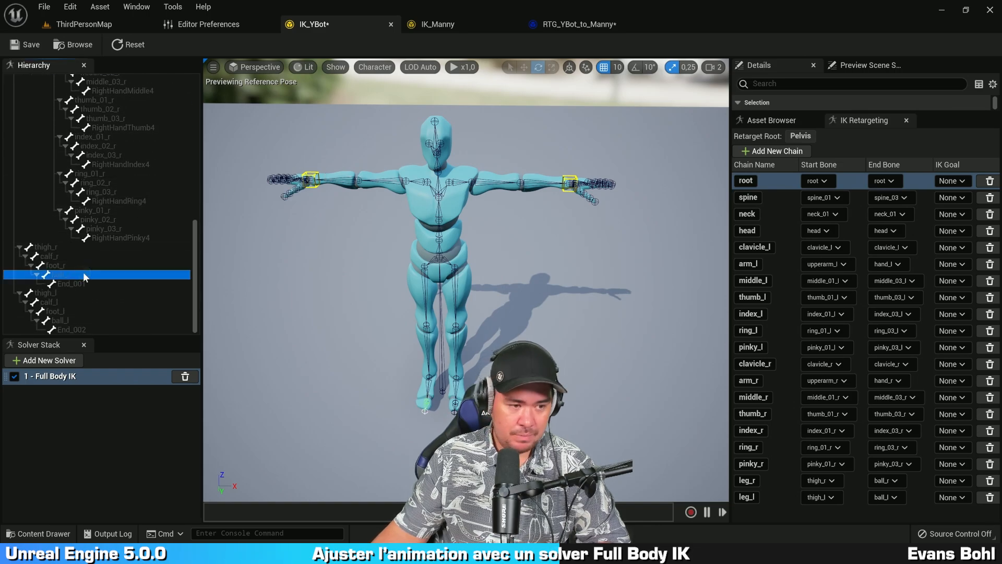
key("alt+g")
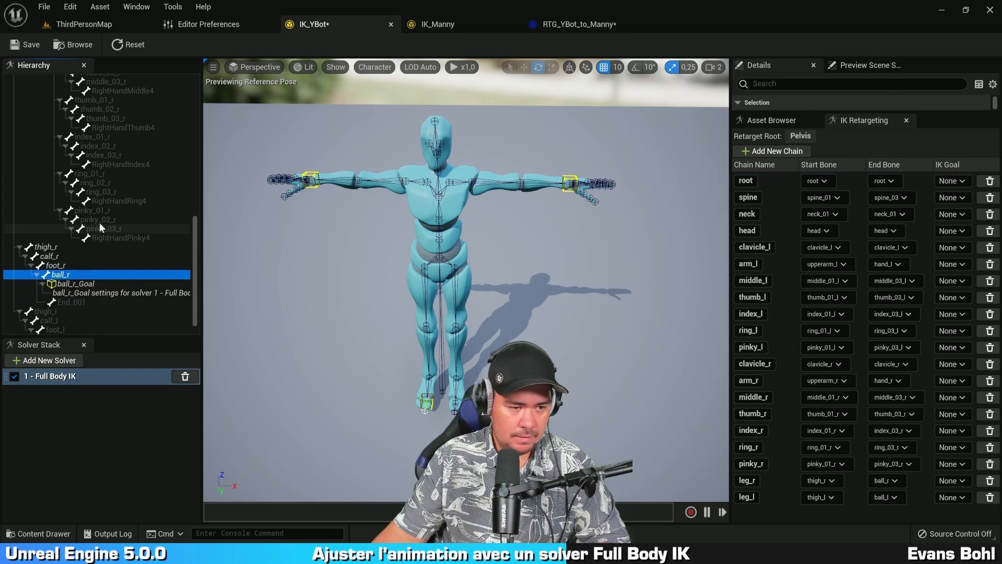
Create a new IK goal on the ball_l bone of the left foot
scroll(99, 222, "down", 1)
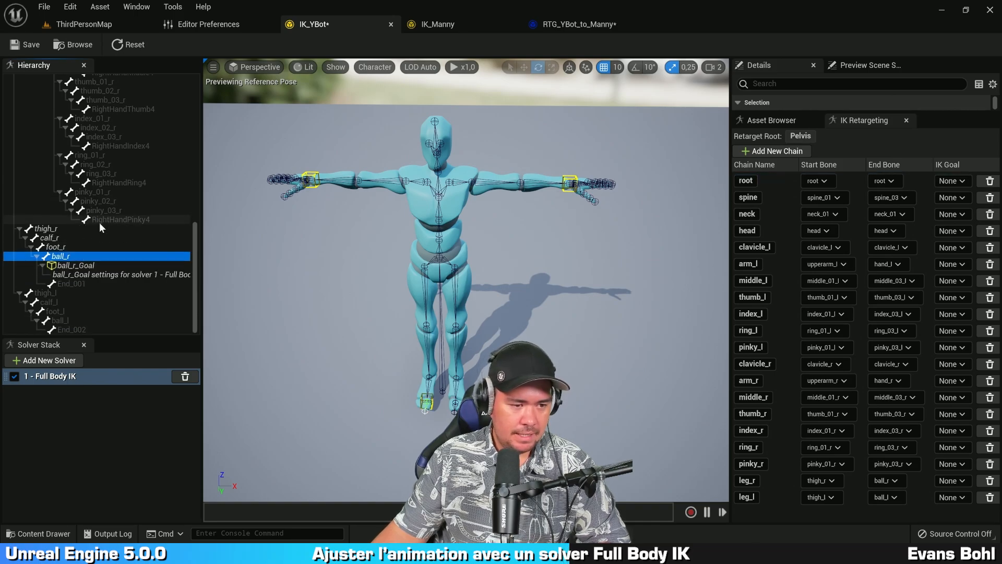
left_click(90, 317)
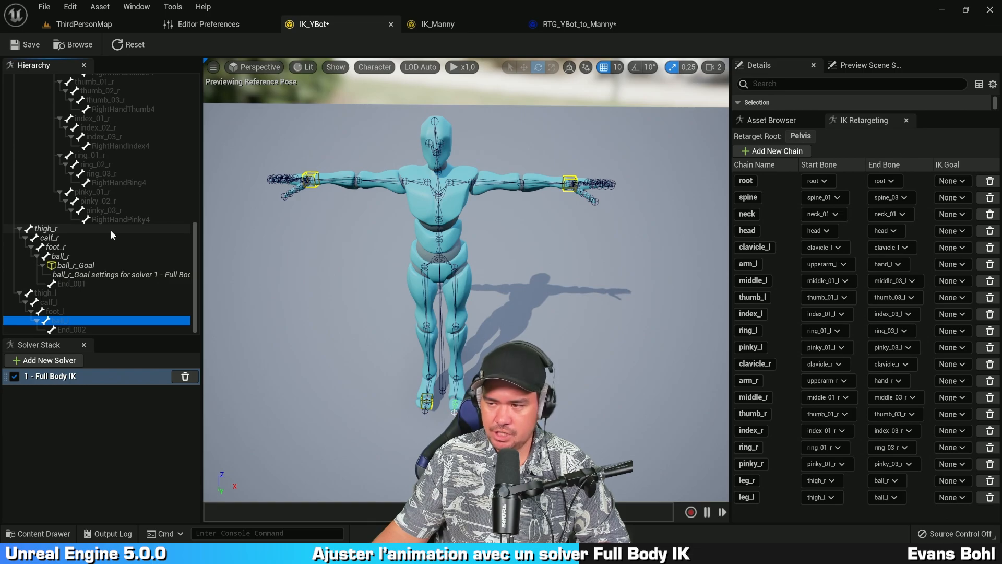
key("alt+g")
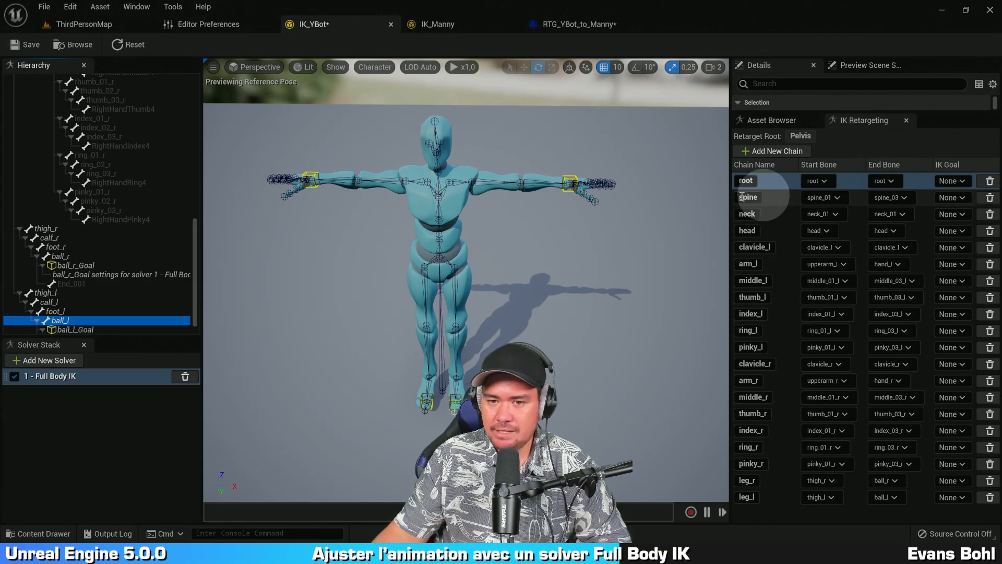
Widen the retarget chain list, then assign hand_l_Goal to the arm_l chain and hand_r_Goal to the arm_r chain
left_click(571, 178)
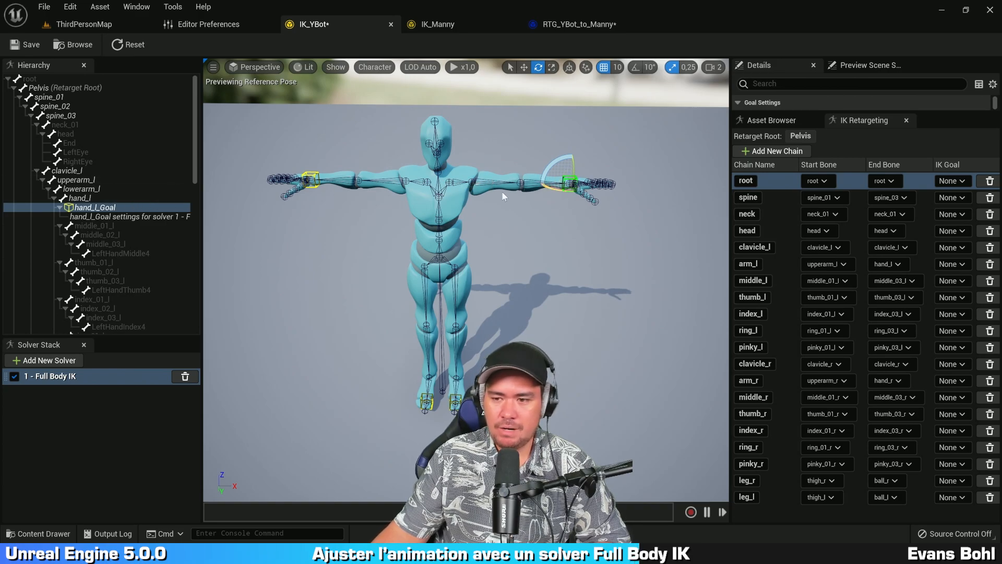
left_click(782, 263)
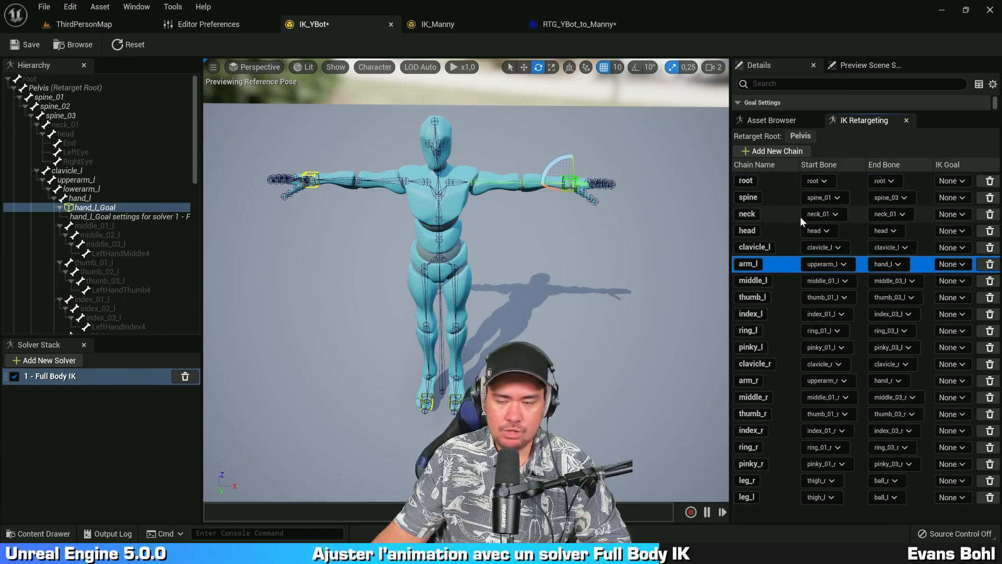
left_click_drag(730, 226, 700, 227)
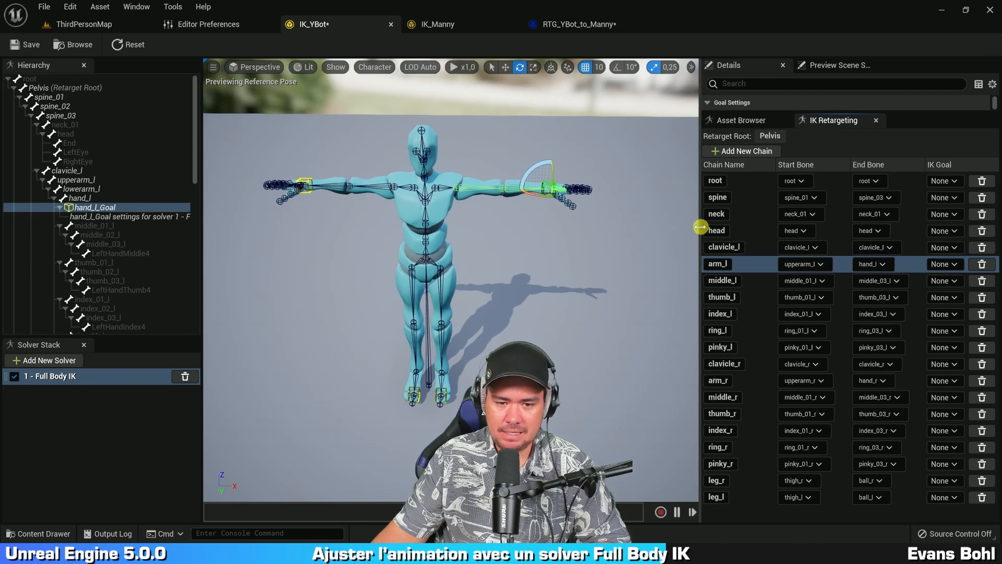
left_click(949, 265)
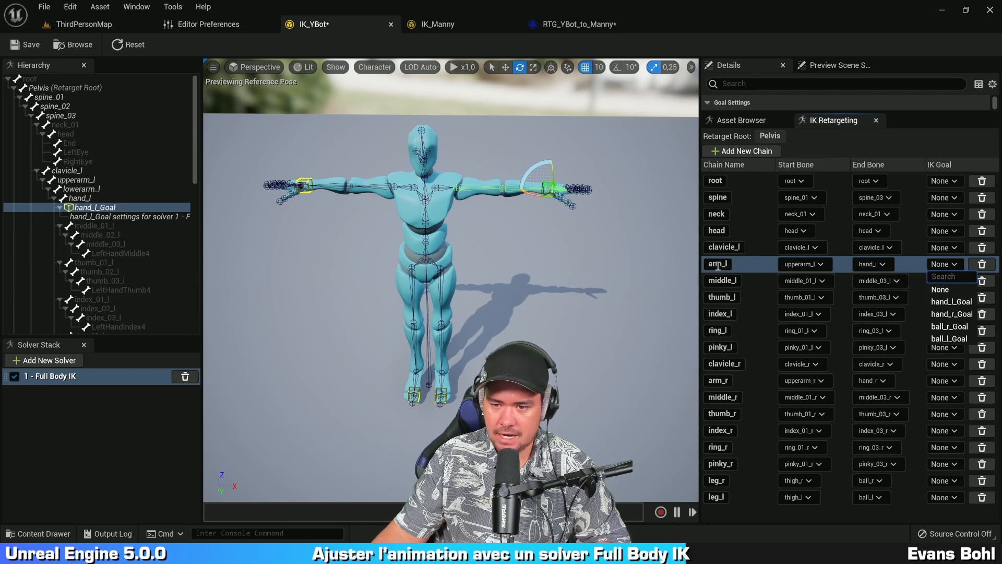
left_click(950, 301)
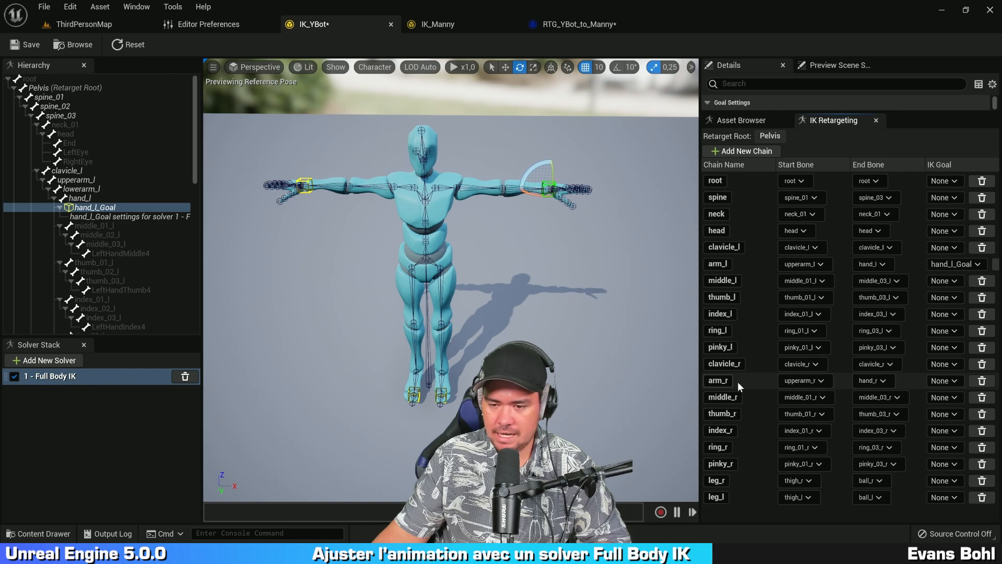
left_click(750, 381)
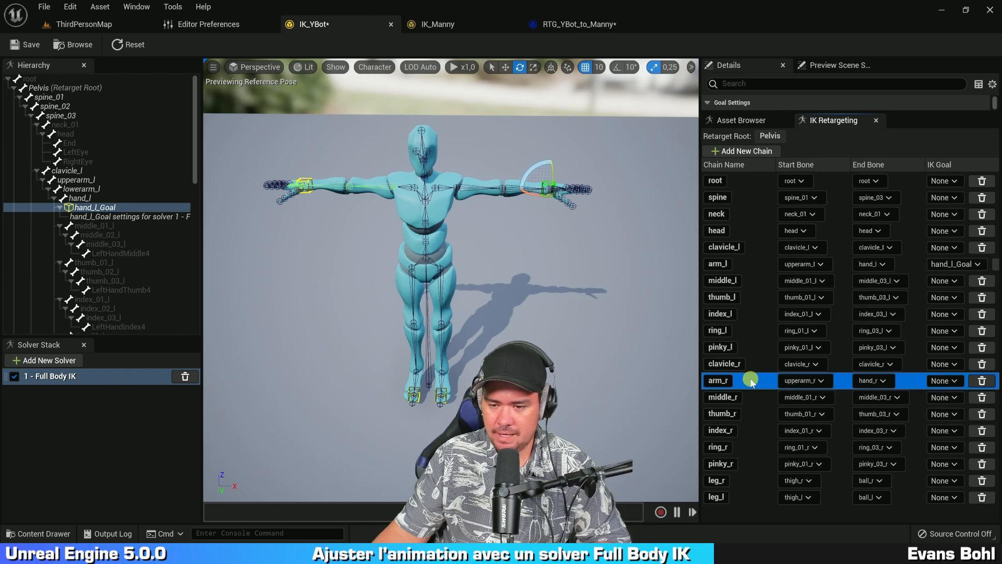
left_click(953, 383)
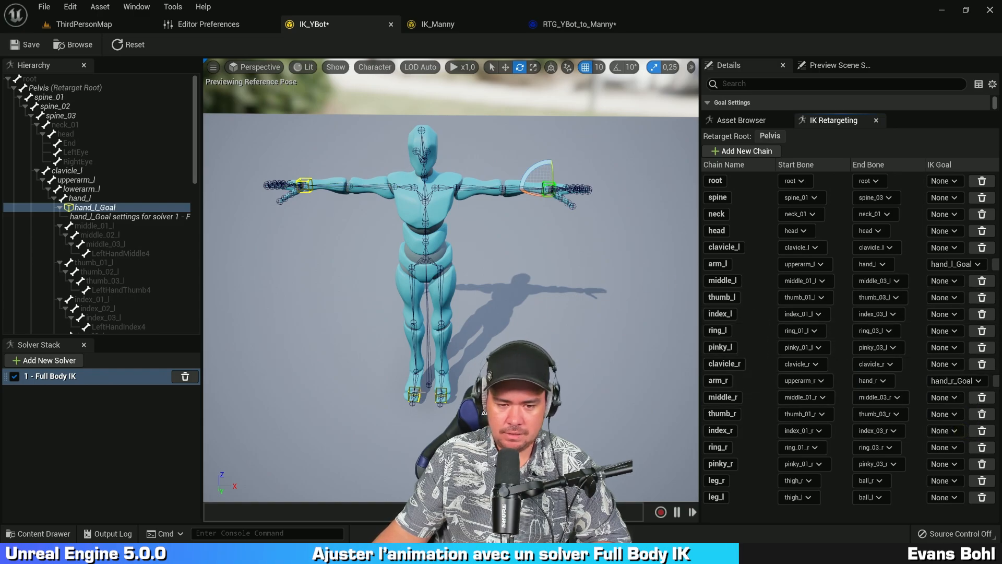
Assign ball_r_Goal to the leg_r chain and ball_l_Goal to the leg_l chain, and save the rig
left_click(414, 394)
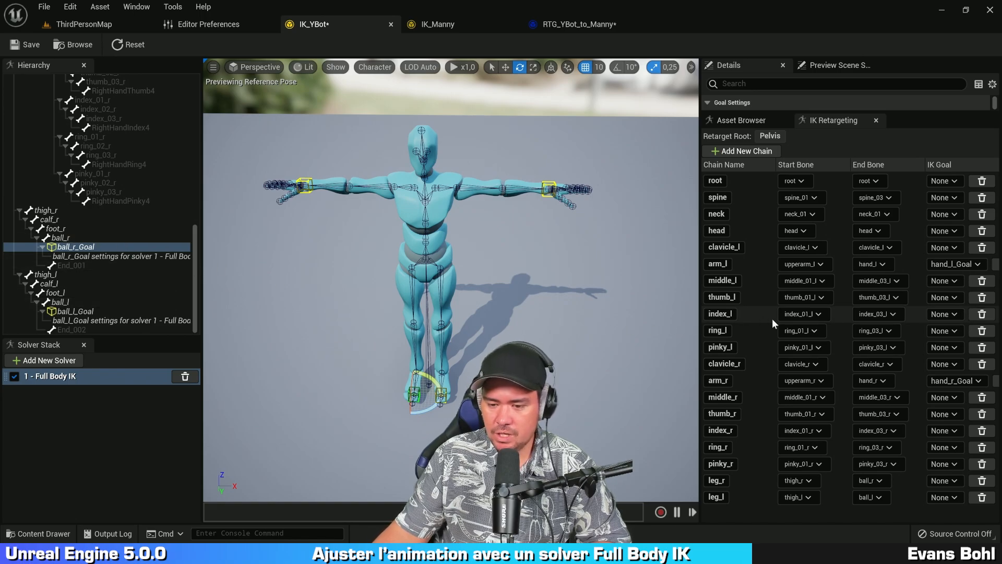
left_click(758, 483)
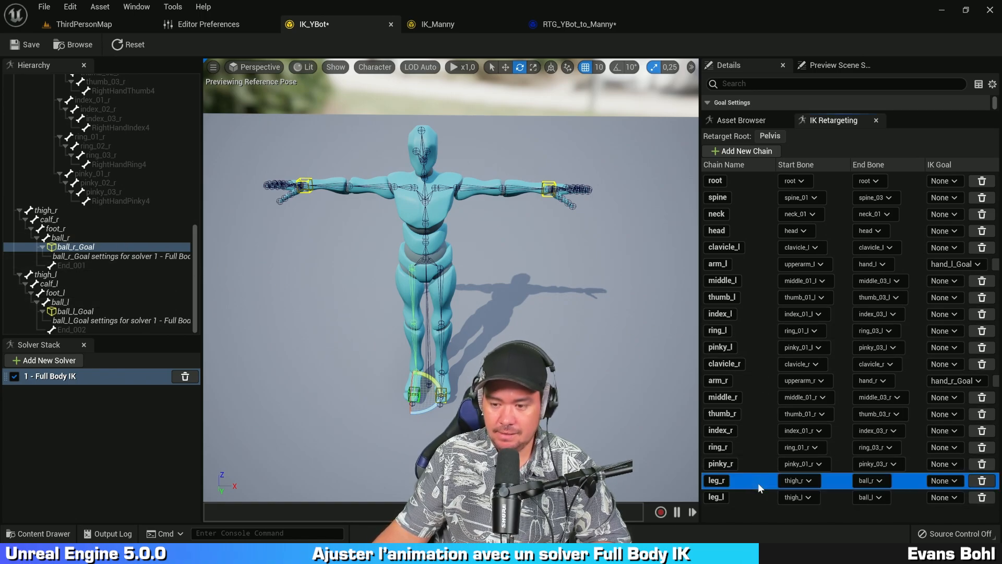
left_click(946, 480)
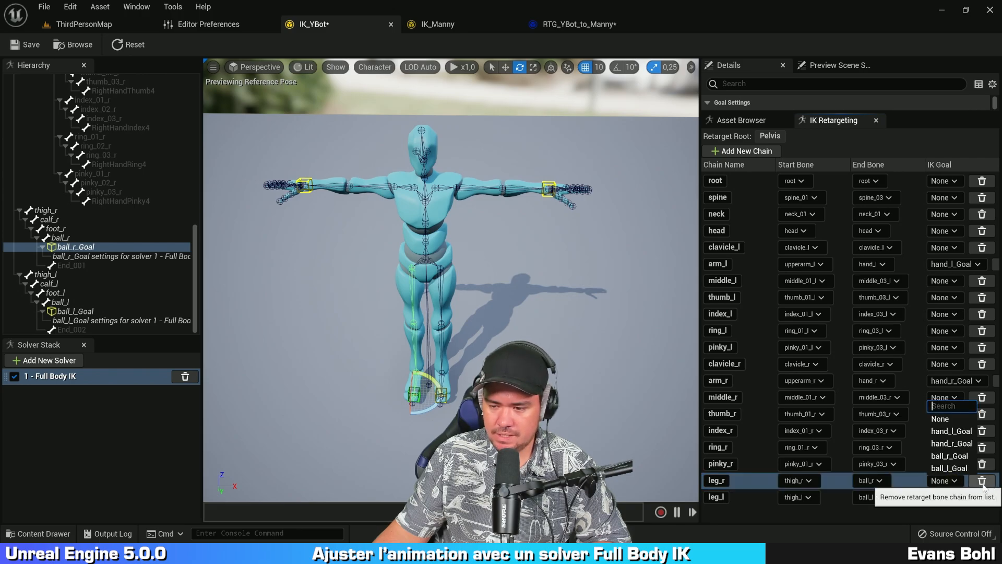
left_click(965, 456)
left_click(735, 497)
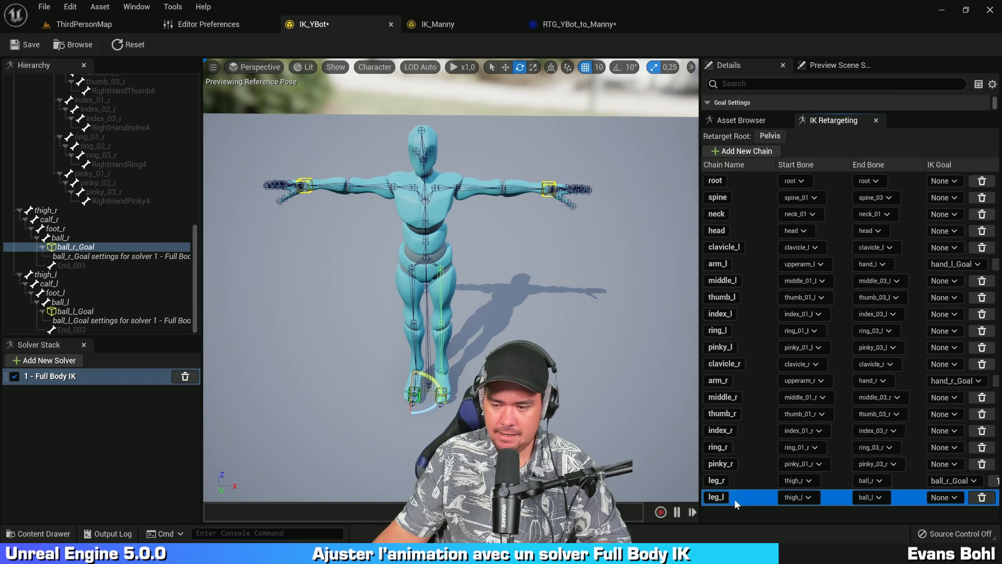
left_click(946, 497)
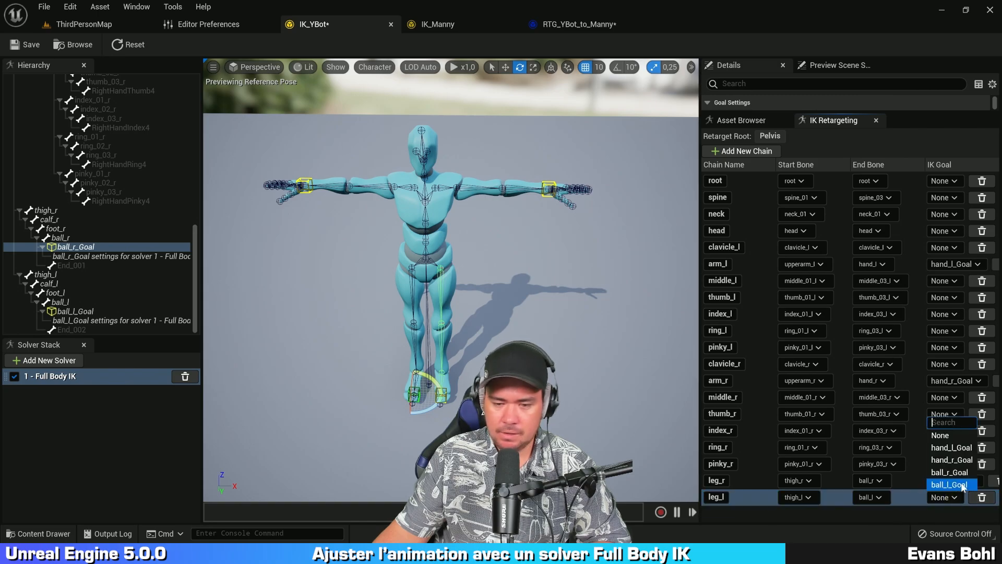
left_click(960, 484)
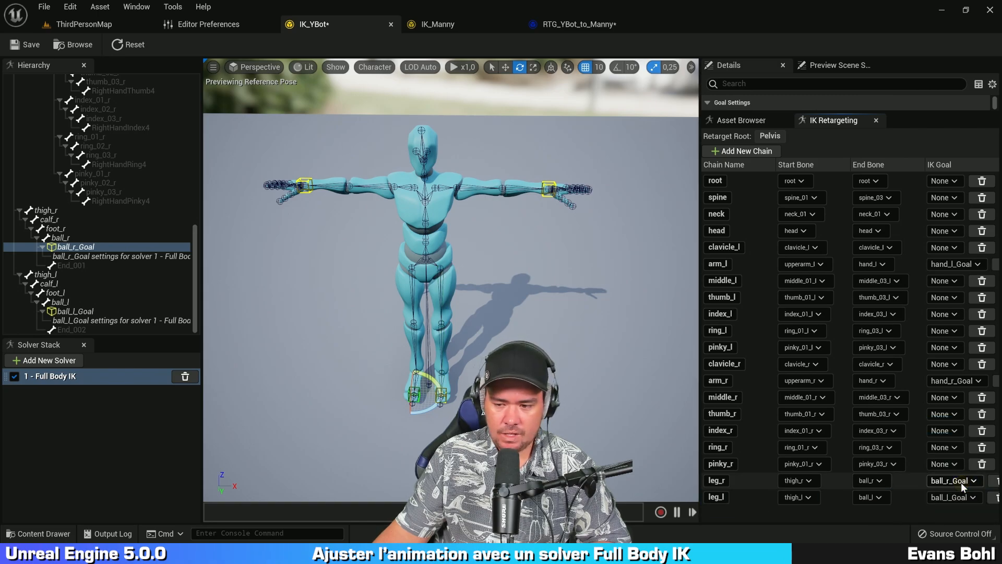
left_click(578, 268)
key("ctrl+s")
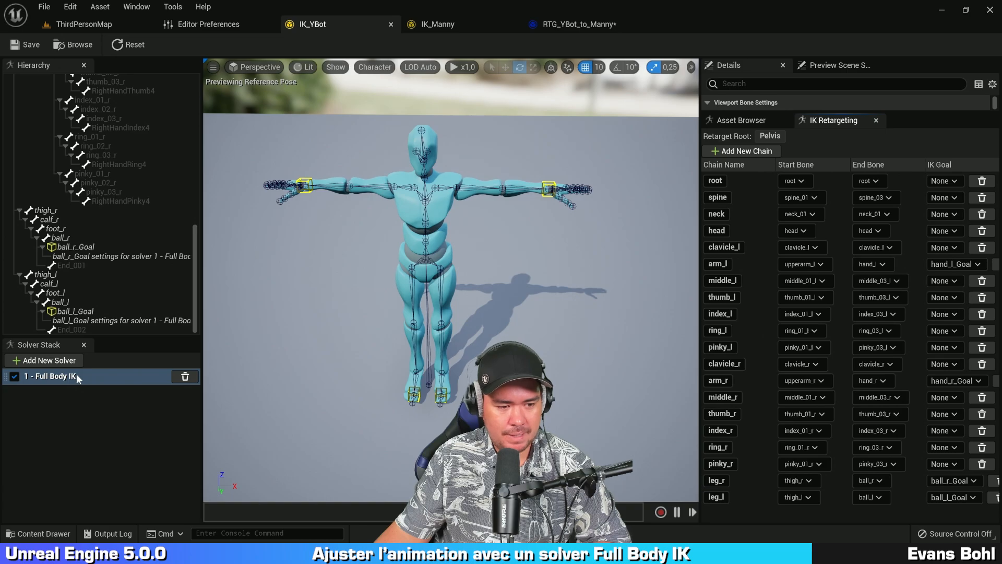
key("ctrl")
key("ctrl")
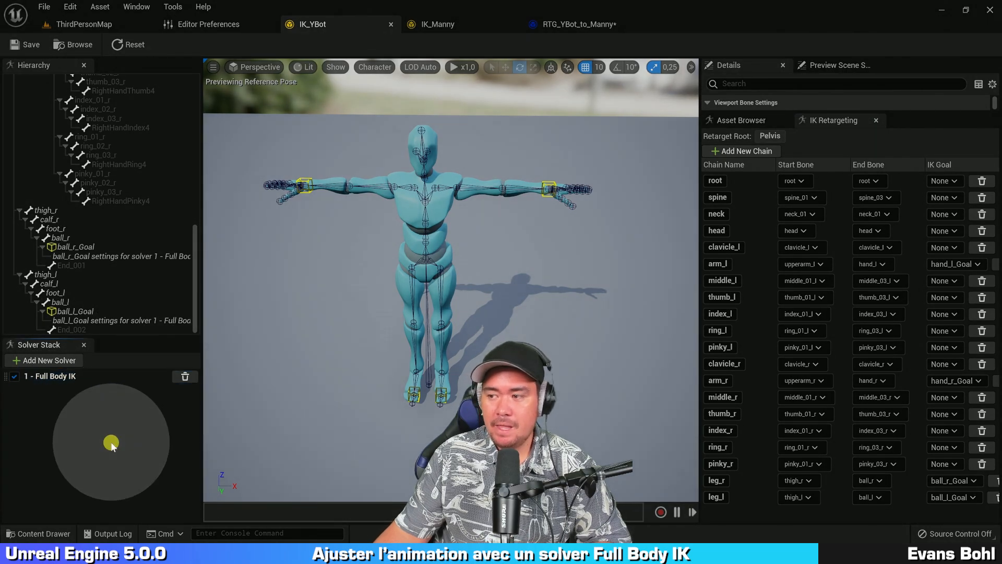
left_click(110, 441)
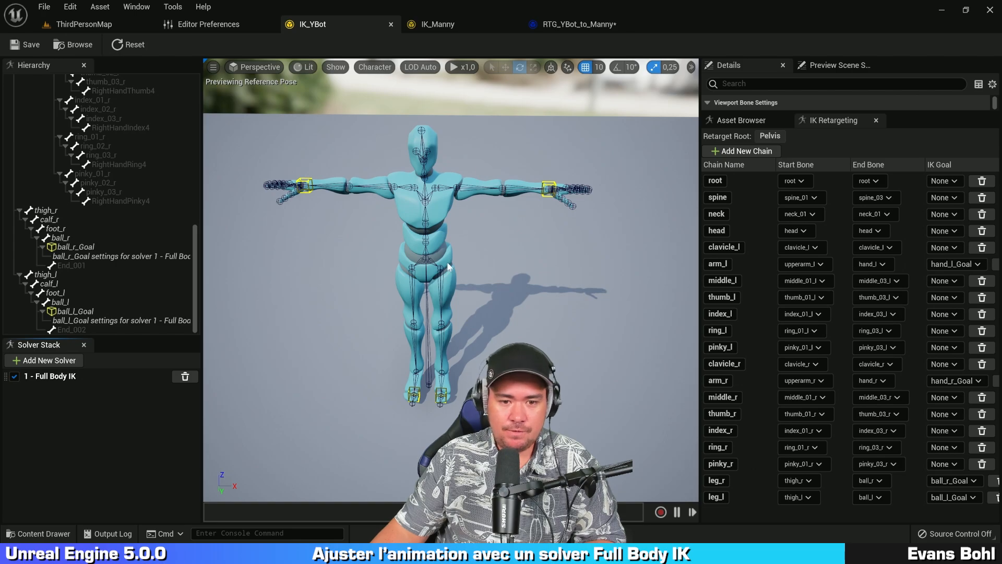
left_click(426, 256)
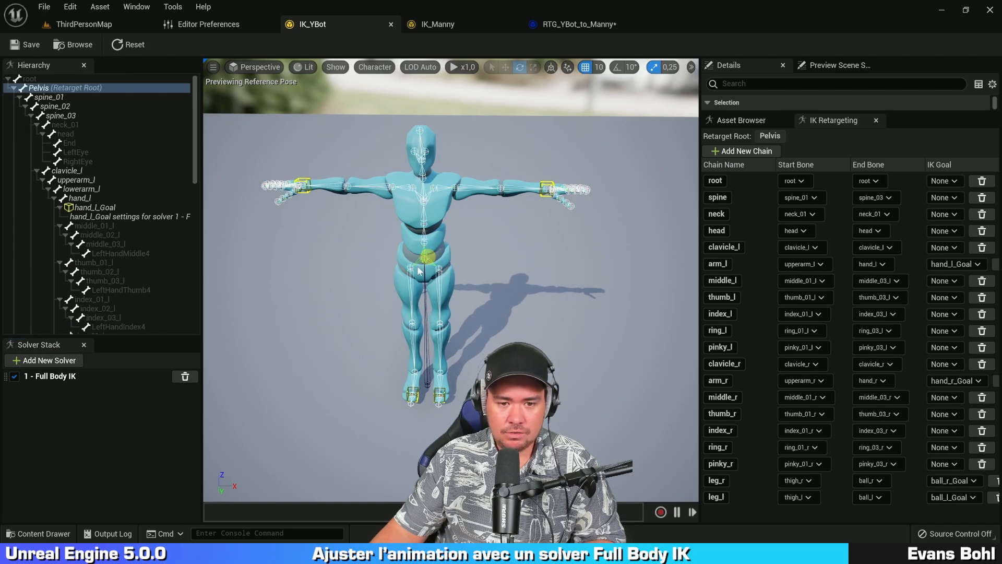
left_click(519, 253)
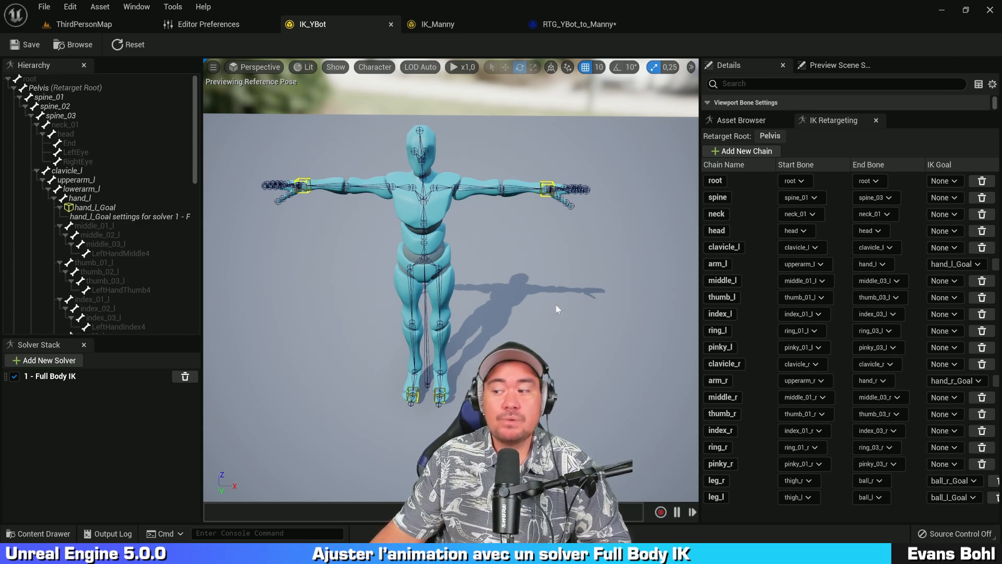
left_click(579, 298)
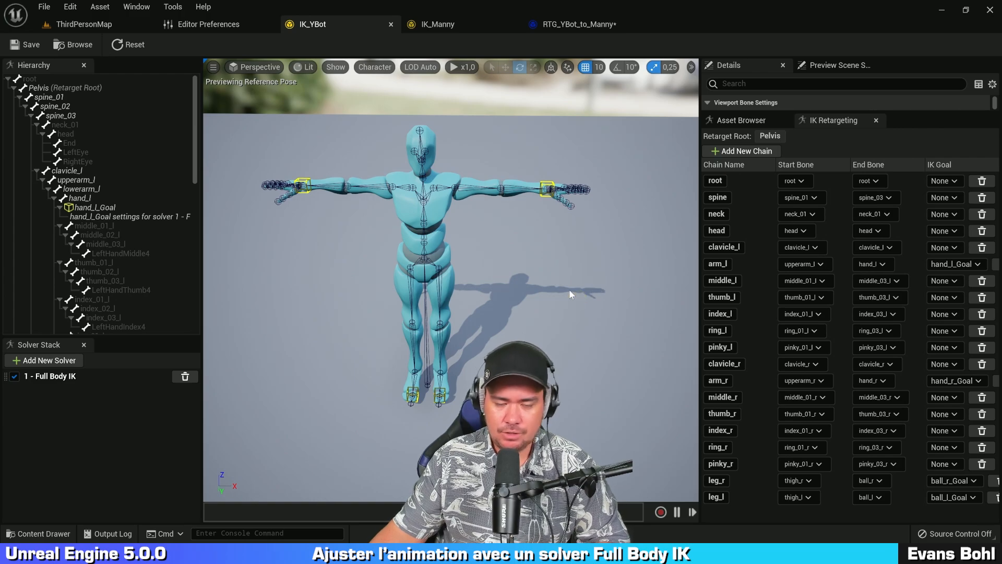
Test the Full Body IK solver by moving hand_l_Goal downward and shifting ball_l_Goal away from its rest position
mouse_move(569, 290)
right_mouse_down()
mouse_move(548, 287)
mouse_move(566, 277)
right_mouse_up()
left_click(576, 179)
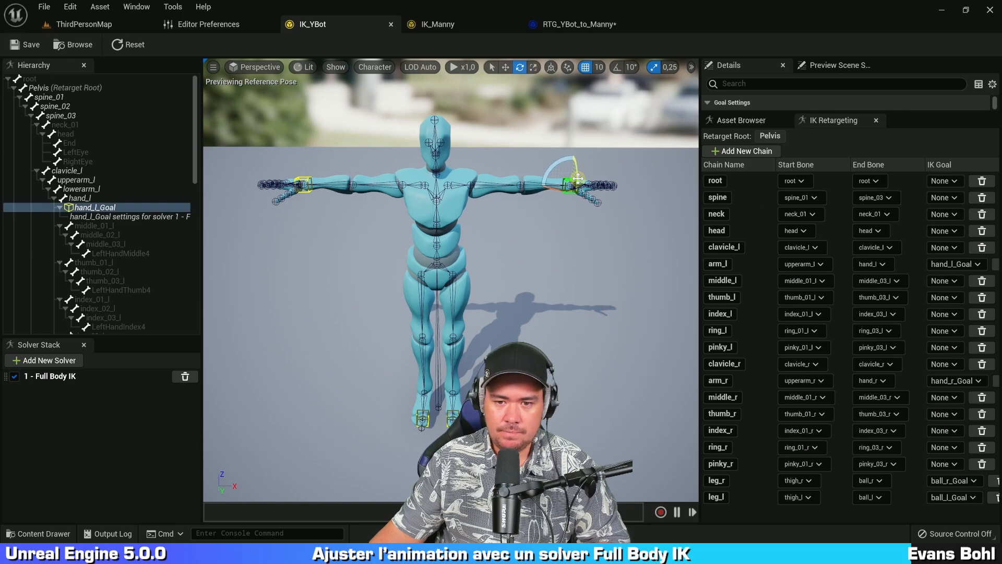
left_click(505, 66)
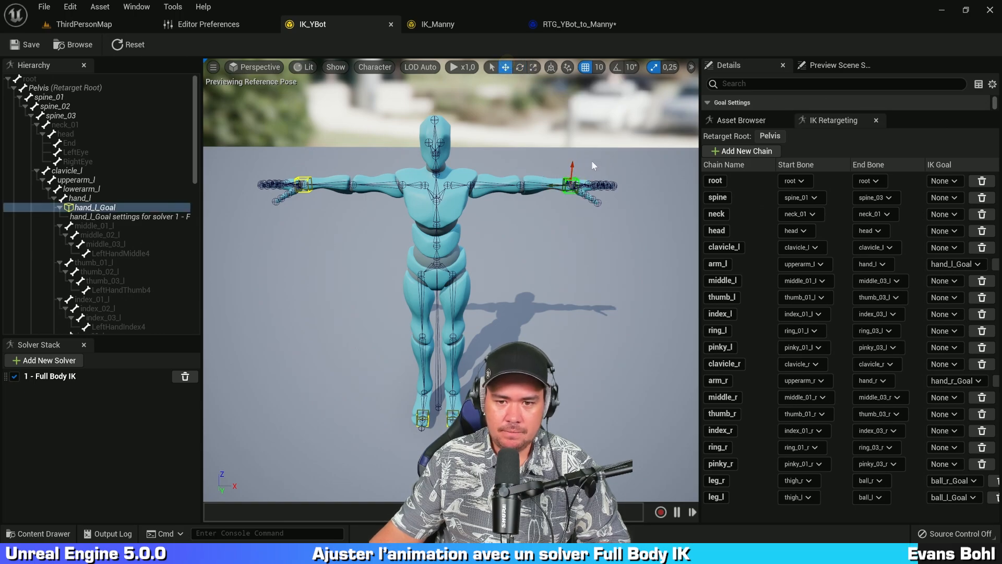
left_click_drag(571, 167, 552, 210)
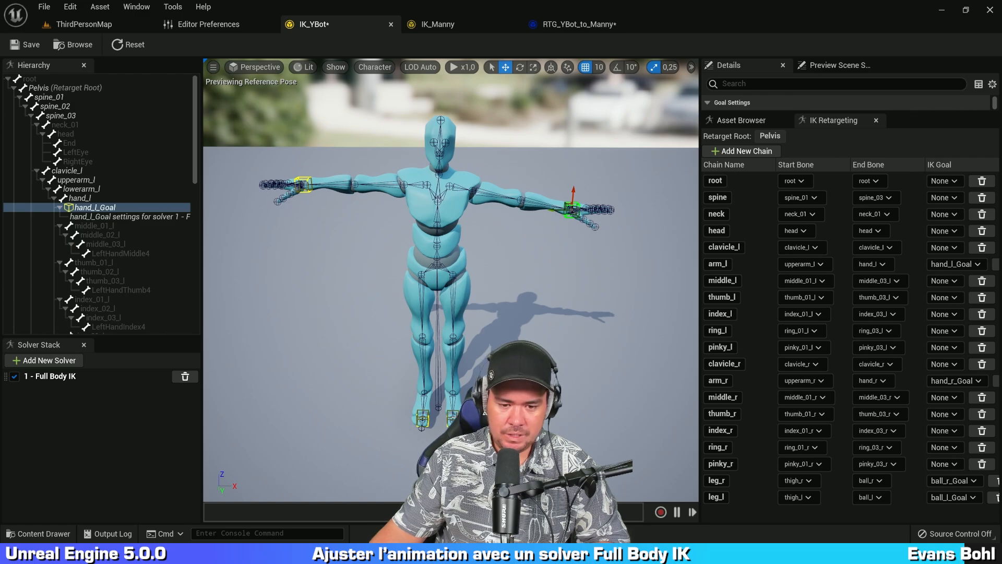
left_click(454, 417)
left_click_drag(452, 408, 478, 442)
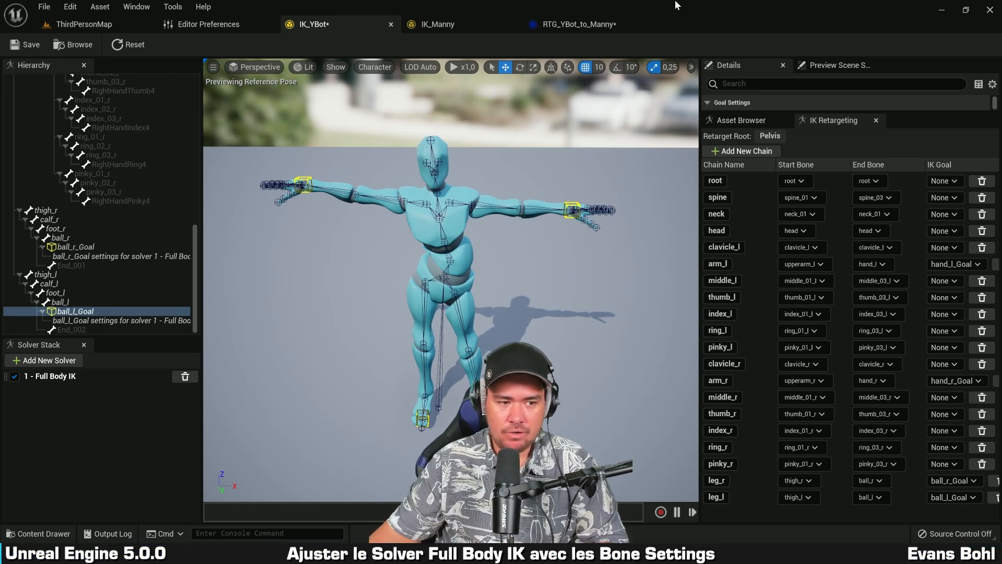
Save the rig and reset the moved goals to the reference pose
left_click(593, 284)
key("ctrl+s")
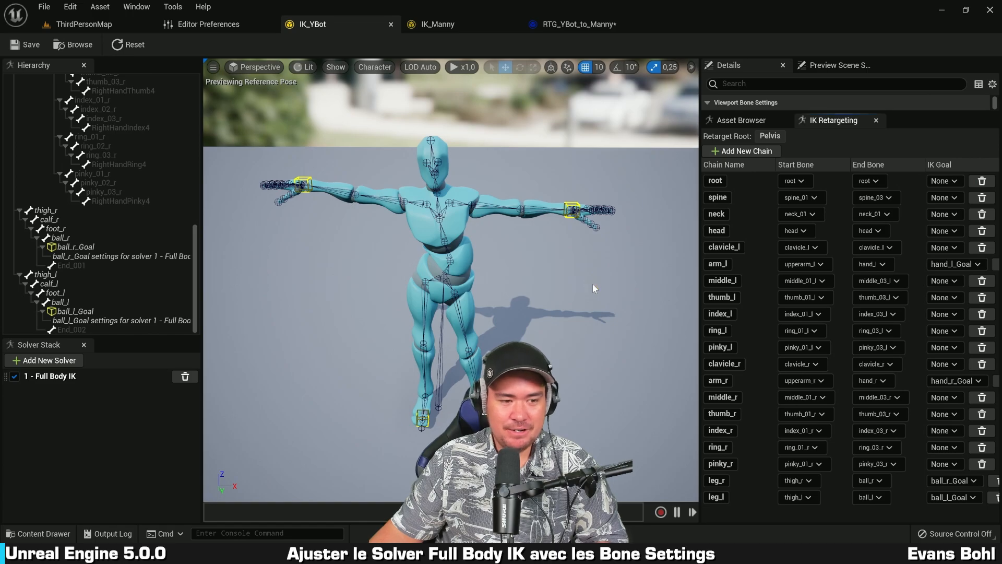
left_click(138, 46)
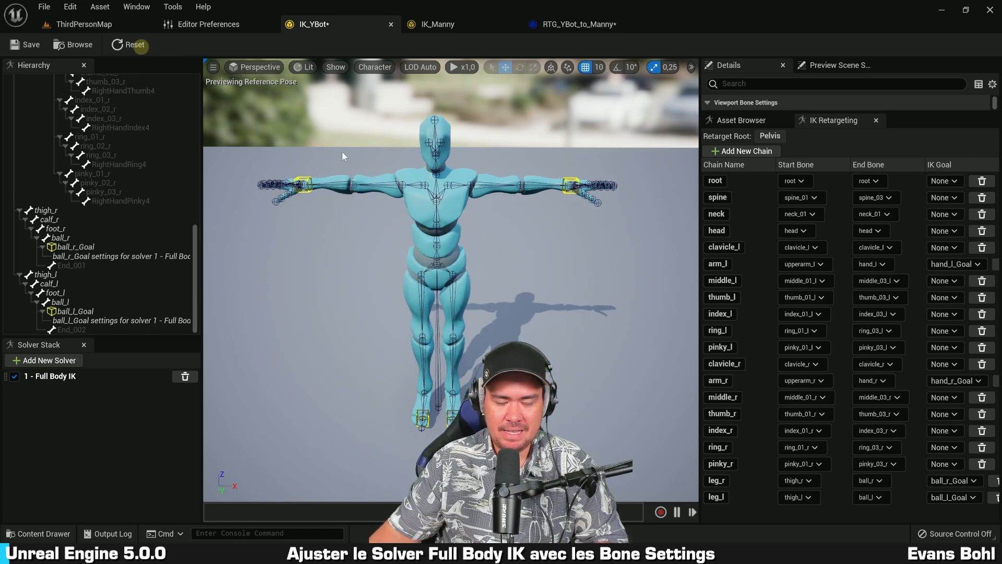
Widen the viewport and move ball_l_Goal so that the left foot lifts off the ground
right_click_drag(550, 326, 546, 309)
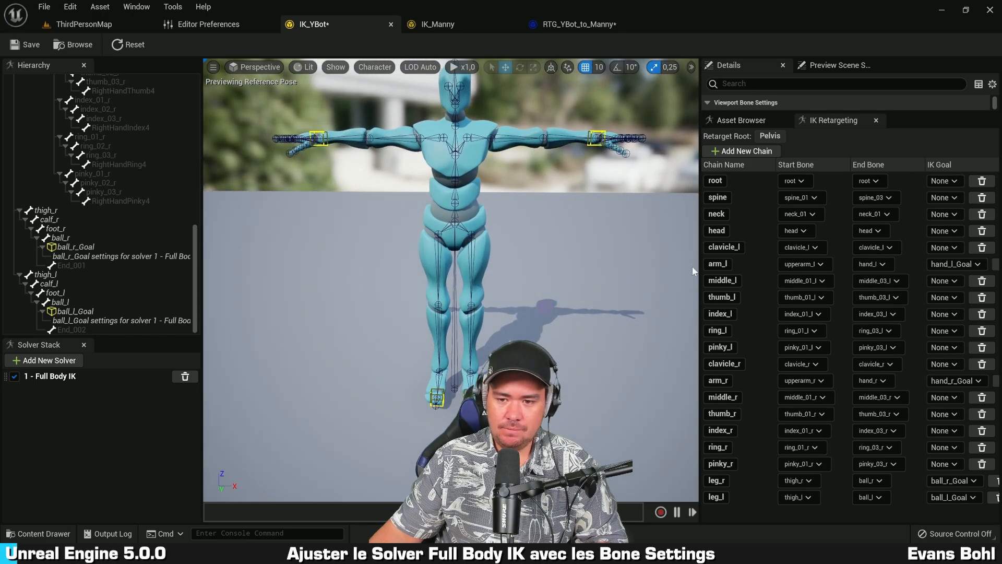
left_click_drag(698, 263, 758, 261)
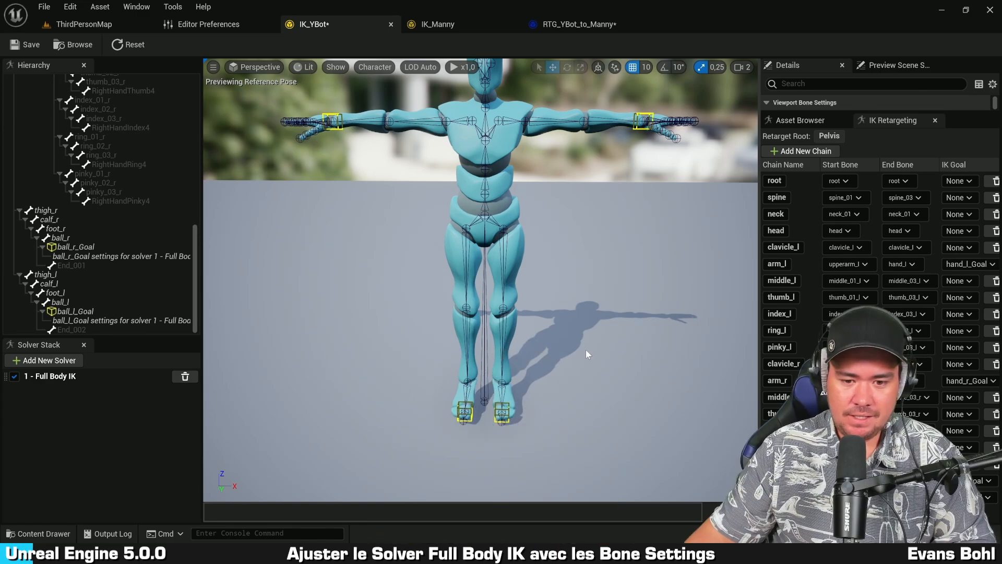
left_click(504, 412)
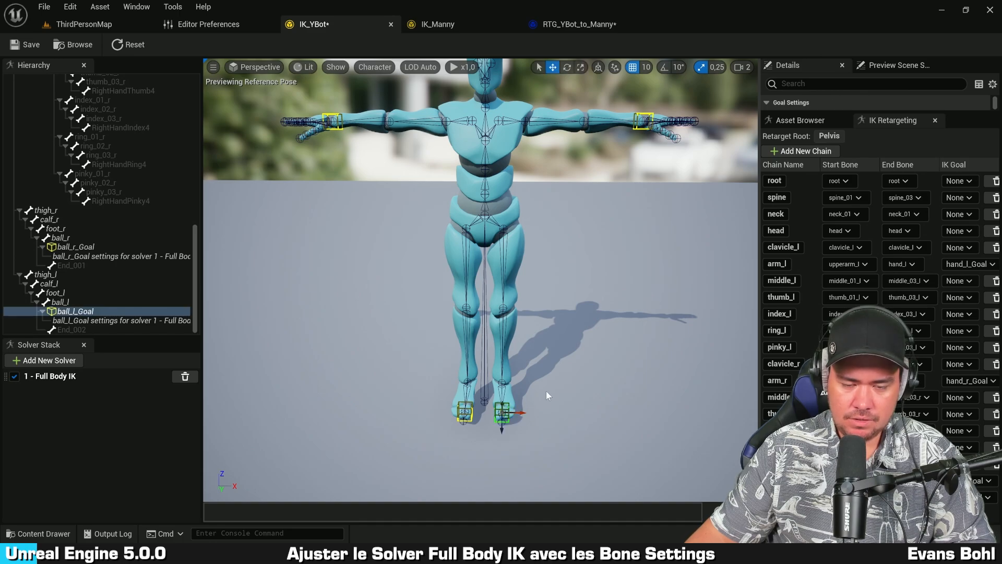
right_click_drag(551, 381, 551, 378)
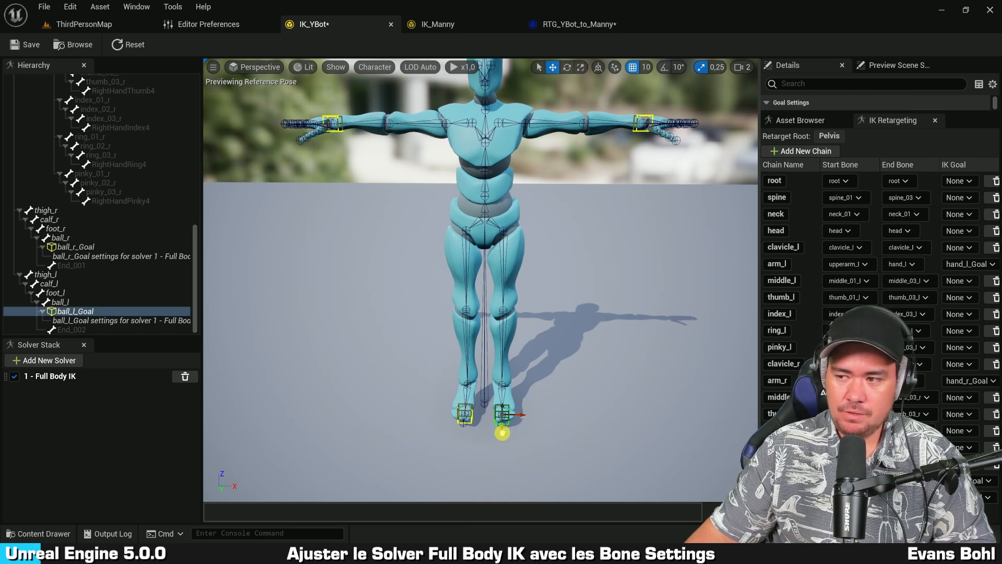
left_click_drag(502, 432, 503, 332)
right_click_drag(584, 284, 584, 265)
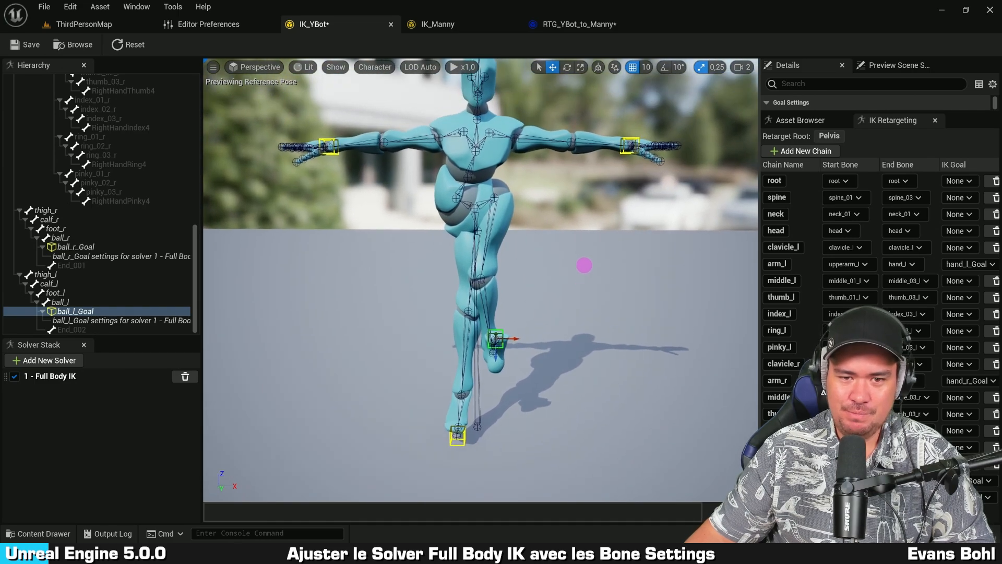
key("s")
left_click_drag(492, 354, 493, 345)
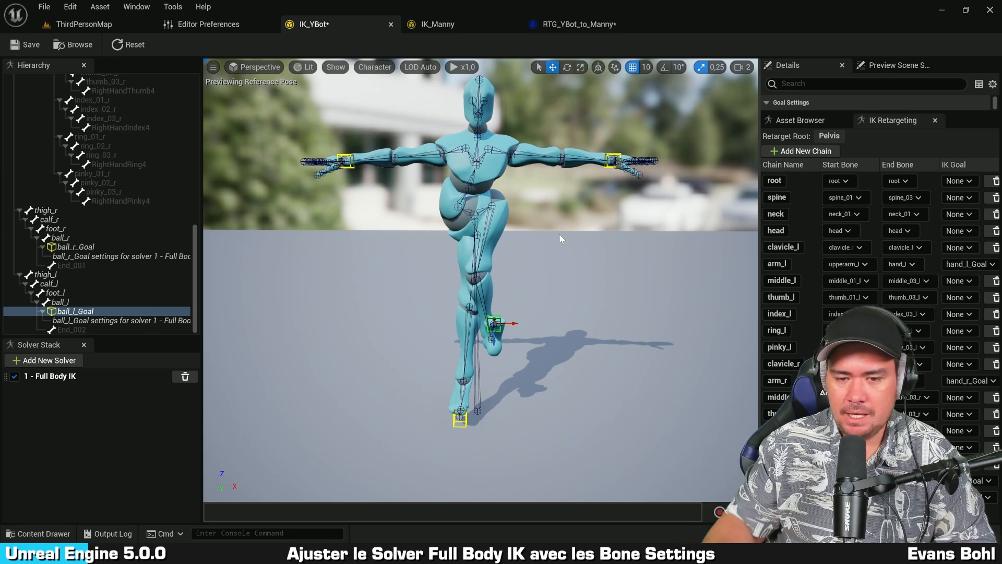
mouse_move(576, 282)
right_mouse_down()
mouse_move(405, 293)
mouse_move(445, 293)
mouse_move(558, 256)
mouse_move(578, 268)
right_mouse_up()
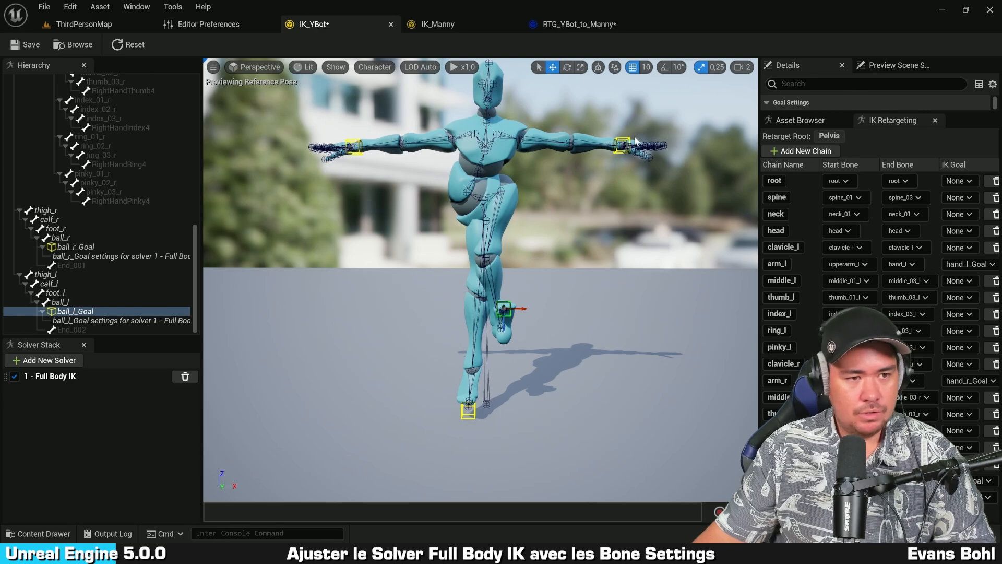
Select the Full Body IK solver and add bone settings for it to the Pelvis bone
left_click(377, 195)
scroll(89, 186, "up", 6)
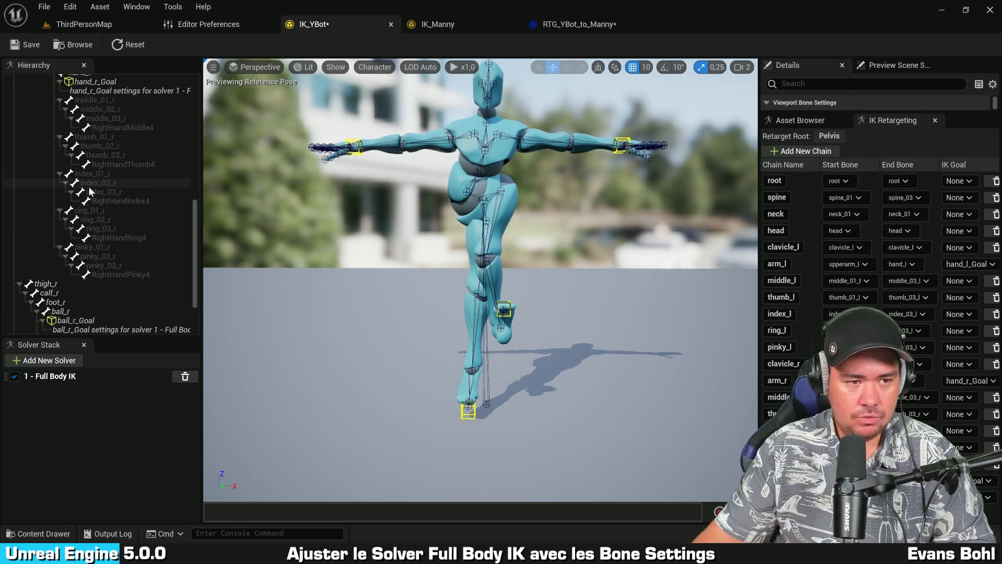
scroll(88, 186, "up", 8)
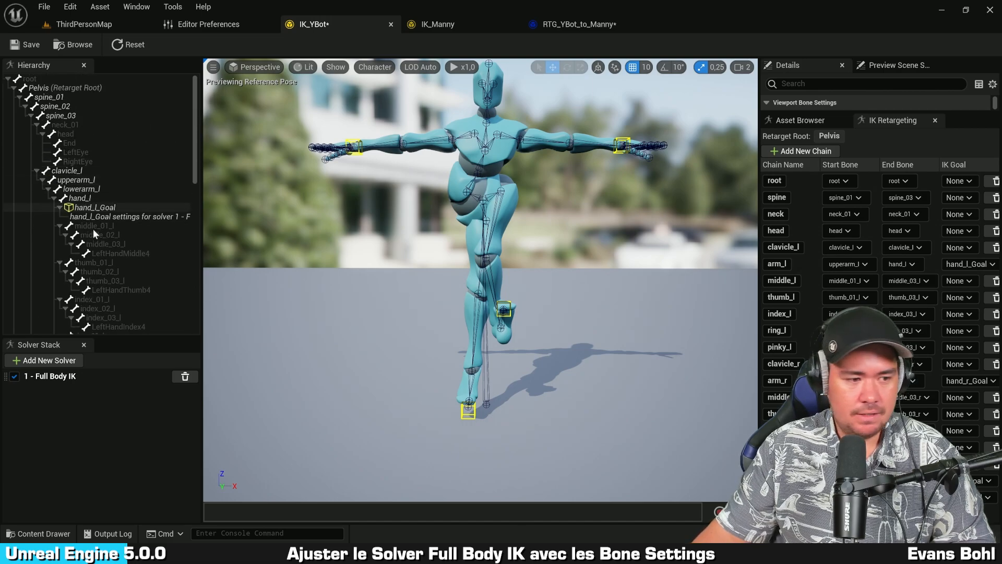
left_click(86, 373)
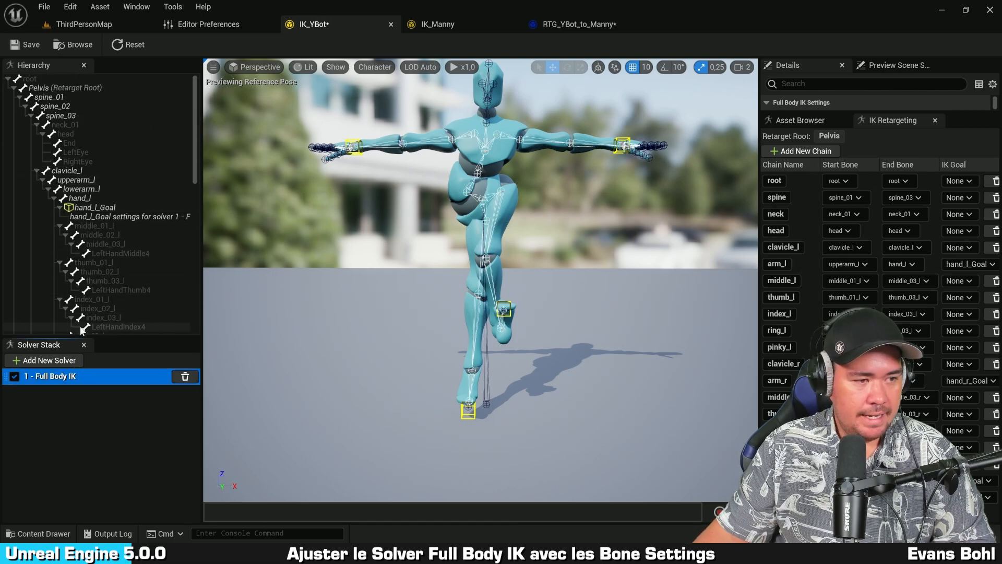
left_click(63, 87)
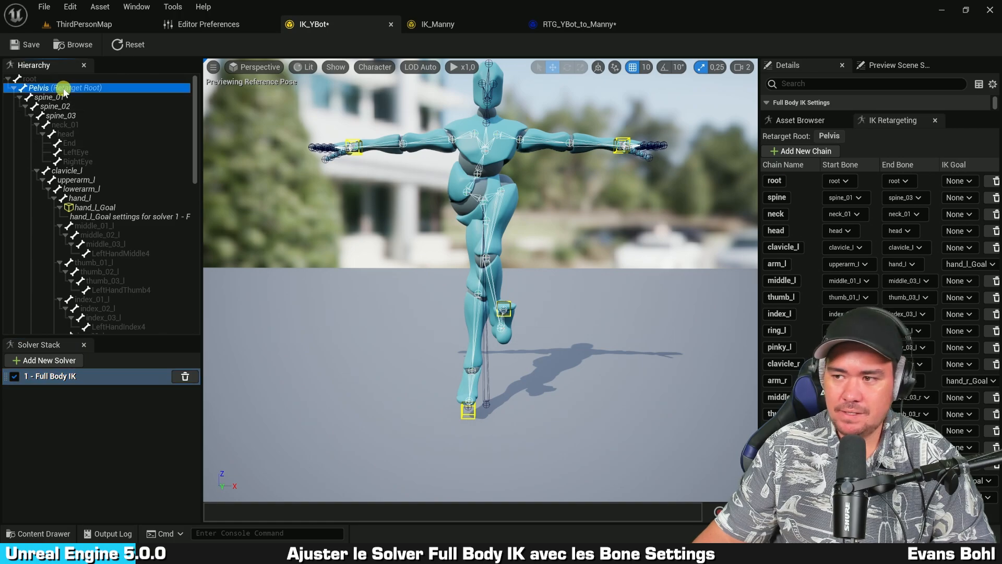
right_click(63, 87)
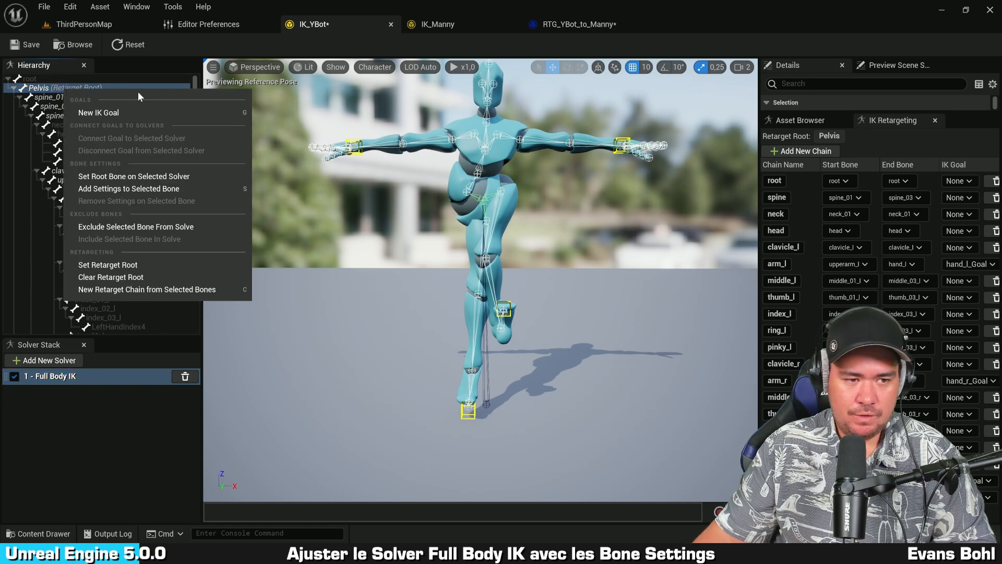
left_click(177, 189)
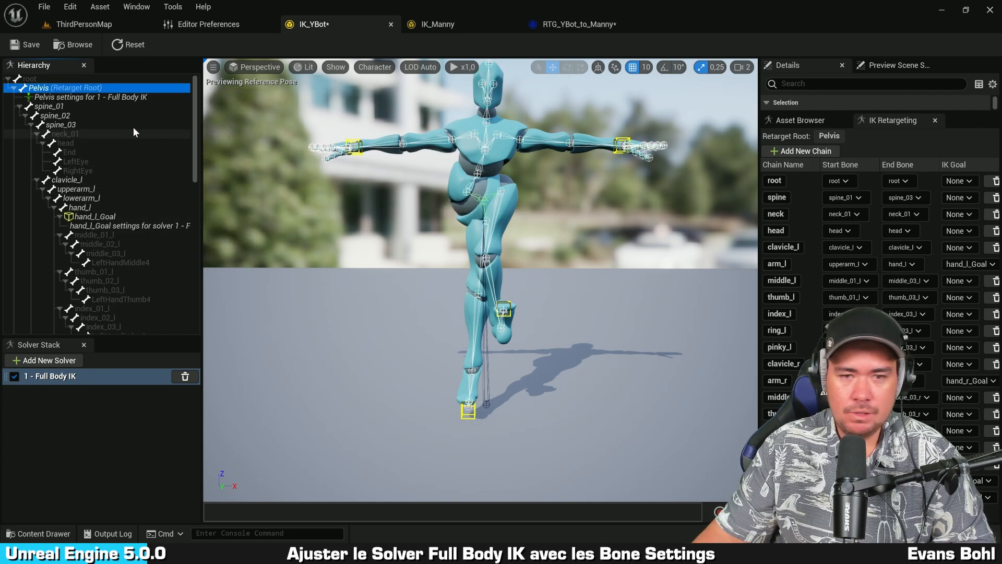
Open the Pelvis settings for the Full Body IK solver, and dock the enlarged Details beside the viewport
left_click(82, 96)
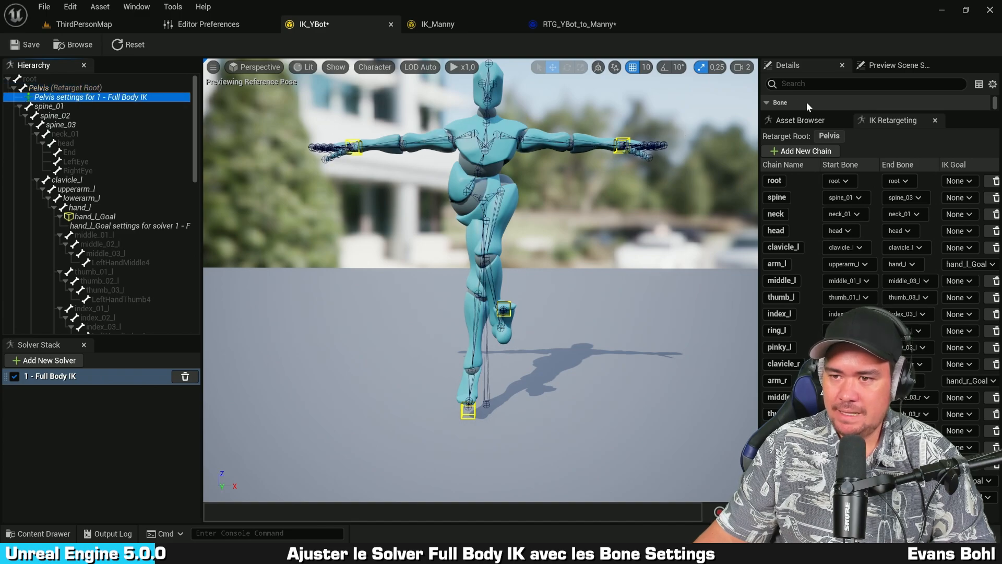
left_click_drag(839, 113, 835, 330)
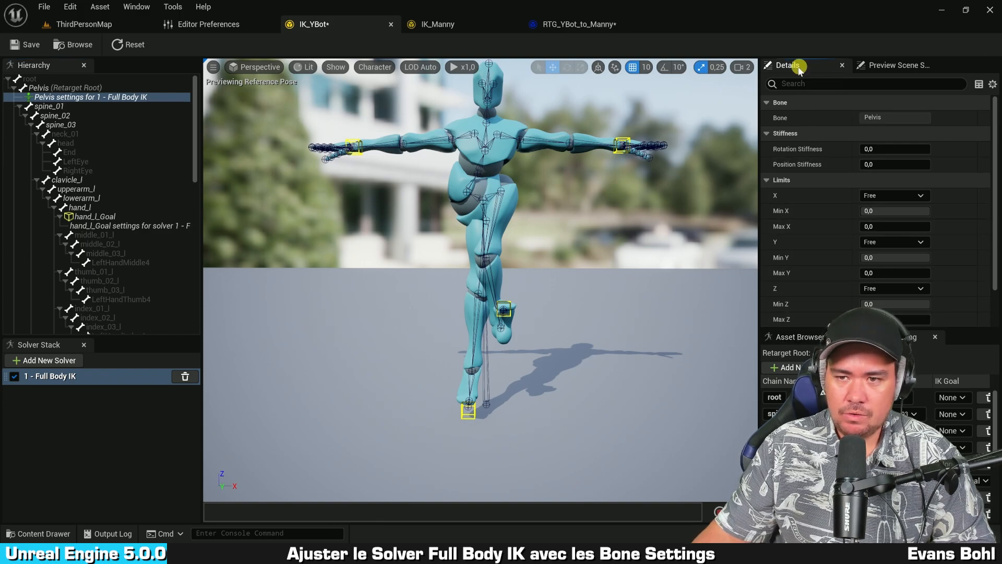
left_click_drag(788, 65, 734, 164)
left_click_drag(735, 230, 734, 223)
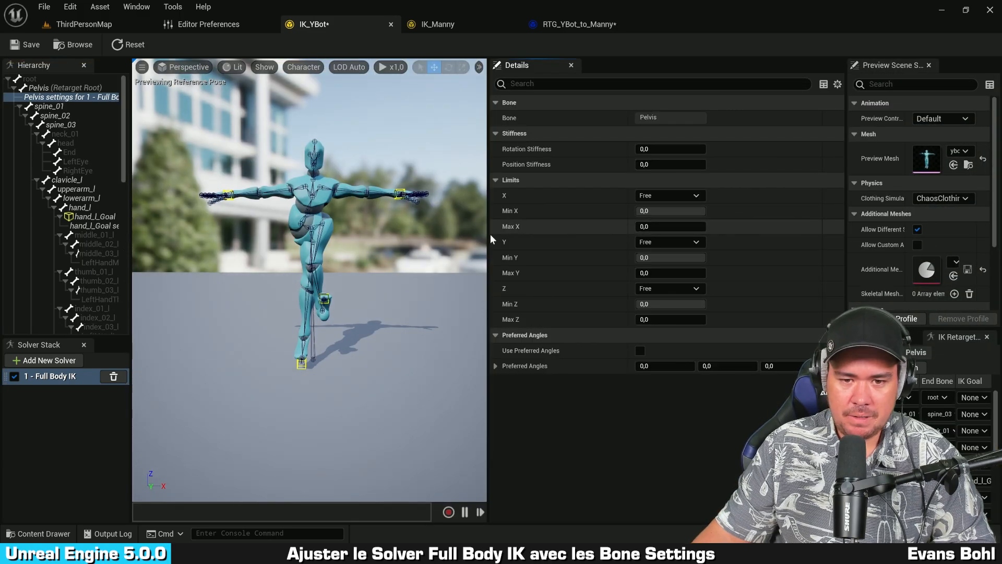
left_click_drag(487, 236, 575, 234)
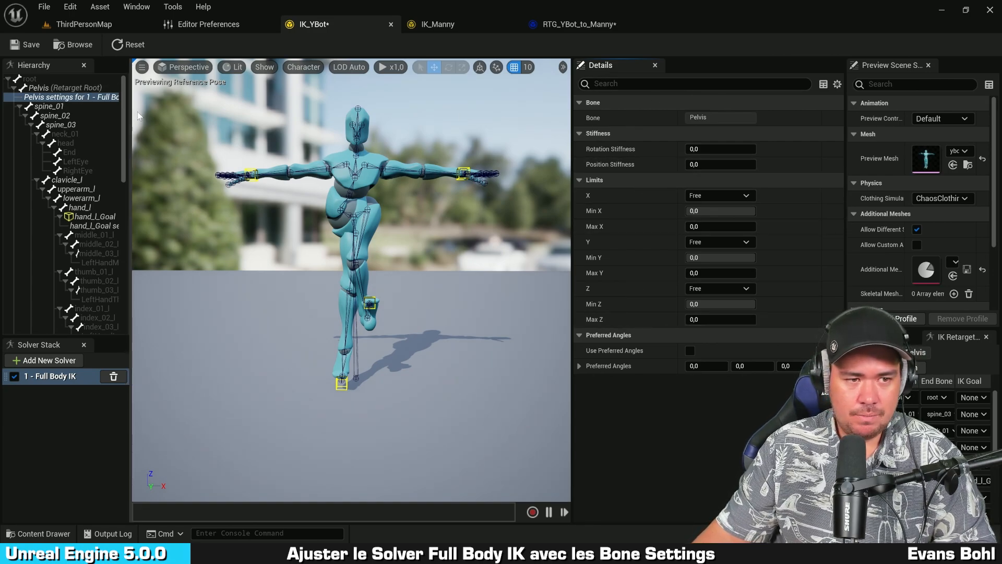
Widen the Hierarchy and collapse the Limits group in the Pelvis bone settings
left_click_drag(129, 106, 158, 108)
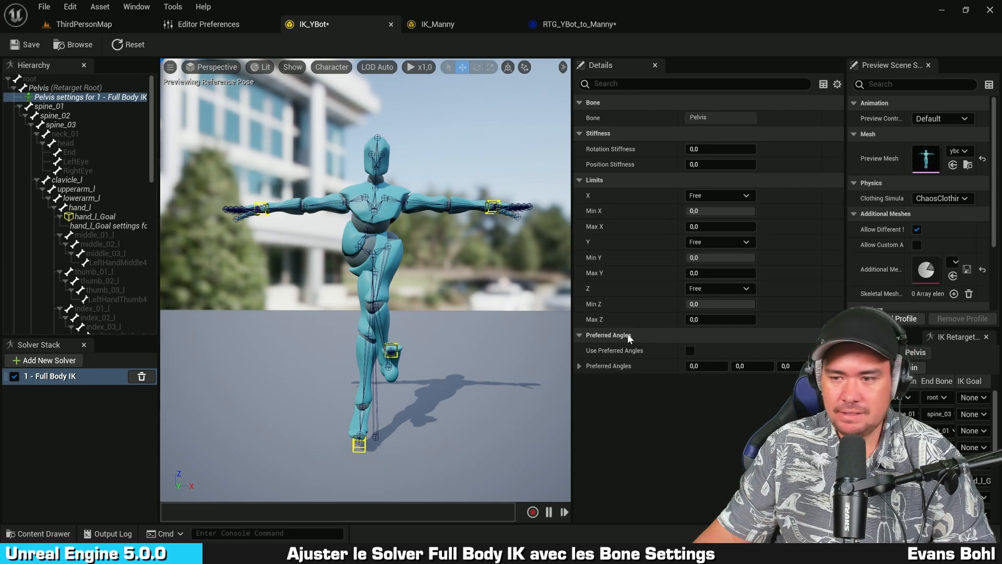
left_click(624, 148)
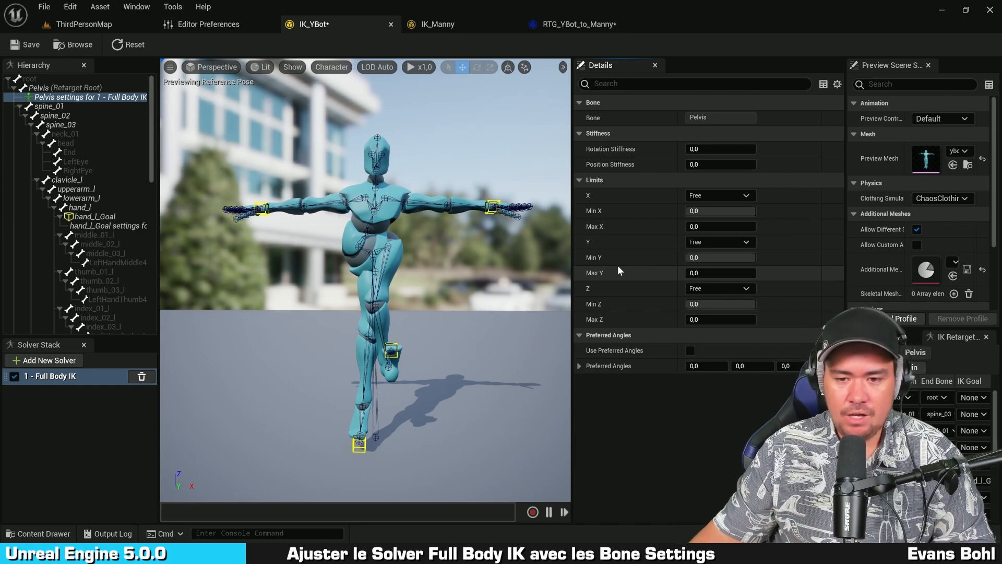
left_click(578, 180)
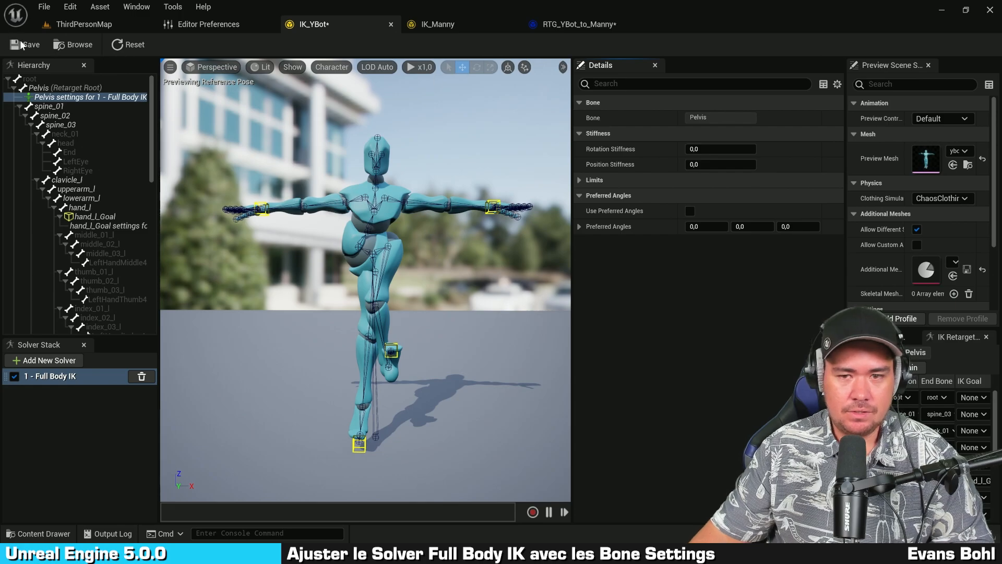
Set the Rotation Stiffness of the Pelvis bone settings to 1.0
left_click(706, 151)
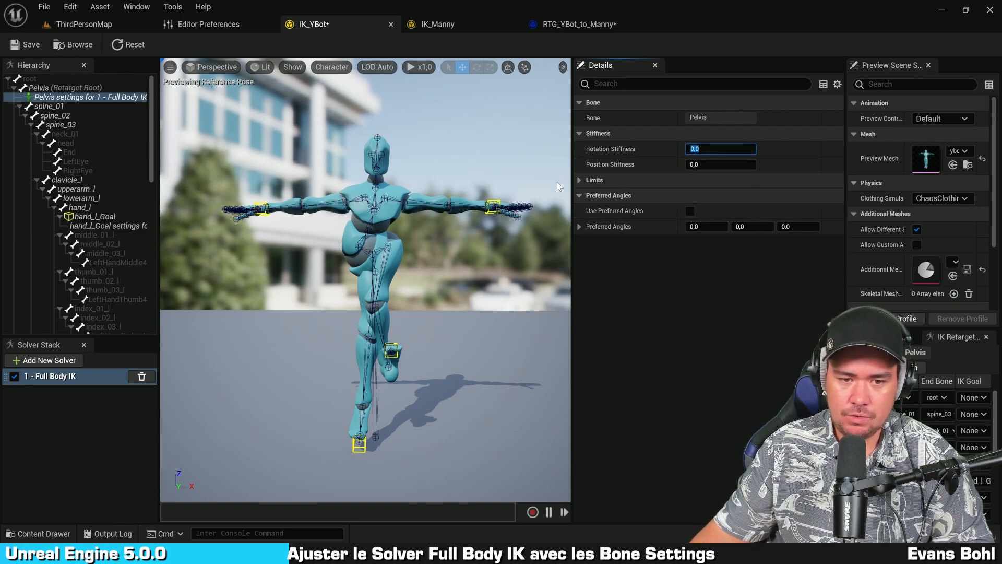
scroll(397, 251, "up", 3)
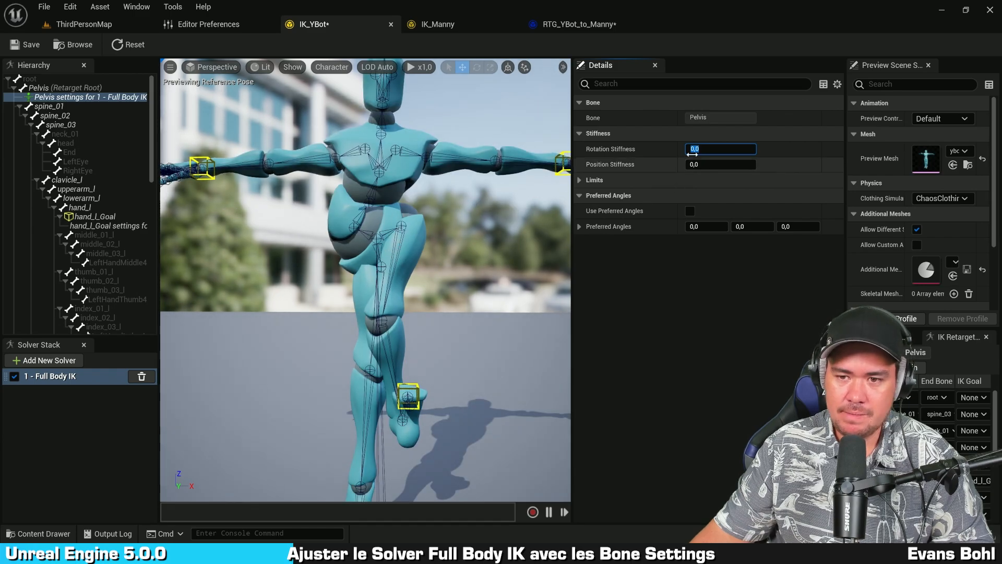
left_click(708, 150)
double_click(708, 150)
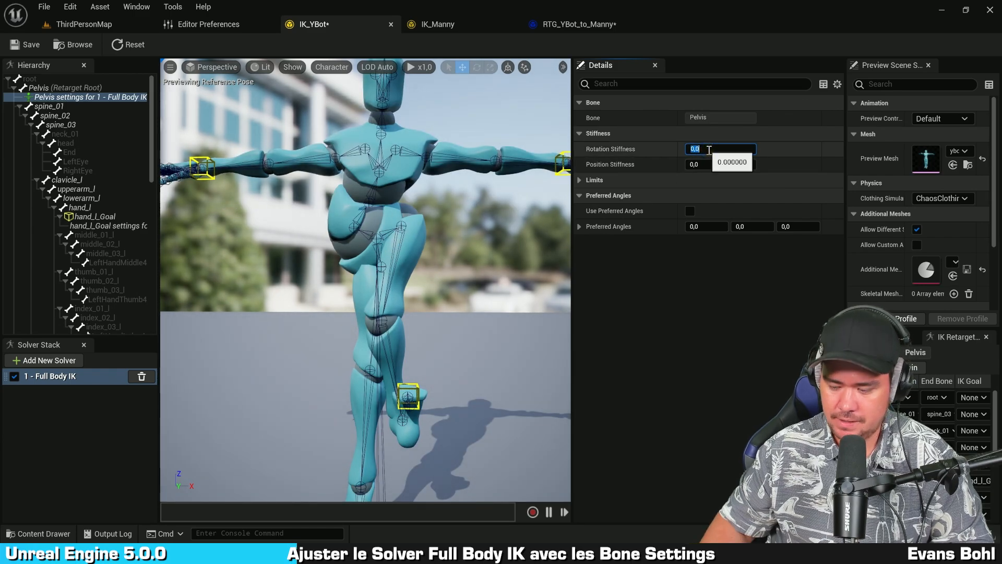
type("1")
key("Return")
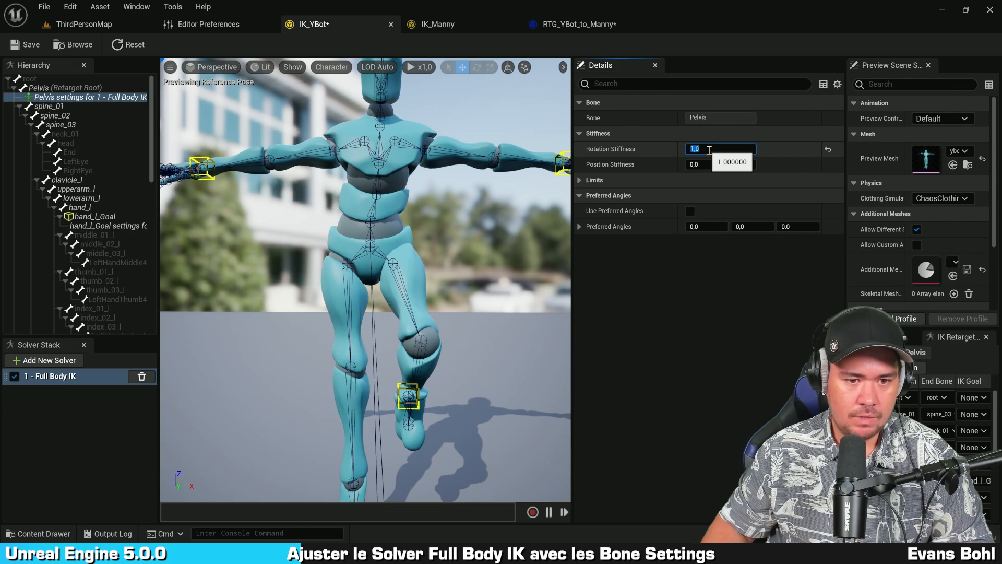
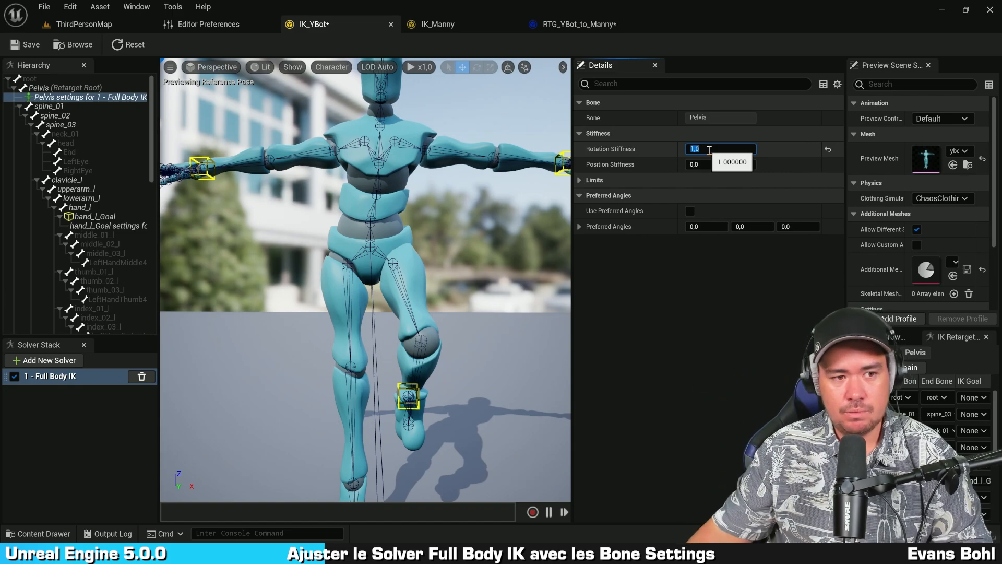
scroll(437, 227, "down", 3)
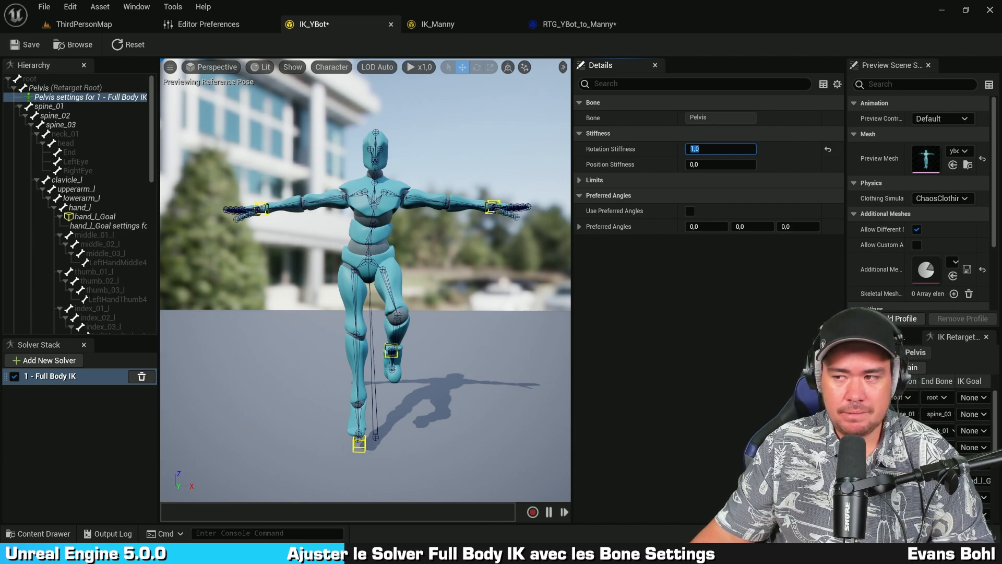
Add Full Body IK bone settings to spine_01 and set their Rotation Stiffness to 0.85
left_click(45, 107)
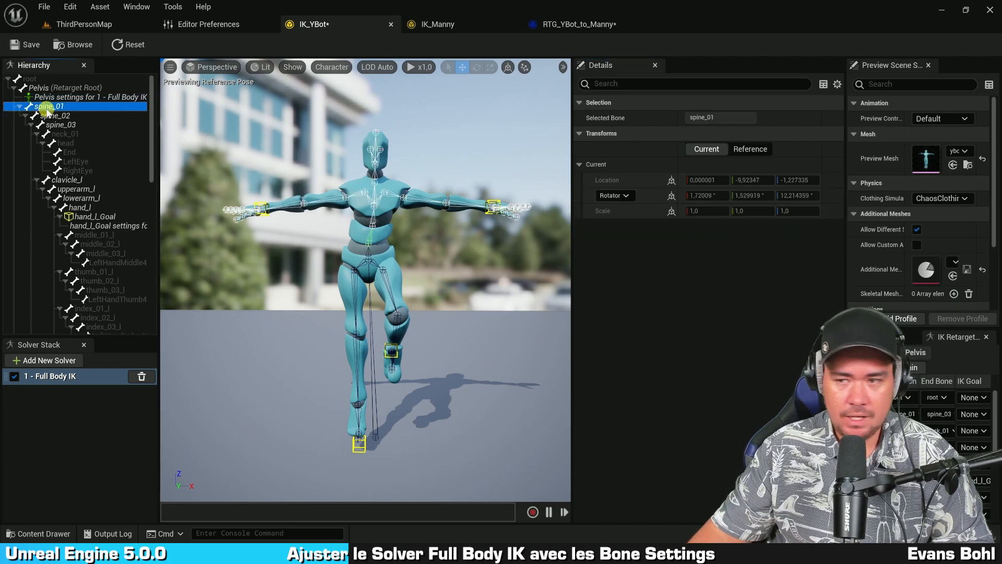
right_click(46, 108)
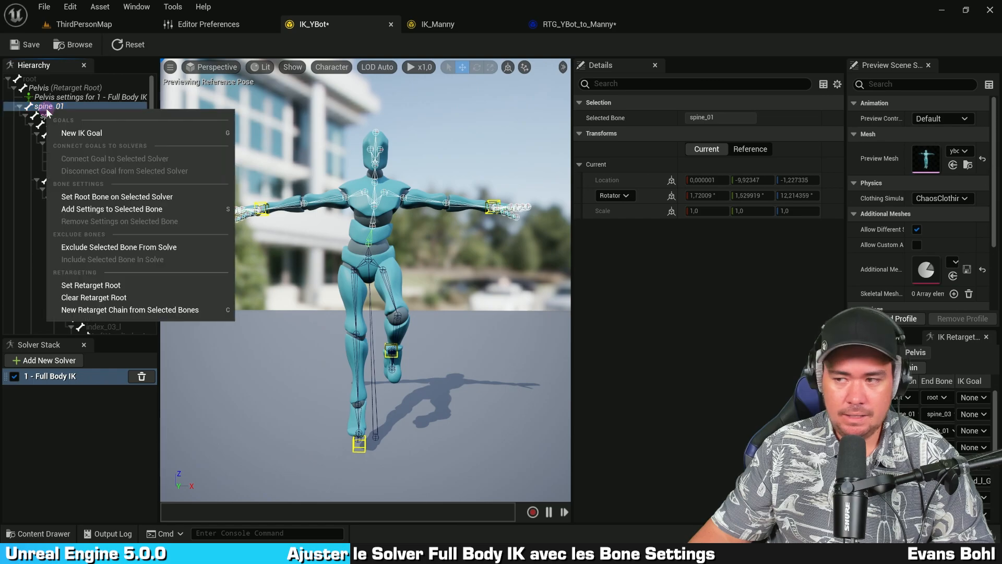
left_click(177, 208)
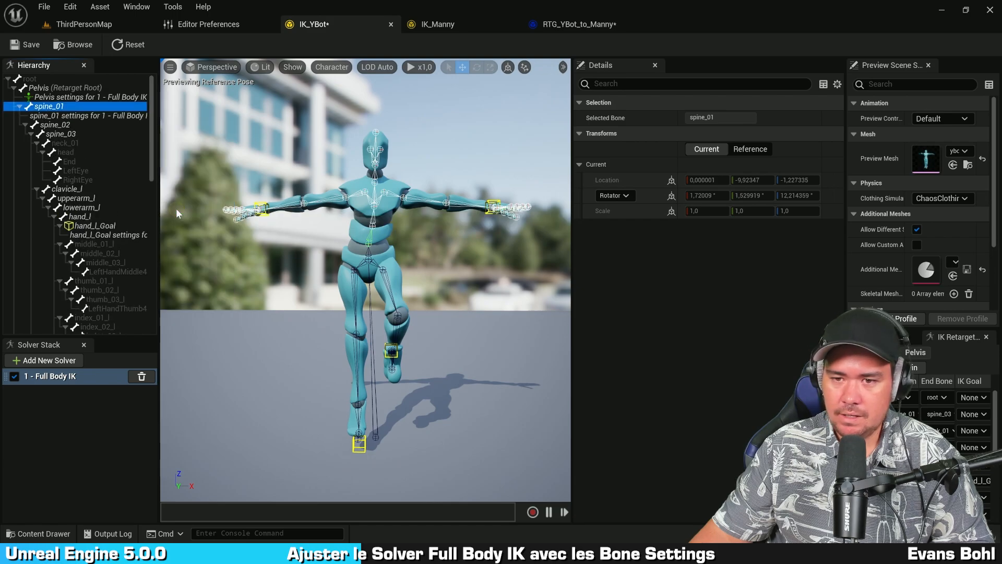
left_click(70, 113)
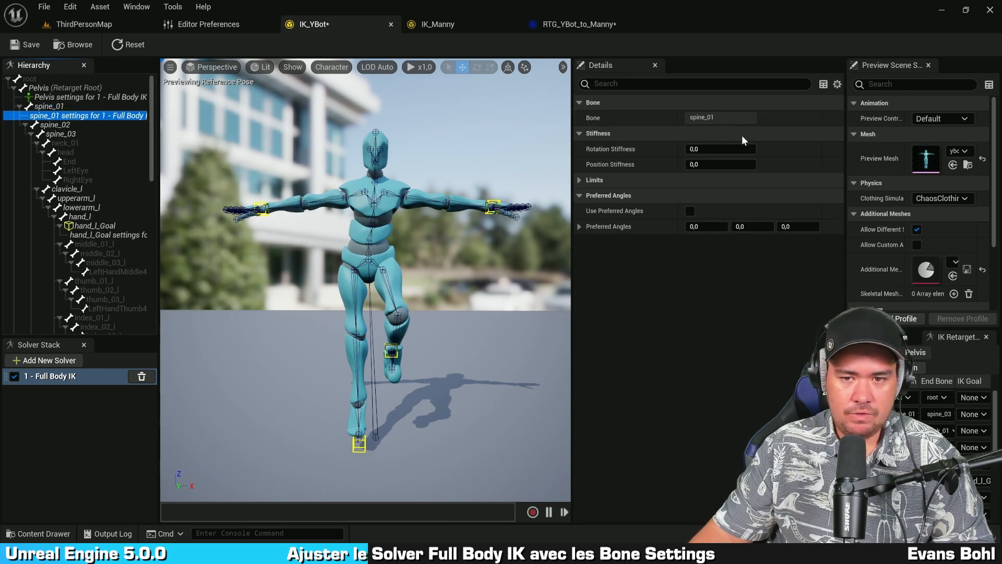
left_click(713, 148)
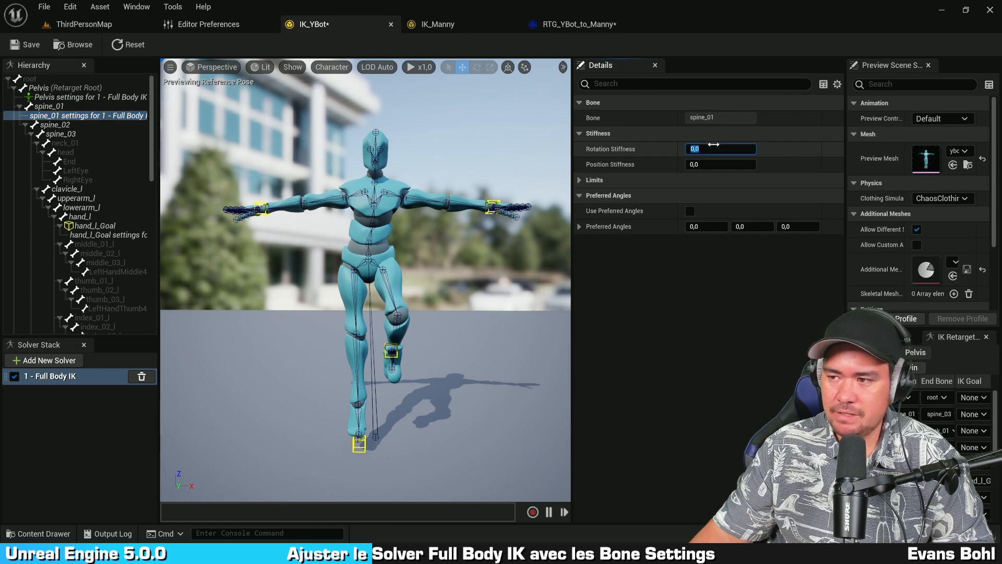
type(".85")
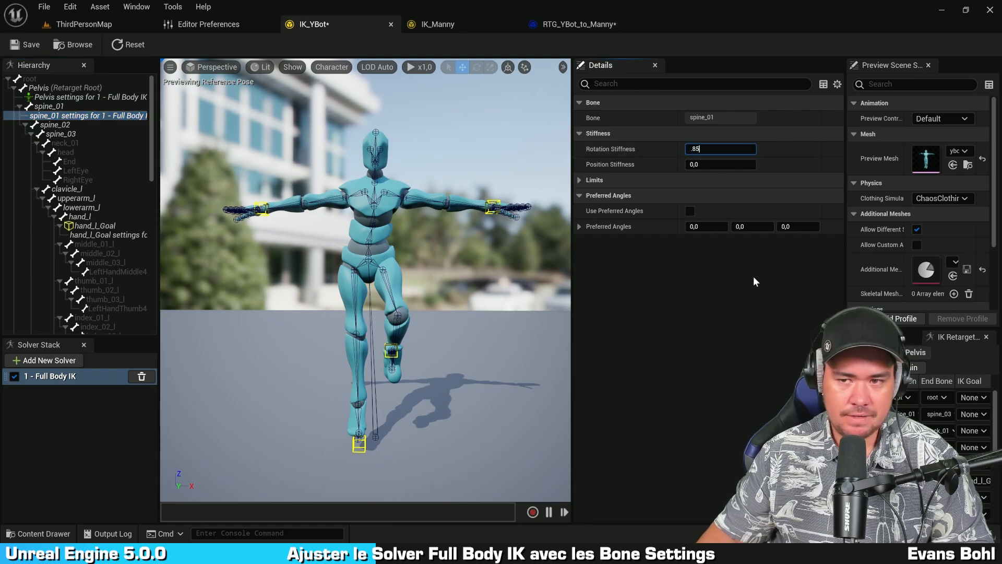
key("Return")
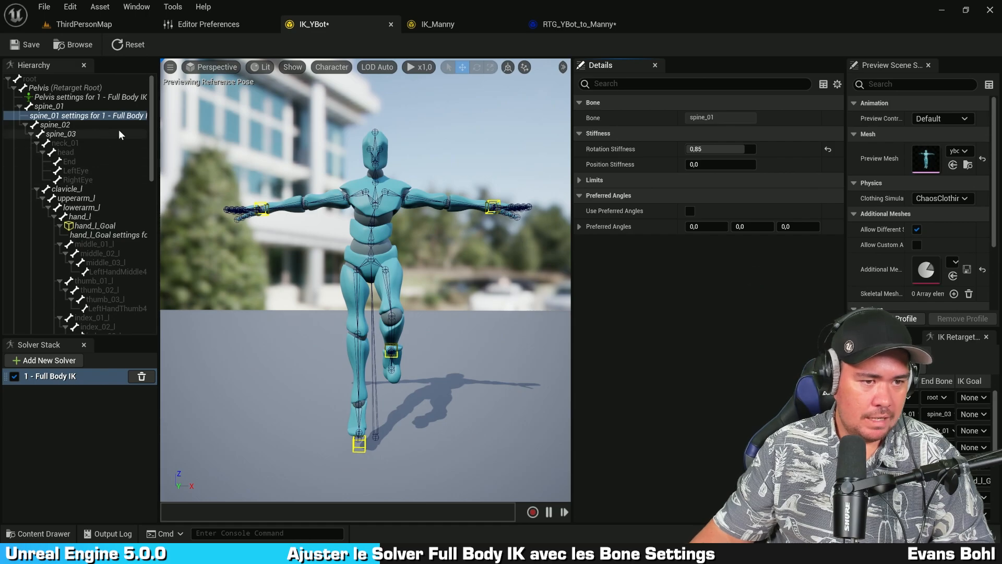
Widen the Hierarchy further to fit the full names of the bone settings entries, keeping the spine_01 settings selected
left_click_drag(158, 134, 188, 134)
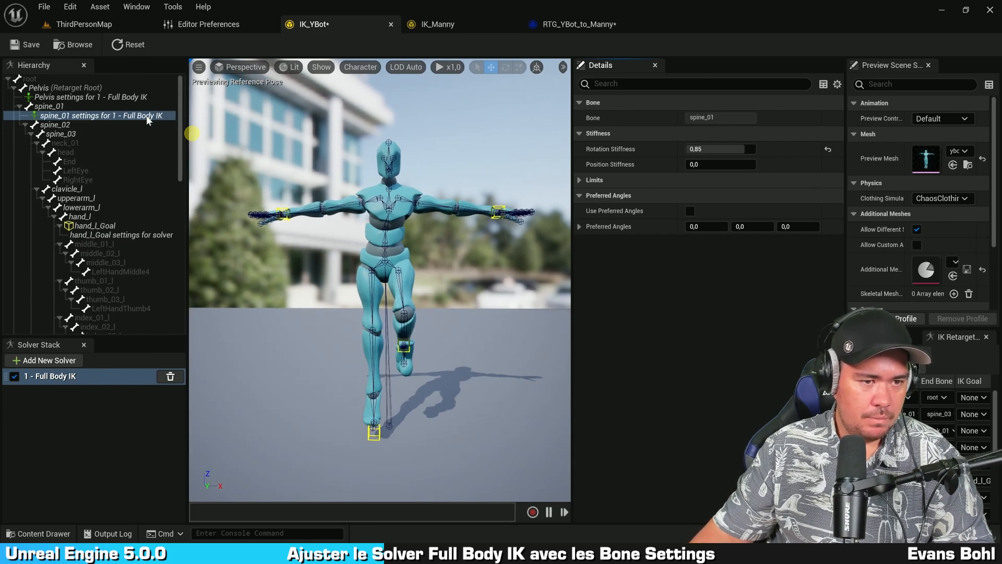
left_click(120, 98)
left_click(112, 115)
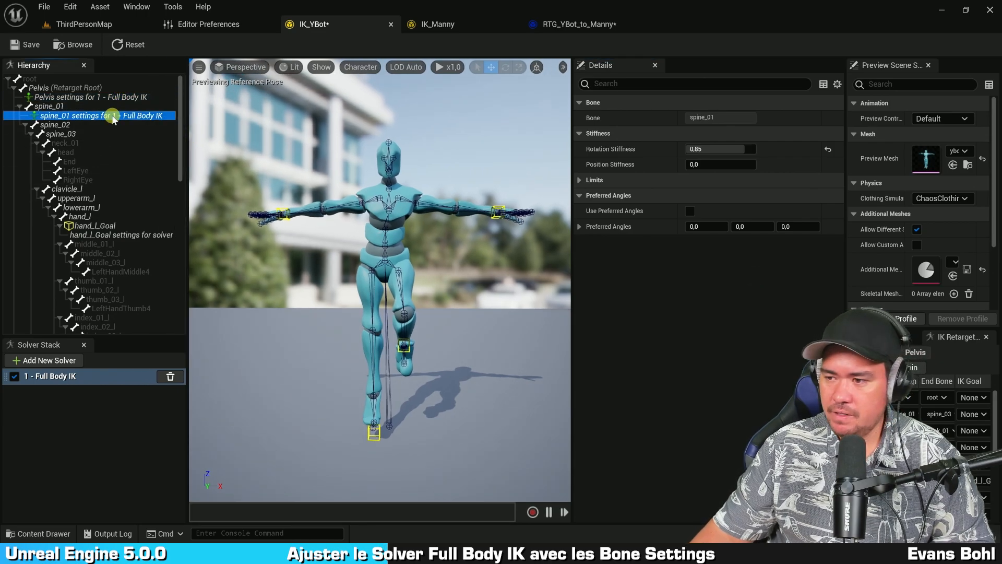
Find the "bone settings" shortcuts in the Editor Preferences and bind S to Add Settings to Selected Bone
left_click(71, 7)
left_click(115, 89)
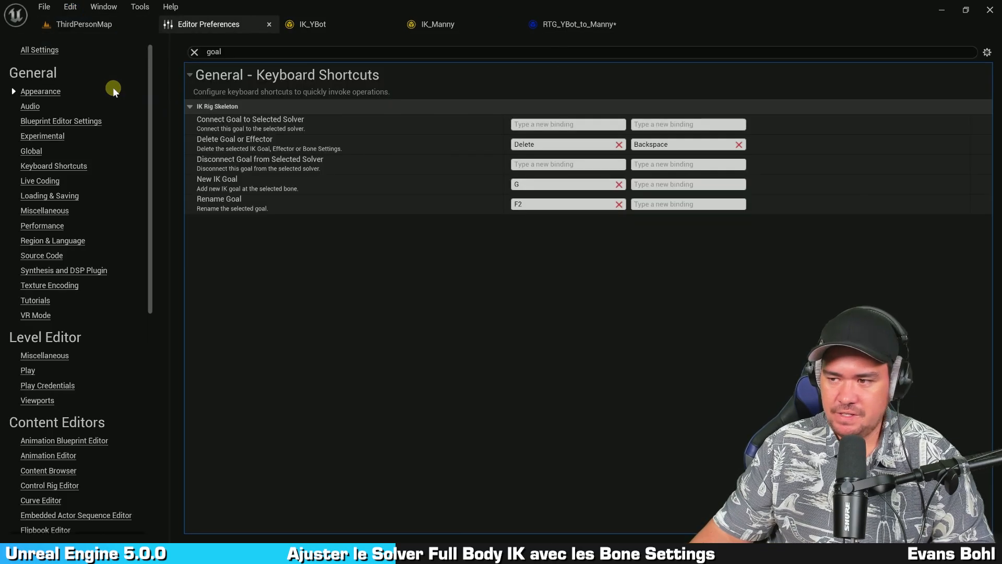
left_click(236, 53)
type("settings")
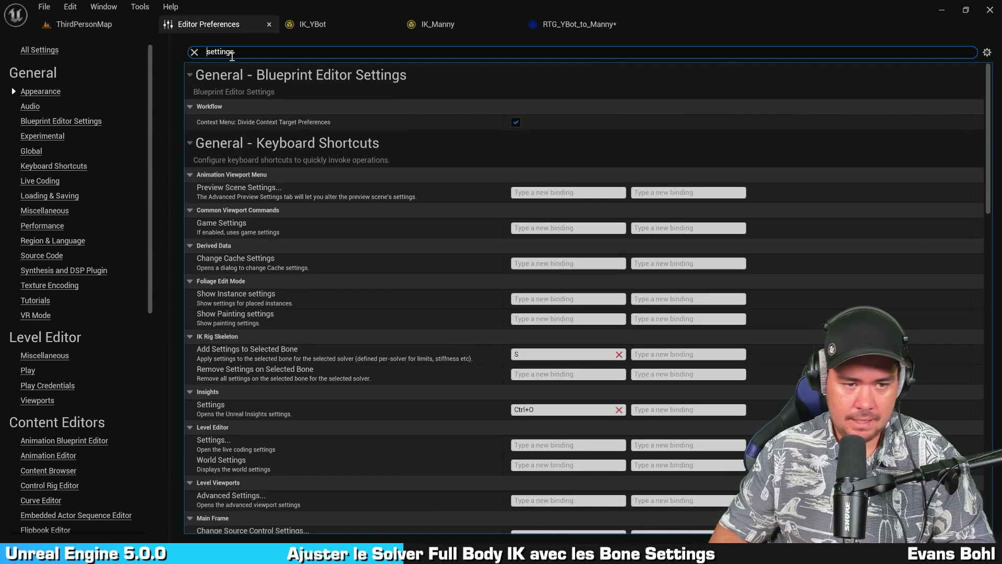
type("bone")
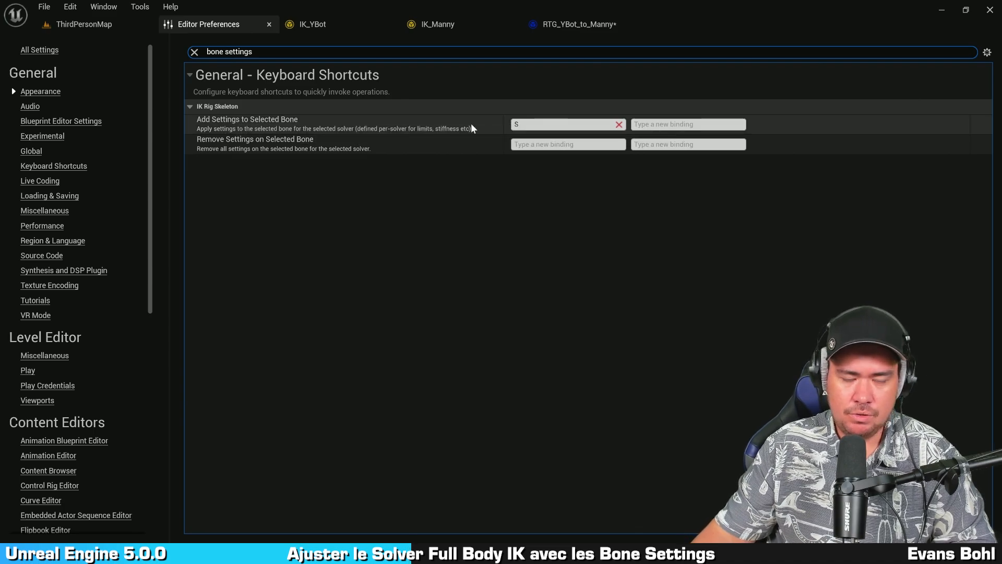
left_click(581, 124)
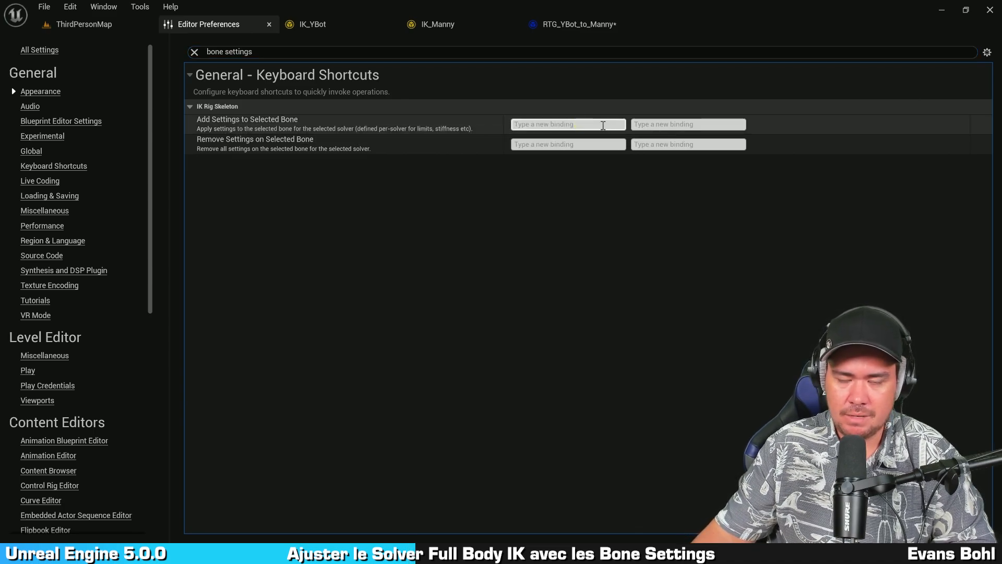
key("s")
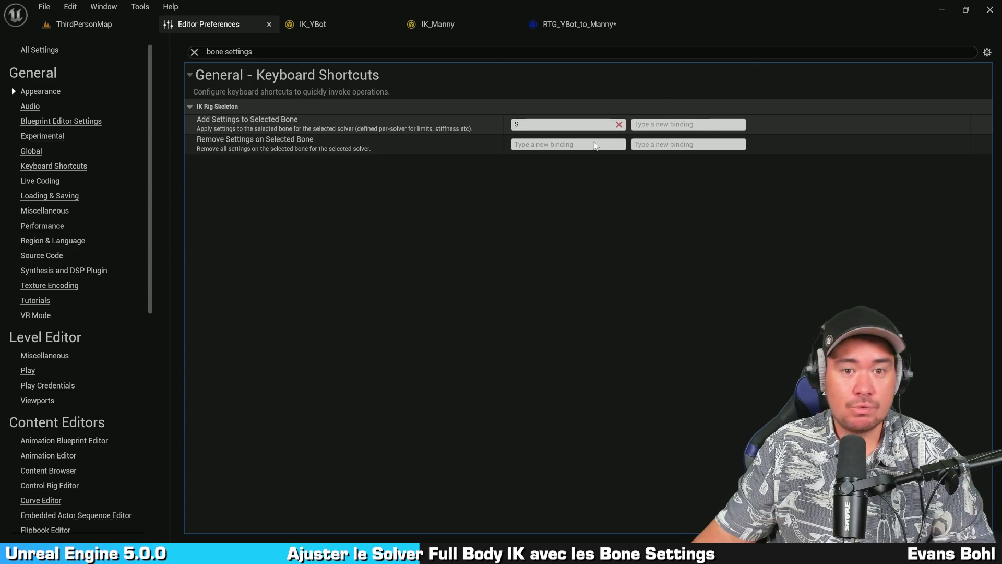
left_click(567, 236)
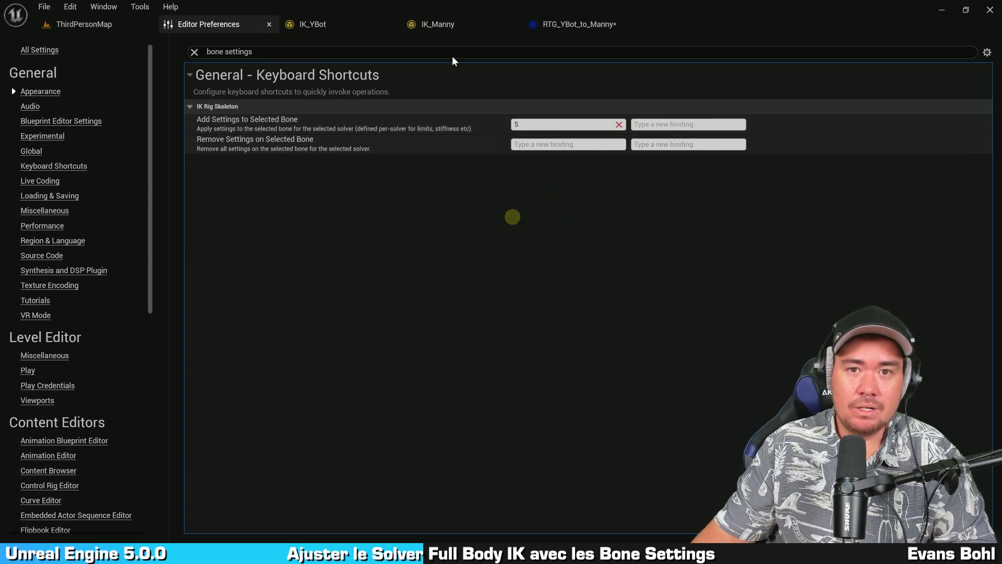
Back in IK_YBot, add Full Body IK bone settings to spine_02 and set their Rotation Stiffness to 0.95
left_click(341, 33)
left_click(60, 126)
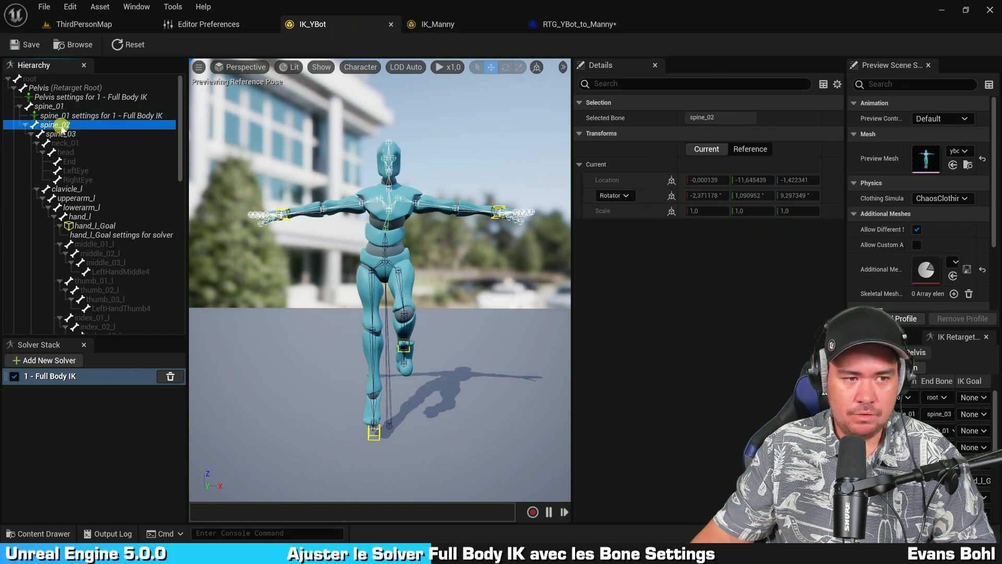
key("s")
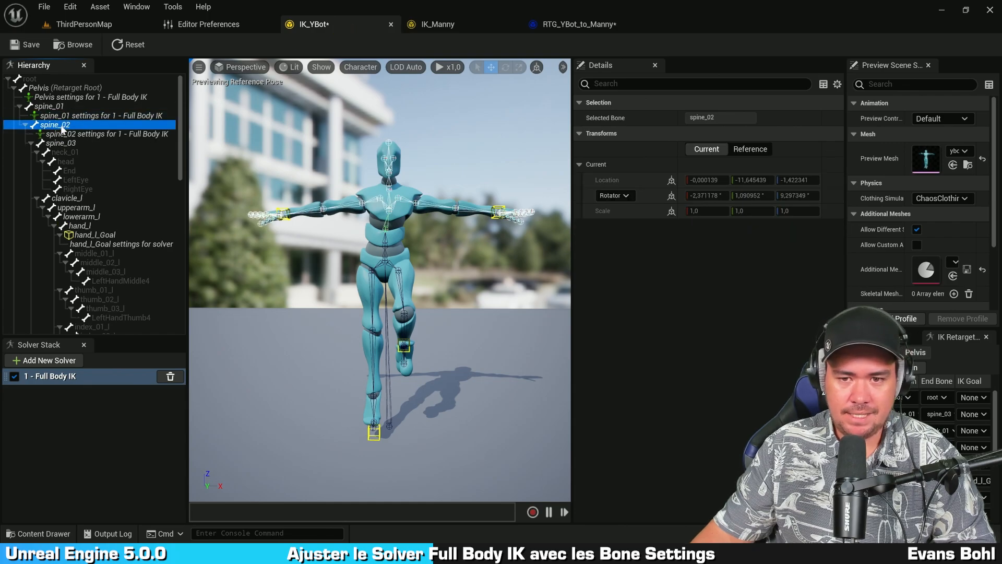
left_click(116, 134)
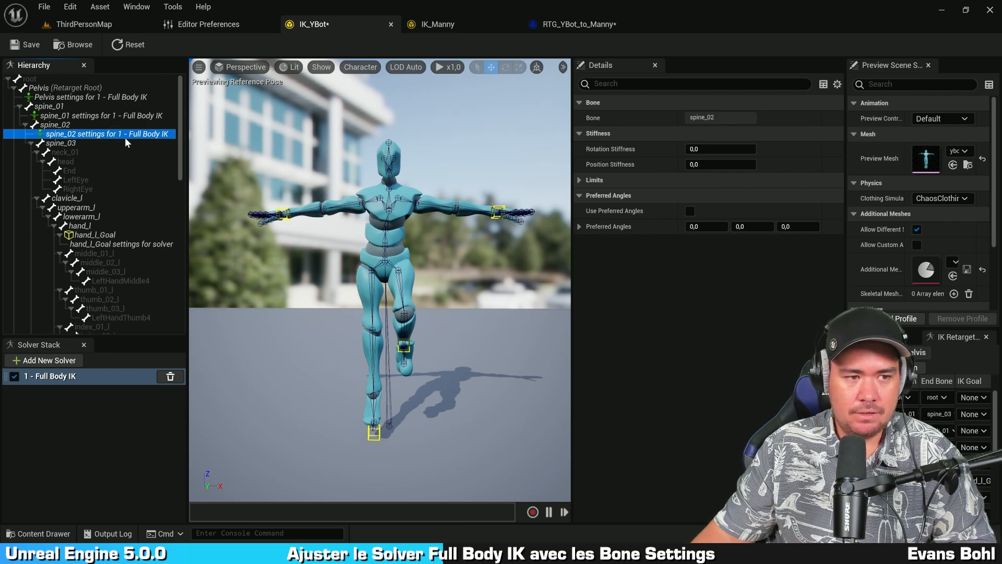
left_click(718, 147)
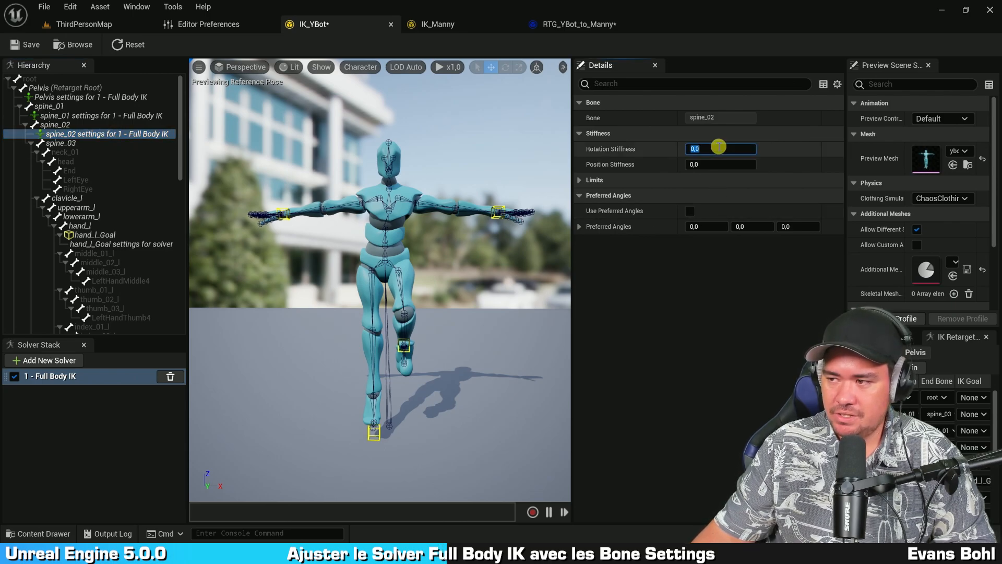
key("BackSpace")
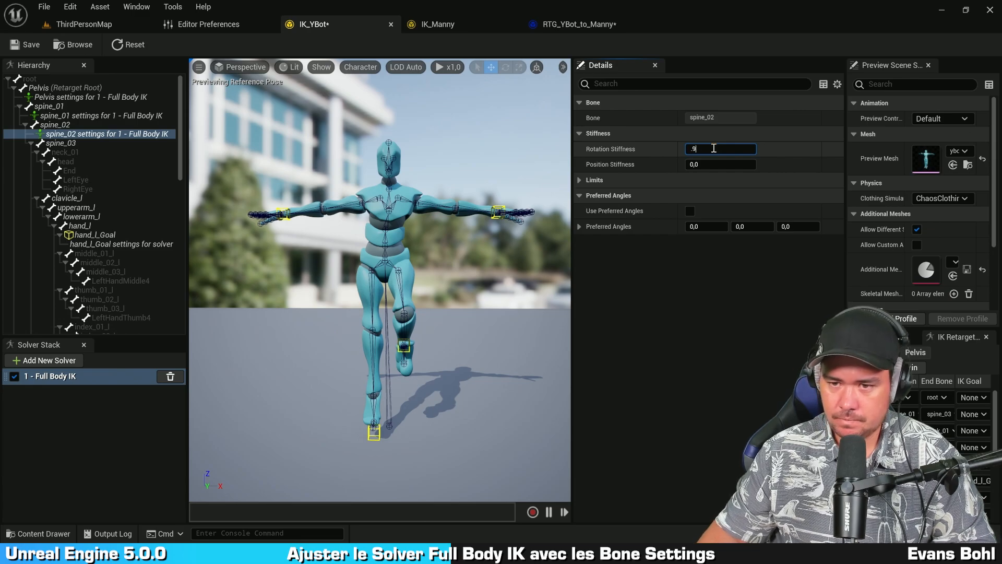
type(".95")
key("Return")
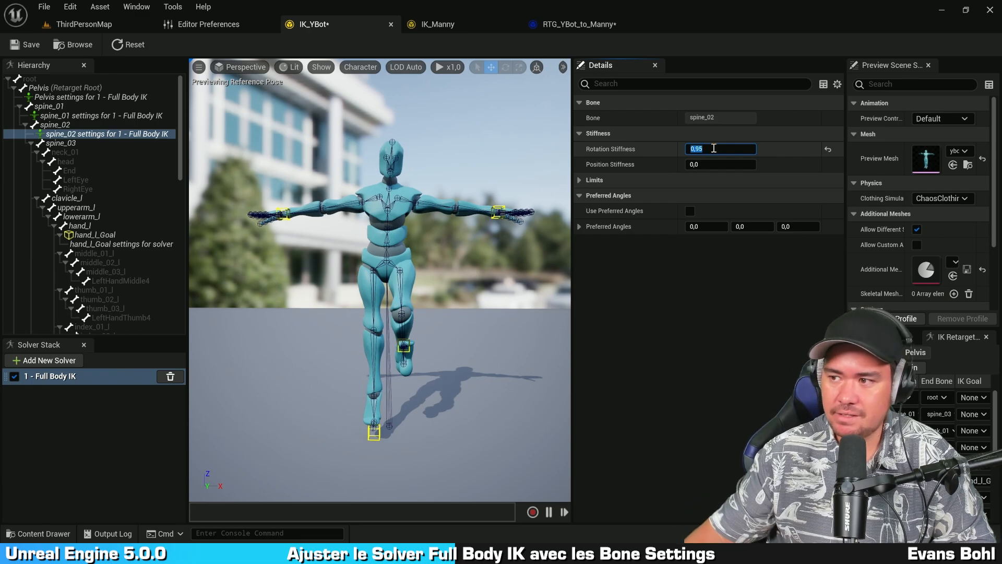
Add Full Body IK bone settings to spine_03 and set their Rotation Stiffness to 0.95
left_click(73, 142)
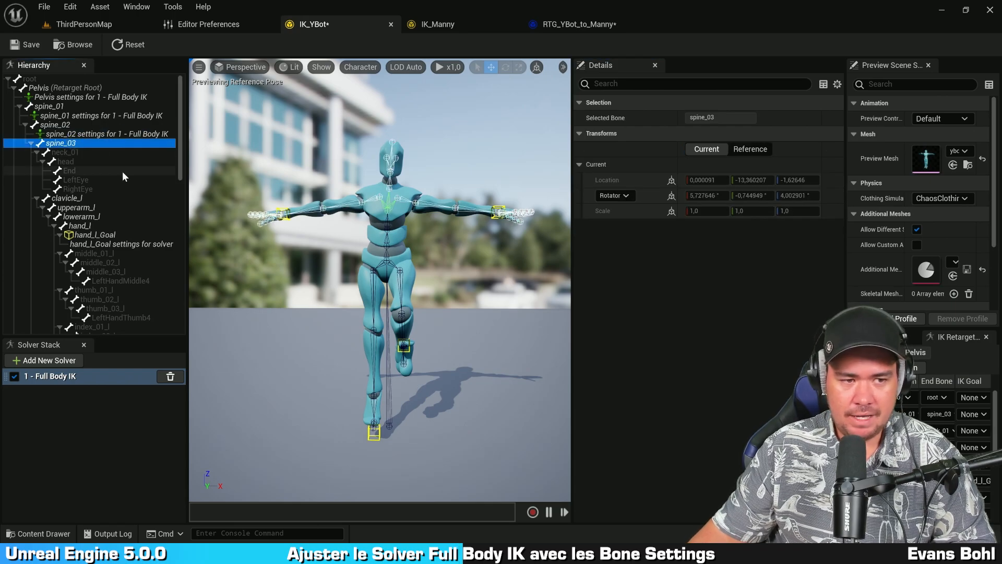
left_click(115, 152)
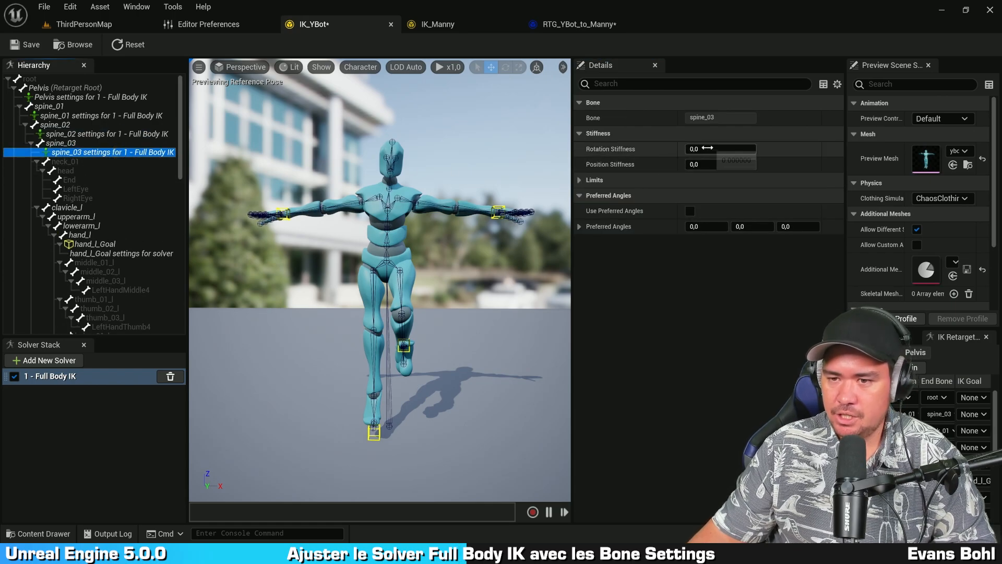
left_click(708, 148)
key("BackSpace")
type(",")
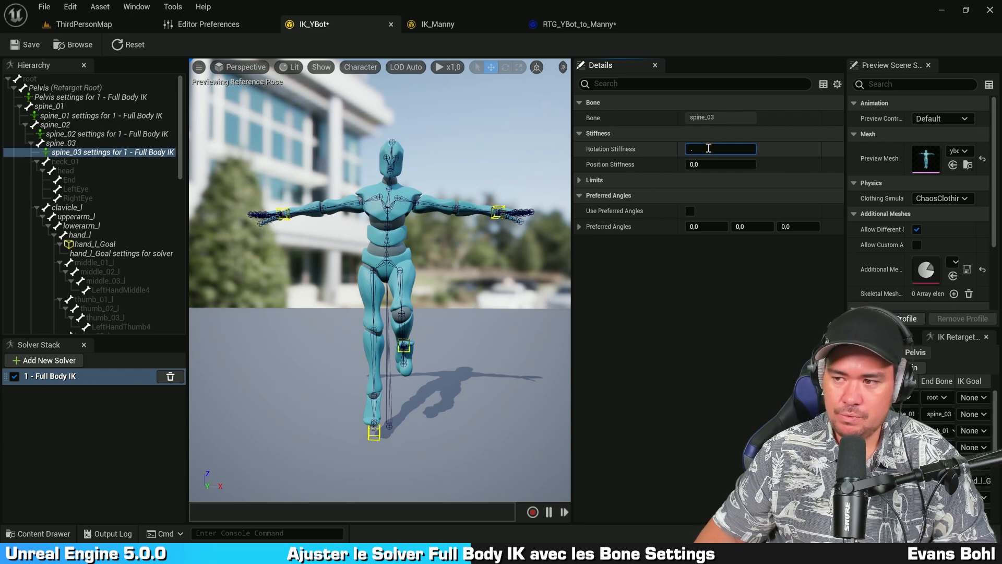
type("95")
key("Return")
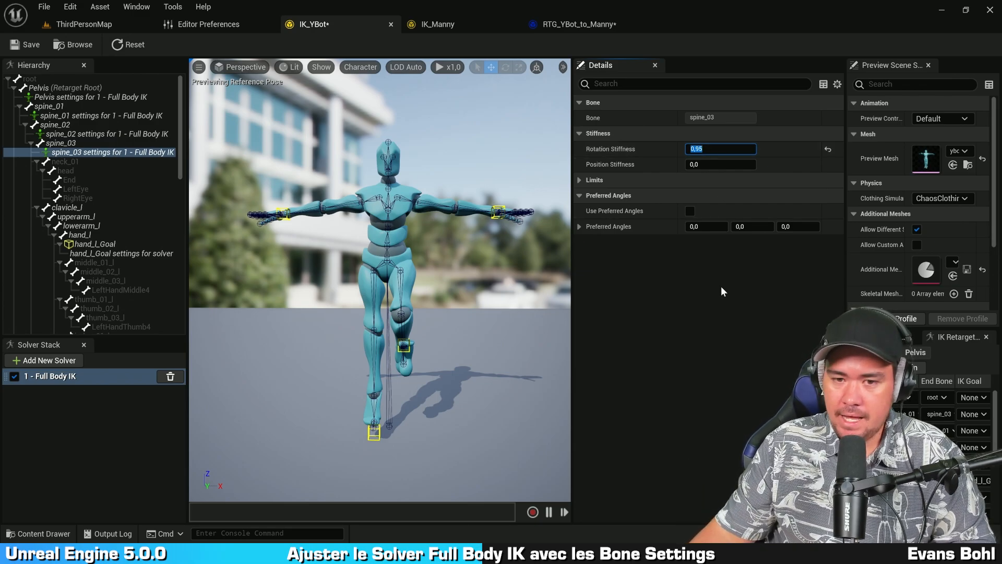
left_click(662, 315)
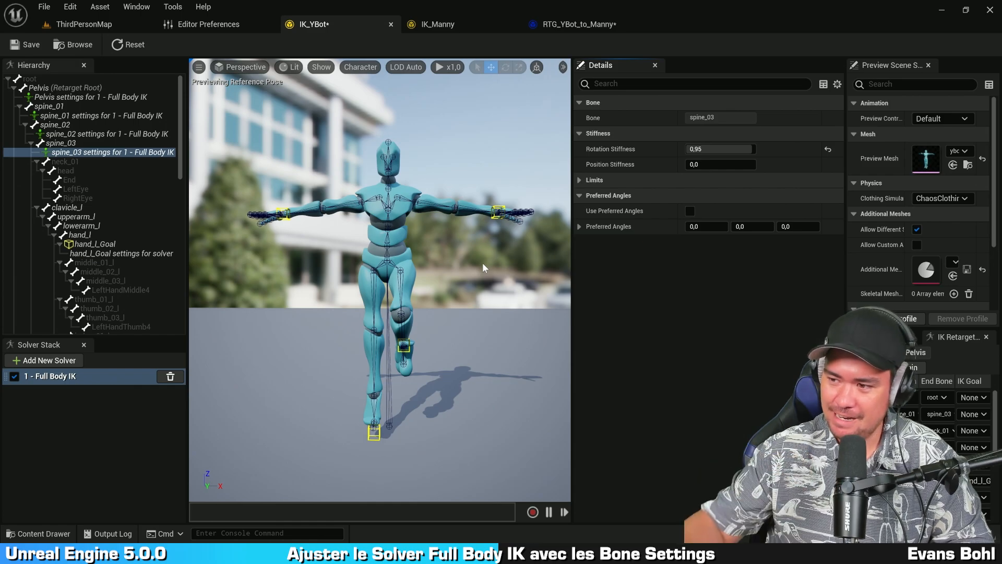
Add Full Body IK bone settings to clavicle_l and set their Rotation Stiffness to 1
scroll(122, 151, "down", 2)
scroll(122, 152, "down", 1)
left_click(121, 152)
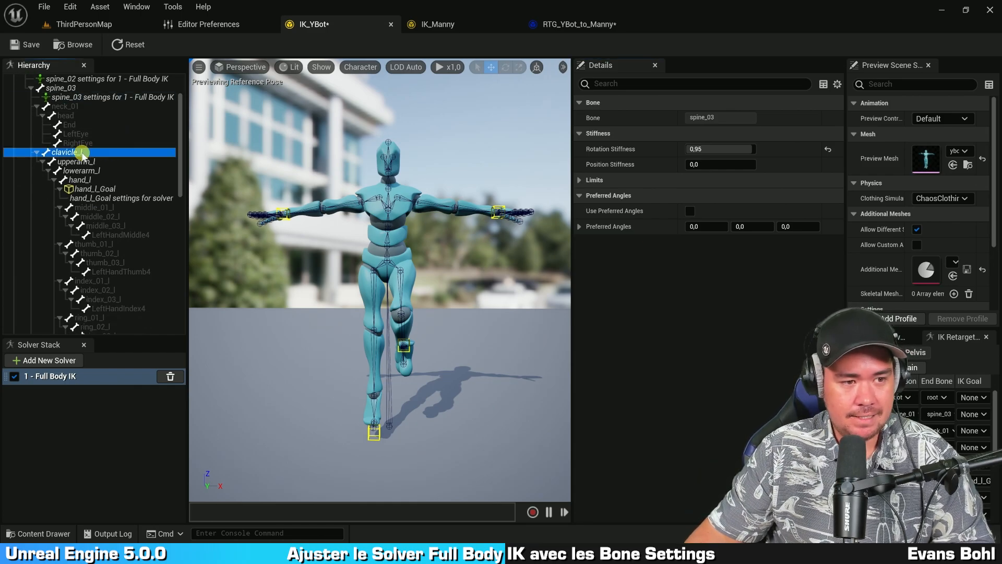
left_click(117, 161)
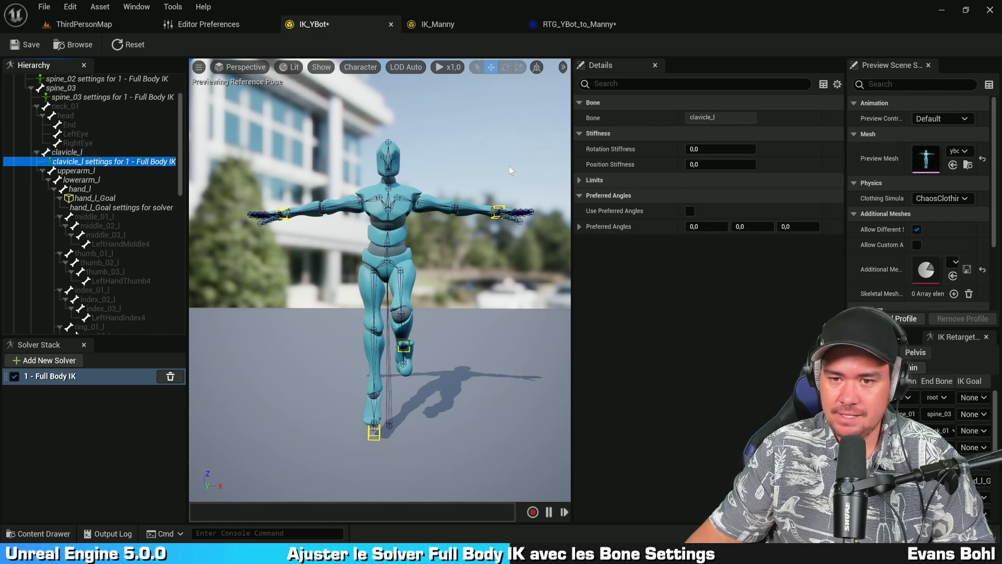
left_click(700, 148)
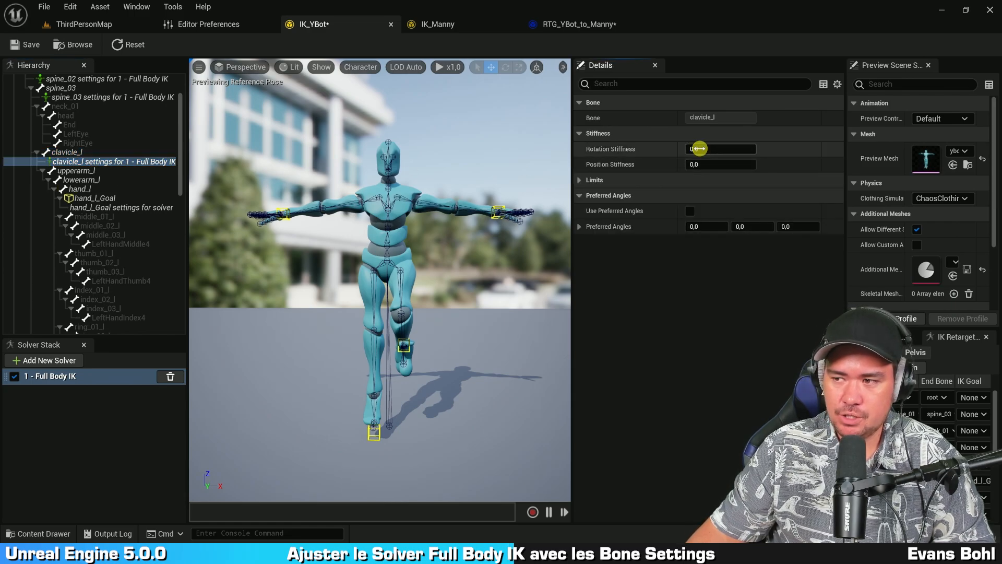
type("1")
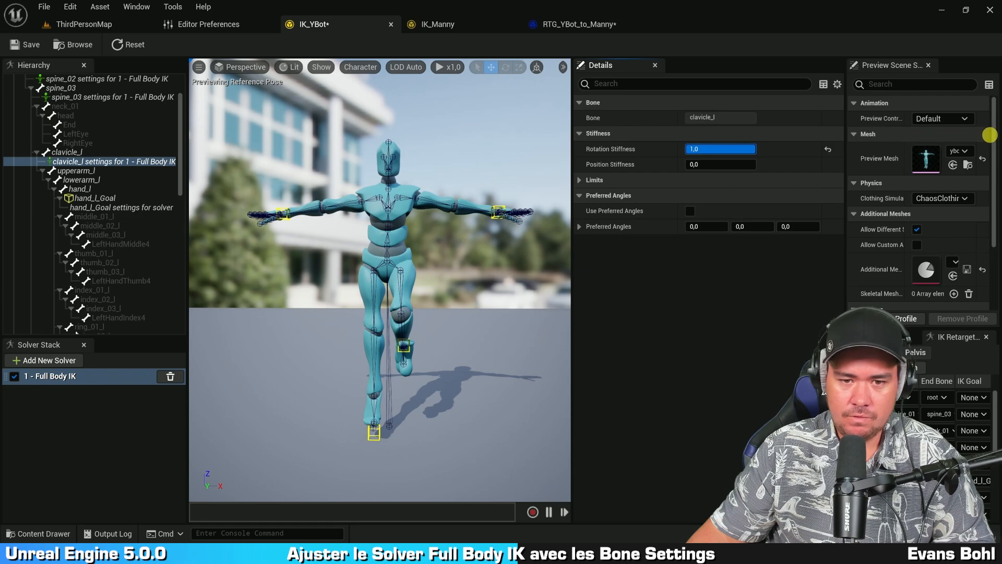
key("Return")
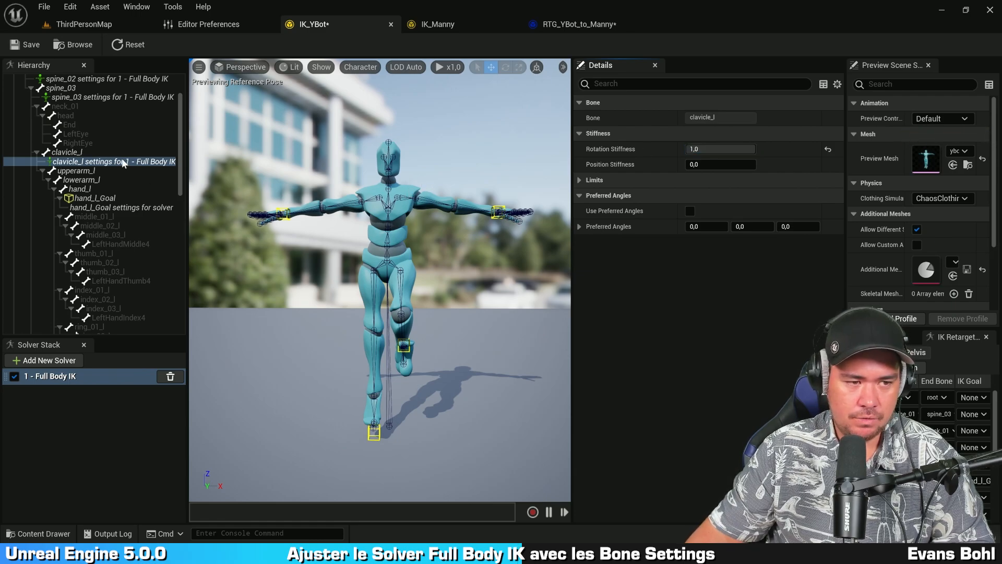
Add Full Body IK bone settings to clavicle_r and set their Rotation Stiffness to 1
scroll(121, 160, "down", 3)
scroll(121, 164, "down", 7)
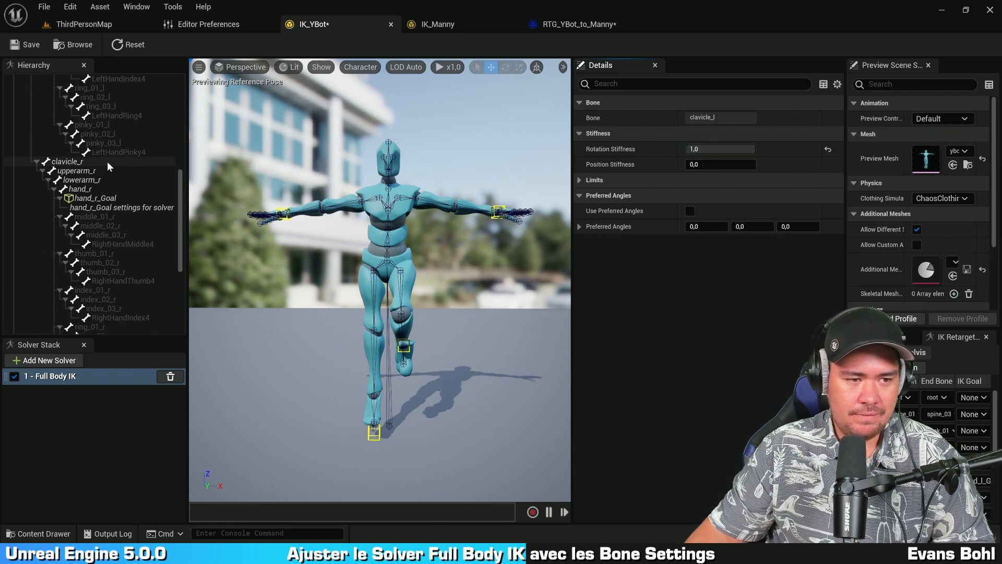
left_click(107, 163)
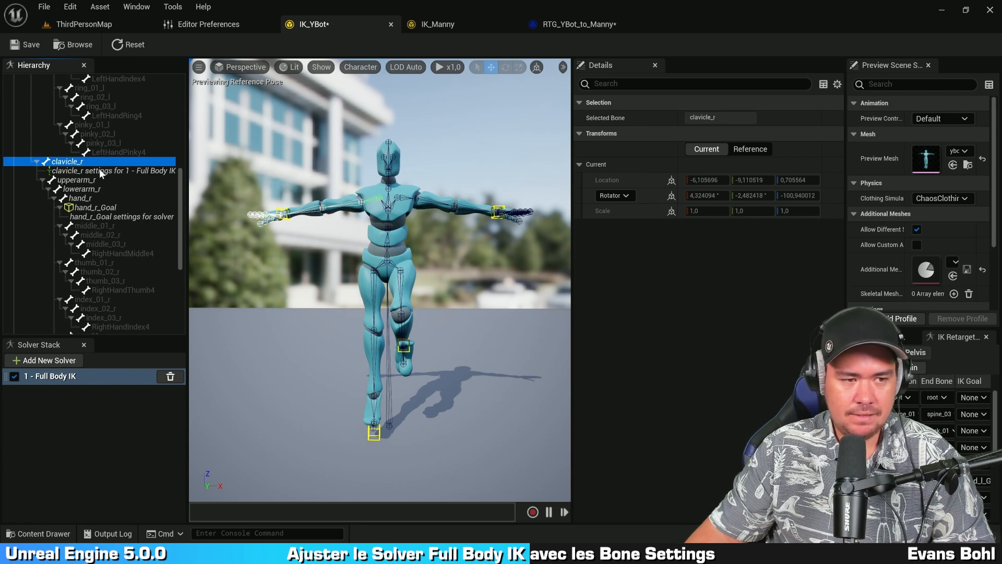
left_click(99, 169)
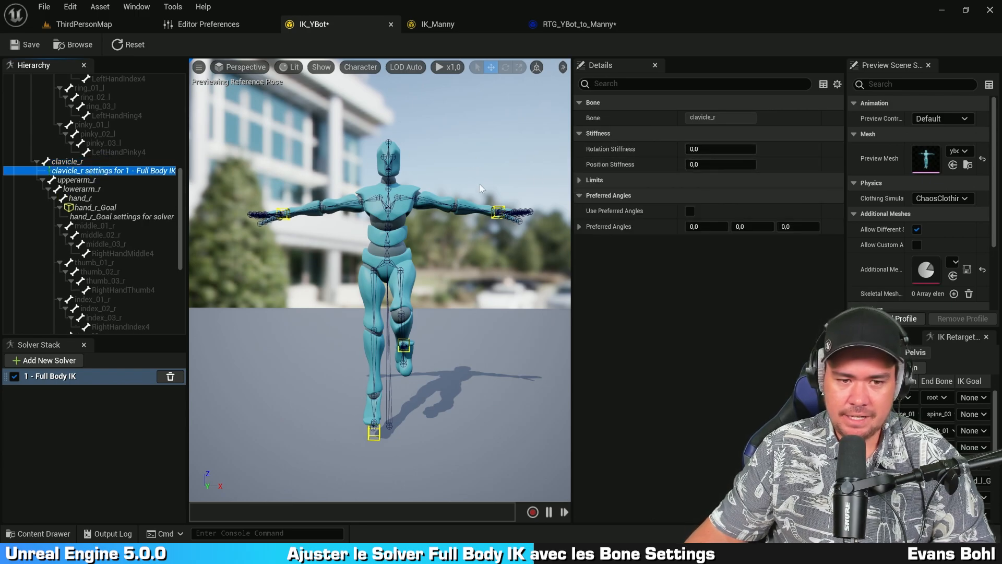
left_click_drag(699, 150, 800, 141)
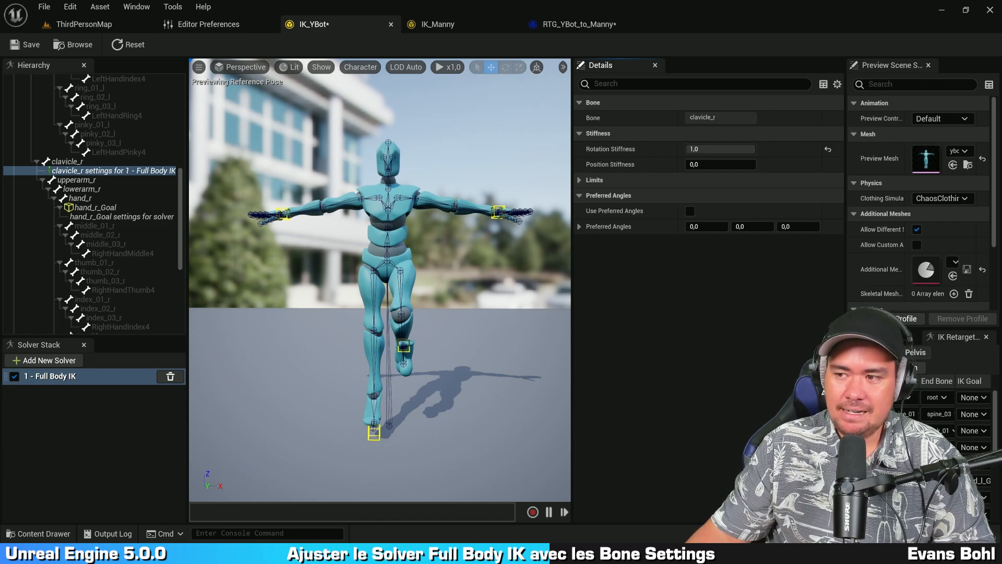
Move ball_l_Goal along the Y axis to about -2.13 to test how the left knee bends
left_click(483, 326)
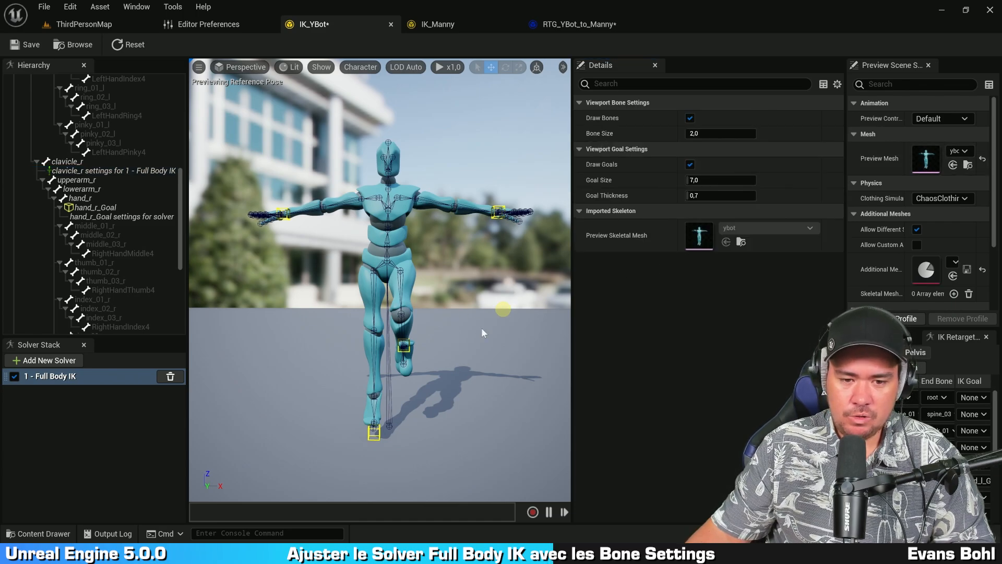
mouse_move(481, 327)
left_mouse_down()
mouse_move(414, 335)
mouse_move(376, 324)
mouse_move(359, 304)
mouse_move(339, 307)
left_mouse_up()
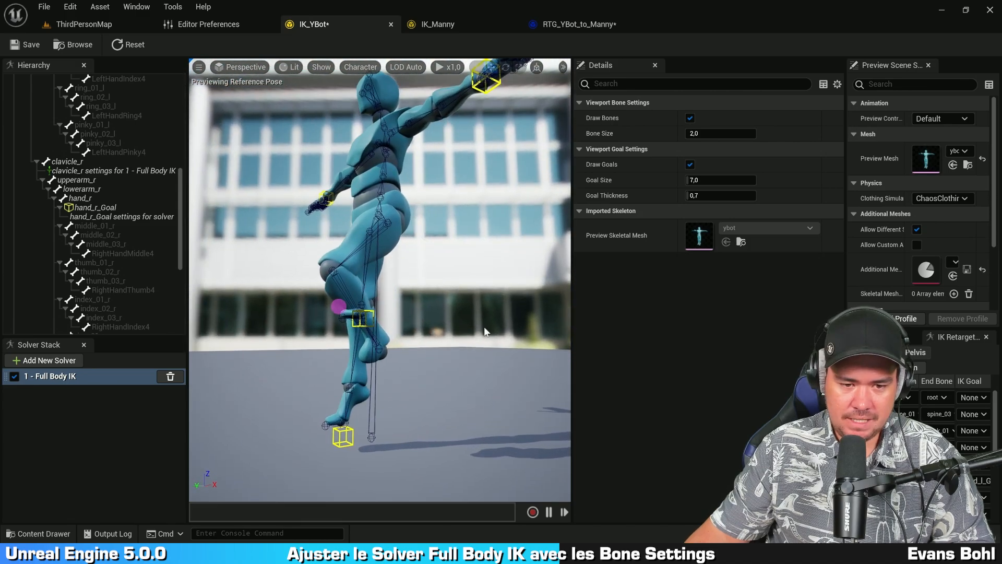
left_click(362, 325)
left_click(371, 318)
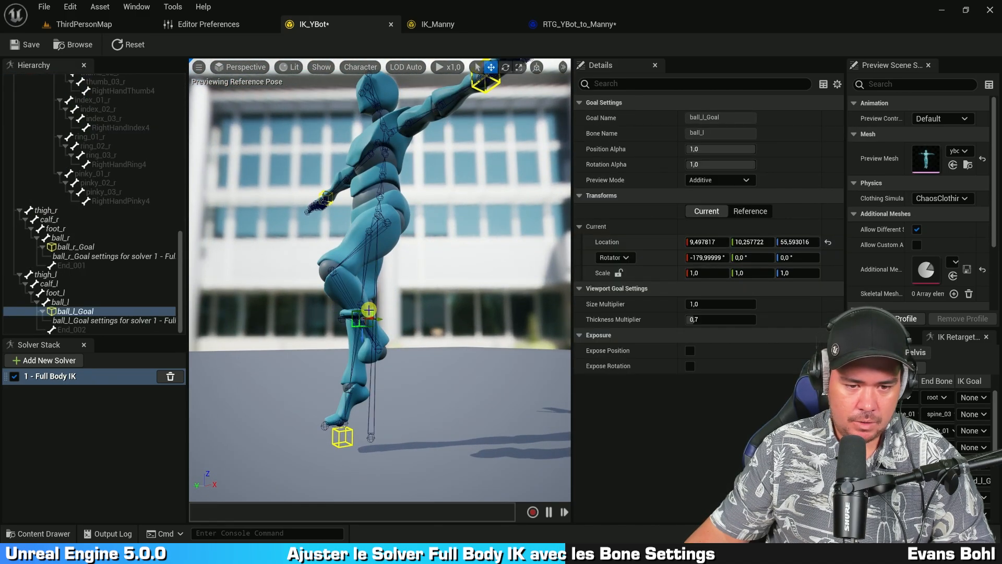
left_click_drag(373, 320, 402, 299)
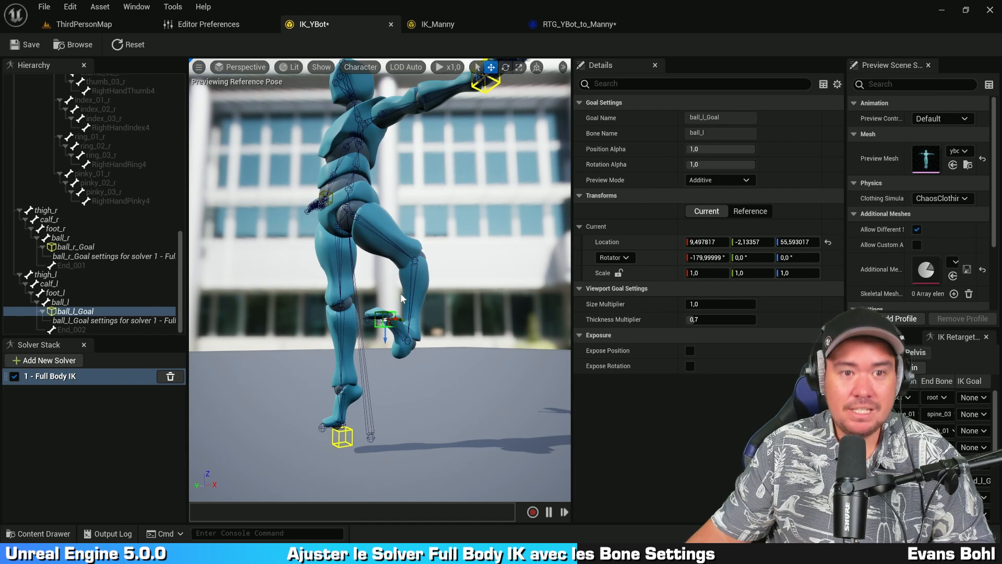
key("s")
right_click_drag(442, 213, 438, 218)
key("w")
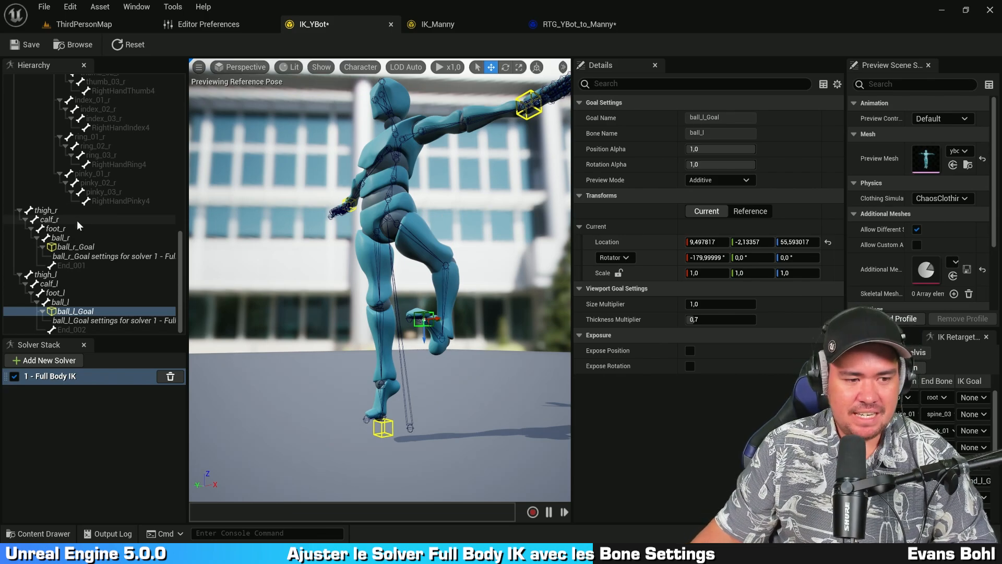
Add Full Body IK bone settings to calf_l and inspect the bone's orientation at the knee
left_click(101, 285)
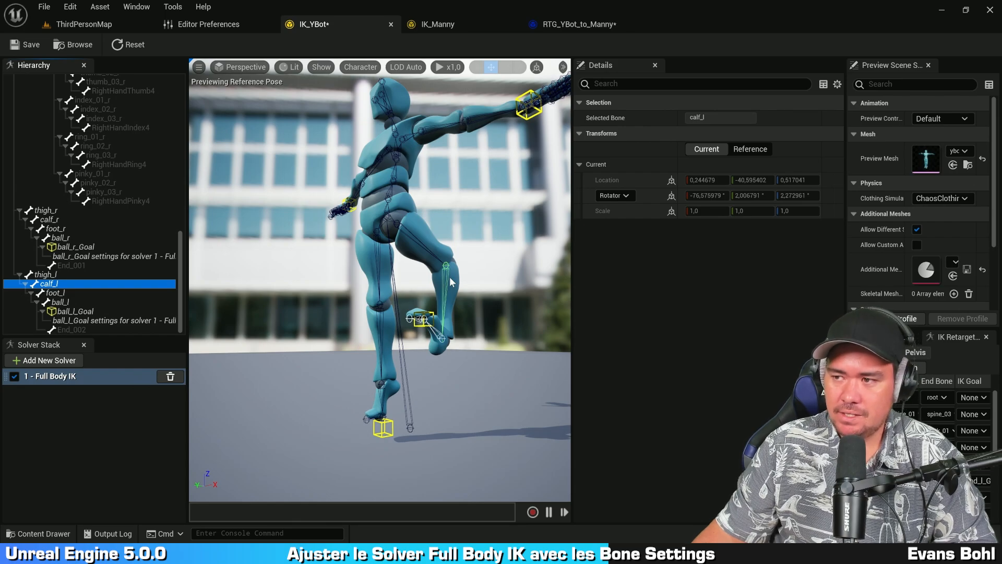
left_click(57, 283)
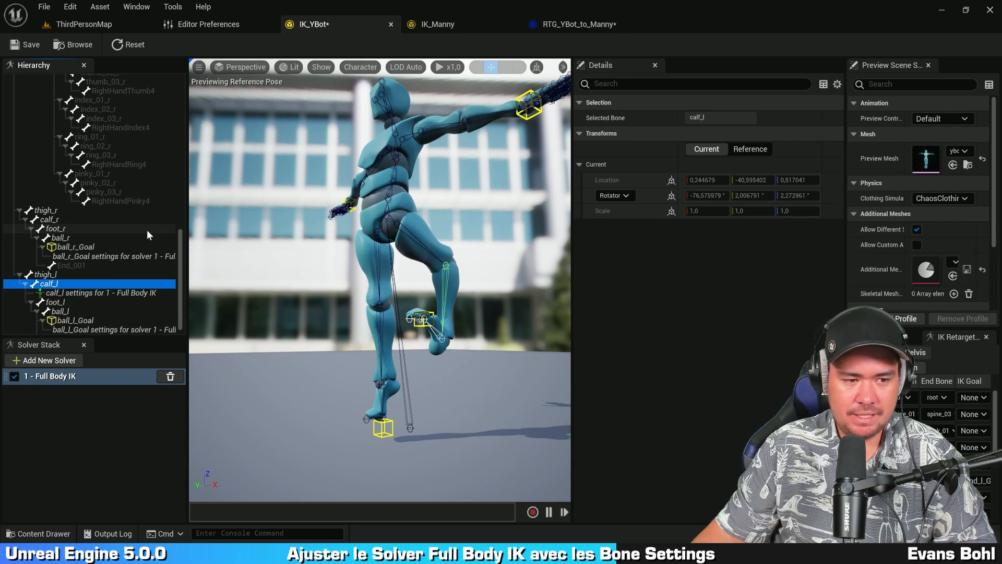
left_click(125, 291)
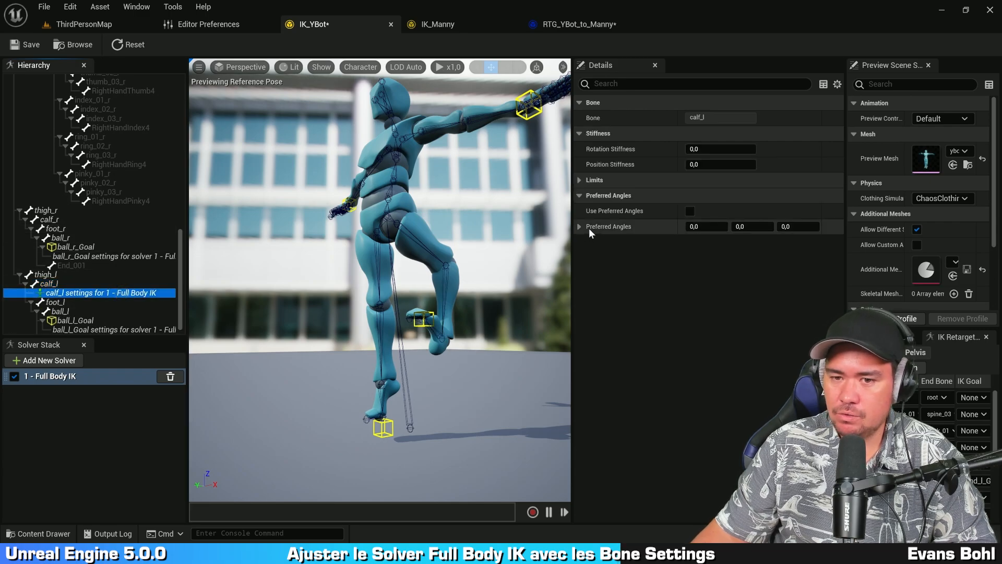
mouse_move(603, 211)
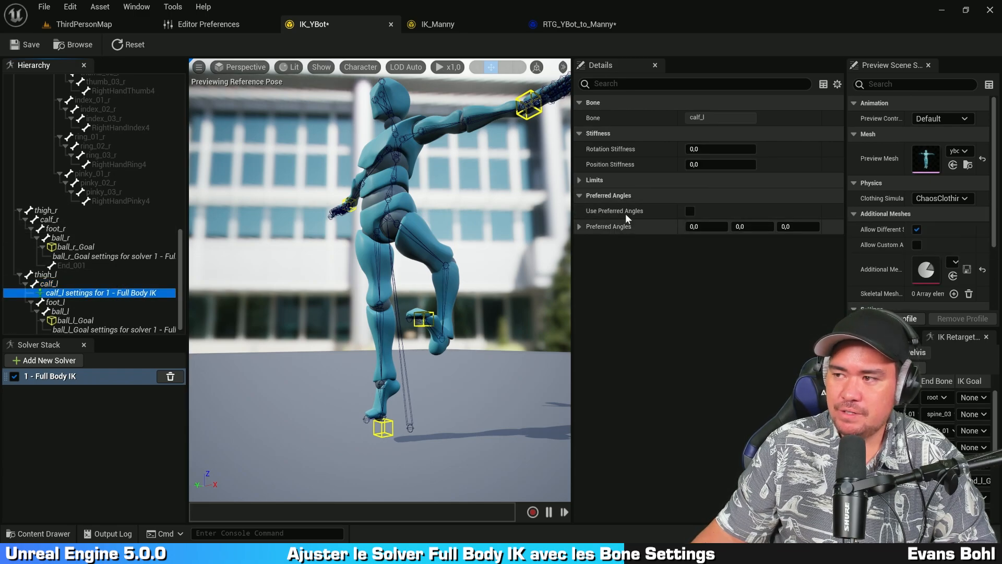
left_click(71, 284)
mouse_move(501, 220)
right_mouse_down()
mouse_move(501, 211)
mouse_move(503, 223)
mouse_move(538, 234)
right_mouse_up()
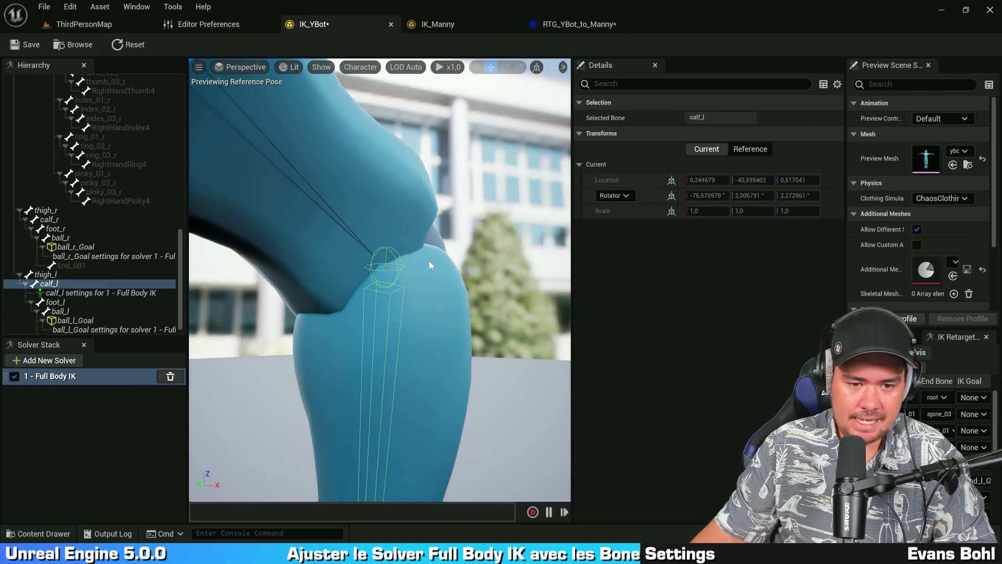
scroll(428, 260, "down", 6)
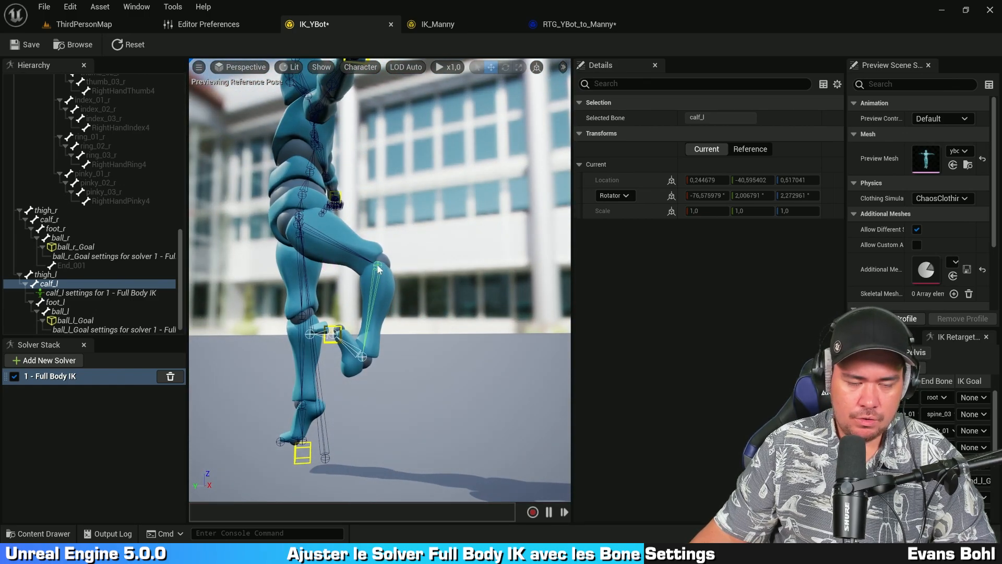
right_click_drag(421, 265, 423, 265)
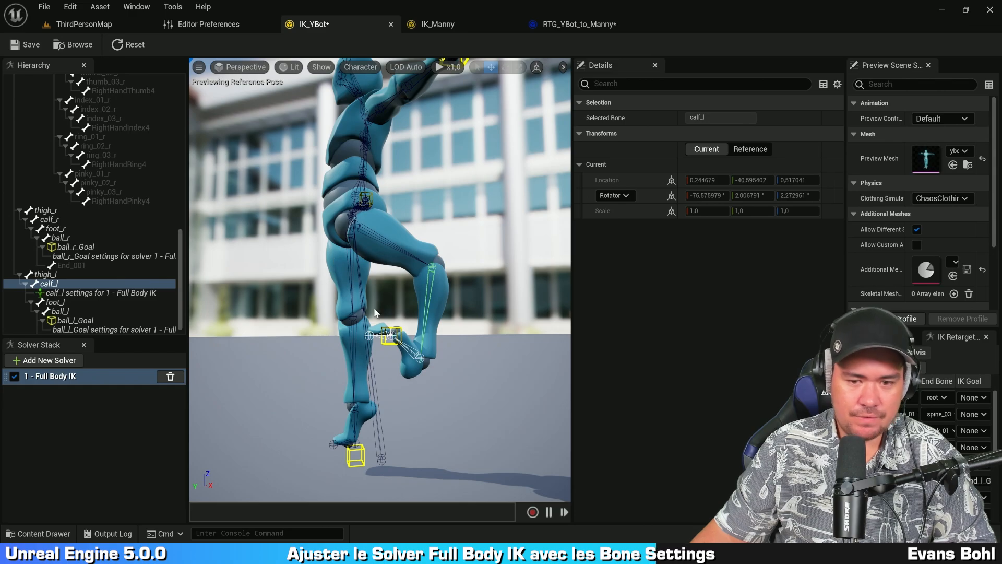
Enable Use Preferred Angles in the calf_l settings and set the X preferred angle to 90
left_click(99, 296)
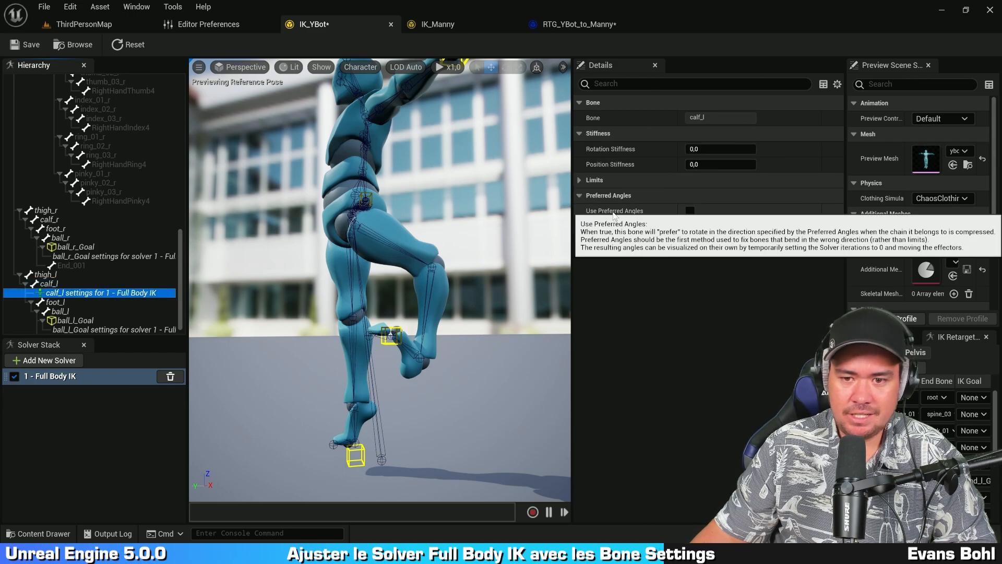
left_click(689, 211)
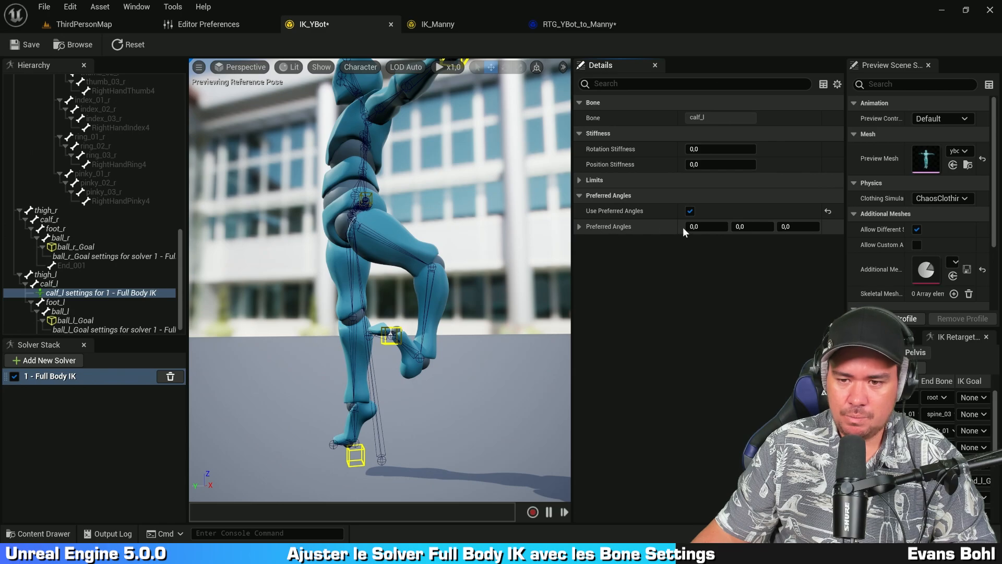
left_click(707, 226)
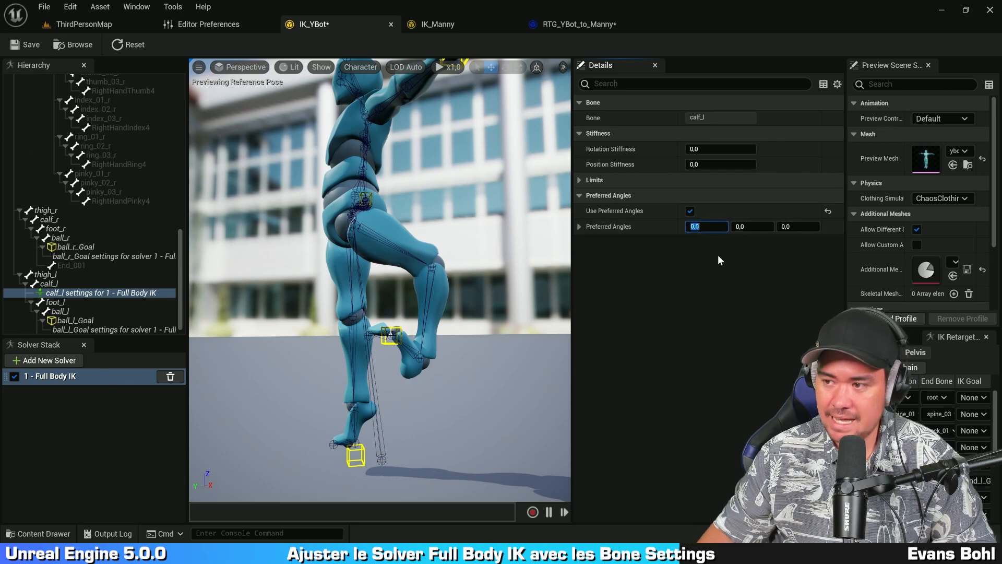
type("90")
key("Return")
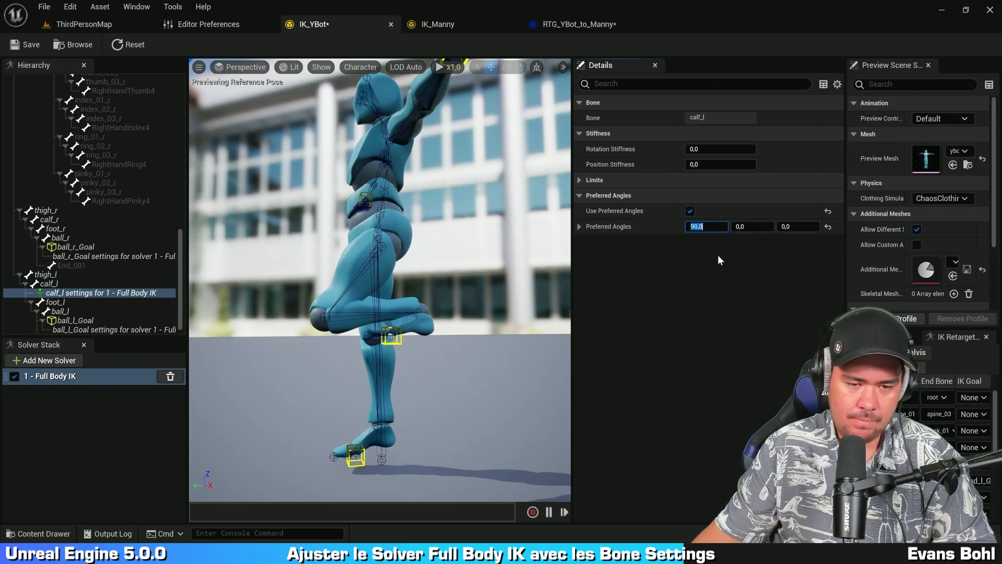
left_click(458, 255)
left_click_drag(457, 255, 652, 230)
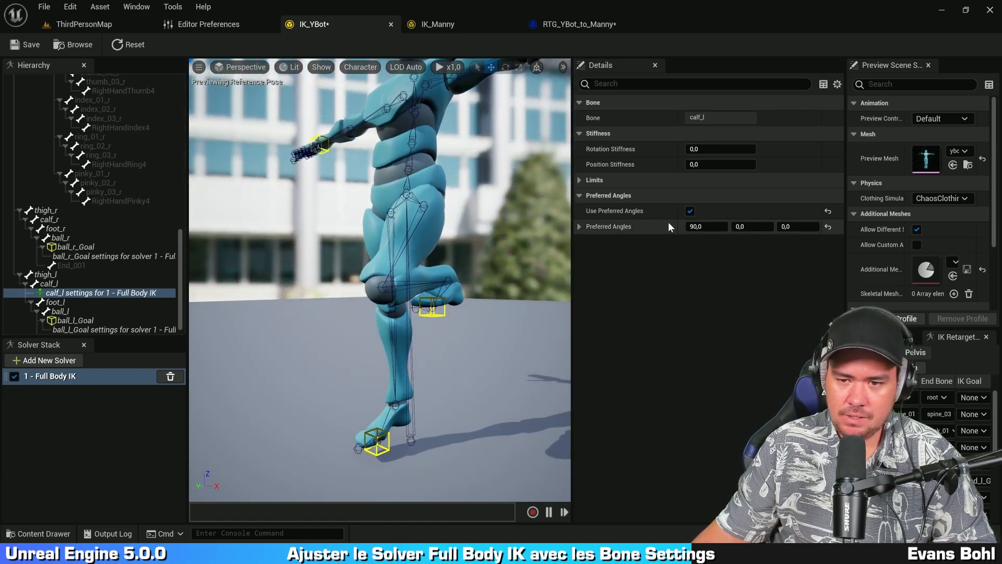
Try a preferred angle of 90 on Z for calf_l, with X set to 0
left_click(688, 226)
type("0")
key("Tab")
key("Tab")
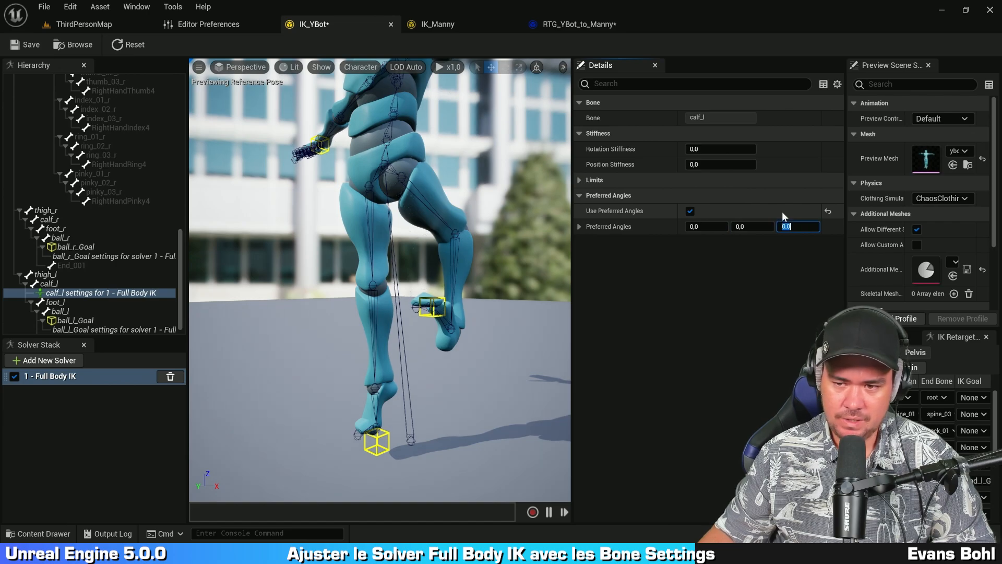
type("90")
key("Return")
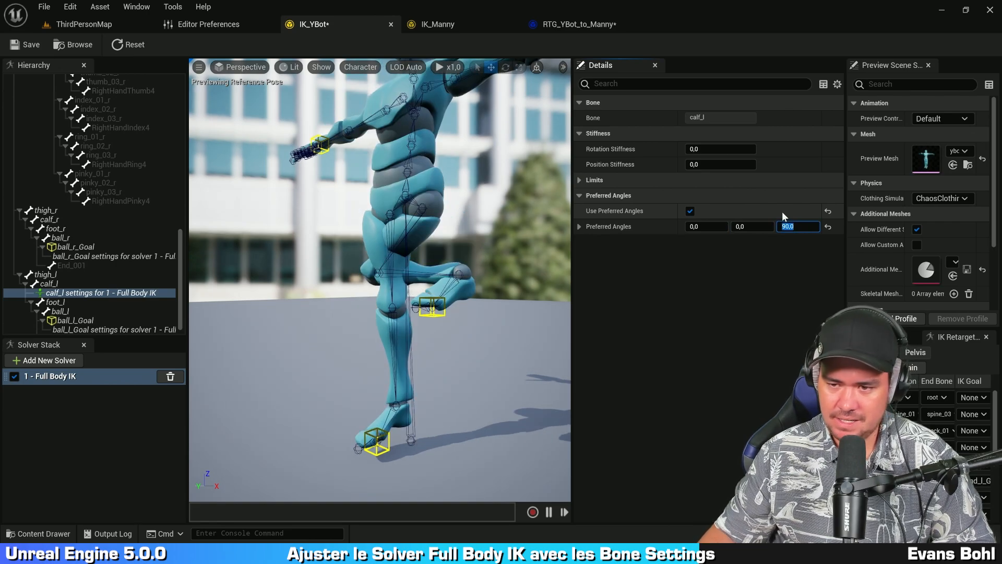
Try a preferred angle of 90 on Y for calf_l, with Z set to 0
type("0")
key("shift+Tab")
type("90")
key("Return")
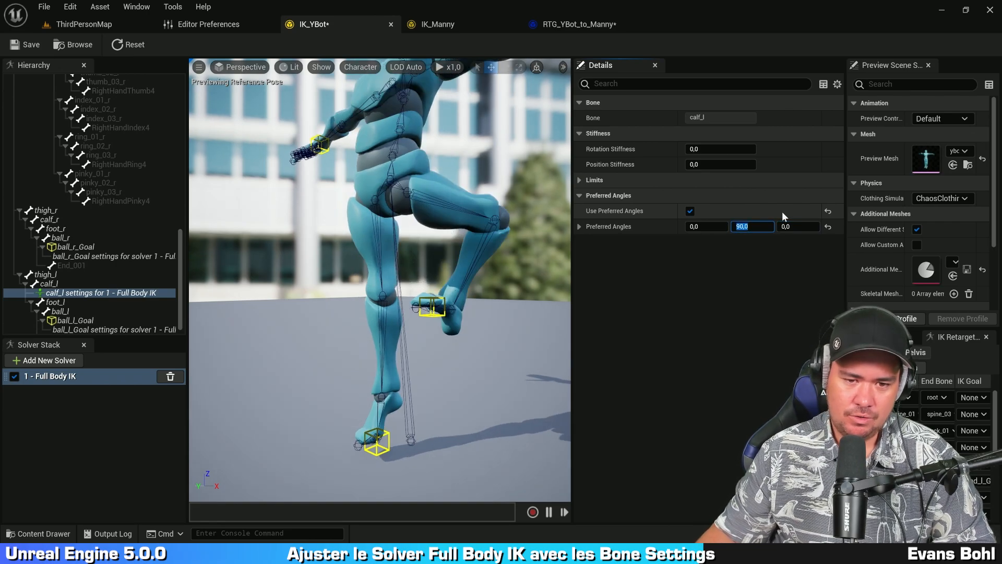
Set calf_l's preferred angles to 0 on Y and 90 on X
type("0")
key("shift+Tab")
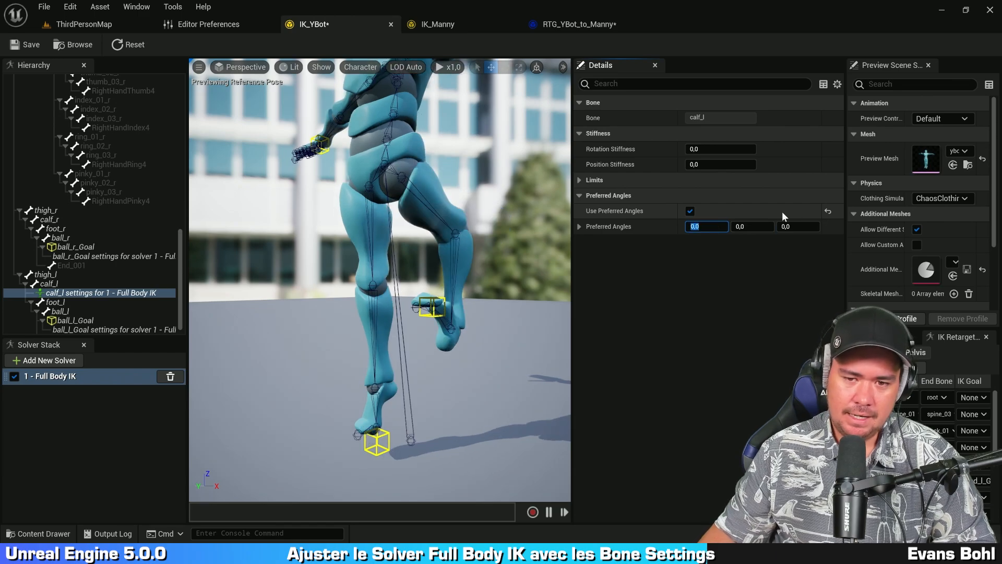
type("90")
key("Return")
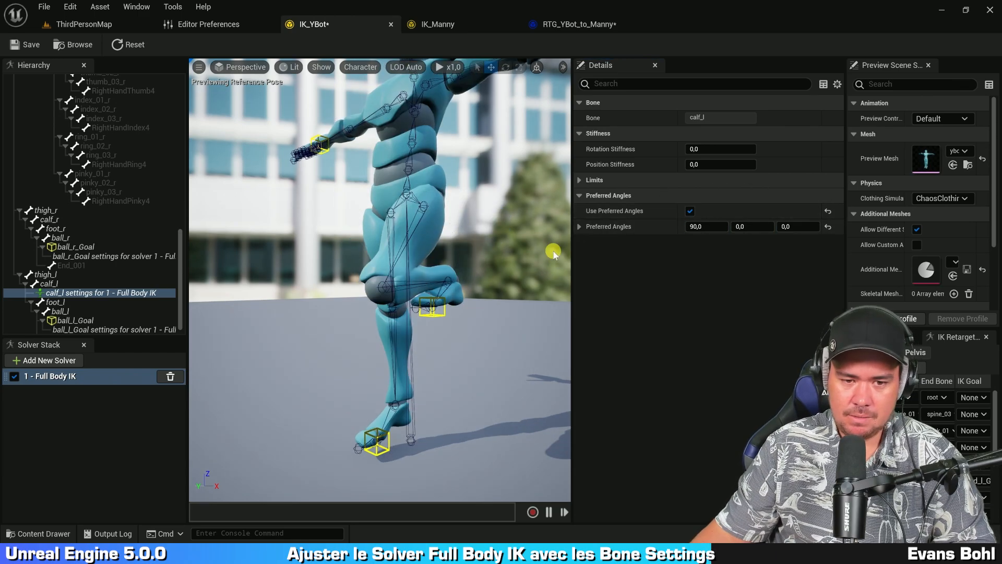
Raise ball_r_Goal to about 71.8 on Z to compare how the right knee bends
left_click(500, 266)
left_click_drag(500, 266, 427, 277, "alt")
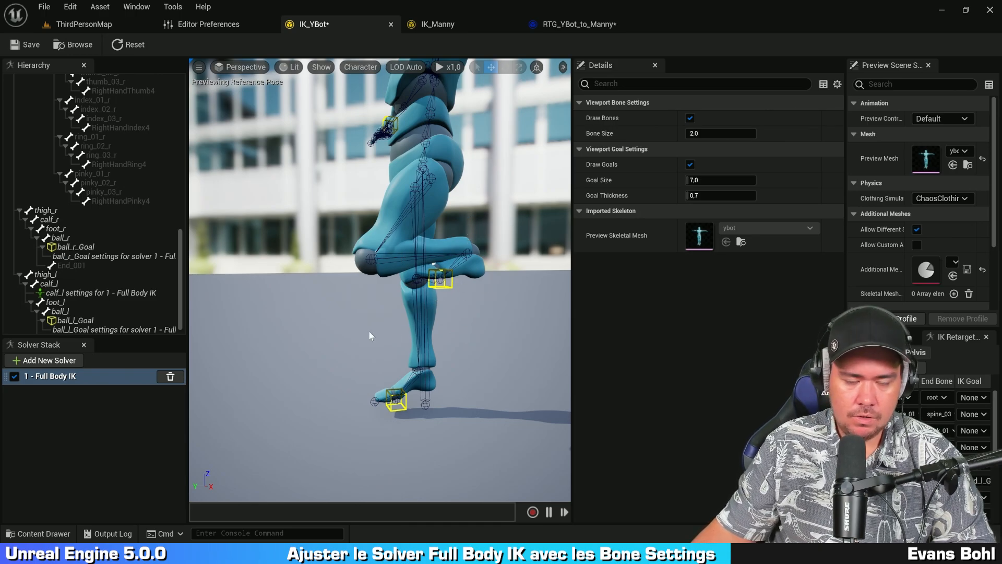
left_click_drag(370, 335, 643, 326, "alt")
left_click_drag(246, 372, 305, 365, "alt")
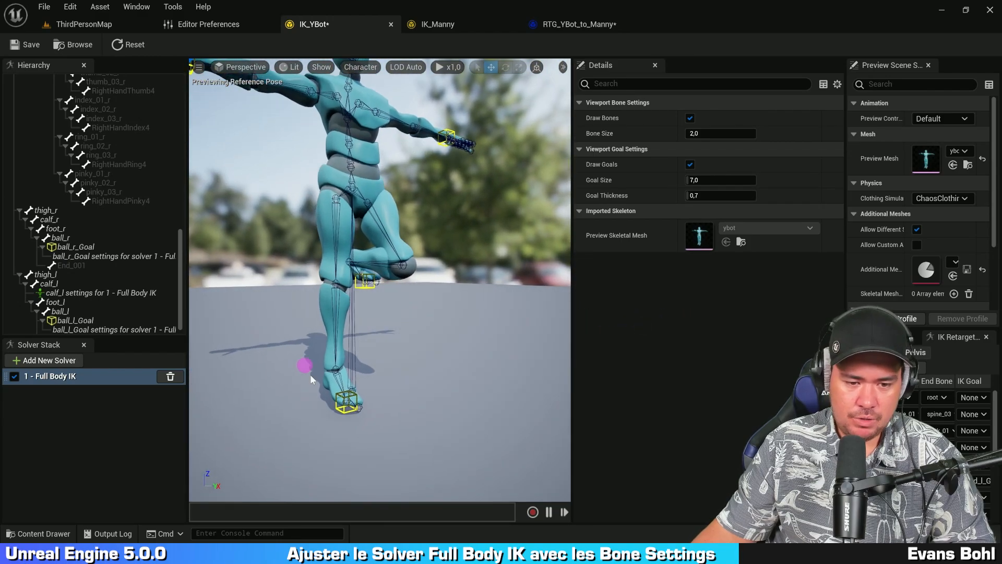
left_click(346, 400)
left_click_drag(348, 418, 329, 272)
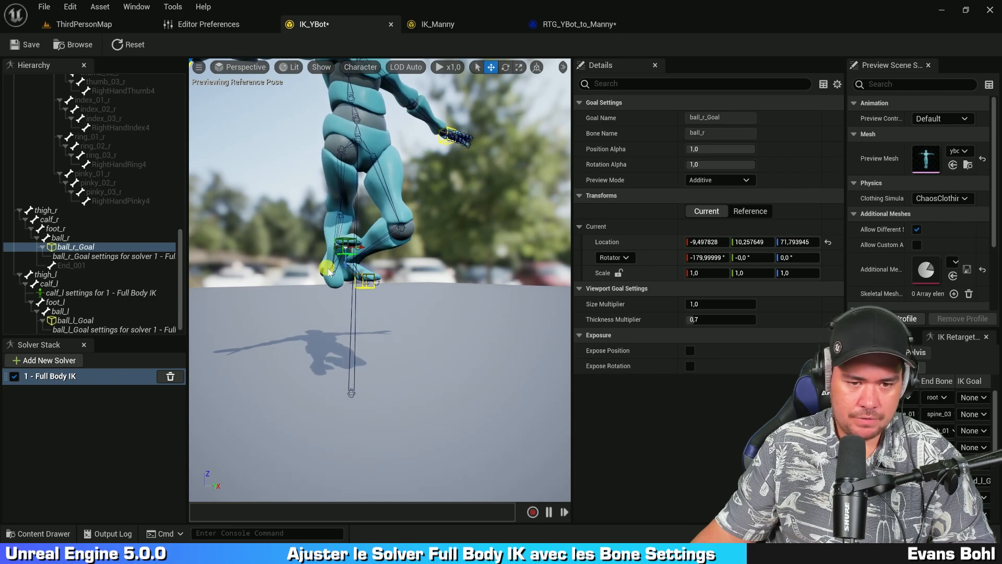
left_click_drag(356, 224, 568, 268, "alt")
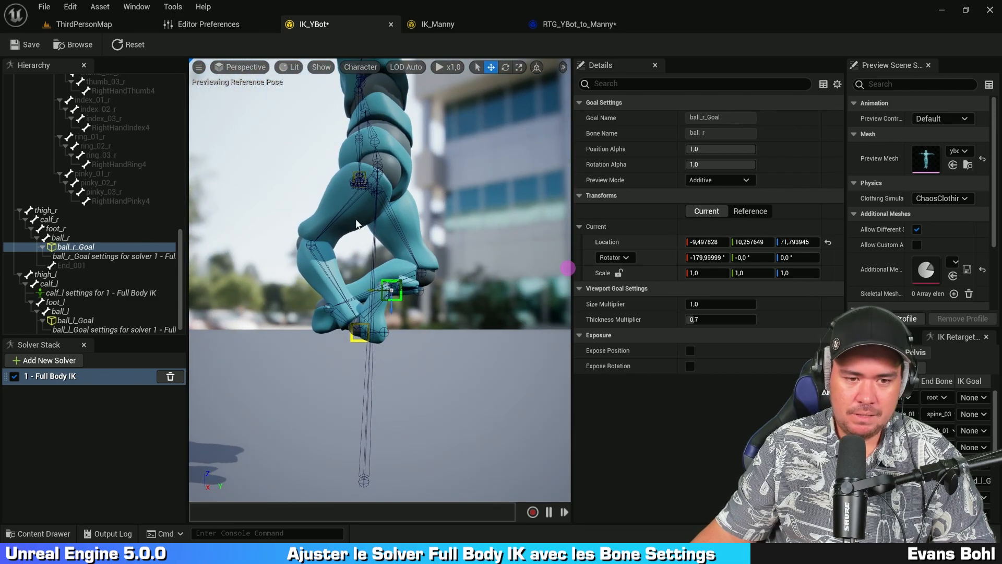
Add Full Body IK bone settings to calf_r and enable its preferred angles with X set to 90
left_click(75, 219)
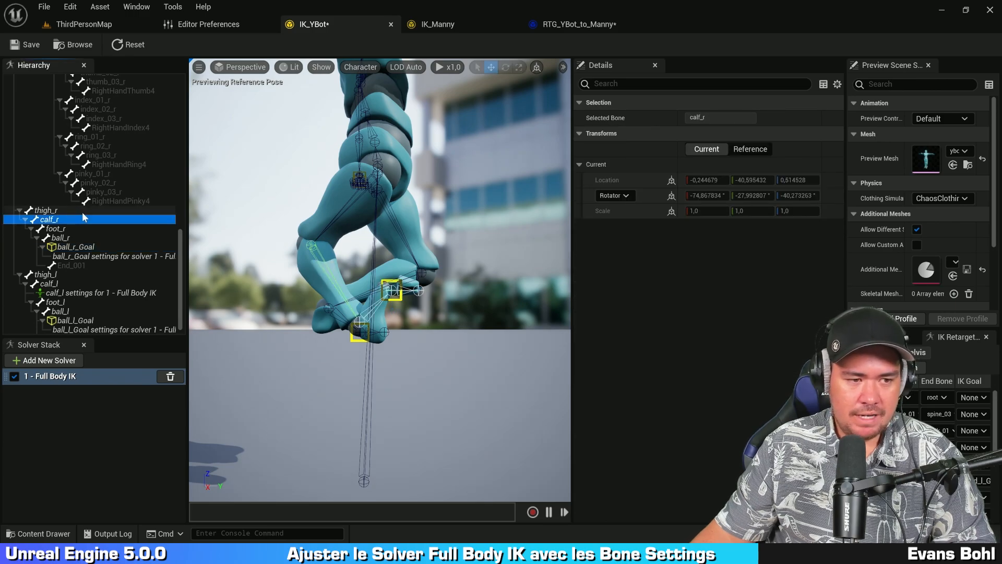
left_click(79, 228)
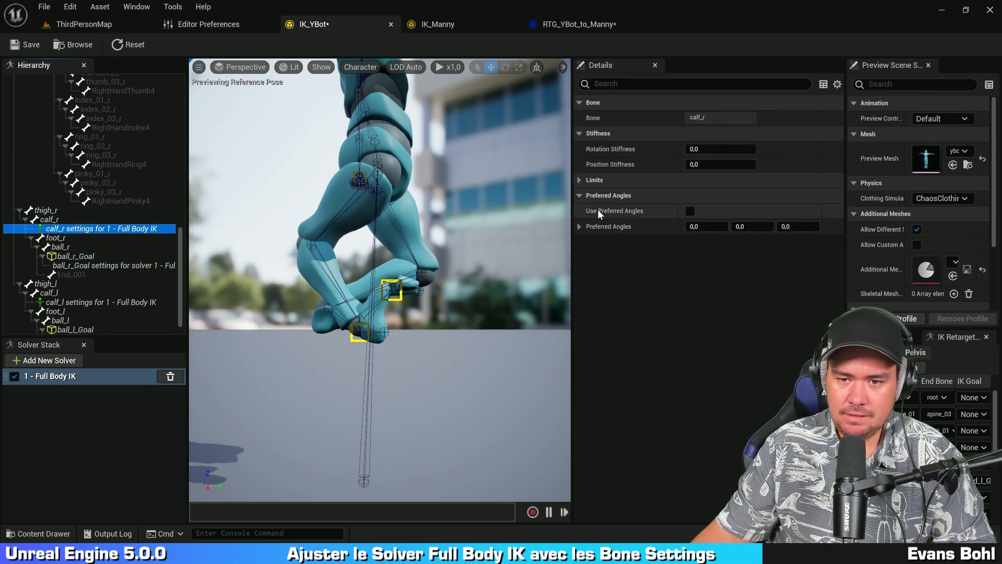
left_click(690, 211)
left_click(698, 226)
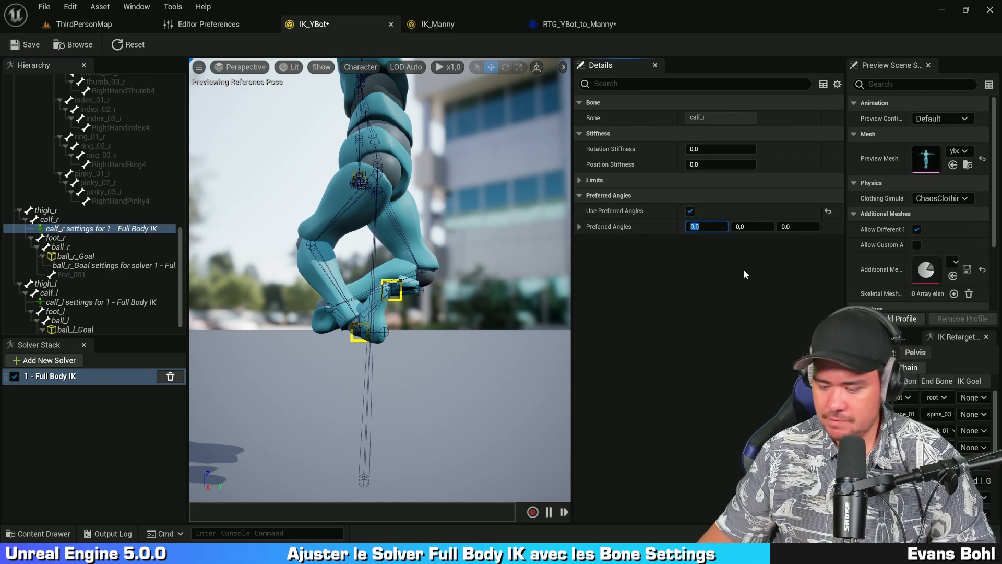
type("90")
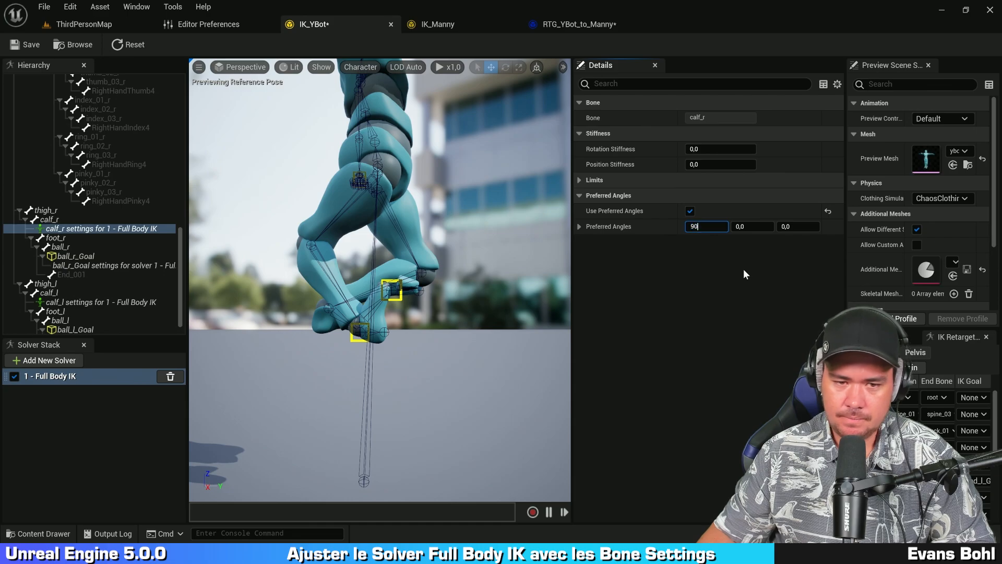
key("Return")
left_click(453, 352)
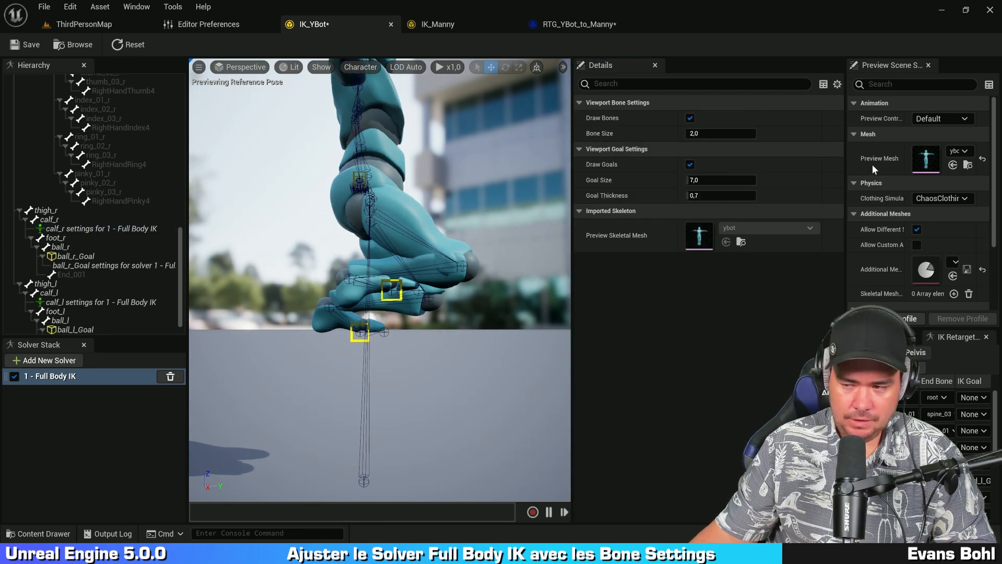
Raise ball_l_Goal to about 64.9 on Z to check how the left knee and foot bend
left_click(477, 368)
right_click_drag(476, 367, 43, 380)
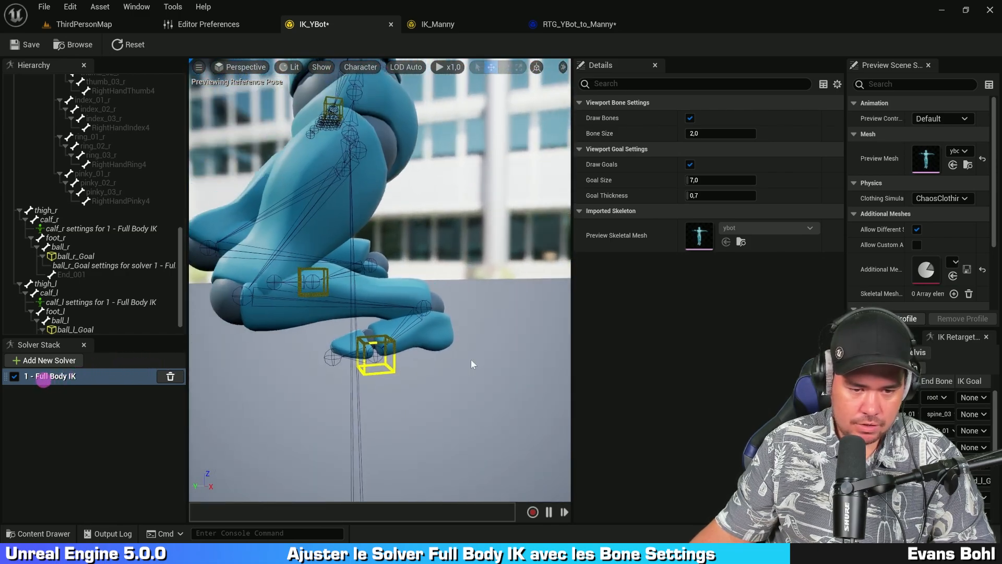
scroll(472, 364, "down", 1)
left_click(389, 367)
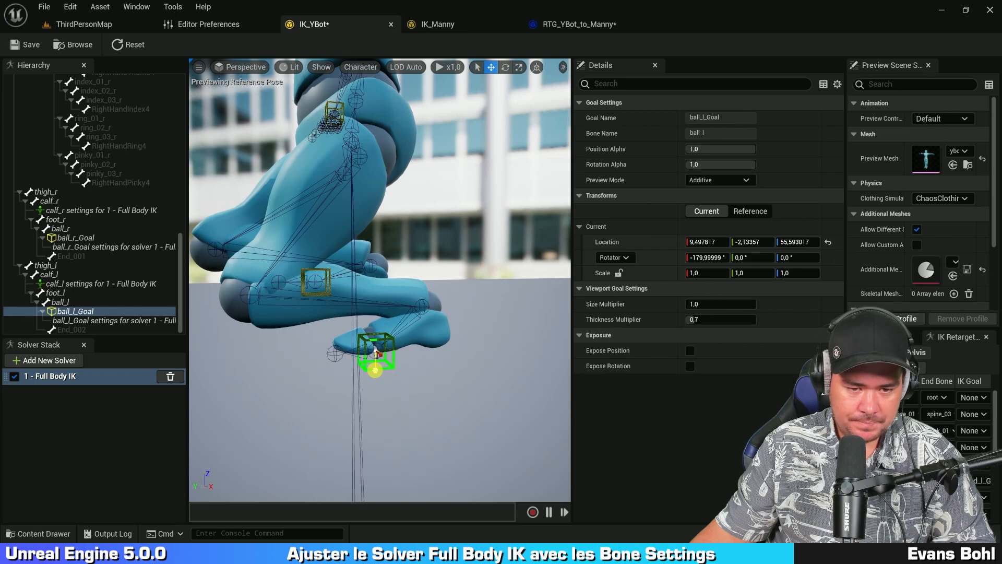
left_click_drag(378, 365, 378, 333)
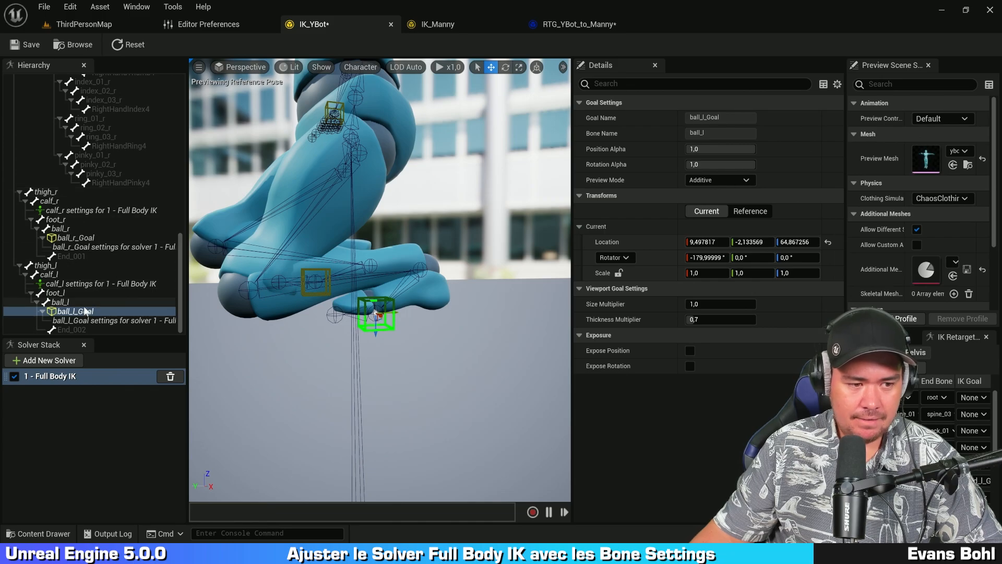
Add Full Body IK bone settings to foot_l and set its X rotation limit to Limited
left_click(77, 293)
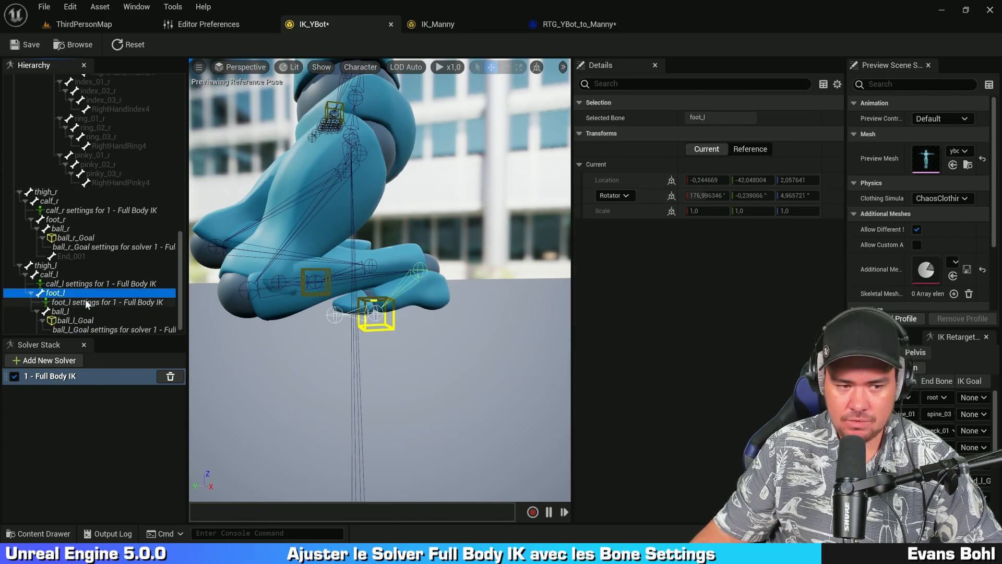
left_click(86, 301)
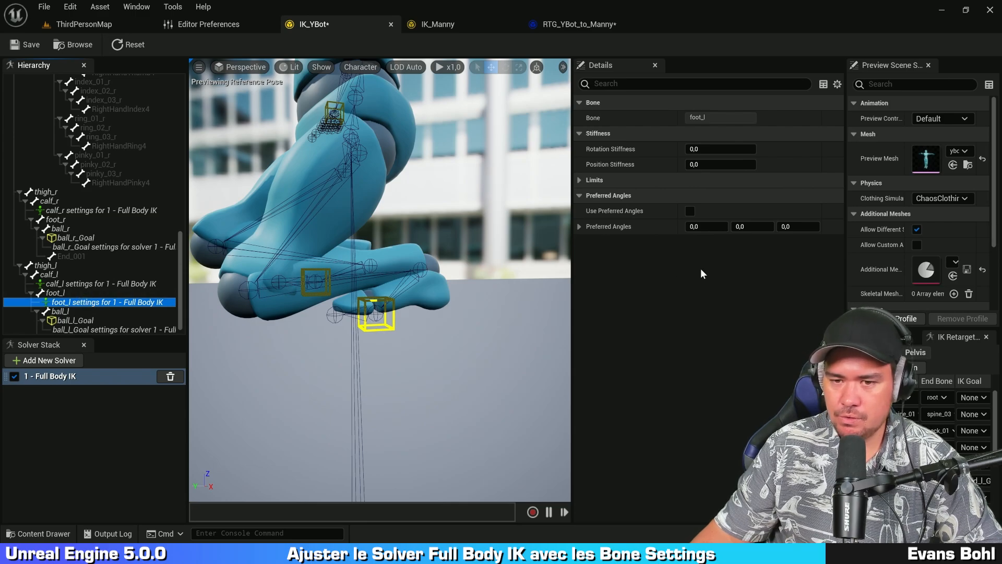
left_click(578, 179)
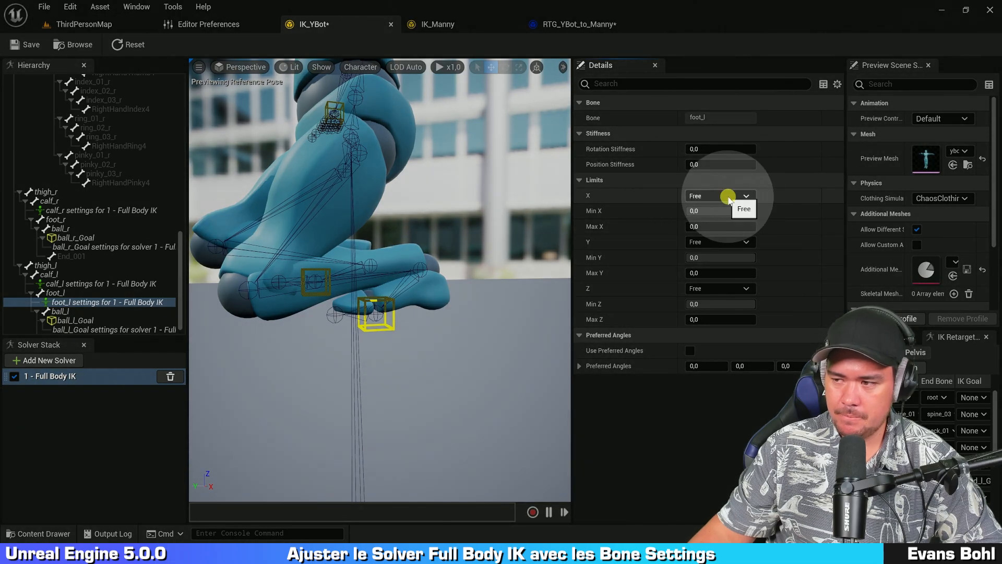
left_click(732, 196)
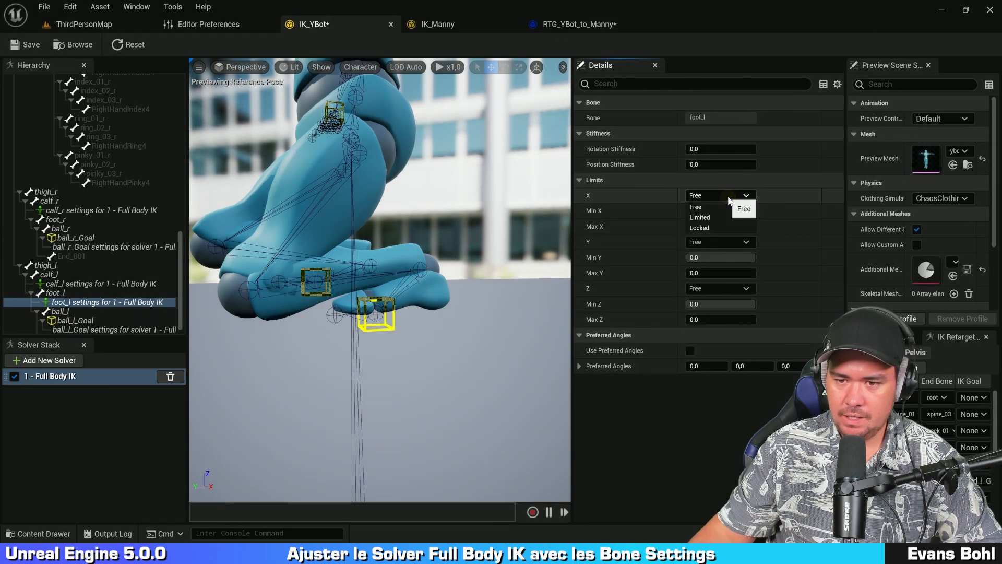
left_click(727, 218)
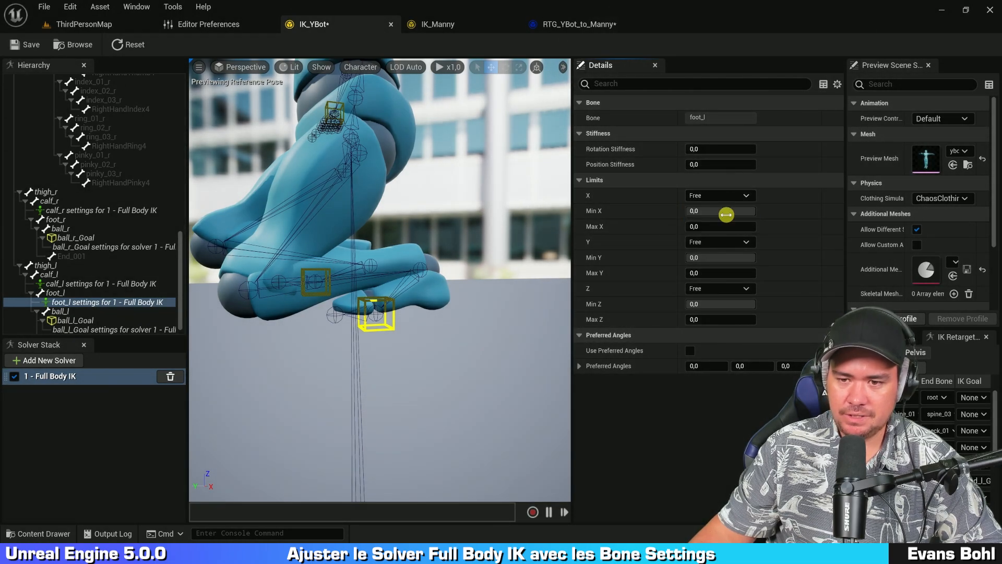
left_click(737, 195)
left_click(723, 230)
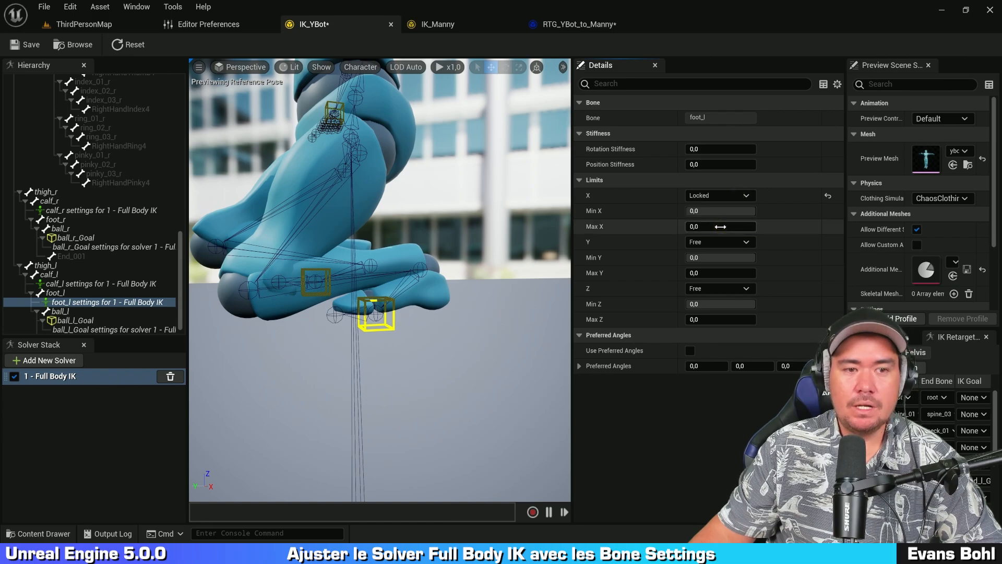
left_click(727, 195)
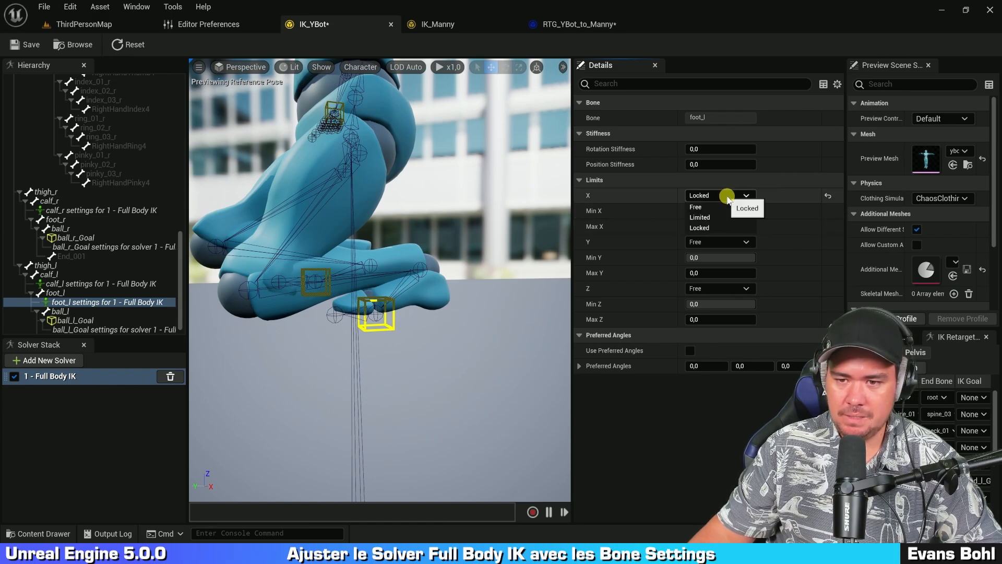
left_click(713, 218)
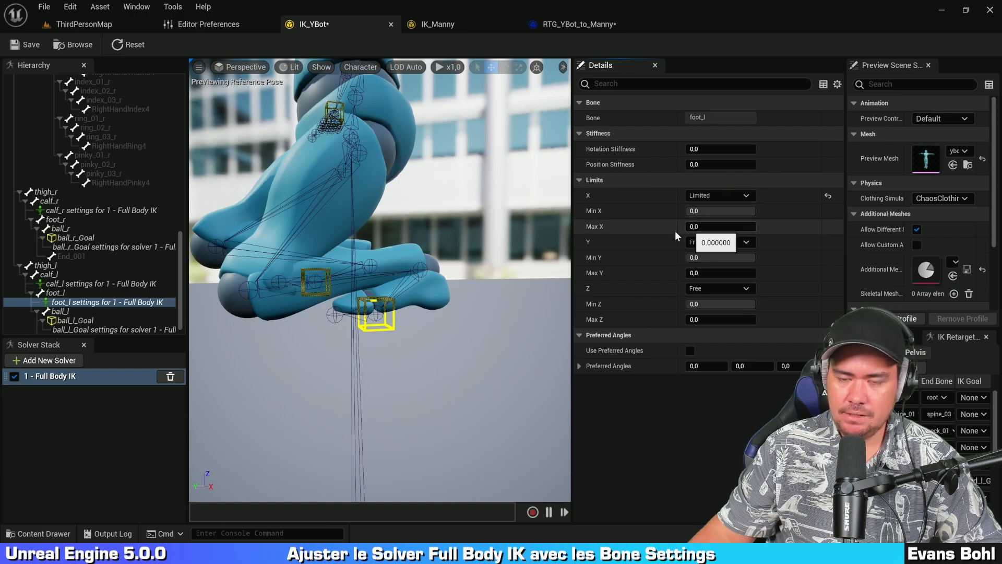
Try a Max X limit of 50 on foot_l and return it to 0 to compare the foot's pose
left_click(716, 226)
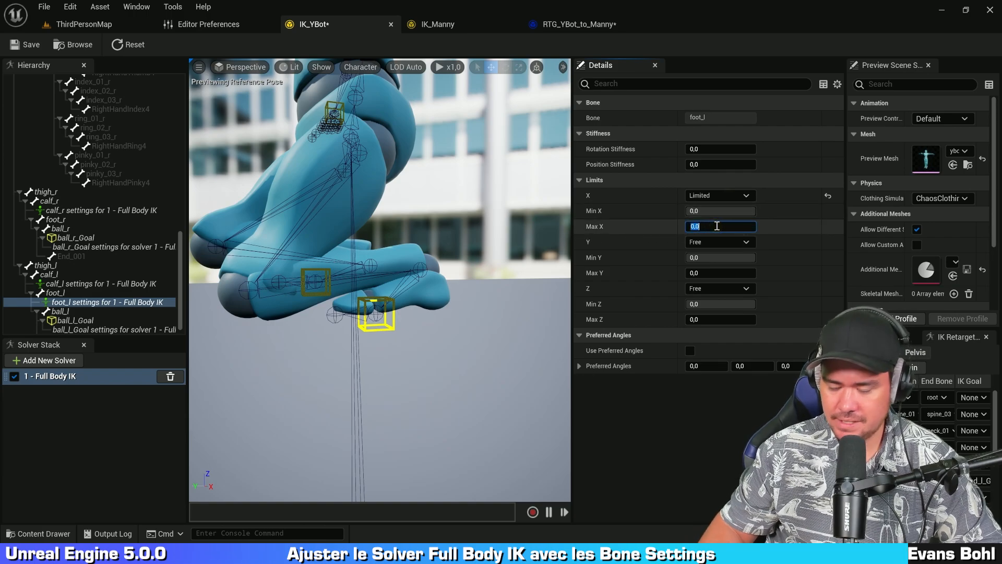
type("50")
key("Return")
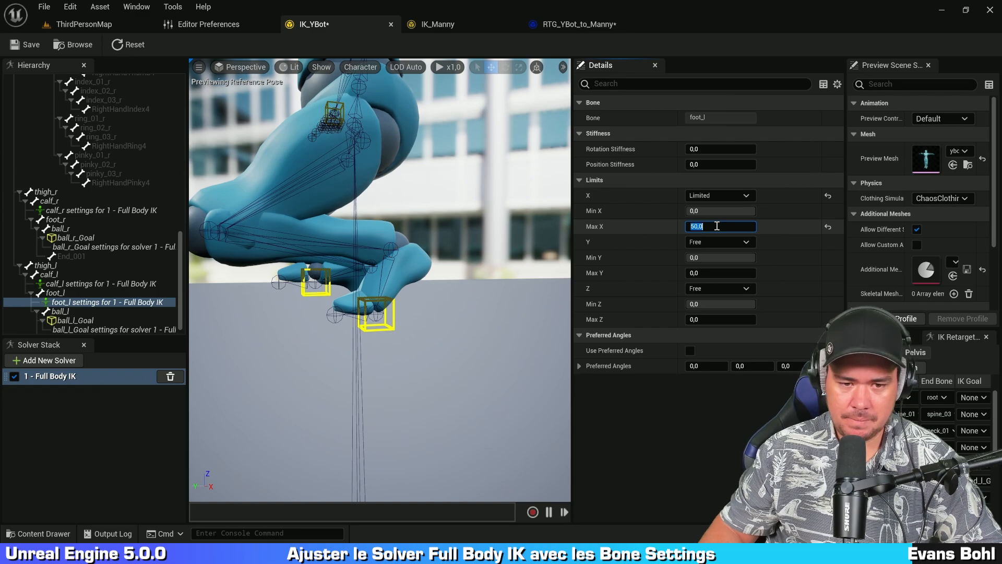
type("0")
key("Return")
right_click_drag(426, 363, 426, 363)
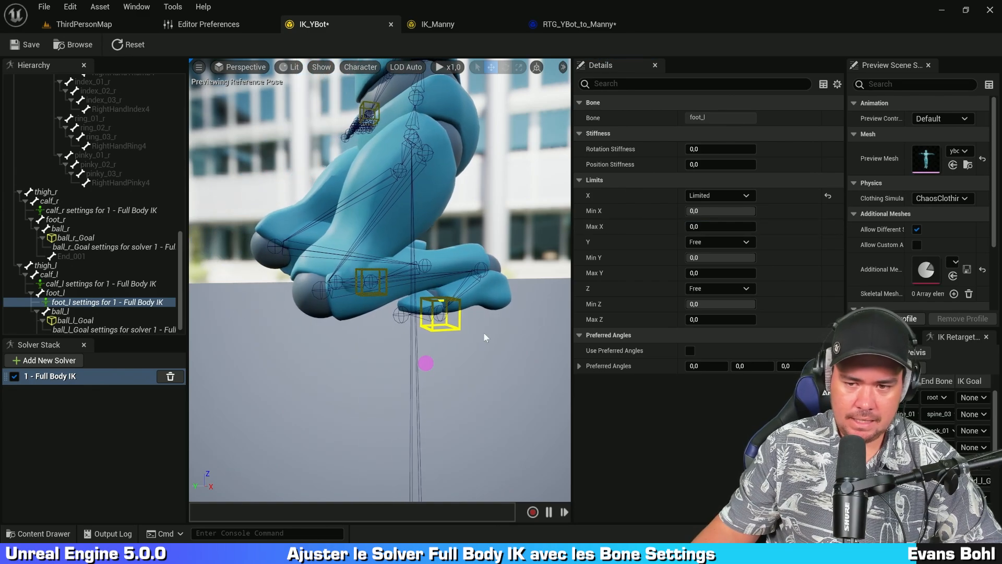
Set foot_l's X rotation limits to a maximum of 50 and a minimum of -80
left_click(703, 224)
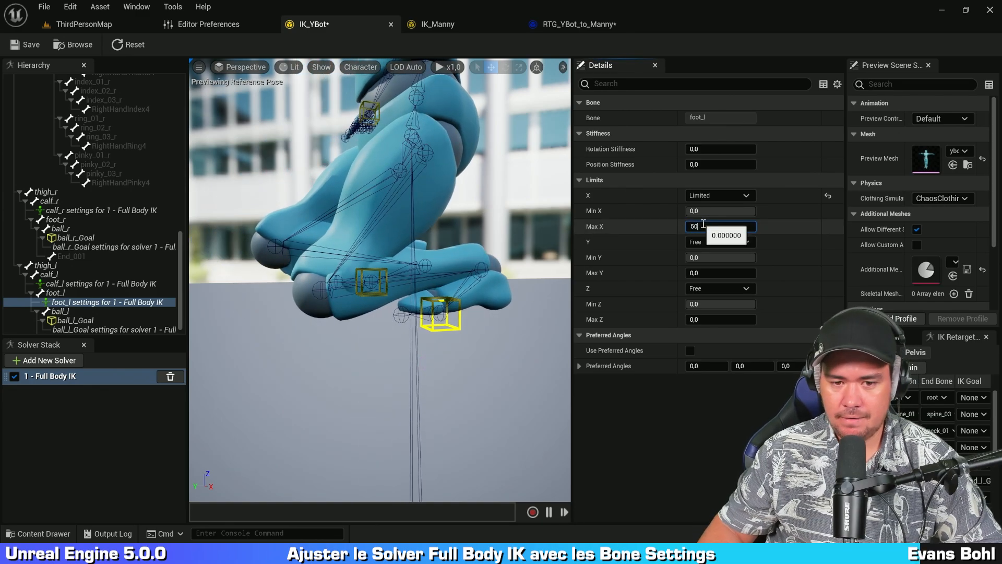
type("50")
key("Return")
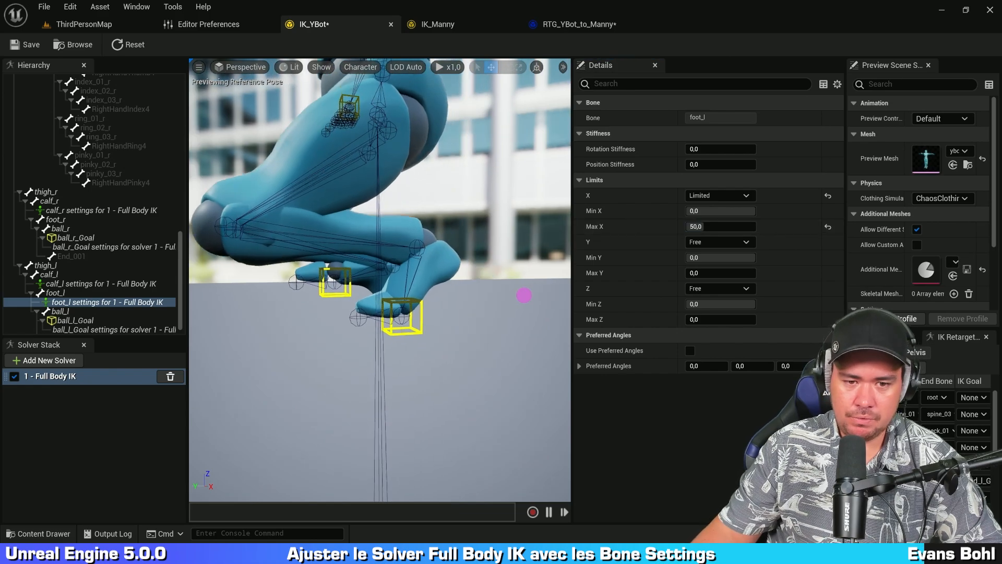
right_click_drag(524, 295, 524, 295)
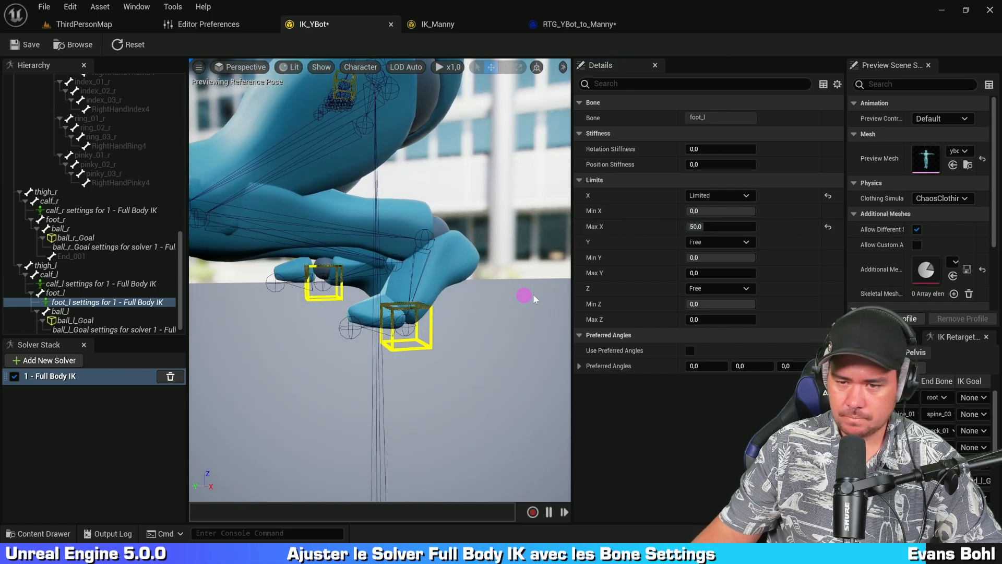
left_click(732, 209)
type("-")
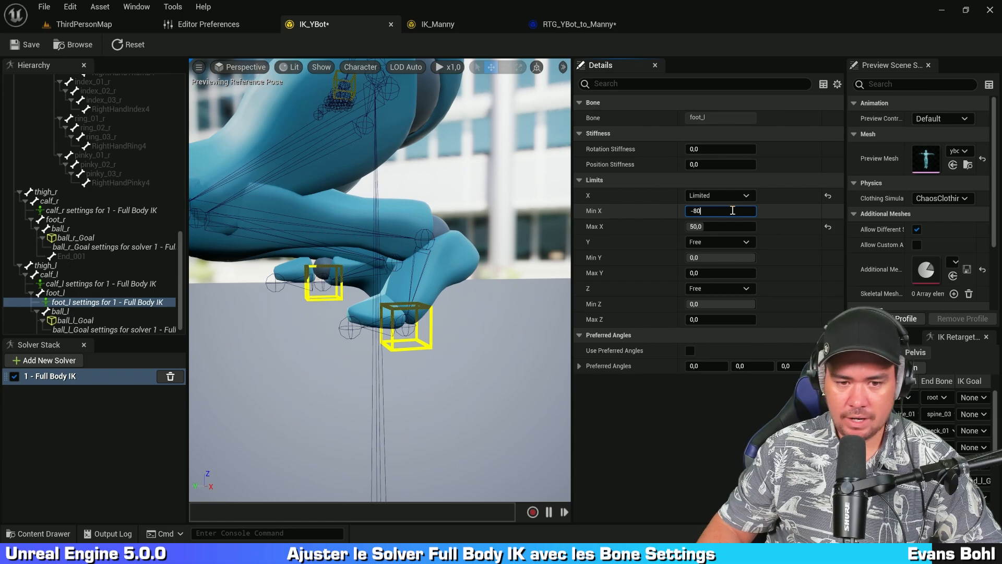
type("80")
key("Return")
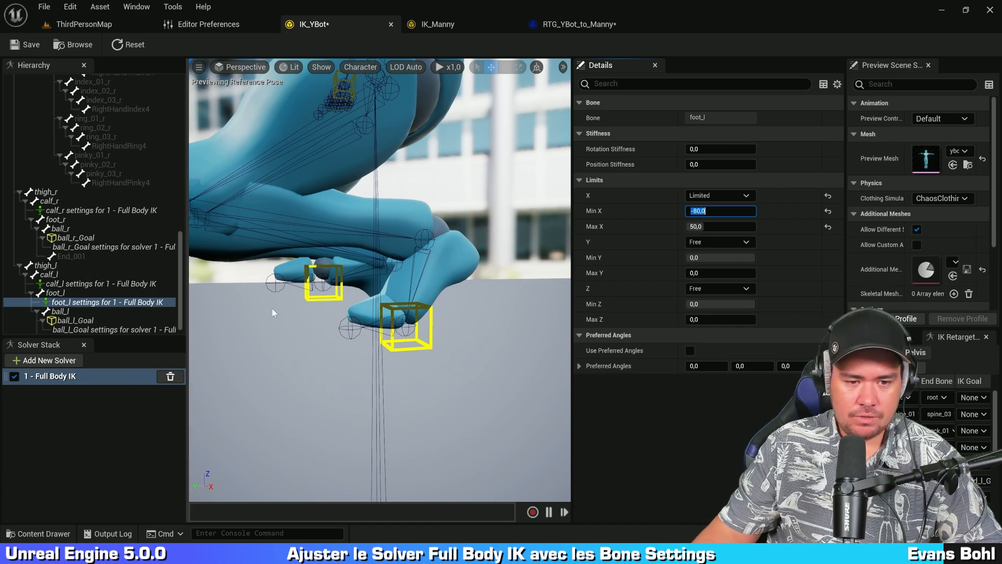
Add Full Body IK bone settings to foot_r and make its X rotation Limited, from -80 to 50
left_click_drag(274, 312, 638, 297, "alt")
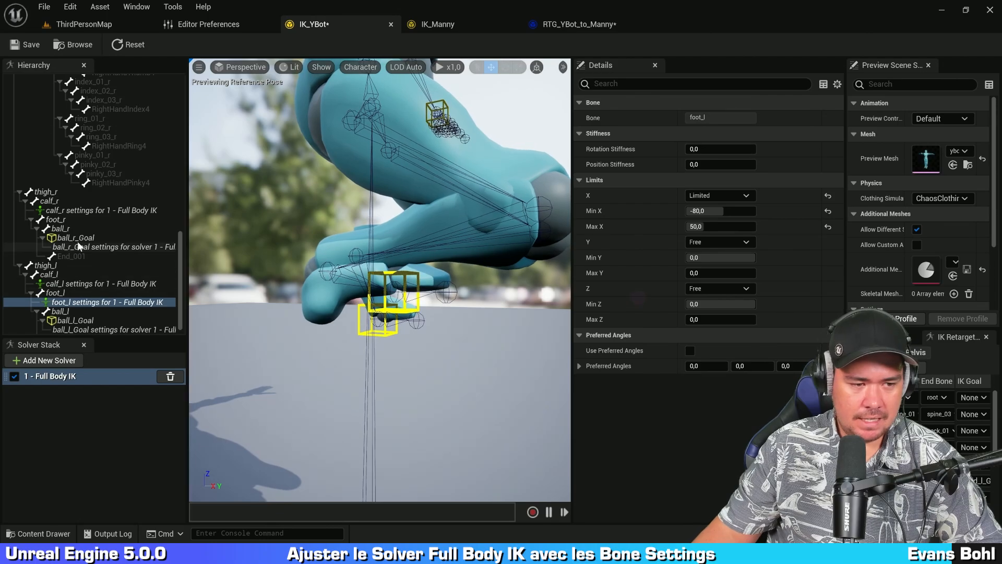
scroll(78, 243, "down", 2)
left_click(69, 211)
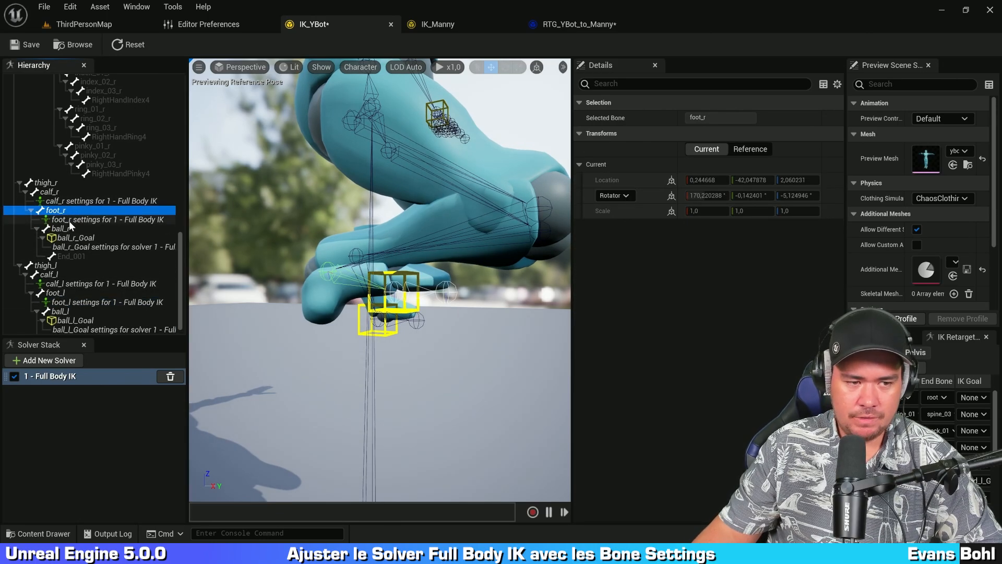
left_click(70, 219)
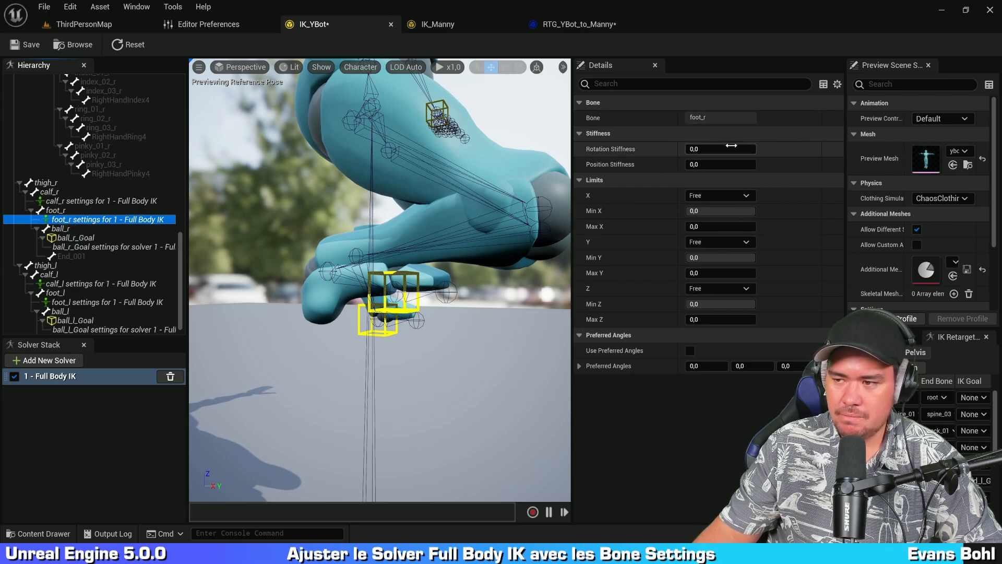
left_click(746, 197)
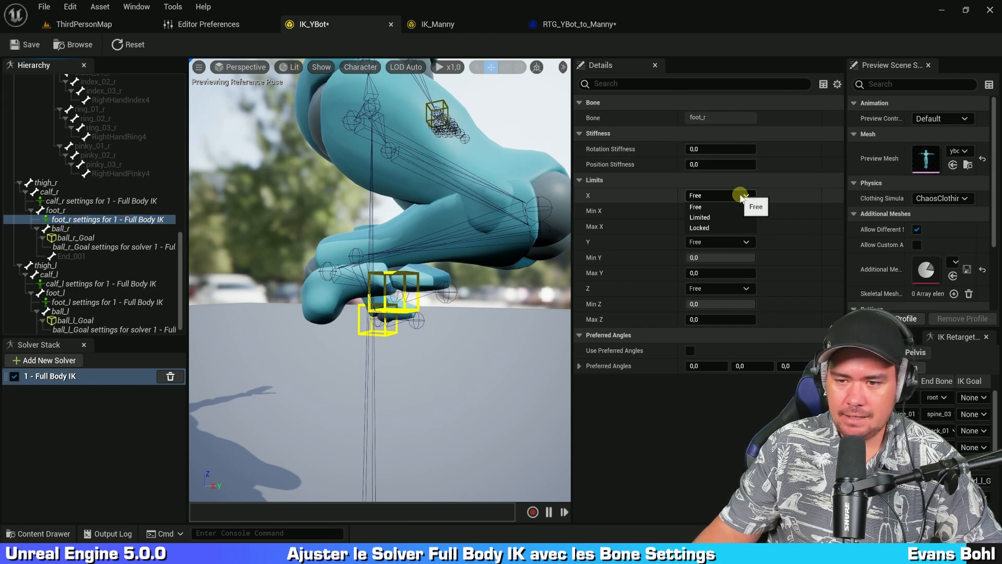
left_click(728, 218)
left_click(720, 212)
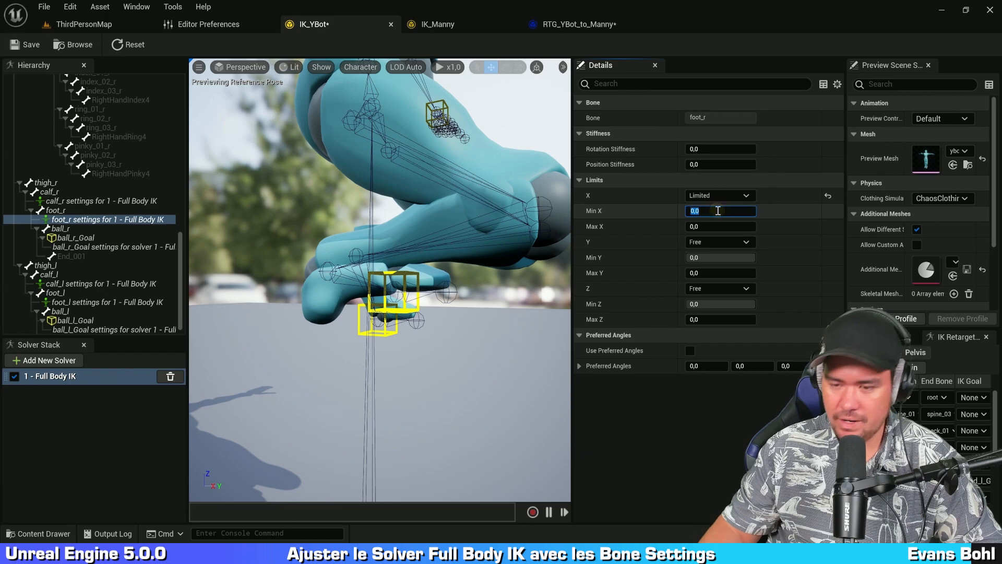
key("Tab")
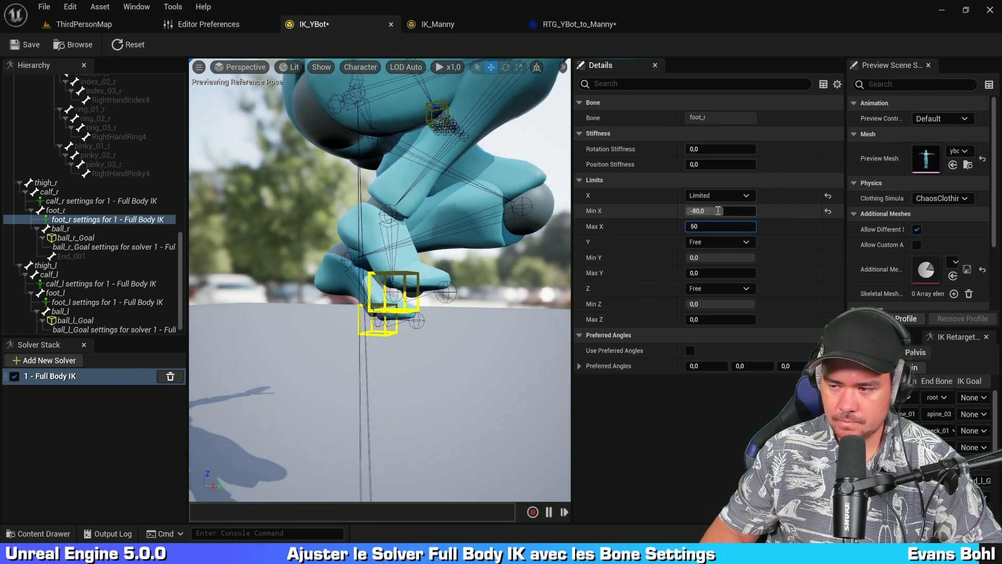
key("Return")
Inspect YBot's crouched pose from several sides and save the IK_YBot rig
left_click(471, 340)
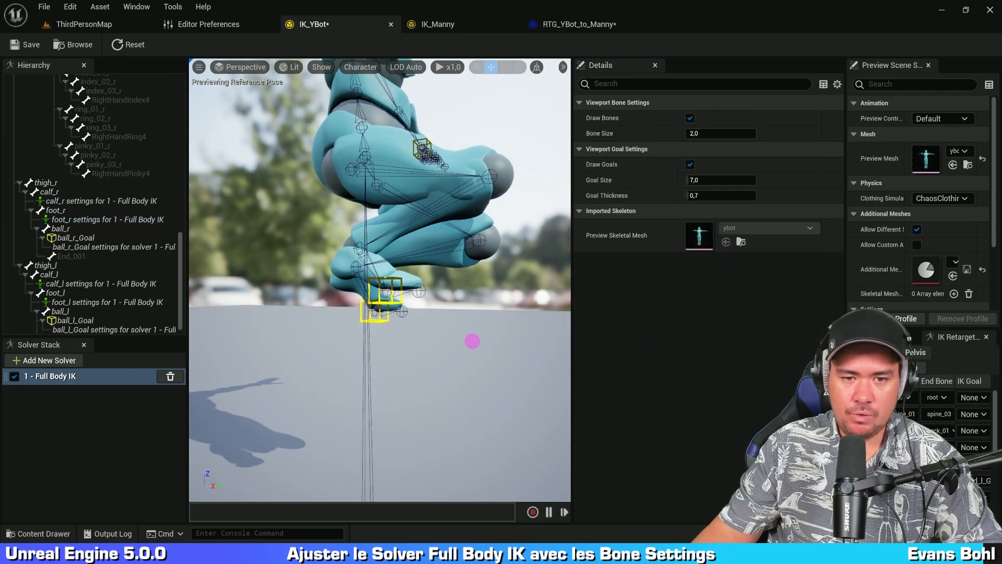
left_click_drag(472, 340, 264, 332)
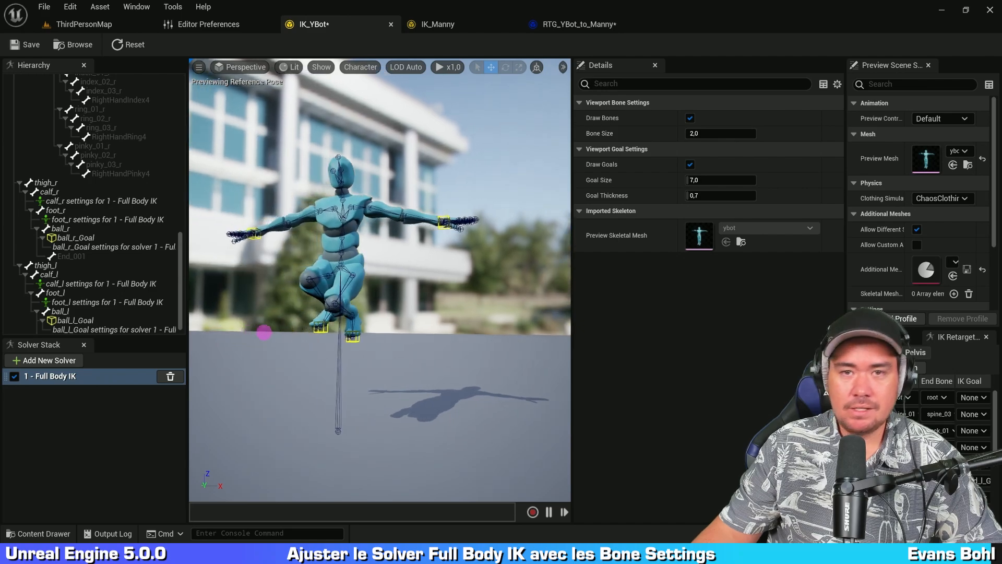
right_click_drag(264, 332, 469, 342)
left_click(440, 334)
key("ctrl+s")
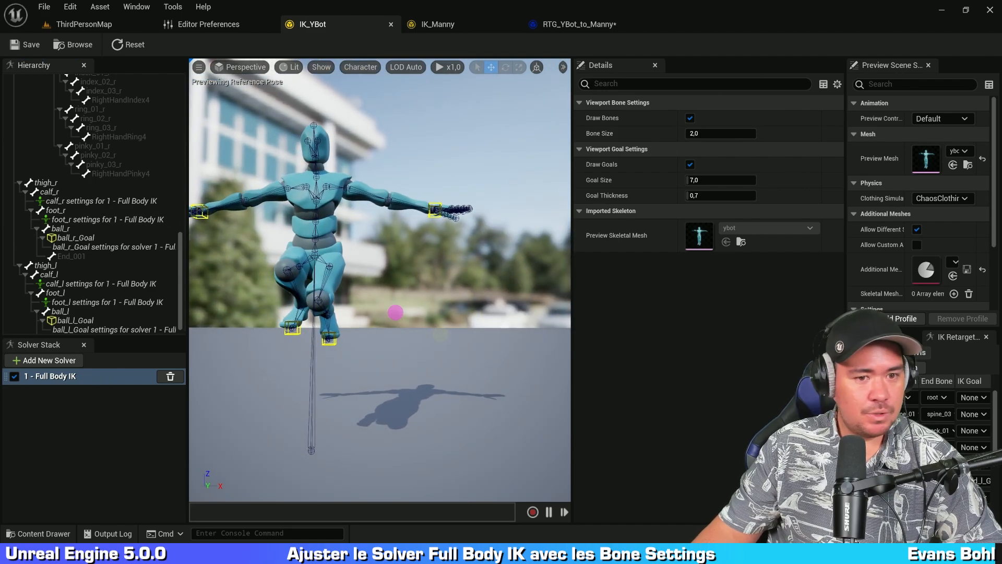
Close the IK_YBot rig and bring up the IK_Manny rig
mouse_move(395, 312)
left_mouse_down()
mouse_move(495, 294)
mouse_move(387, 287)
mouse_move(391, 299)
left_mouse_up()
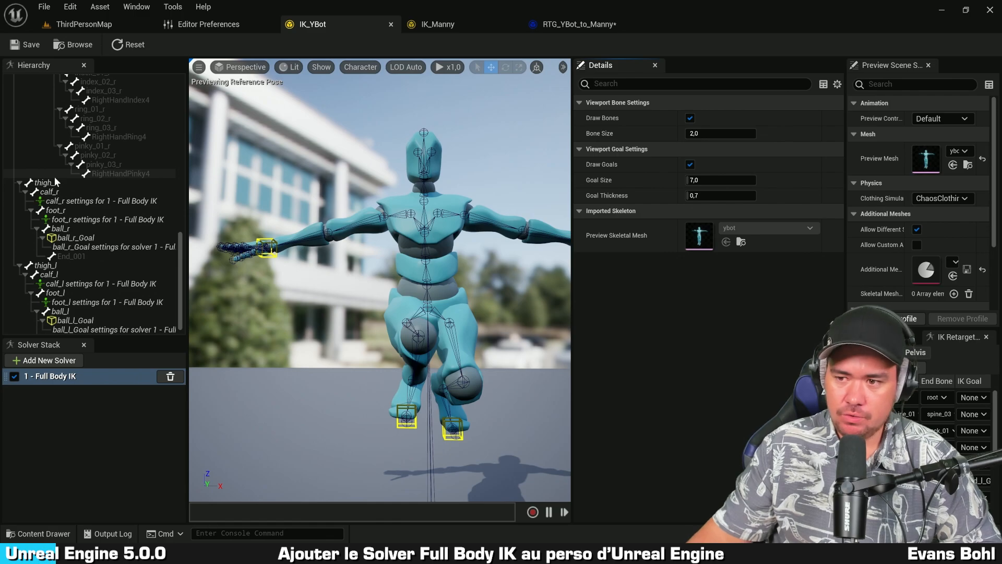
left_click(391, 24)
left_click(337, 24)
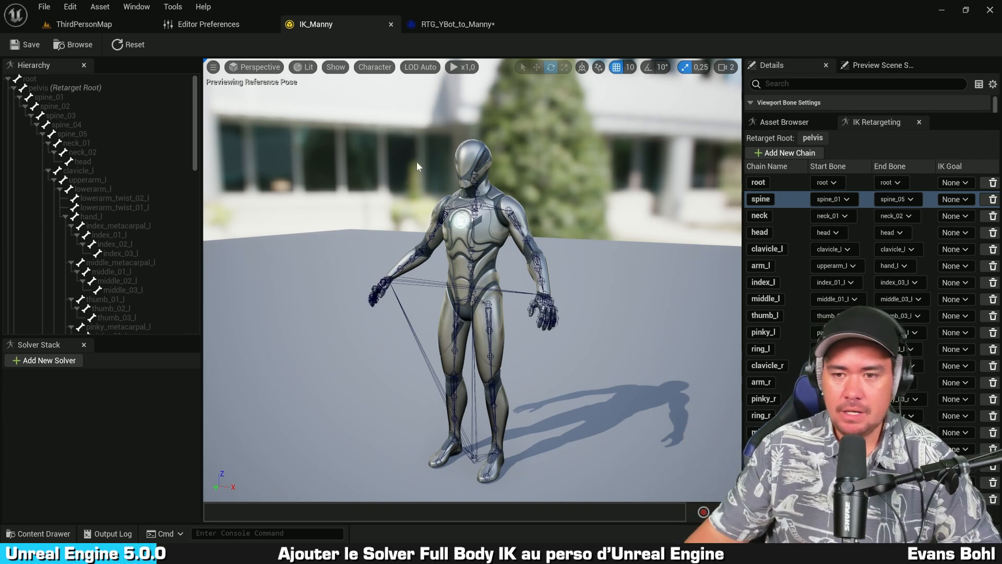
Add a Full Body IK solver to IK_Manny and set pelvis as its root bone
left_click_drag(744, 128, 675, 134)
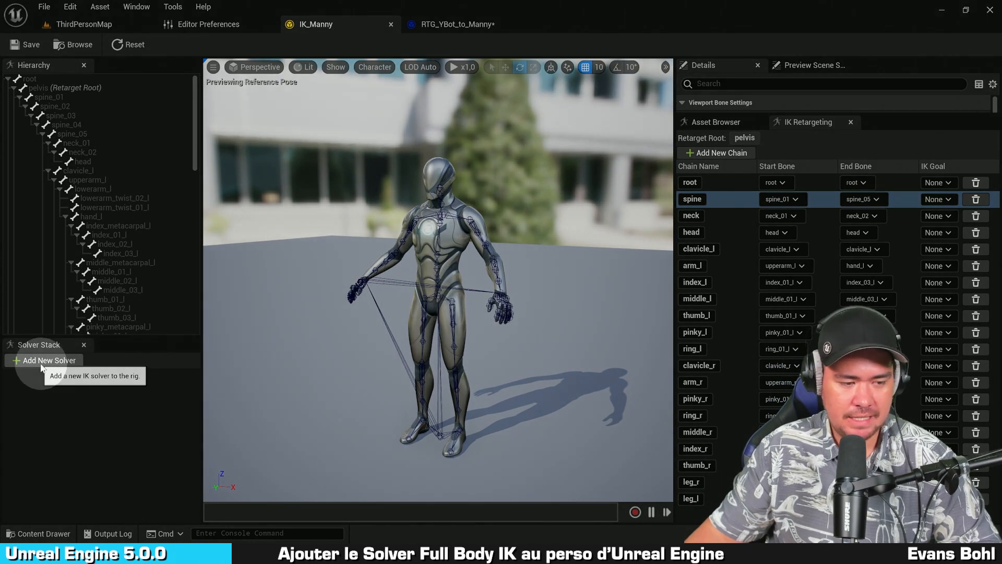
left_click(42, 365)
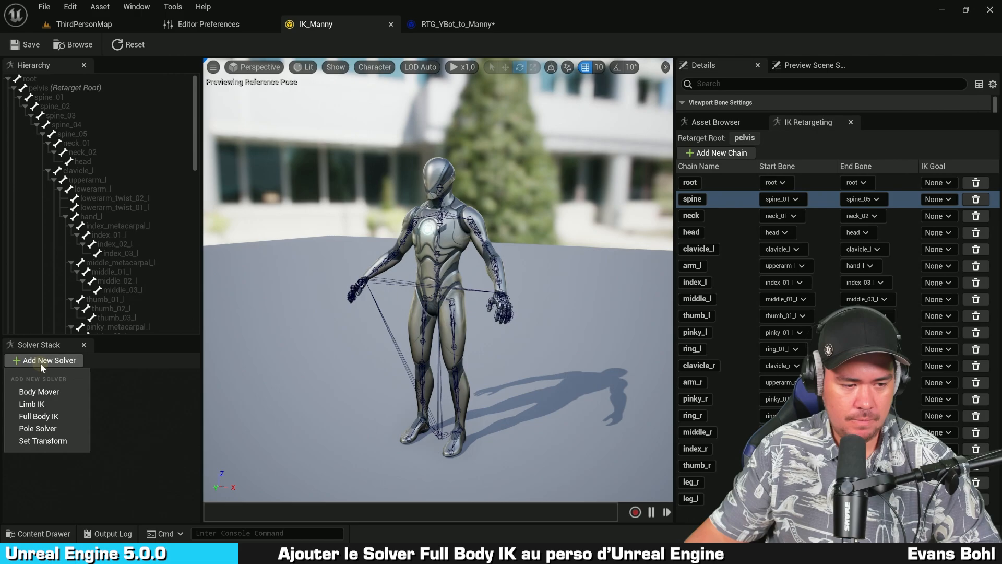
left_click(50, 417)
left_click(81, 376)
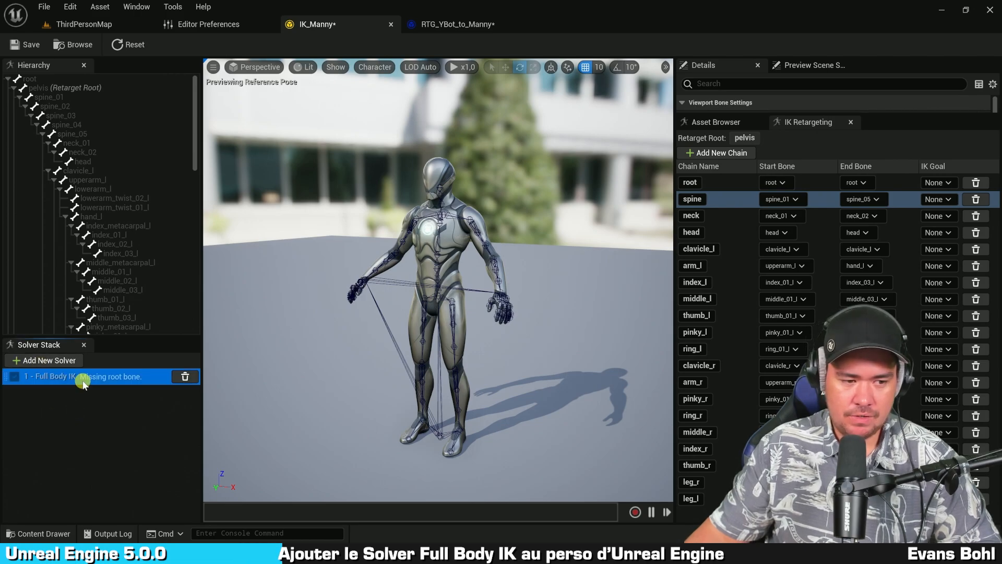
right_click(48, 87)
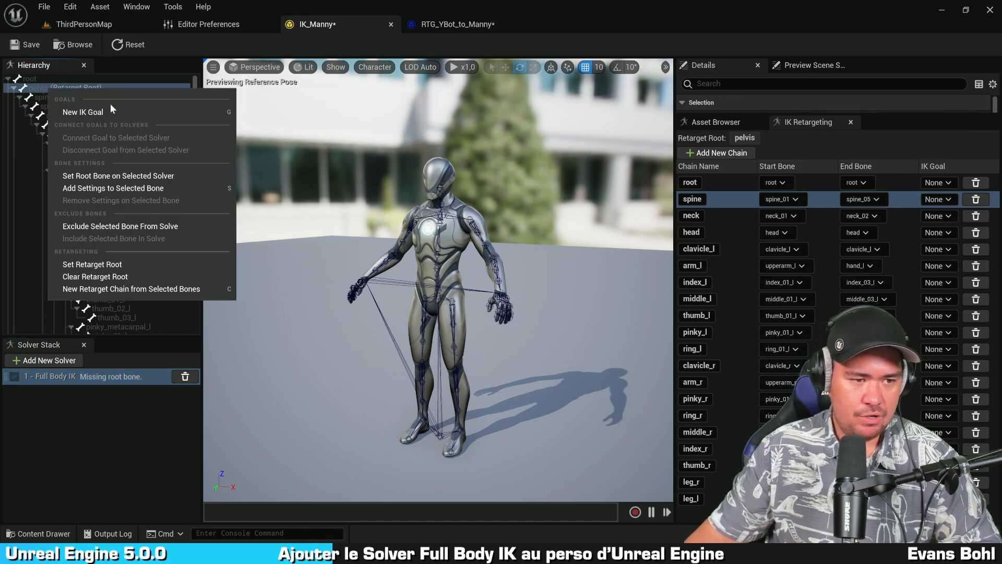
left_click(140, 177)
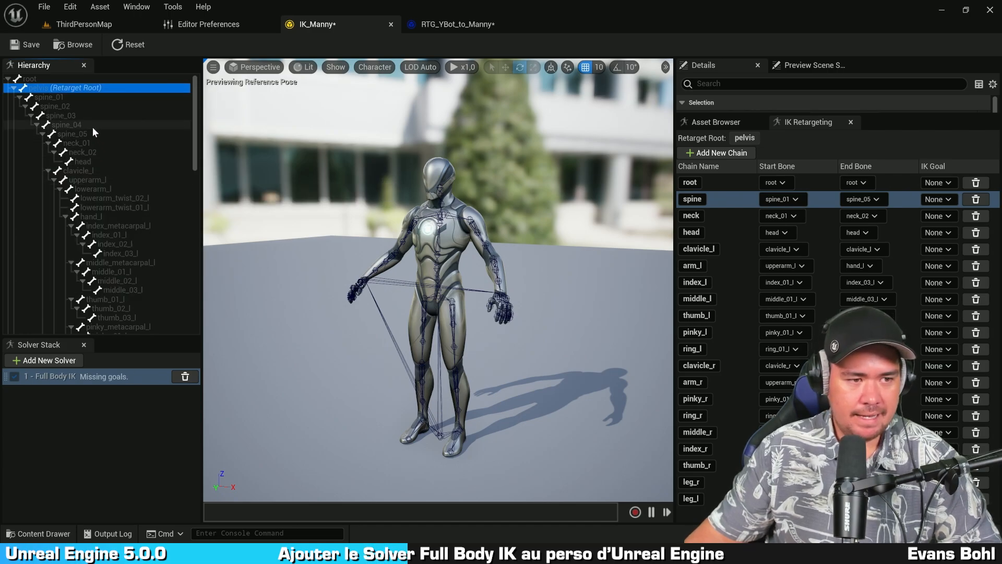
Create IK goals on Manny's hand_l and hand_r bones for the Full Body IK solver
scroll(111, 154, "down", 2)
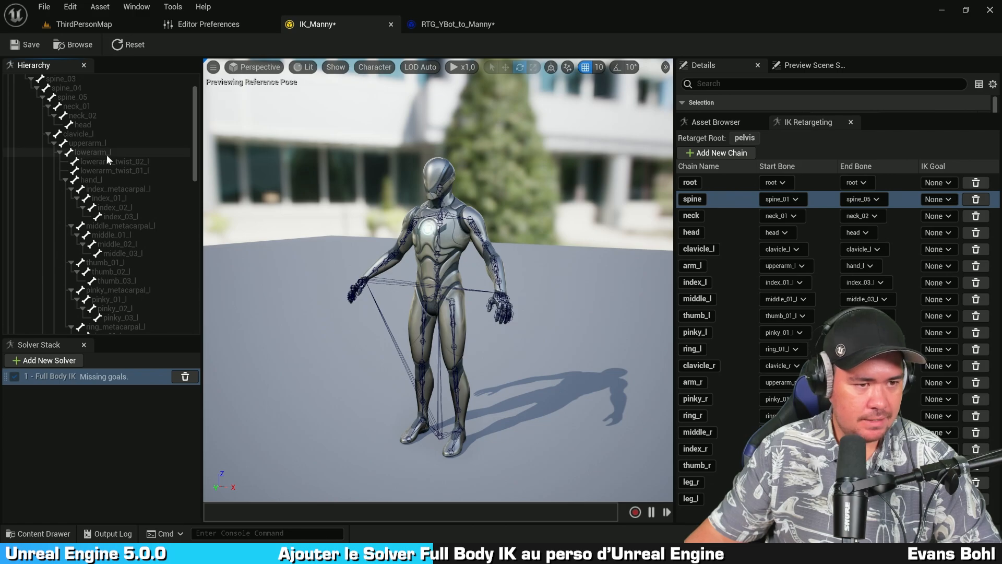
left_click(114, 180)
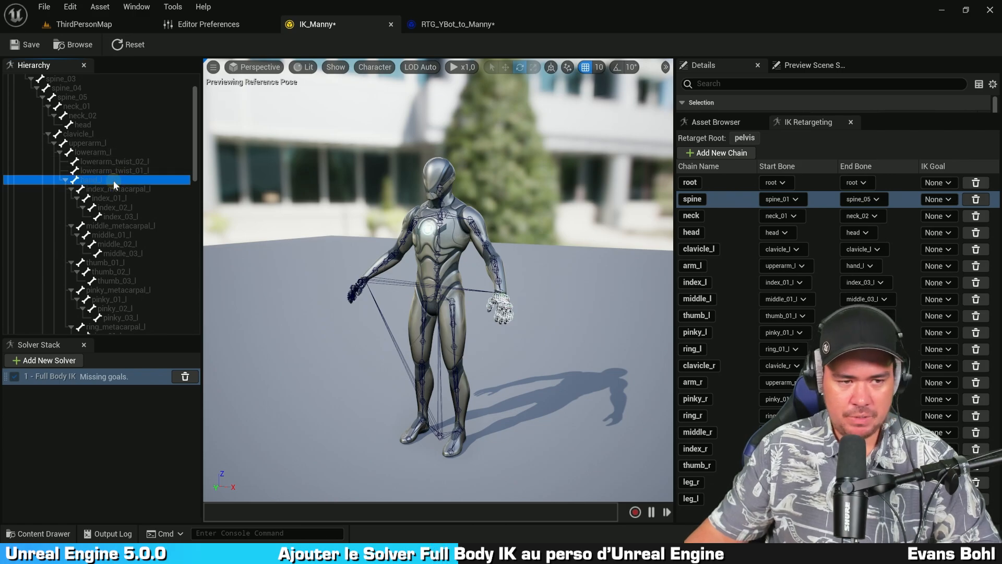
key("alt+g")
scroll(126, 174, "down", 11)
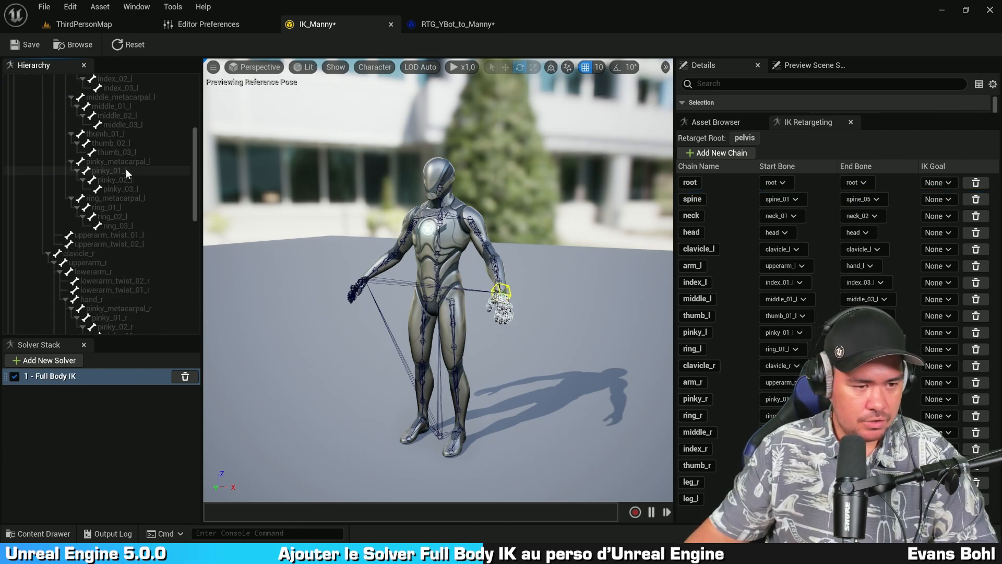
scroll(126, 168, "down", 1)
left_click(113, 225)
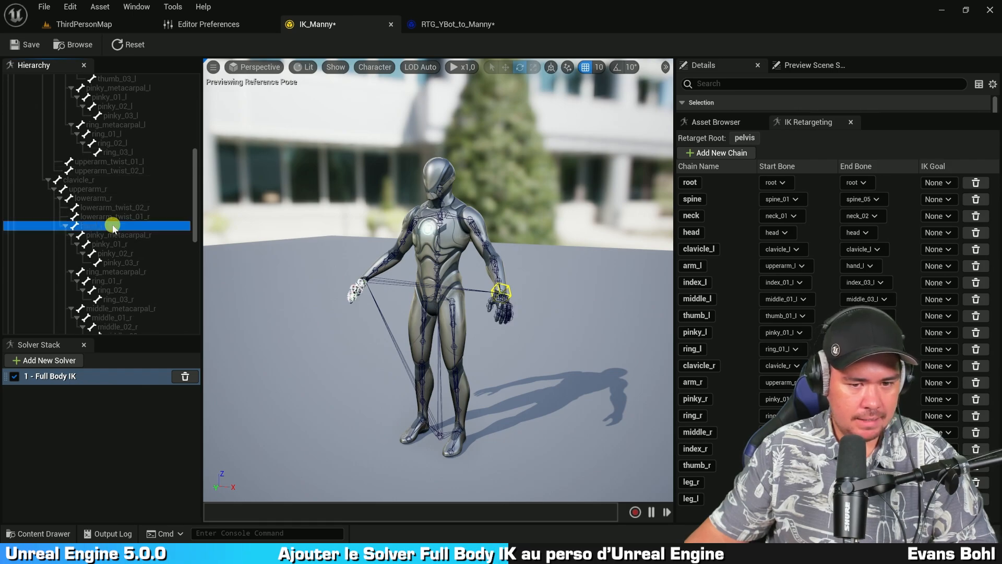
key("alt+g")
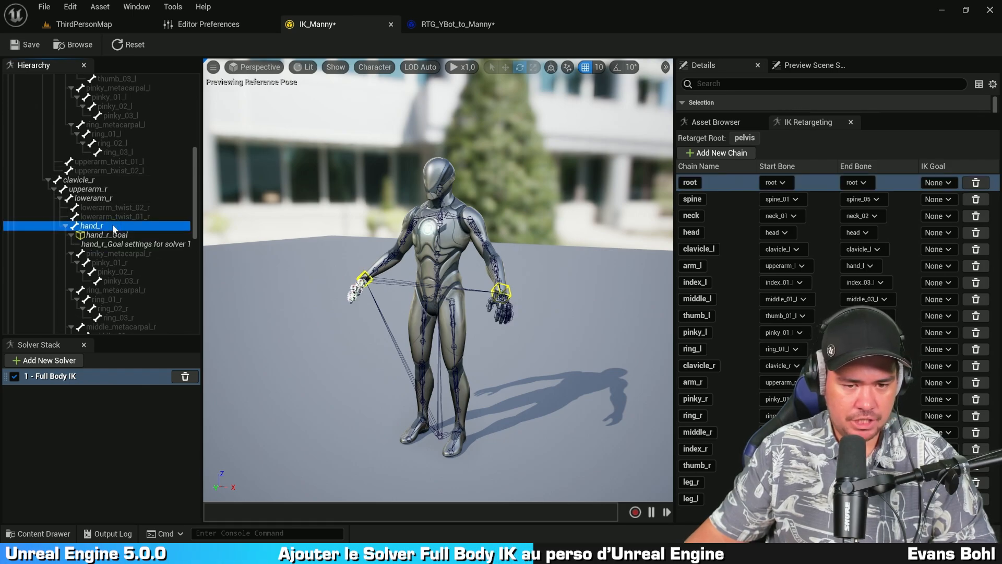
Create IK goals on Manny's ball_r and ball_l bones for the Full Body IK solver
scroll(124, 207, "down", 6)
scroll(125, 208, "down", 4)
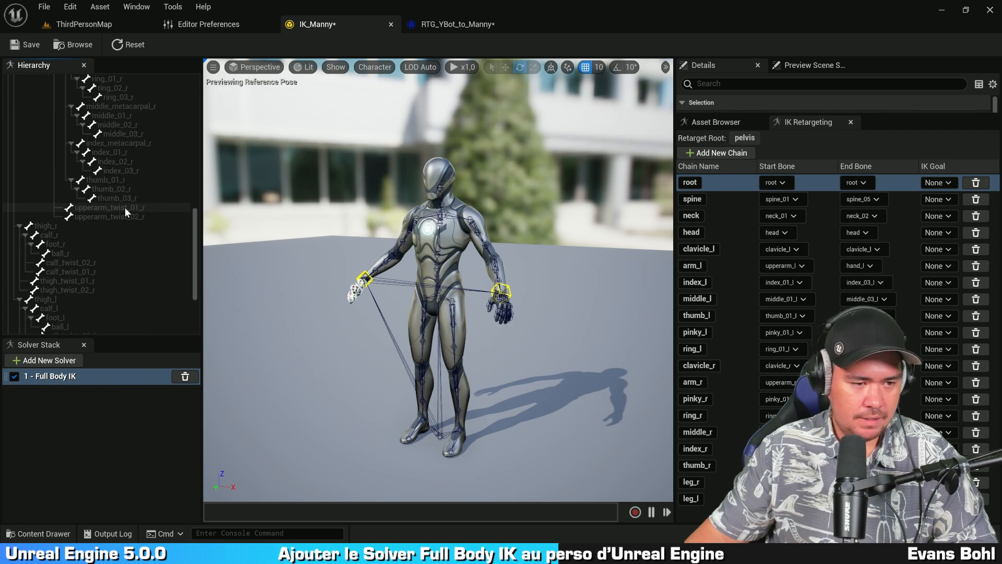
scroll(125, 207, "down", 3)
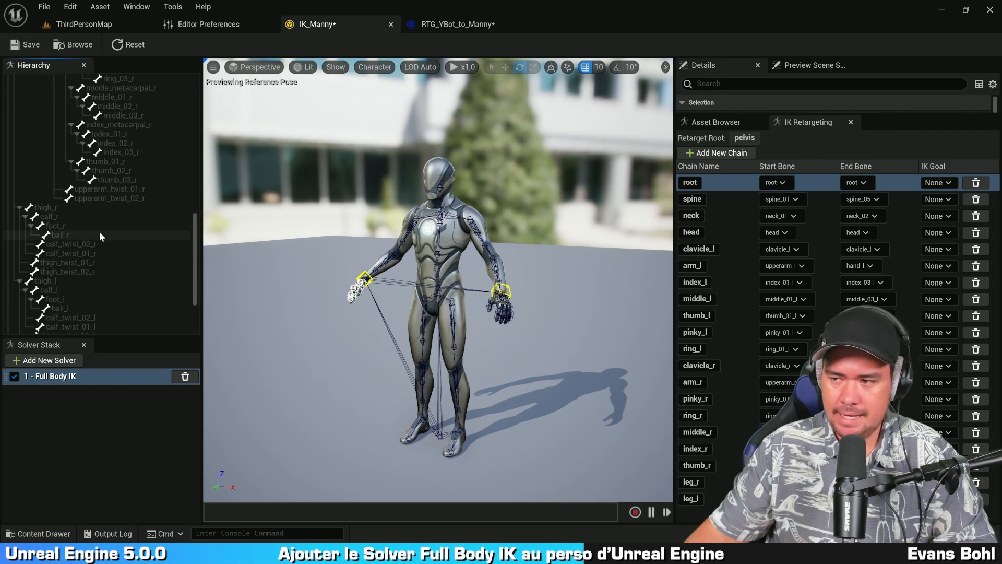
left_click(99, 234)
key("alt+g")
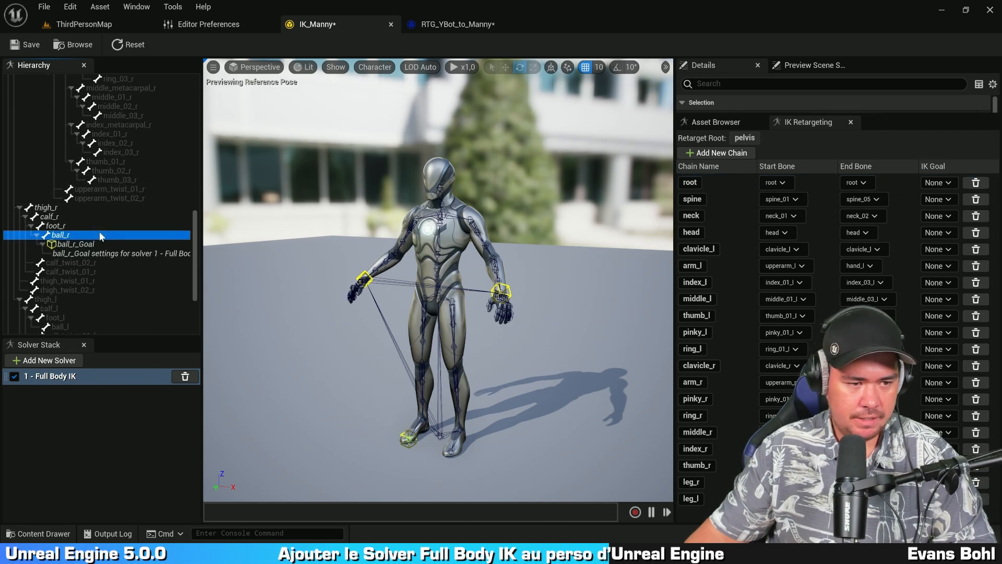
scroll(99, 232, "down", 6)
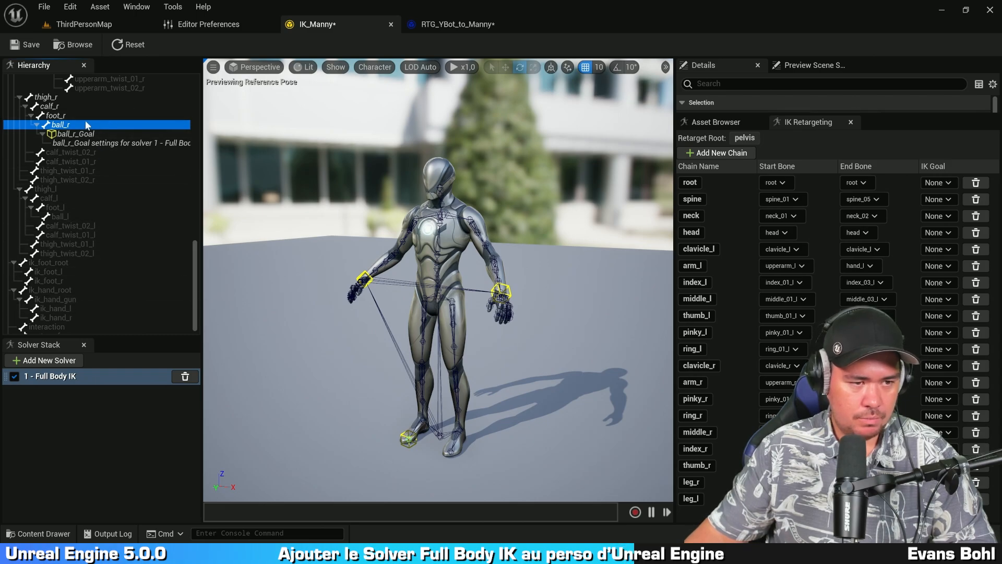
left_click(72, 216)
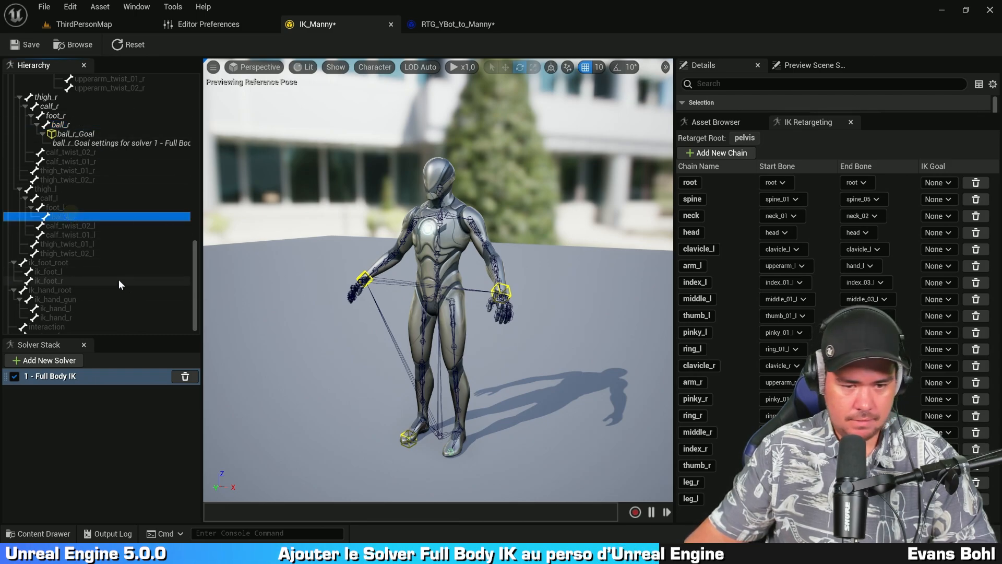
key("alt+g")
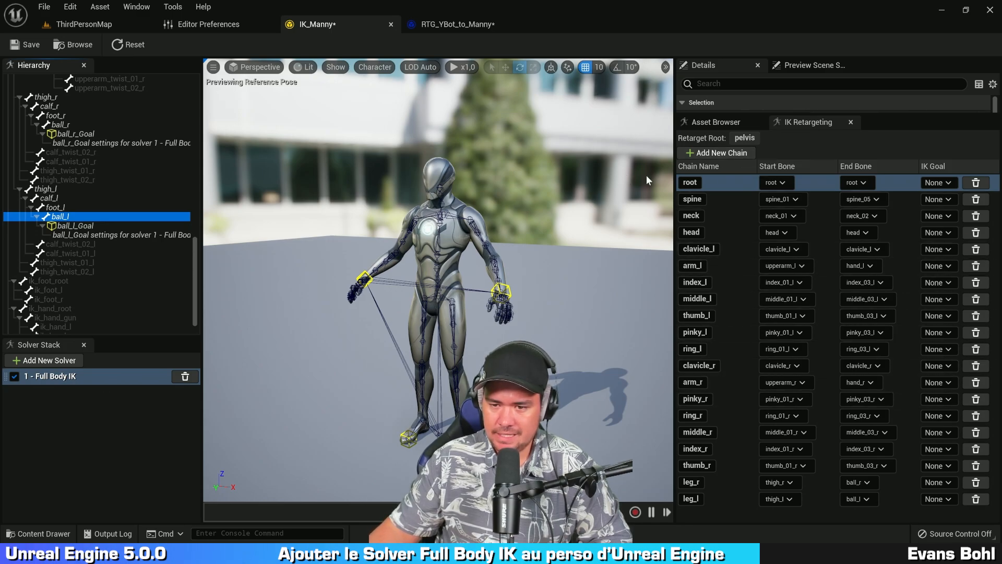
Assign hand_l_Goal to the arm_l retarget chain and hand_r_Goal to the arm_r chain
left_click(738, 267)
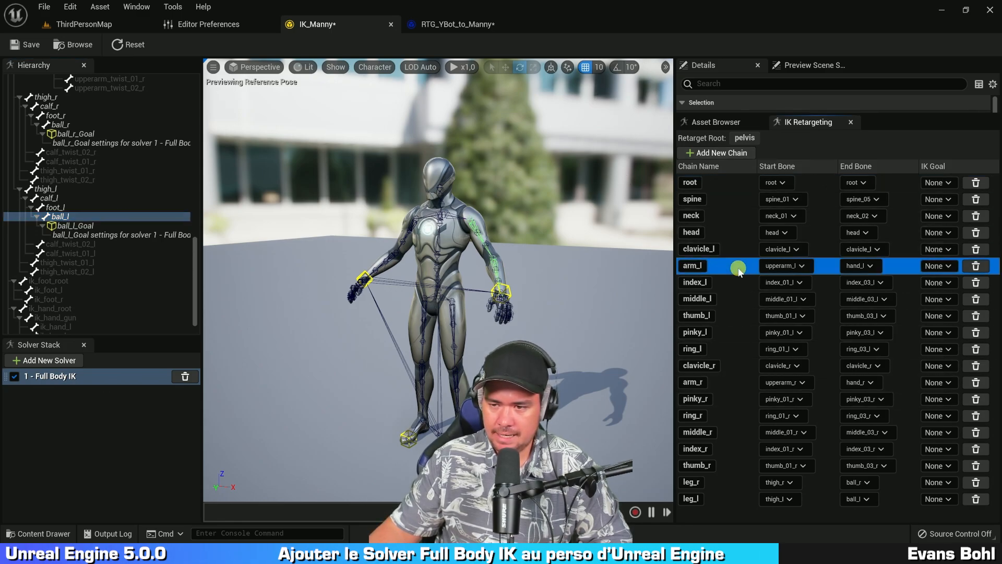
left_click(938, 267)
left_click(946, 304)
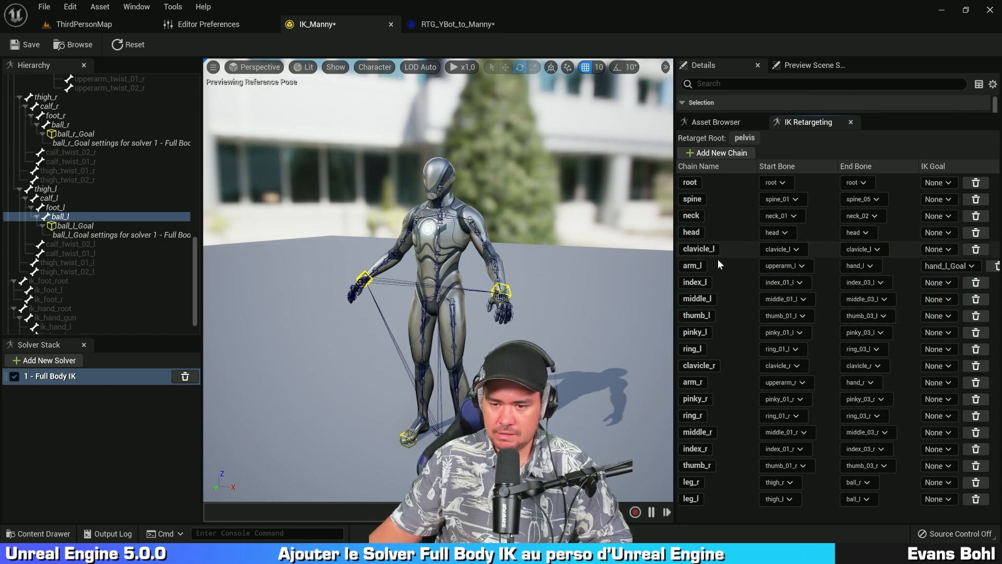
left_click(725, 382)
left_click(940, 382)
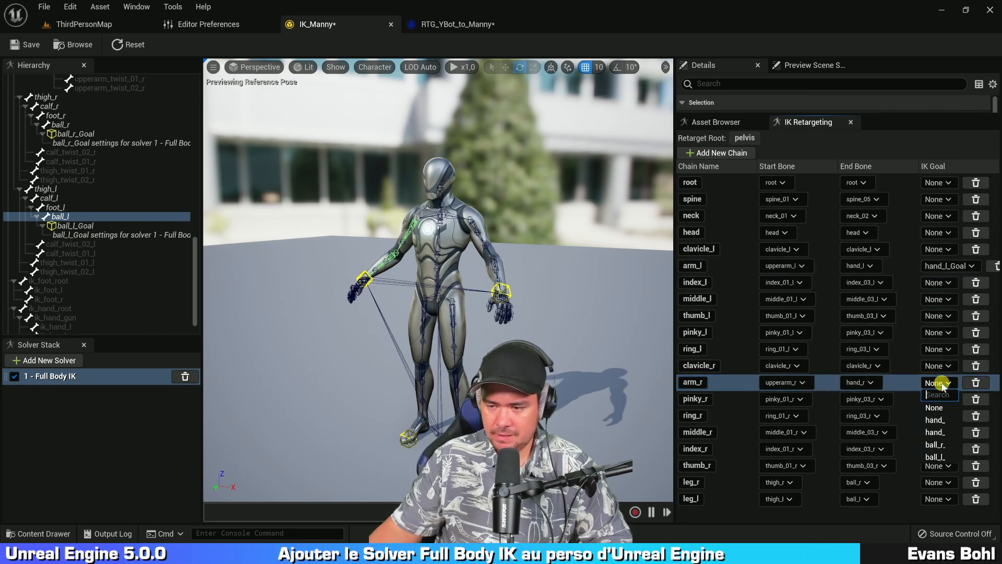
left_click(948, 435)
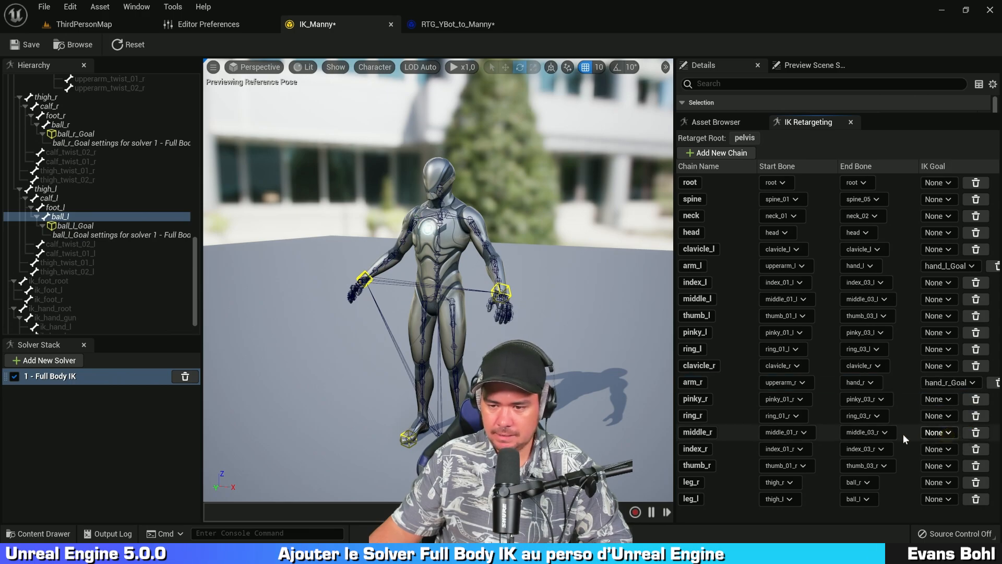
Assign ball_r_Goal to the leg_r retarget chain and ball_l_Goal to the leg_l chain
left_click(731, 479)
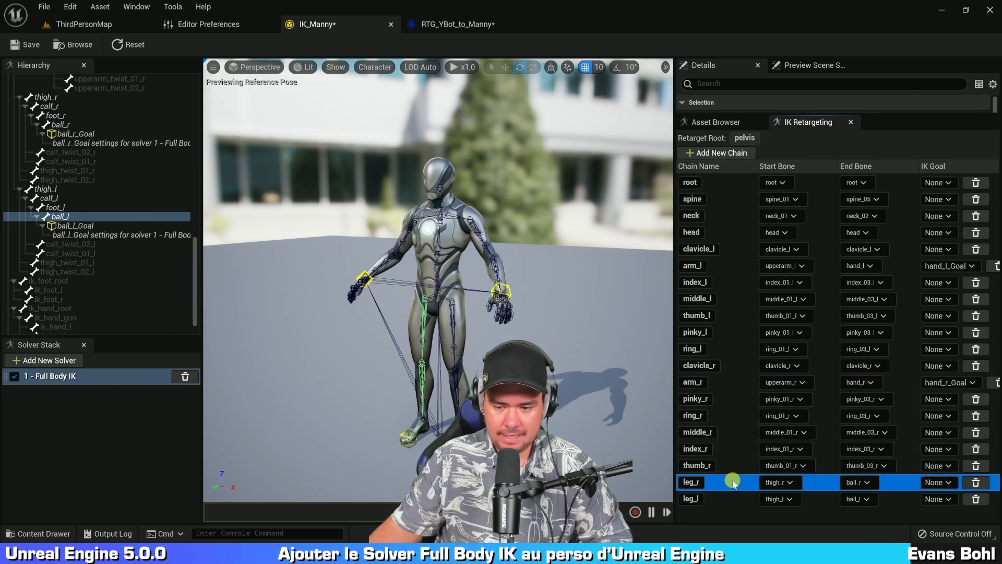
left_click(940, 482)
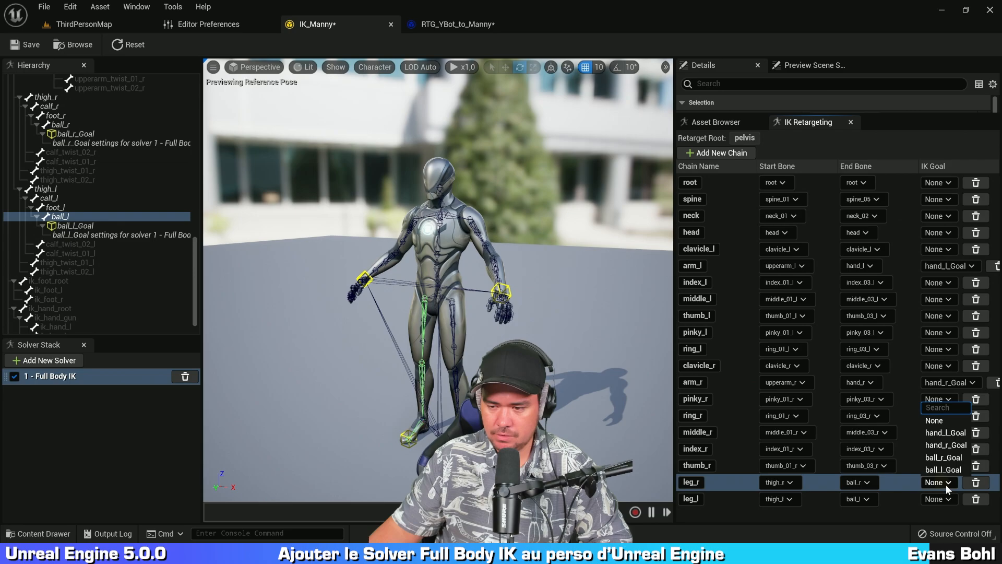
left_click(944, 457)
left_click(890, 500)
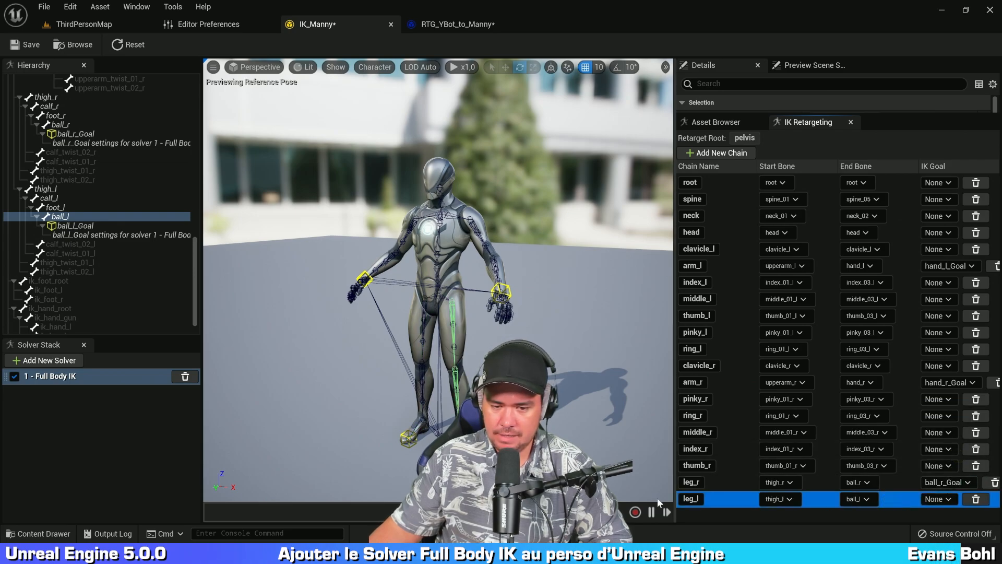
left_click(938, 499)
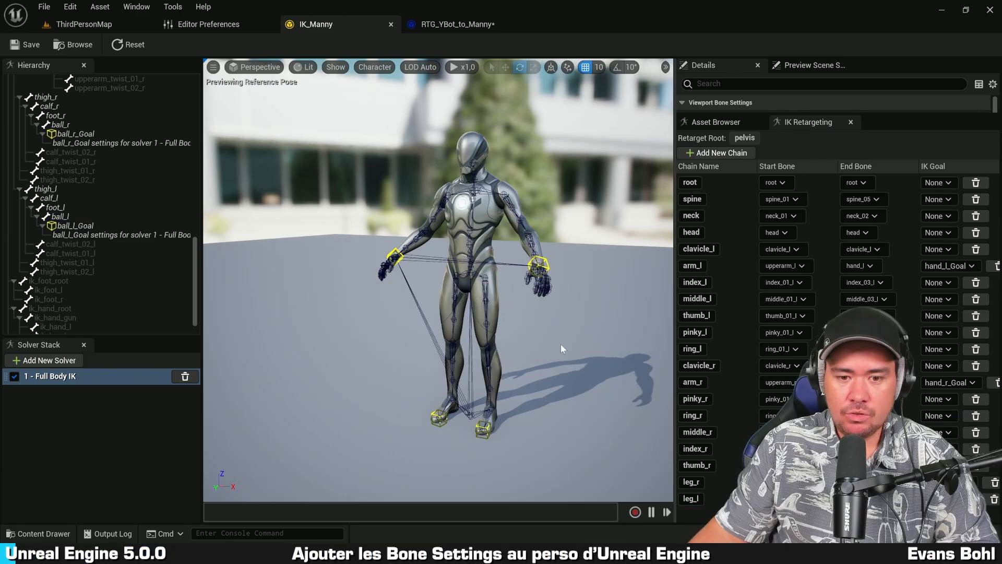
Try moving ball_l_Goal to test how the solver deforms Manny's left leg
right_click_drag(561, 344, 562, 361)
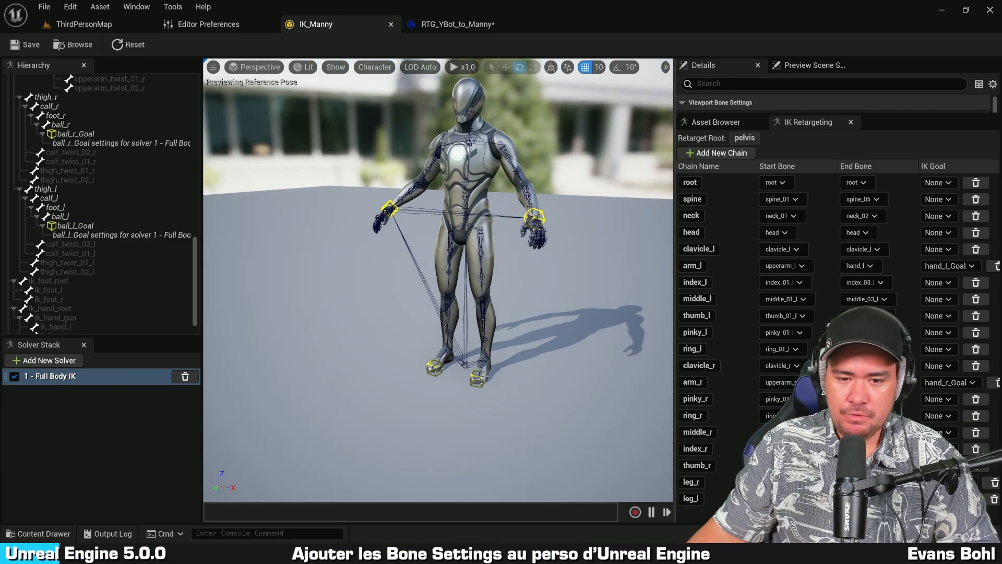
left_click(476, 376)
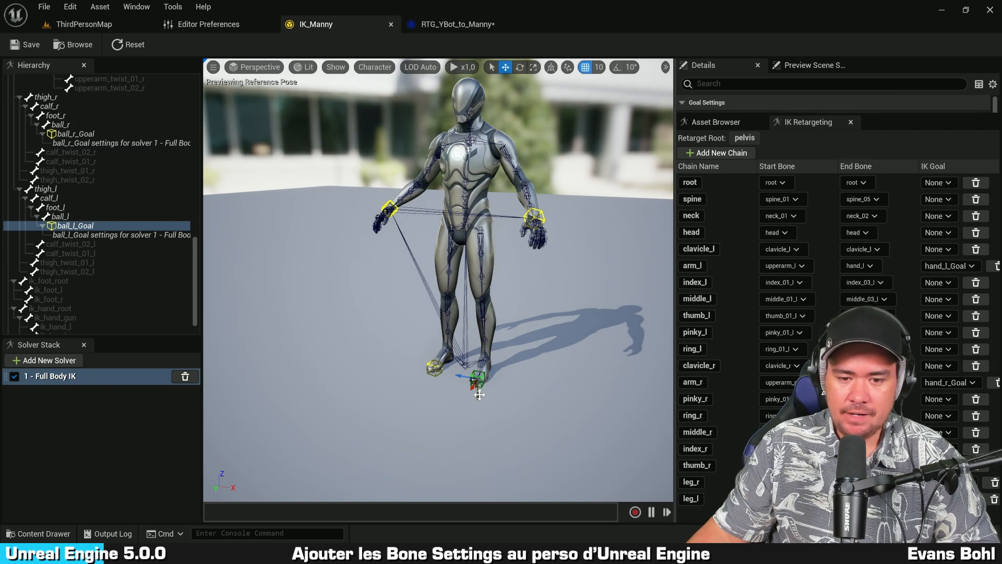
left_click_drag(478, 393, 499, 397)
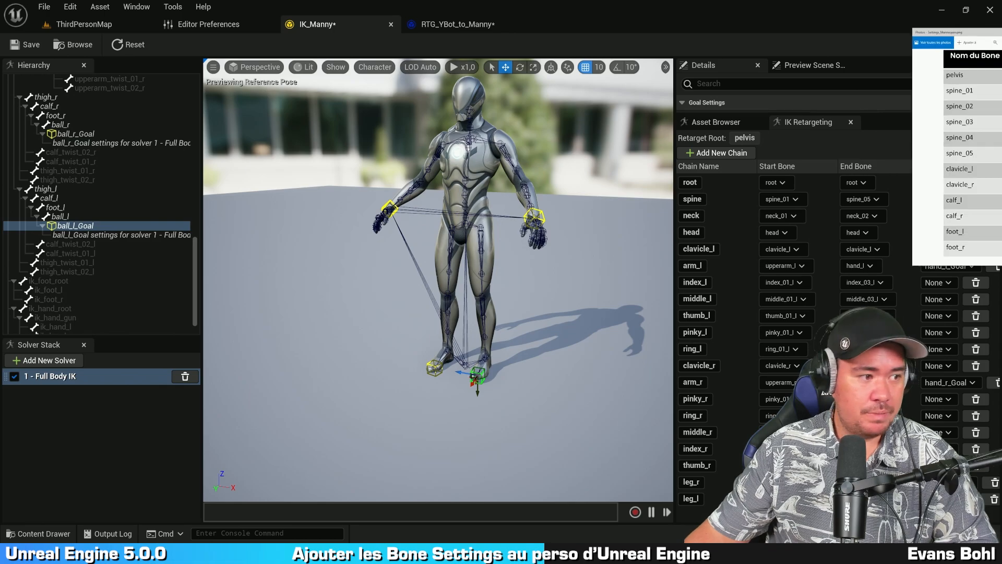
Bring the image listing the settings for Manny's bones into view and check the rig against it
left_click_drag(1001, 33, 322, 39)
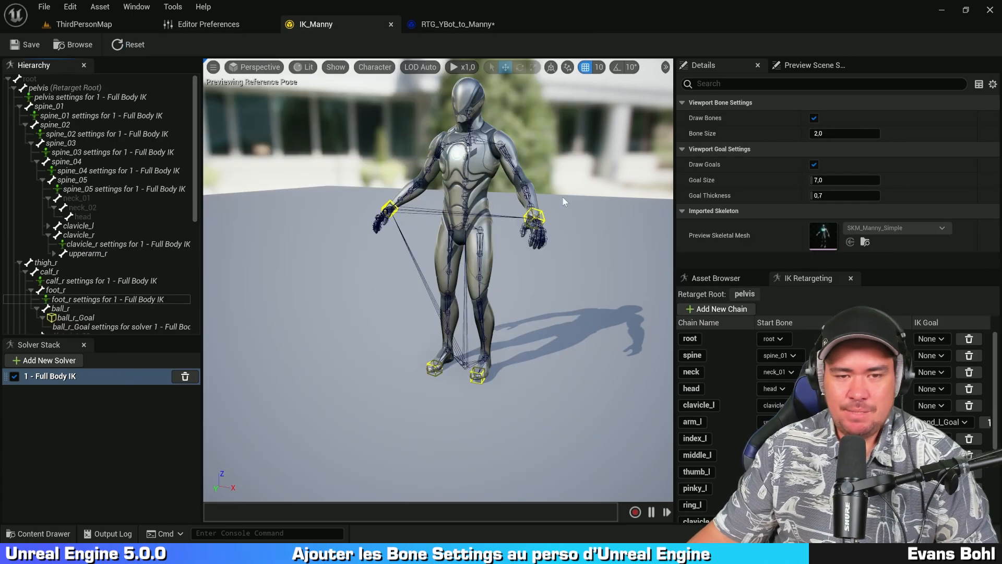
right_click_drag(562, 196, 551, 157)
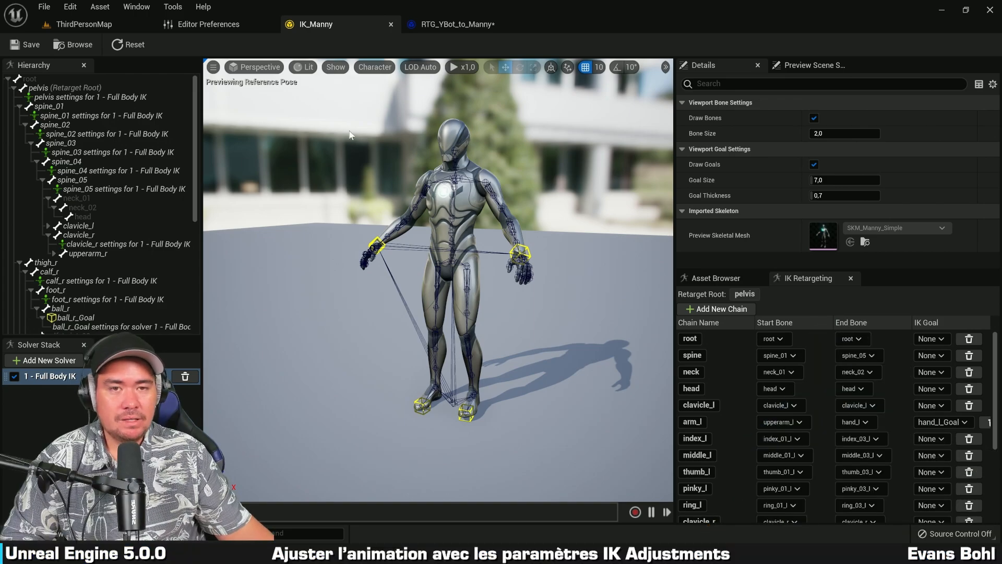
left_click(347, 134)
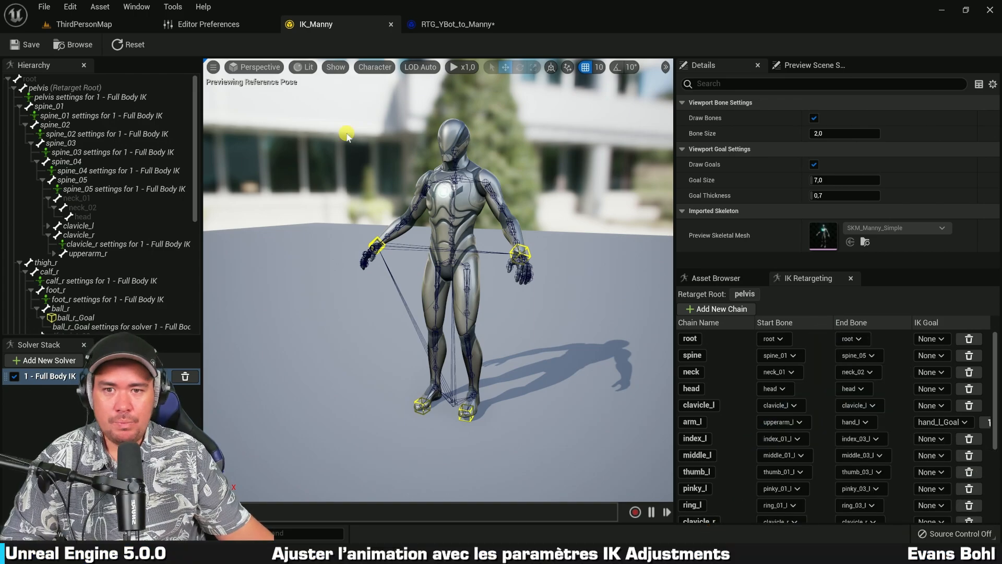
Switch to the RTG_YBot_to_Manny retargeter and compare the crossed-leg dance pose on YBot and Manny
left_click(454, 24)
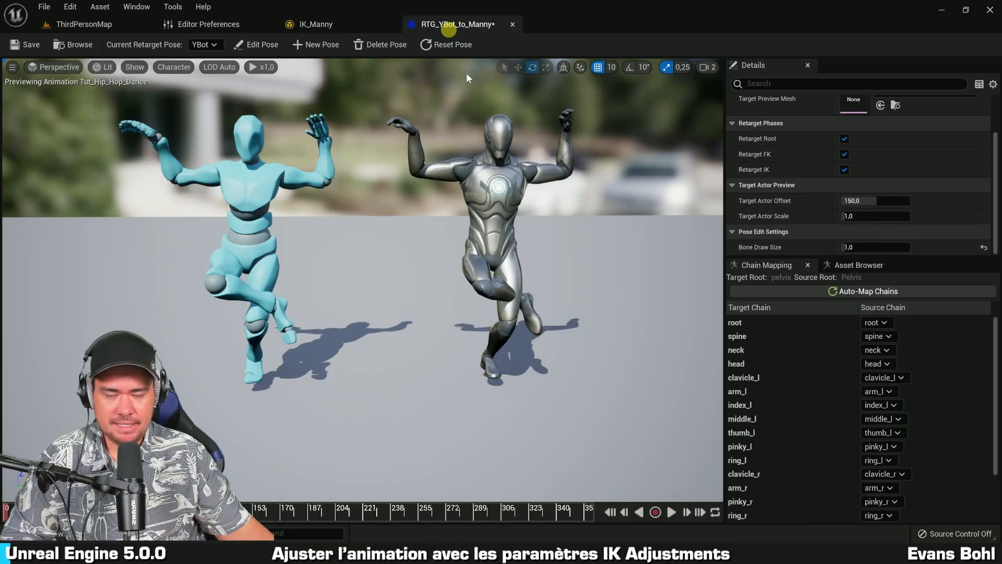
left_click(602, 207)
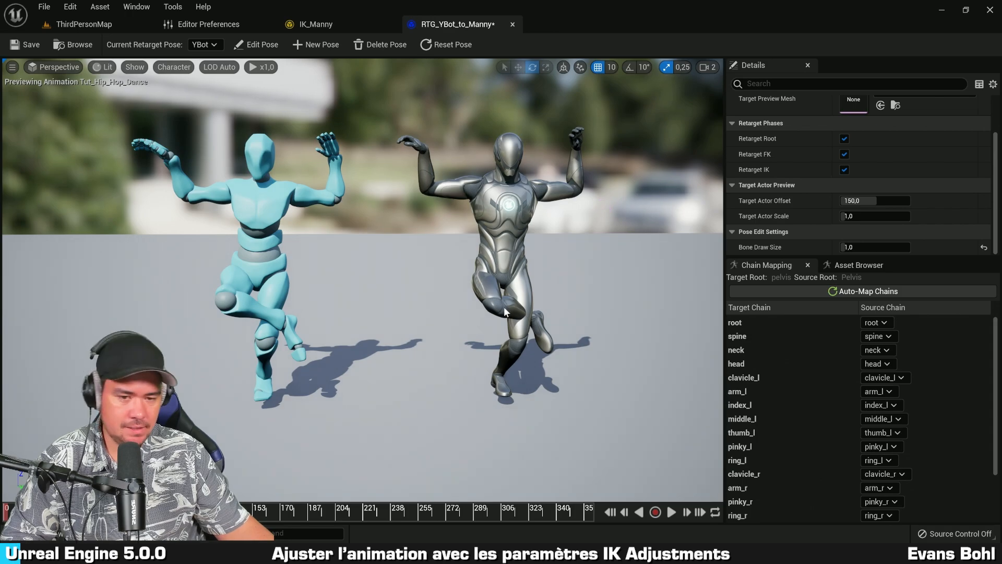
mouse_move(583, 269)
right_mouse_down()
mouse_move(619, 271)
mouse_move(592, 270)
right_mouse_up()
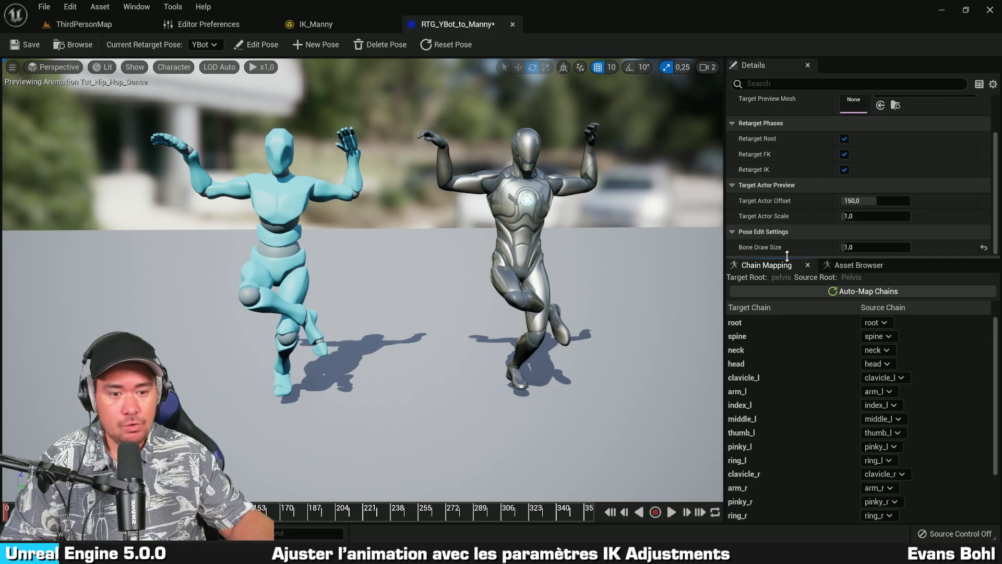
Check the leg_r, leg_l, clavicle_l and arm_l entries in the chain mapping against the goals on the IK_Manny rig
left_click_drag(787, 256, 805, 151)
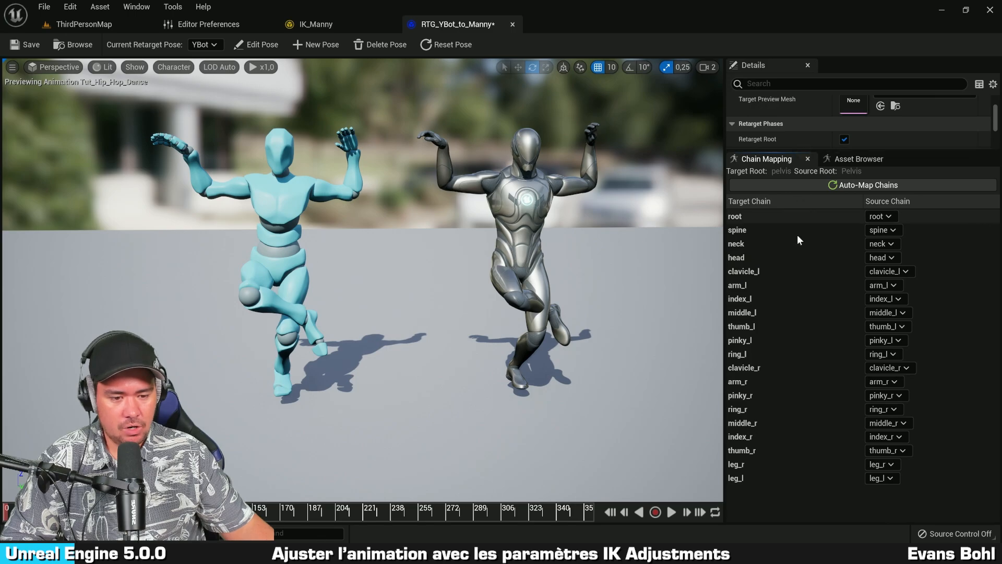
left_click(758, 464)
left_click(750, 477)
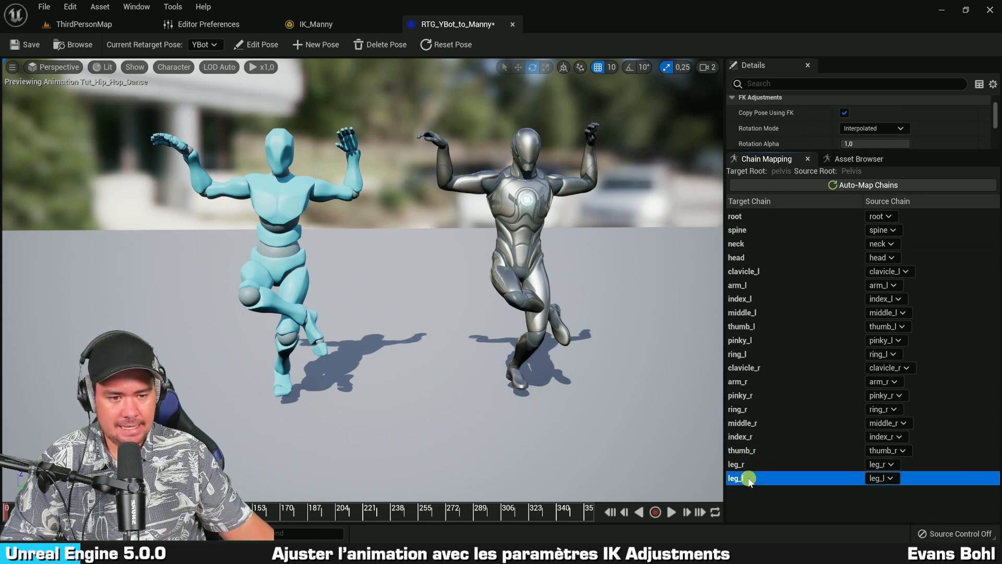
left_click(761, 274)
left_click(756, 284)
left_click(342, 26)
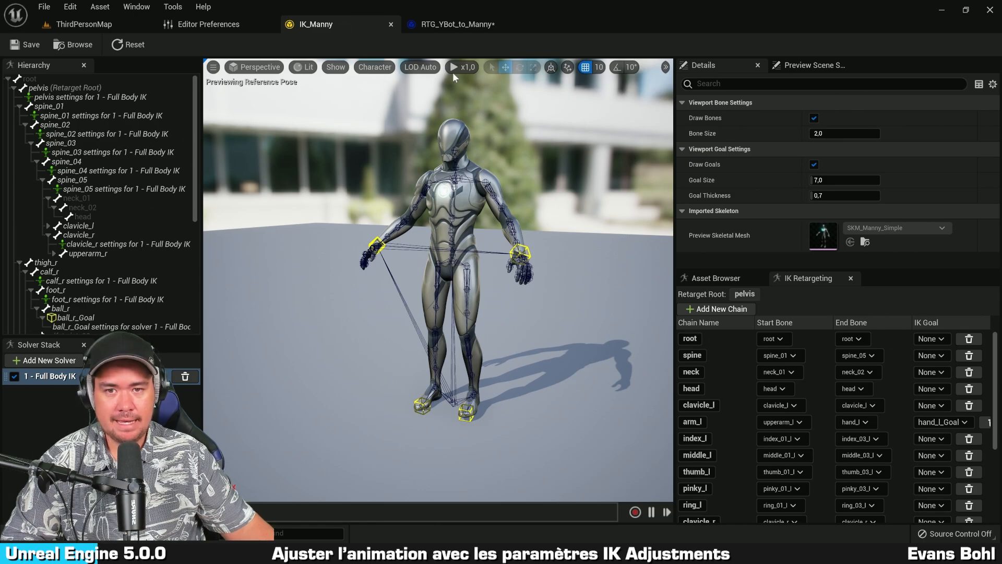
left_click(462, 26)
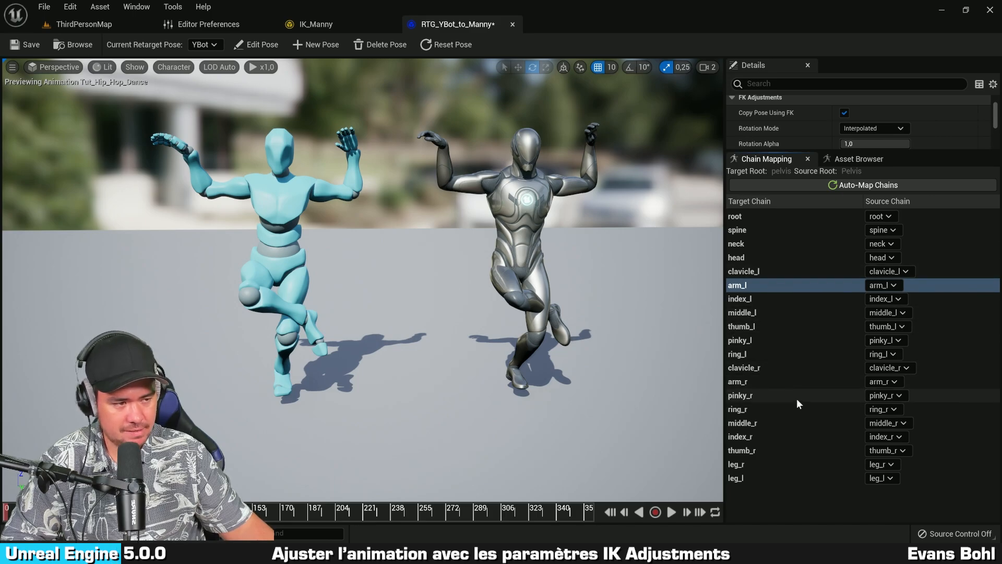
Show the leg_r chain's full settings and collapse the FK Adjustments so the IK Adjustments are in focus
left_click(768, 464)
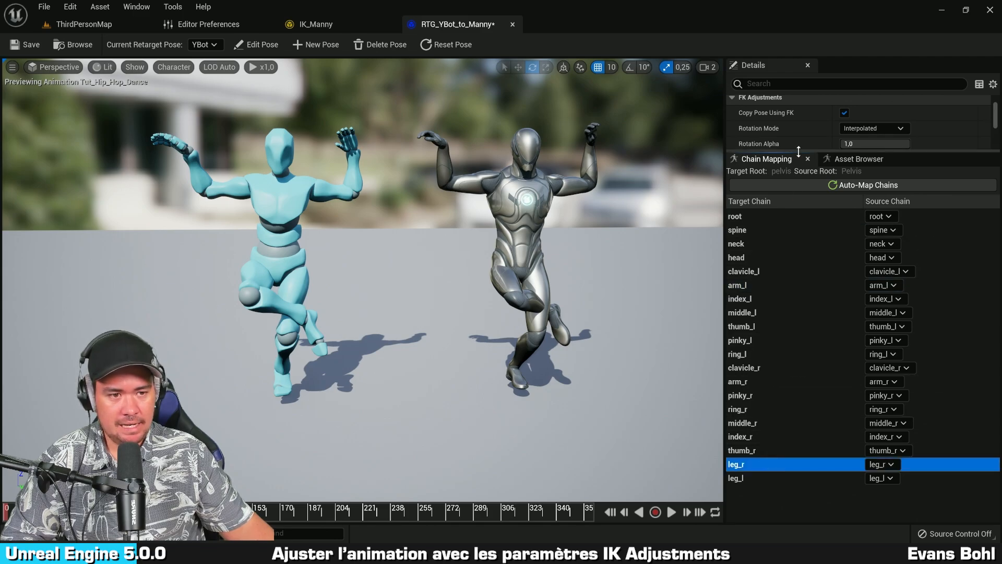
left_click_drag(786, 151, 790, 389)
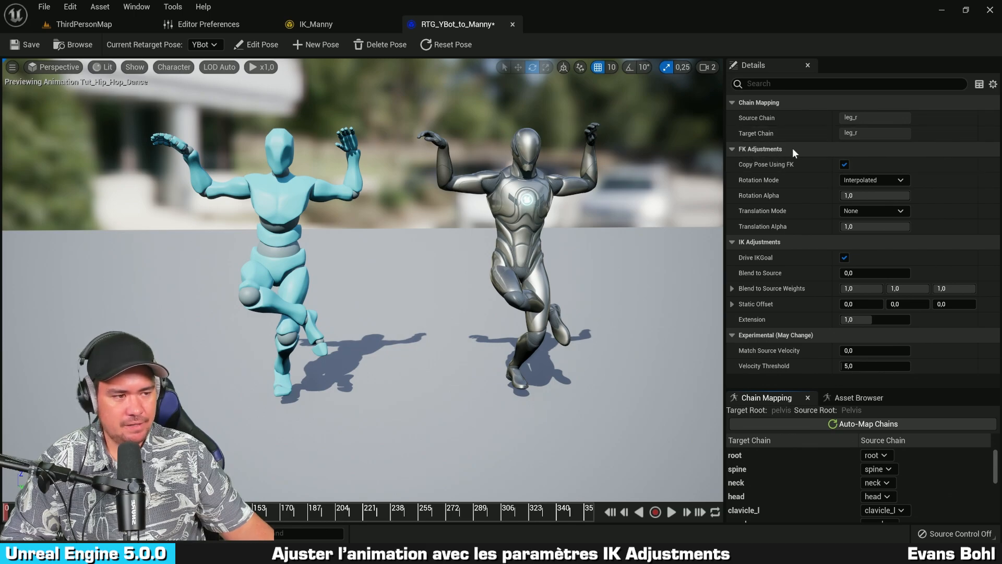
left_click(731, 150)
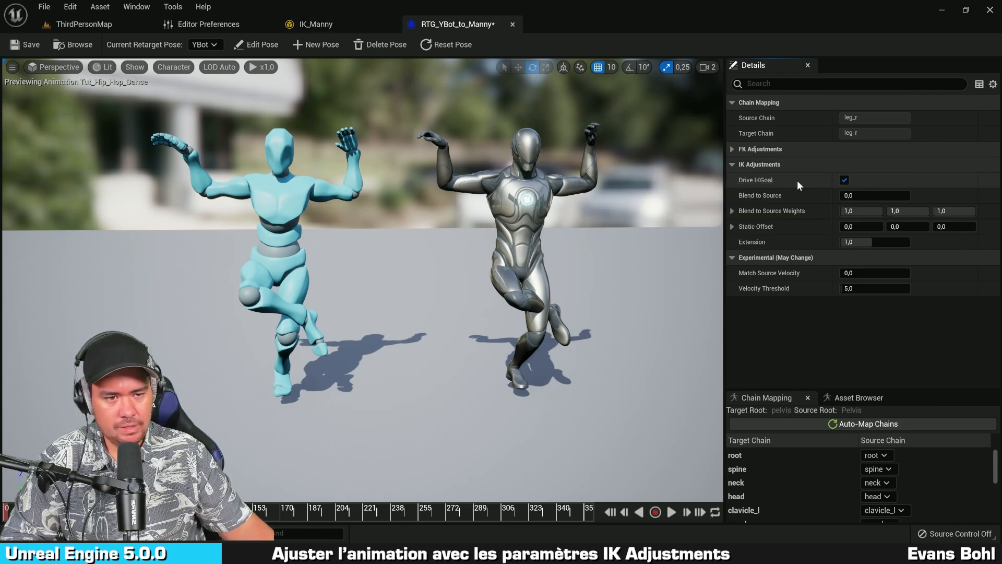
Toggle Drive IKGoal off and on for the leg_r chain to compare Manny's leg pose, leaving it enabled
left_click(844, 180)
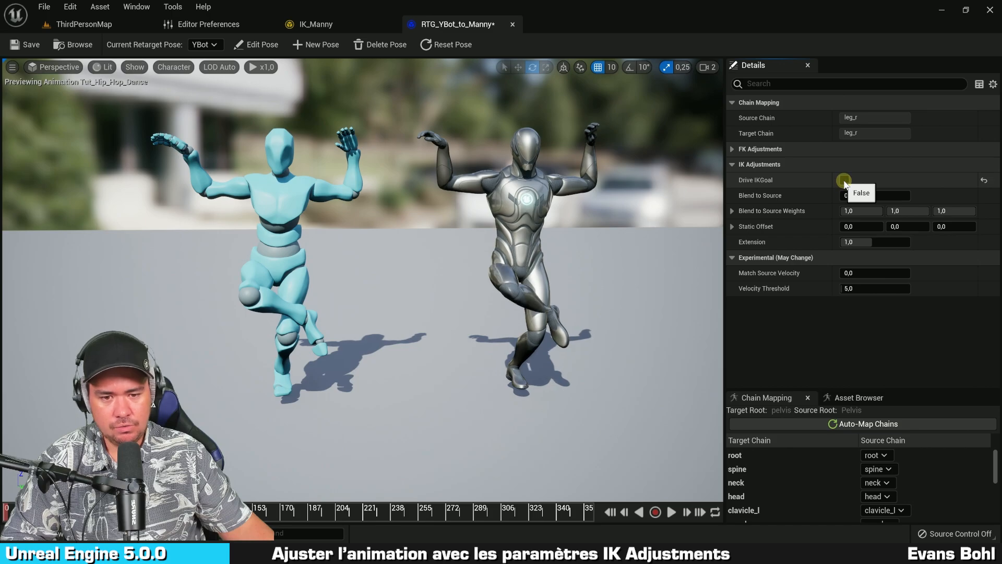
left_click(844, 181)
left_click(844, 180)
left_click(844, 180)
left_click(844, 180)
left_click(844, 181)
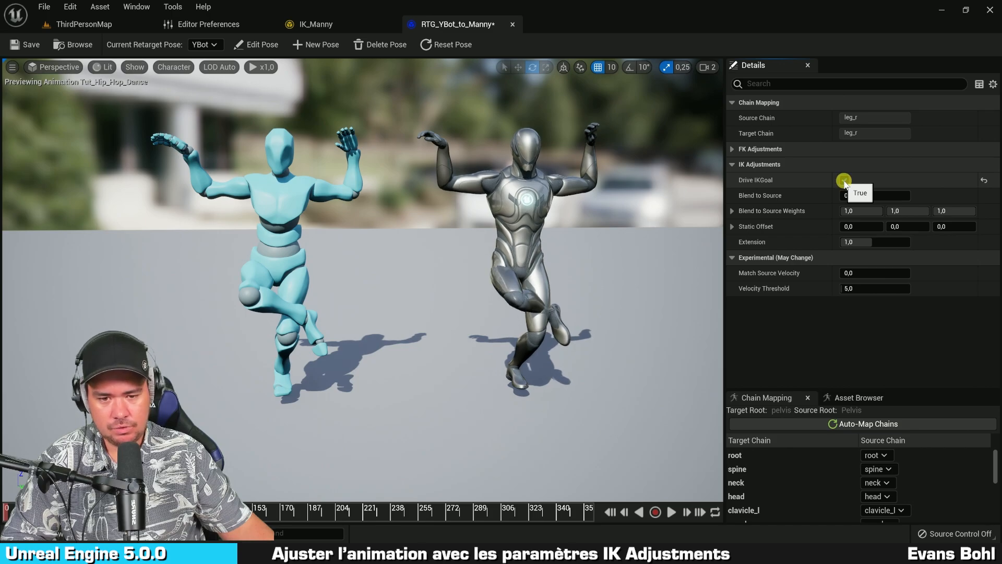
left_click(844, 181)
left_click(844, 181)
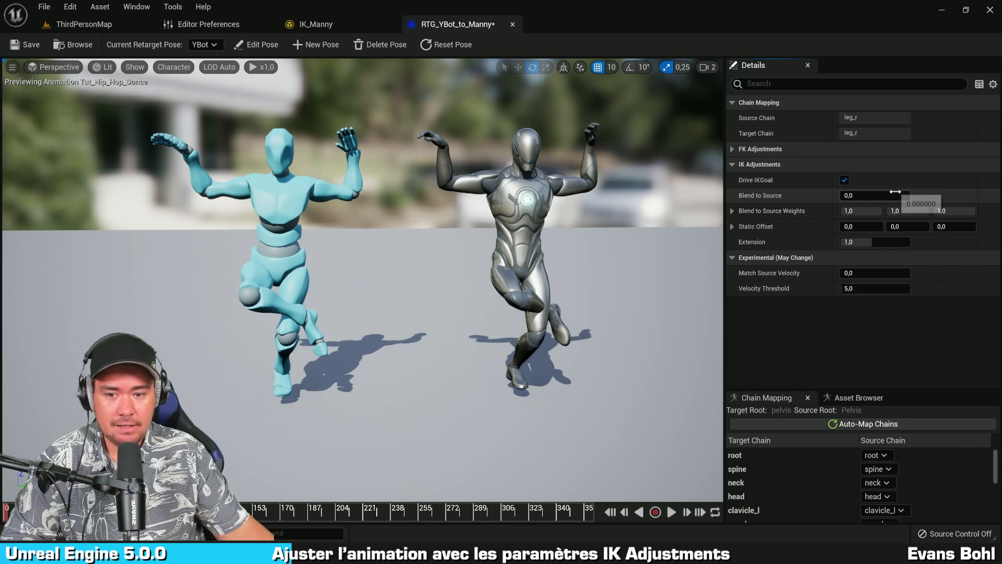
Try a Blend to Source of 1.0 on the leg_r chain, restore it to 0.0 and inspect the per-axis blend weights
left_click_drag(856, 195, 992, 191)
mouse_move(1000, 198)
left_mouse_down()
mouse_move(794, 210)
mouse_move(988, 201)
left_mouse_up()
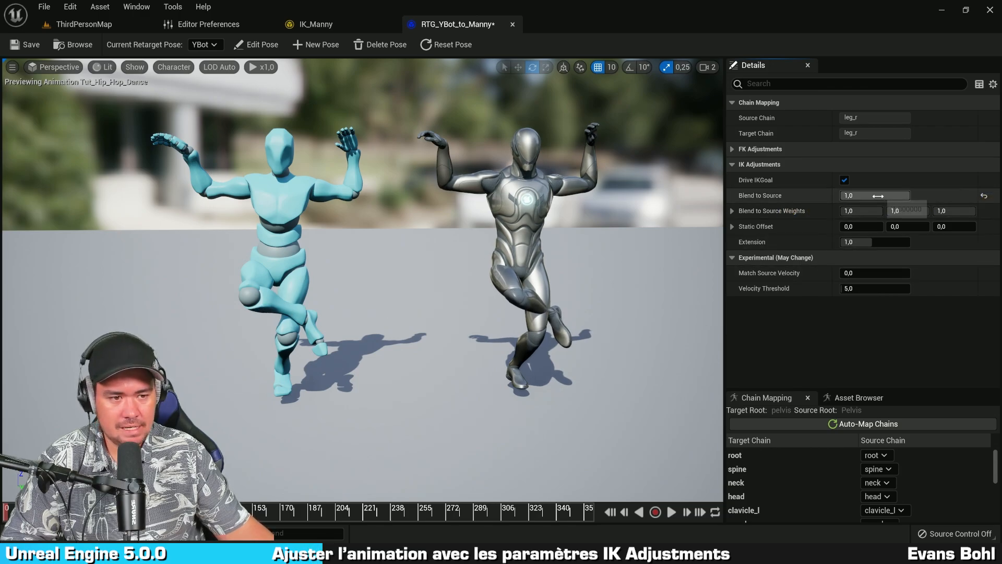
left_click_drag(809, 199, 685, 210)
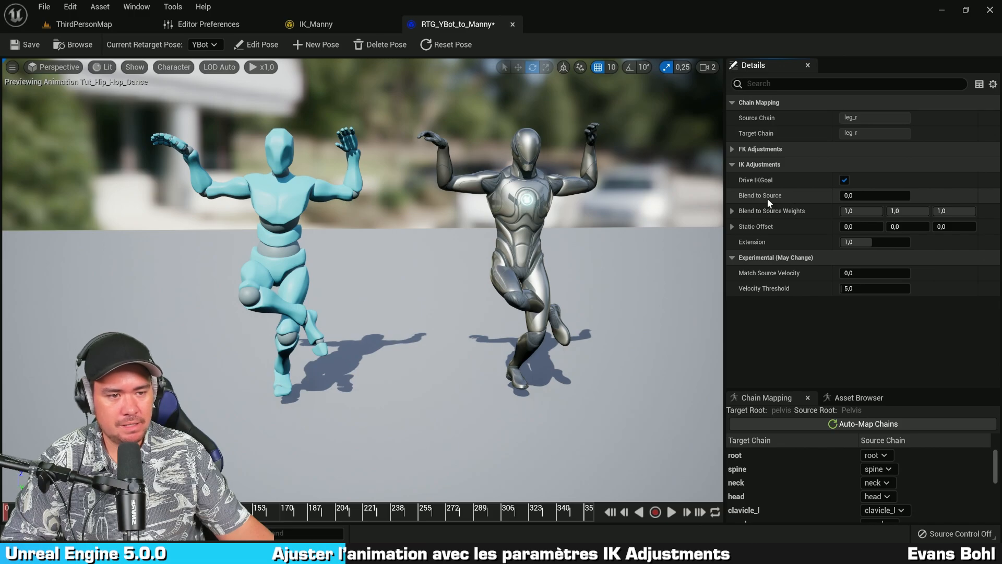
left_click(733, 211)
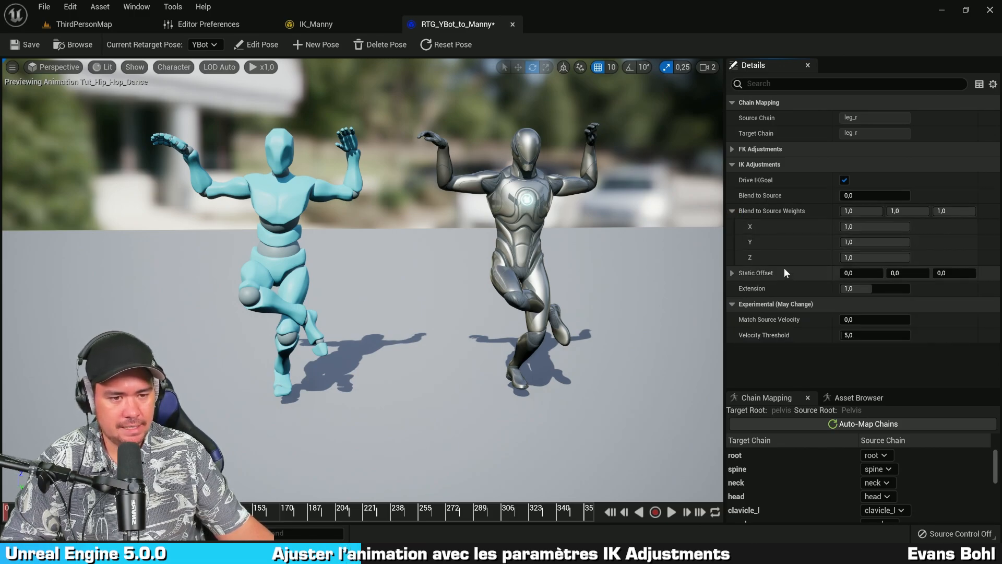
left_click(733, 211)
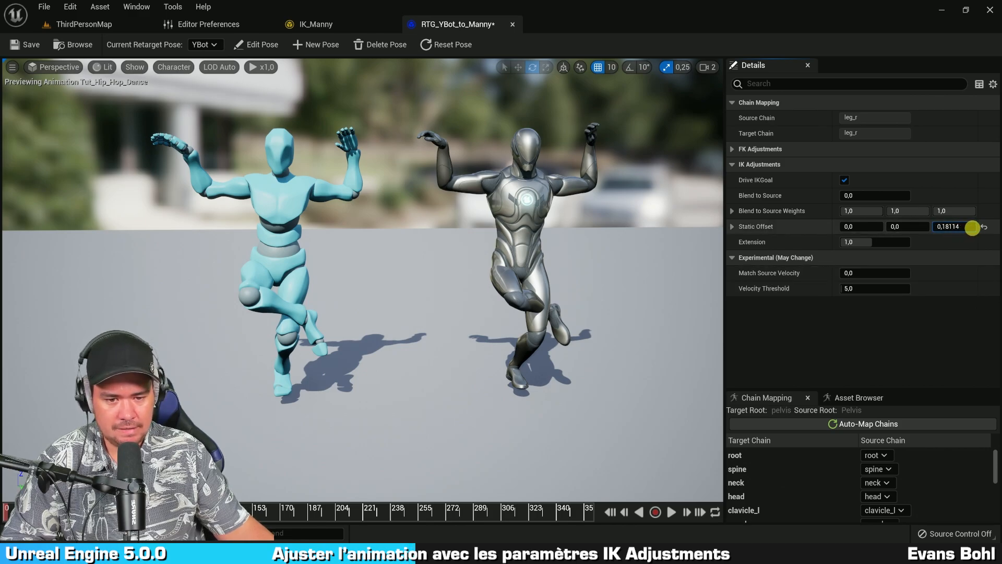
Try shifting the leg_r chain's Static Offset along X, Y and Z, and reset the offset to its default
mouse_move(972, 228)
left_mouse_down()
mouse_move(1001, 227)
mouse_move(971, 227)
left_mouse_up()
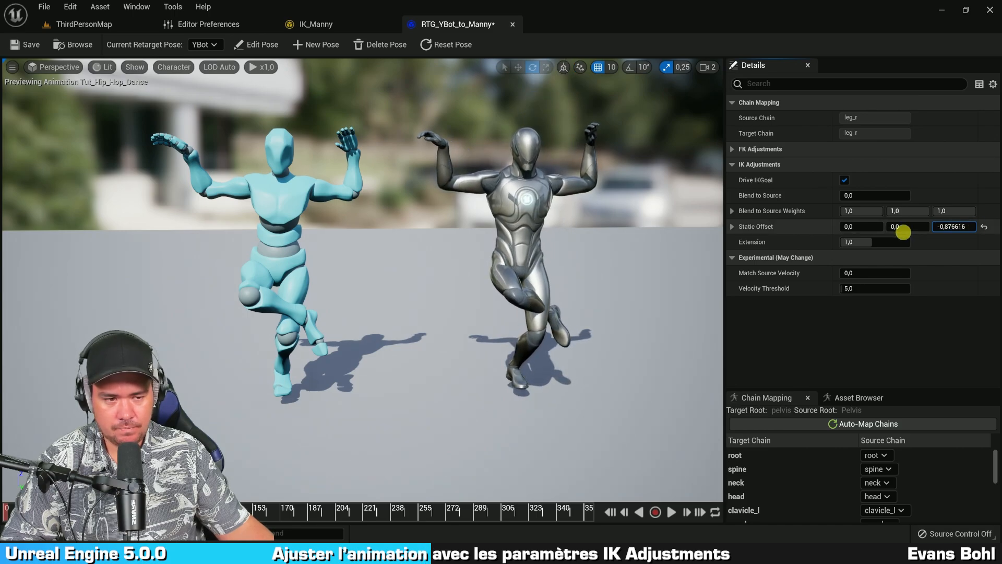
left_click_drag(903, 232, 943, 225)
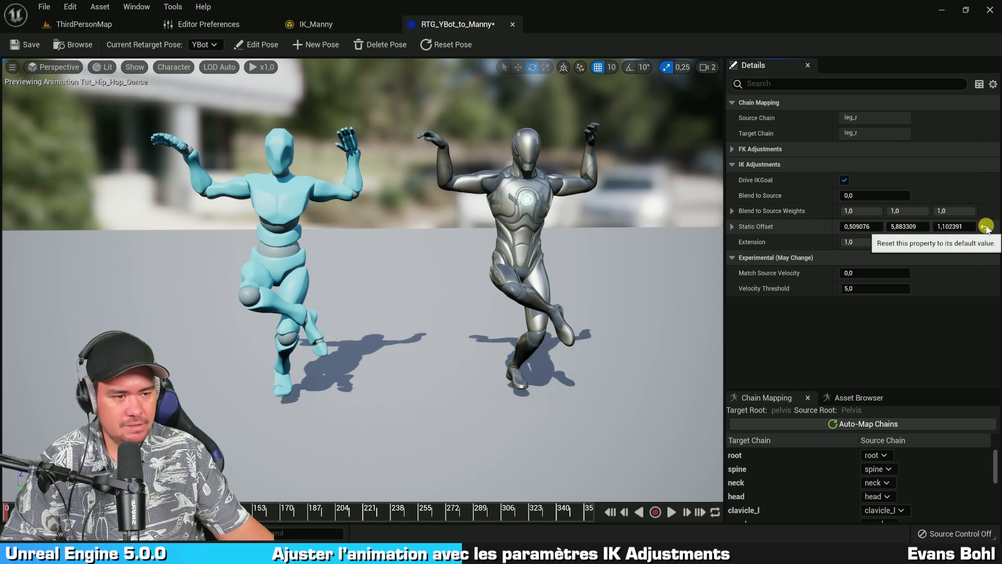
left_click(983, 227)
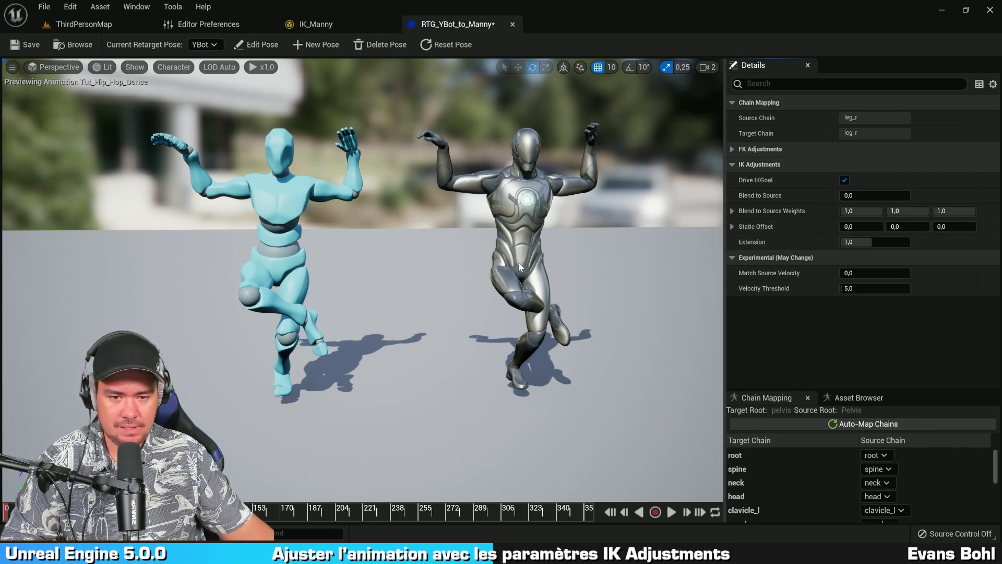
Look at the pelvis retarget root in the IK_Manny rig and return to the RTG_YBot_to_Manny retargeter
left_click(316, 24)
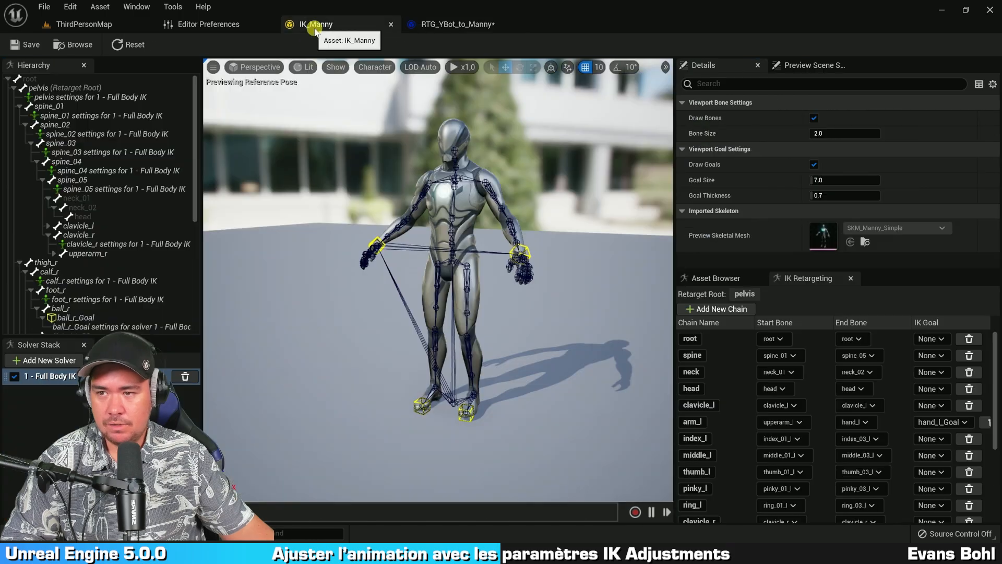
left_click(72, 89)
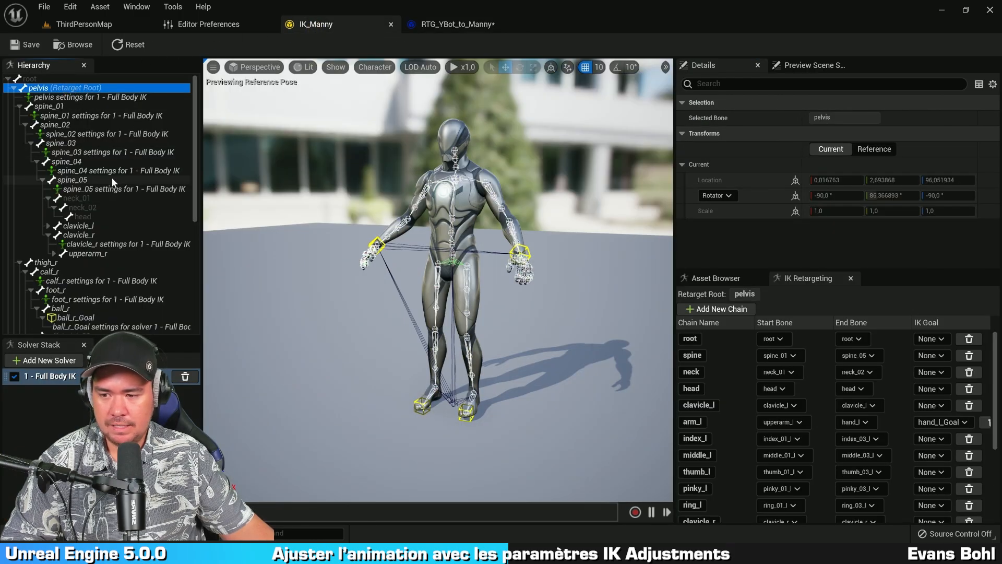
left_click(453, 24)
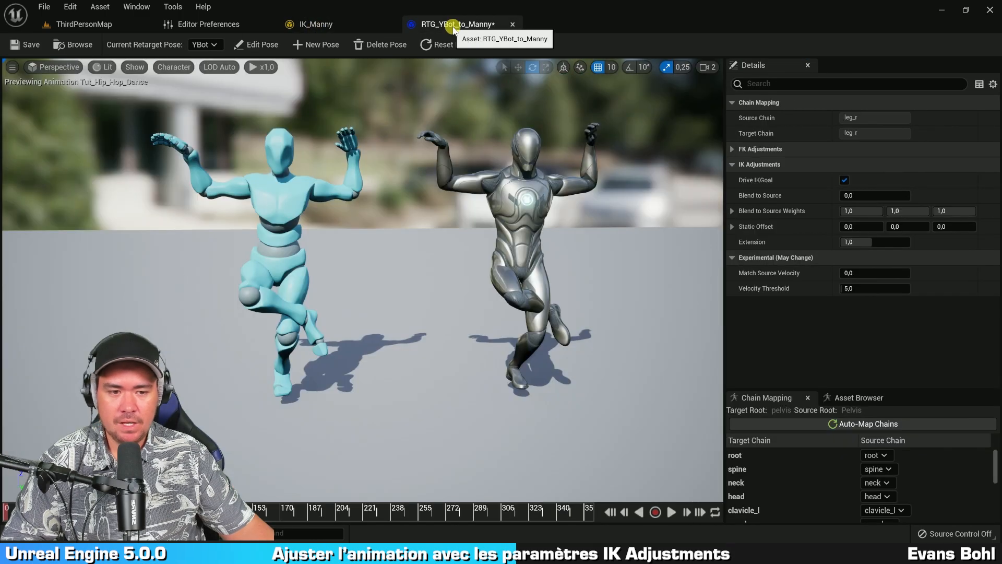
Try an Extension of 2 on the leg_r chain and restore it to 1.0
left_click(850, 241)
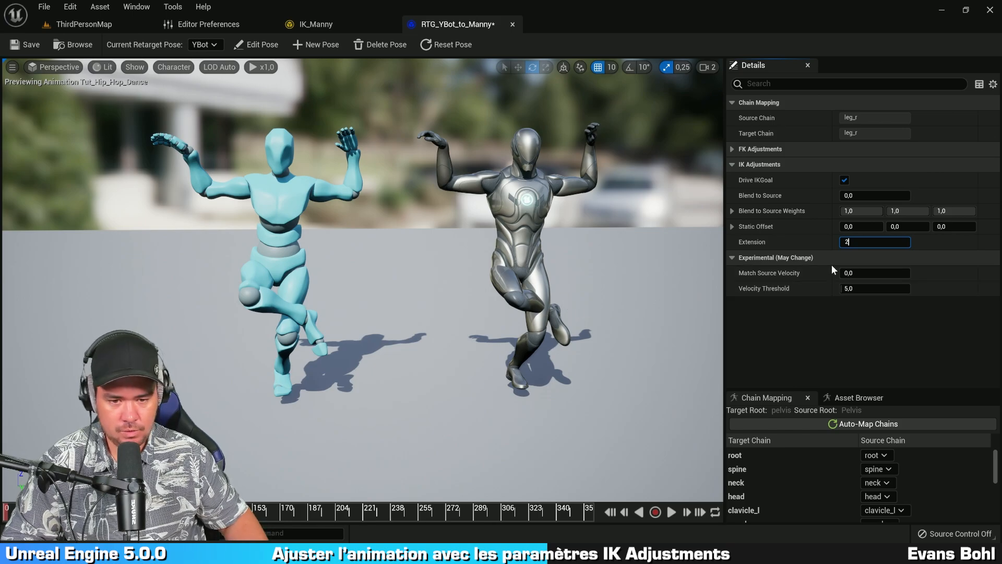
type("2")
key("Return")
key("Return")
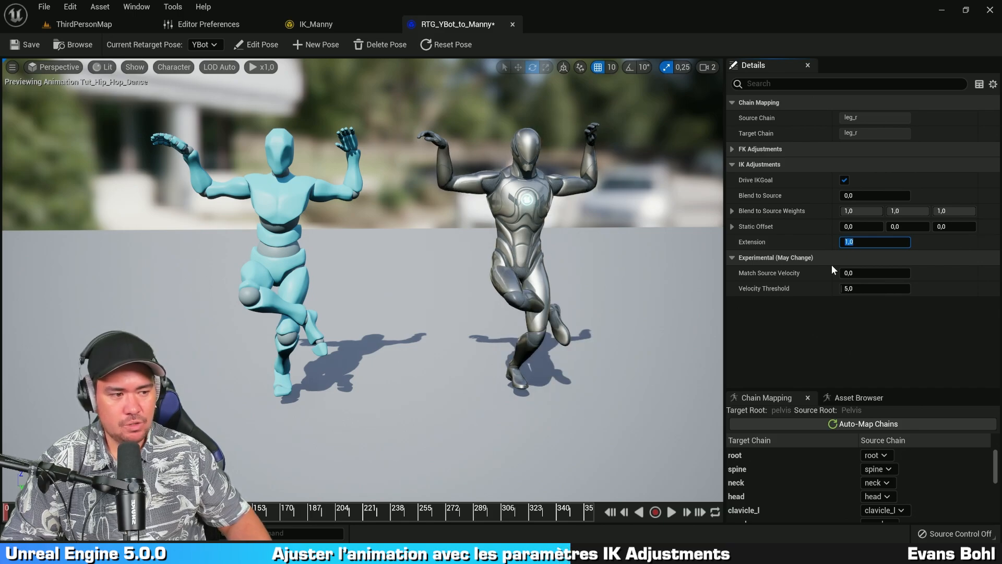
Set the leg_r chain's Static Offset to 5 on X and 5 on Y, and save the retargeter
left_click(846, 360)
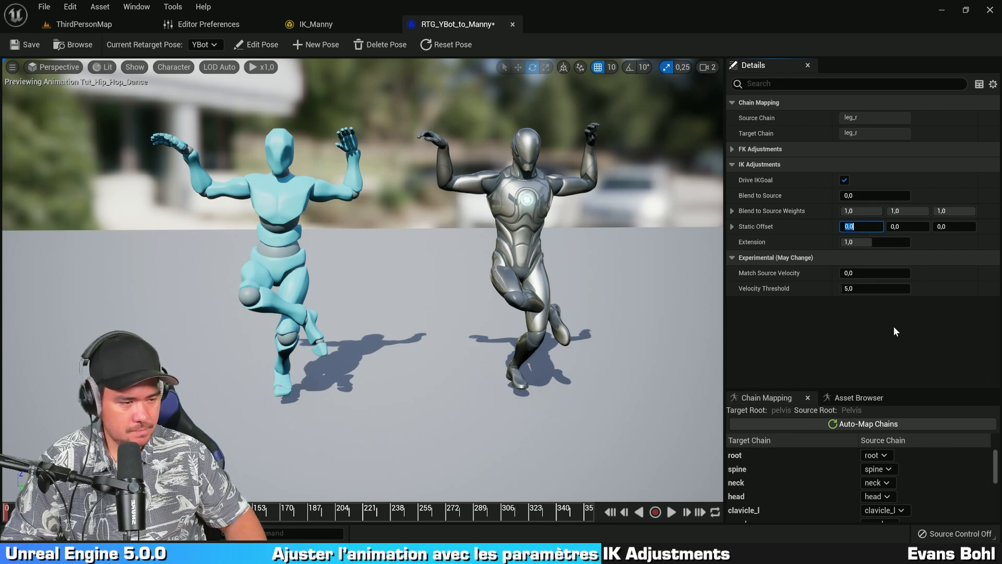
type("5")
key("Tab")
type("5")
key("Return")
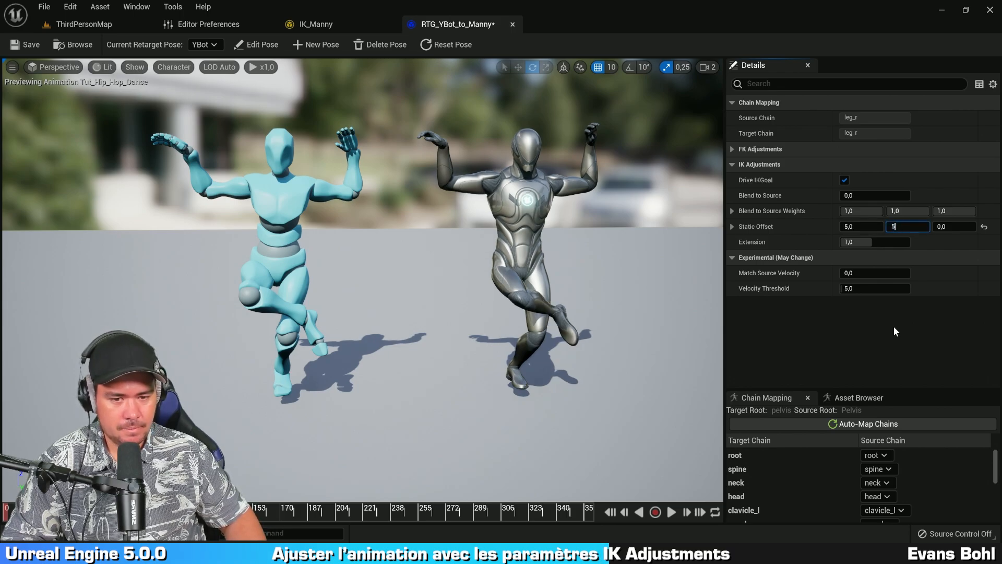
left_click(893, 327)
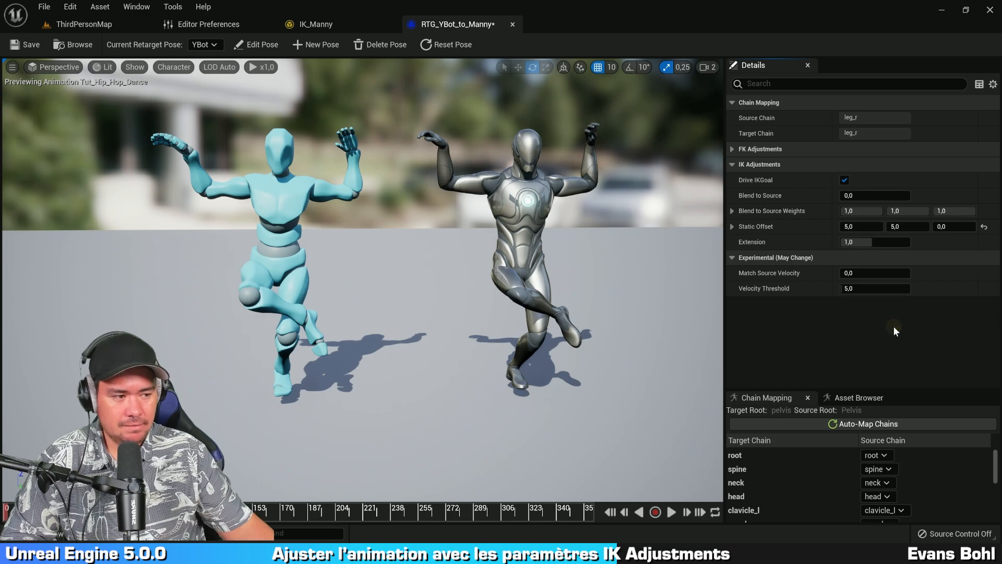
key("ctrl+s")
Play the hip hop dance from the start and compare YBot's and Manny's leg movement from several angles
key("d")
right_click_drag(592, 260, 653, 391)
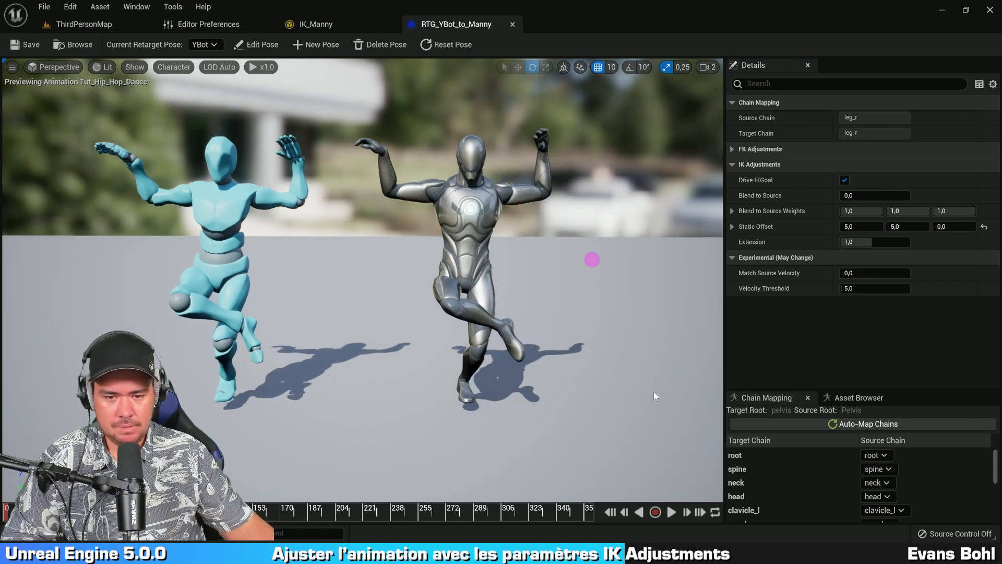
left_click(670, 512)
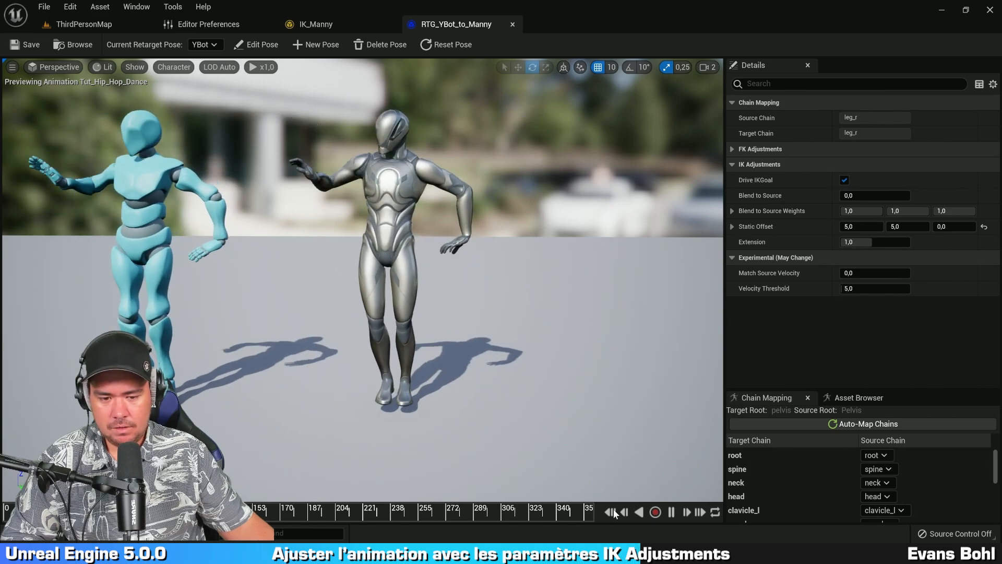
left_click(609, 512)
left_click(671, 512)
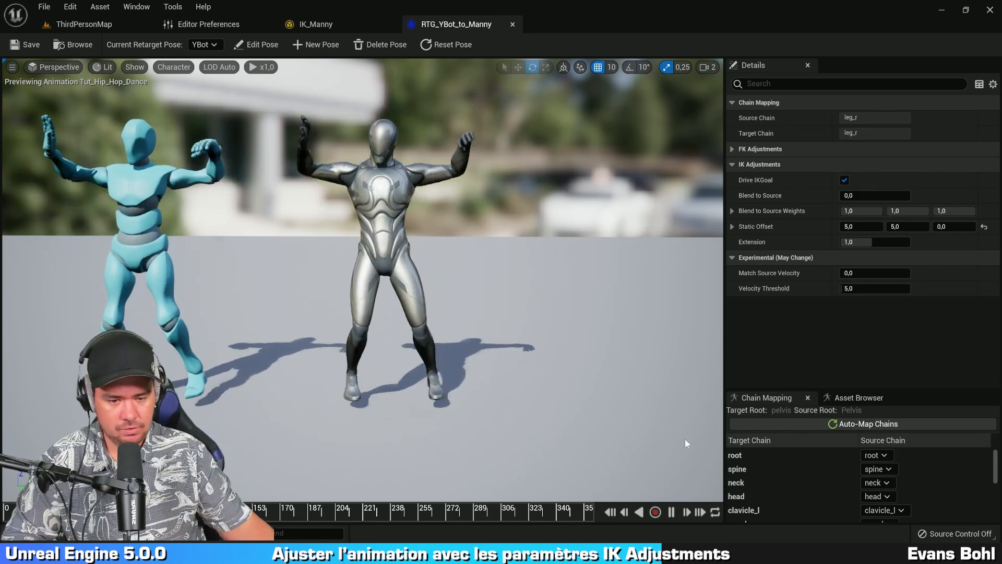
left_click(671, 512)
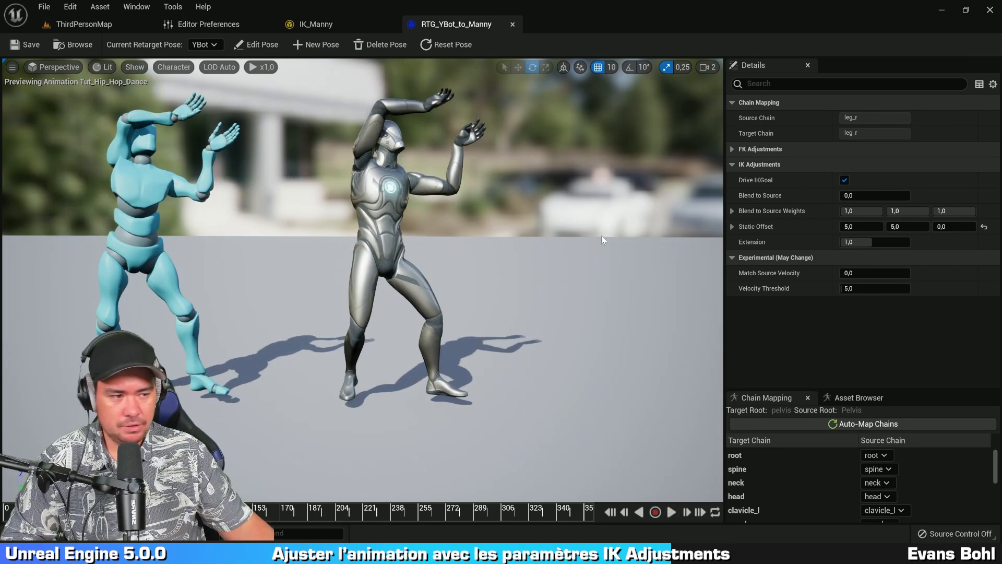
key("space")
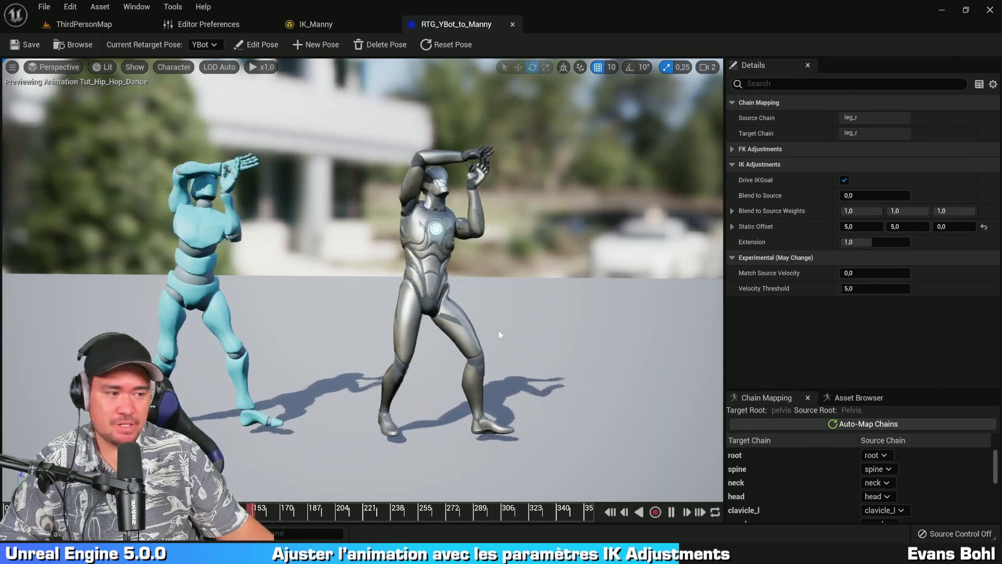
left_click_drag(499, 330, 474, 324)
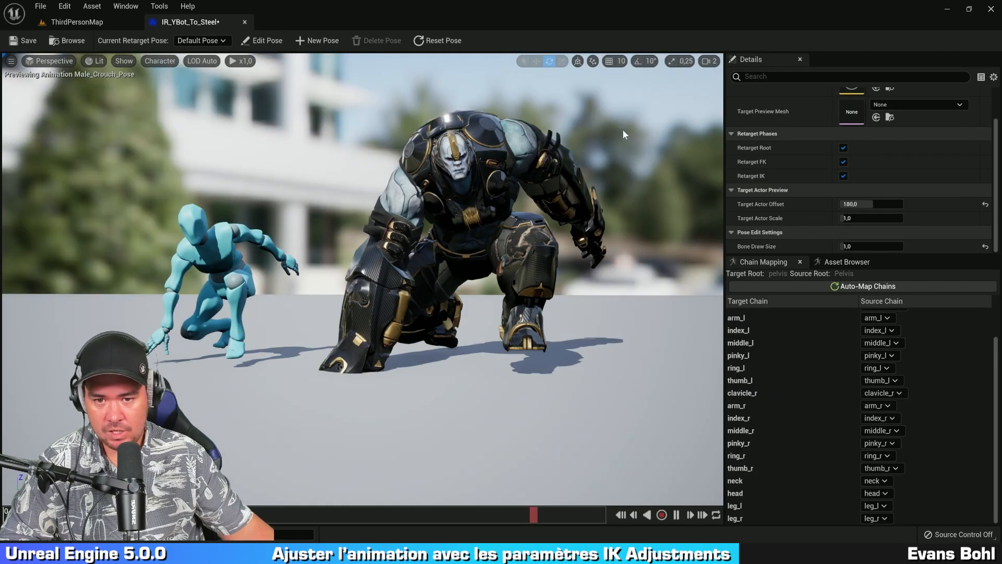
Try Extension values of 1.2 and 1.3 on the Steel character's leg_l chain, and settle on 1.25
mouse_move(465, 218)
right_mouse_down()
mouse_move(477, 204)
mouse_move(544, 230)
mouse_move(606, 225)
mouse_move(511, 213)
right_mouse_up()
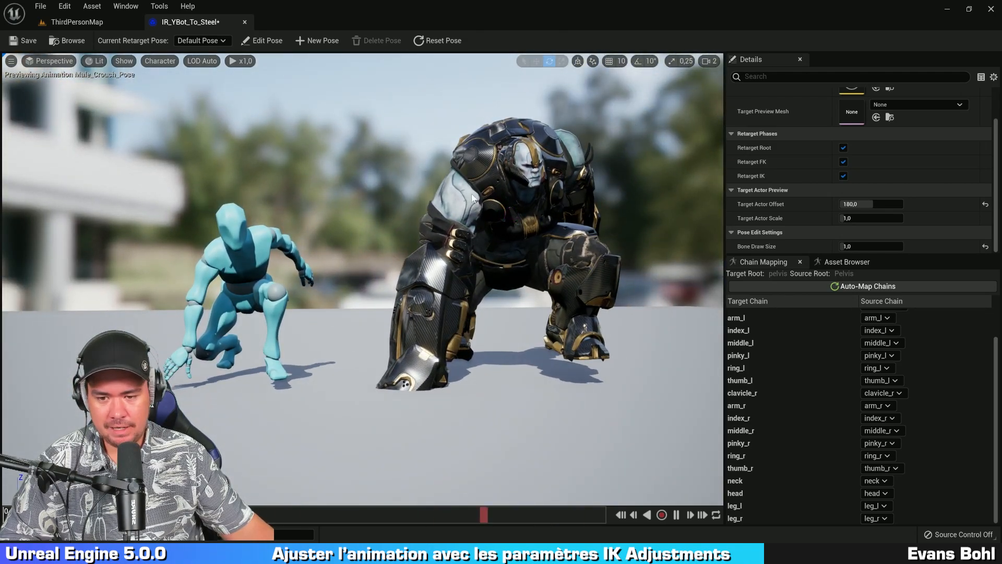
mouse_move(521, 354)
right_mouse_down()
mouse_move(446, 347)
mouse_move(521, 354)
right_mouse_up()
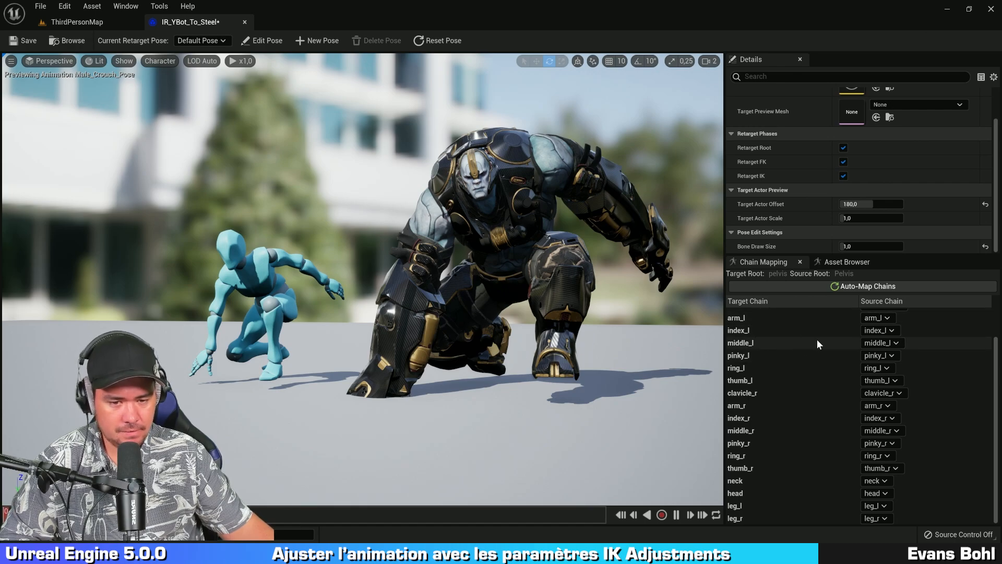
left_click(763, 503)
scroll(825, 208, "down", 3)
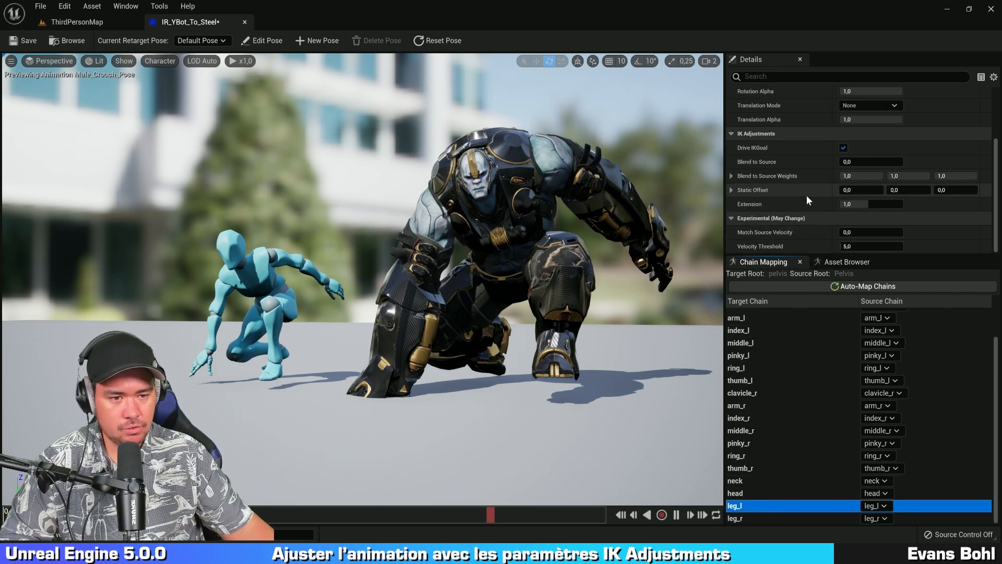
left_click(866, 203)
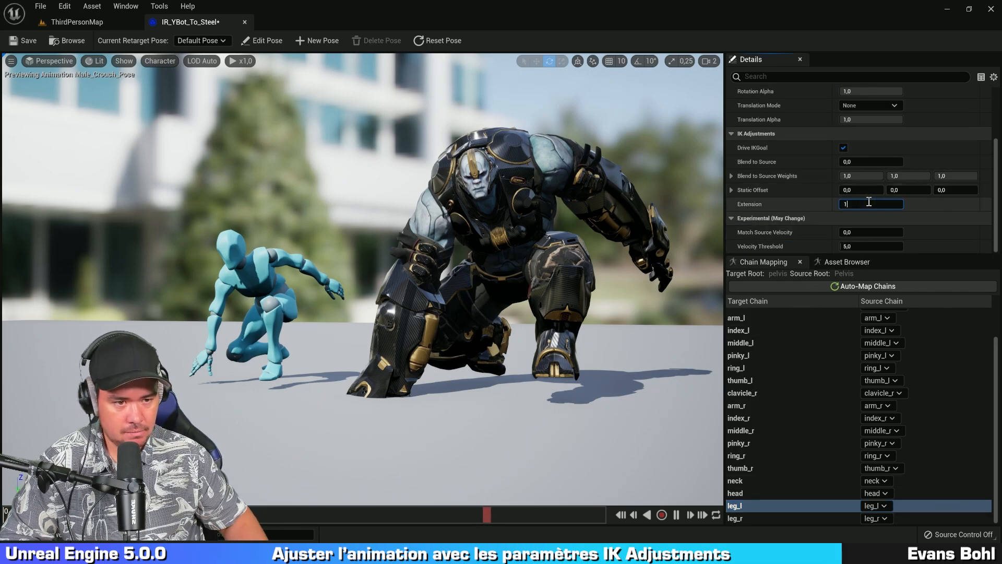
key("Return")
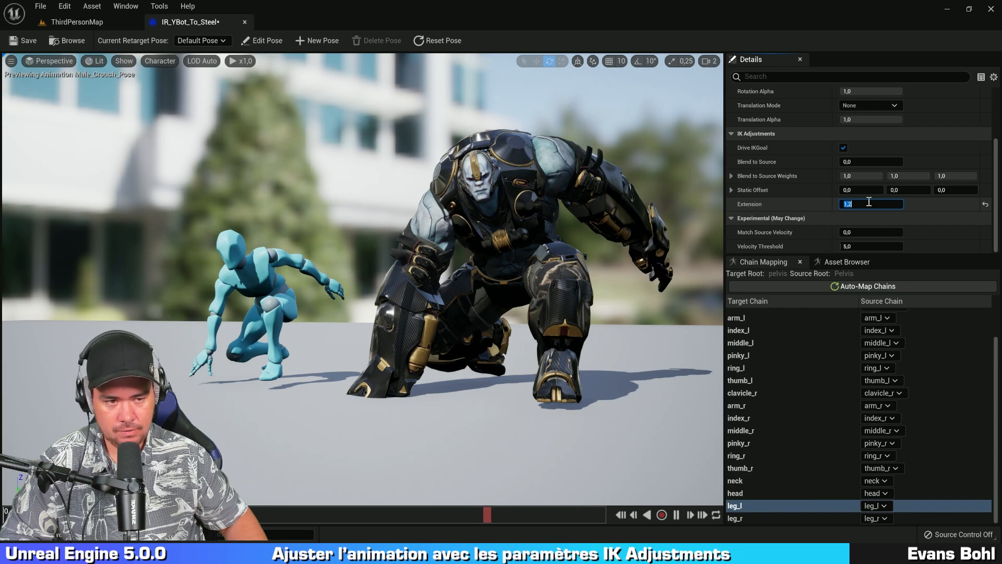
type("1.3")
key("Return")
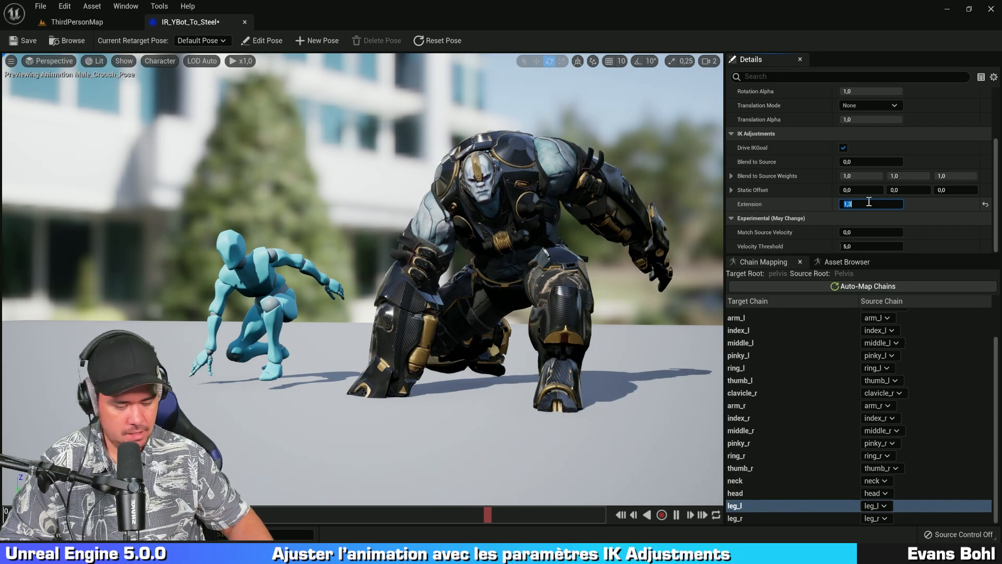
type("1.25")
key("Return")
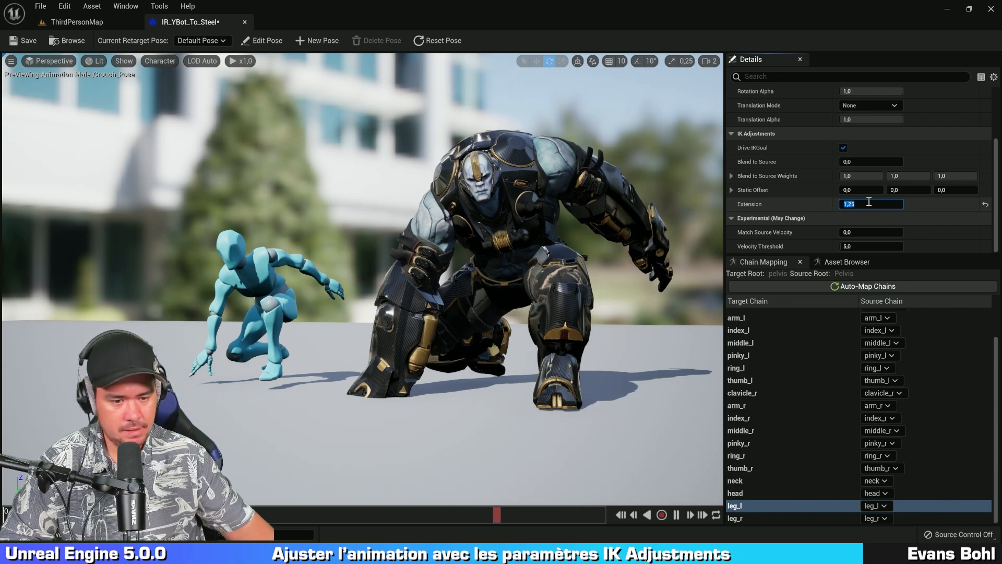
Set the Extension of the Steel character's leg_r chain to 1.25 and check the crouch pose
left_click(746, 517)
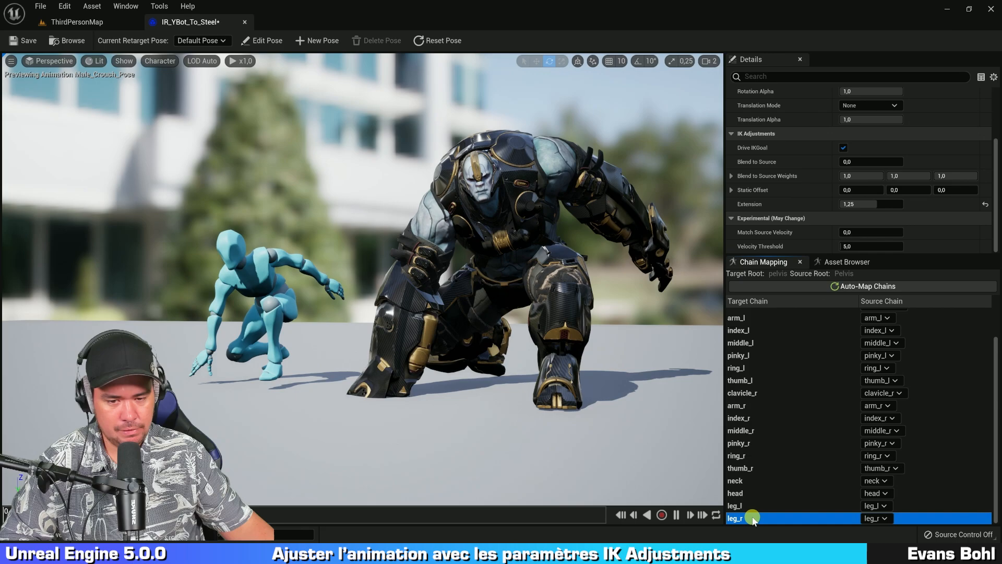
left_click(861, 204)
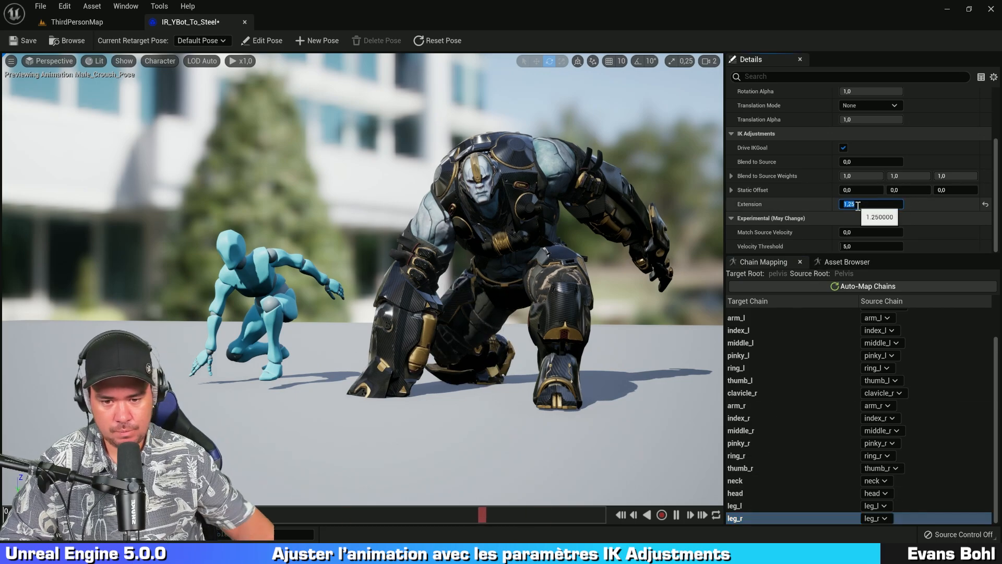
key("Return")
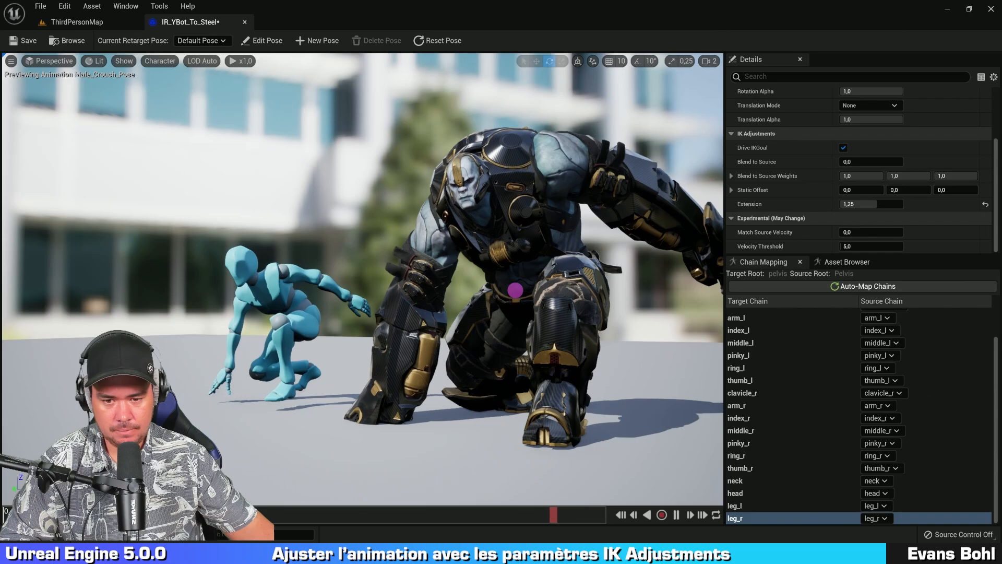
left_click_drag(516, 290, 547, 298, "alt")
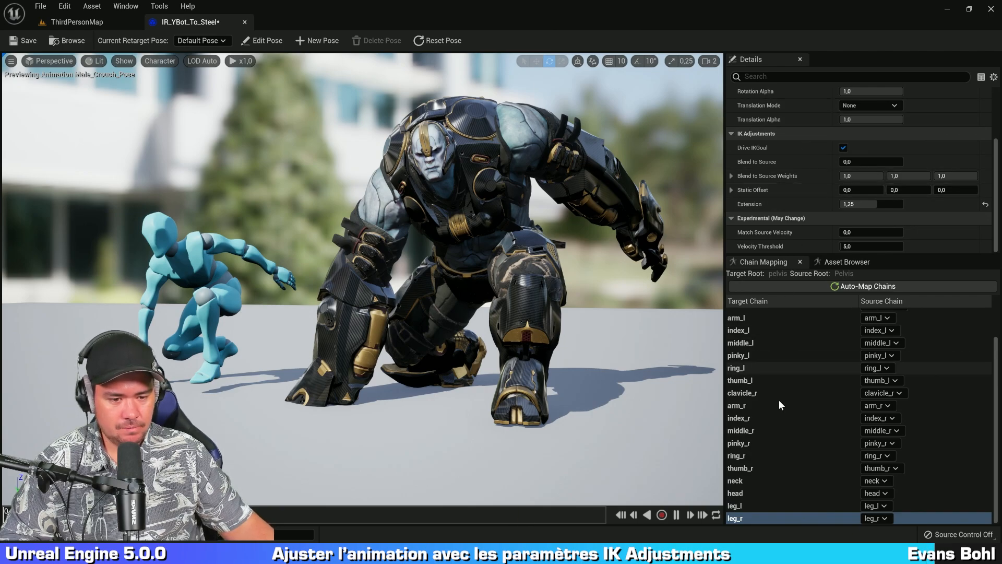
Try a Z Static Offset of 45 on the arm_r chain, settle on 40, and inspect the crouch pose from other angles
left_click(757, 405)
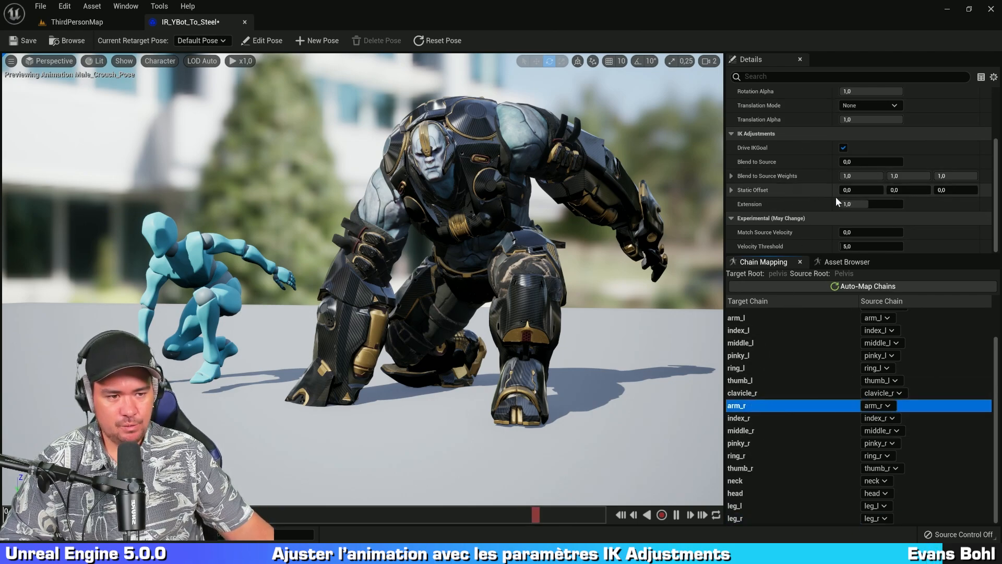
left_click(959, 190)
type("45")
key("Return")
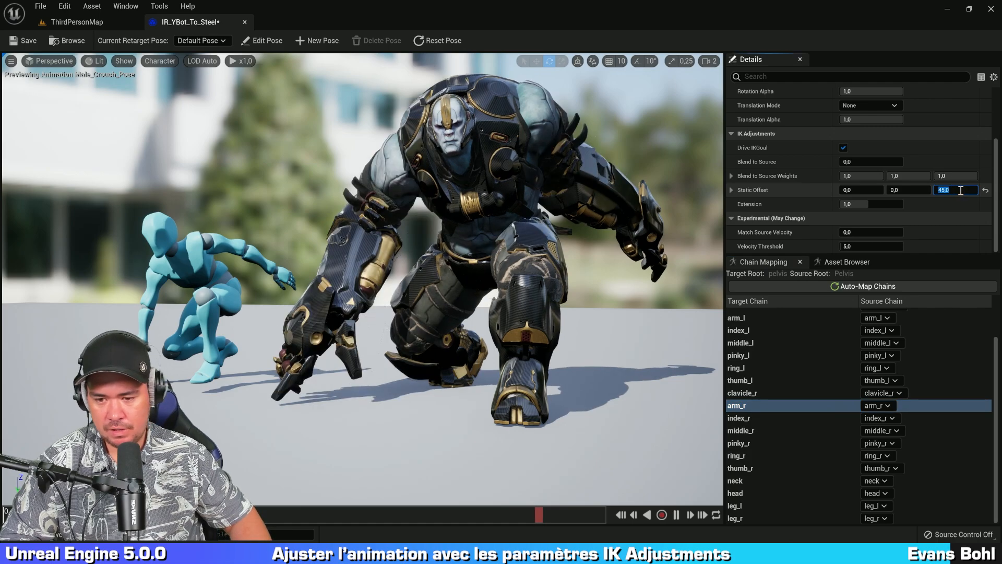
type("4")
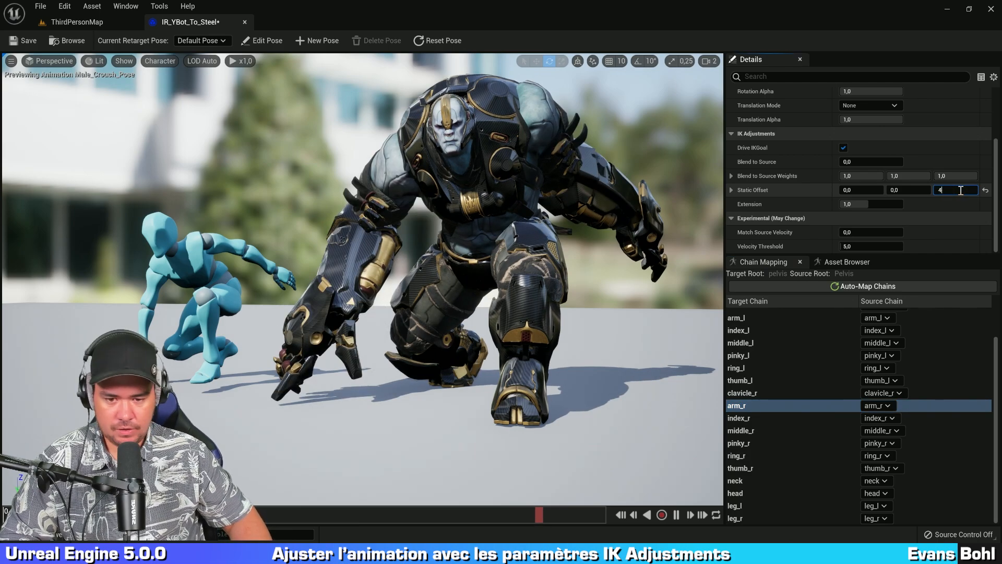
type("0")
key("Return")
right_click_drag(608, 369, 611, 361)
key("s")
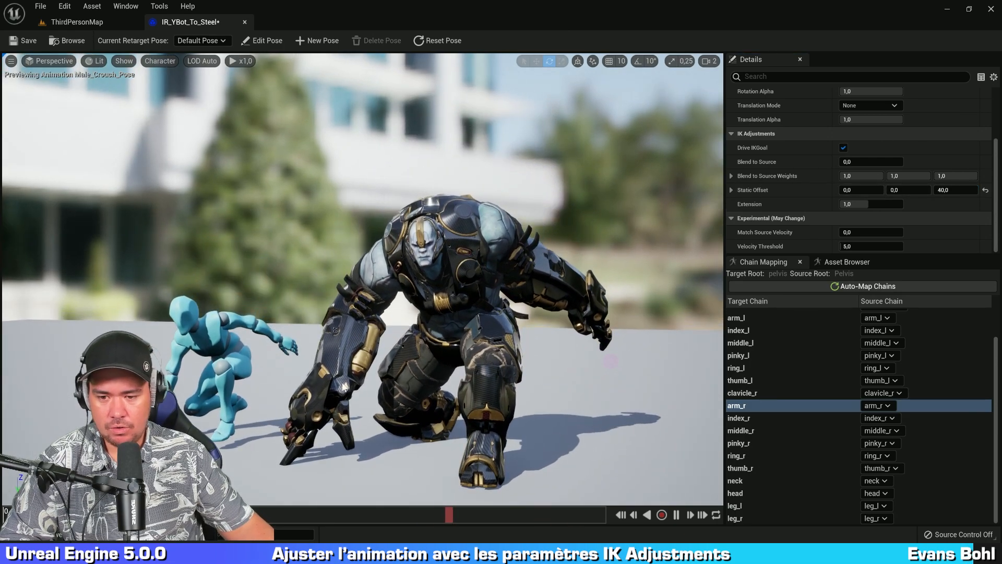
key("d")
right_click_drag(541, 402, 584, 396)
key("q")
key("a")
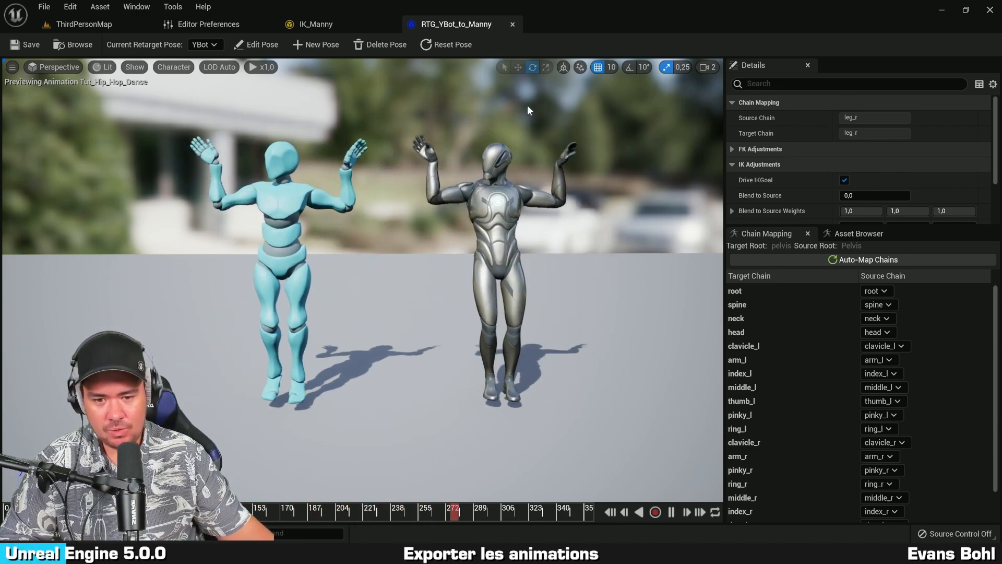
Export the retargeted Tut_Hip_Hop_Dance animation from RTG_YBot_to_Manny into the Content folder
left_click(851, 235)
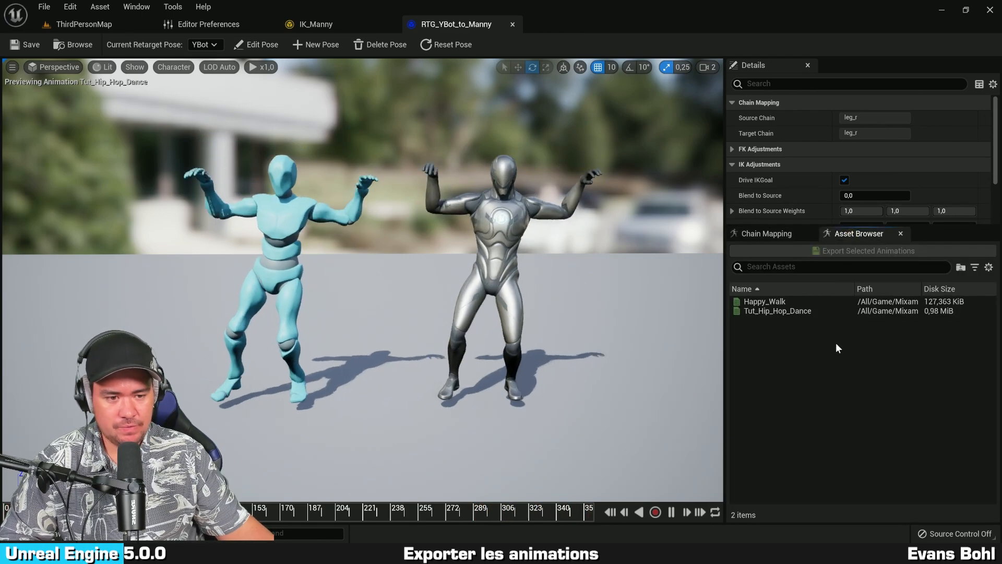
left_click(791, 311)
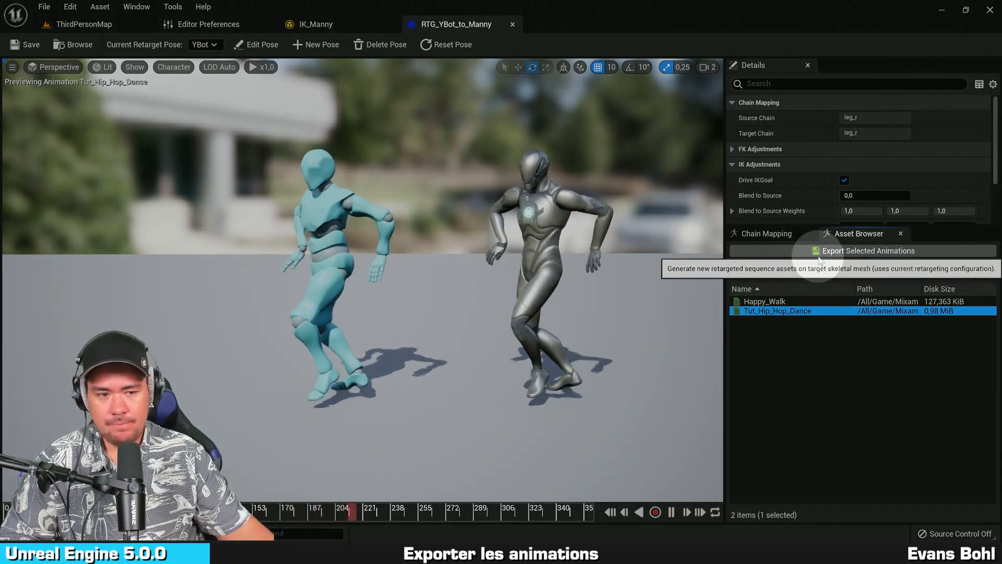
left_click(856, 251)
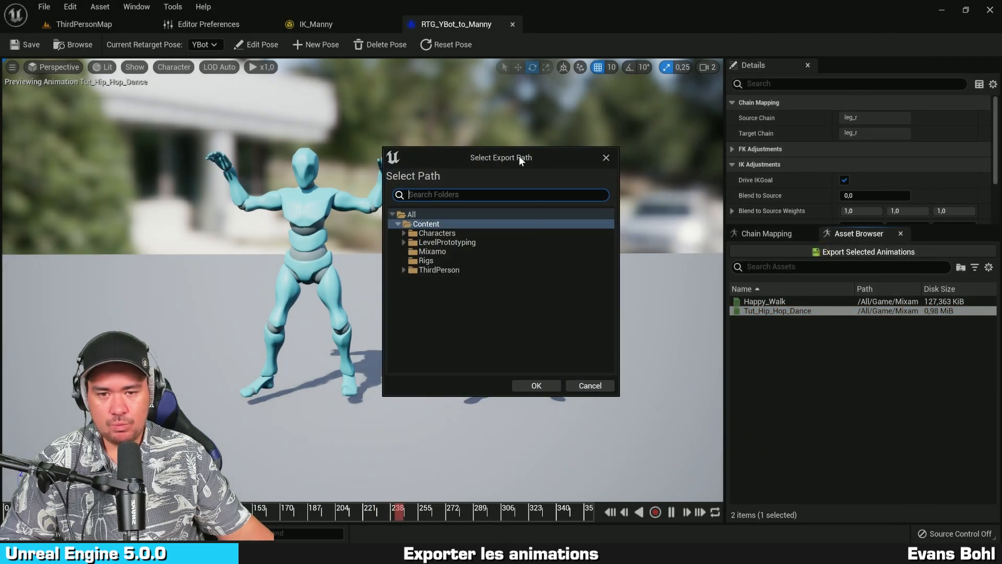
left_click_drag(519, 156, 526, 101)
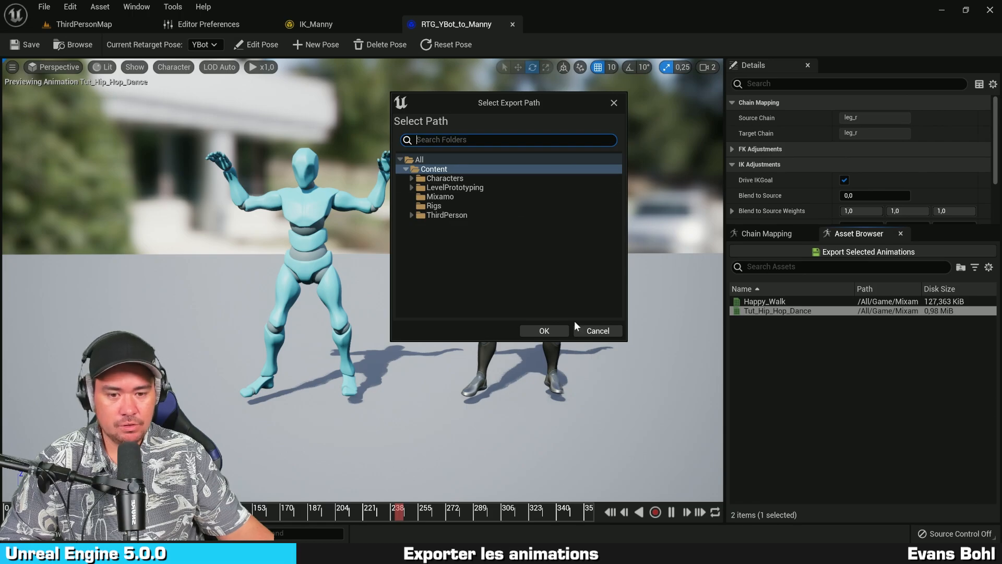
left_click(543, 330)
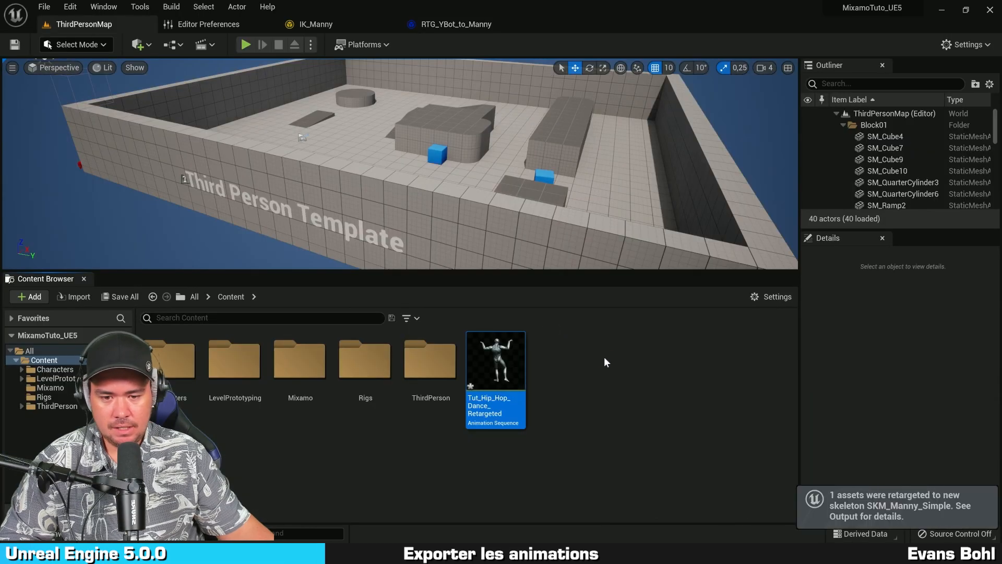
Preview the Tut_Hip_Hop_Dance_Retargeted sequence in its own editor, close it, and return to ThirdPersonMap
left_click(604, 356)
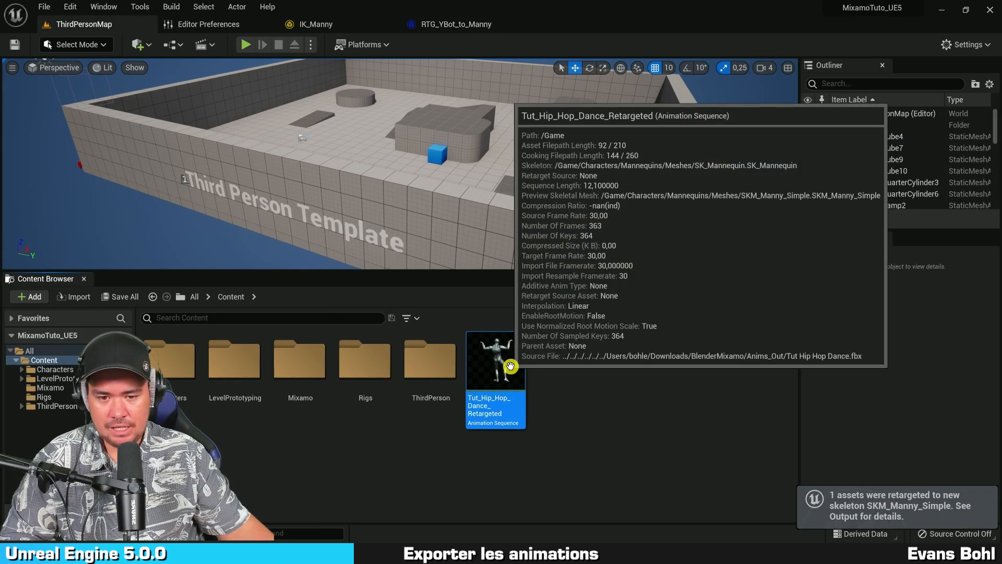
double_click(510, 365)
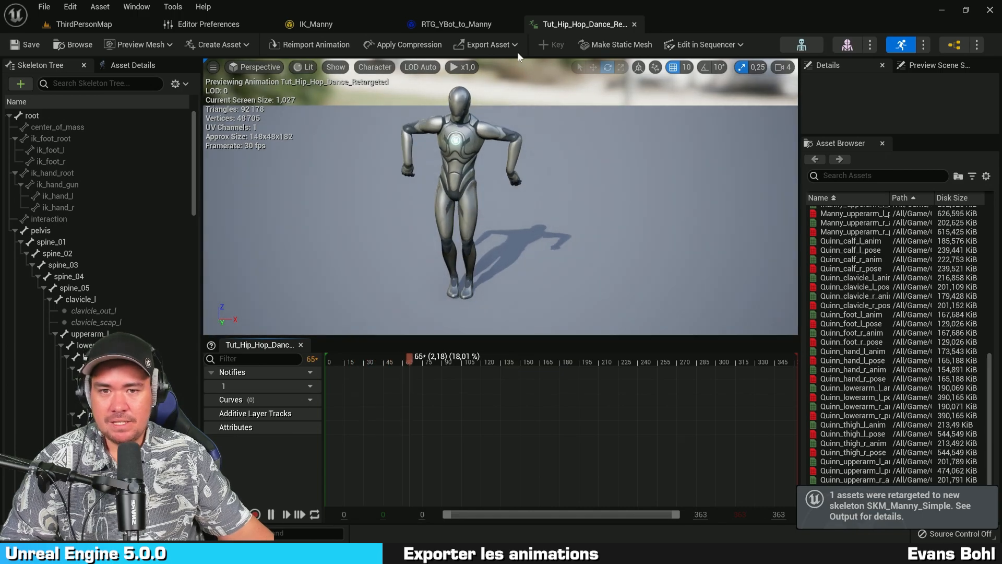
left_click(635, 25)
left_click(105, 26)
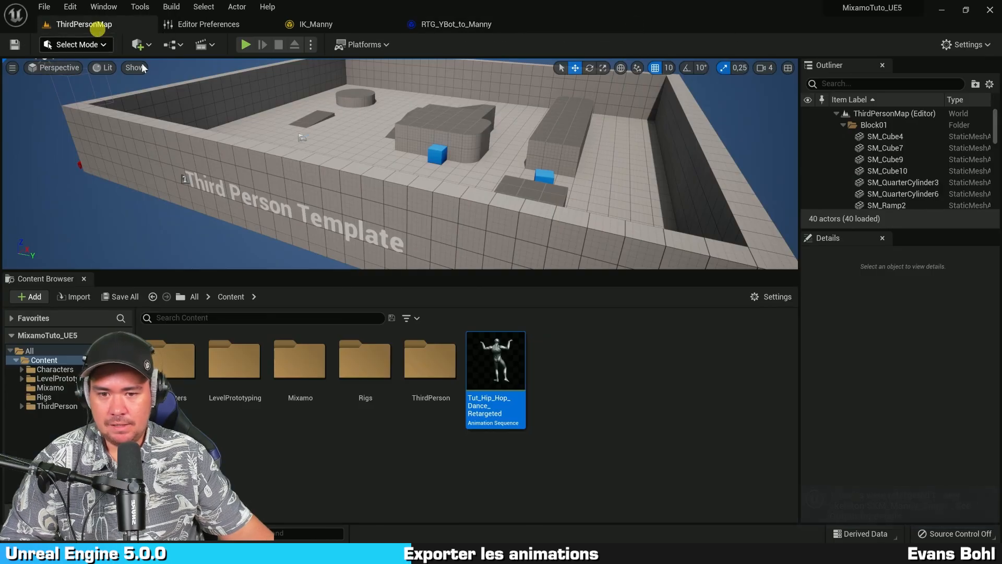
Place Tut_Hip_Hop_Dance_Retargeted on the level floor near the player start
right_click_drag(343, 166, 282, 178)
left_click_drag(508, 362, 411, 218)
left_click_drag(325, 187, 326, 186)
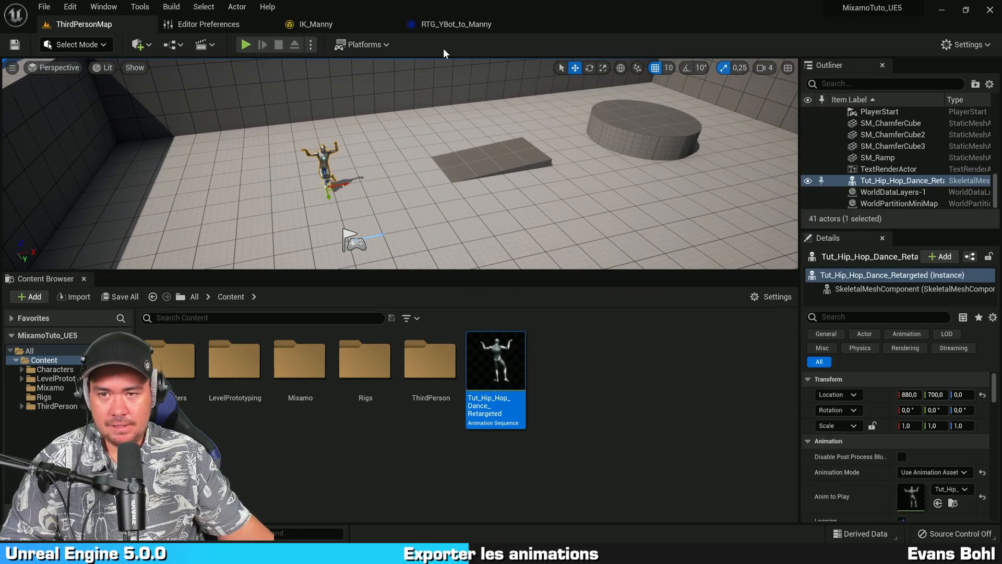
Preview Happy_Walk in the RTG_YBot_to_Manny retargeter and turn off Drive IKGoal for the leg_r chain
left_click(465, 25)
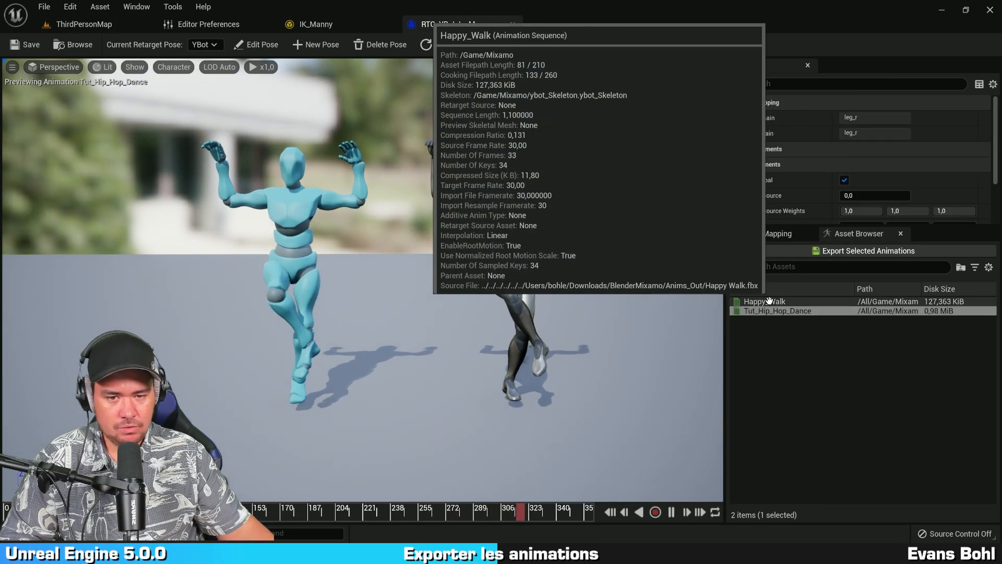
left_click(767, 301)
left_click_drag(610, 238, 648, 238, "alt")
left_click_drag(555, 334, 516, 325, "alt")
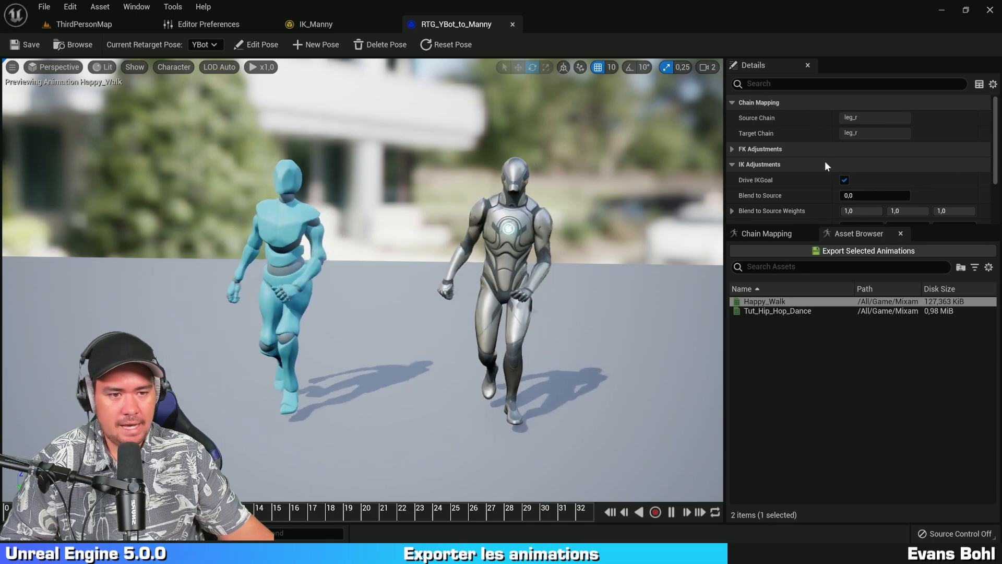
scroll(812, 163, "down", 2)
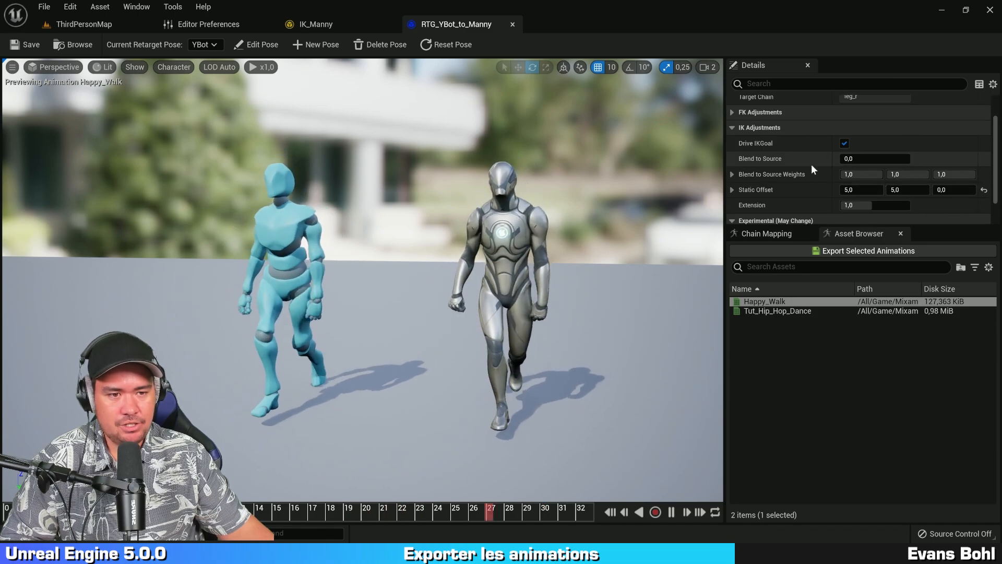
left_click(845, 143)
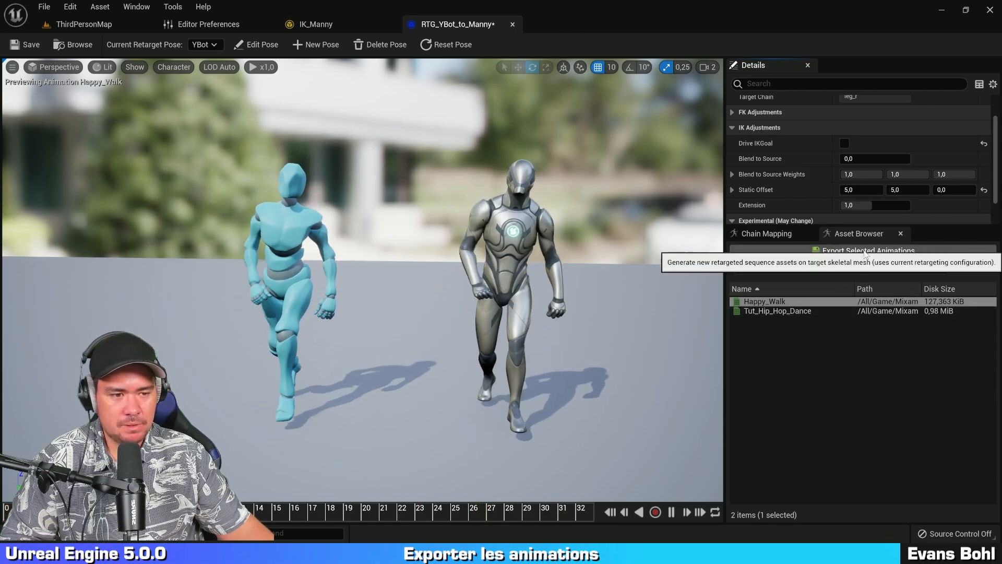
Export the retargeted Happy_Walk into the Content folder and place Happy_Walk_Retargeted beside the dancing Manny in the level
left_click(865, 252)
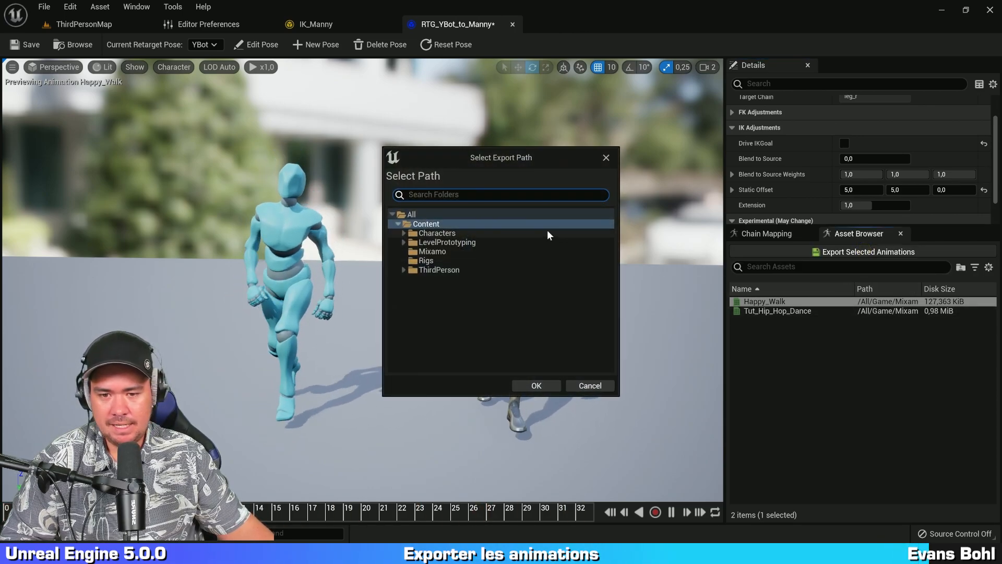
left_click(537, 386)
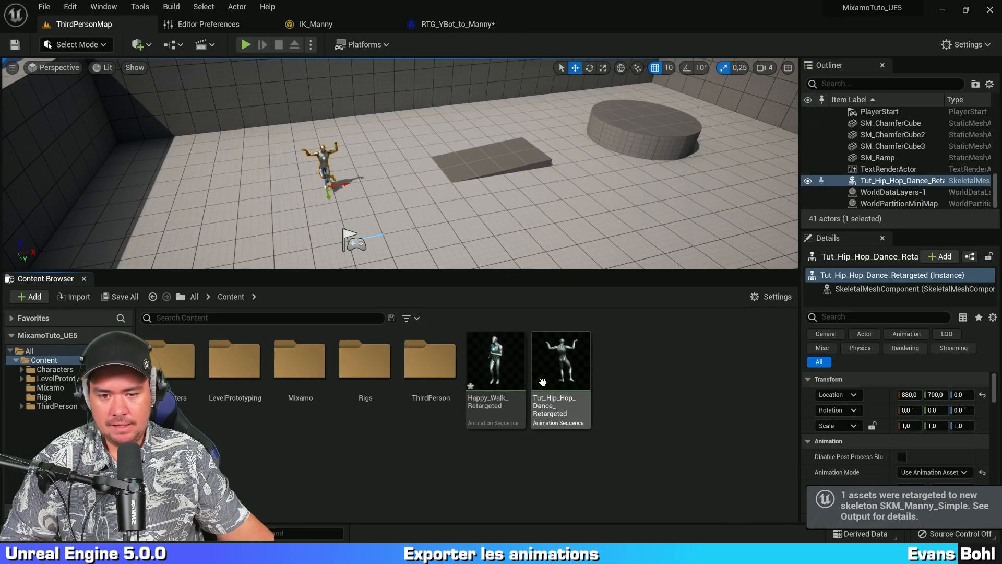
left_click_drag(502, 370, 448, 293)
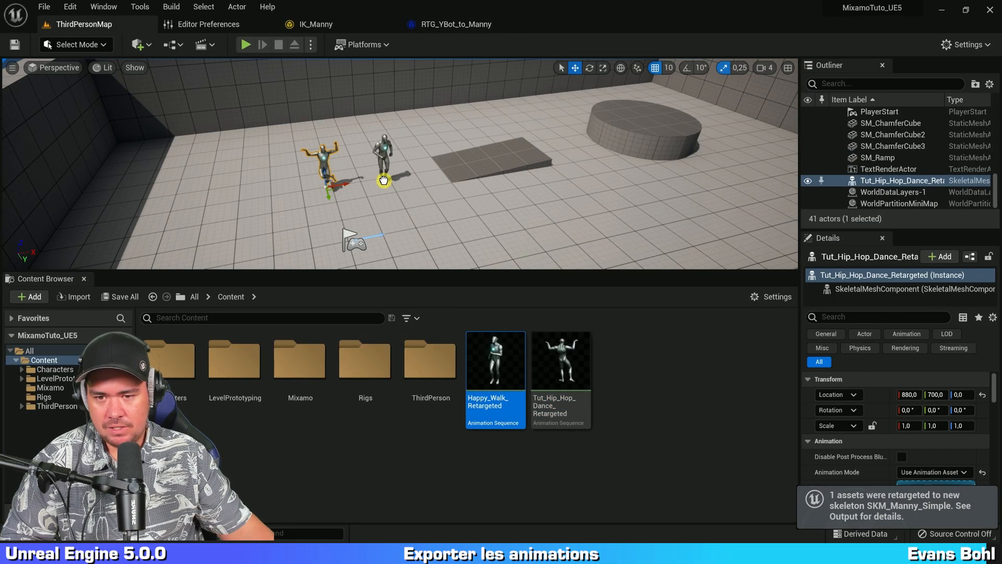